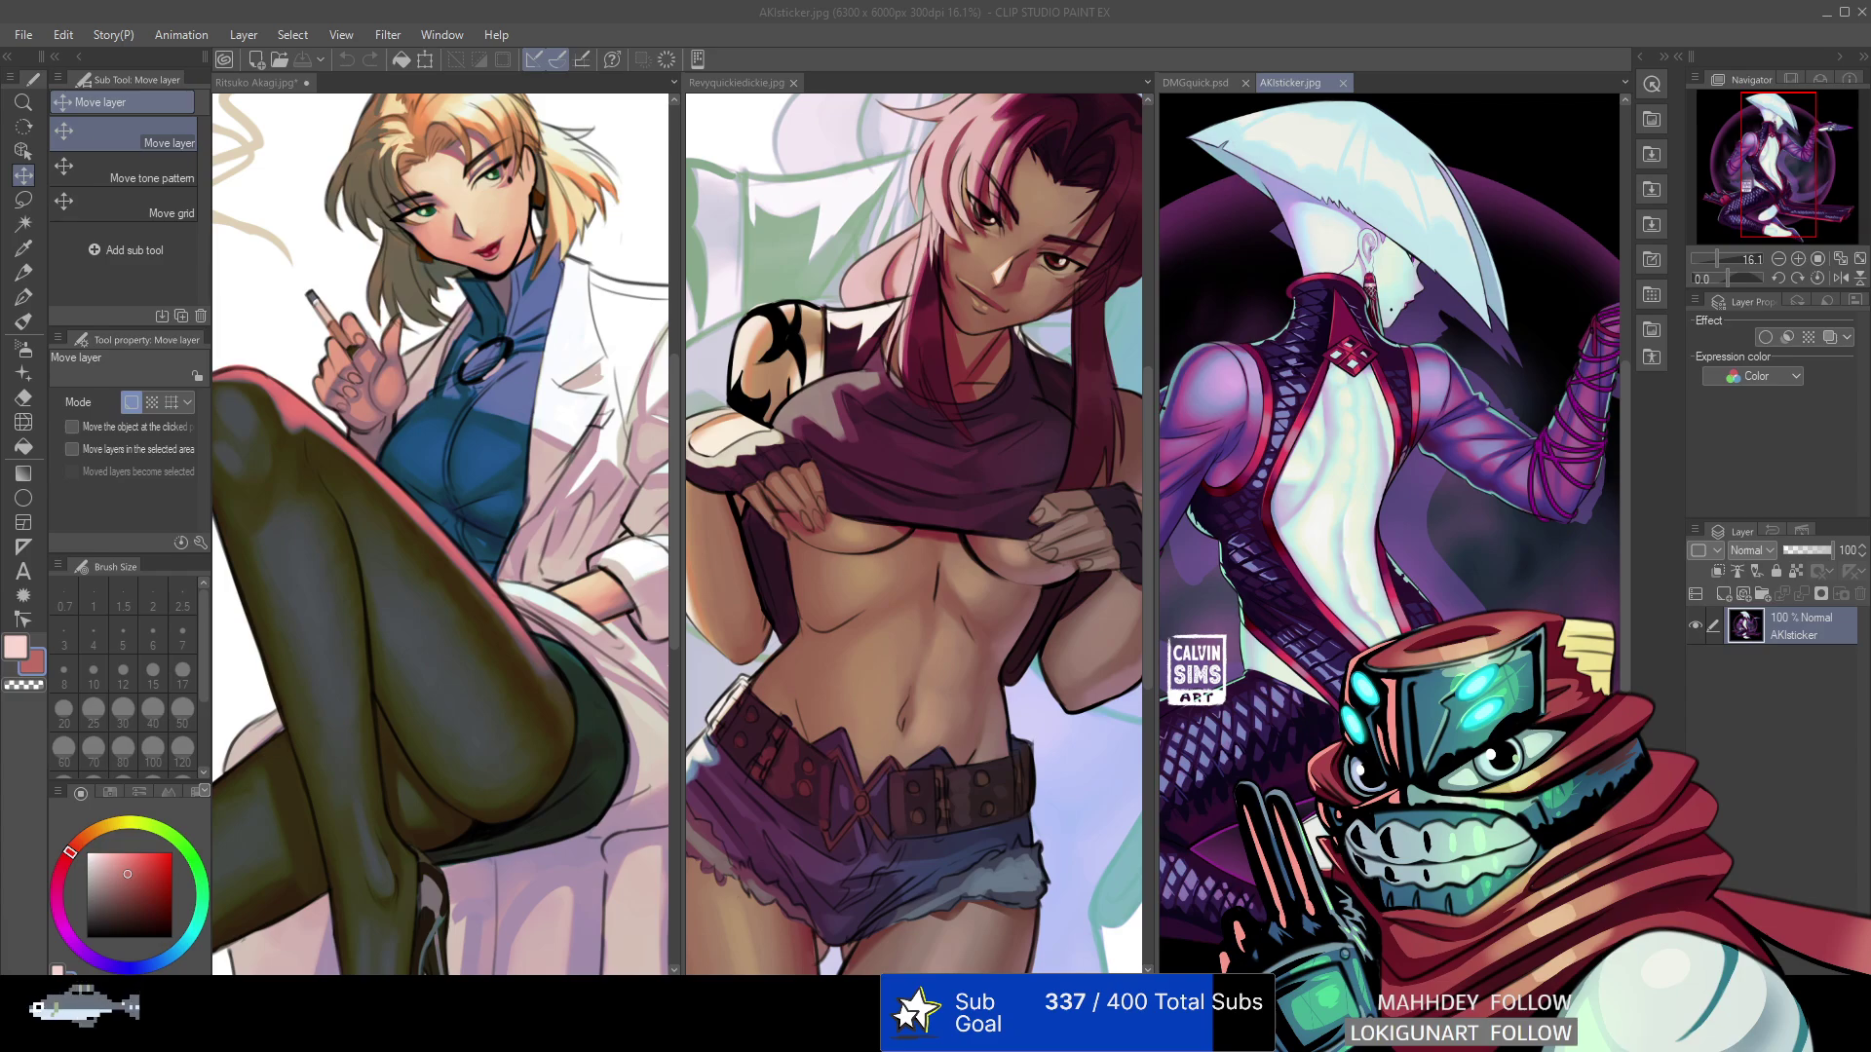
- Switch to Sketchbook and make a few trial brush strokes on the blank canvas, undoing each one
left_click(1844, 13)
mouse_move(860, 494)
left_mouse_down()
mouse_move(850, 394)
mouse_move(950, 365)
mouse_move(972, 314)
left_mouse_up()
left_click(528, 68)
left_click_drag(244, 561, 326, 519)
mouse_move(797, 431)
left_mouse_down()
mouse_move(780, 314)
mouse_move(850, 223)
left_mouse_up()
left_click(534, 64)
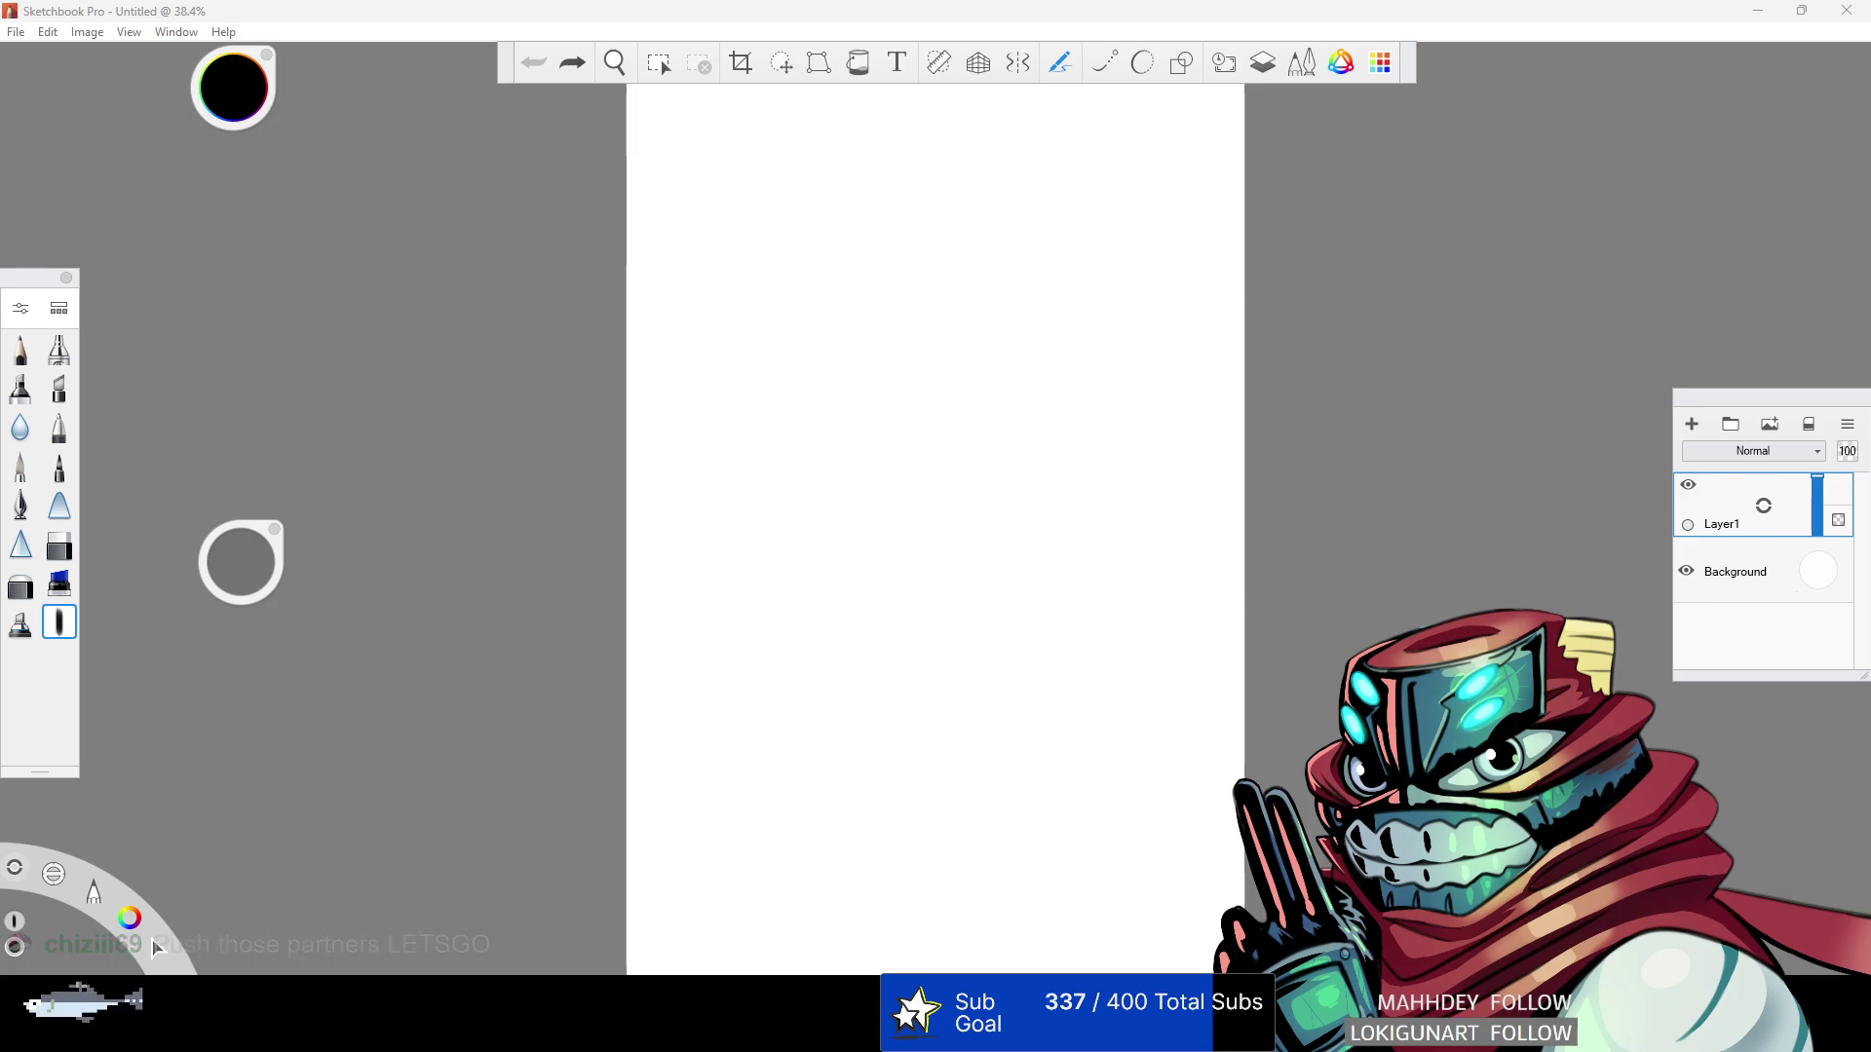
mouse_move(839, 450)
left_mouse_down()
mouse_move(890, 501)
mouse_move(812, 285)
left_mouse_up()
left_click(534, 63)
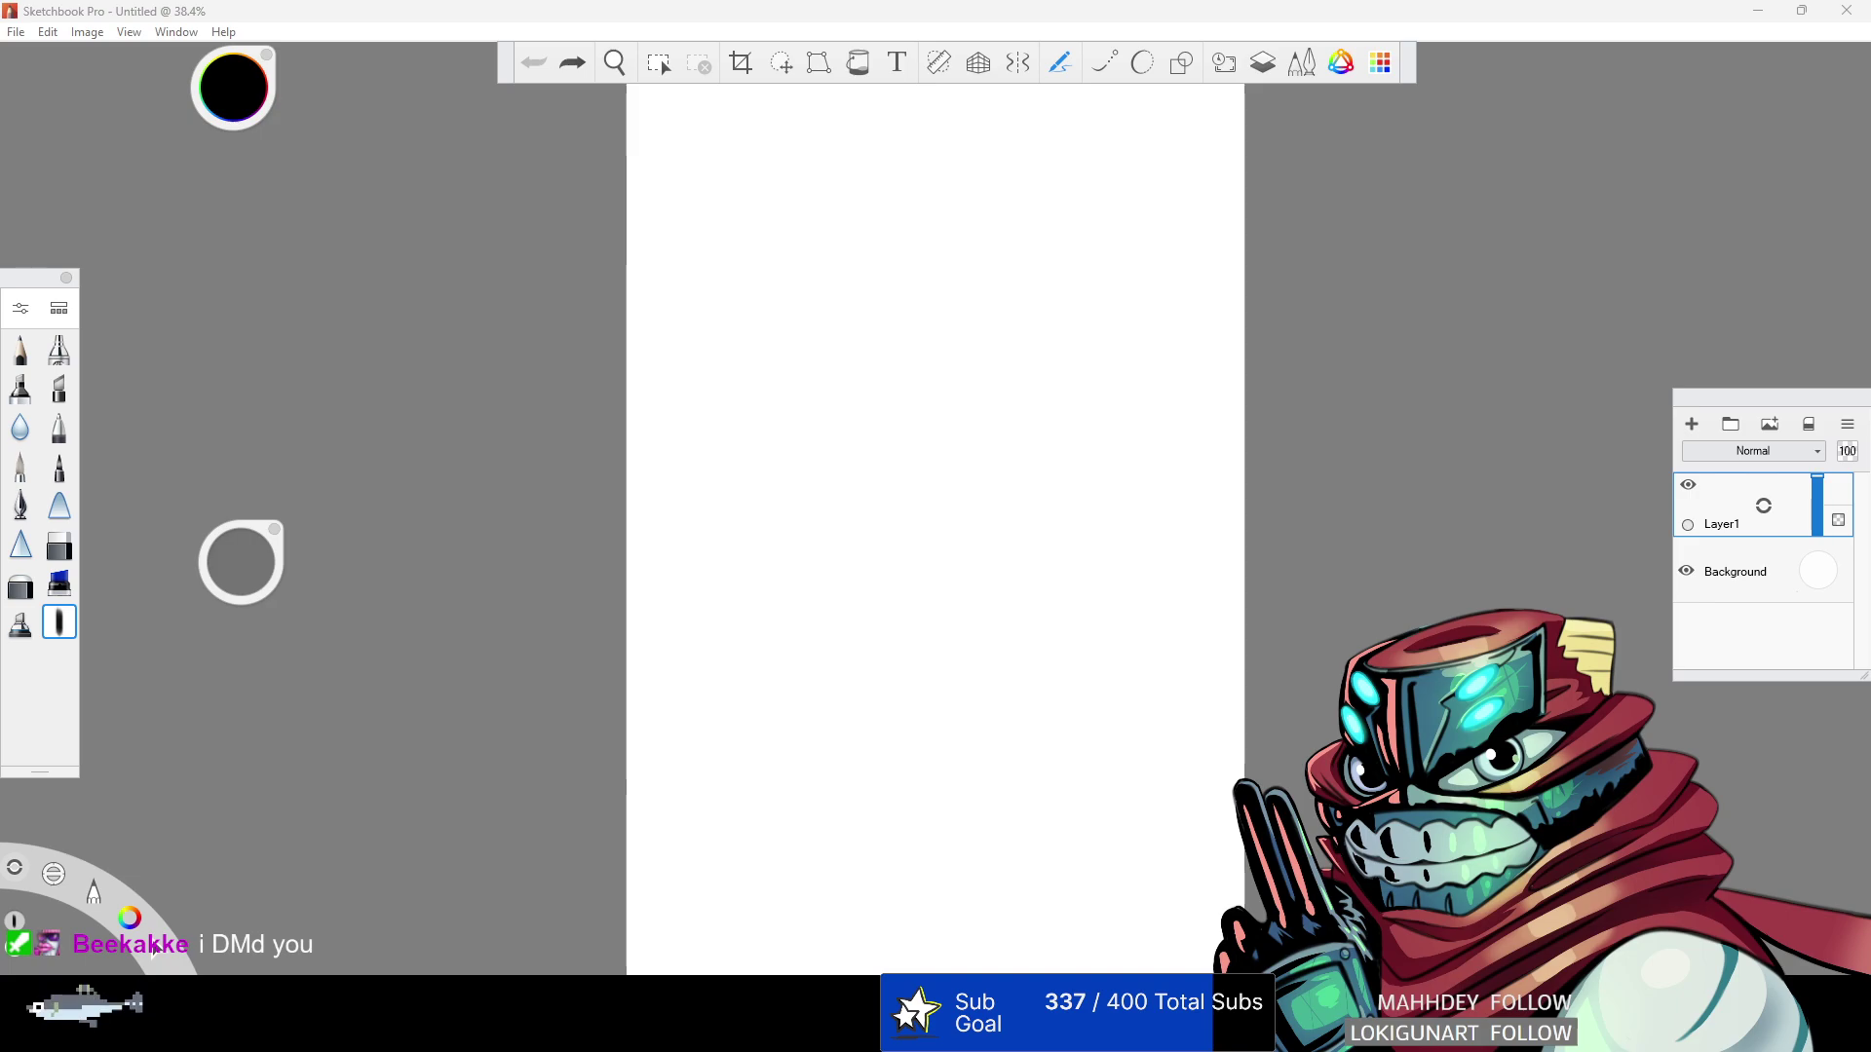
- Bring up the browser window with the painting of the dragon and the woman and examine it up close
left_click_drag(0, 17, 873, 37)
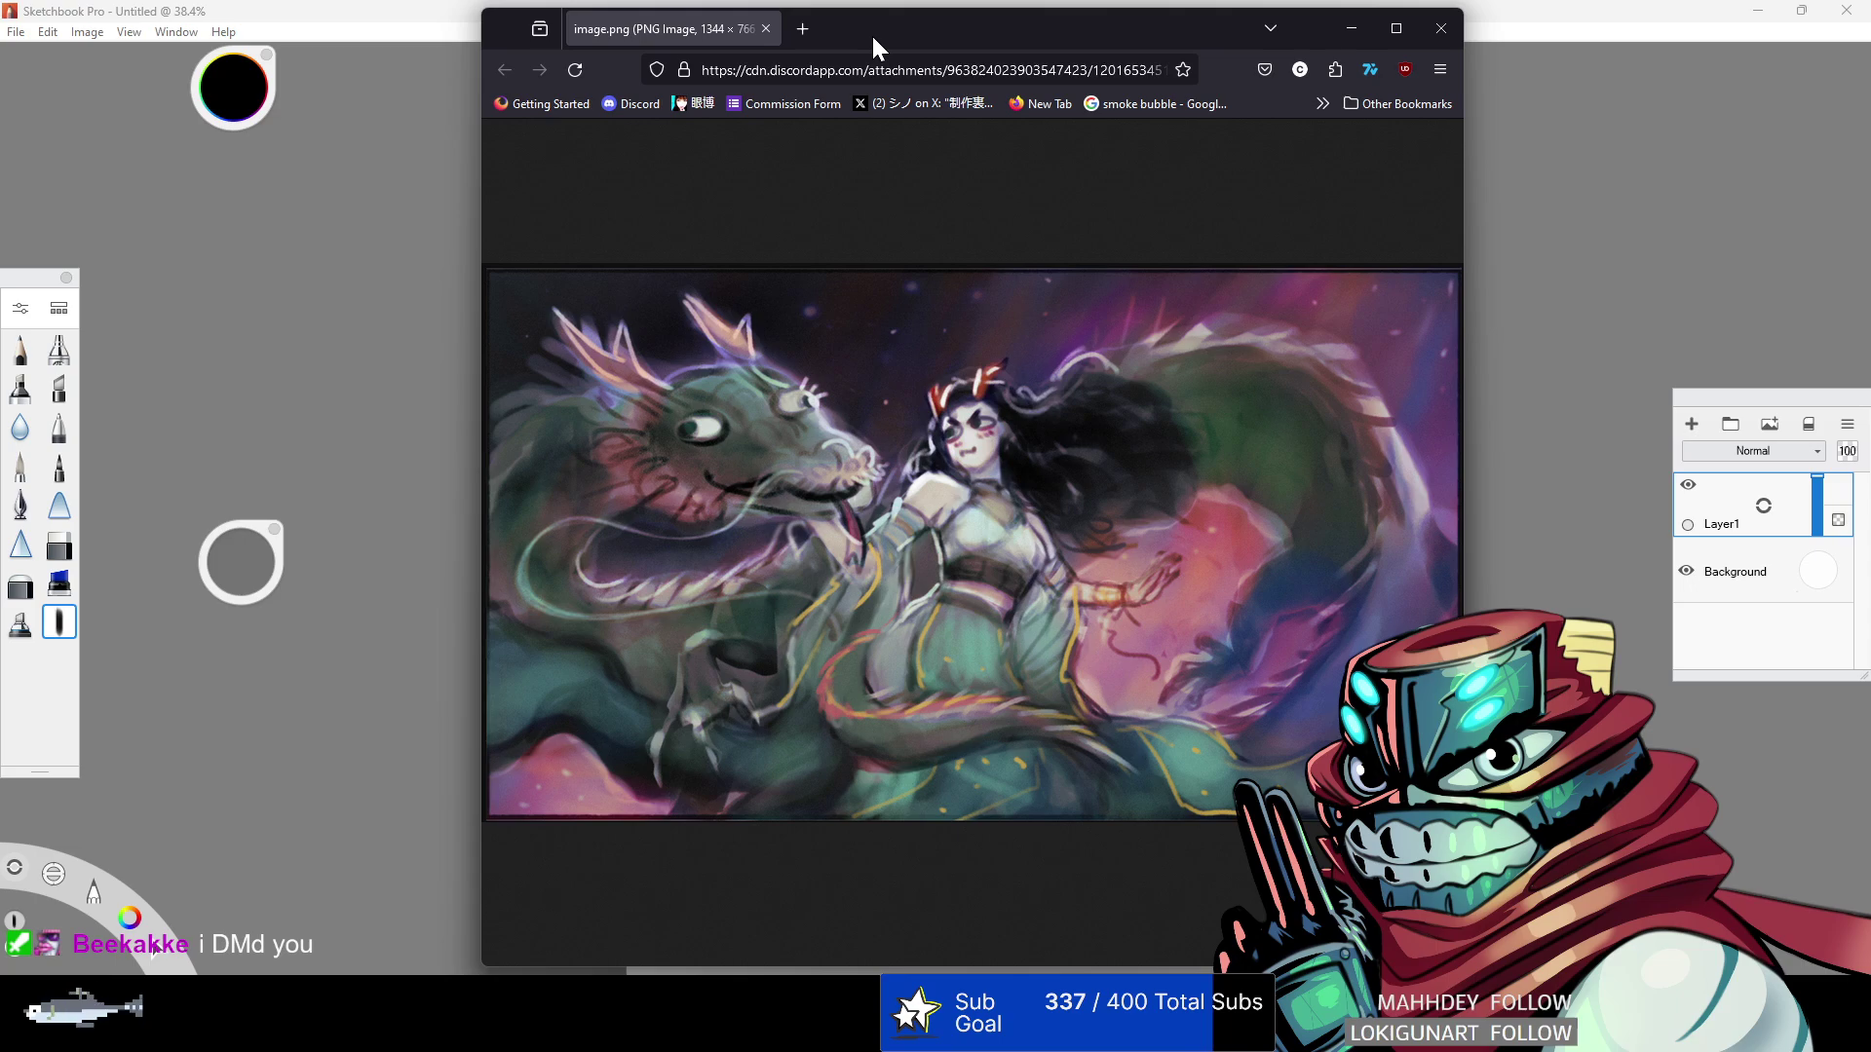
left_click(1007, 597)
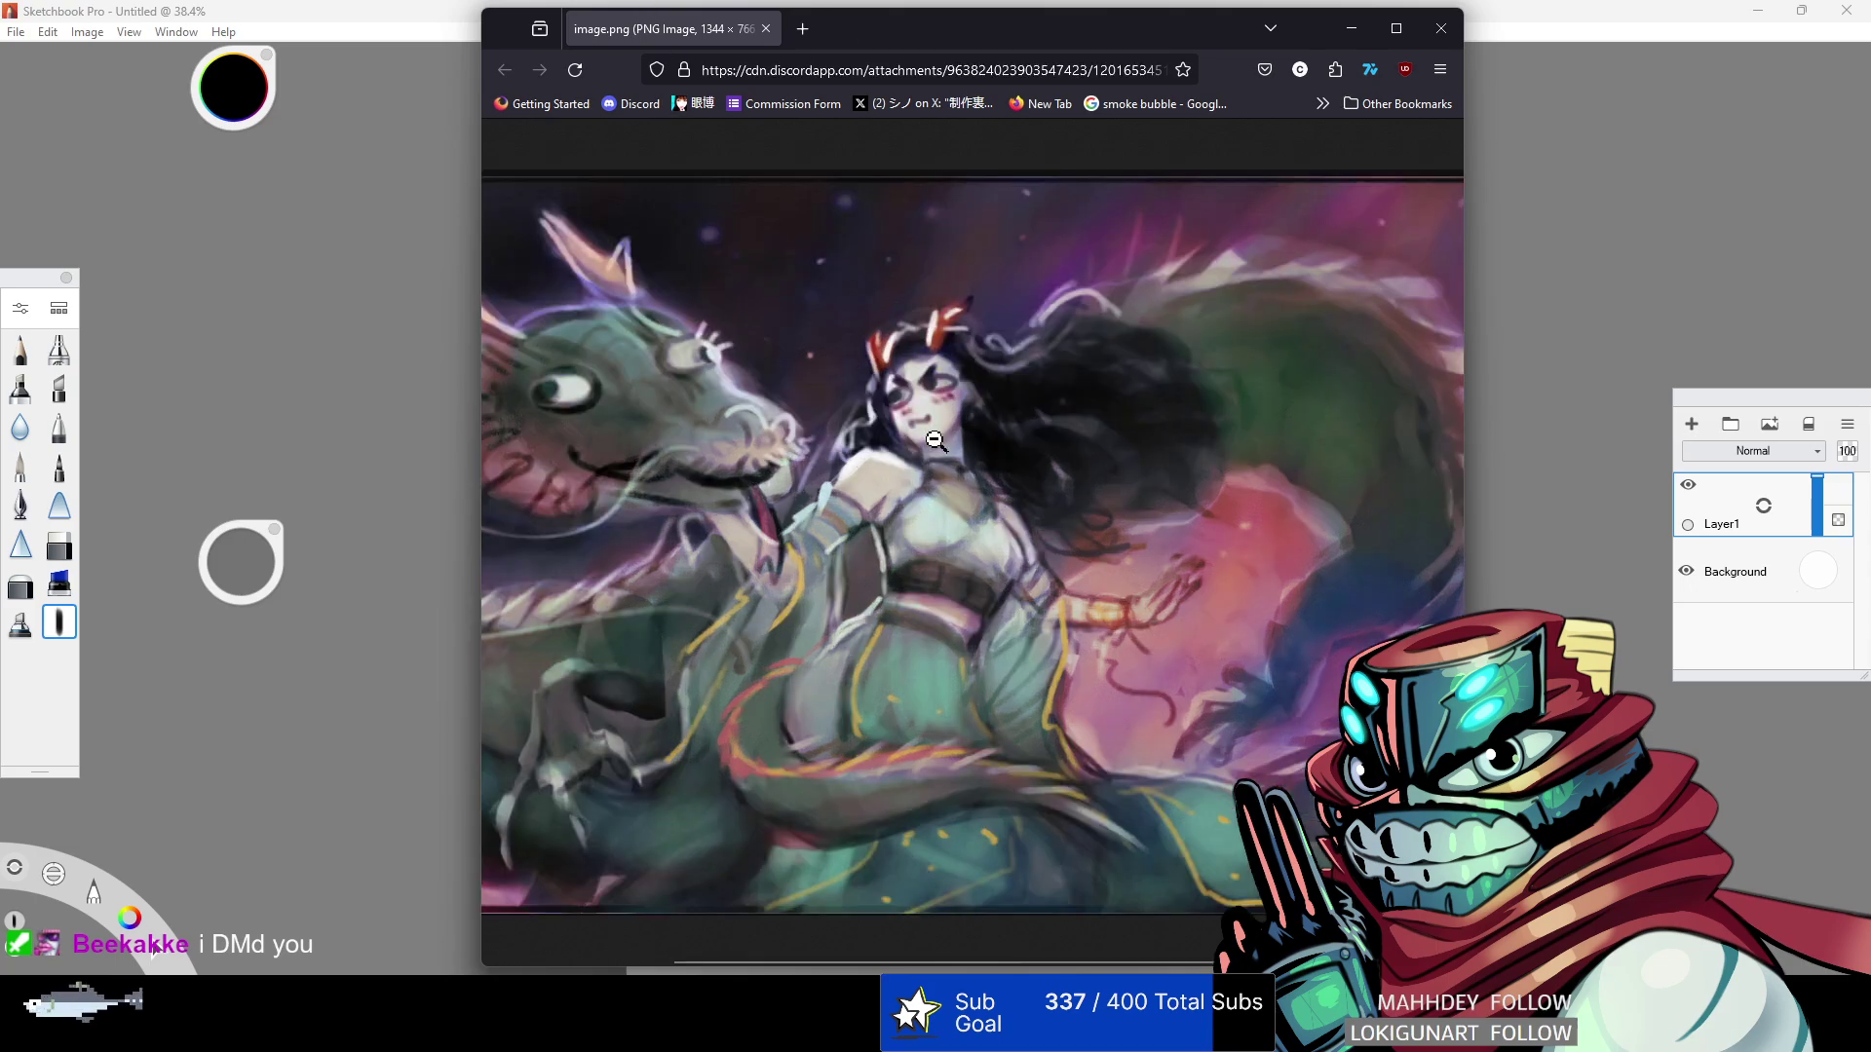
scroll(926, 440, "left", 4)
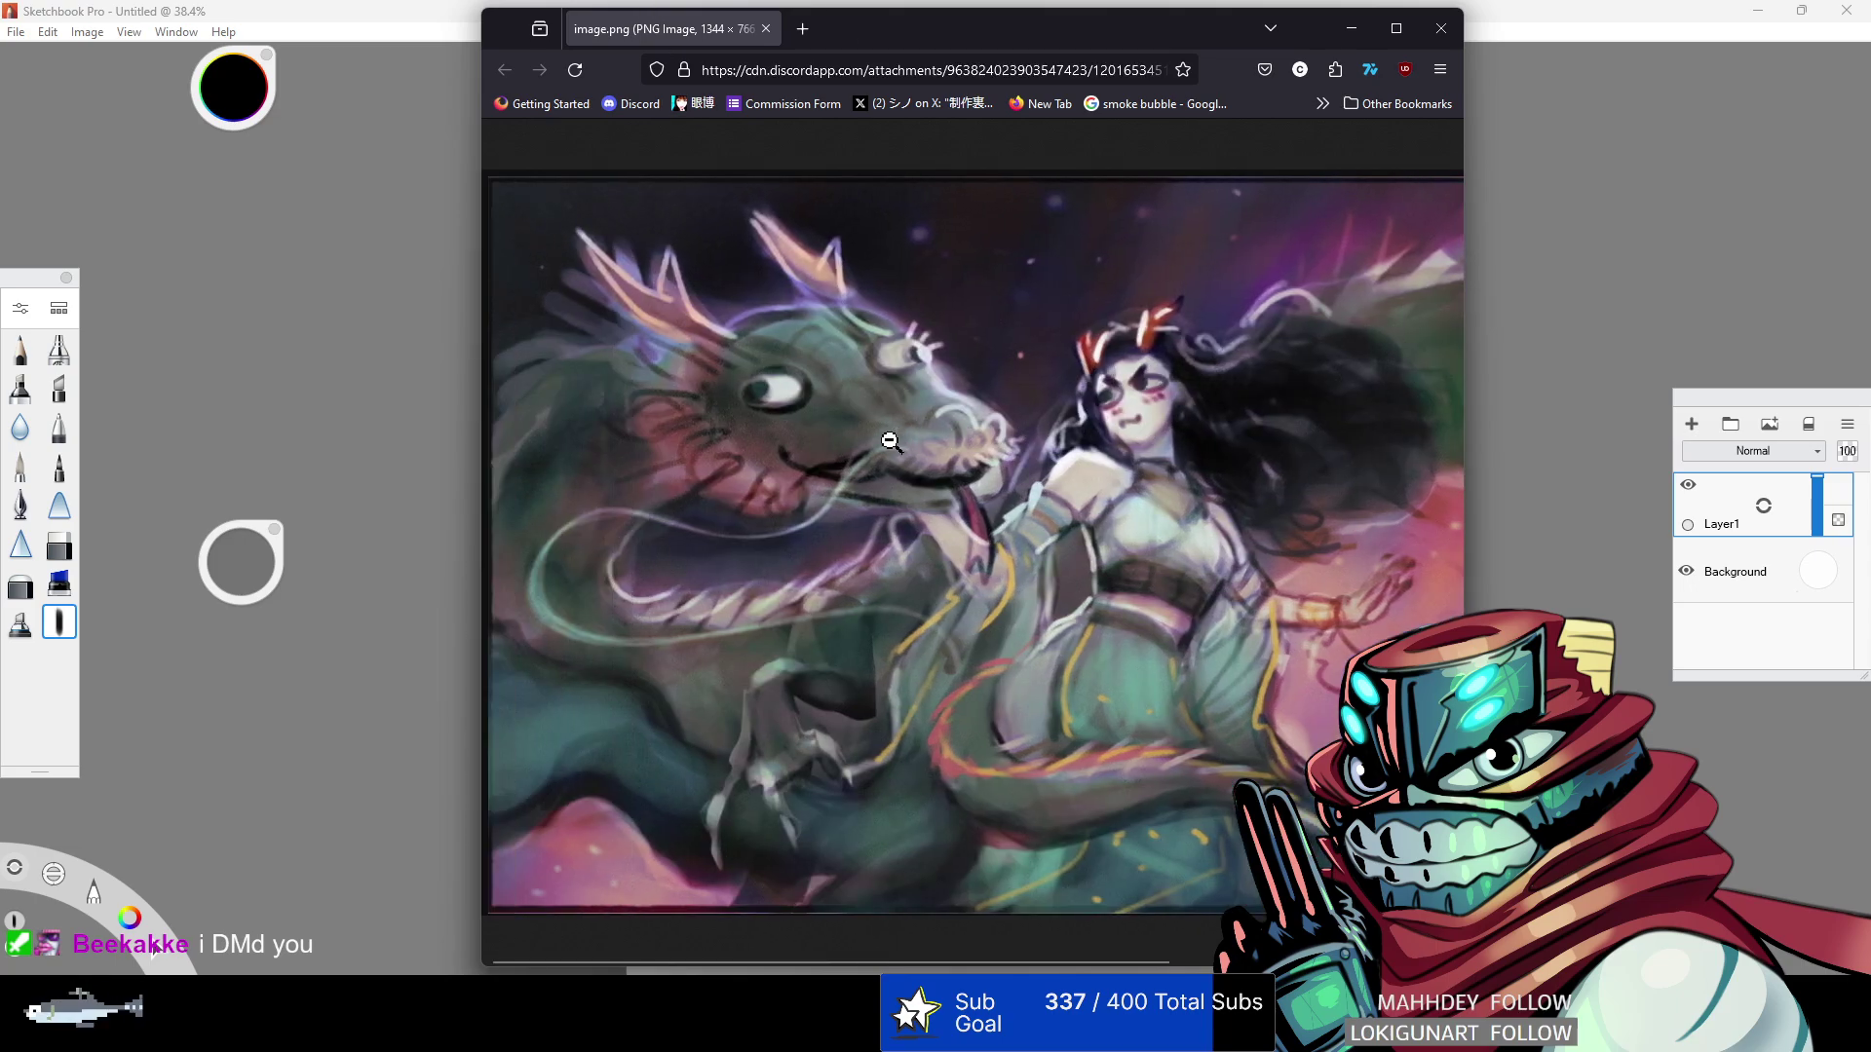
middle_click(924, 456)
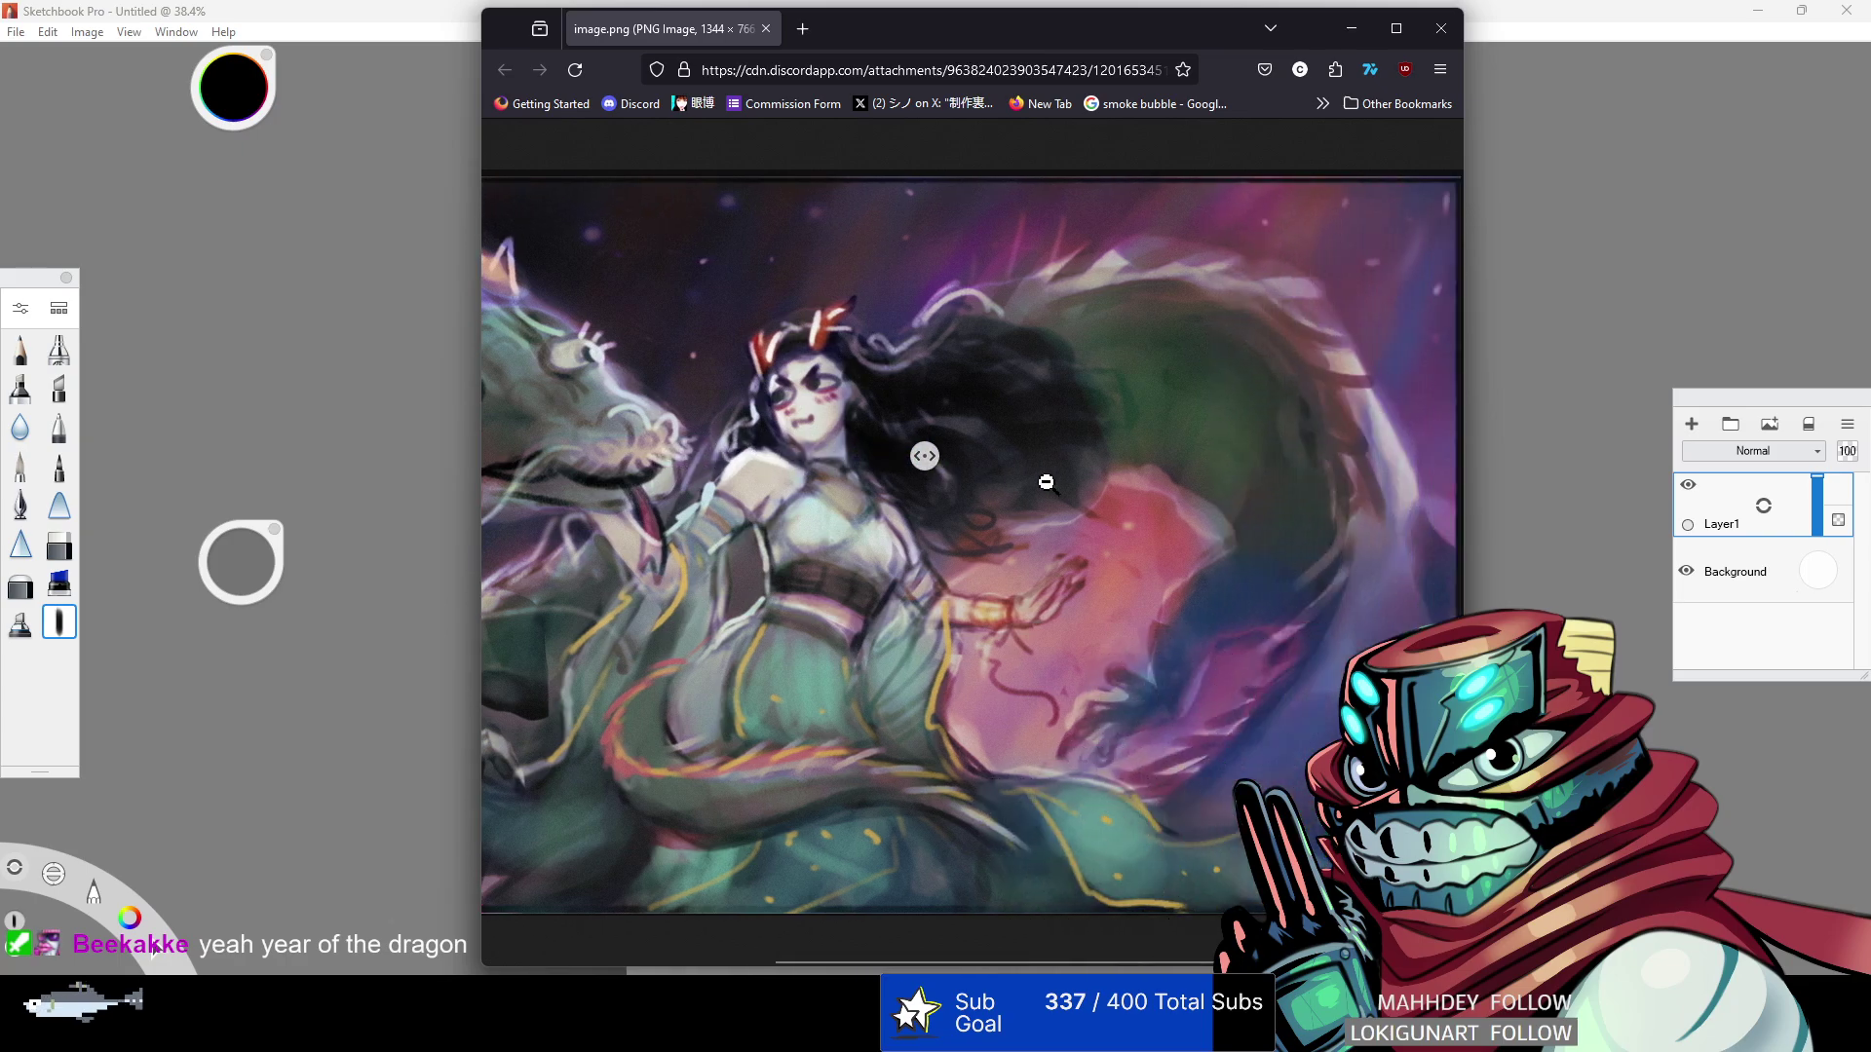
middle_click(1170, 541)
middle_click(1101, 555)
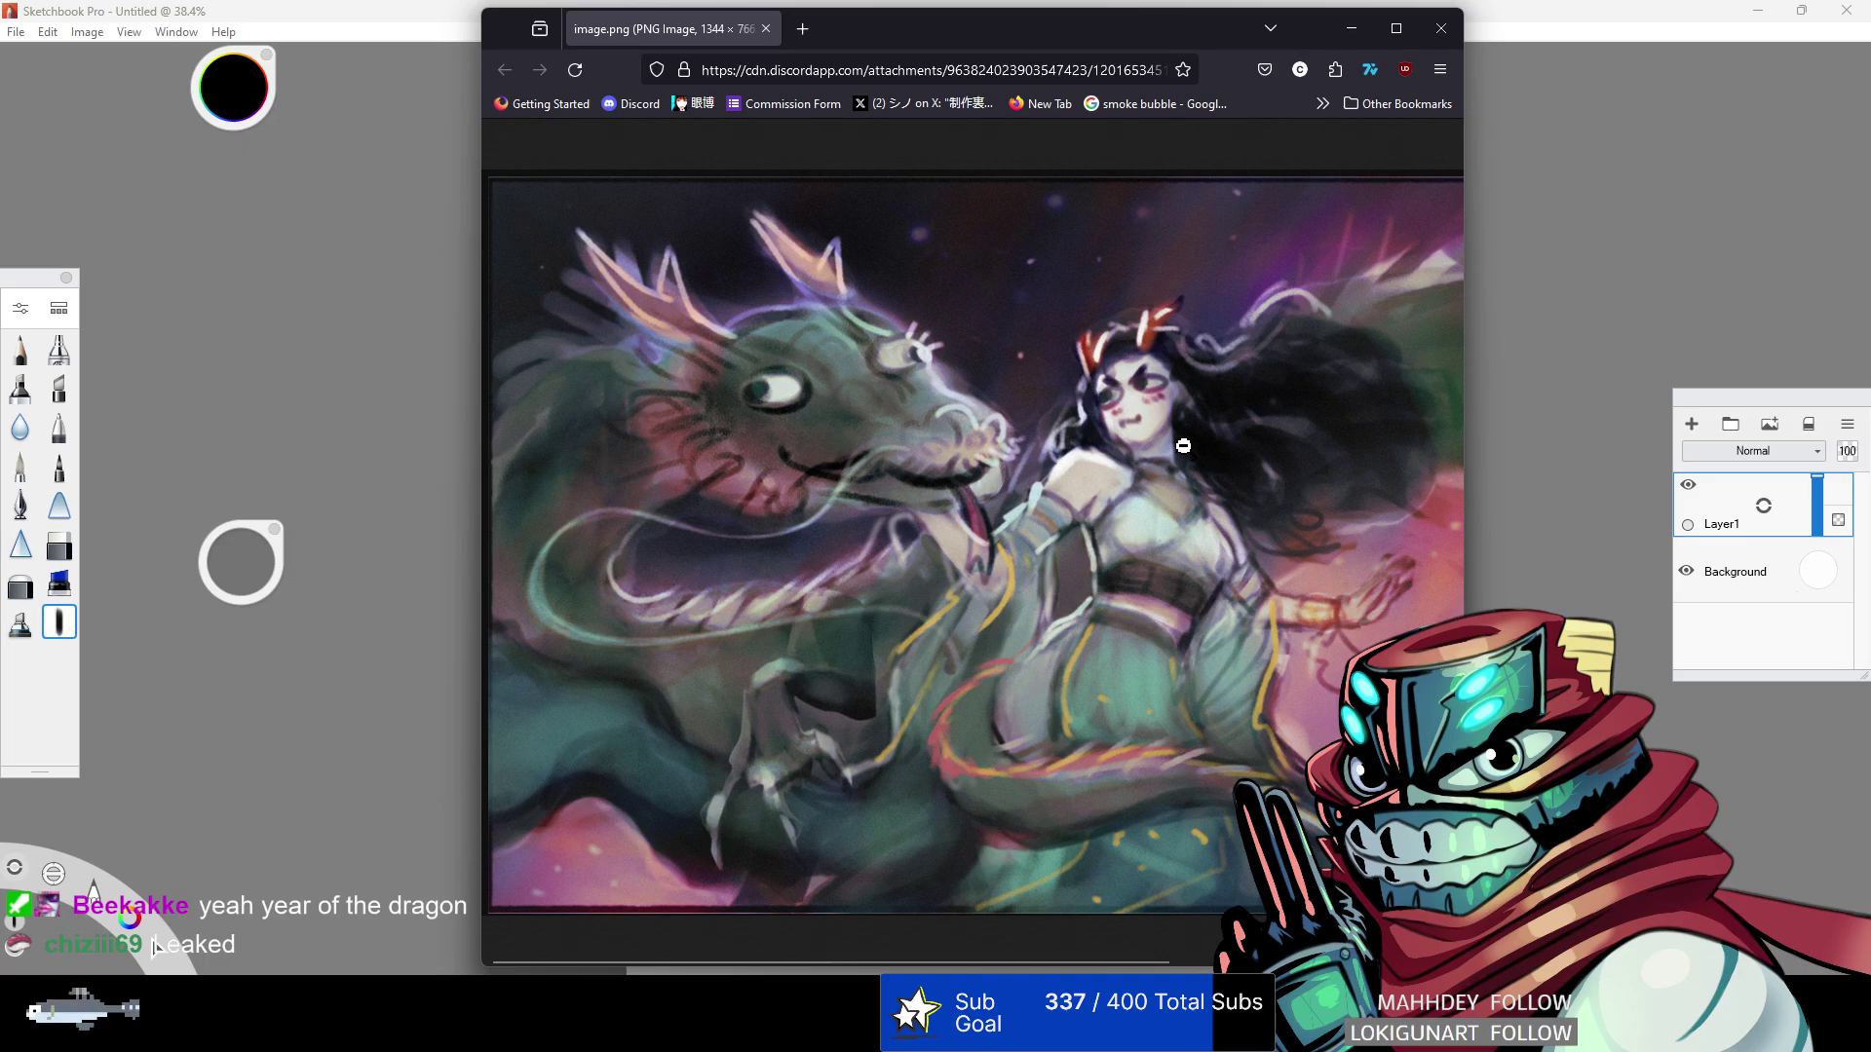
middle_click(1015, 562)
left_click(1133, 563)
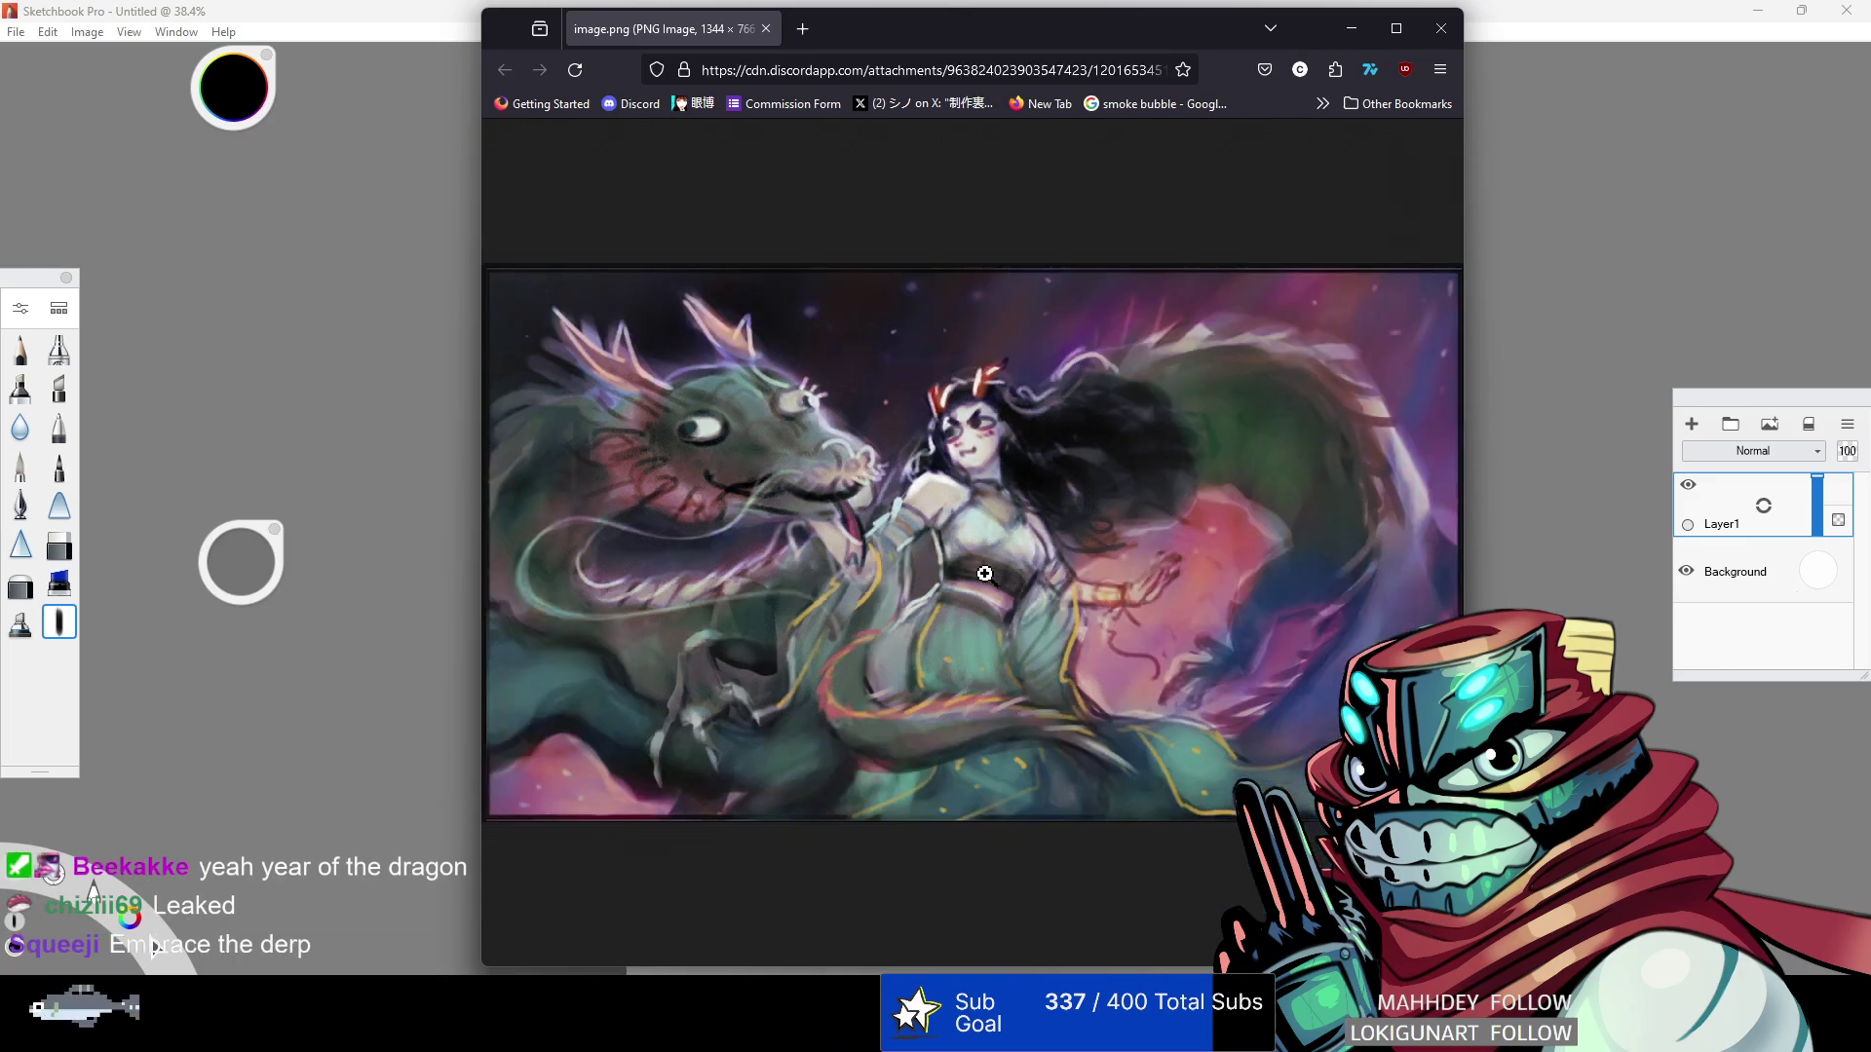
left_click_drag(1021, 26, 0, 115)
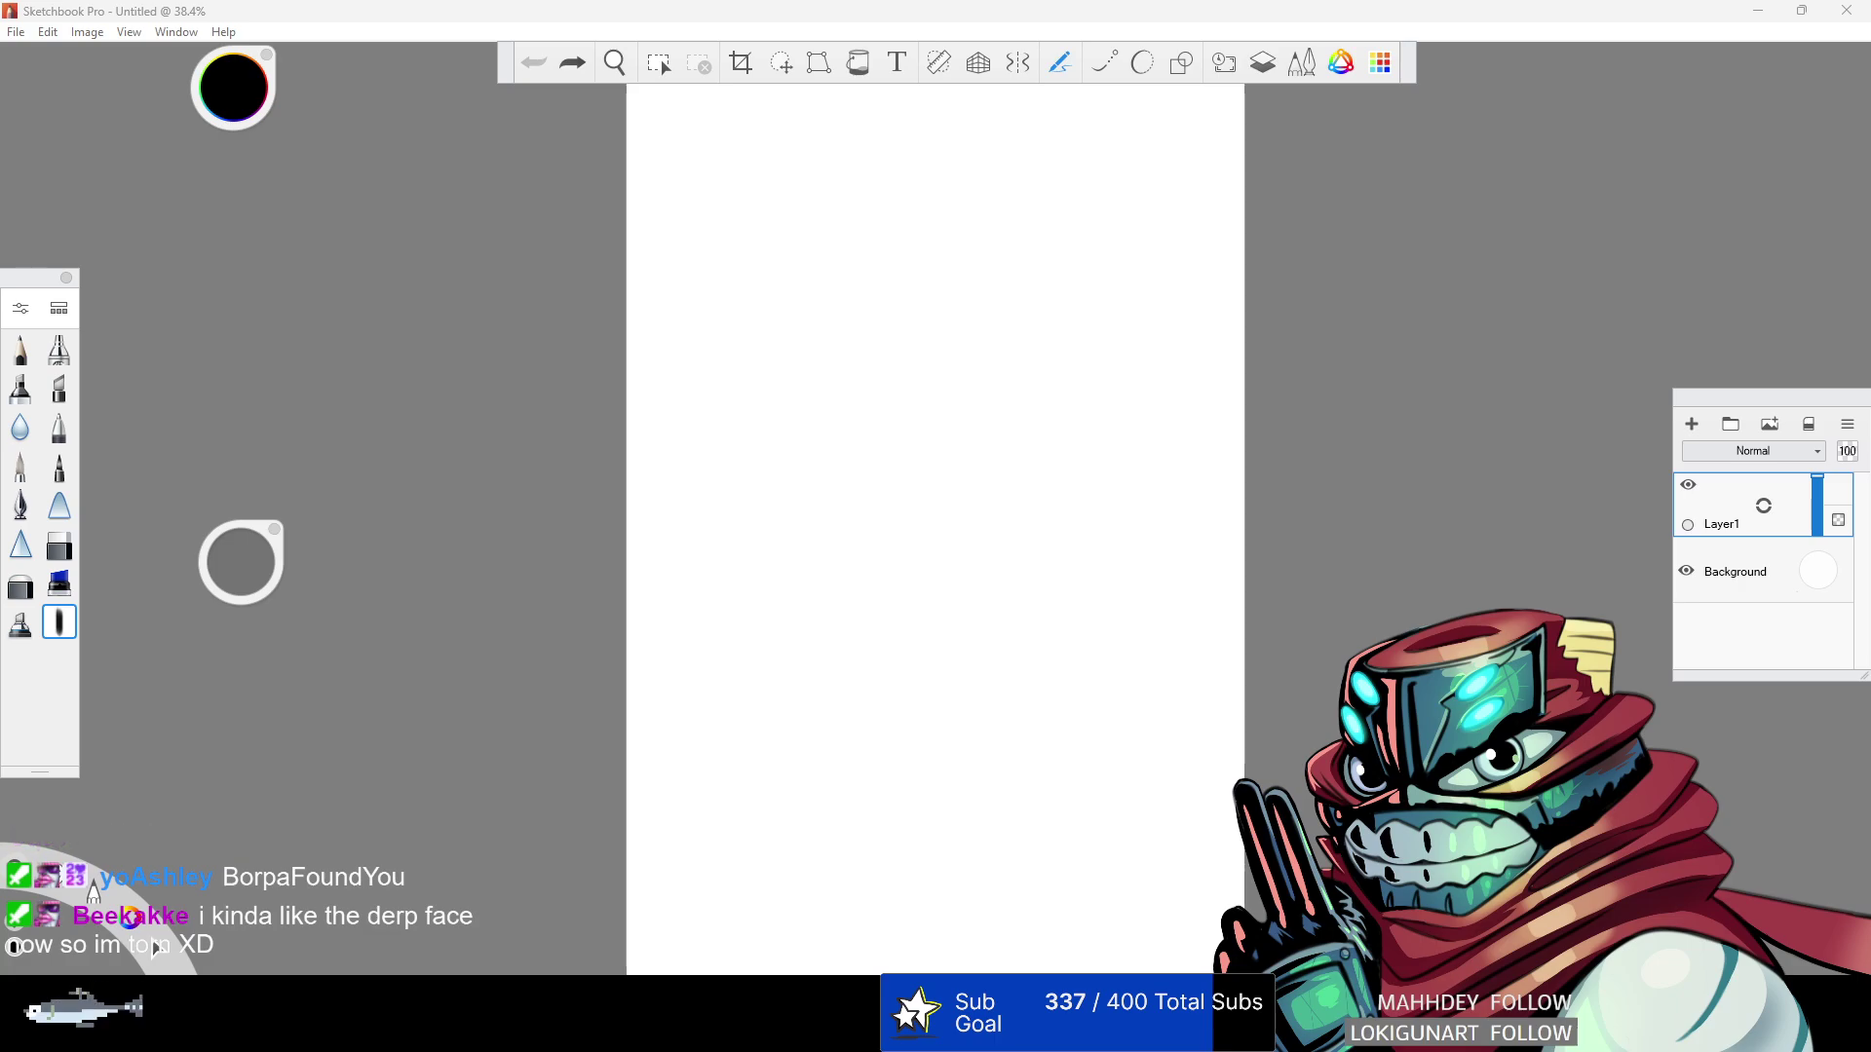
mouse_move(837, 400)
left_mouse_down()
mouse_move(924, 255)
mouse_move(897, 209)
left_mouse_up()
left_click(536, 64)
mouse_move(779, 268)
left_mouse_down()
mouse_move(798, 418)
mouse_move(770, 234)
mouse_move(965, 409)
left_mouse_up()
left_click(539, 73)
- Sketch a tilted head oval, a sloping shoulder line and the outer contours of both arms of the figure
mouse_move(807, 199)
left_mouse_down()
mouse_move(795, 434)
mouse_move(1058, 317)
left_mouse_up()
left_click_drag(773, 406, 1140, 614)
left_click_drag(1172, 390, 1067, 798)
left_click_drag(1155, 423, 1048, 964)
left_click_drag(746, 428, 789, 721)
mouse_move(723, 421)
left_mouse_down()
mouse_move(781, 777)
mouse_move(780, 975)
left_mouse_up()
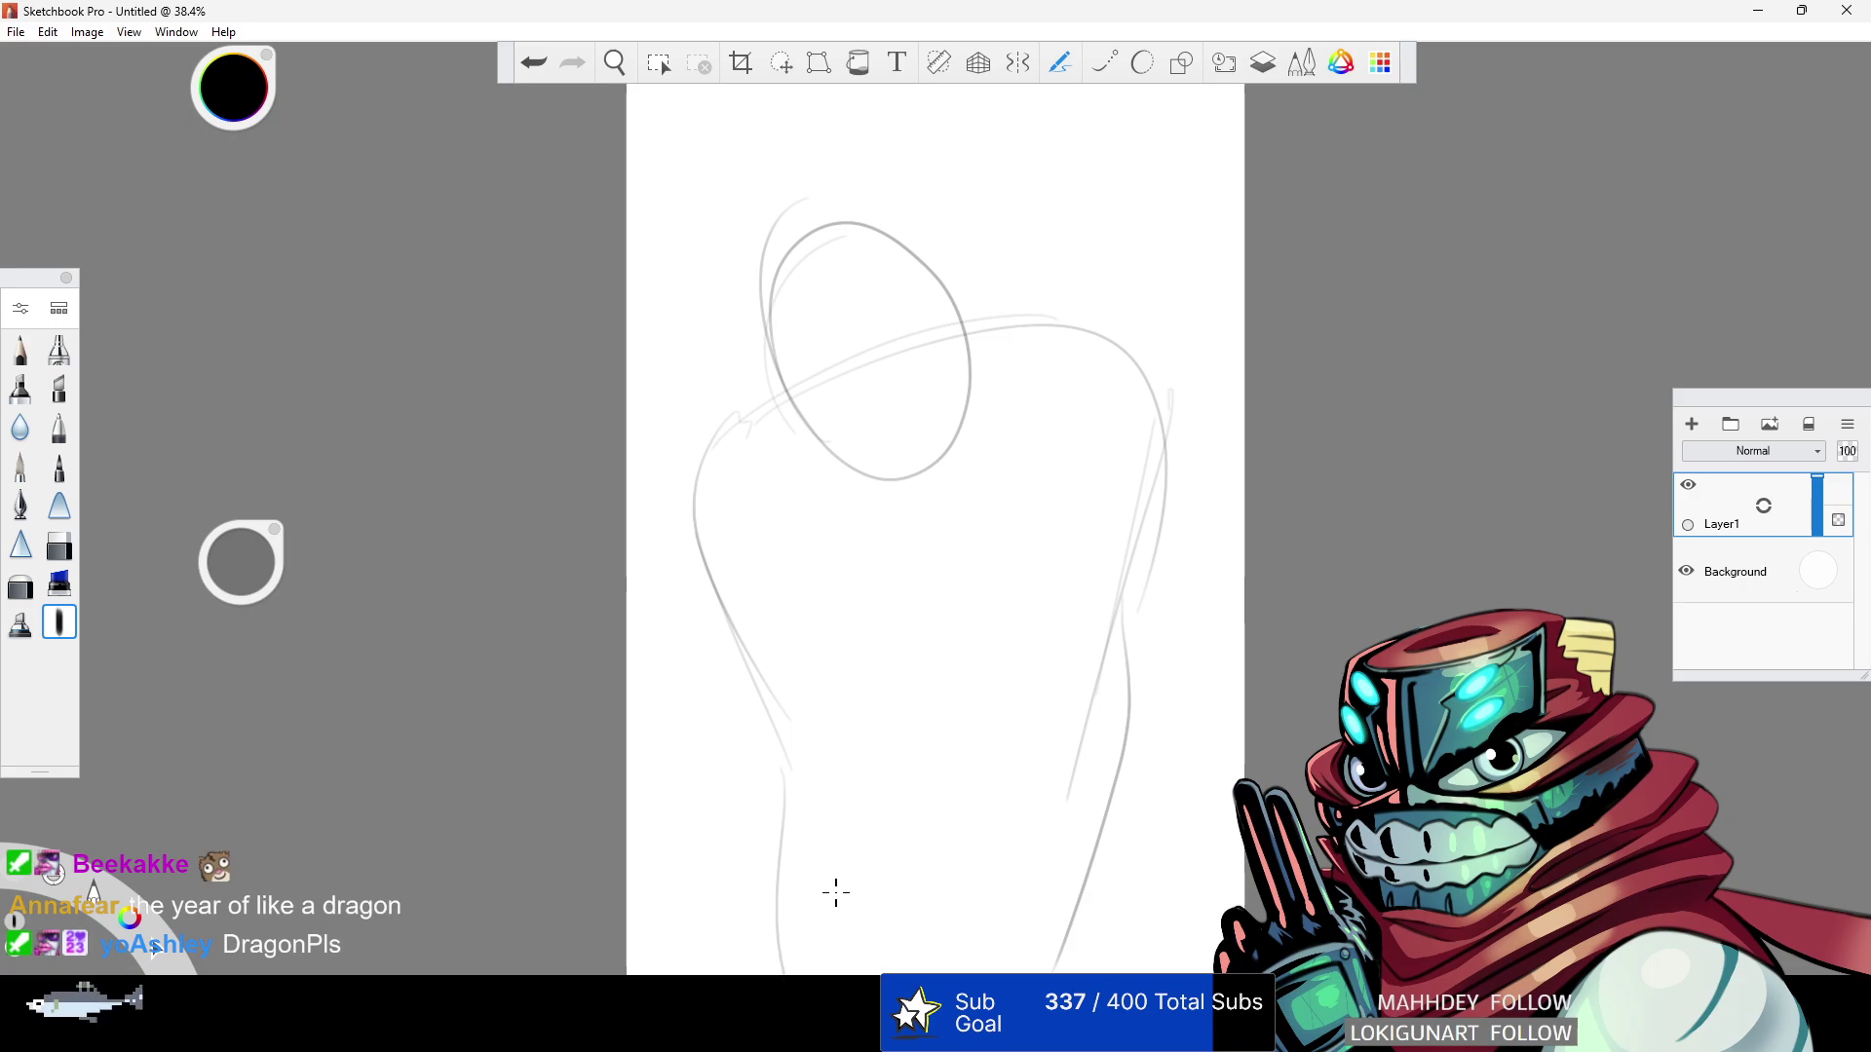
- Sketch the left arm's inner edge and a curved line for the underside of the chest
key("space")
left_click_drag(750, 298, 697, 323)
left_click_drag(1013, 349, 984, 352)
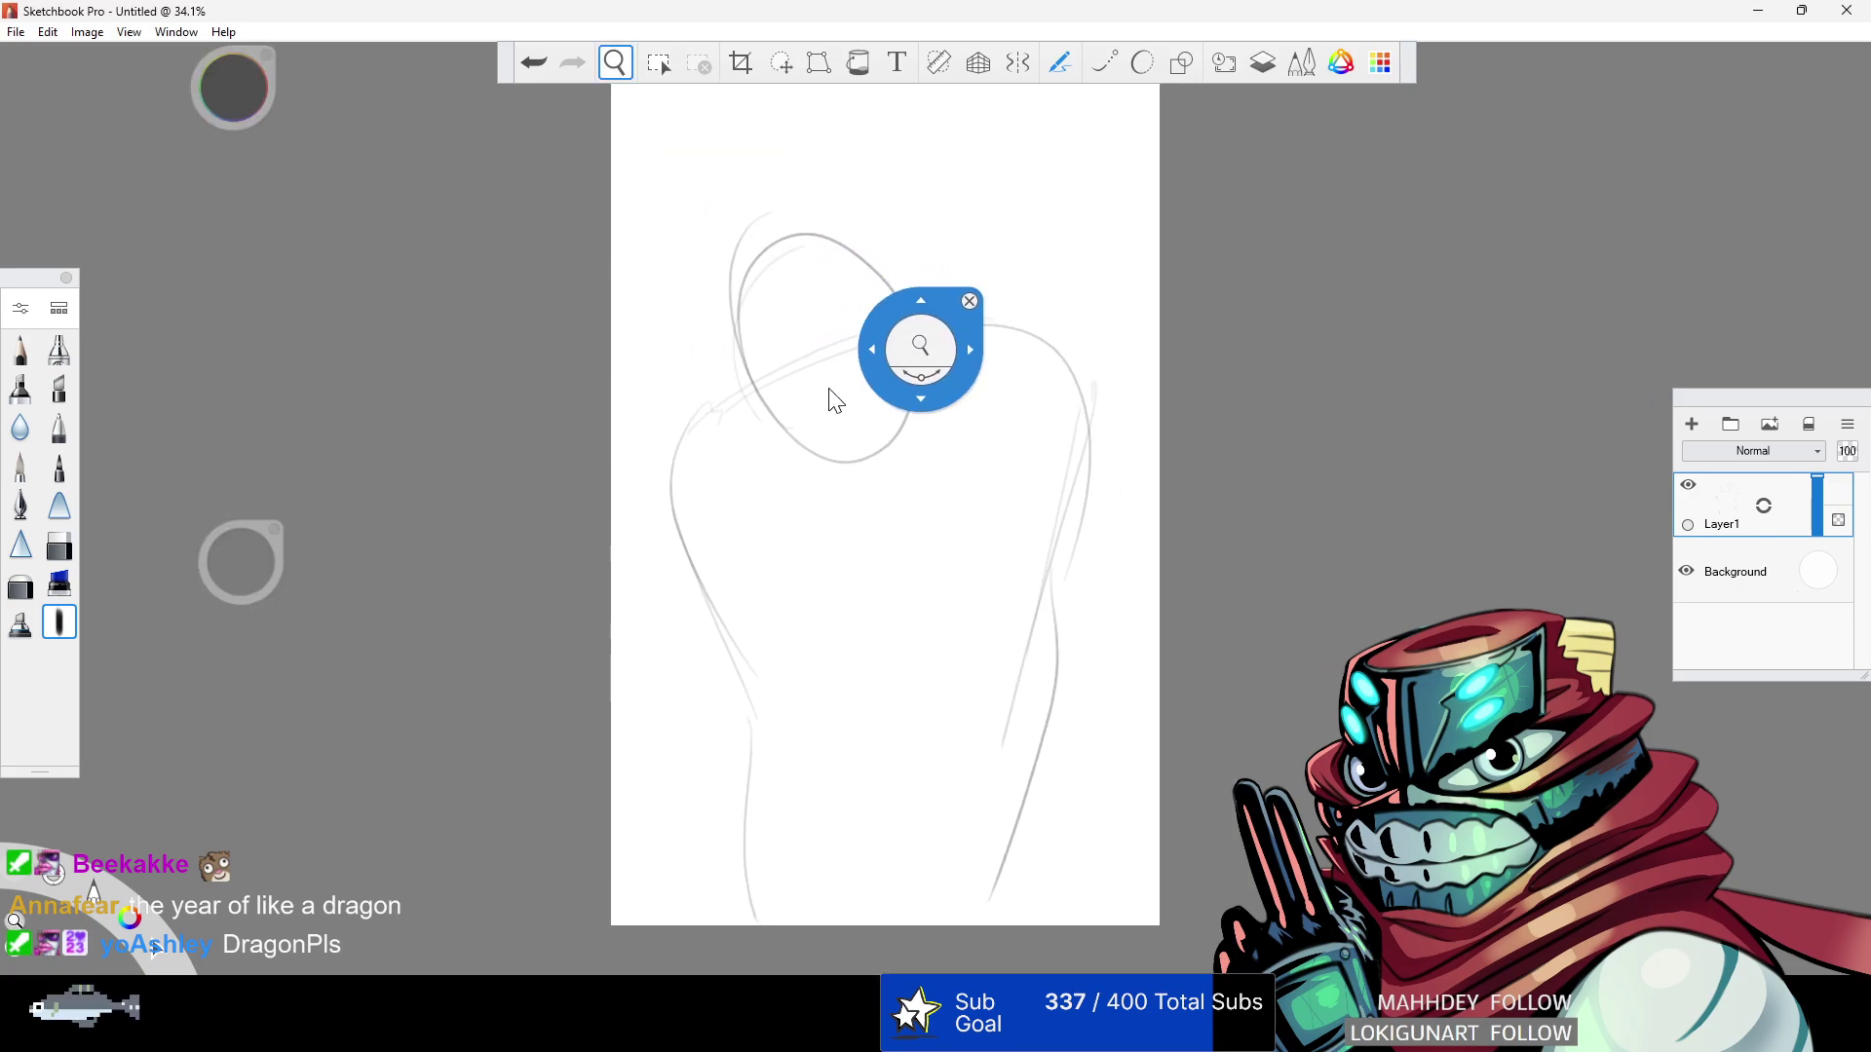
left_click(67, 634)
mouse_move(782, 923)
left_mouse_down()
mouse_move(823, 682)
mouse_move(802, 547)
mouse_move(789, 575)
mouse_move(991, 580)
mouse_move(1049, 517)
left_mouse_up()
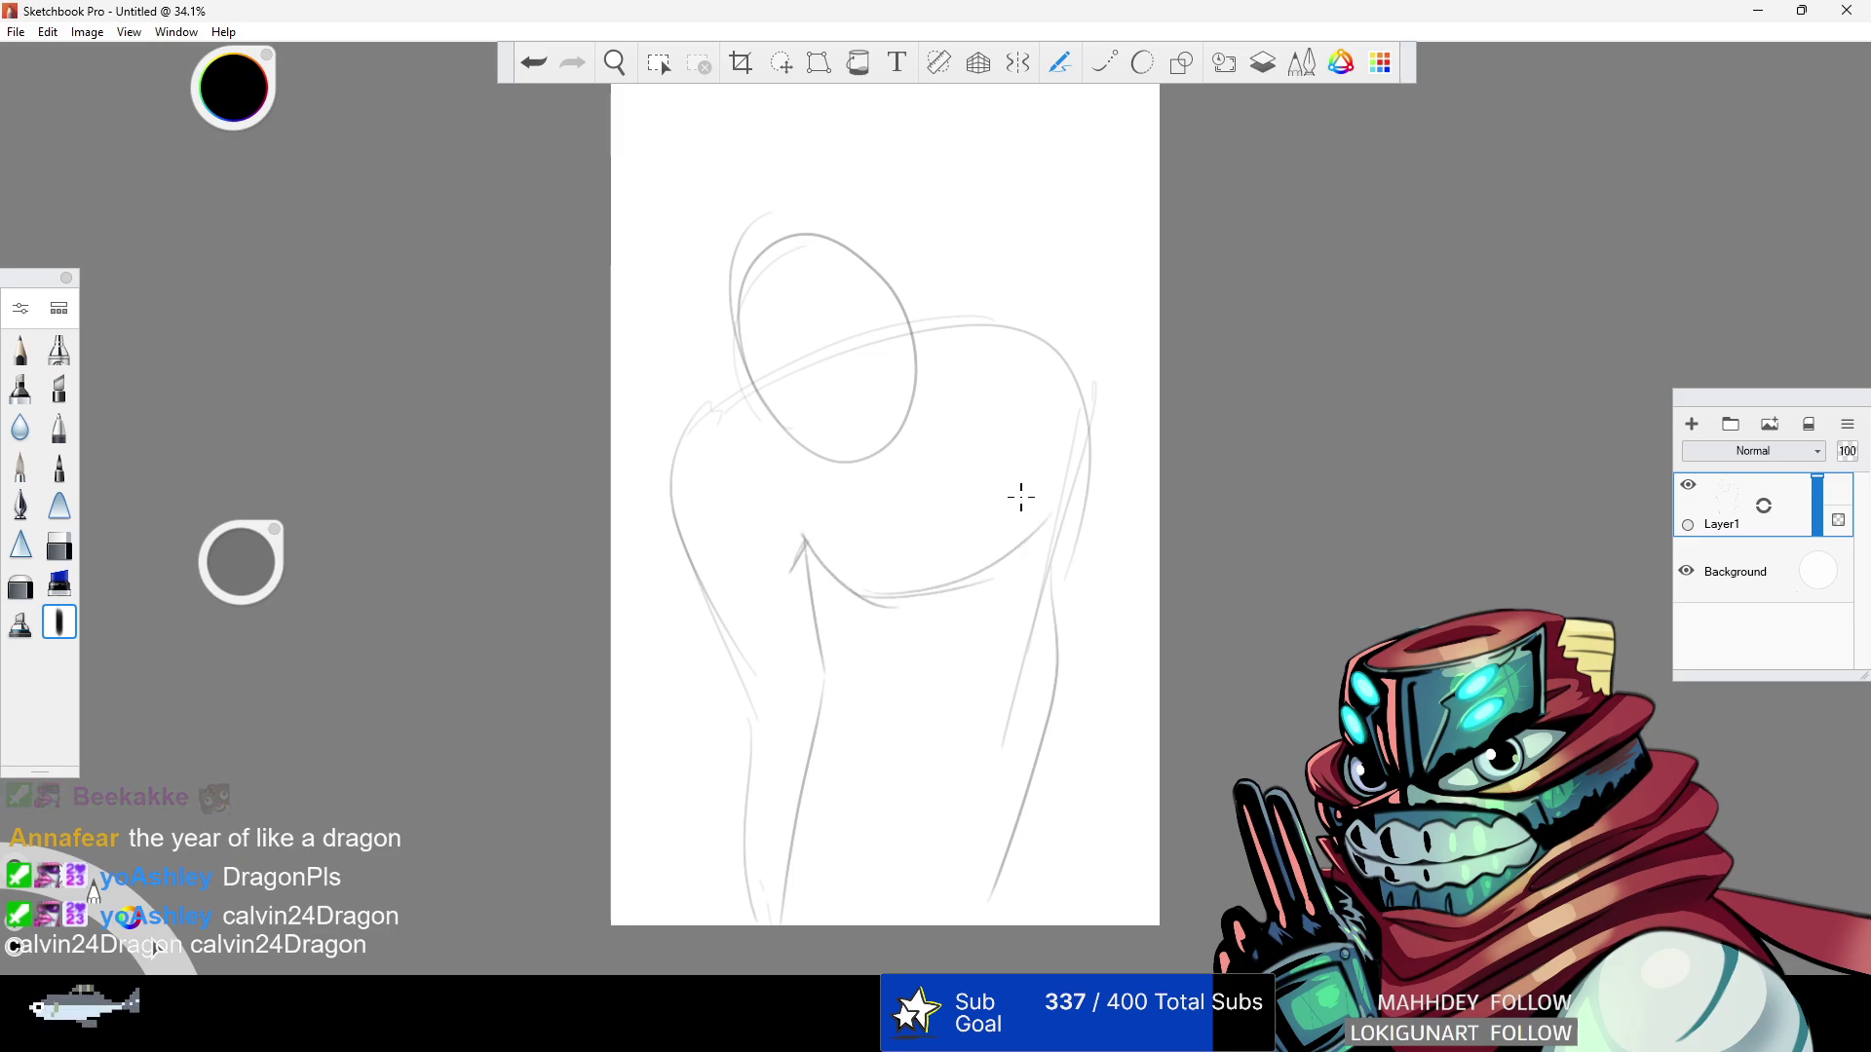
- Rough in the right upper arm and forearm hanging down from the shoulder
mouse_move(994, 444)
left_mouse_down()
mouse_move(1028, 597)
mouse_move(1086, 606)
left_mouse_up()
mouse_move(1109, 414)
left_mouse_down()
mouse_move(1092, 692)
mouse_move(1022, 822)
mouse_move(1041, 865)
left_mouse_up()
left_click_drag(1023, 643, 1026, 867)
mouse_move(1087, 609)
left_mouse_down()
mouse_move(1097, 665)
mouse_move(1034, 902)
left_mouse_up()
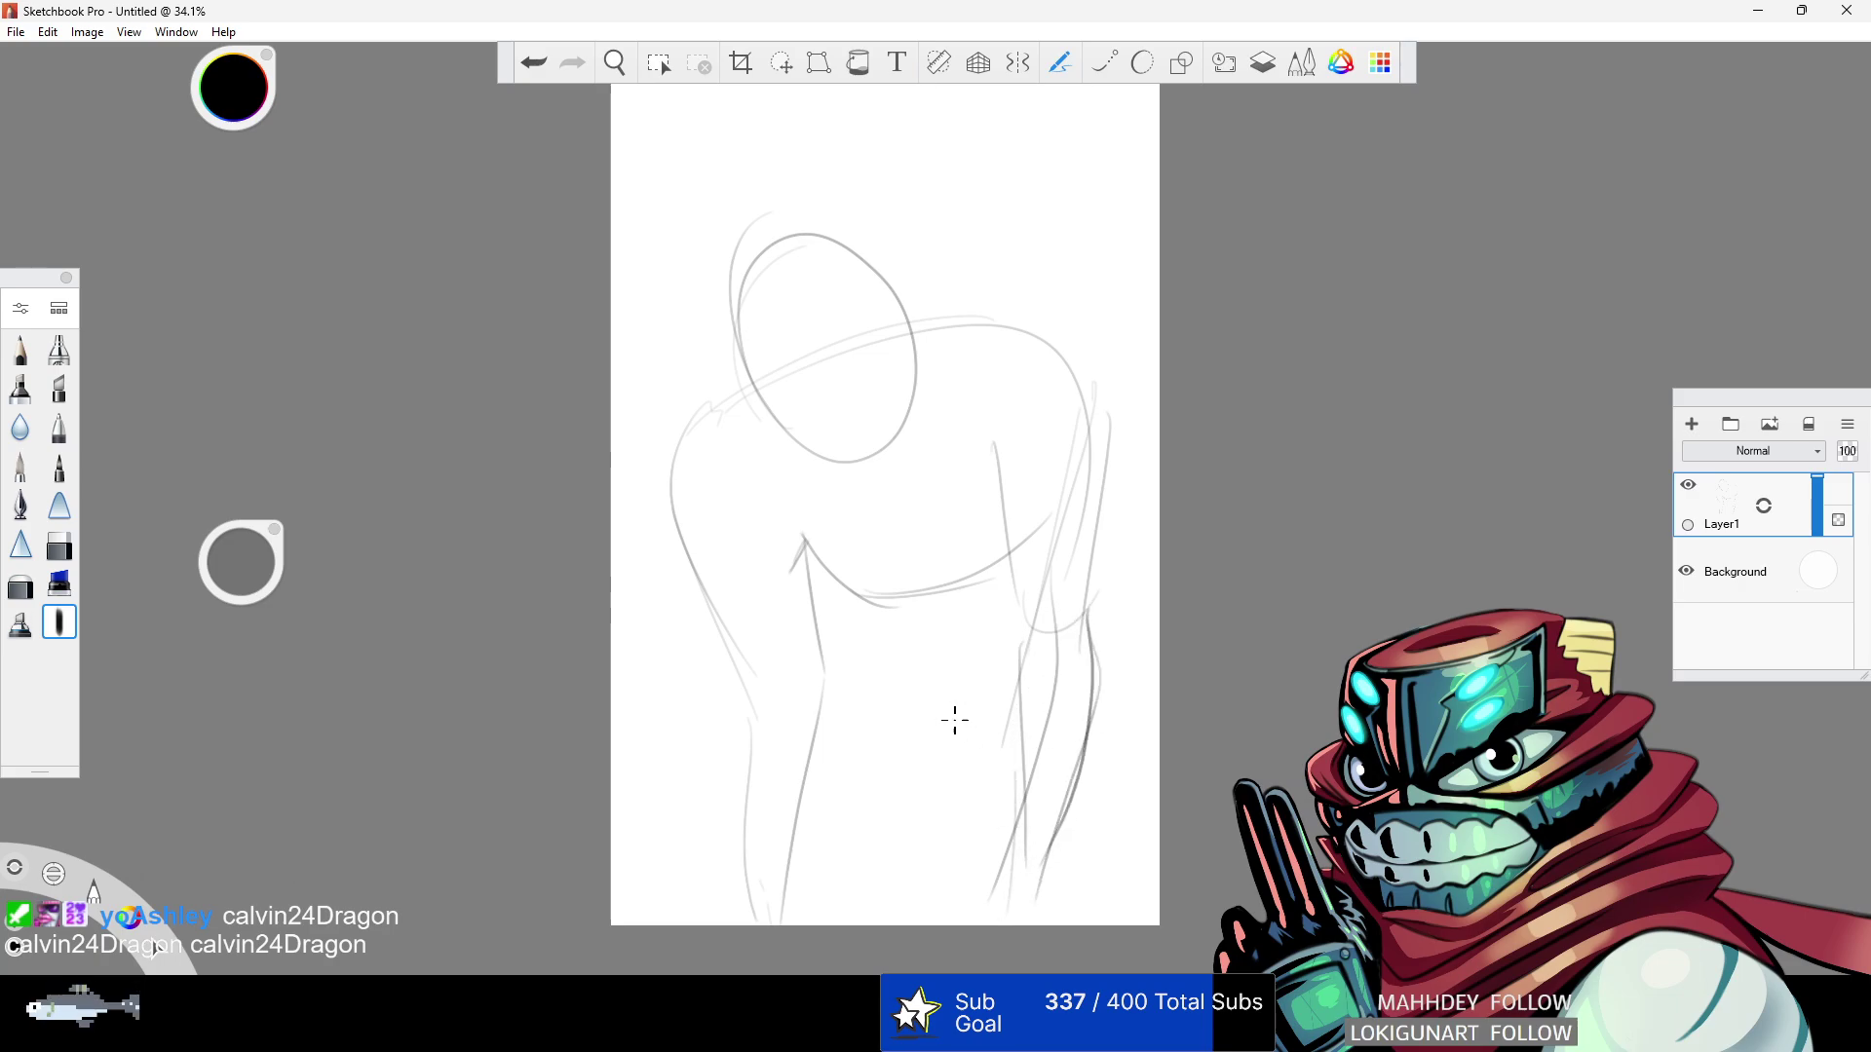
- Add a belly curve below the chest and slanted lines for the legs between the arms
mouse_move(877, 605)
left_mouse_down()
mouse_move(967, 625)
mouse_move(1018, 610)
left_mouse_up()
left_click_drag(834, 590, 801, 707)
left_click_drag(966, 649, 877, 918)
mouse_move(953, 682)
left_mouse_down()
mouse_move(842, 913)
mouse_move(870, 884)
left_mouse_up()
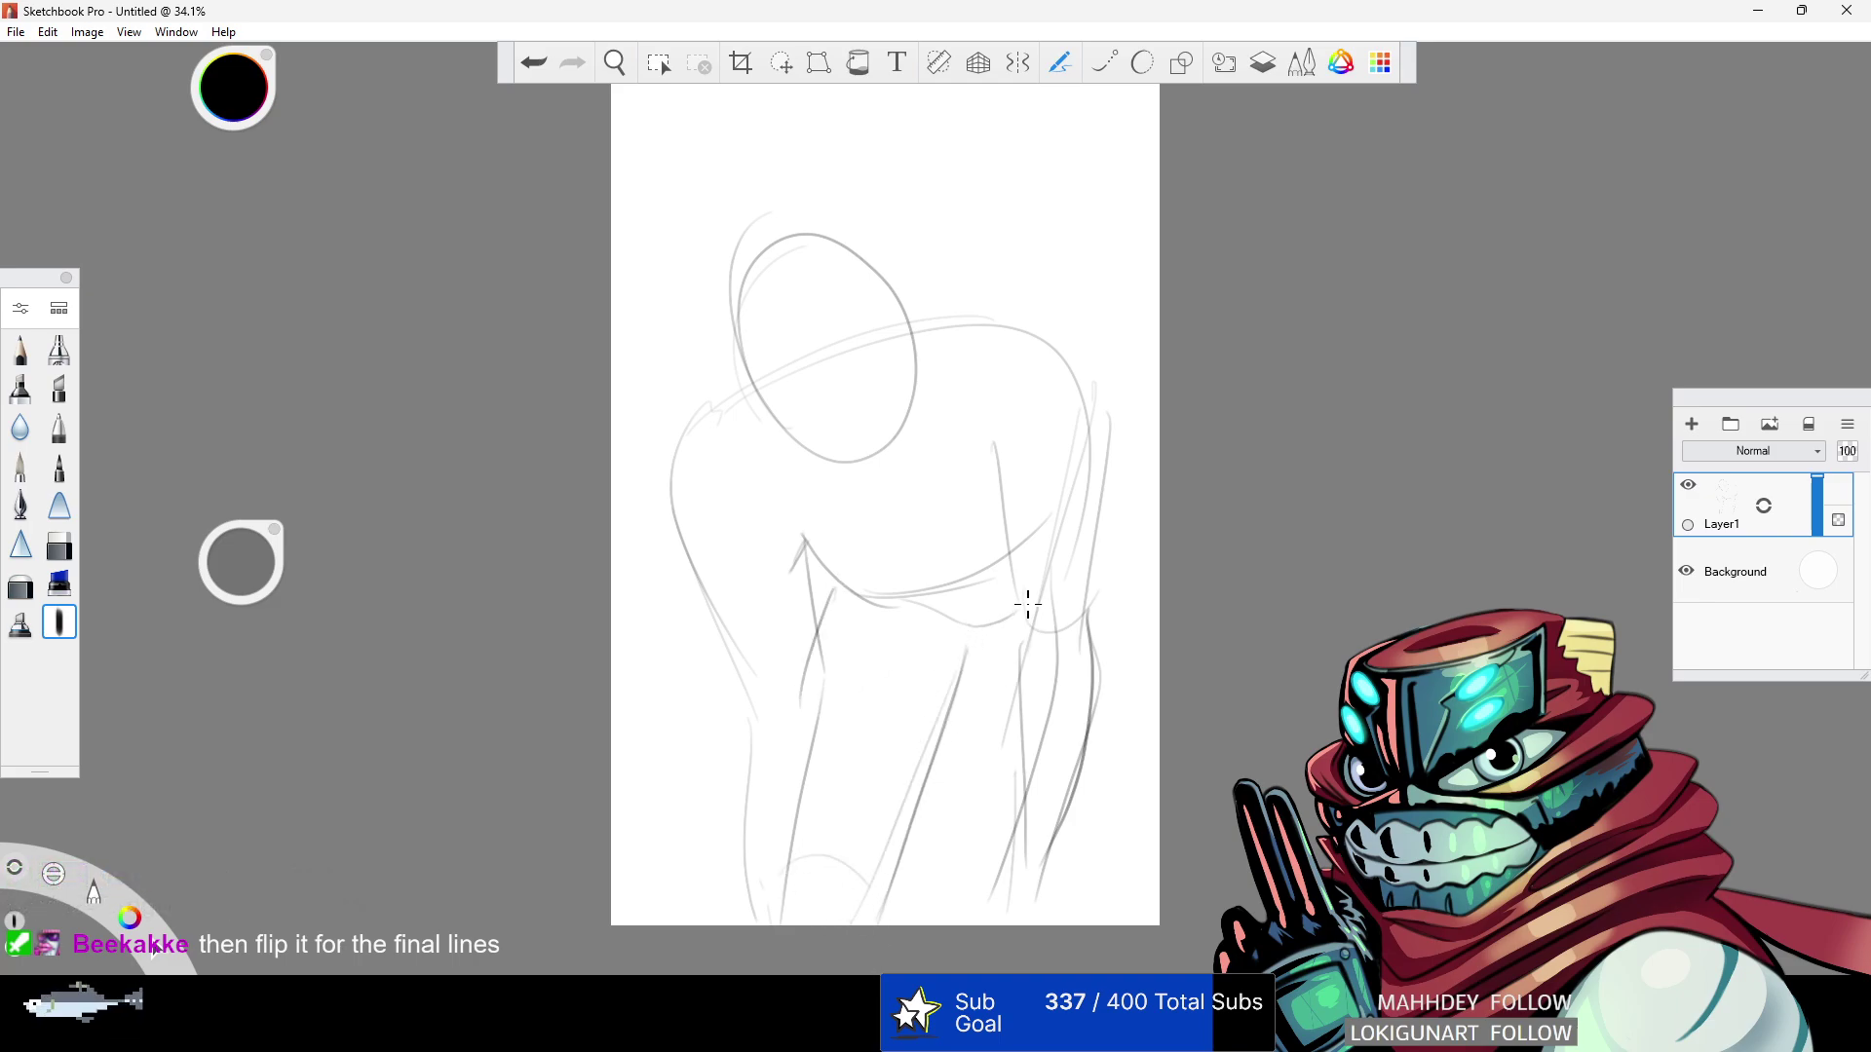
left_click_drag(961, 675, 987, 630)
mouse_move(923, 312)
left_mouse_down()
mouse_move(1006, 283)
mouse_move(1159, 311)
mouse_move(1072, 458)
left_mouse_up()
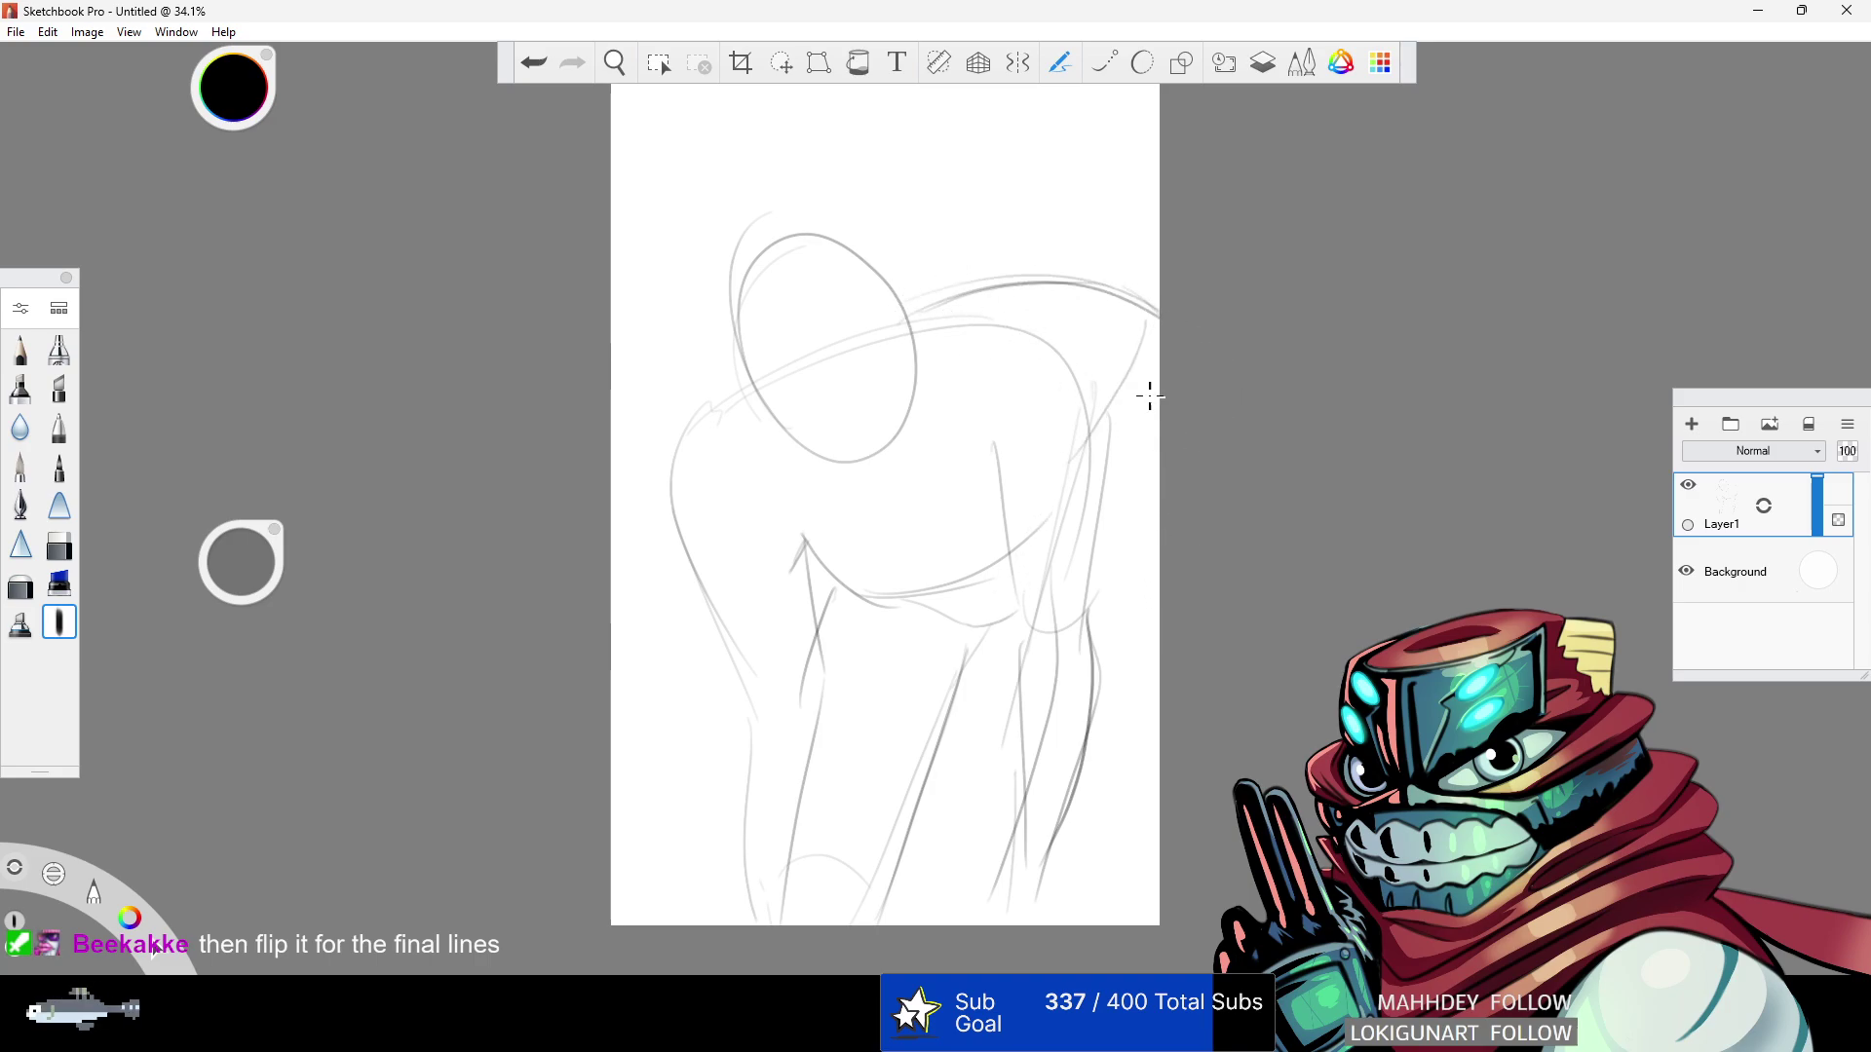
left_click_drag(1157, 551, 1097, 780)
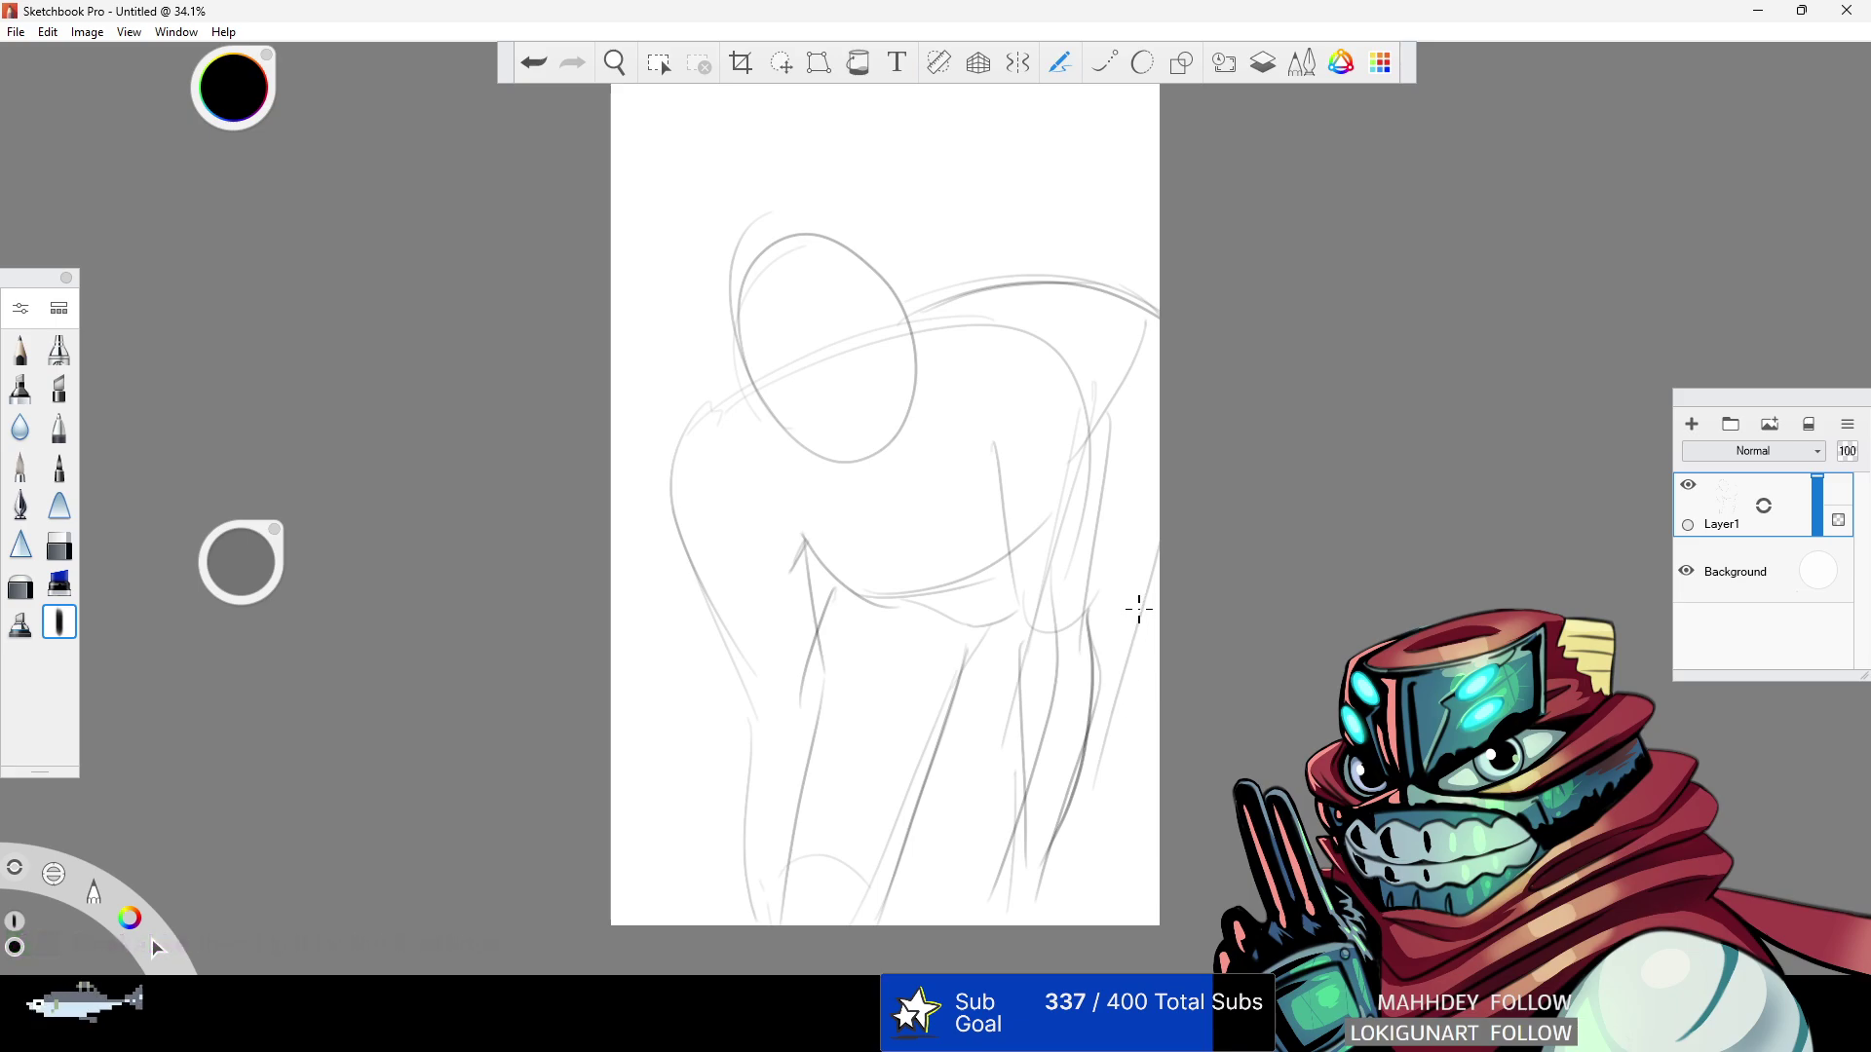
left_click(531, 61)
left_click(534, 63)
left_click(535, 65)
left_click(536, 67)
- Move the whole sketch left and slightly down on the canvas, and restate the head oval
left_click(781, 62)
left_click(1038, 105)
mouse_move(1149, 297)
left_mouse_down()
mouse_move(1127, 334)
mouse_move(1113, 288)
mouse_move(1149, 268)
mouse_move(1109, 250)
left_mouse_up()
mouse_move(1233, 277)
left_mouse_down()
mouse_move(1178, 334)
mouse_move(1226, 320)
left_mouse_up()
key("Return")
mouse_move(702, 397)
left_mouse_down()
mouse_move(844, 434)
mouse_move(699, 429)
left_mouse_up()
- Draw the arched back line and the rounded hip contour behind the right shoulder, undoing and retrying the curves
left_click_drag(874, 353, 1061, 333)
left_click_drag(920, 324, 1126, 366)
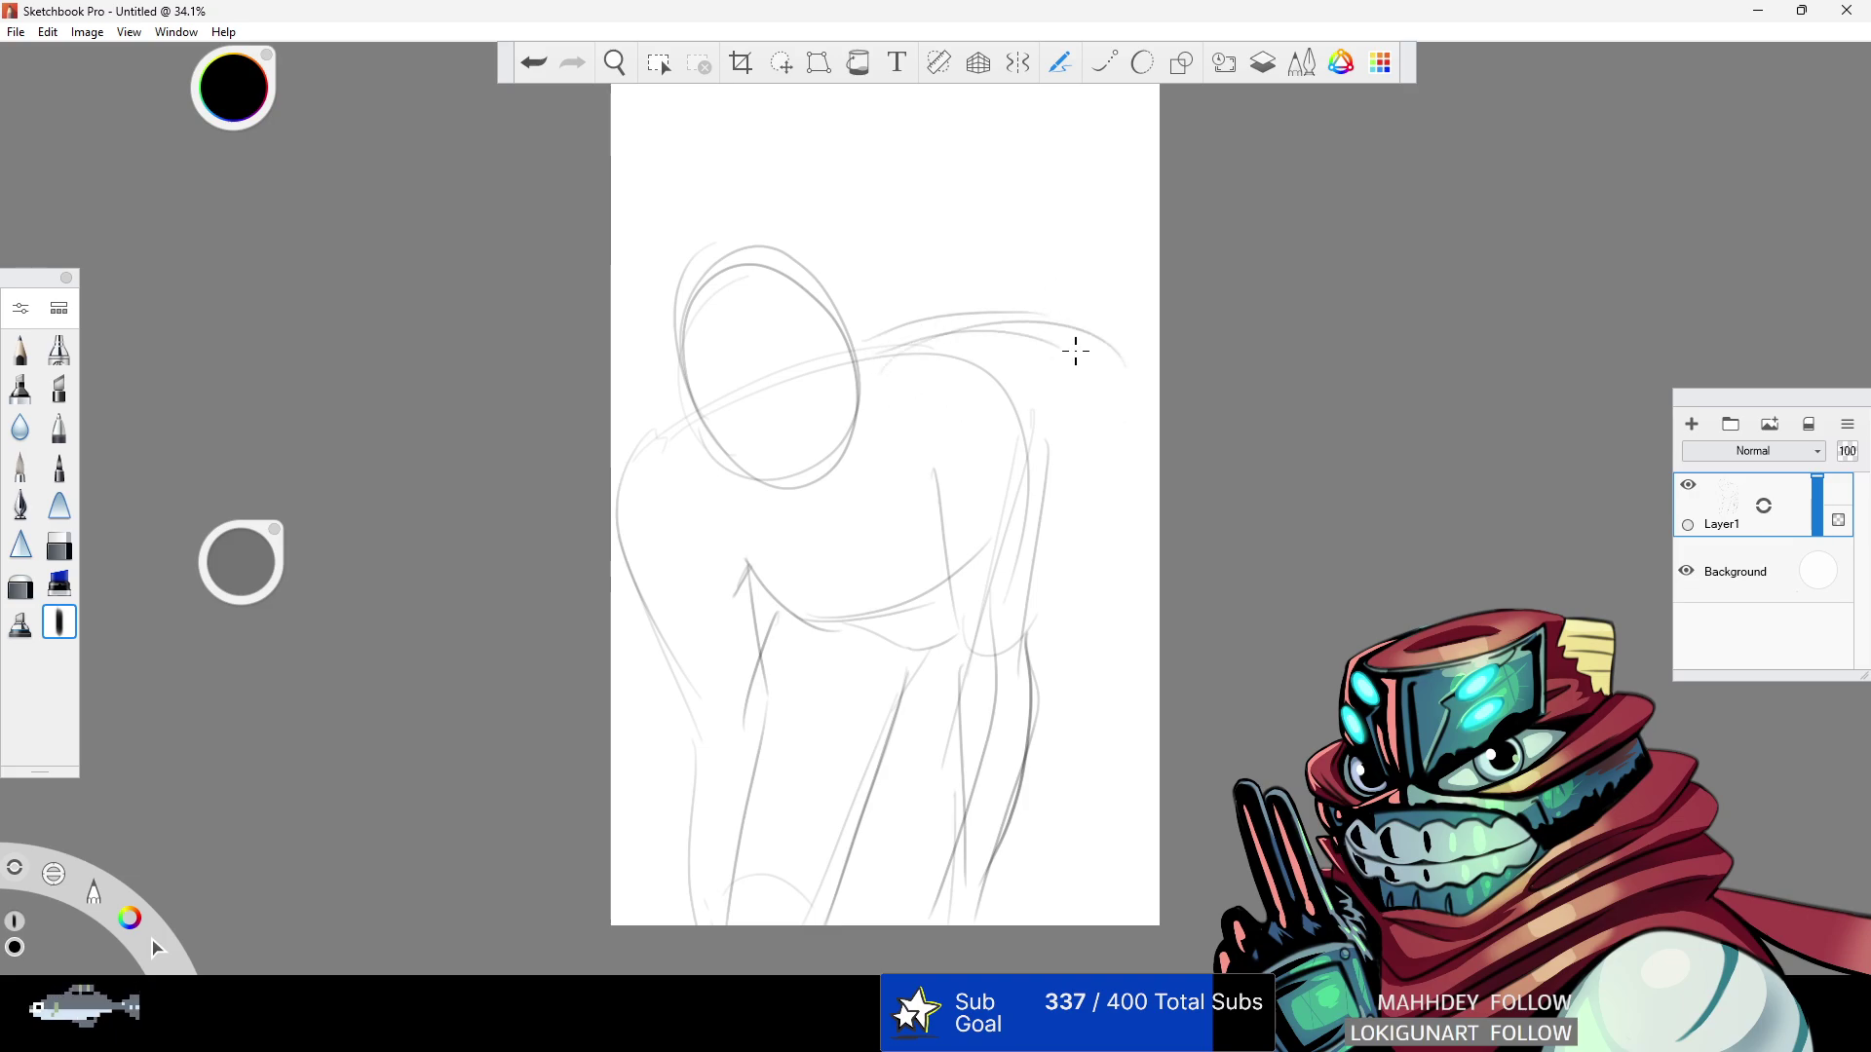
key("ctrl+z")
key("ctrl+z")
mouse_move(883, 341)
left_mouse_down()
mouse_move(1039, 328)
mouse_move(1085, 410)
mouse_move(1069, 323)
mouse_move(1131, 419)
mouse_move(1057, 755)
left_mouse_up()
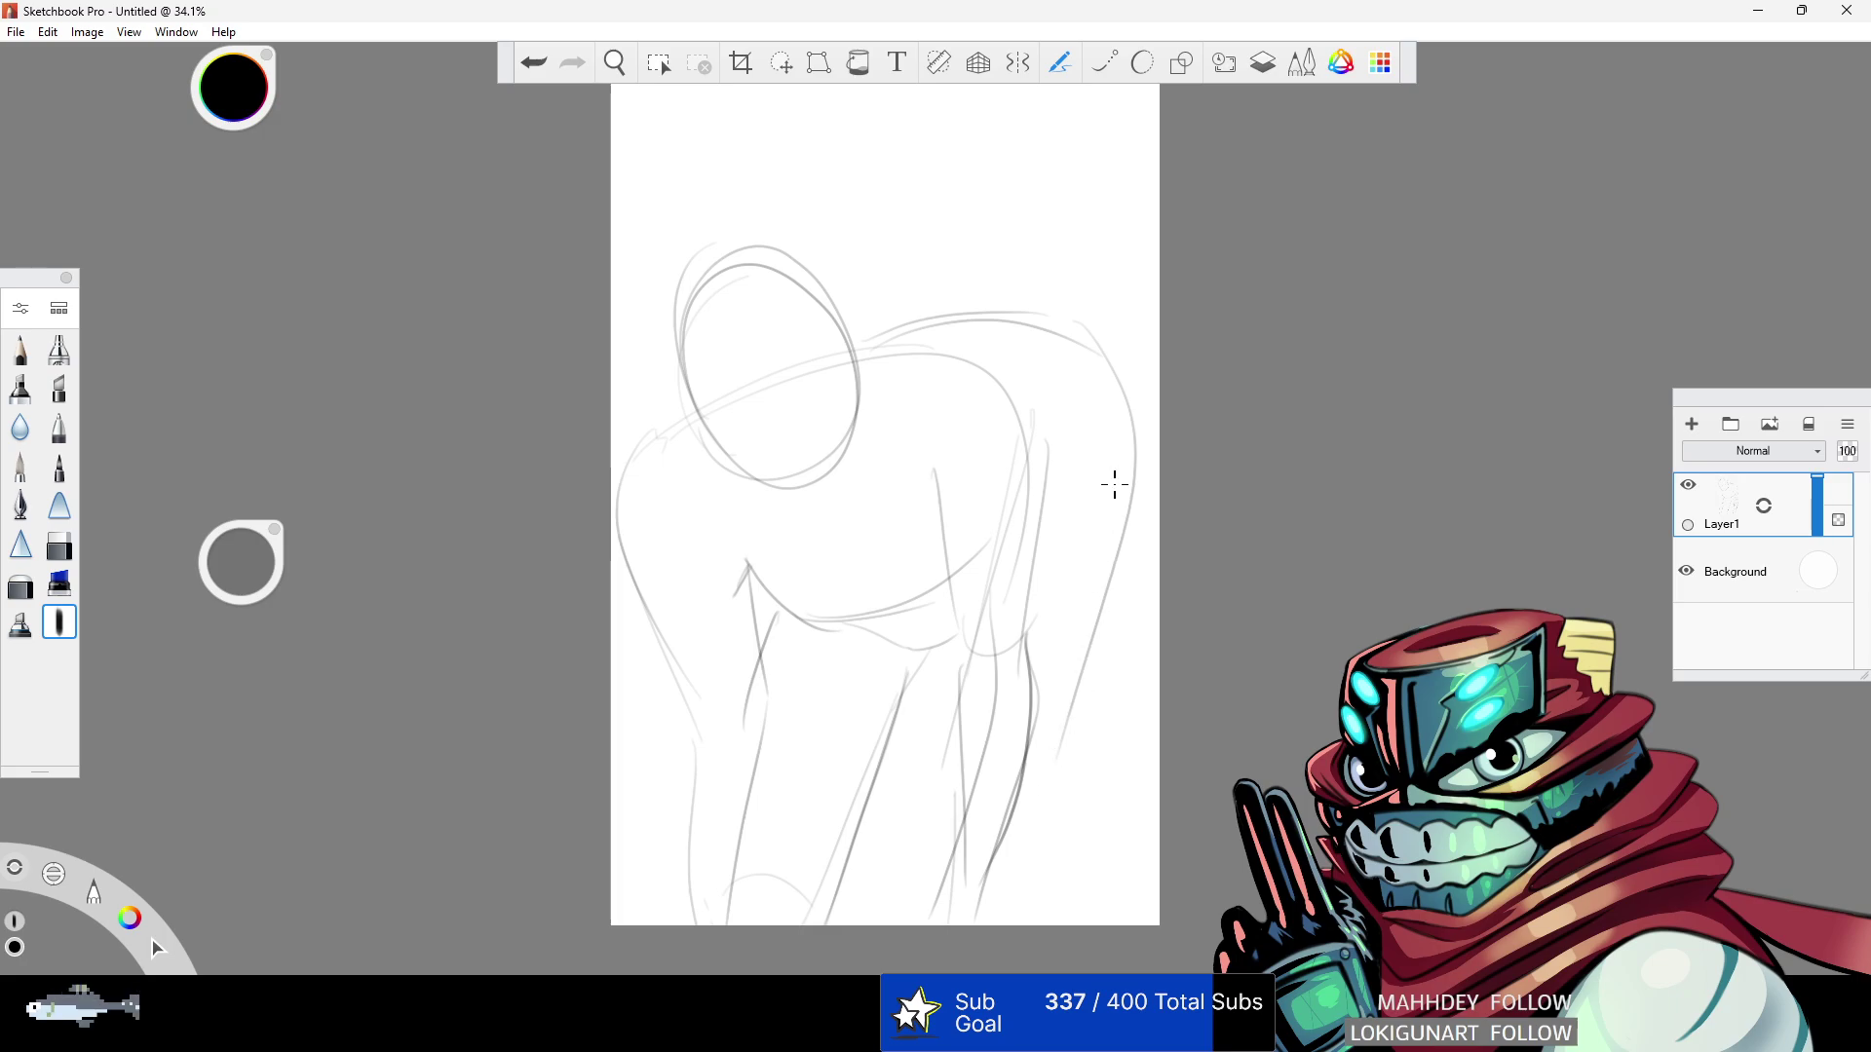
key("ctrl+z")
mouse_move(1072, 326)
left_mouse_down()
mouse_move(1141, 497)
mouse_move(1081, 721)
left_mouse_up()
- Reinforce the right shoulder and arm contour and add a line from the belly up across the arm
mouse_move(873, 343)
left_mouse_down()
mouse_move(1027, 426)
mouse_move(1019, 501)
left_mouse_up()
left_click_drag(1035, 388, 1023, 641)
left_click_drag(1048, 547, 989, 877)
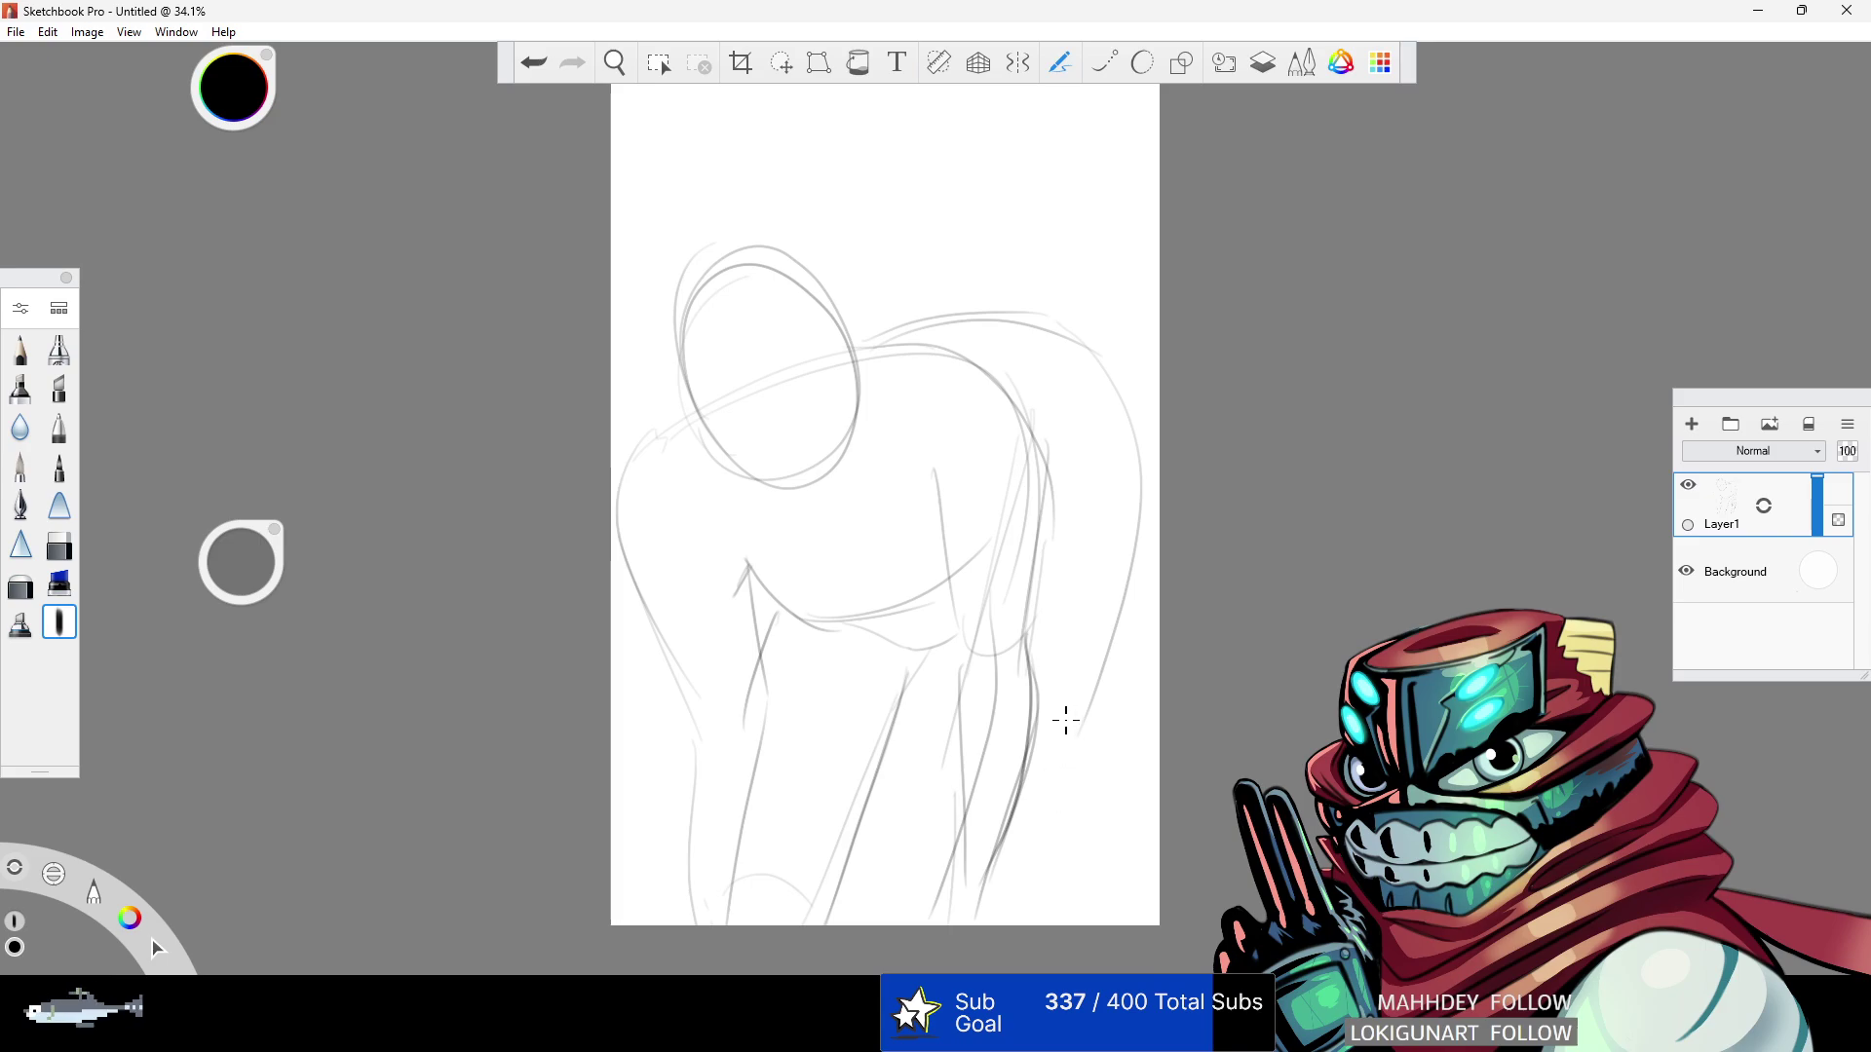
left_click_drag(960, 629, 1051, 531)
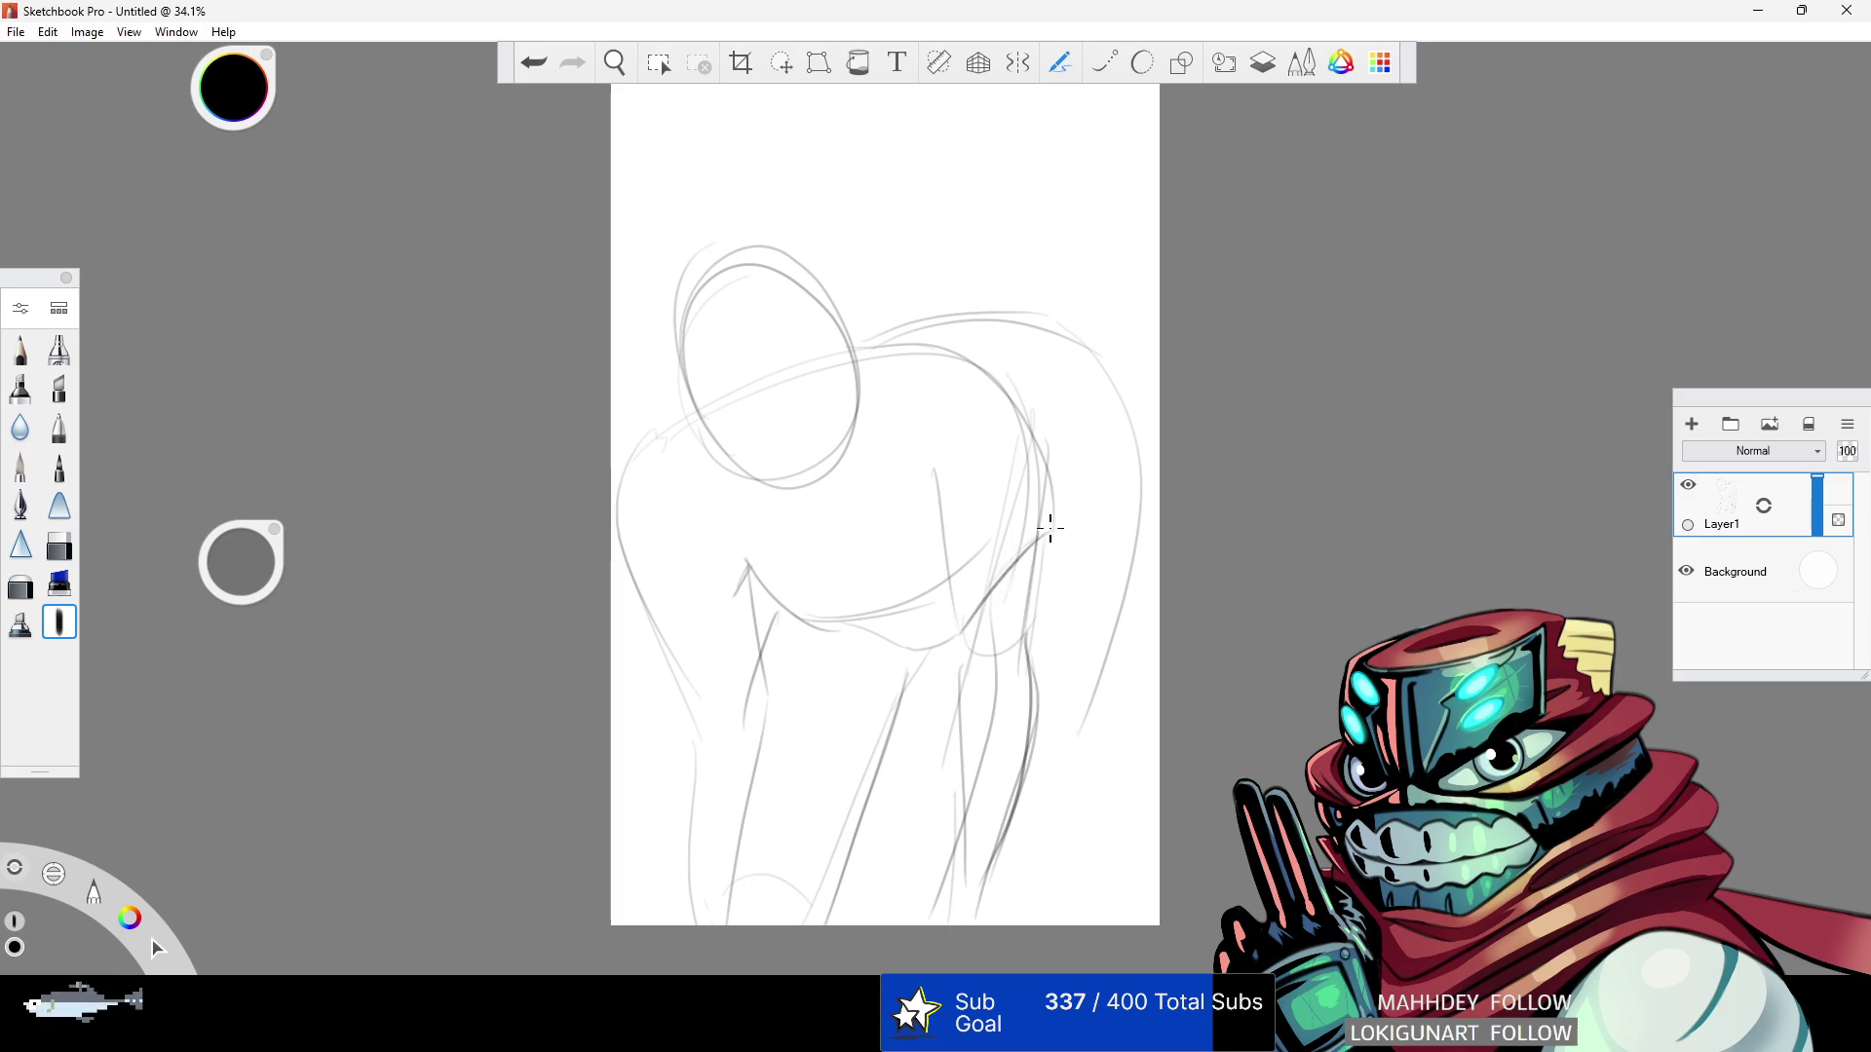
- Widen the hip contour, round off the bent leg below it and add a hair outline around the head
mouse_move(941, 346)
left_mouse_down()
mouse_move(1094, 363)
mouse_move(1156, 509)
mouse_move(1150, 609)
left_mouse_up()
mouse_move(1156, 453)
left_mouse_down()
mouse_move(1092, 740)
mouse_move(960, 838)
left_mouse_up()
mouse_move(963, 652)
left_mouse_down()
mouse_move(944, 796)
mouse_move(1055, 846)
left_mouse_up()
mouse_move(726, 473)
left_mouse_down()
mouse_move(702, 222)
mouse_move(659, 404)
mouse_move(851, 330)
left_mouse_up()
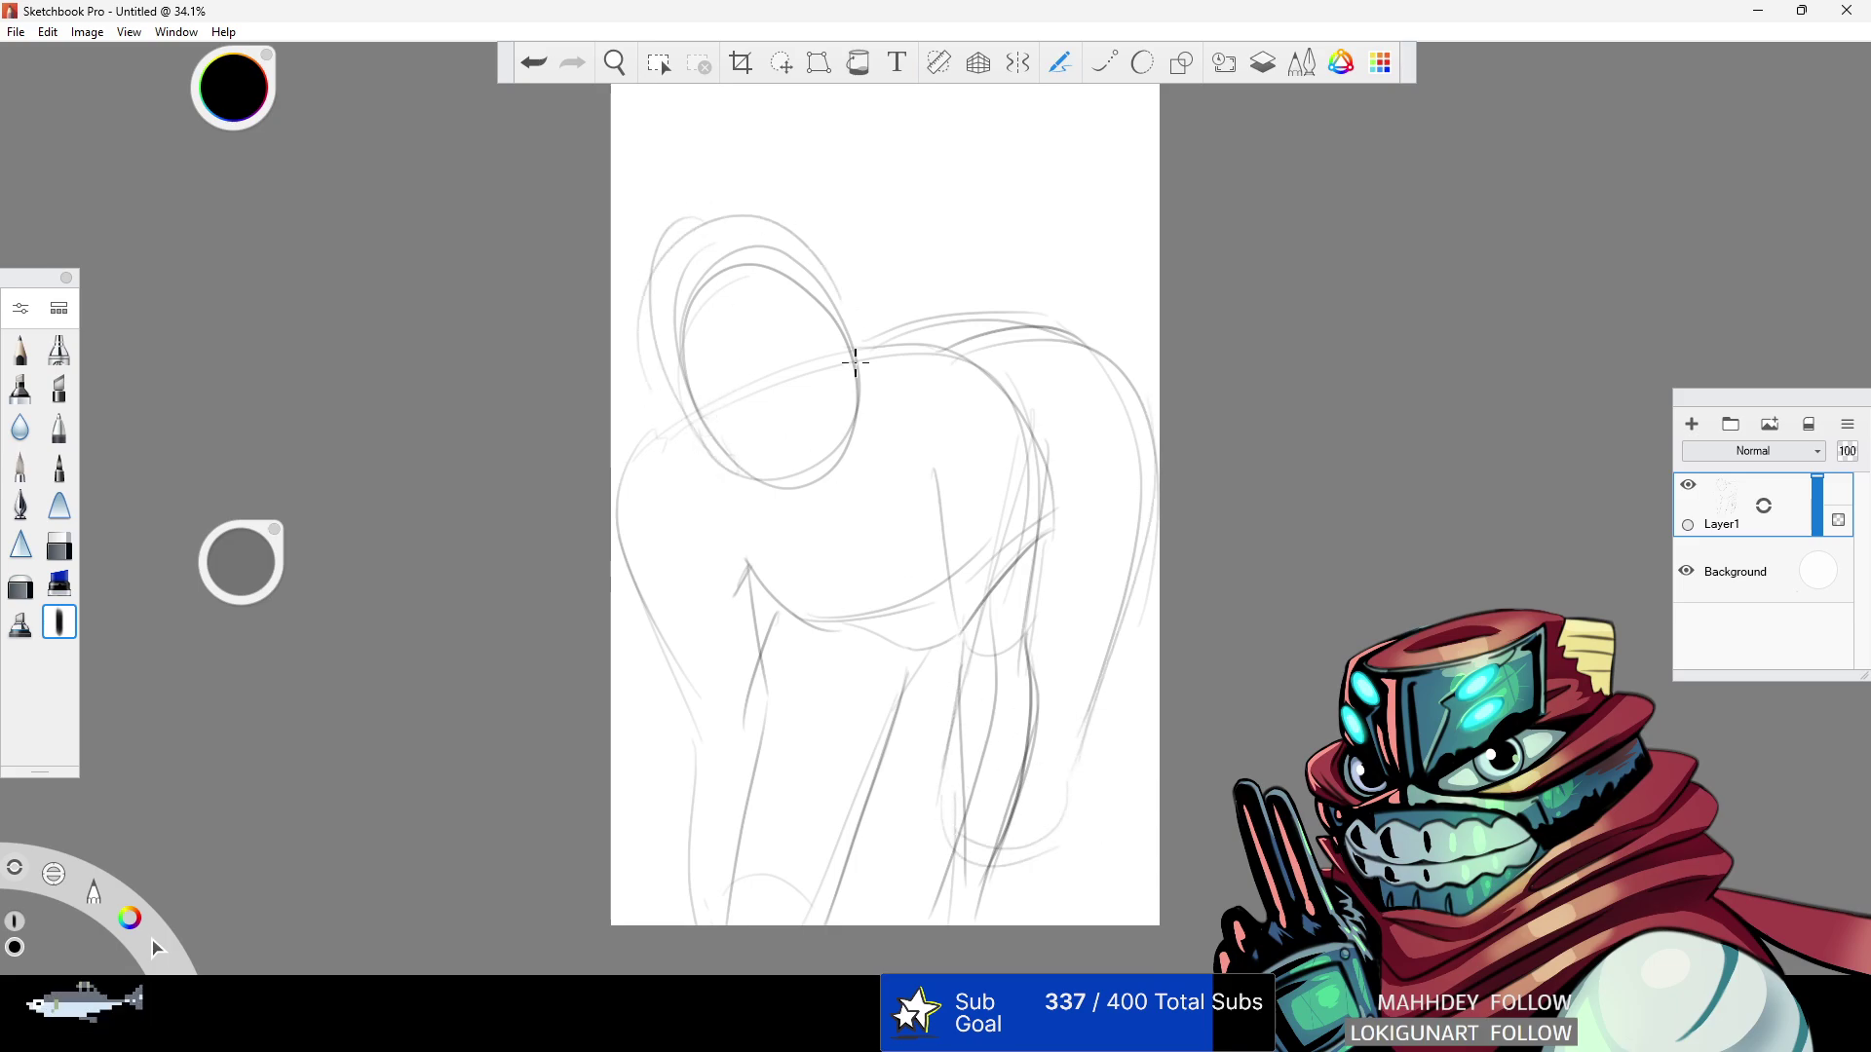
- Erase the overlapping right arm and leg lines between the torso and the hip contour
left_click(59, 545)
mouse_move(249, 559)
left_mouse_down()
mouse_move(1045, 374)
mouse_move(960, 542)
mouse_move(994, 731)
mouse_move(941, 906)
left_mouse_up()
left_click(59, 623)
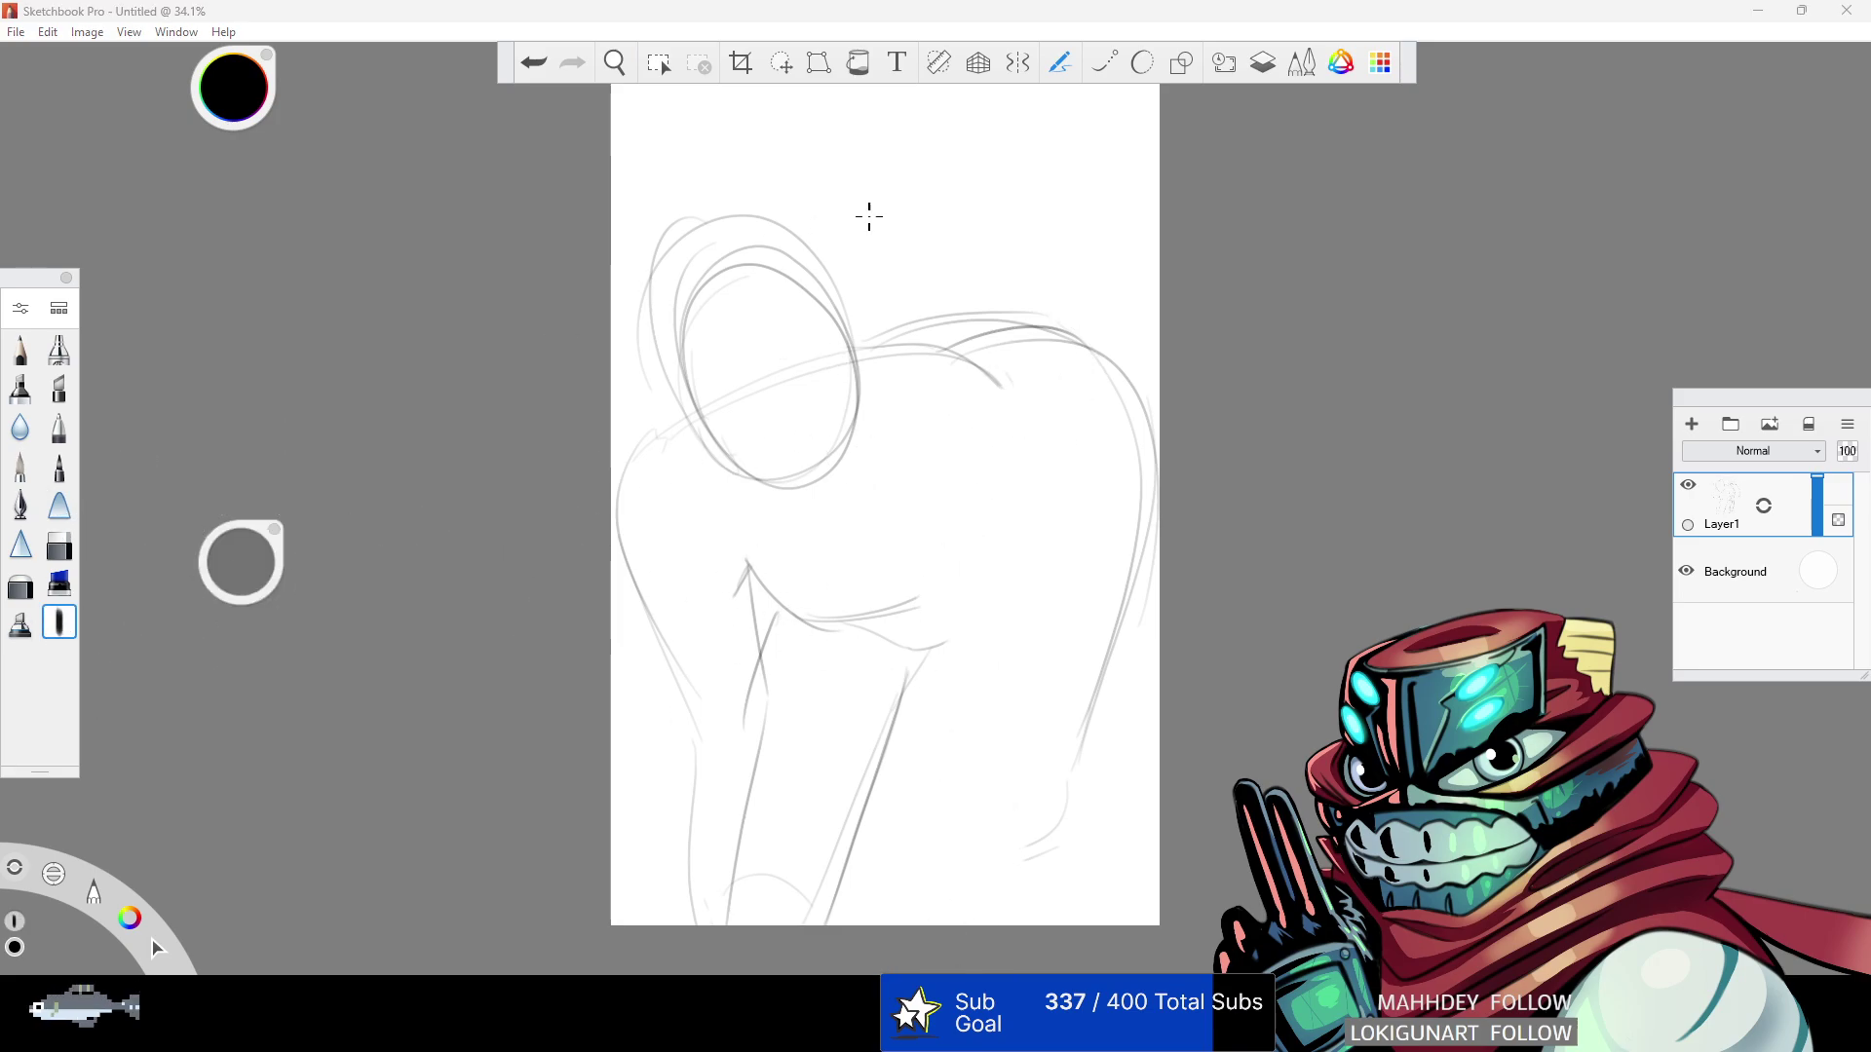
- Redraw the right shoulder, upper arm and forearm straight down, undoing and retrying the arm's strokes
mouse_move(838, 348)
left_mouse_down()
mouse_move(1015, 447)
mouse_move(1006, 743)
mouse_move(1020, 687)
left_mouse_up()
mouse_move(929, 444)
left_mouse_down()
mouse_move(939, 678)
mouse_move(994, 721)
left_mouse_up()
mouse_move(1028, 641)
left_mouse_down()
mouse_move(1044, 714)
mouse_move(994, 924)
left_mouse_up()
key("ctrl+z")
key("ctrl+z")
left_click(534, 64)
left_click_drag(952, 456, 954, 714)
mouse_move(938, 497)
left_mouse_down()
mouse_move(950, 706)
mouse_move(1009, 741)
mouse_move(994, 923)
left_mouse_up()
left_click_drag(947, 686, 930, 922)
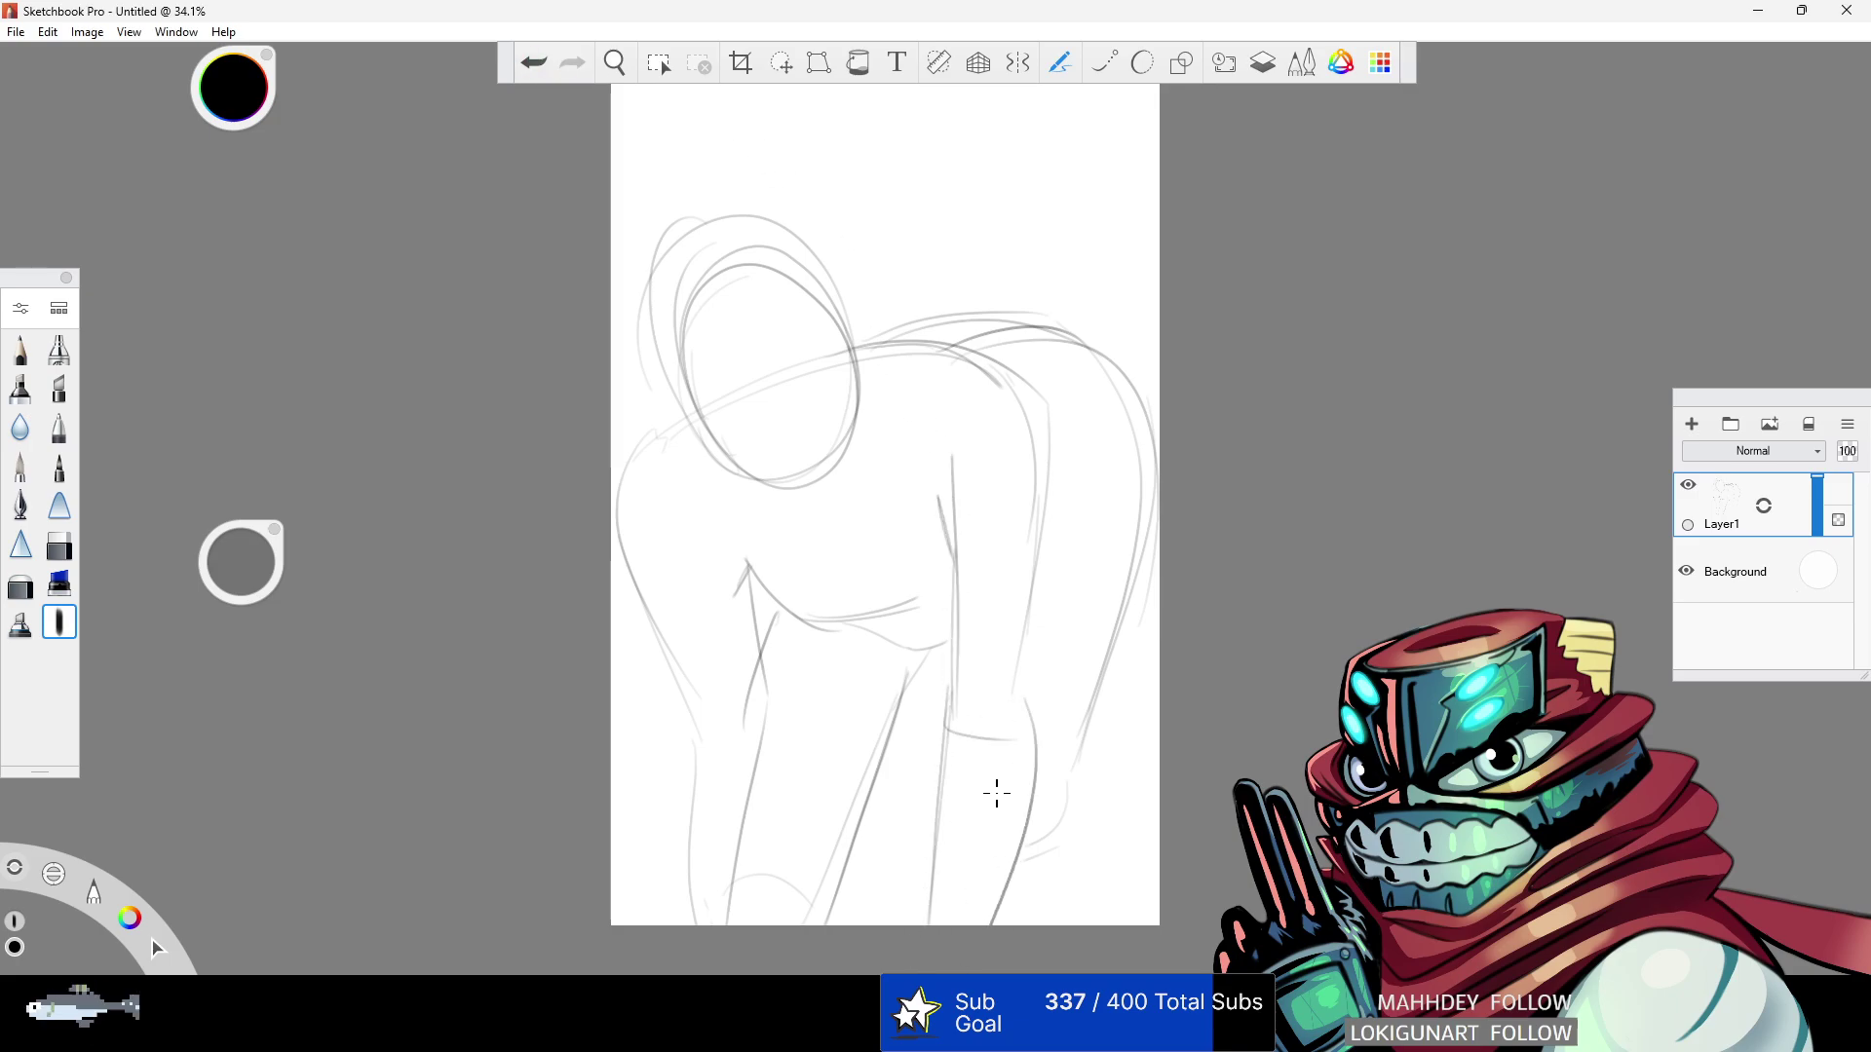
- Strengthen the outer leg line, and erase the arched back and hip contour behind the right arm
left_click_drag(1143, 499, 1035, 836)
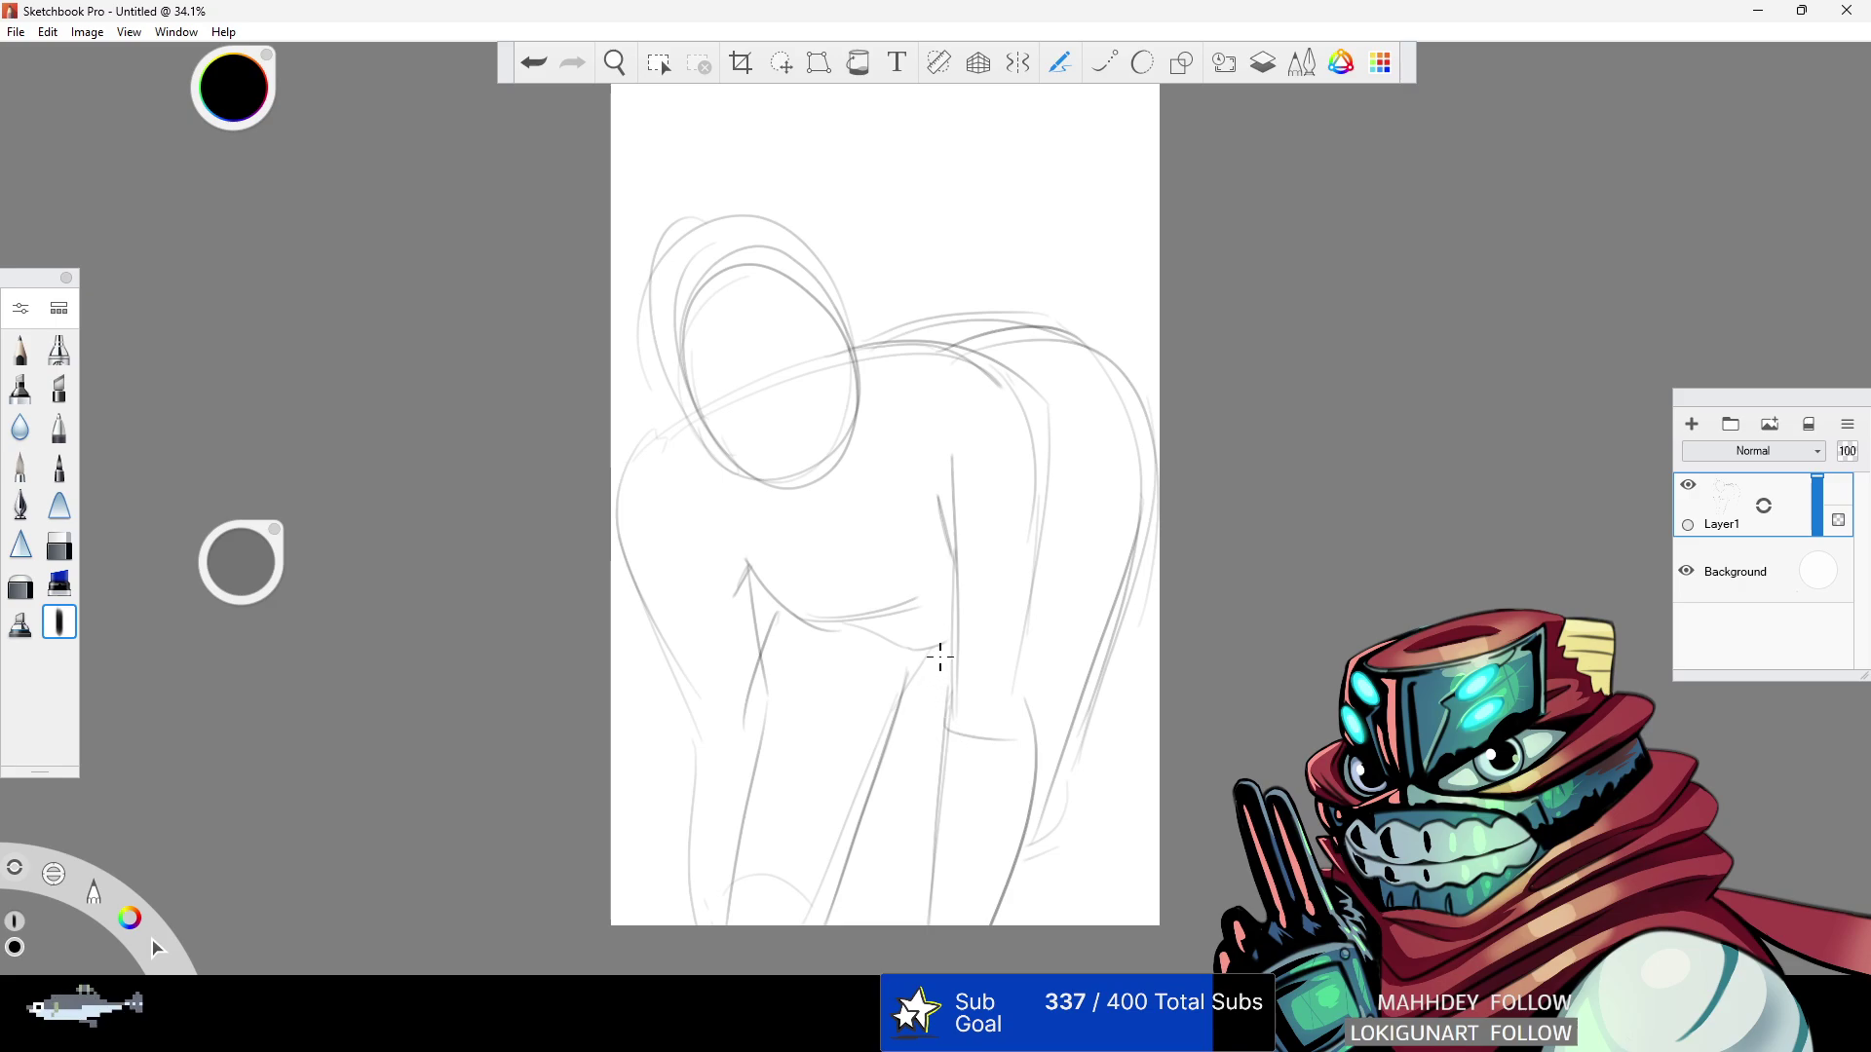
left_click(60, 545)
mouse_move(927, 252)
left_mouse_down()
mouse_move(981, 302)
mouse_move(1113, 792)
mouse_move(1069, 773)
mouse_move(1048, 808)
left_mouse_up()
left_click_drag(944, 292, 903, 289)
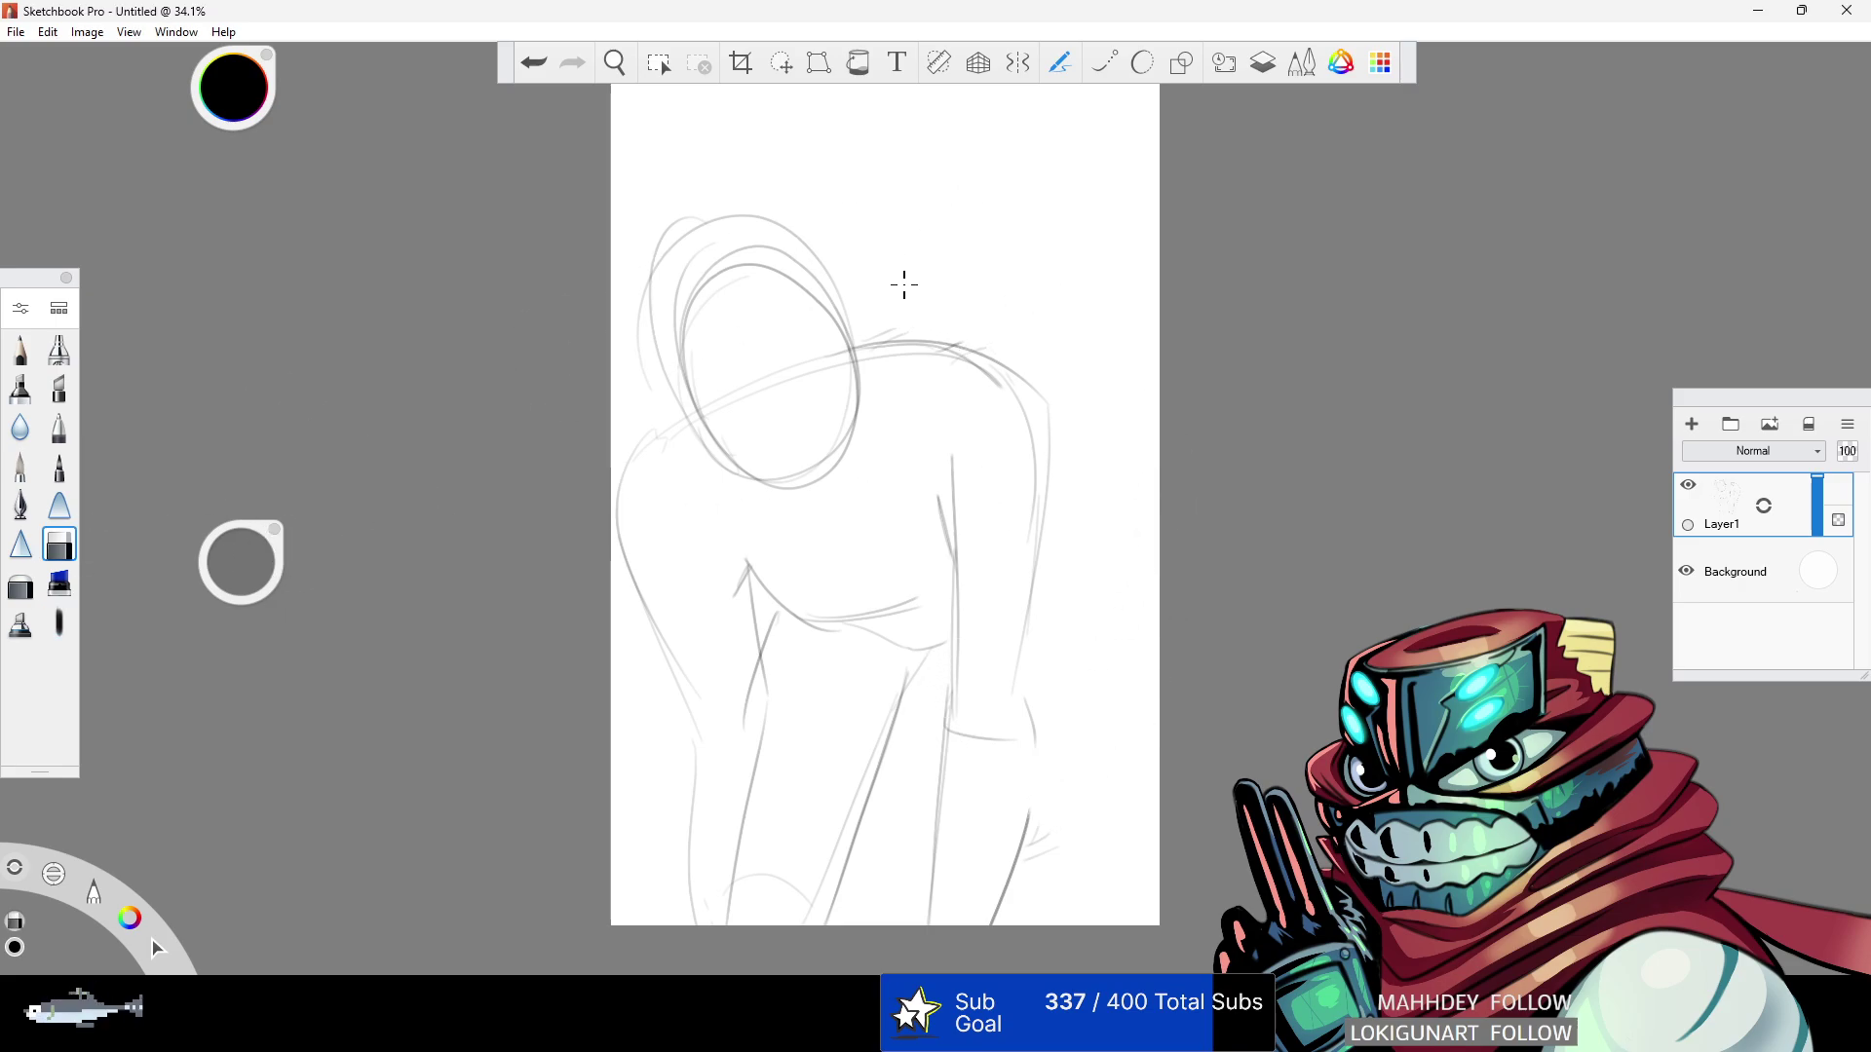
- Redraw the back as a longer, flatter curve that runs into the hip and down the outer leg to the page bottom
left_click(60, 624)
left_click_drag(790, 358, 1131, 370)
left_click_drag(903, 336, 1120, 585)
left_click_drag(977, 333, 1154, 469)
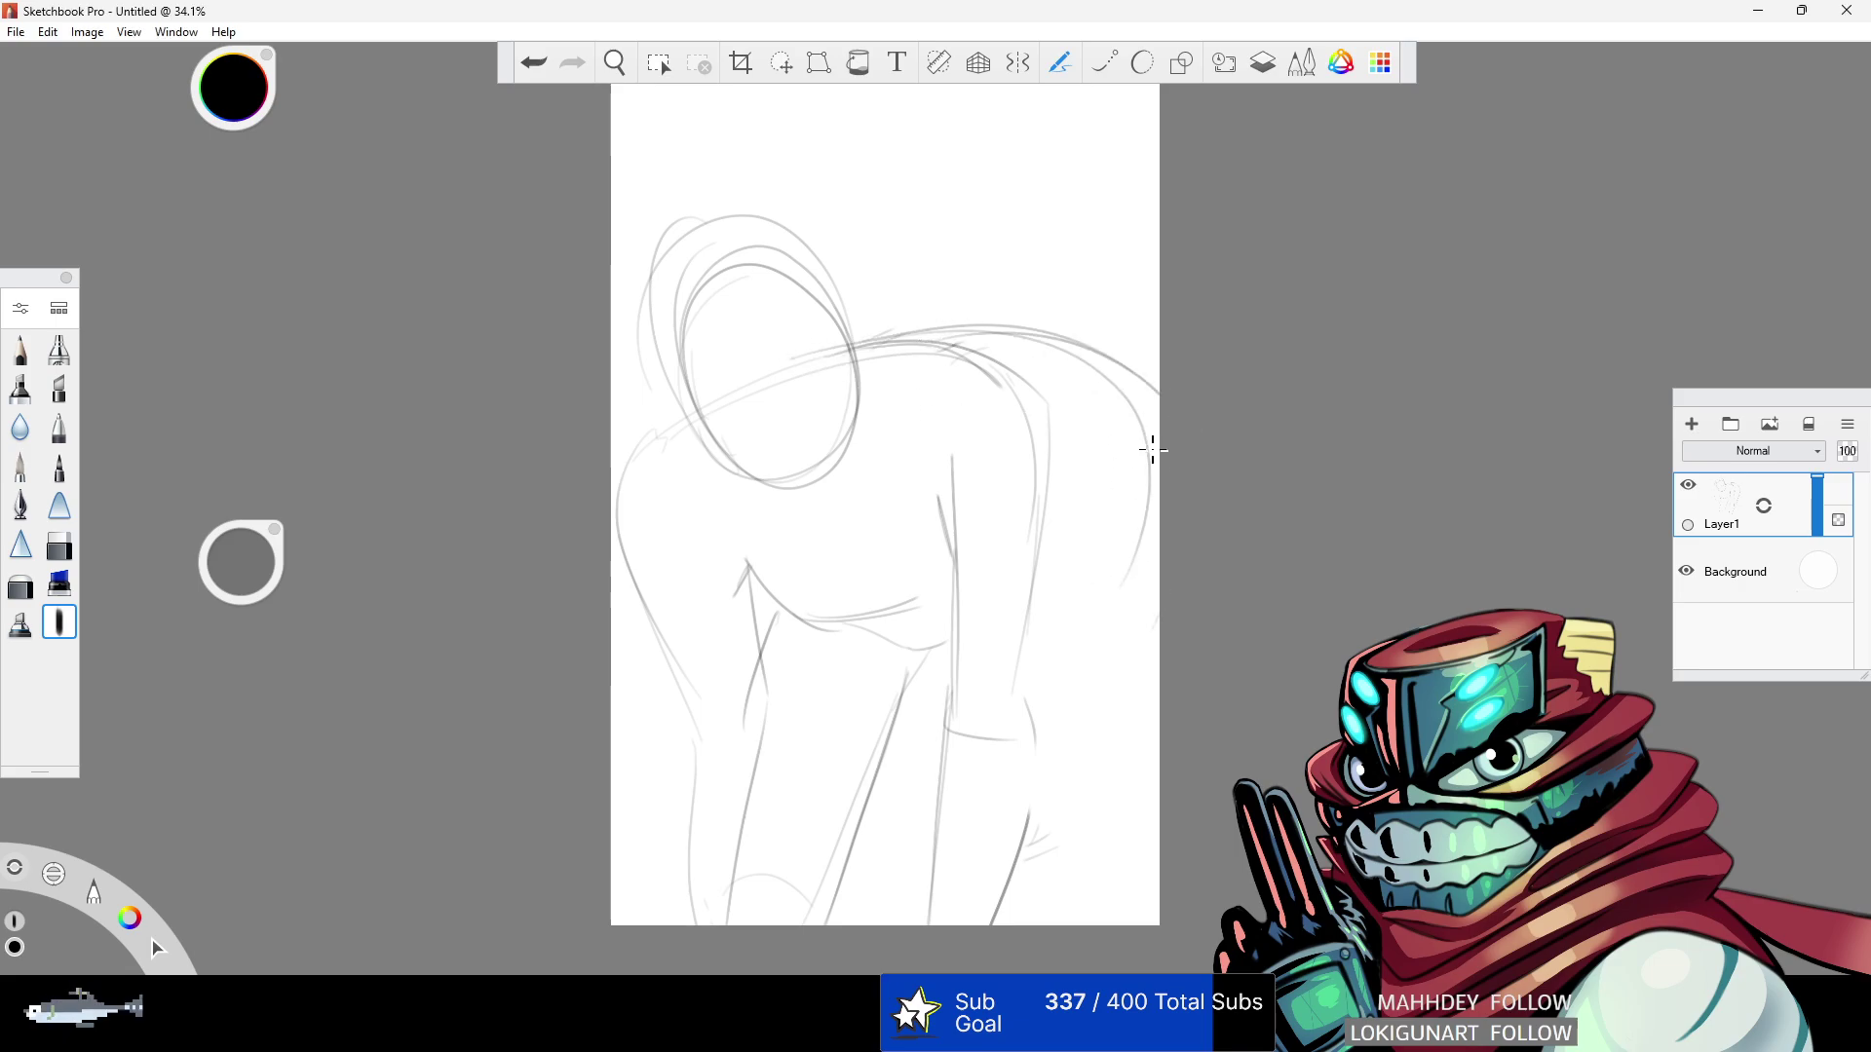
left_click_drag(1085, 343, 1158, 548)
mouse_move(1135, 390)
left_mouse_down()
mouse_move(1130, 746)
mouse_move(1106, 924)
left_mouse_up()
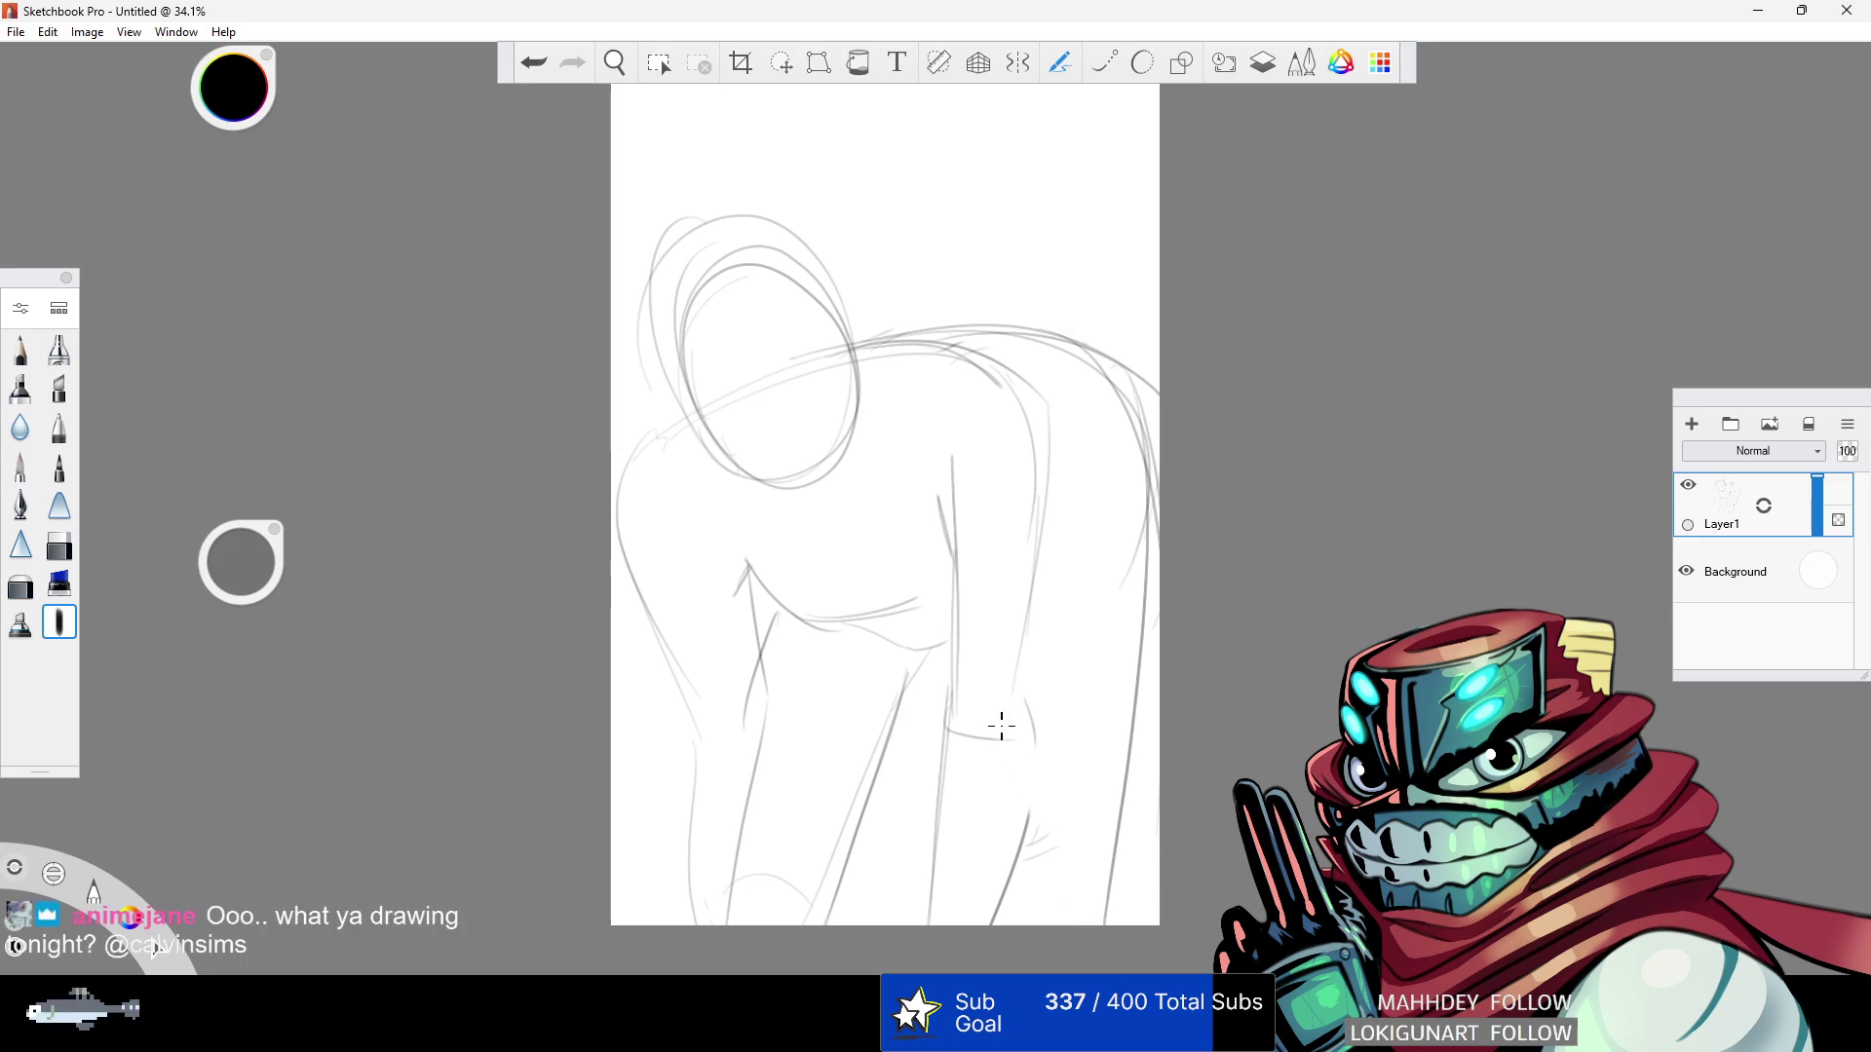
- Erase the right arm's lines from the shoulder down to the forearm
left_click(61, 545)
mouse_move(945, 442)
left_mouse_down()
mouse_move(964, 764)
mouse_move(1027, 648)
mouse_move(1023, 849)
left_mouse_up()
mouse_move(1018, 334)
left_mouse_down()
mouse_move(952, 380)
mouse_move(920, 346)
mouse_move(1048, 438)
mouse_move(1056, 532)
left_mouse_up()
- Redraw the right arm angled outward, with the upper arm, an elbow curve and the forearm
left_click(59, 623)
left_click_drag(1050, 400, 1055, 551)
left_click_drag(1056, 405, 1073, 651)
mouse_move(951, 522)
left_mouse_down()
mouse_move(984, 681)
mouse_move(1063, 689)
mouse_move(998, 684)
mouse_move(1045, 719)
mouse_move(1090, 703)
mouse_move(1111, 909)
left_mouse_up()
left_click_drag(993, 716, 1072, 926)
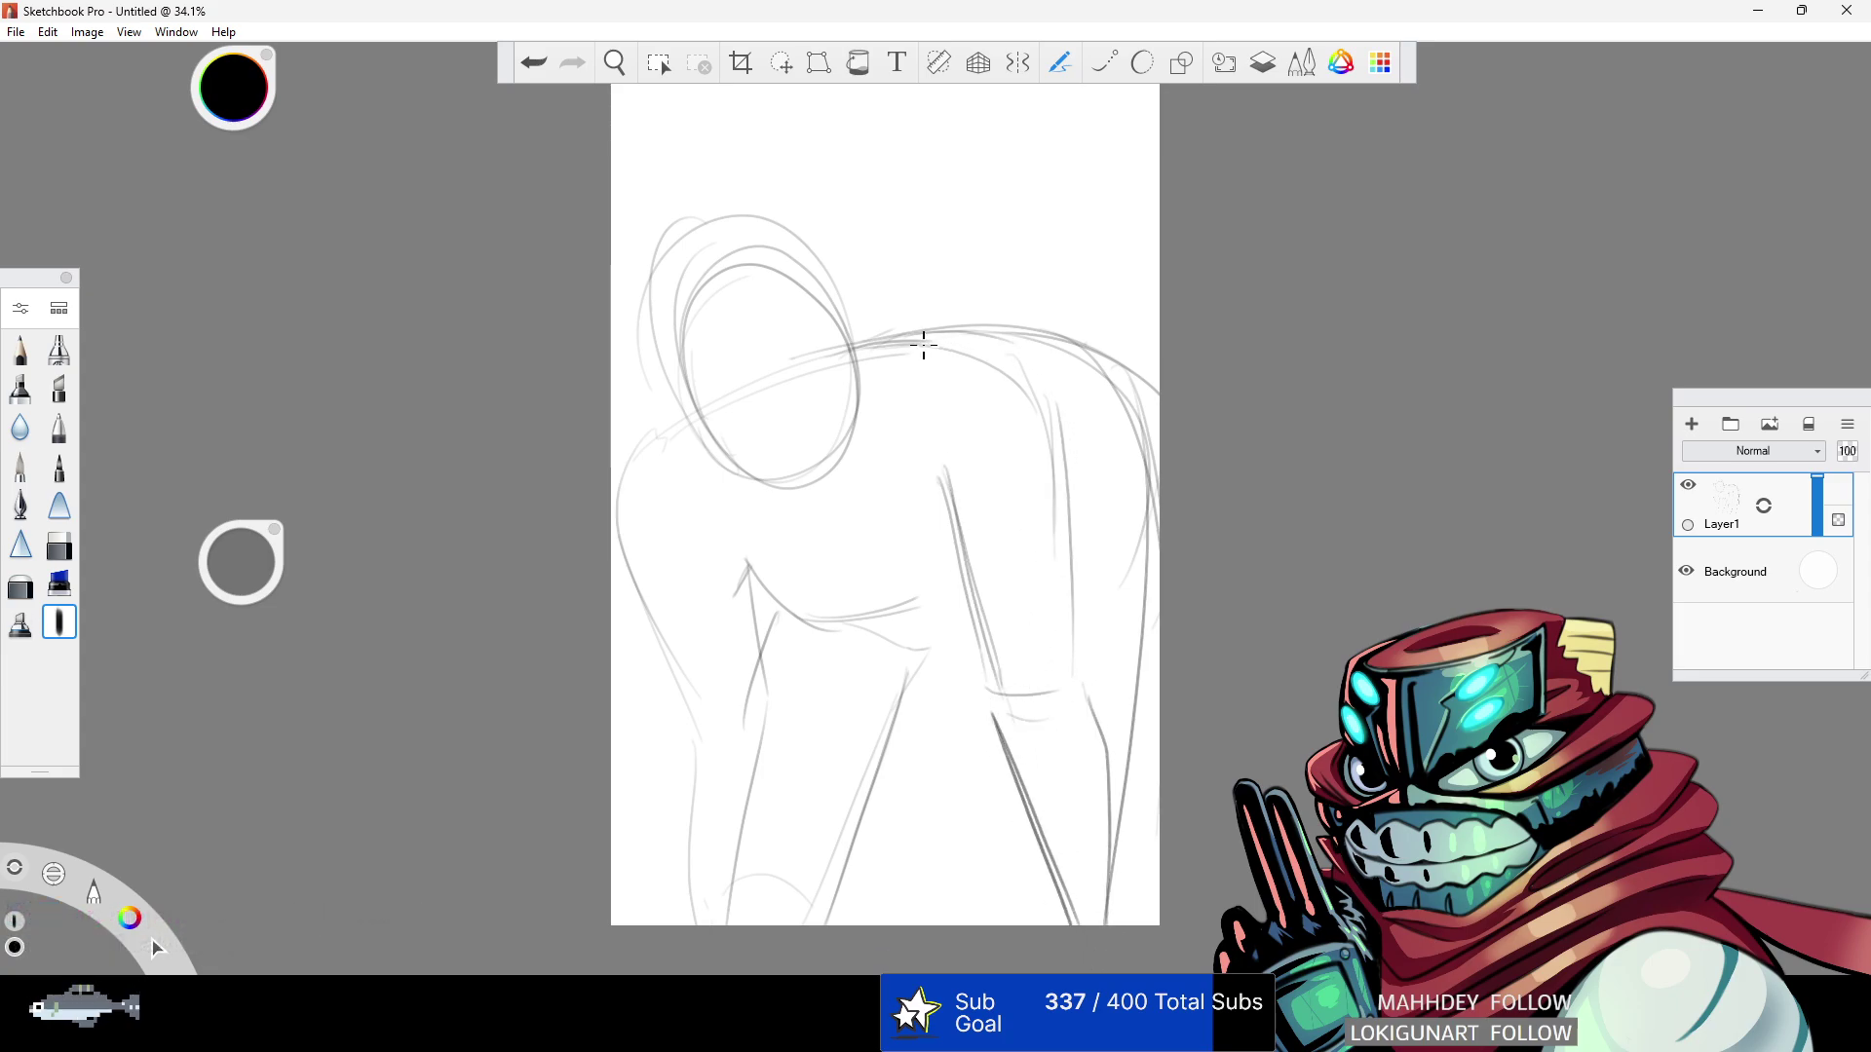
- Darken the upper back line, and clear the slanted leg lines and lower belly curve between the arms
left_click_drag(923, 345, 1122, 327)
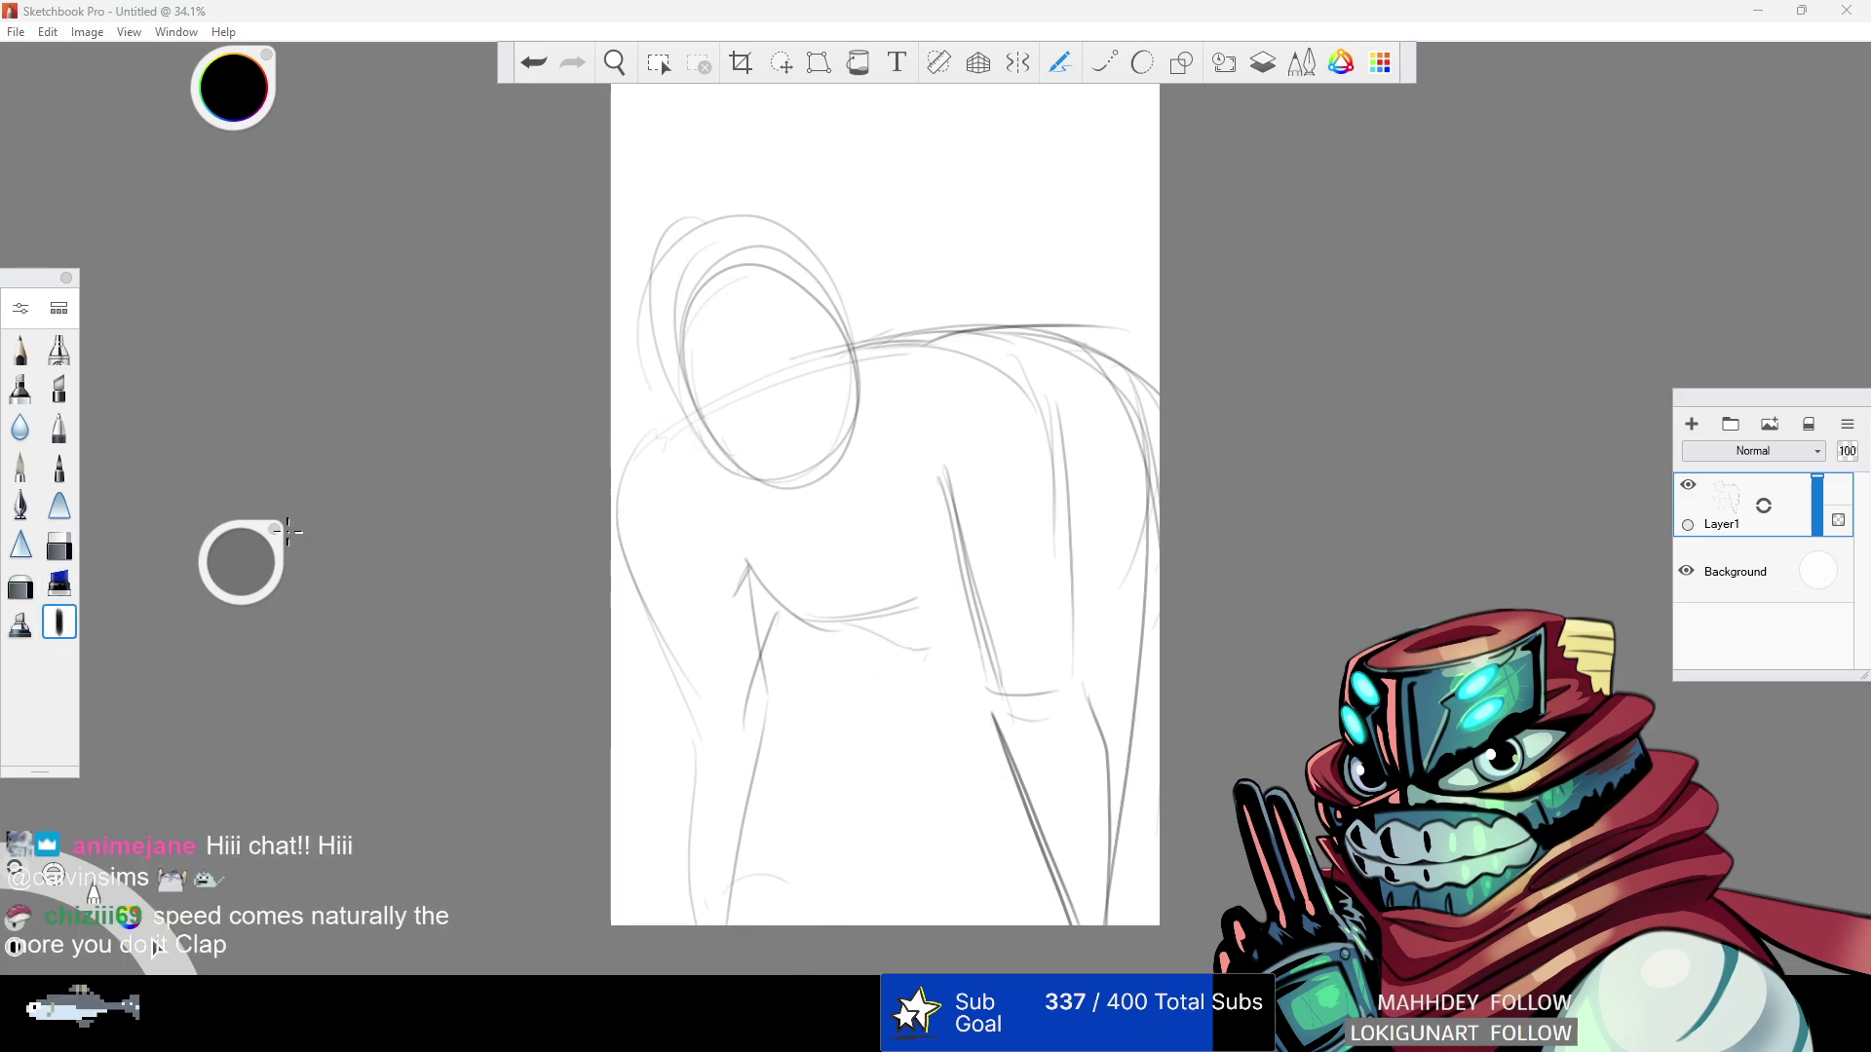
left_click_drag(944, 639, 843, 905)
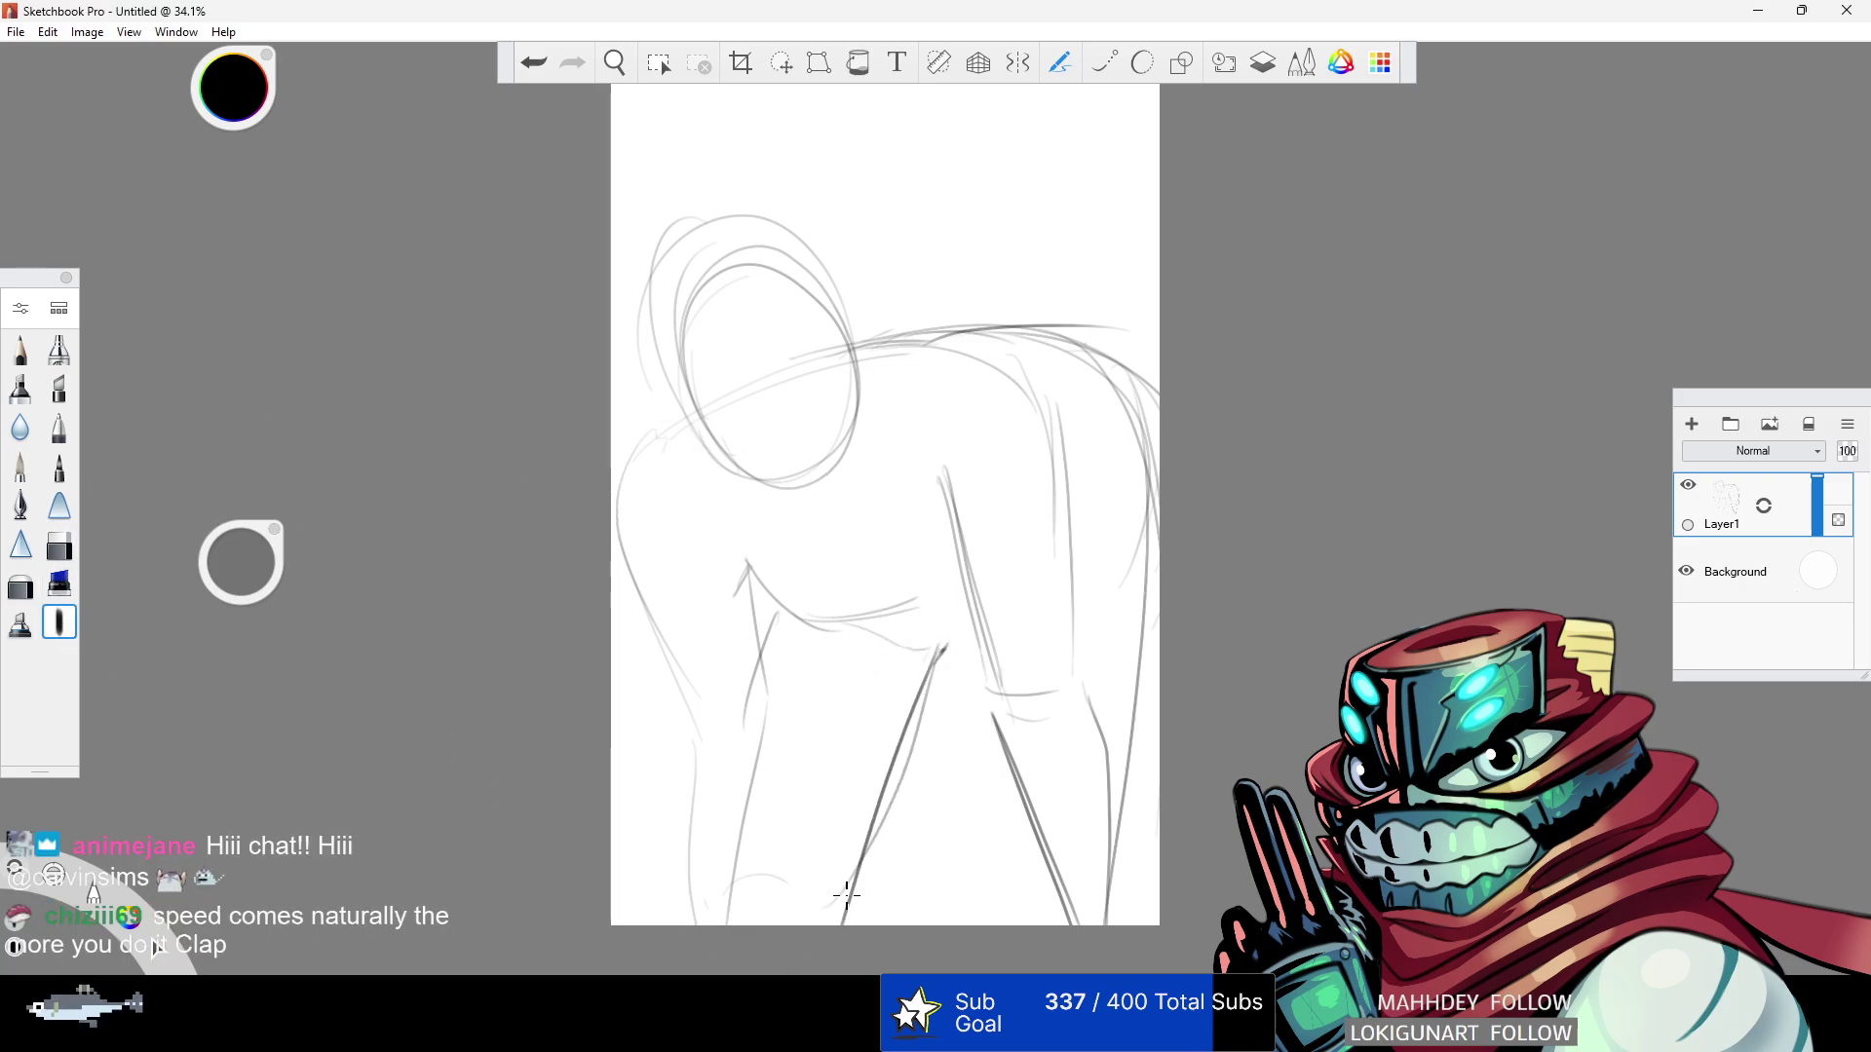
key("e")
mouse_move(939, 646)
left_mouse_down()
mouse_move(893, 670)
mouse_move(890, 702)
left_mouse_up()
- Redraw the torso's lower edge across to the hip and add a leg line down from the chest's left end
left_click(59, 623)
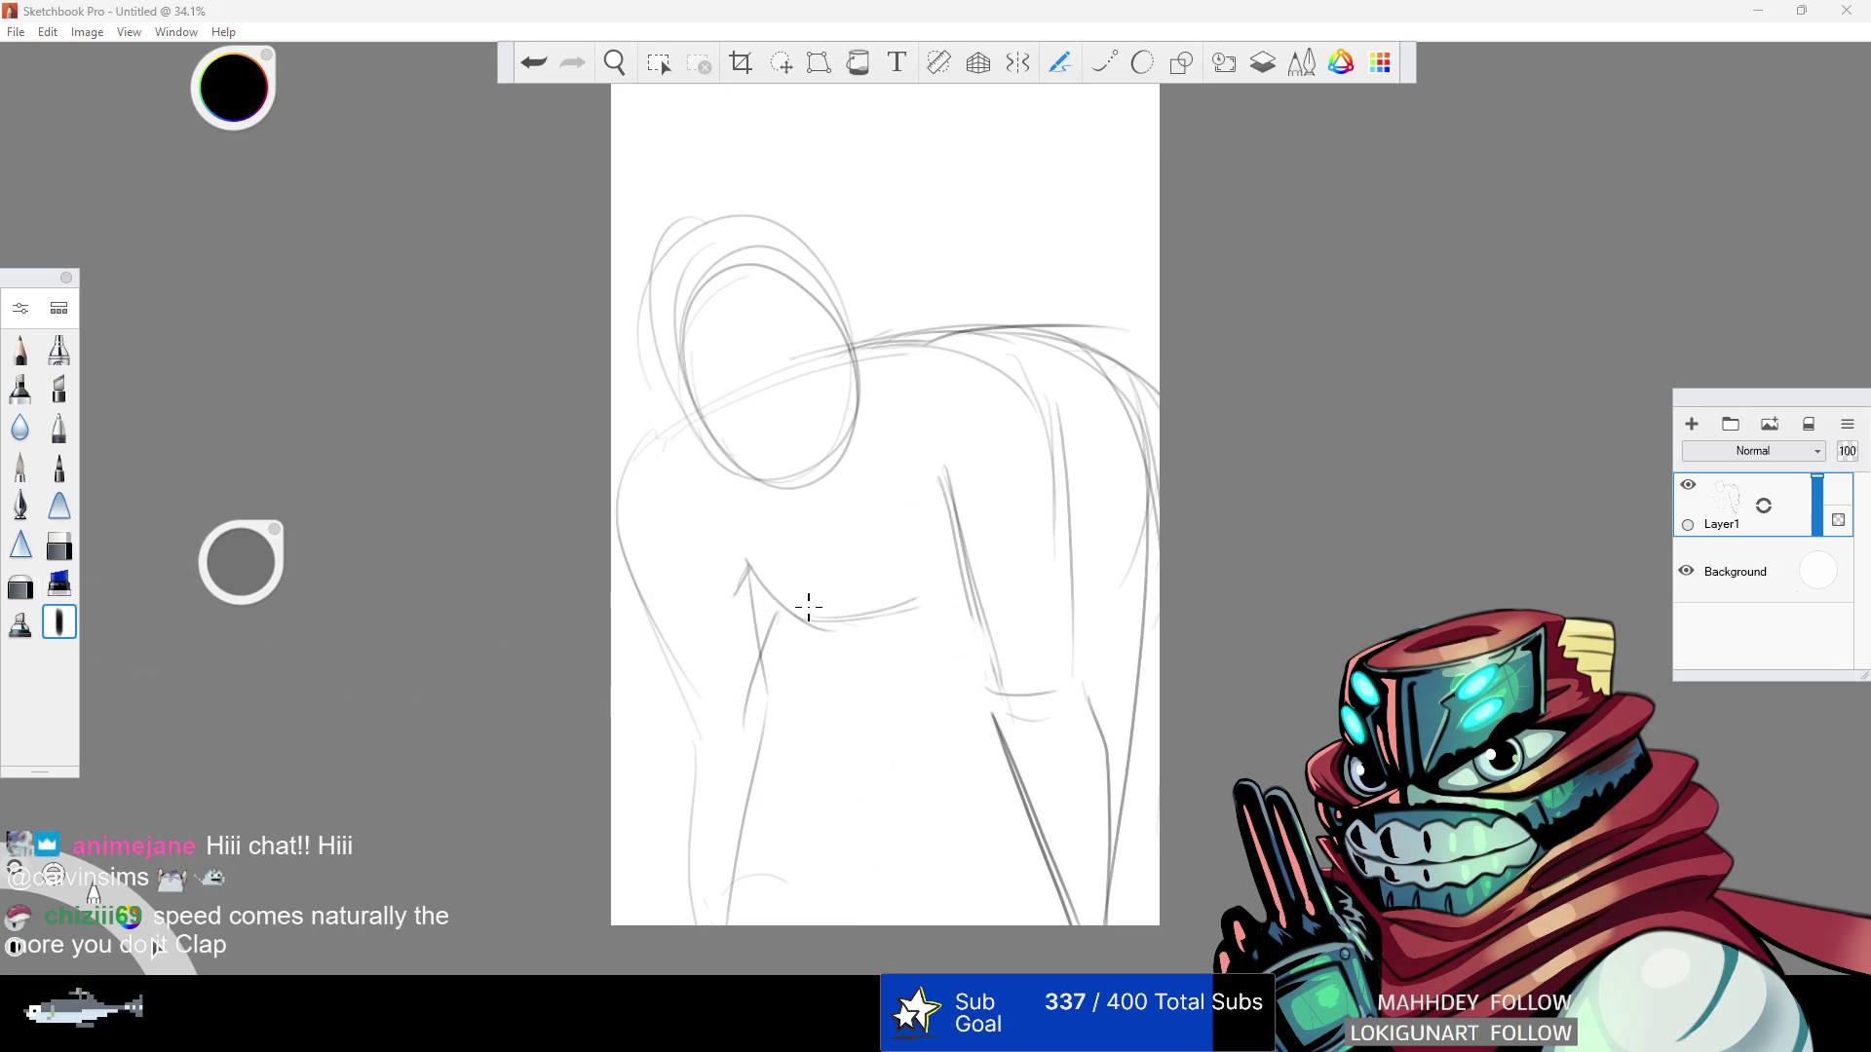
mouse_move(776, 609)
left_mouse_down()
mouse_move(1004, 557)
mouse_move(794, 609)
mouse_move(1118, 577)
left_mouse_up()
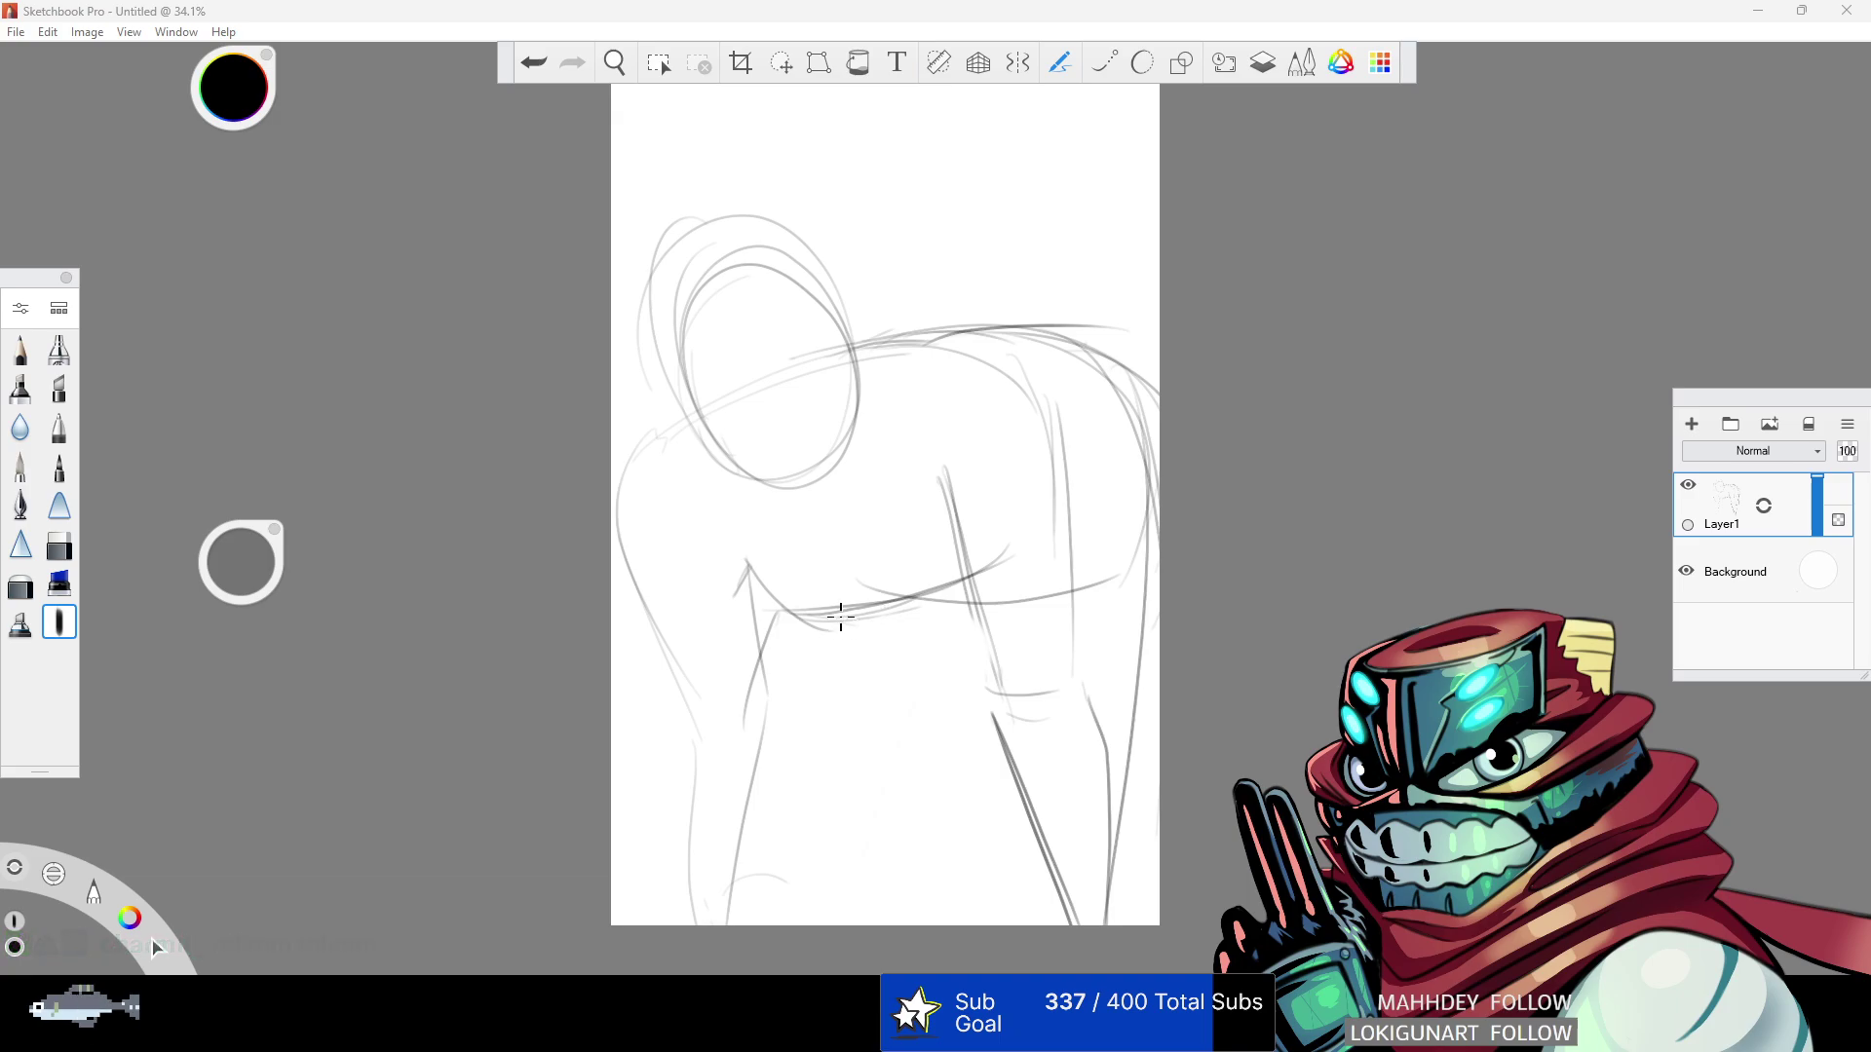
mouse_move(827, 617)
left_mouse_down()
mouse_move(793, 774)
mouse_move(803, 645)
mouse_move(766, 916)
left_mouse_up()
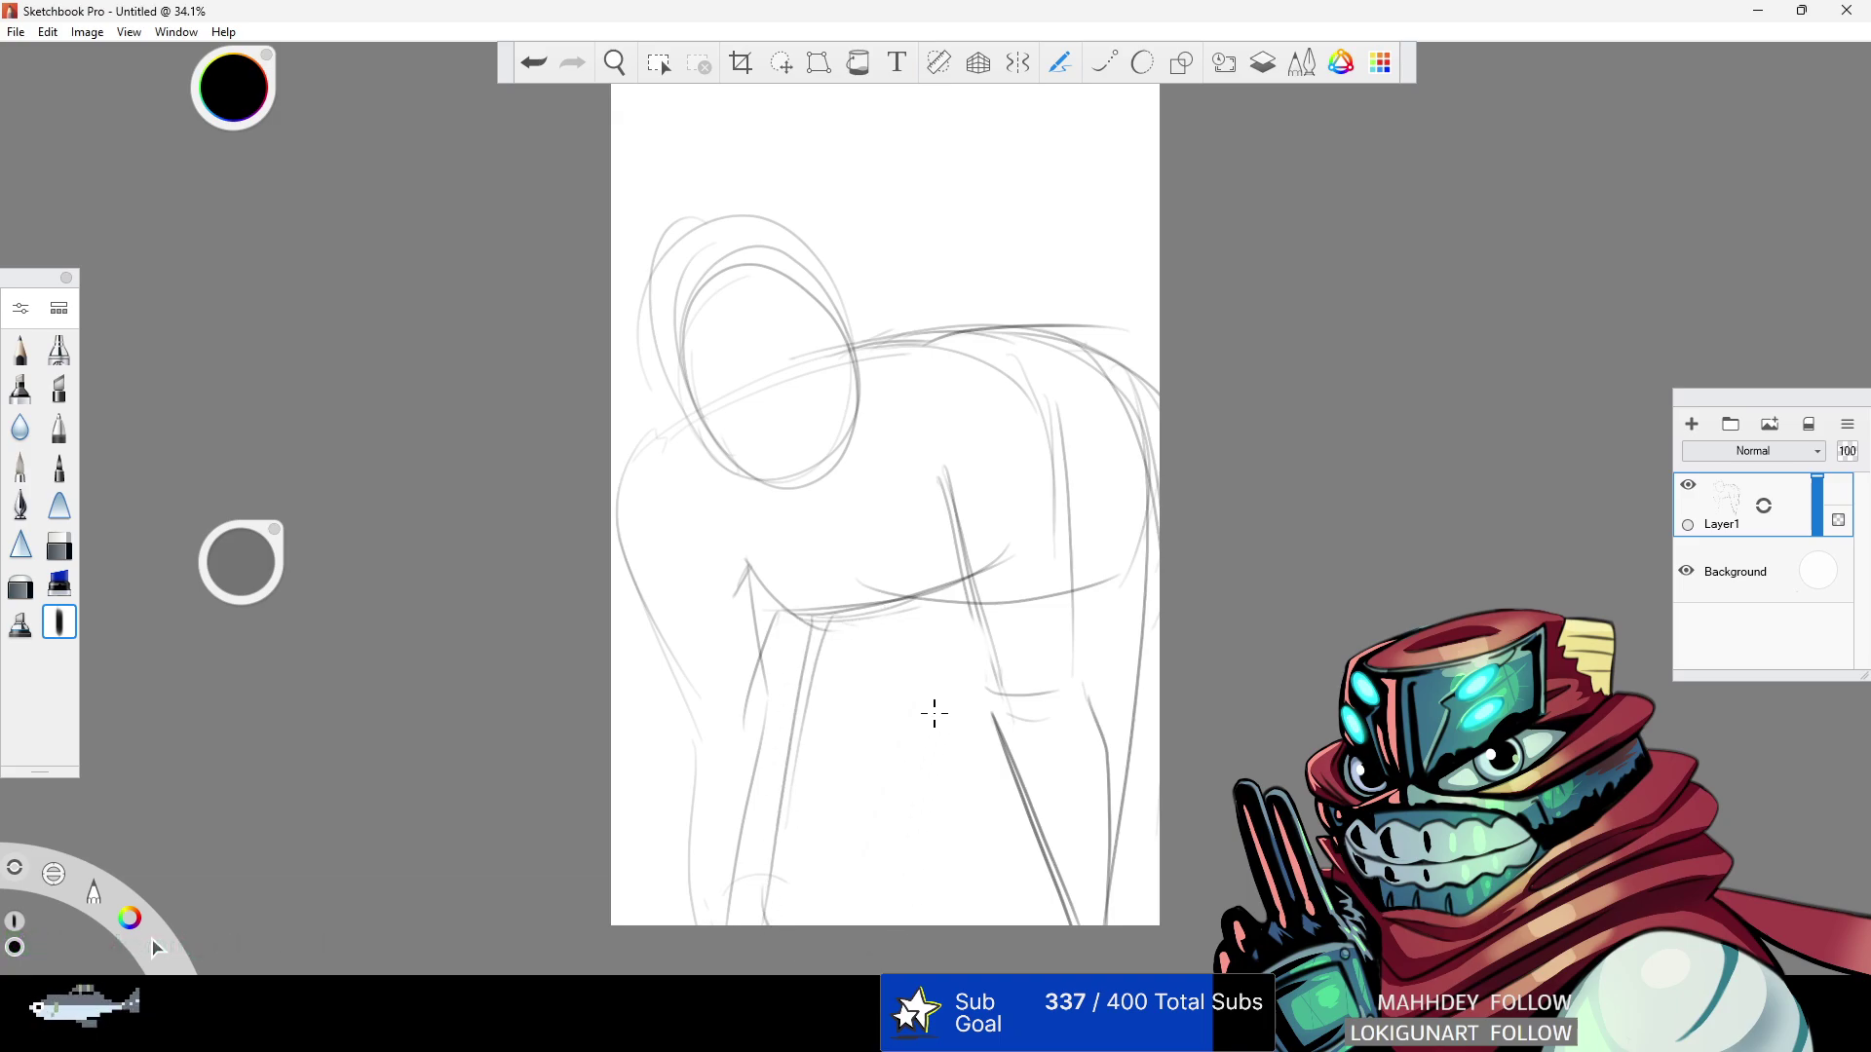
- Erase the left arm's contours from the shoulder down to the page bottom
left_click(61, 545)
mouse_move(634, 539)
left_mouse_down()
mouse_move(679, 654)
mouse_move(733, 679)
mouse_move(707, 901)
left_mouse_up()
left_click(59, 621)
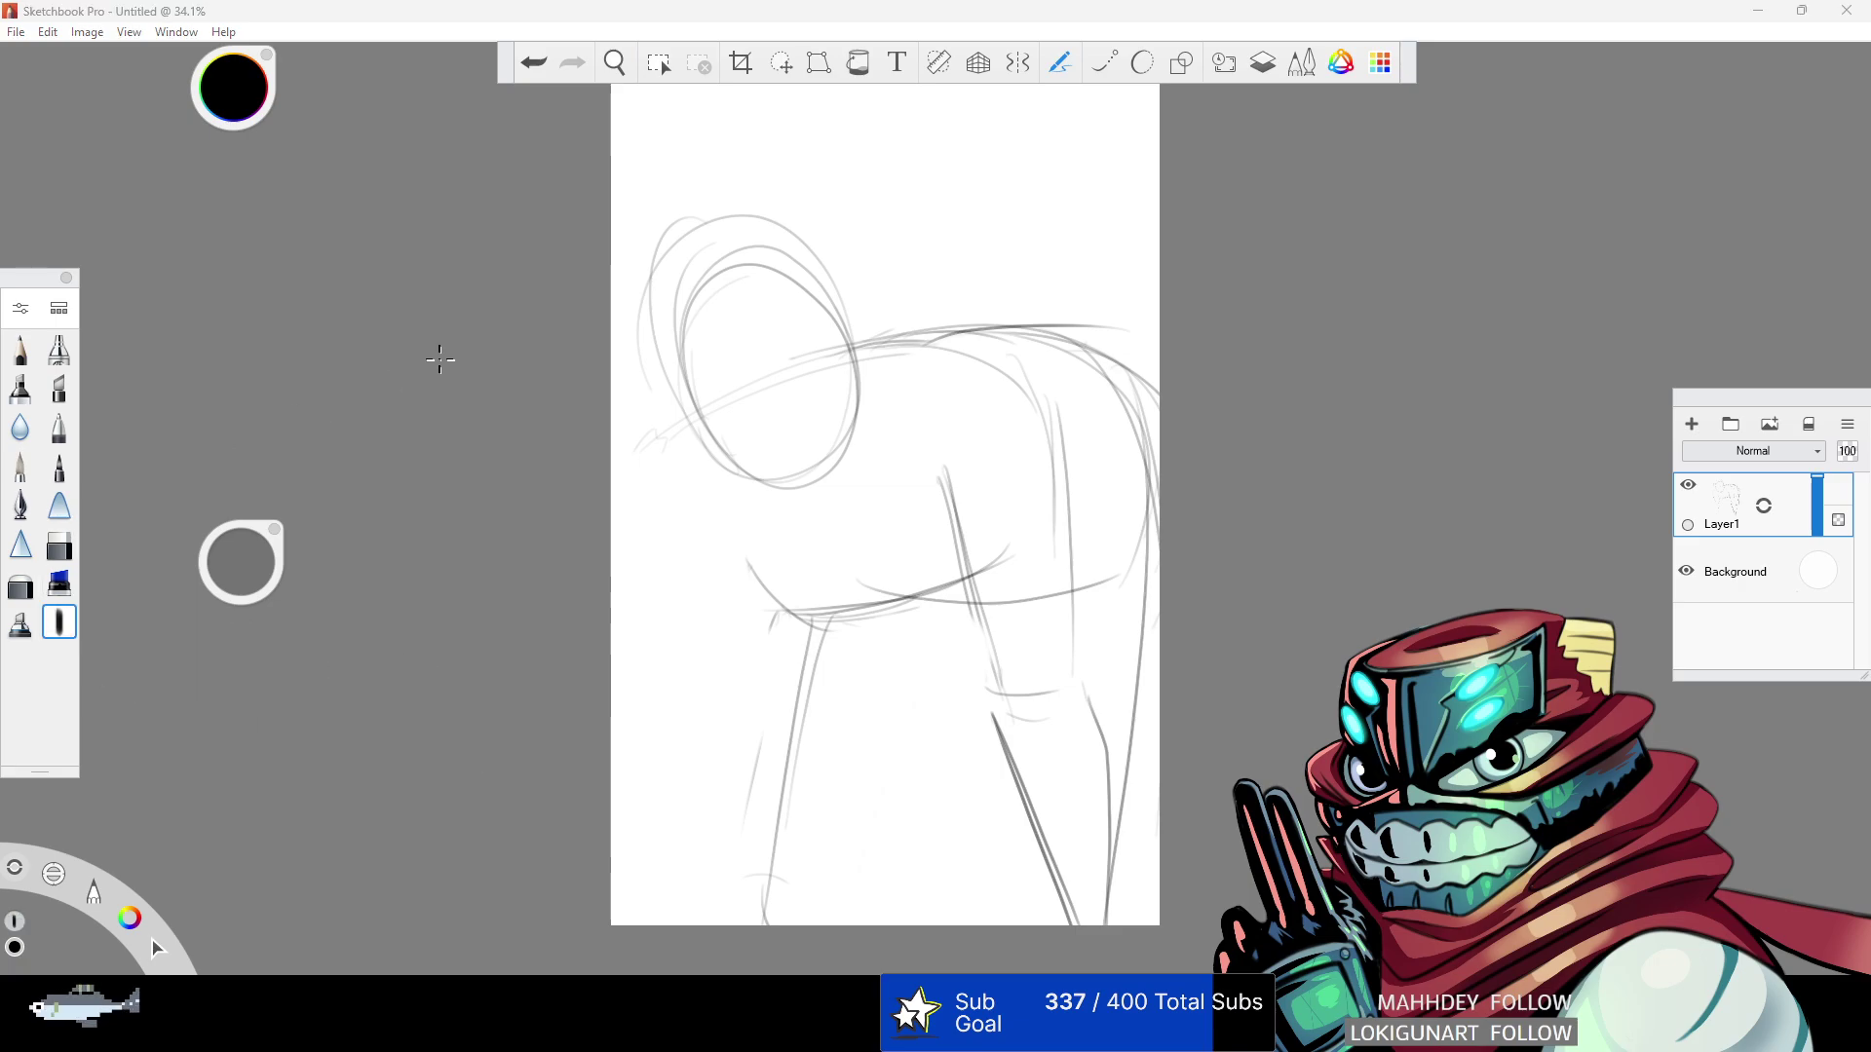
- Redraw the left arm with an angled upper arm and vertical forearm, and add the inner leg line under the belly
mouse_move(634, 484)
left_mouse_down()
mouse_move(693, 591)
mouse_move(802, 677)
left_mouse_up()
mouse_move(760, 519)
left_mouse_down()
mouse_move(811, 674)
mouse_move(787, 608)
mouse_move(806, 726)
left_mouse_up()
mouse_move(675, 588)
left_mouse_down()
mouse_move(742, 720)
mouse_move(784, 748)
mouse_move(742, 861)
mouse_move(741, 925)
left_mouse_up()
left_click_drag(818, 707, 784, 925)
mouse_move(836, 597)
left_mouse_down()
mouse_move(883, 580)
mouse_move(1009, 600)
mouse_move(902, 877)
left_mouse_up()
left_click_drag(992, 623, 888, 924)
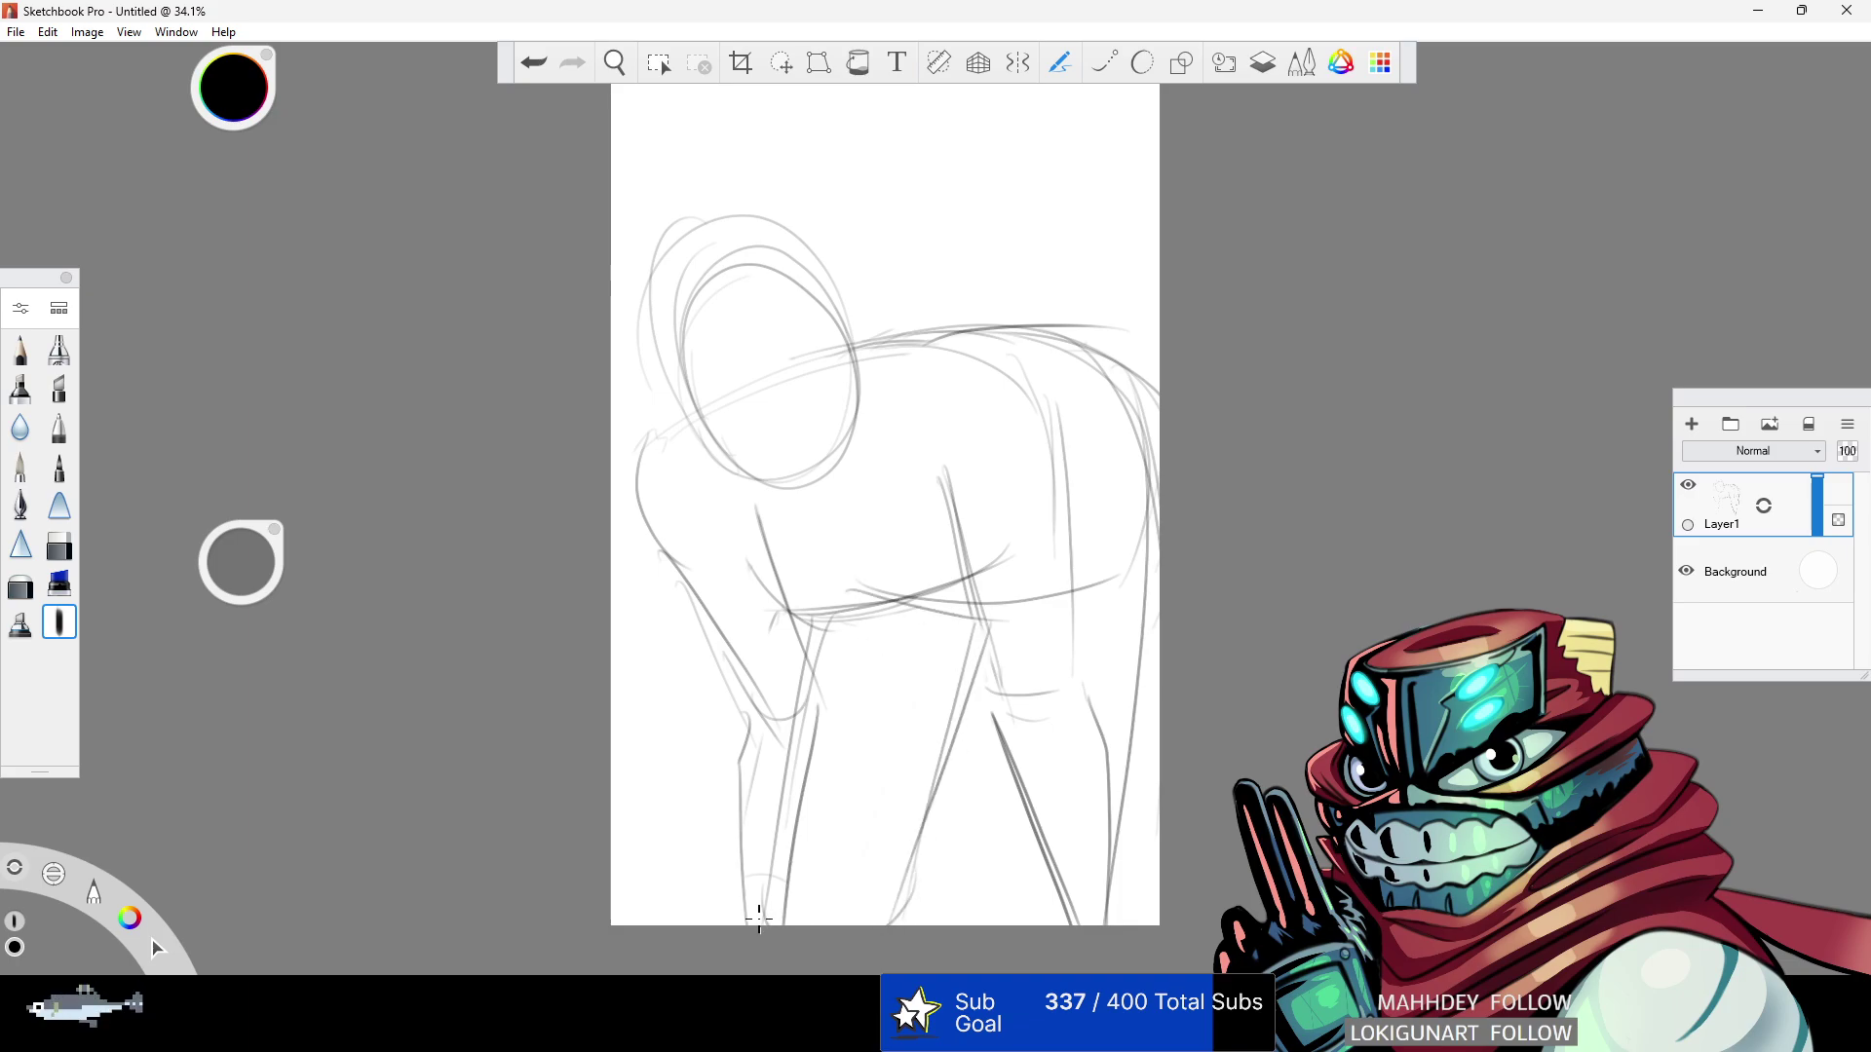
- Erase the outer thigh contour below the hip near the canvas's right edge
left_click(73, 549)
mouse_move(1135, 535)
left_mouse_down()
mouse_move(1152, 535)
mouse_move(1173, 819)
left_mouse_up()
left_click(66, 620)
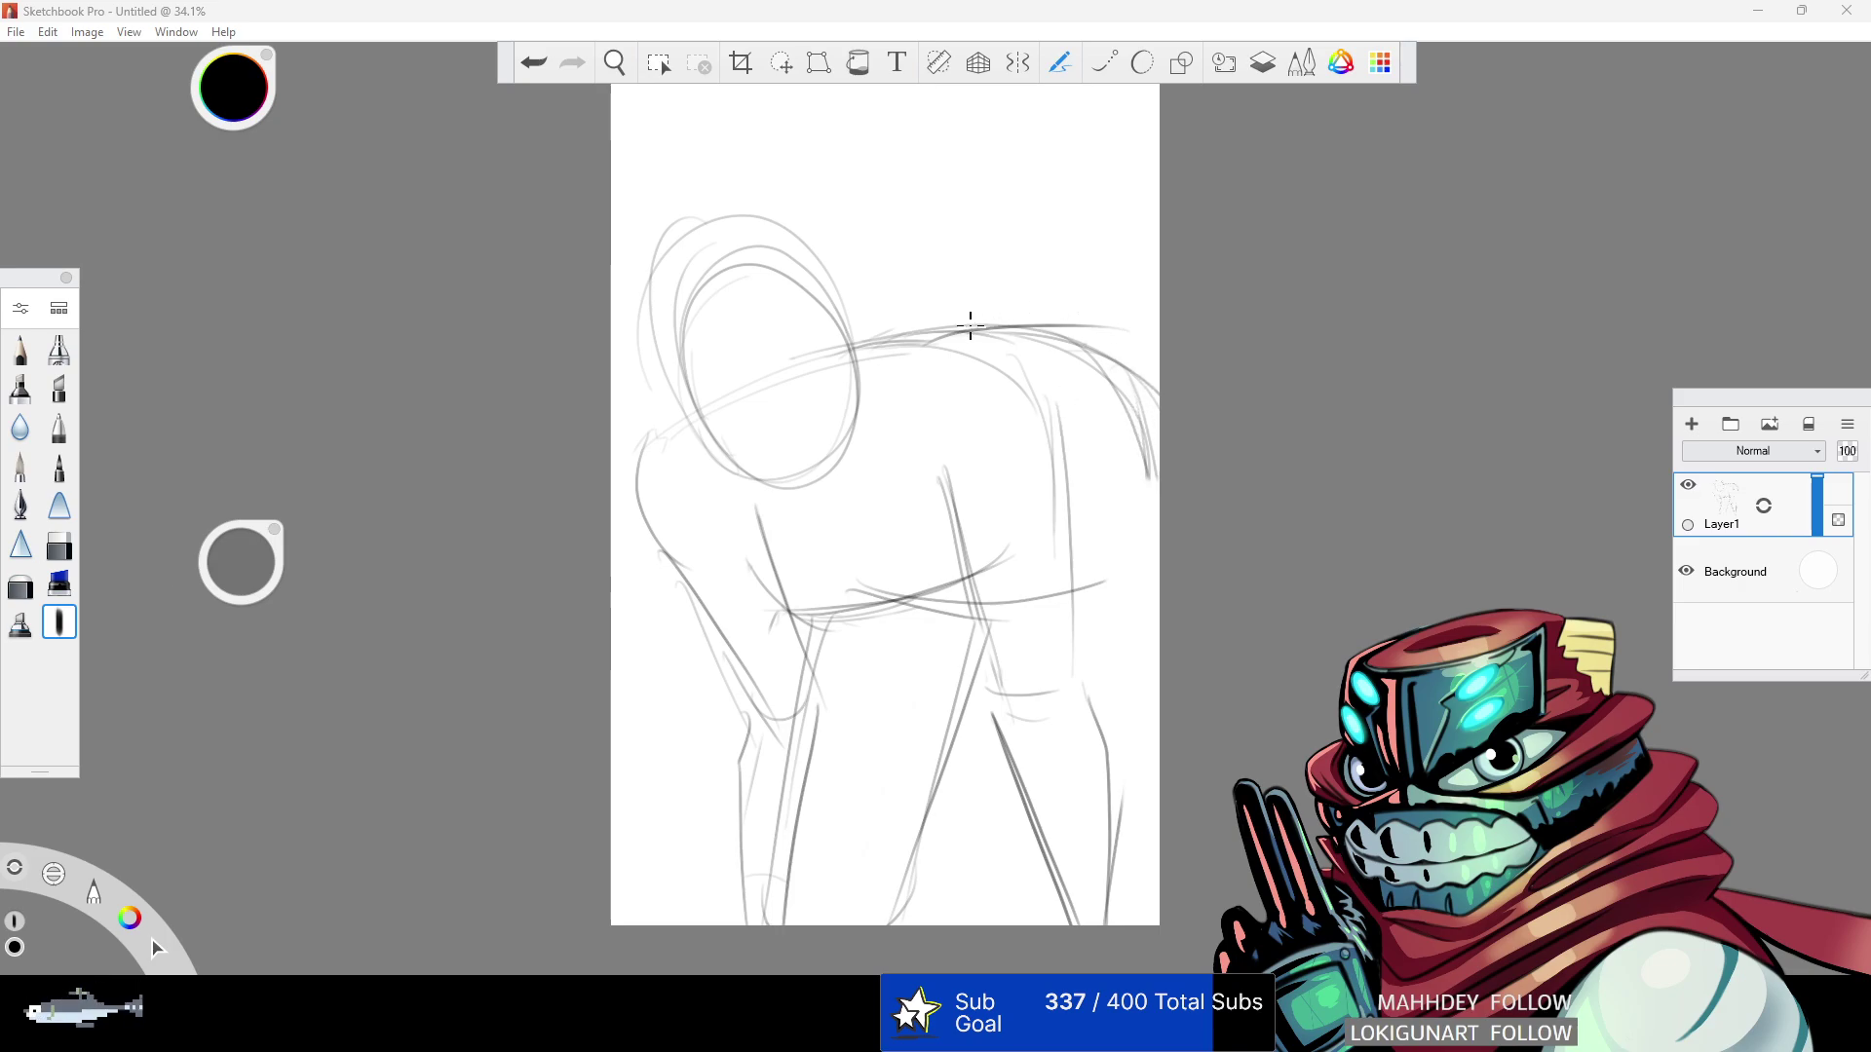
- Shift the whole sketch toward the canvas's left edge and scale it down slightly to make room for the hip
left_click(781, 62)
left_click_drag(876, 330, 847, 320)
mouse_move(982, 329)
left_mouse_down()
mouse_move(941, 341)
mouse_move(910, 309)
left_mouse_up()
left_click_drag(1046, 337, 1042, 359)
left_click(61, 620)
- Darken the left arm's upper arm and forearm contours, and reinforce the inner leg line under the belly
mouse_move(642, 570)
left_mouse_down()
mouse_move(736, 711)
mouse_move(770, 719)
left_mouse_up()
left_click_drag(709, 692, 785, 920)
mouse_move(784, 729)
left_mouse_down()
mouse_move(805, 838)
mouse_move(784, 921)
left_mouse_up()
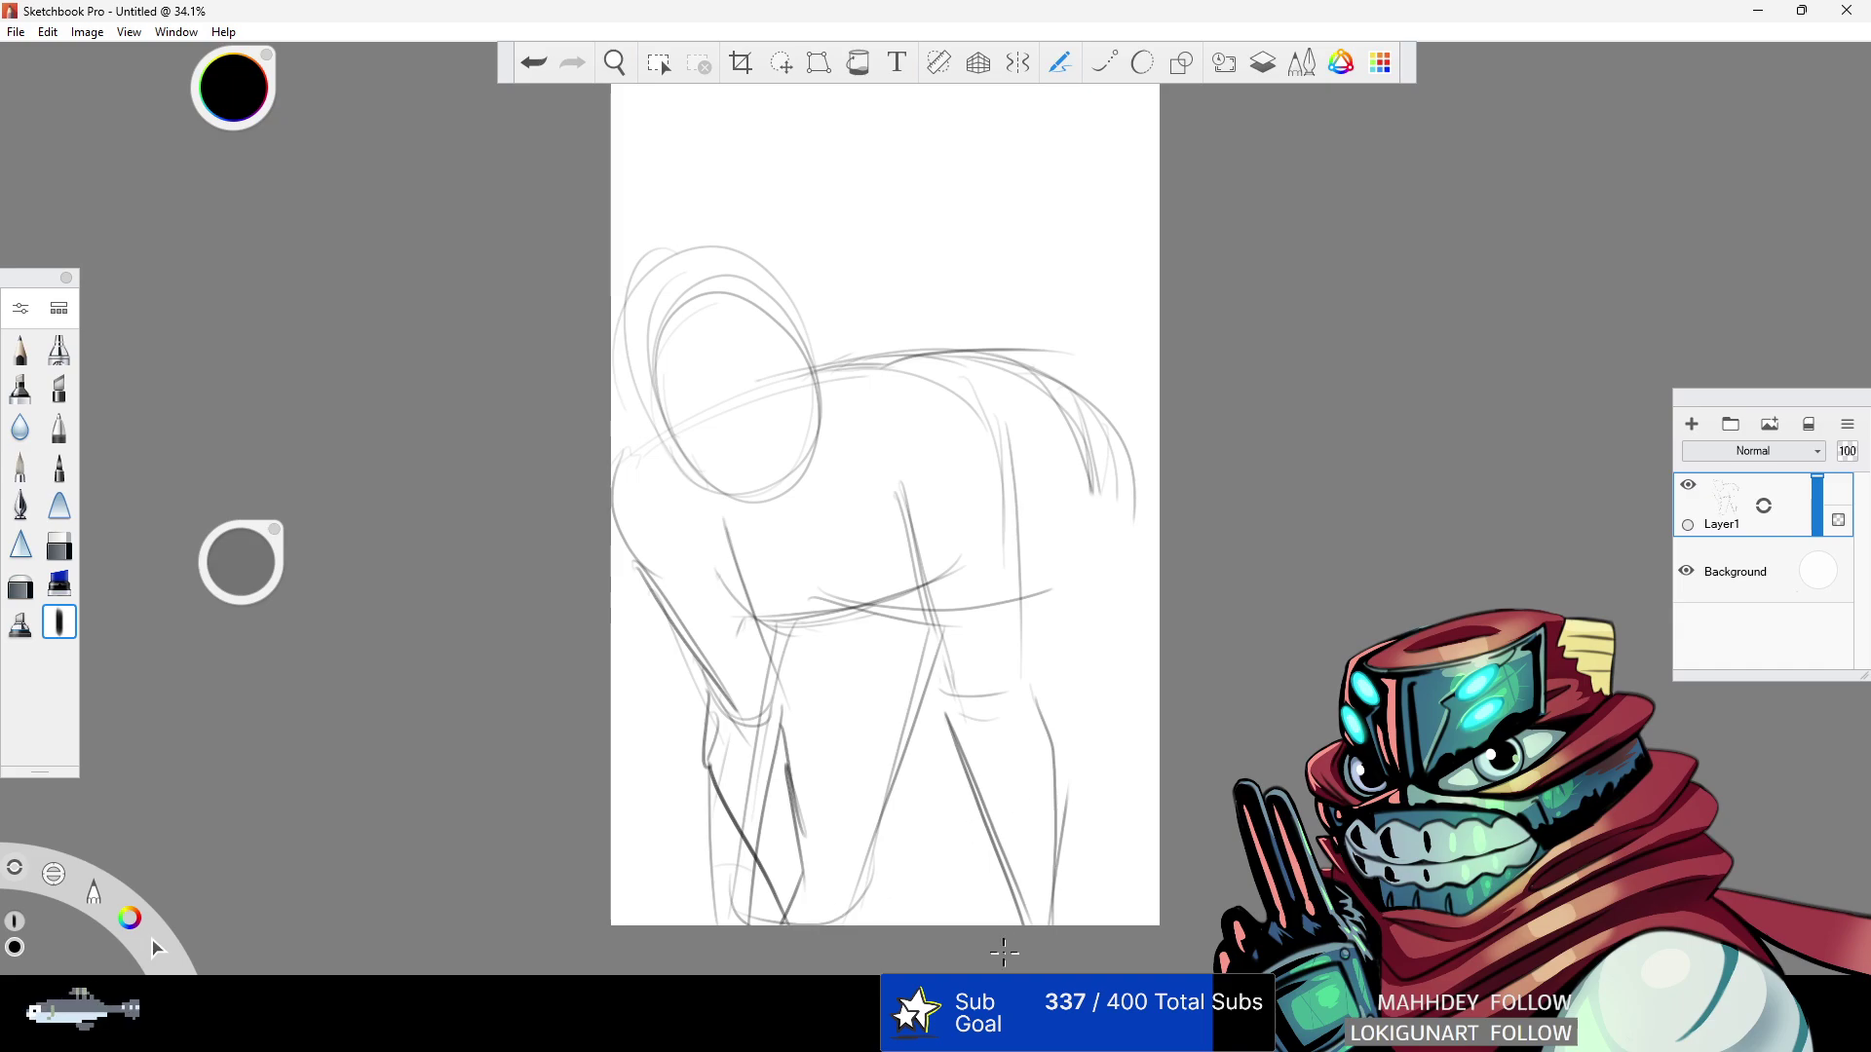
mouse_move(911, 726)
left_mouse_down()
mouse_move(951, 579)
mouse_move(1017, 583)
left_mouse_up()
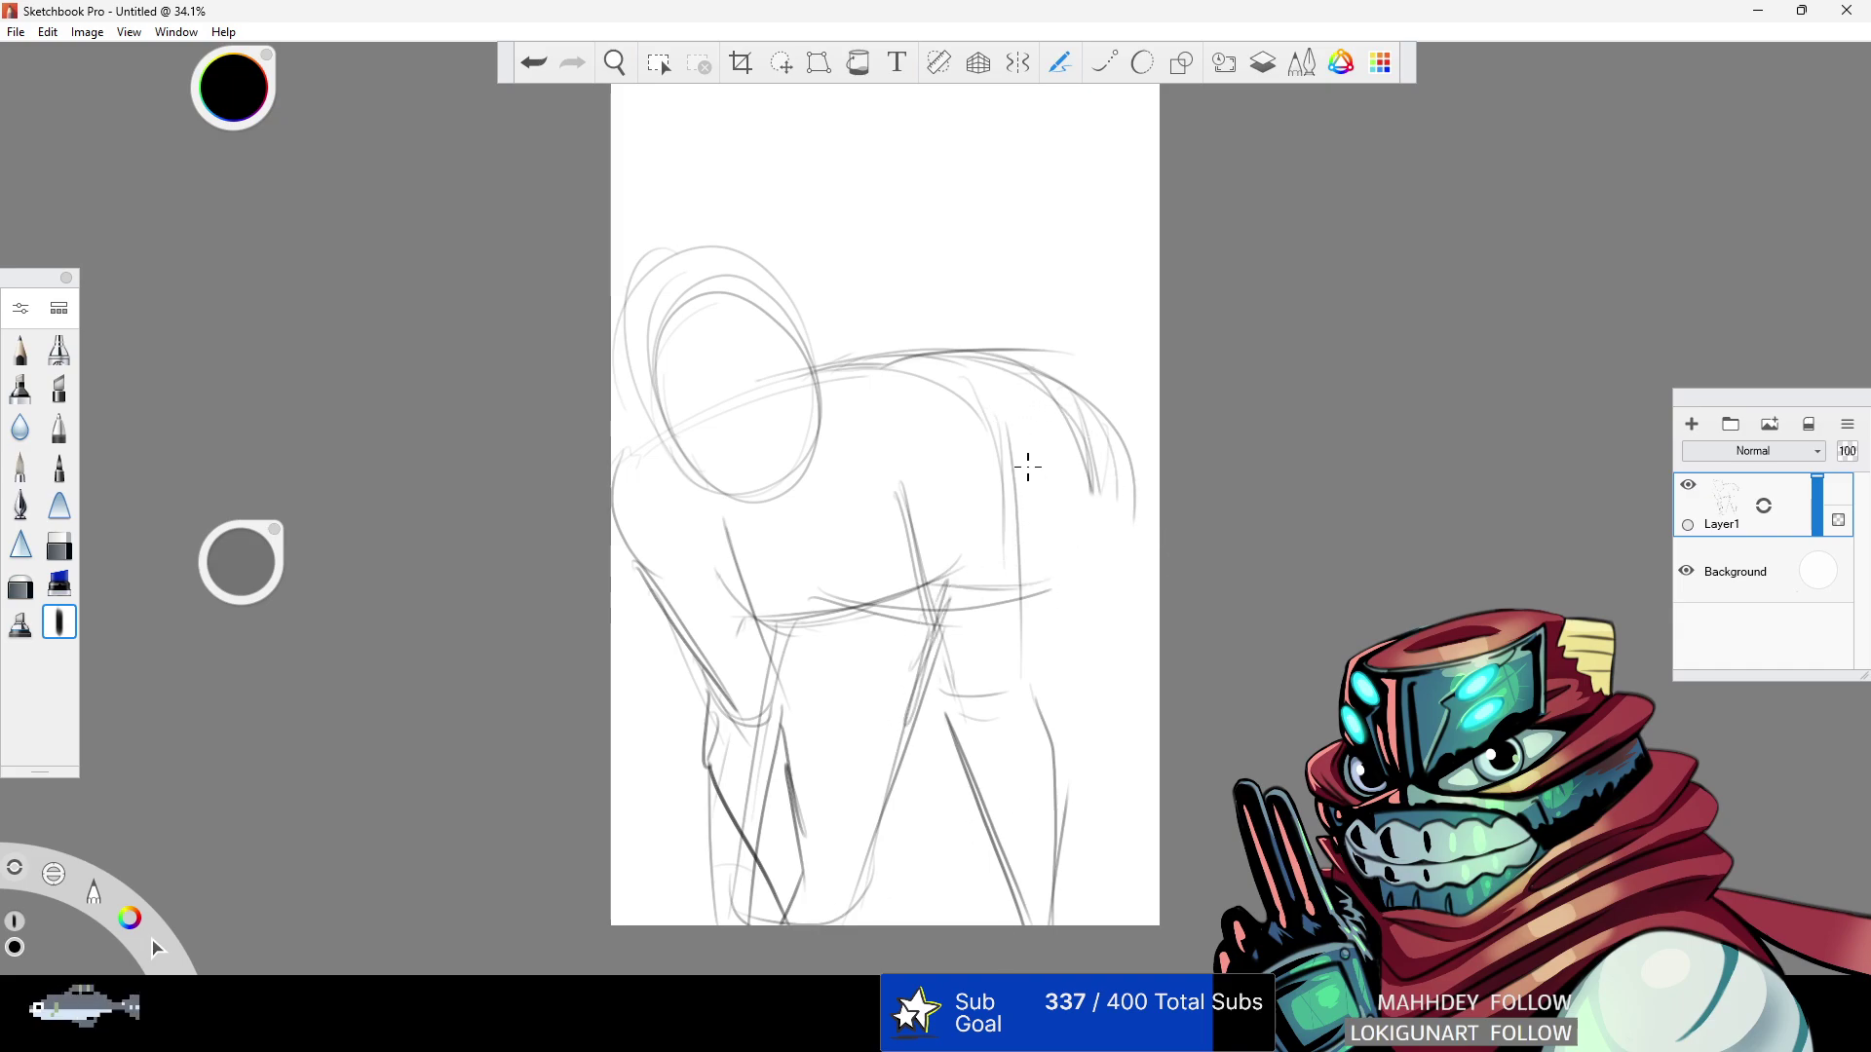
- Draw the rounded hip, the outer and inner thigh contours behind the right arm, and curved knee lines below
mouse_move(1013, 479)
left_mouse_down()
mouse_move(1046, 387)
mouse_move(1123, 679)
left_mouse_up()
left_click_drag(1142, 450, 1109, 775)
mouse_move(1038, 375)
left_mouse_down()
mouse_move(1127, 568)
mouse_move(1118, 846)
mouse_move(1007, 802)
mouse_move(1135, 841)
left_mouse_up()
mouse_move(970, 616)
left_mouse_down()
mouse_move(979, 779)
mouse_move(1019, 864)
mouse_move(1109, 846)
left_mouse_up()
left_click_drag(1119, 684, 1104, 902)
left_click_drag(1113, 834, 1110, 925)
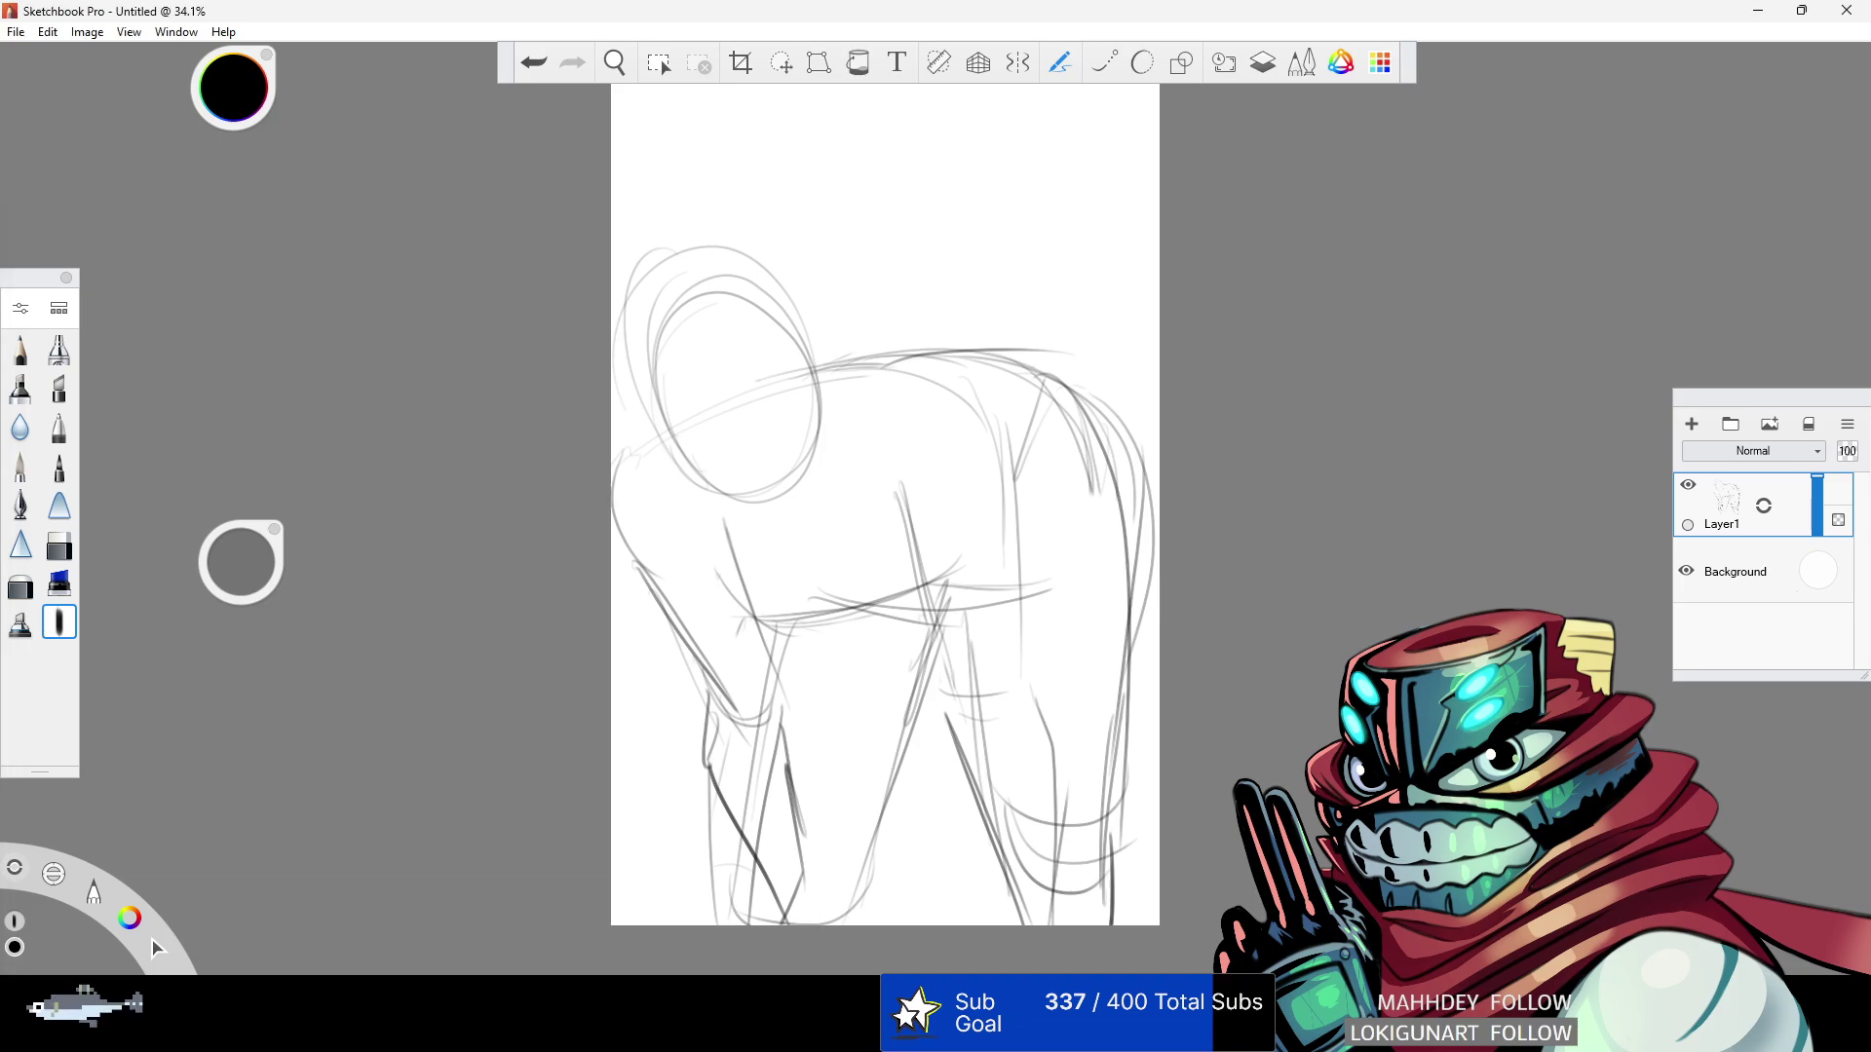
- Move the whole sketch up on the canvas and scale it down slightly so the lower legs have room
left_click(781, 63)
mouse_move(992, 251)
left_mouse_down()
mouse_move(1027, 249)
mouse_move(1001, 229)
mouse_move(1061, 188)
mouse_move(1054, 150)
left_mouse_up()
left_click(614, 62)
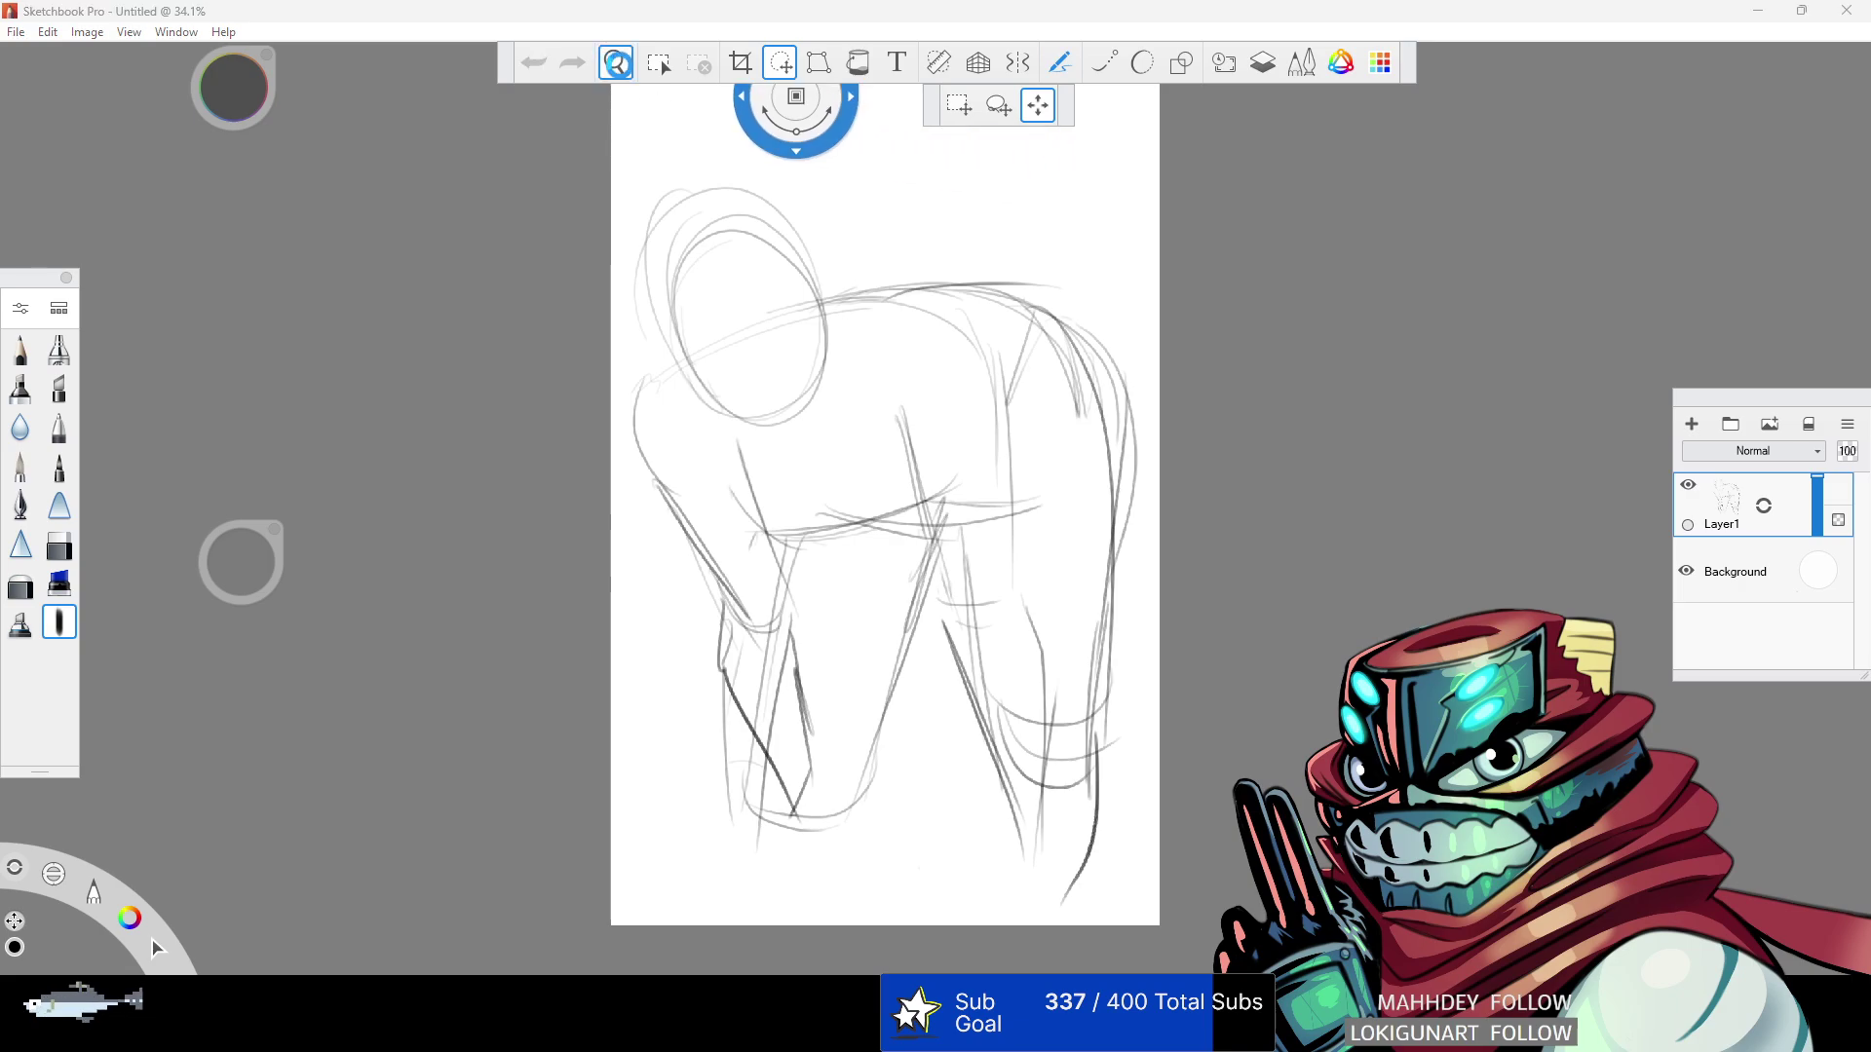
left_click_drag(1006, 382, 984, 466)
left_click(59, 622)
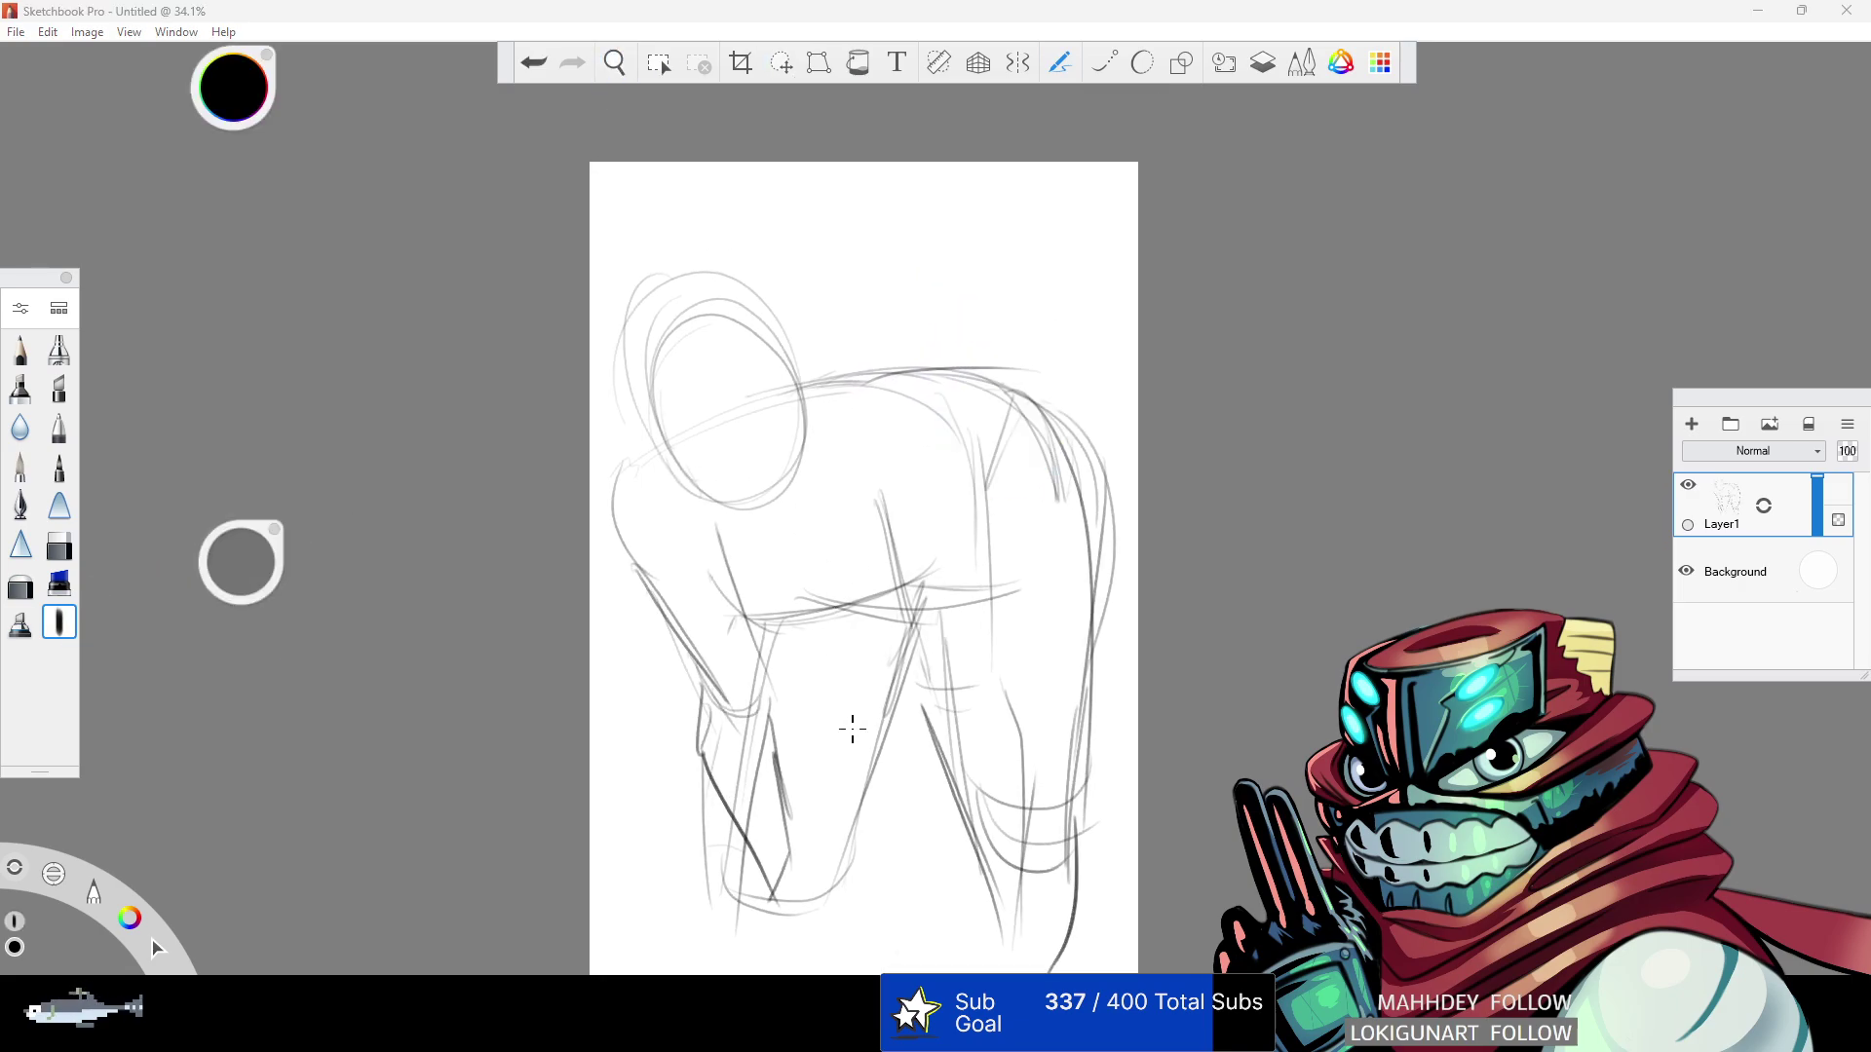
- Sketch a rough left hand at the end of the forearm, and erase the right arm's old contours
mouse_move(749, 852)
left_mouse_down()
mouse_move(692, 943)
mouse_move(726, 965)
mouse_move(797, 865)
mouse_move(780, 925)
mouse_move(907, 655)
mouse_move(833, 880)
left_mouse_up()
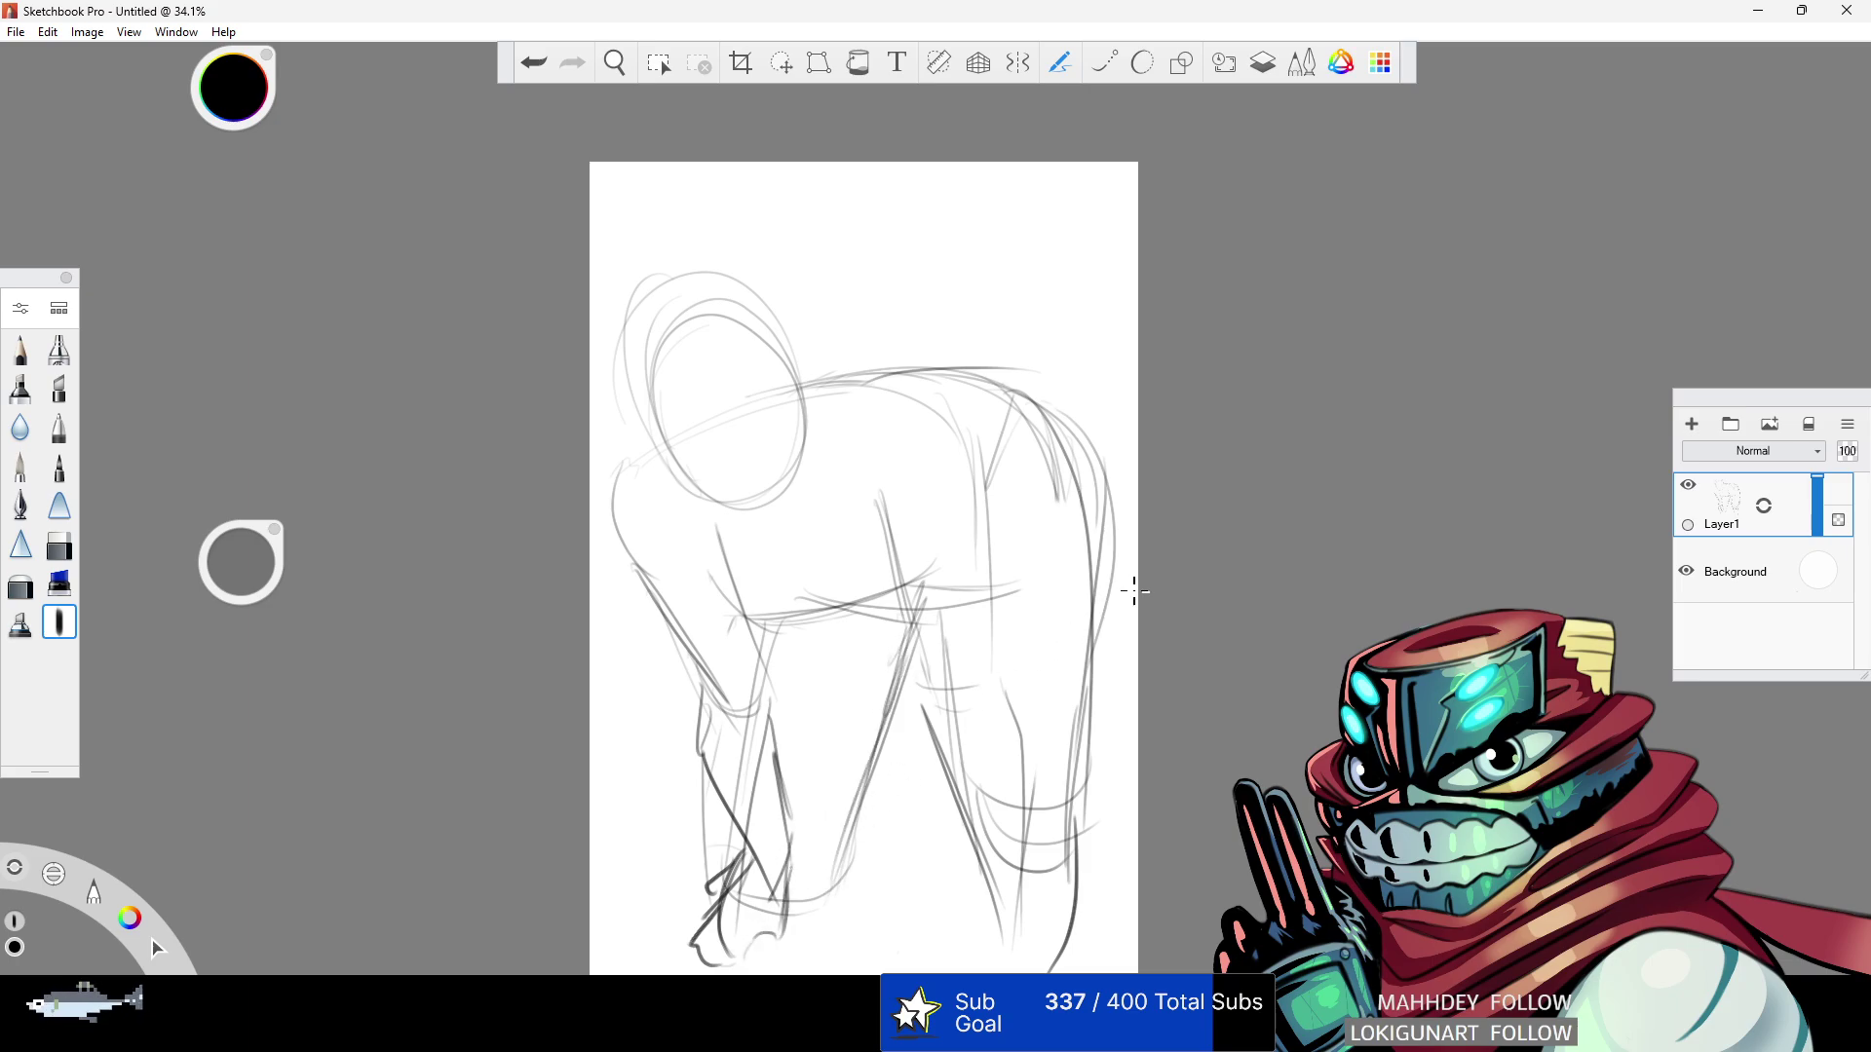
key("e")
mouse_move(921, 604)
left_mouse_down()
mouse_move(952, 634)
mouse_move(1014, 907)
mouse_move(903, 430)
mouse_move(890, 482)
mouse_move(936, 390)
mouse_move(978, 464)
mouse_move(1013, 614)
left_mouse_up()
- Redraw the right arm with a rounded shoulder, upper arm, tapering forearm, wrist and rough hand
left_click(59, 622)
left_click_drag(991, 438, 1017, 655)
mouse_move(900, 506)
left_mouse_down()
mouse_move(1033, 690)
mouse_move(1023, 872)
left_mouse_up()
left_click_drag(950, 694, 1042, 960)
mouse_move(983, 883)
left_mouse_down()
mouse_move(1058, 845)
mouse_move(1067, 927)
mouse_move(1011, 844)
mouse_move(1066, 864)
mouse_move(1054, 961)
left_mouse_up()
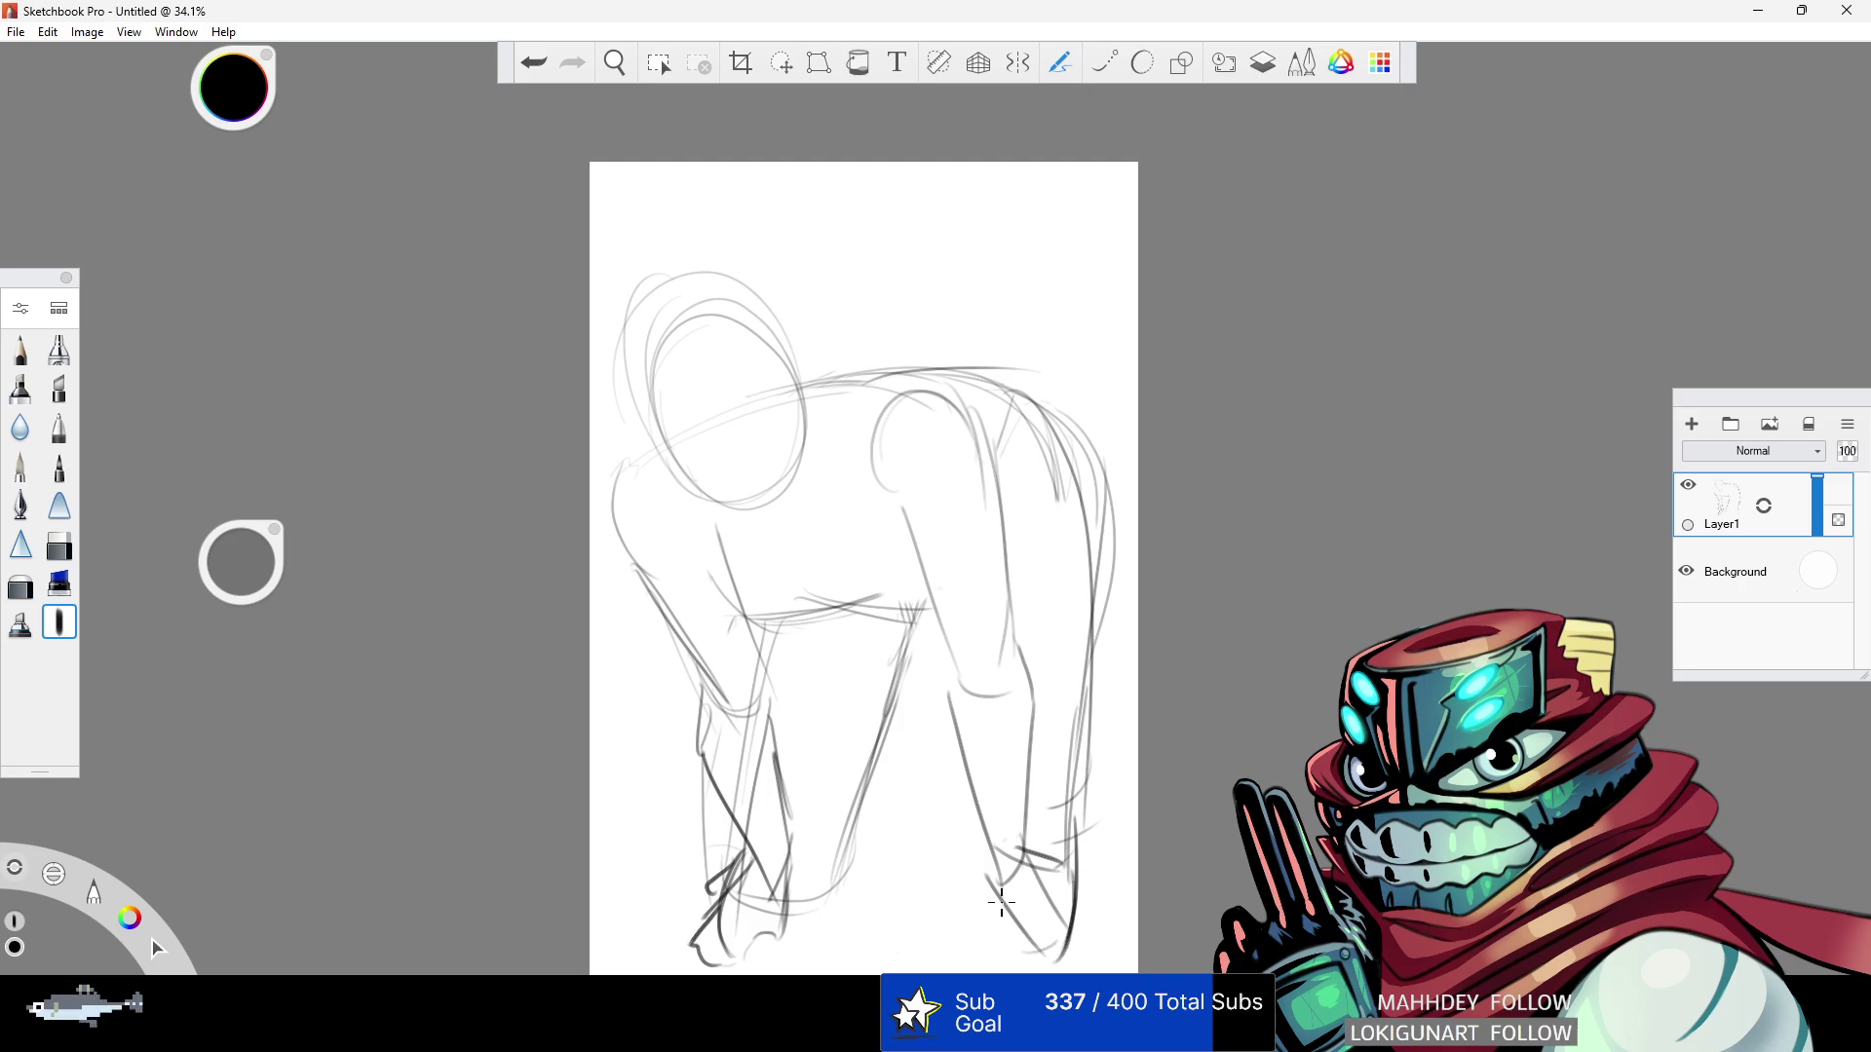
left_click_drag(947, 718, 1072, 847)
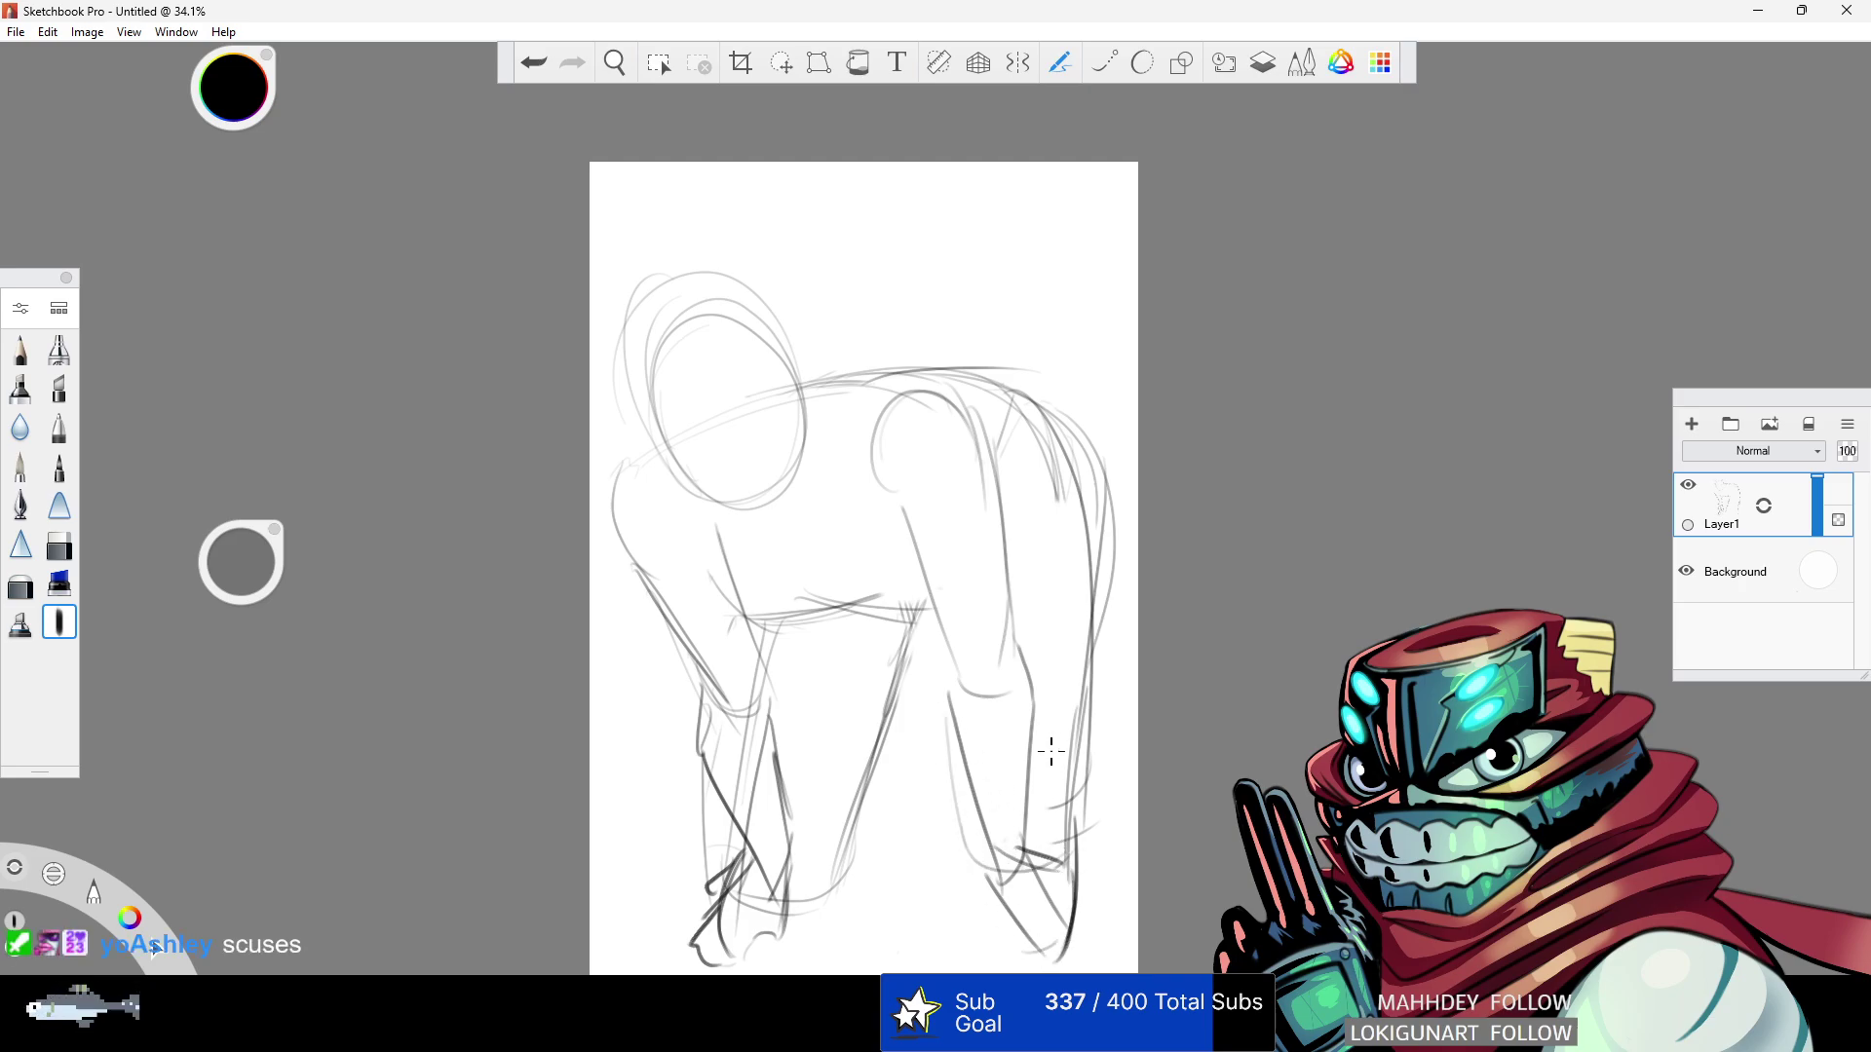
- Draw a dark wavy bust line across the lower chest, with slanted torso side lines descending from the neck
left_click_drag(899, 600, 953, 604)
mouse_move(703, 542)
left_mouse_down()
mouse_move(856, 609)
mouse_move(908, 591)
left_mouse_up()
mouse_move(931, 568)
left_mouse_down()
mouse_move(862, 626)
mouse_move(676, 538)
mouse_move(721, 570)
mouse_move(926, 585)
left_mouse_up()
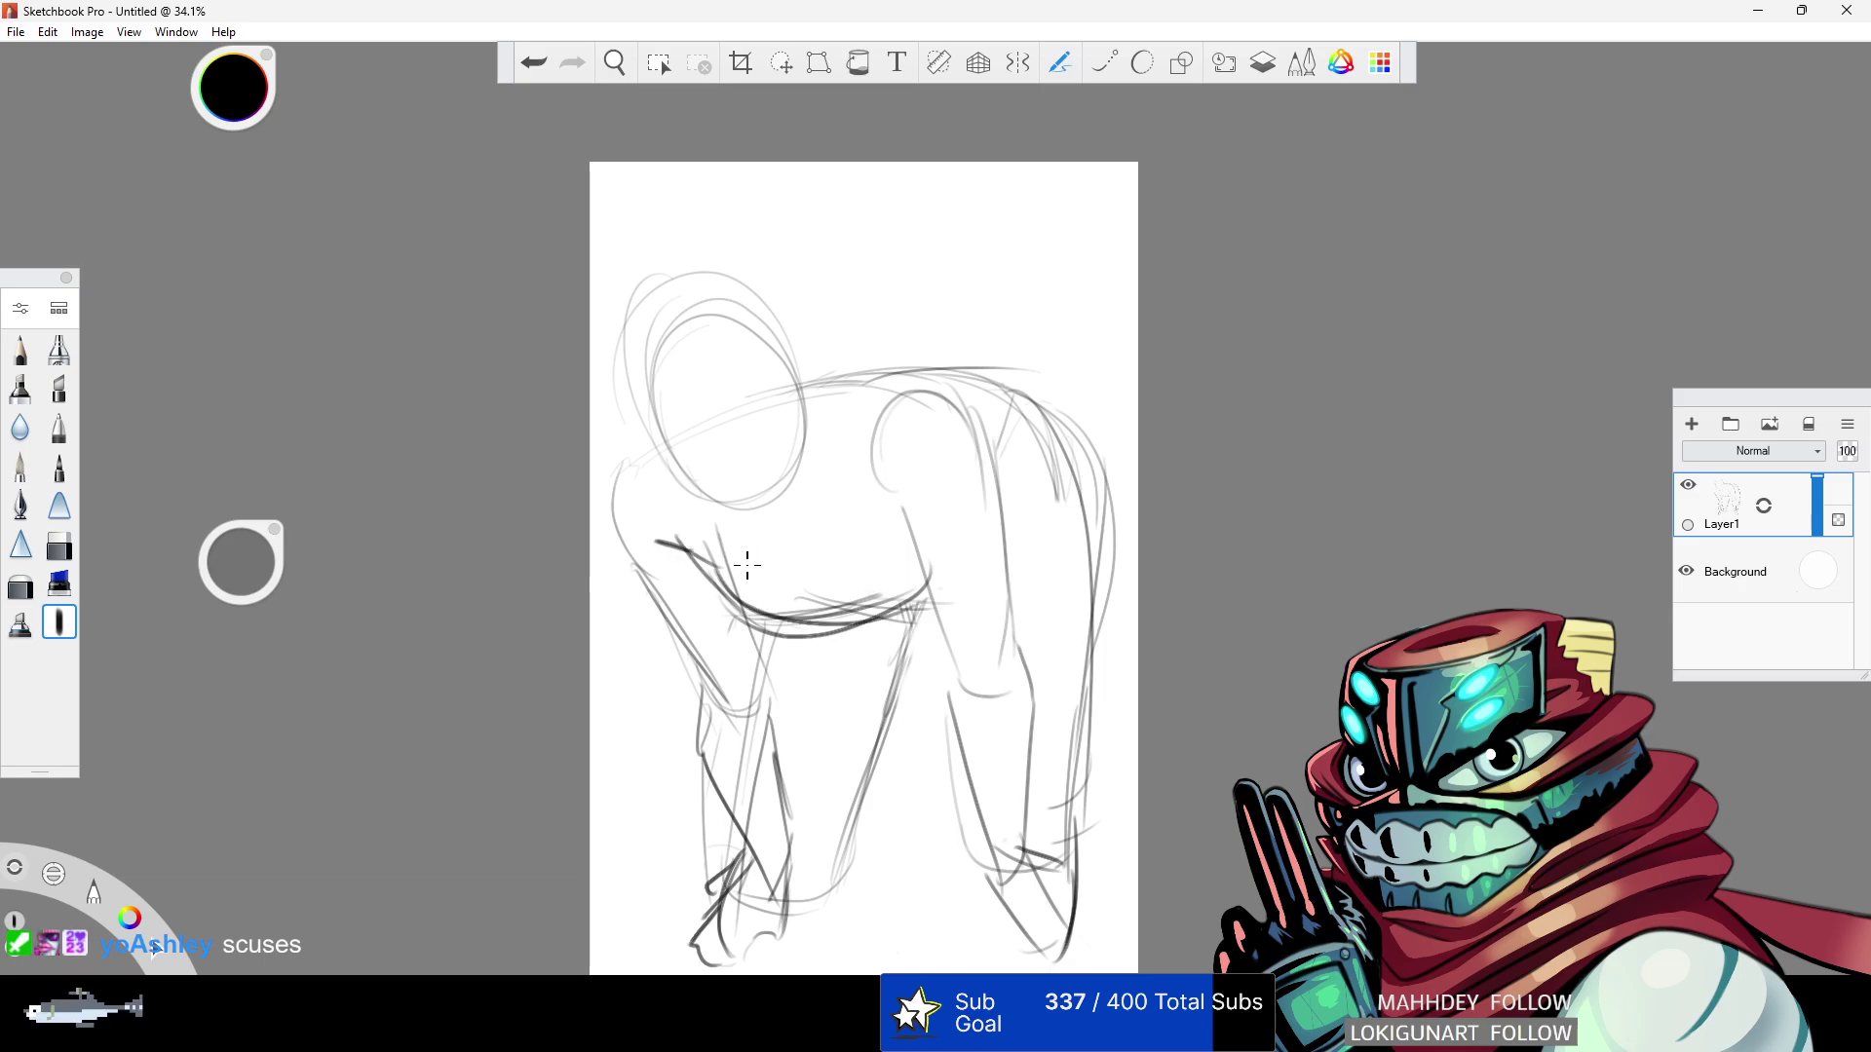
mouse_move(673, 440)
left_mouse_down()
mouse_move(762, 645)
mouse_move(953, 631)
mouse_move(963, 559)
left_mouse_up()
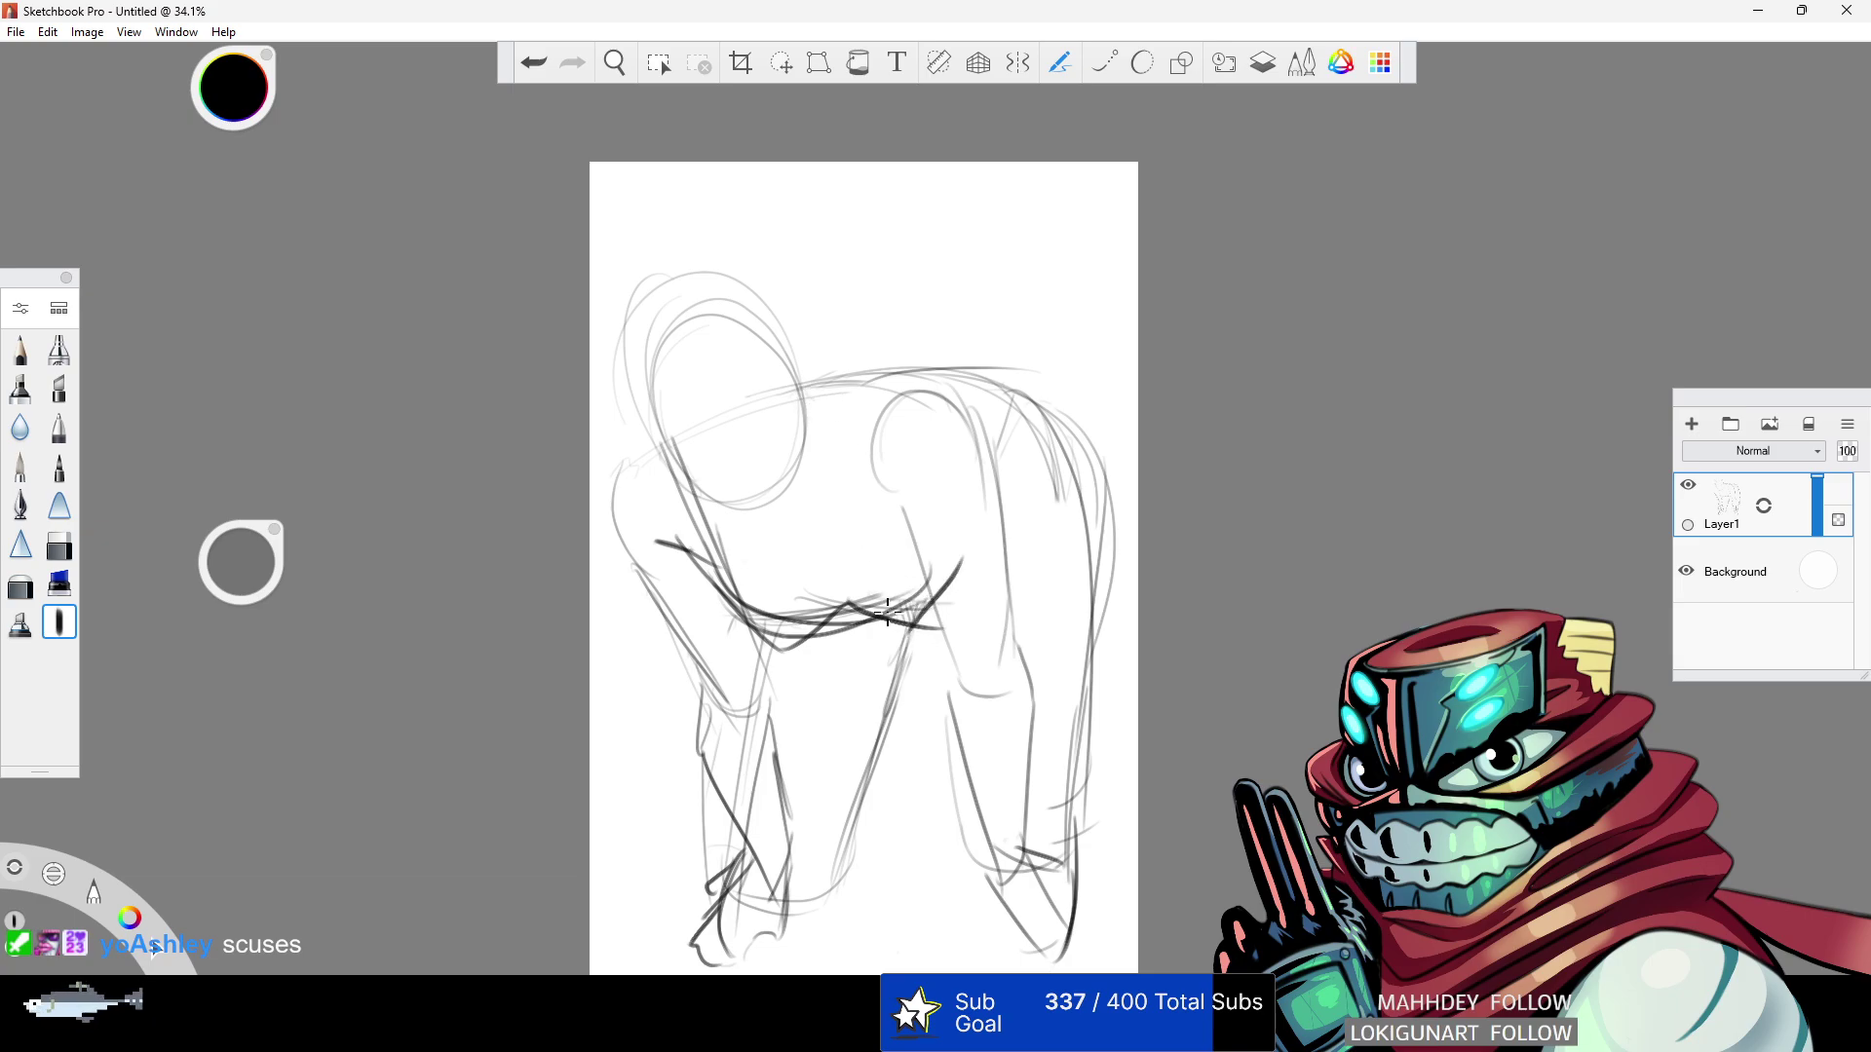
left_click_drag(833, 370, 901, 556)
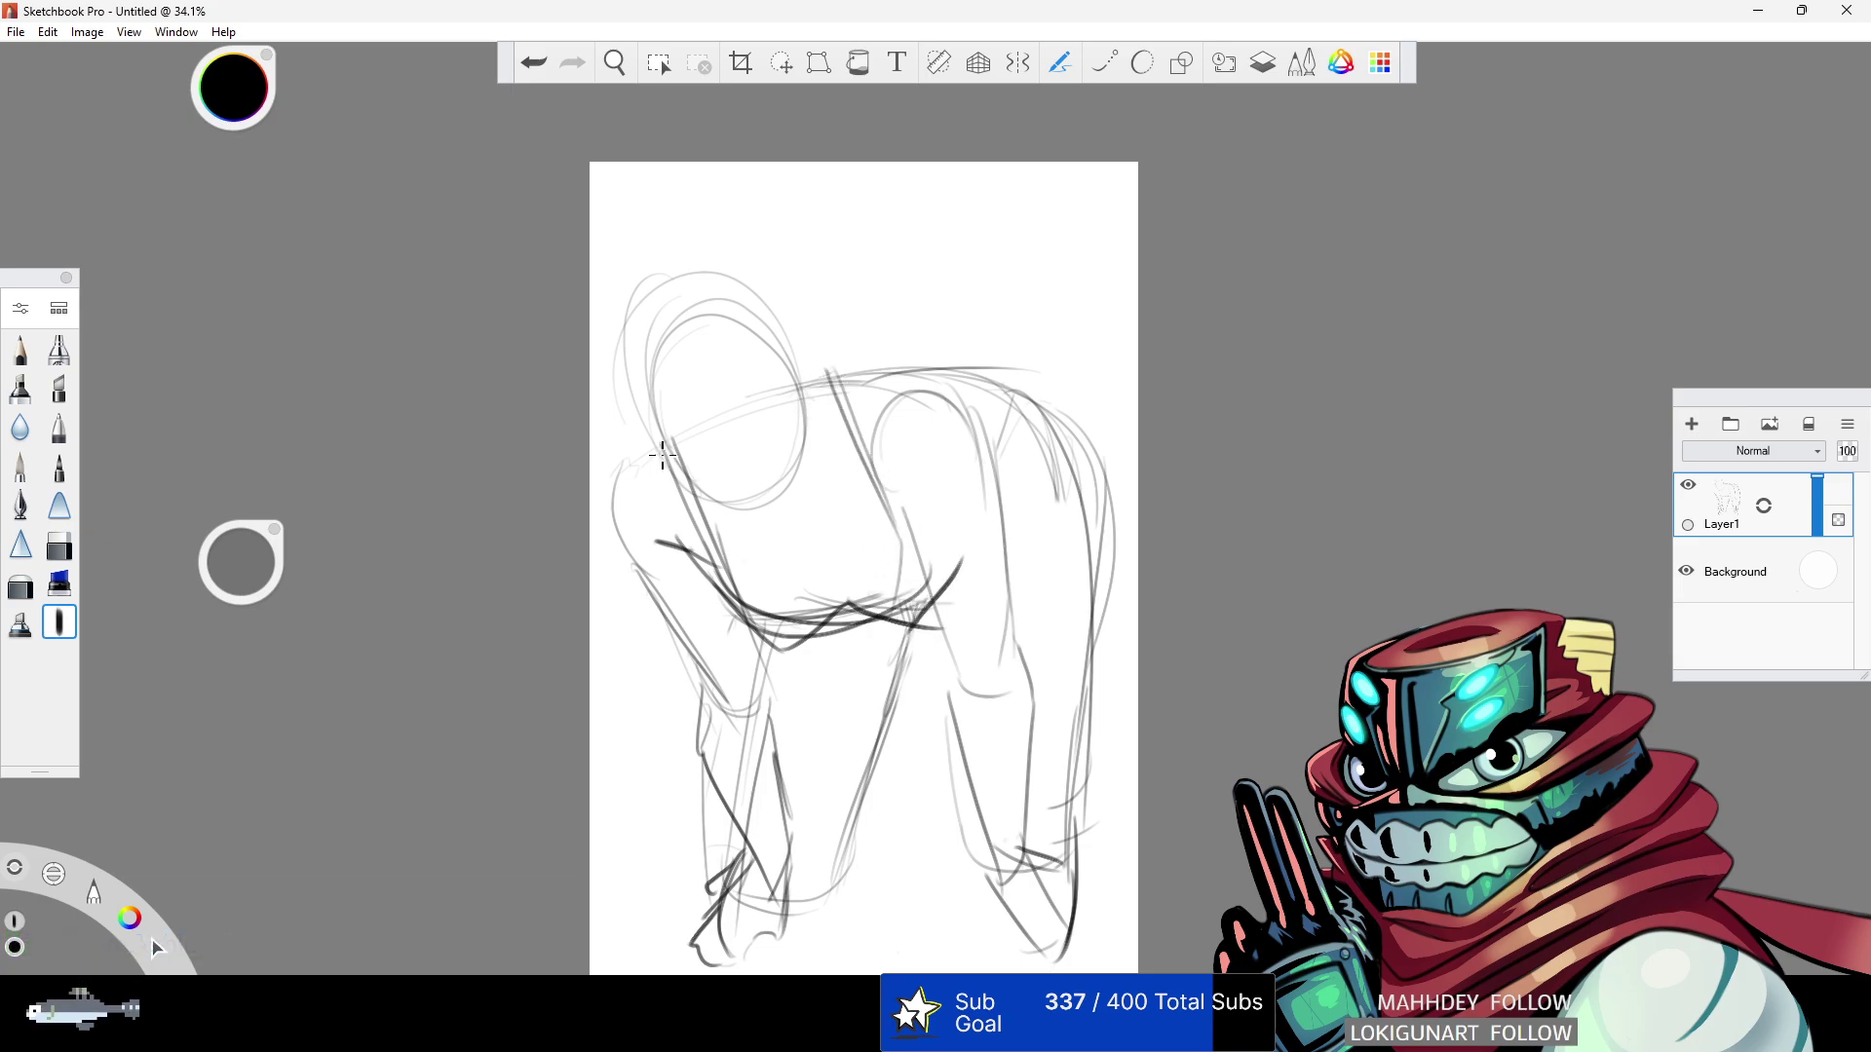
- Strengthen both shoulder lines, and darken the right arm's upper arm, elbow and forearm contours
left_click_drag(663, 418, 608, 456)
mouse_move(616, 465)
left_mouse_down()
mouse_move(641, 573)
mouse_move(664, 438)
left_mouse_up()
mouse_move(805, 365)
left_mouse_down()
mouse_move(897, 363)
mouse_move(945, 433)
left_mouse_up()
left_click_drag(884, 486, 963, 674)
left_click_drag(939, 623, 991, 628)
left_click_drag(967, 422, 998, 645)
mouse_move(984, 579)
left_mouse_down()
mouse_move(1023, 664)
mouse_move(1024, 821)
left_mouse_up()
left_click_drag(938, 636, 1011, 928)
- Redraw the head as a larger, darker oval with a lower jaw curve, and mark short leg lines near the page bottom
left_click_drag(676, 481, 709, 270)
left_click_drag(655, 440, 787, 499)
left_click_drag(654, 286, 711, 532)
mouse_move(907, 649)
left_mouse_down()
mouse_move(784, 900)
mouse_move(708, 910)
mouse_move(731, 924)
mouse_move(727, 967)
mouse_move(788, 938)
mouse_move(731, 937)
mouse_move(733, 963)
mouse_move(808, 953)
mouse_move(826, 922)
mouse_move(832, 976)
left_mouse_up()
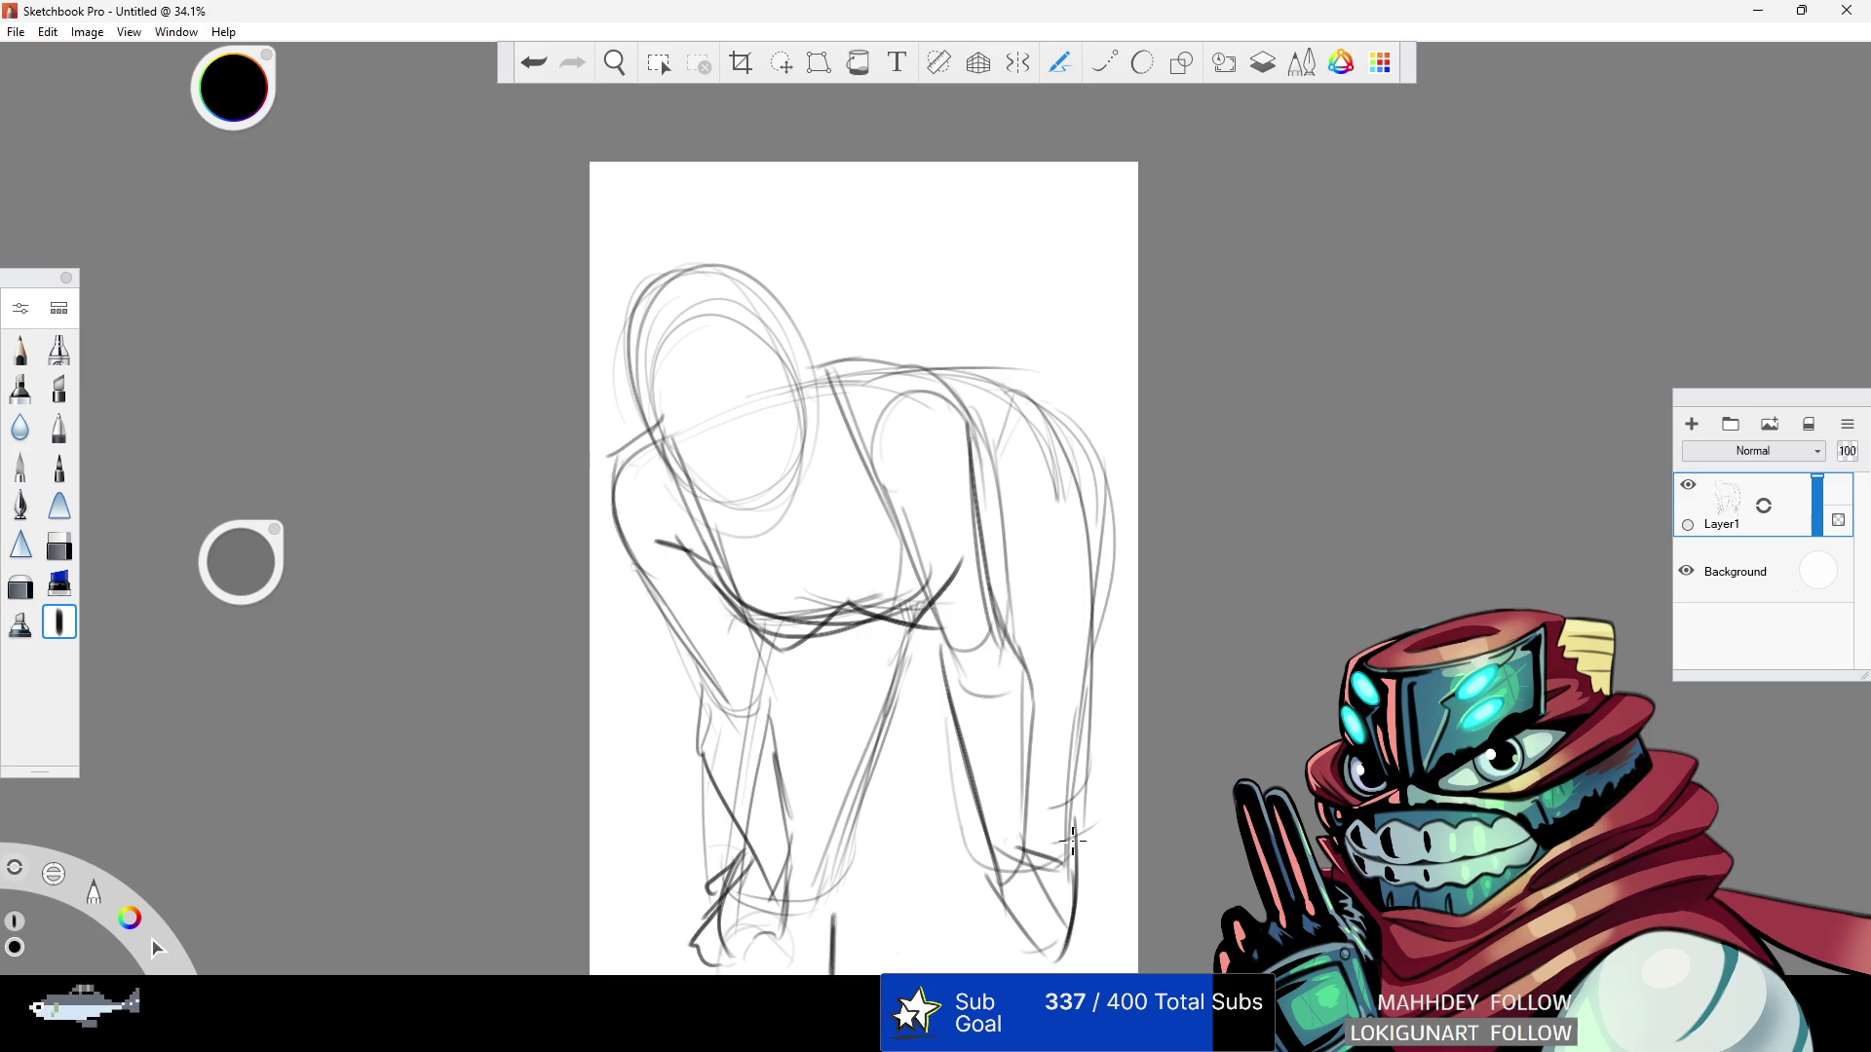
left_click_drag(989, 891, 1035, 973)
left_click_drag(745, 654, 643, 970)
left_click_drag(739, 615, 666, 955)
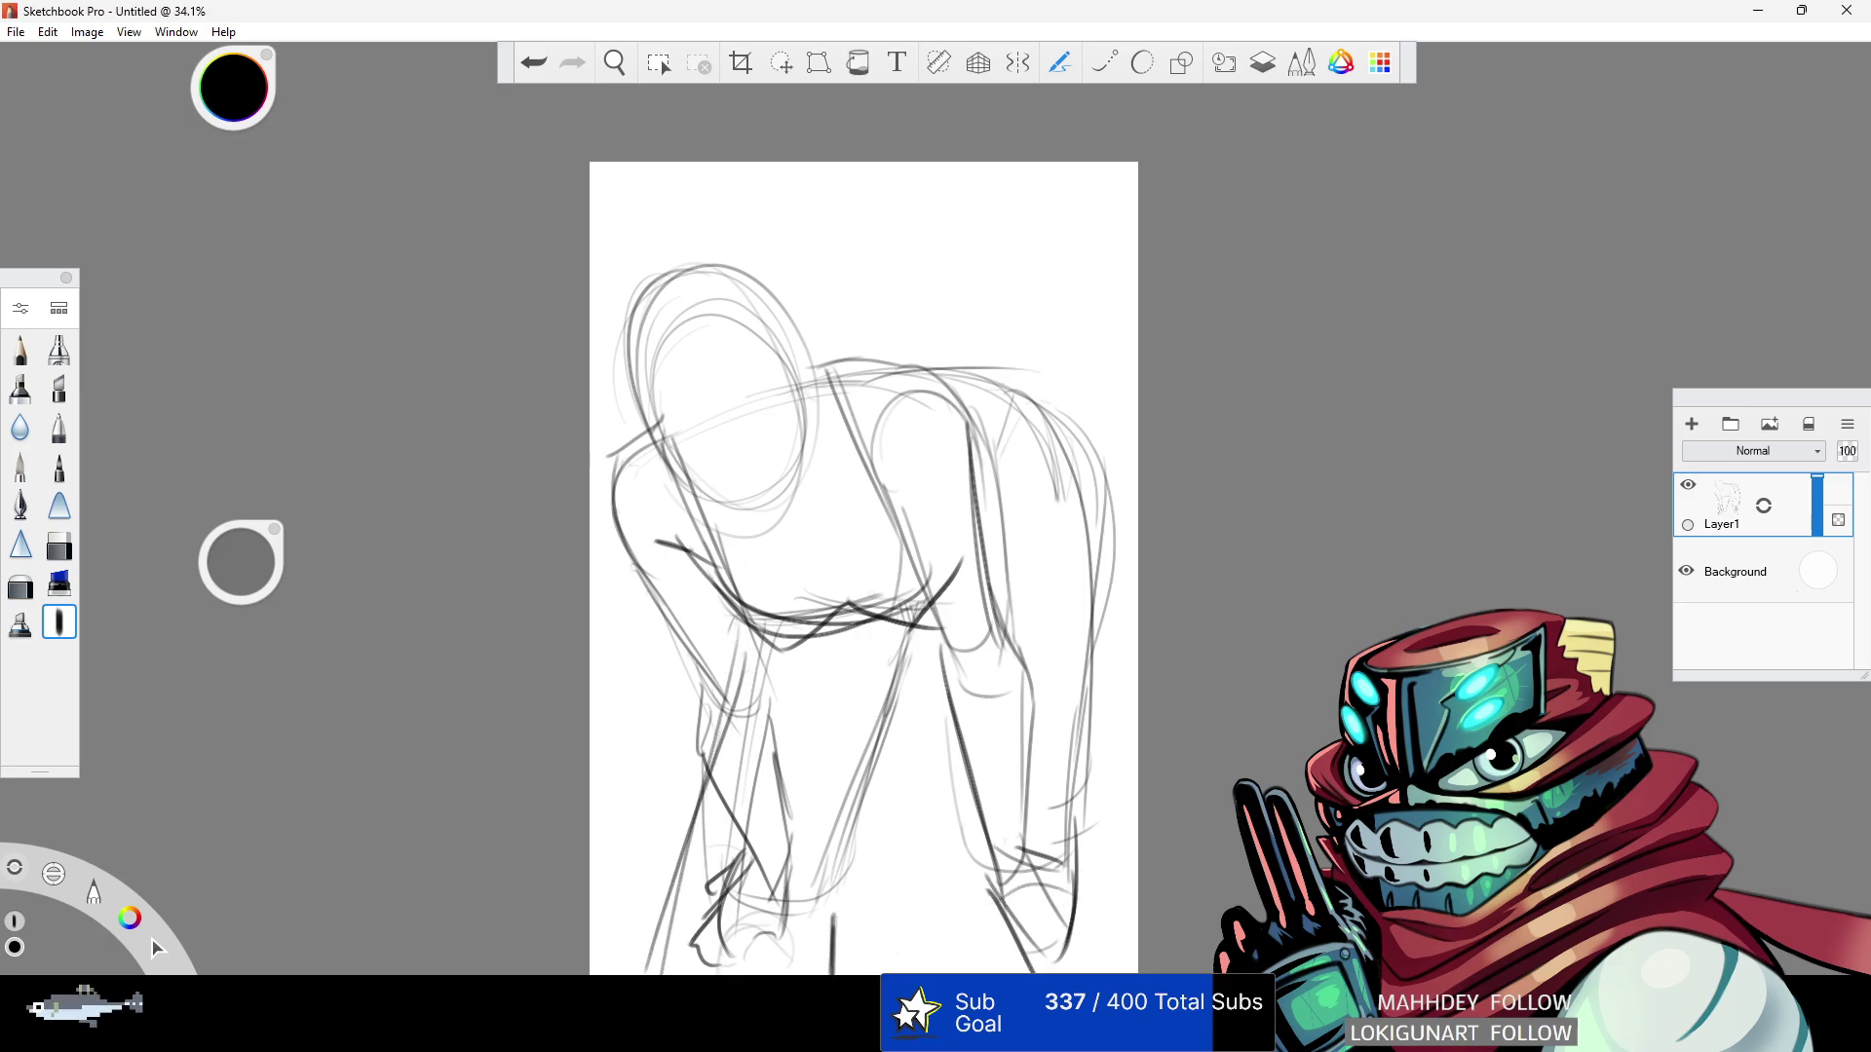
mouse_move(839, 725)
left_mouse_down()
mouse_move(848, 667)
mouse_move(751, 672)
mouse_move(736, 853)
left_mouse_up()
left_click(534, 64)
left_click(534, 64)
left_click(534, 64)
- Sketch diagonal leg guidelines from under the belly down toward the page's lower right
left_click_drag(829, 679, 900, 947)
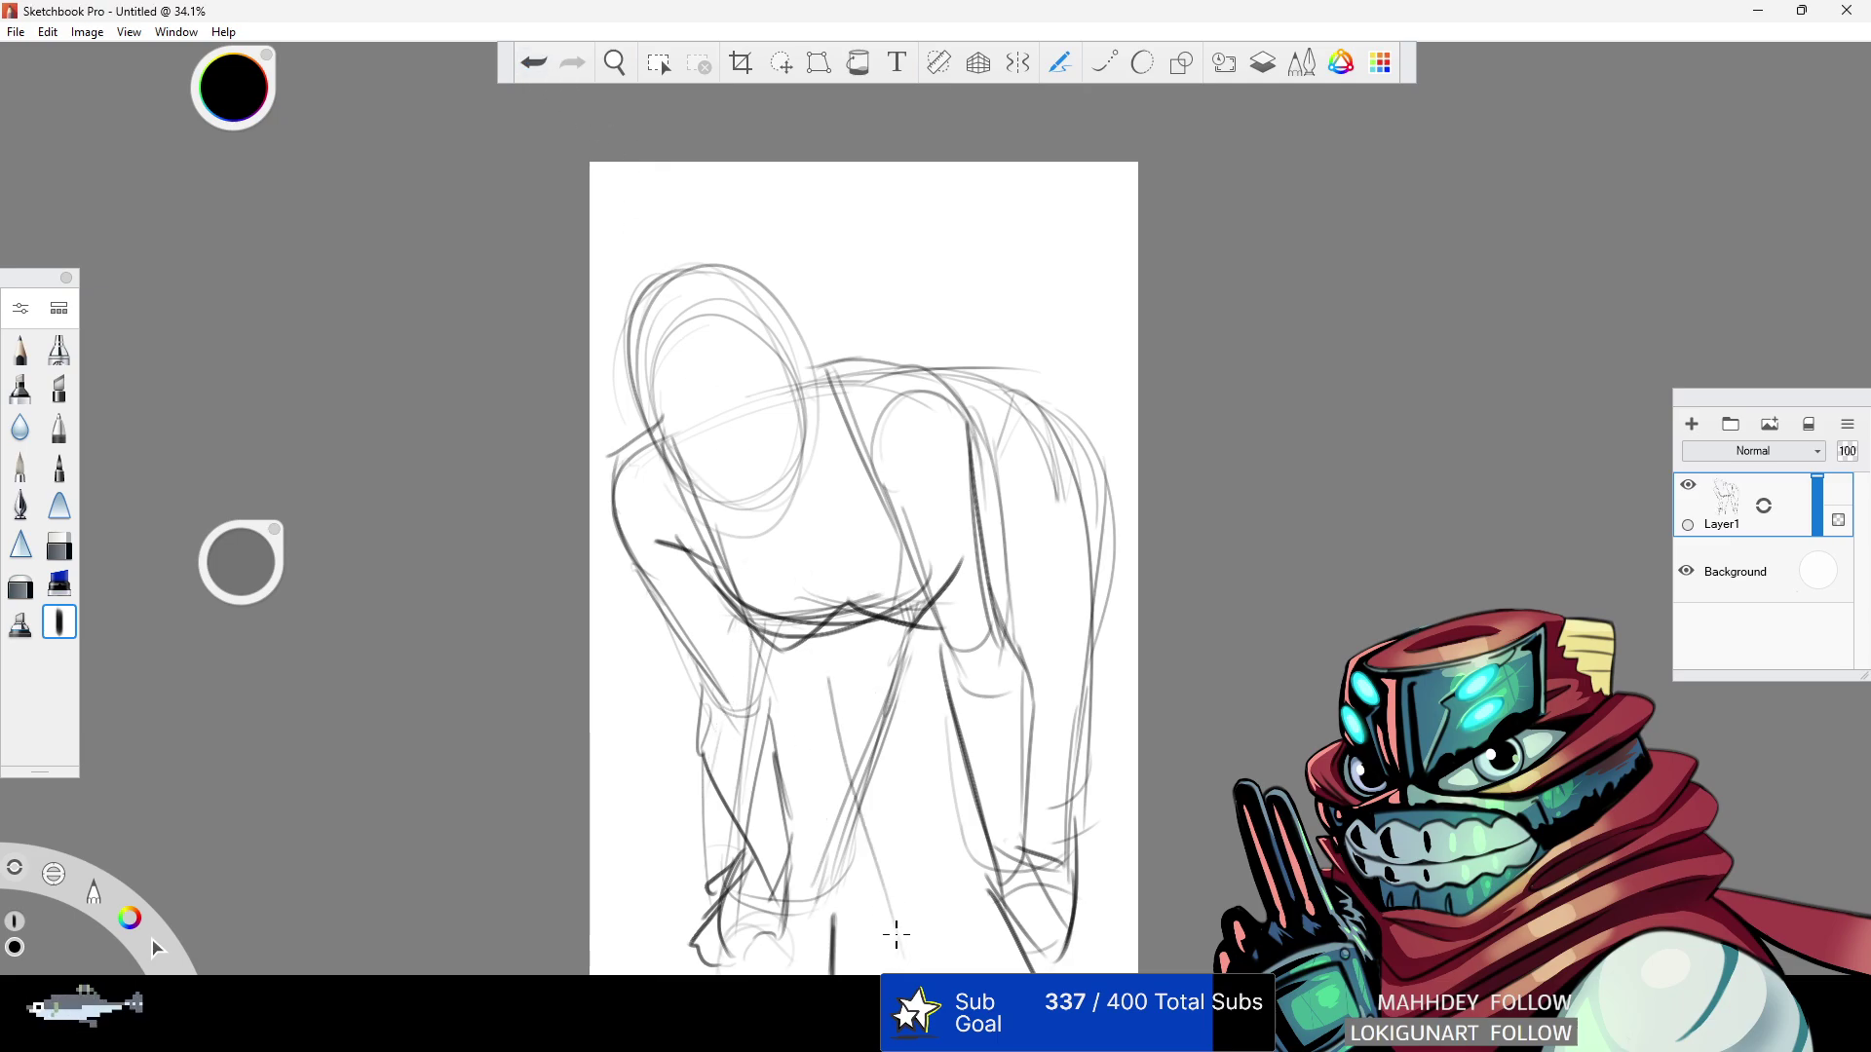
left_click_drag(862, 709, 969, 972)
mouse_move(868, 652)
left_mouse_down()
mouse_move(955, 762)
mouse_move(1122, 809)
left_mouse_up()
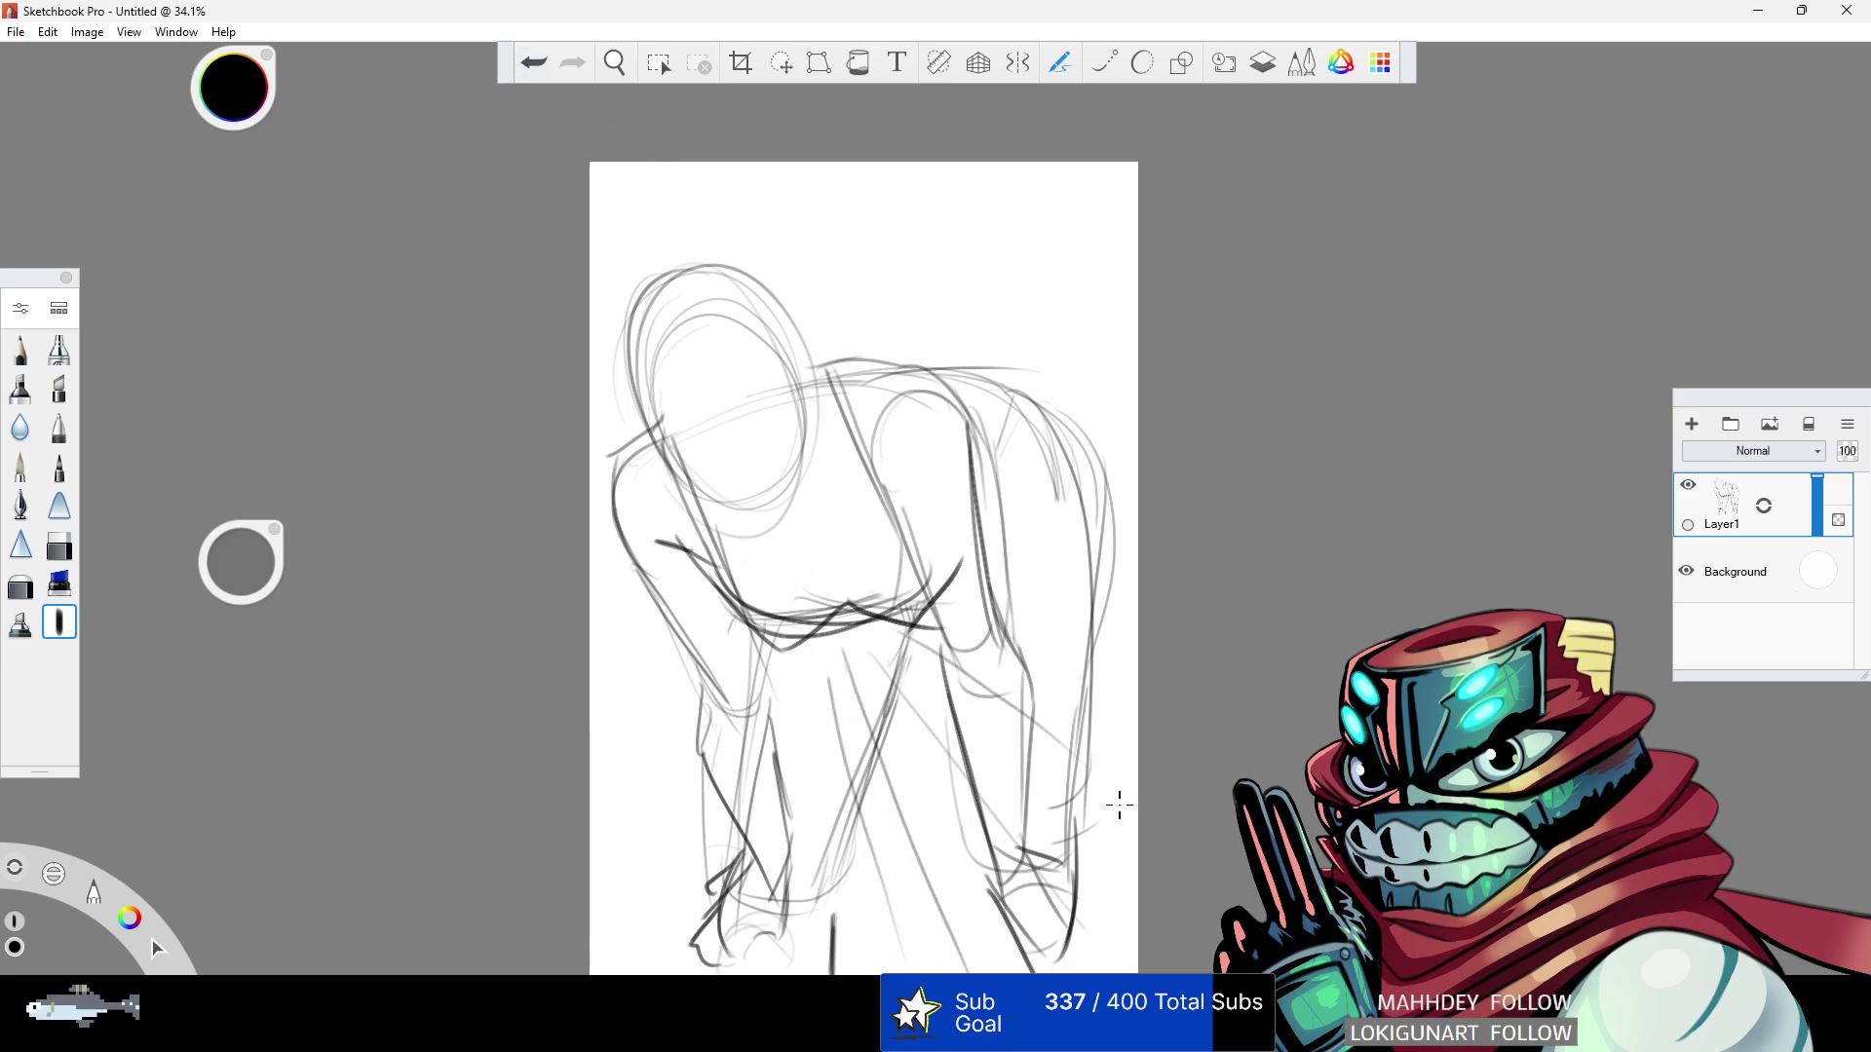
- Darken the upper back line, and add a vertical centre line and a short mouth line on the face
left_click_drag(934, 383, 1029, 385)
left_click_drag(960, 372, 782, 373)
mouse_move(664, 448)
left_mouse_down()
mouse_move(672, 284)
mouse_move(780, 328)
mouse_move(752, 477)
mouse_move(774, 404)
left_mouse_up()
left_click_drag(708, 462, 764, 444)
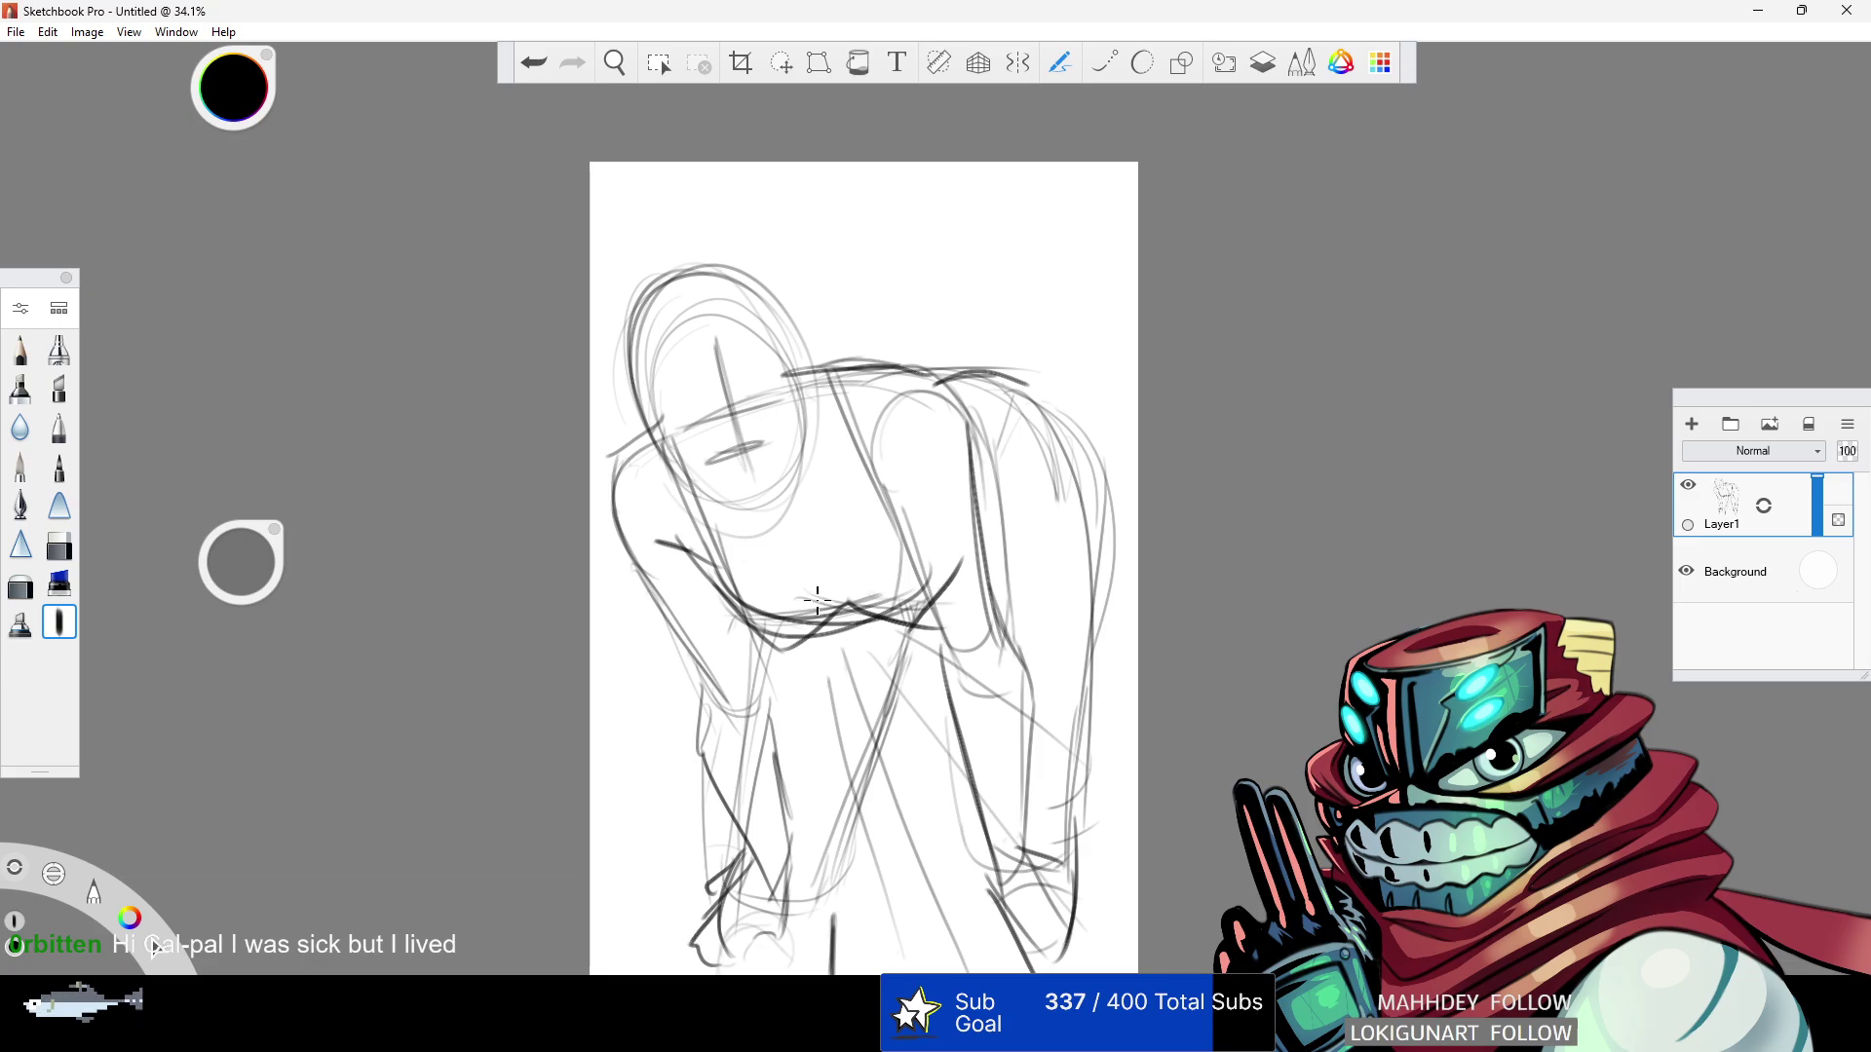
- Reinforce the bust line across the chest, and darken the right forearm and outer hip contours
mouse_move(702, 577)
left_mouse_down()
mouse_move(773, 643)
mouse_move(822, 604)
mouse_move(793, 588)
mouse_move(908, 624)
mouse_move(838, 596)
mouse_move(908, 615)
mouse_move(959, 560)
left_mouse_up()
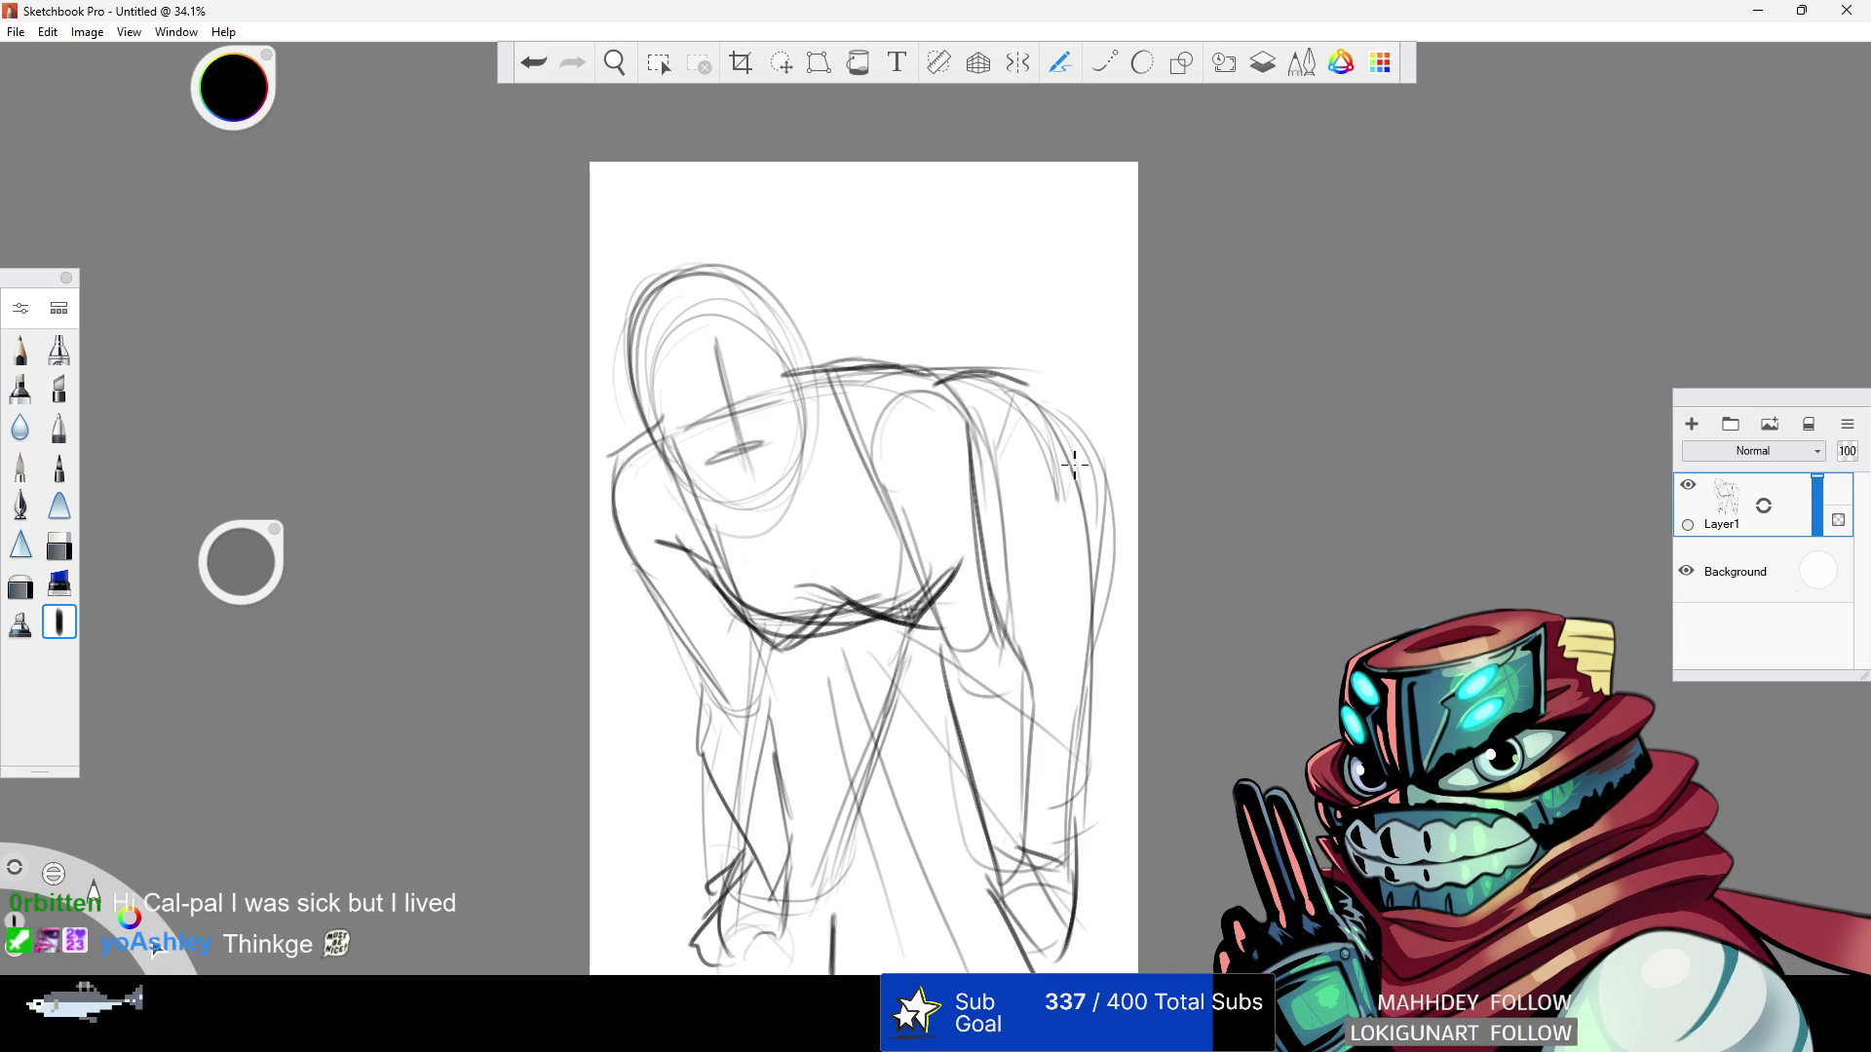
mouse_move(938, 388)
left_mouse_down()
mouse_move(1111, 605)
mouse_move(1066, 809)
mouse_move(1018, 894)
left_mouse_up()
left_click_drag(940, 638, 994, 829)
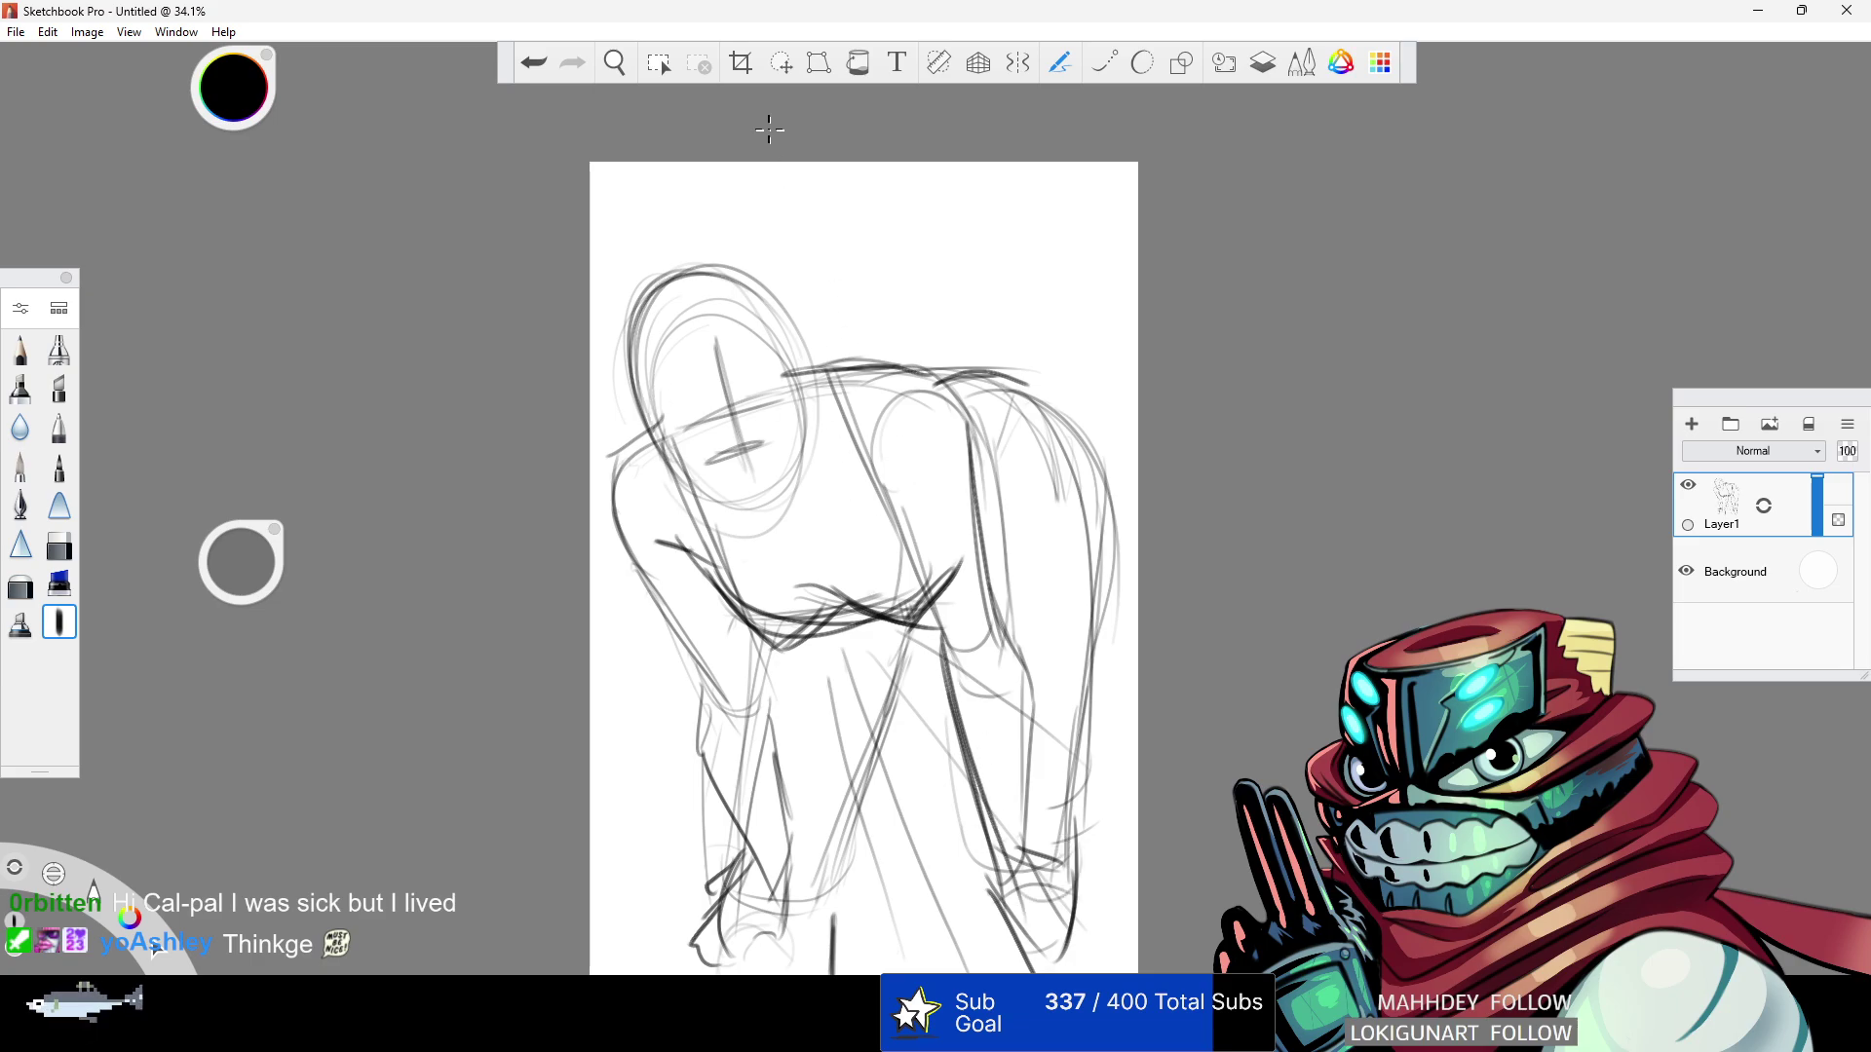
- Move the whole sketch slightly higher on the canvas
key("v")
left_click_drag(1086, 396, 1089, 359)
left_click(58, 621)
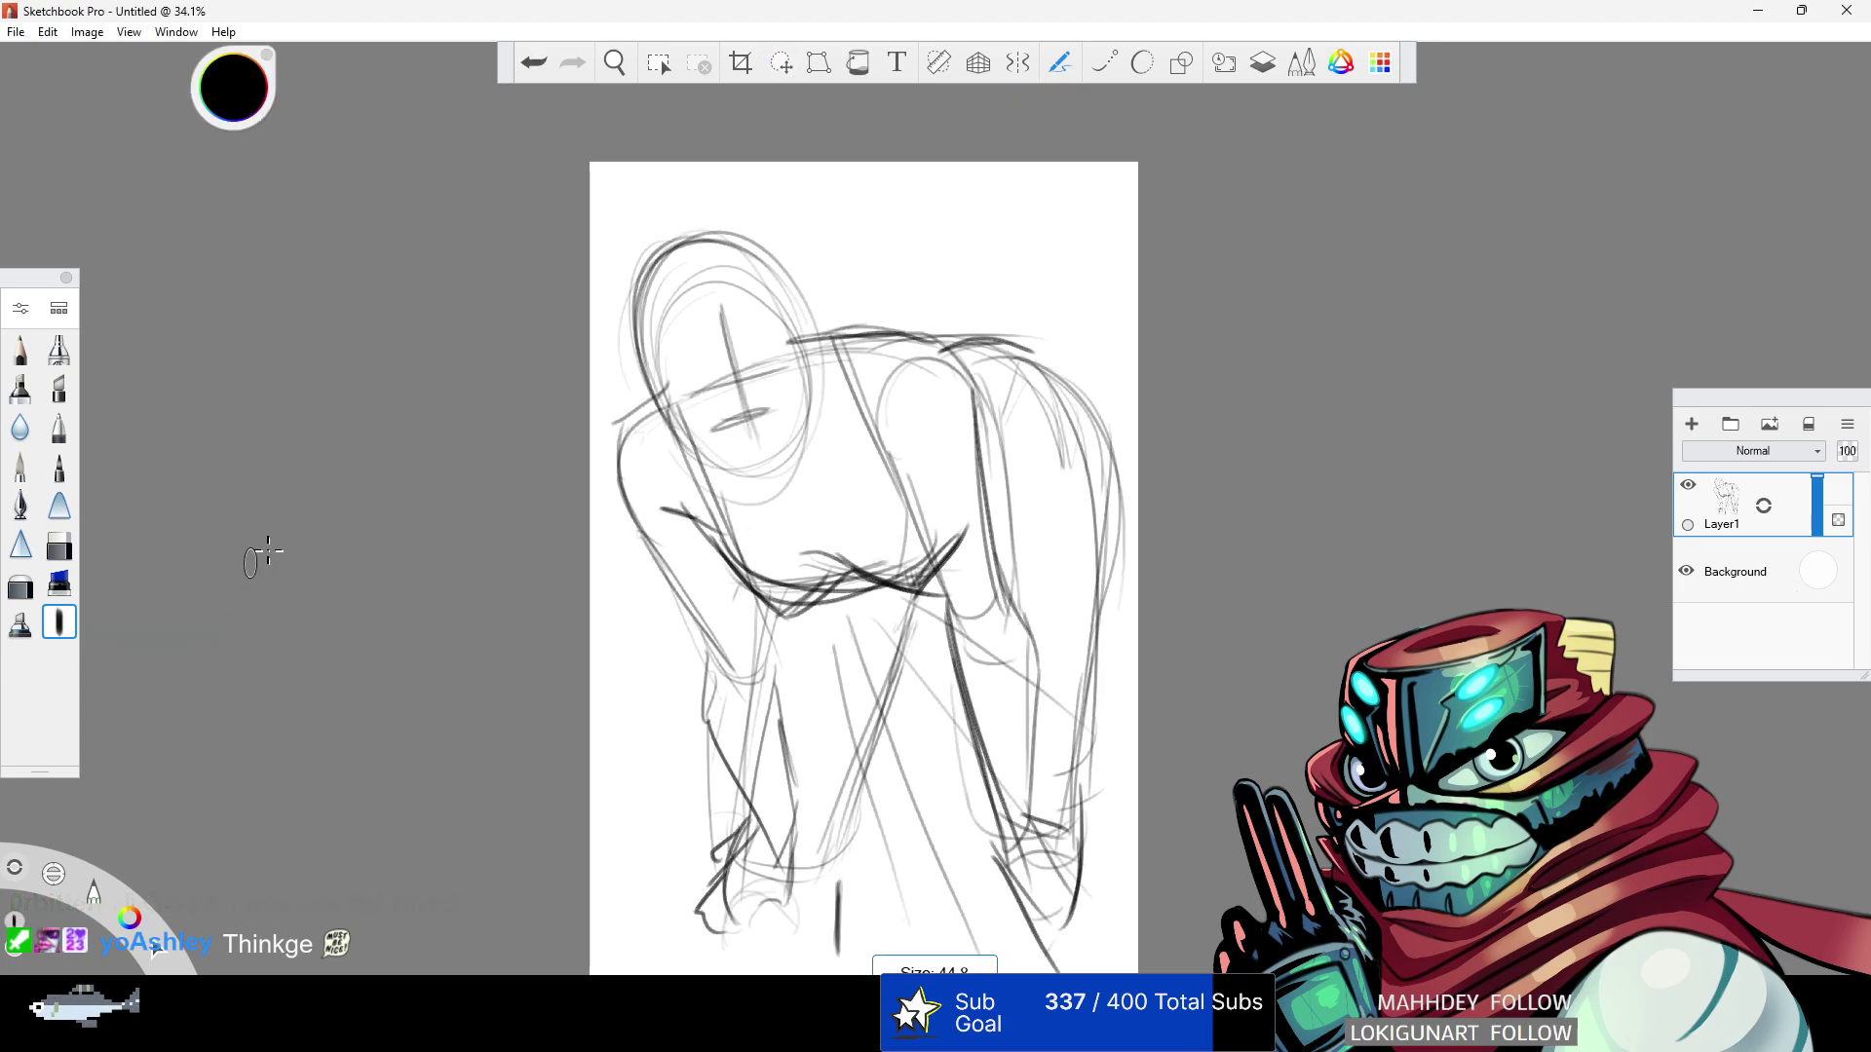
- Sketch the knees around both hands, and extend dark lower leg lines down to the page bottom
mouse_move(733, 867)
left_mouse_down()
mouse_move(751, 907)
mouse_move(752, 830)
left_mouse_up()
left_click_drag(748, 830, 836, 963)
left_click_drag(844, 817, 830, 975)
left_click_drag(852, 853, 837, 974)
left_click_drag(1007, 801, 1070, 972)
mouse_move(1009, 795)
left_mouse_down()
mouse_move(1031, 835)
mouse_move(1085, 749)
mouse_move(1109, 826)
left_mouse_up()
mouse_move(1079, 746)
left_mouse_down()
mouse_move(1116, 805)
mouse_move(1136, 969)
left_mouse_up()
left_click_drag(1118, 852, 1138, 927)
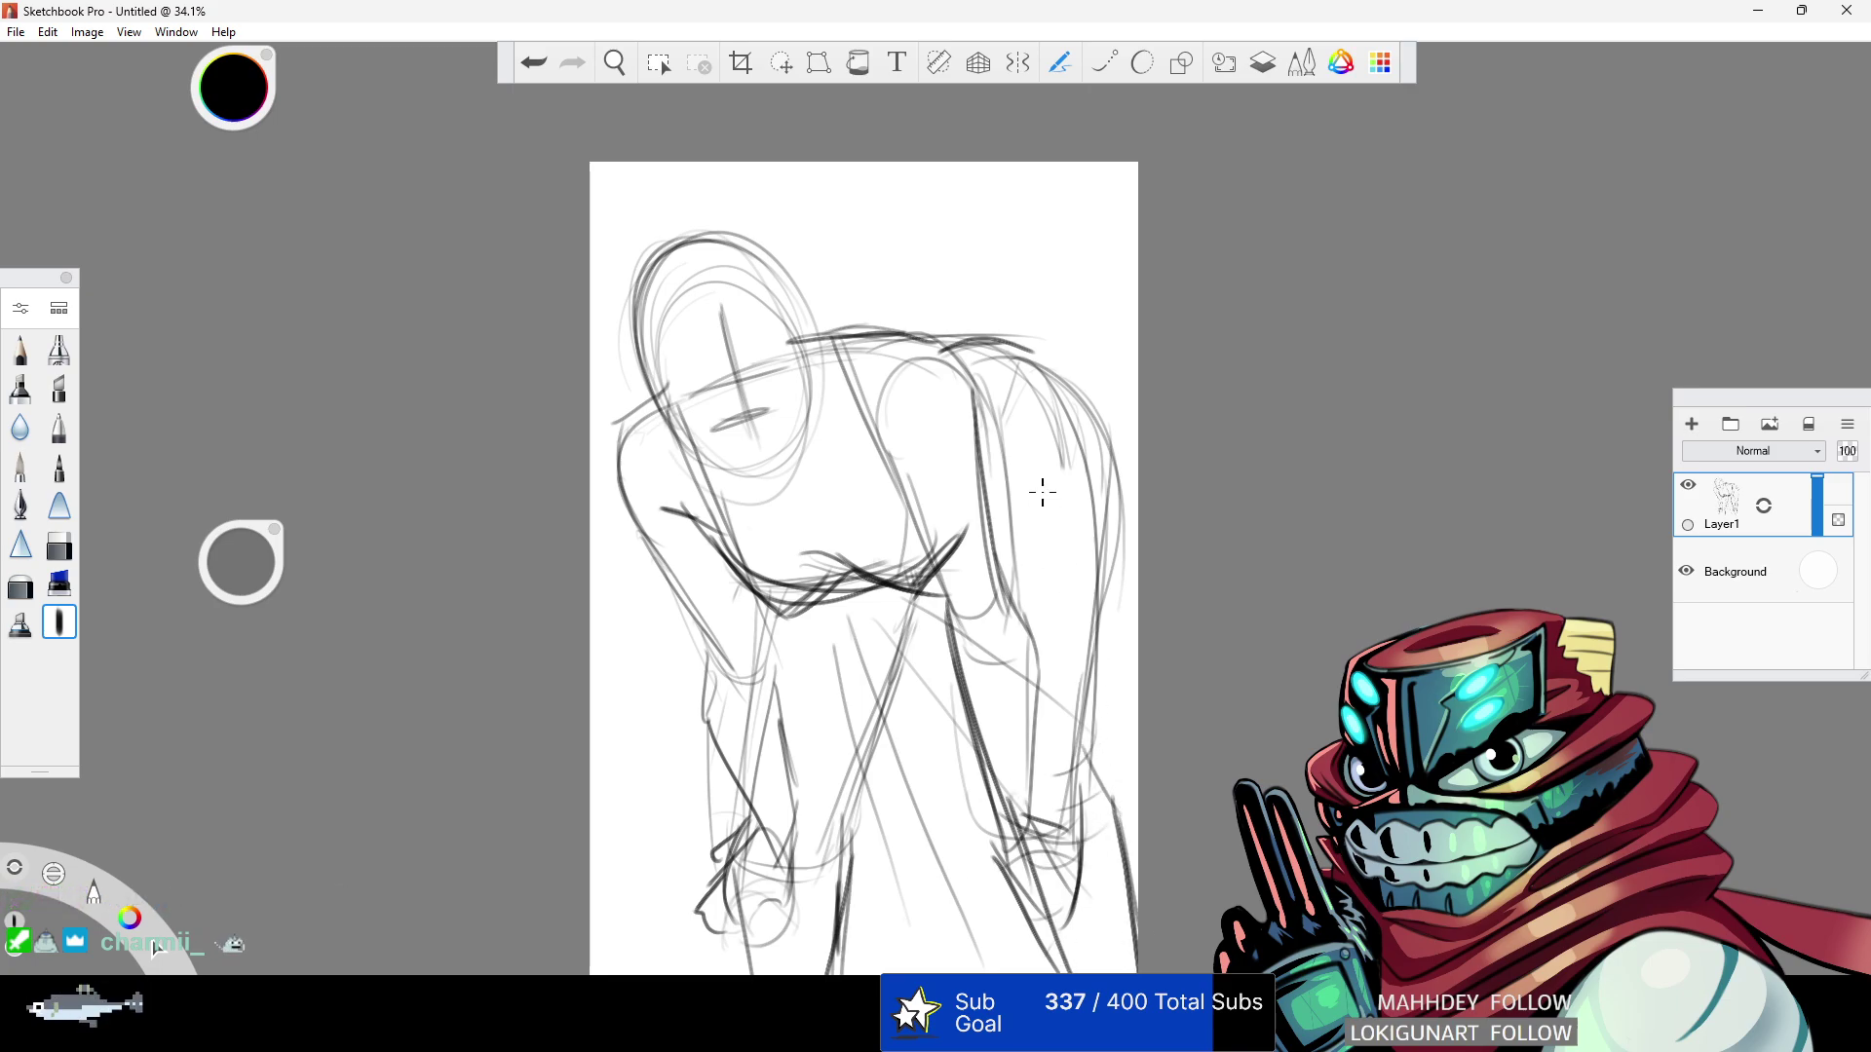
- Draw the tufted hairline on the forehead, and long straight hair falling along the head's left side to the shoulder
mouse_move(660, 400)
left_mouse_down()
mouse_move(720, 254)
mouse_move(760, 275)
left_mouse_up()
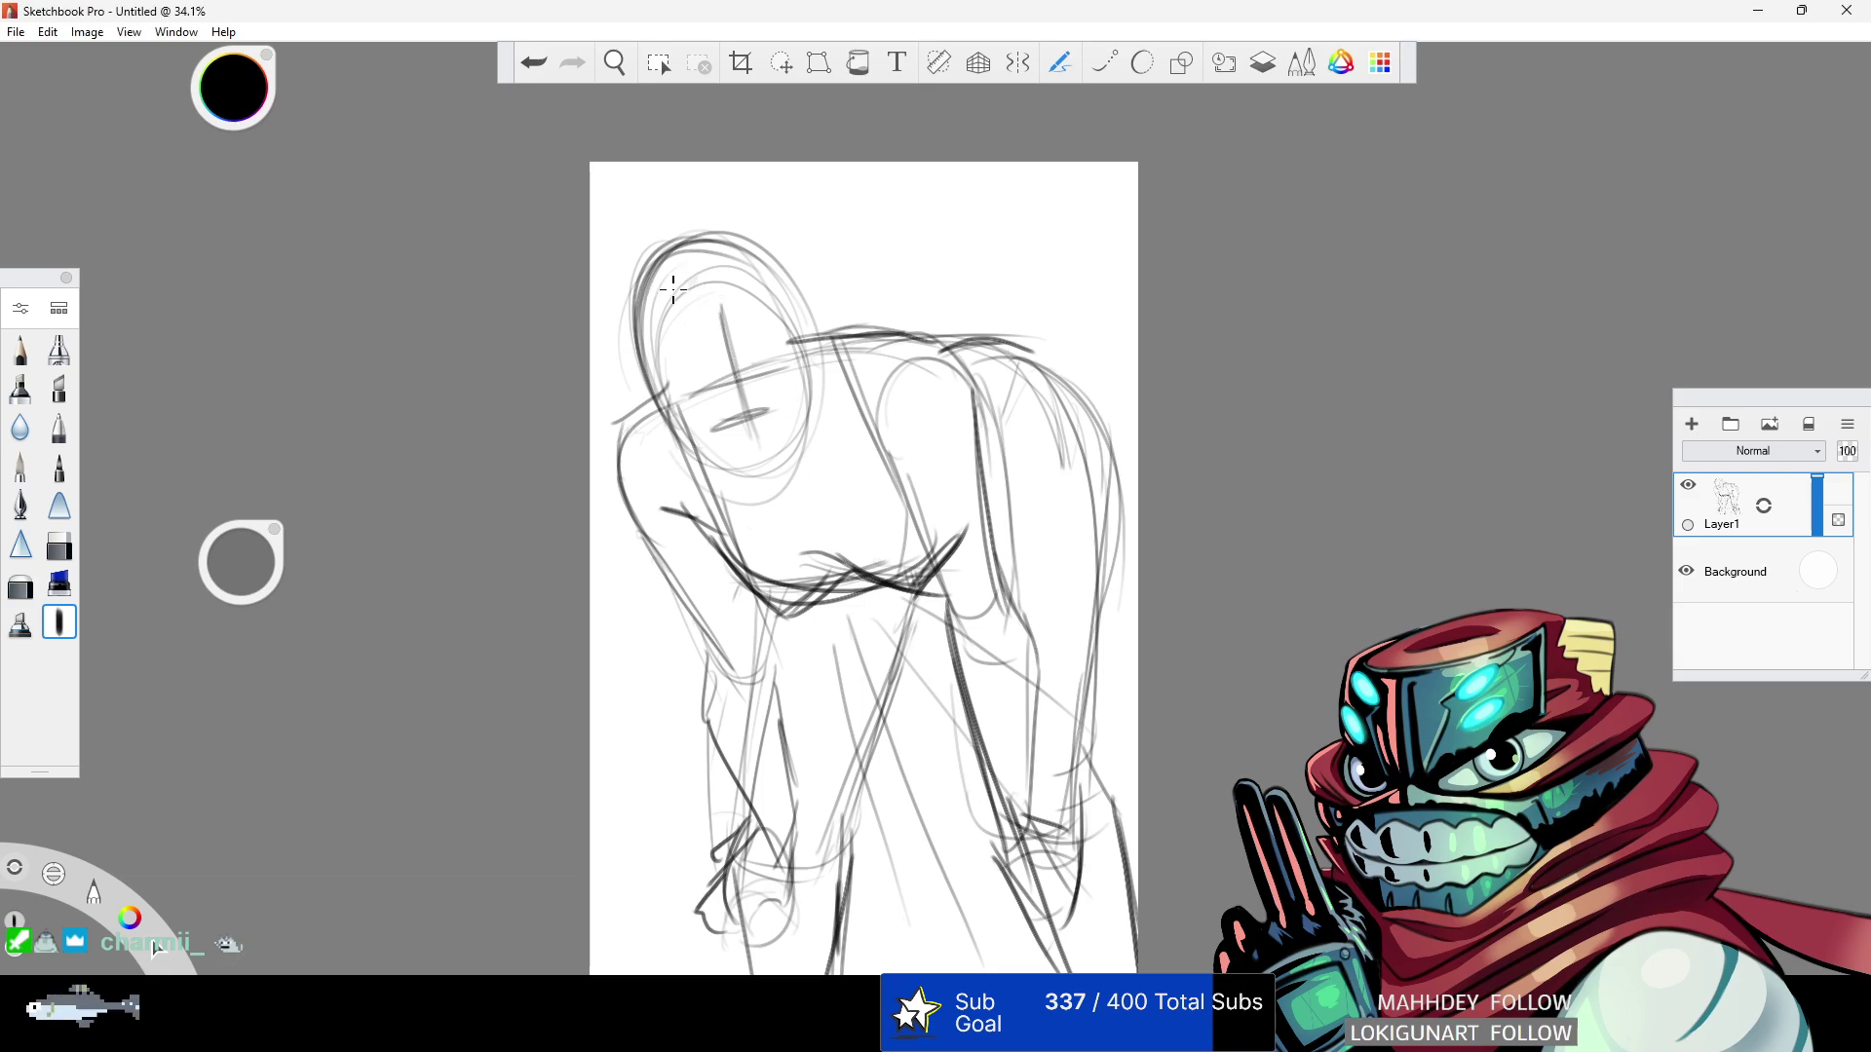
mouse_move(673, 290)
left_mouse_down()
mouse_move(723, 312)
mouse_move(758, 266)
left_mouse_up()
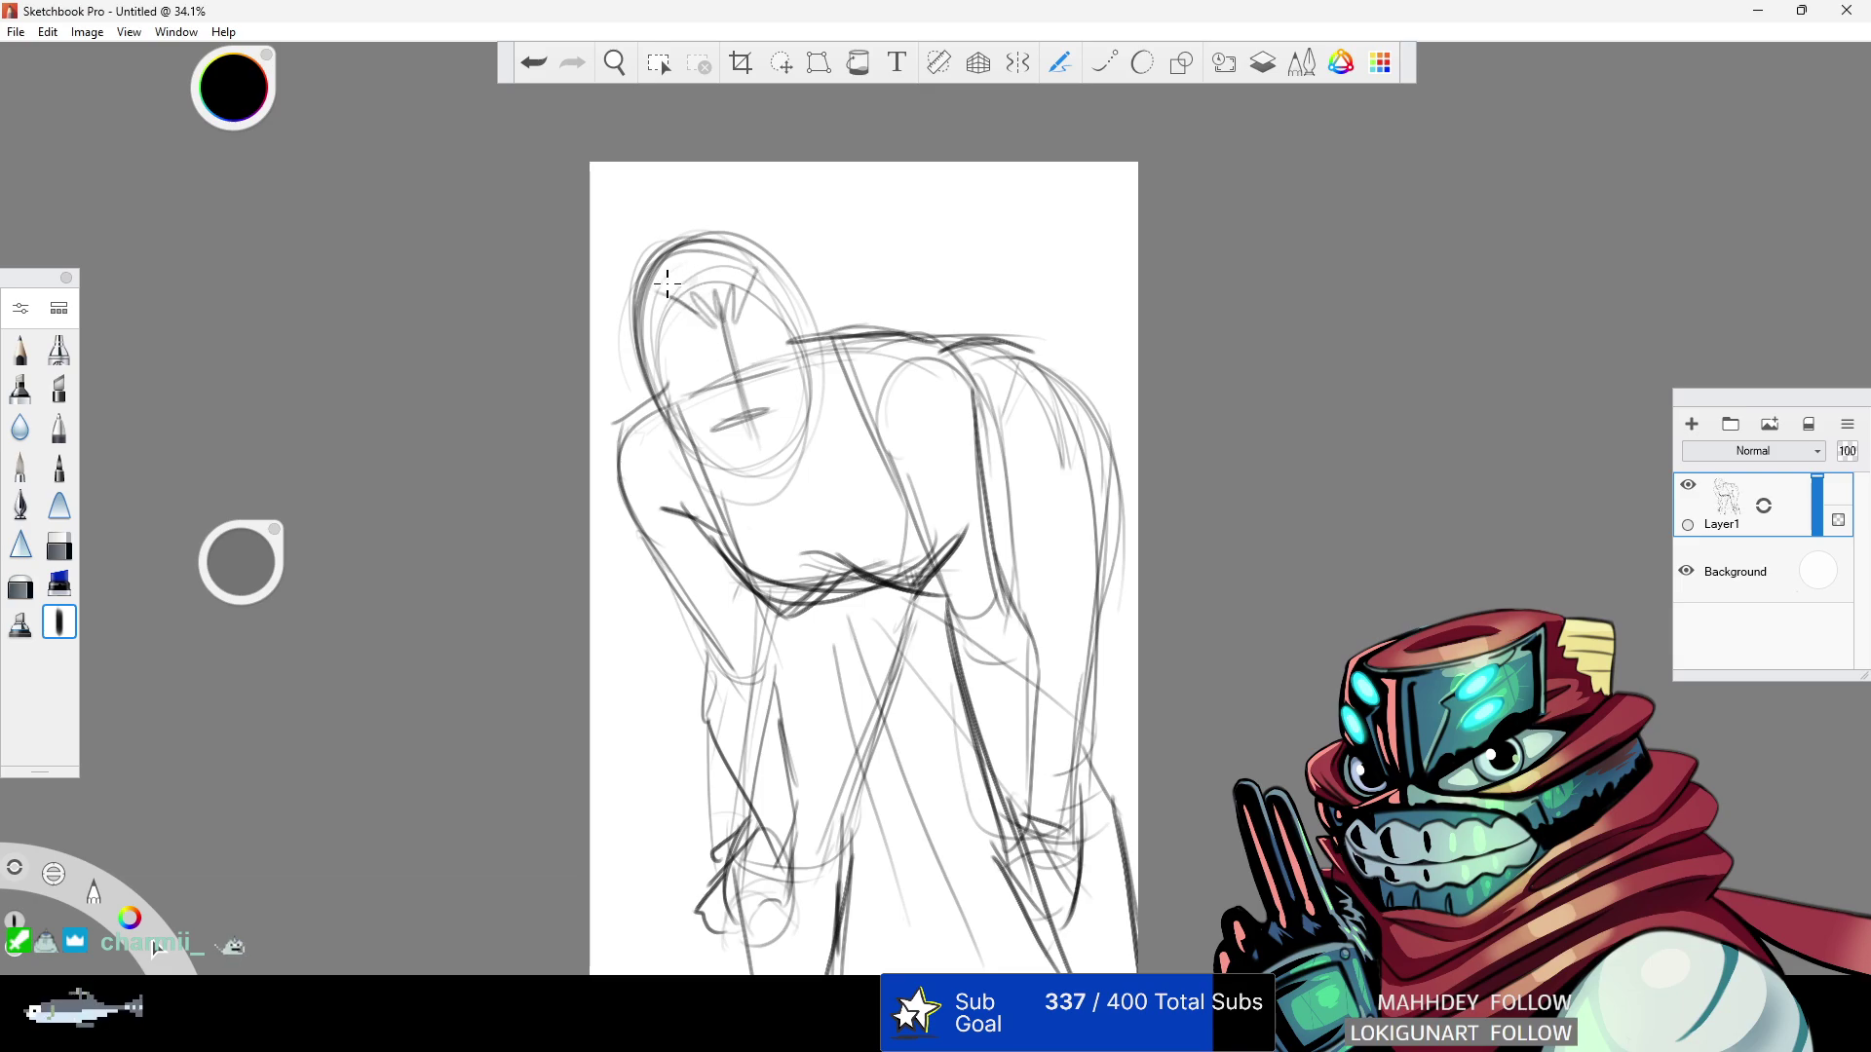
mouse_move(660, 310)
left_mouse_down()
mouse_move(763, 275)
mouse_move(681, 483)
left_mouse_up()
mouse_move(664, 256)
left_mouse_down()
mouse_move(674, 438)
mouse_move(591, 314)
mouse_move(667, 497)
left_mouse_up()
left_click_drag(620, 346, 682, 513)
left_click_drag(671, 395, 685, 507)
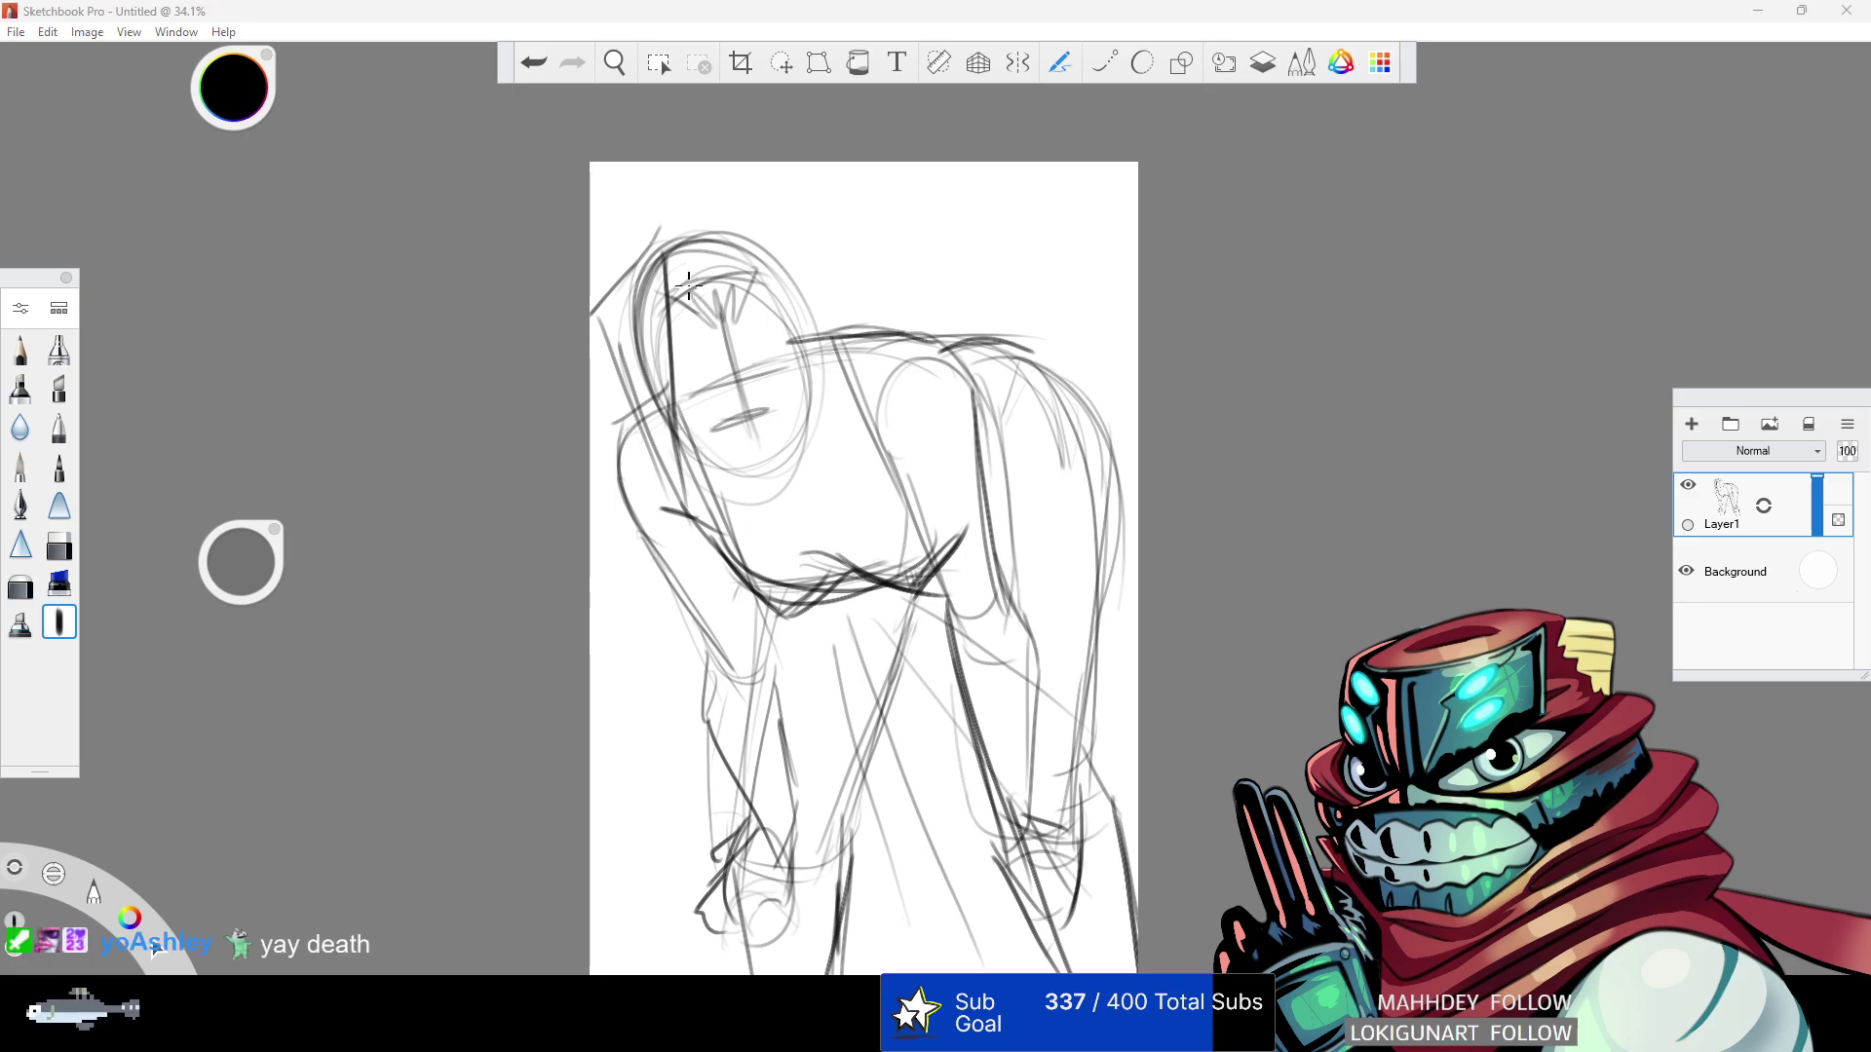
left_click_drag(611, 322, 682, 507)
mouse_move(674, 411)
left_mouse_down()
mouse_move(684, 487)
mouse_move(673, 413)
left_mouse_up()
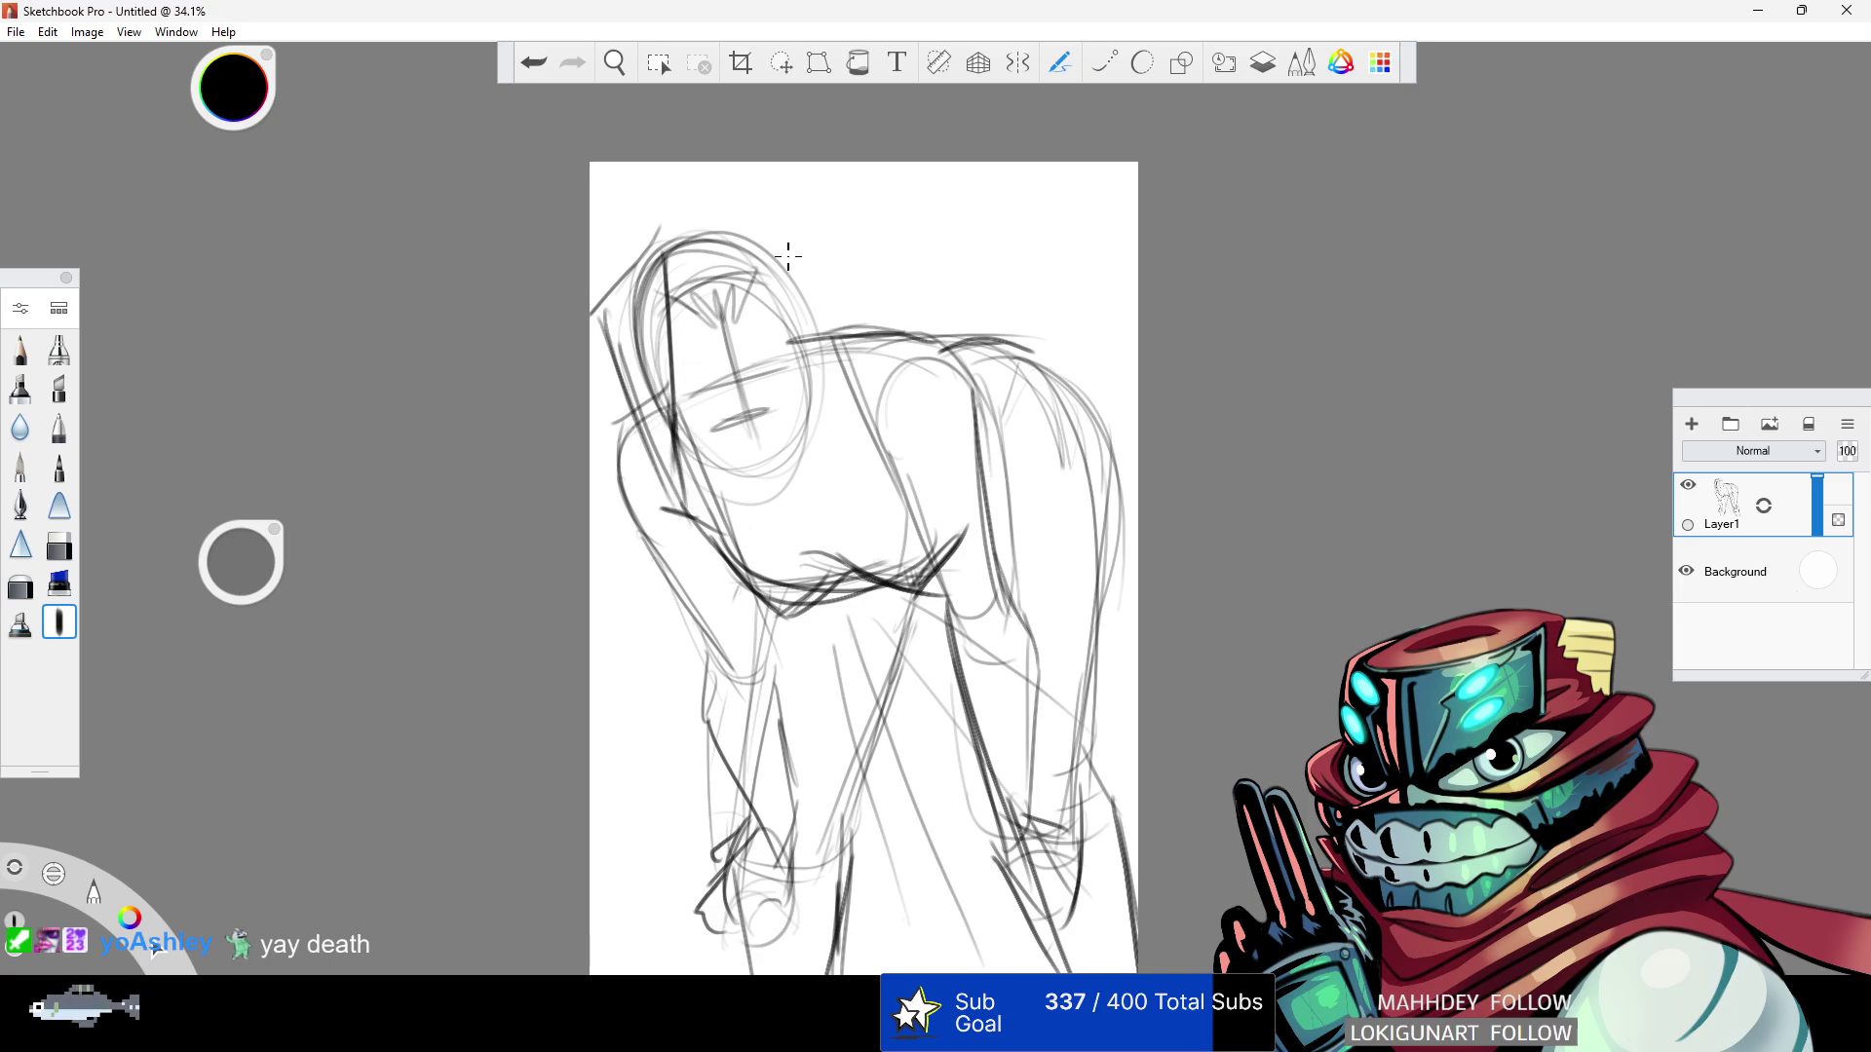
- Draw the hair falling down the head's right side, and an angular outer hair contour over the top
mouse_move(640, 300)
left_mouse_down()
mouse_move(752, 219)
mouse_move(785, 363)
left_mouse_up()
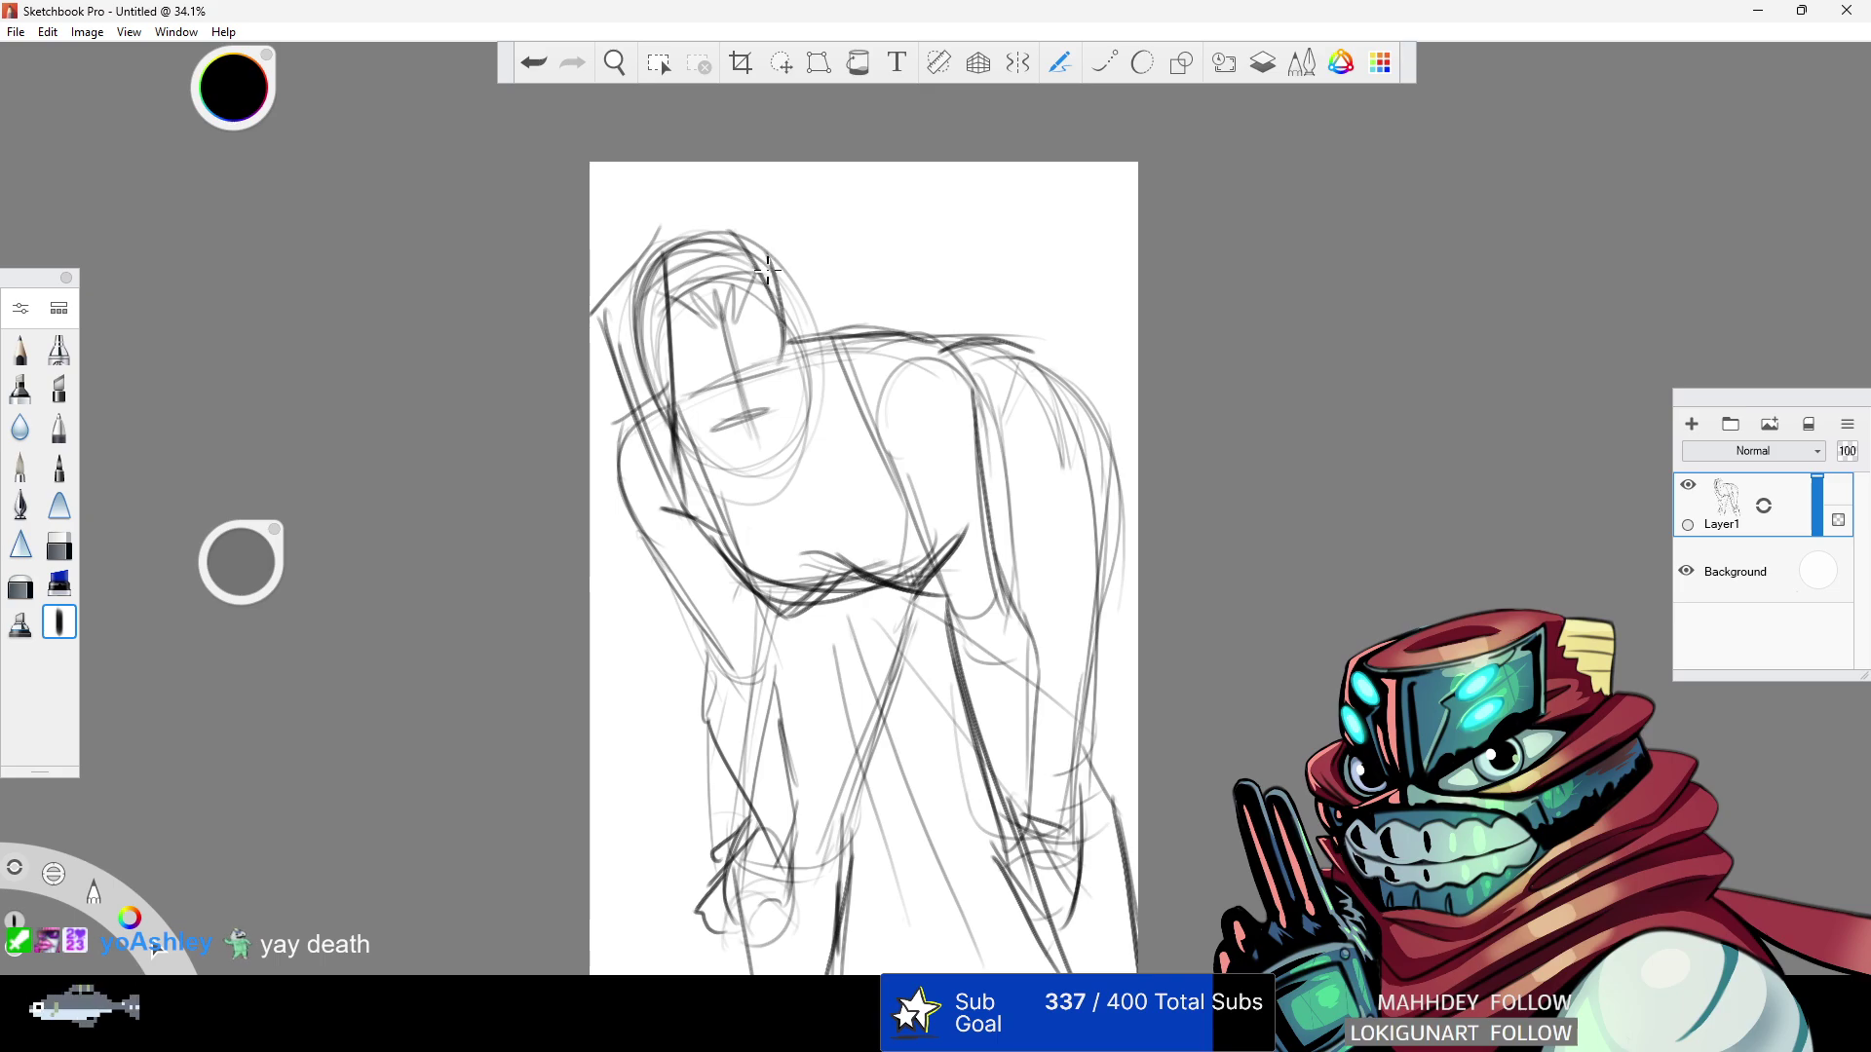
left_click_drag(780, 277, 824, 487)
left_click(534, 62)
mouse_move(768, 258)
left_mouse_down()
mouse_move(794, 485)
mouse_move(831, 390)
mouse_move(807, 352)
mouse_move(815, 265)
mouse_move(827, 482)
left_mouse_up()
mouse_move(831, 265)
left_mouse_down()
mouse_move(723, 213)
mouse_move(690, 231)
left_mouse_up()
left_click_drag(661, 222, 591, 300)
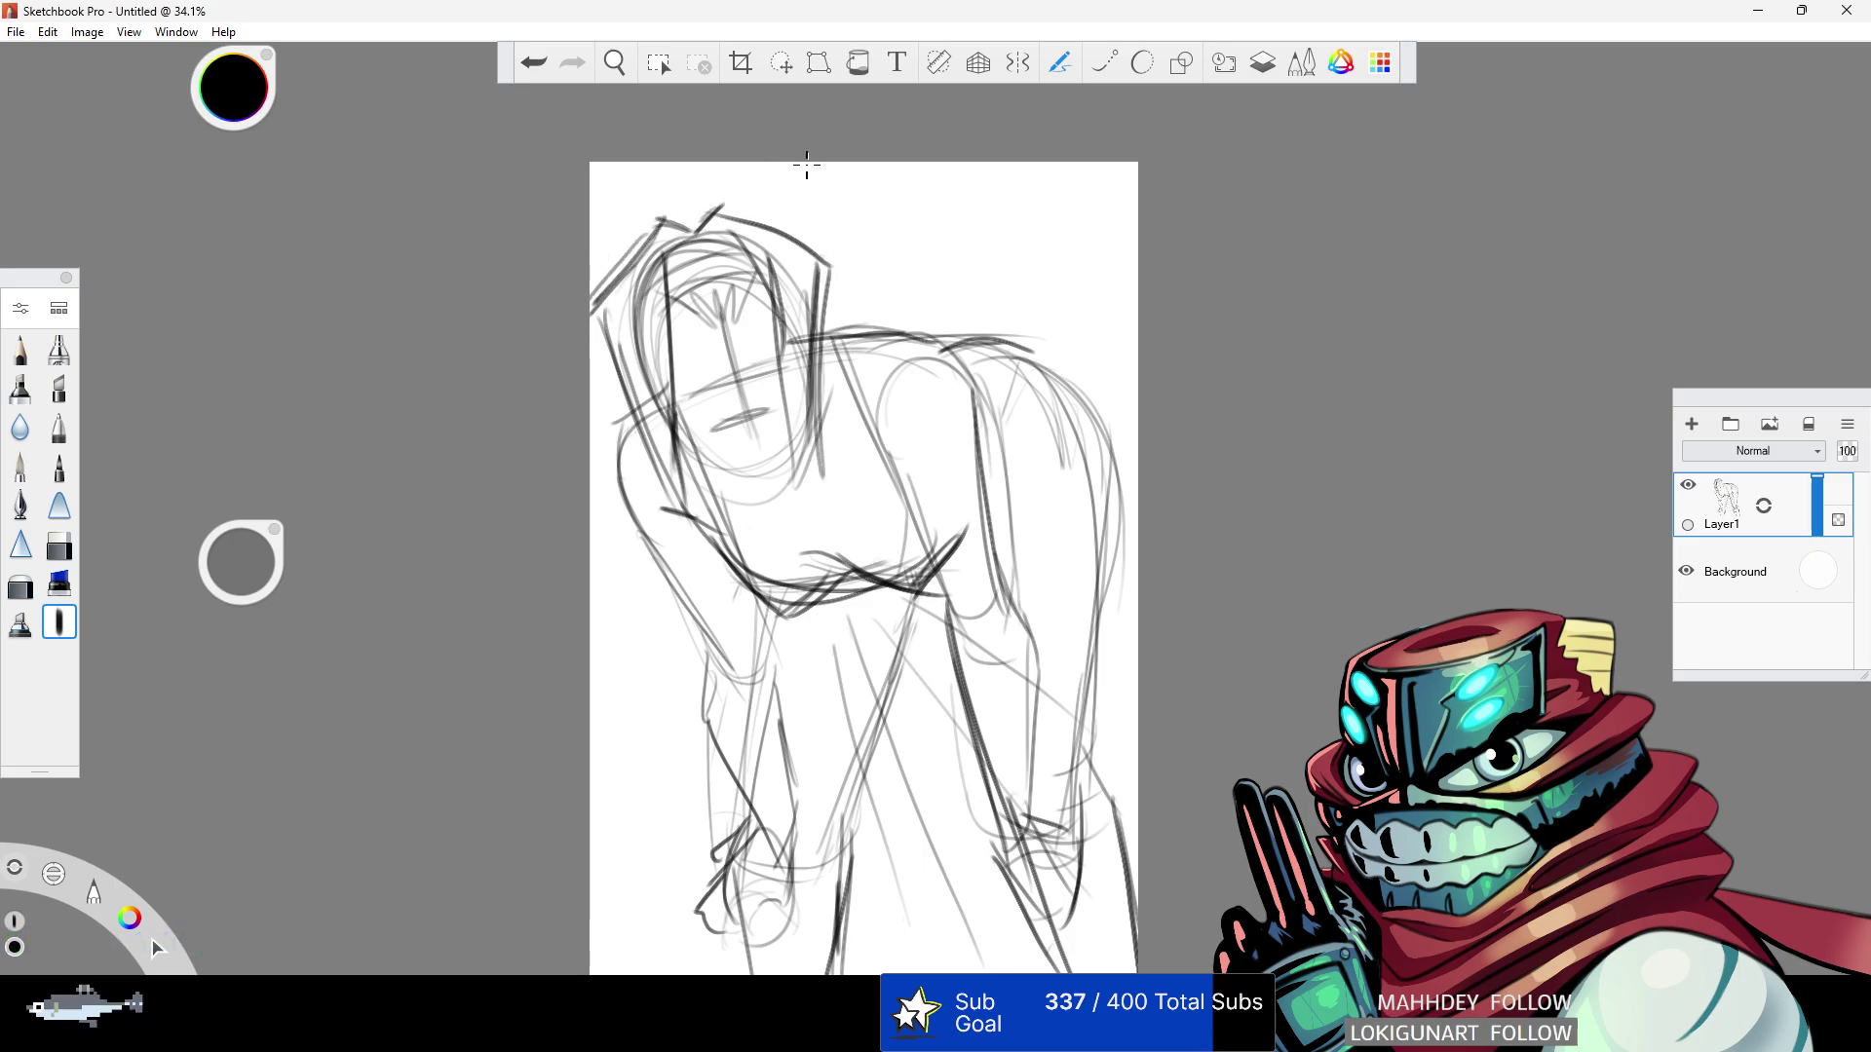
- Define a pointed jaw and chin, darken the right shoulder and bust edge, and refine the mouth
mouse_move(678, 426)
left_mouse_down()
mouse_move(698, 458)
mouse_move(760, 481)
mouse_move(889, 341)
mouse_move(975, 409)
left_mouse_up()
mouse_move(709, 534)
left_mouse_down()
mouse_move(801, 619)
mouse_move(855, 567)
left_mouse_up()
mouse_move(729, 436)
left_mouse_down()
mouse_move(792, 426)
mouse_move(738, 444)
left_mouse_up()
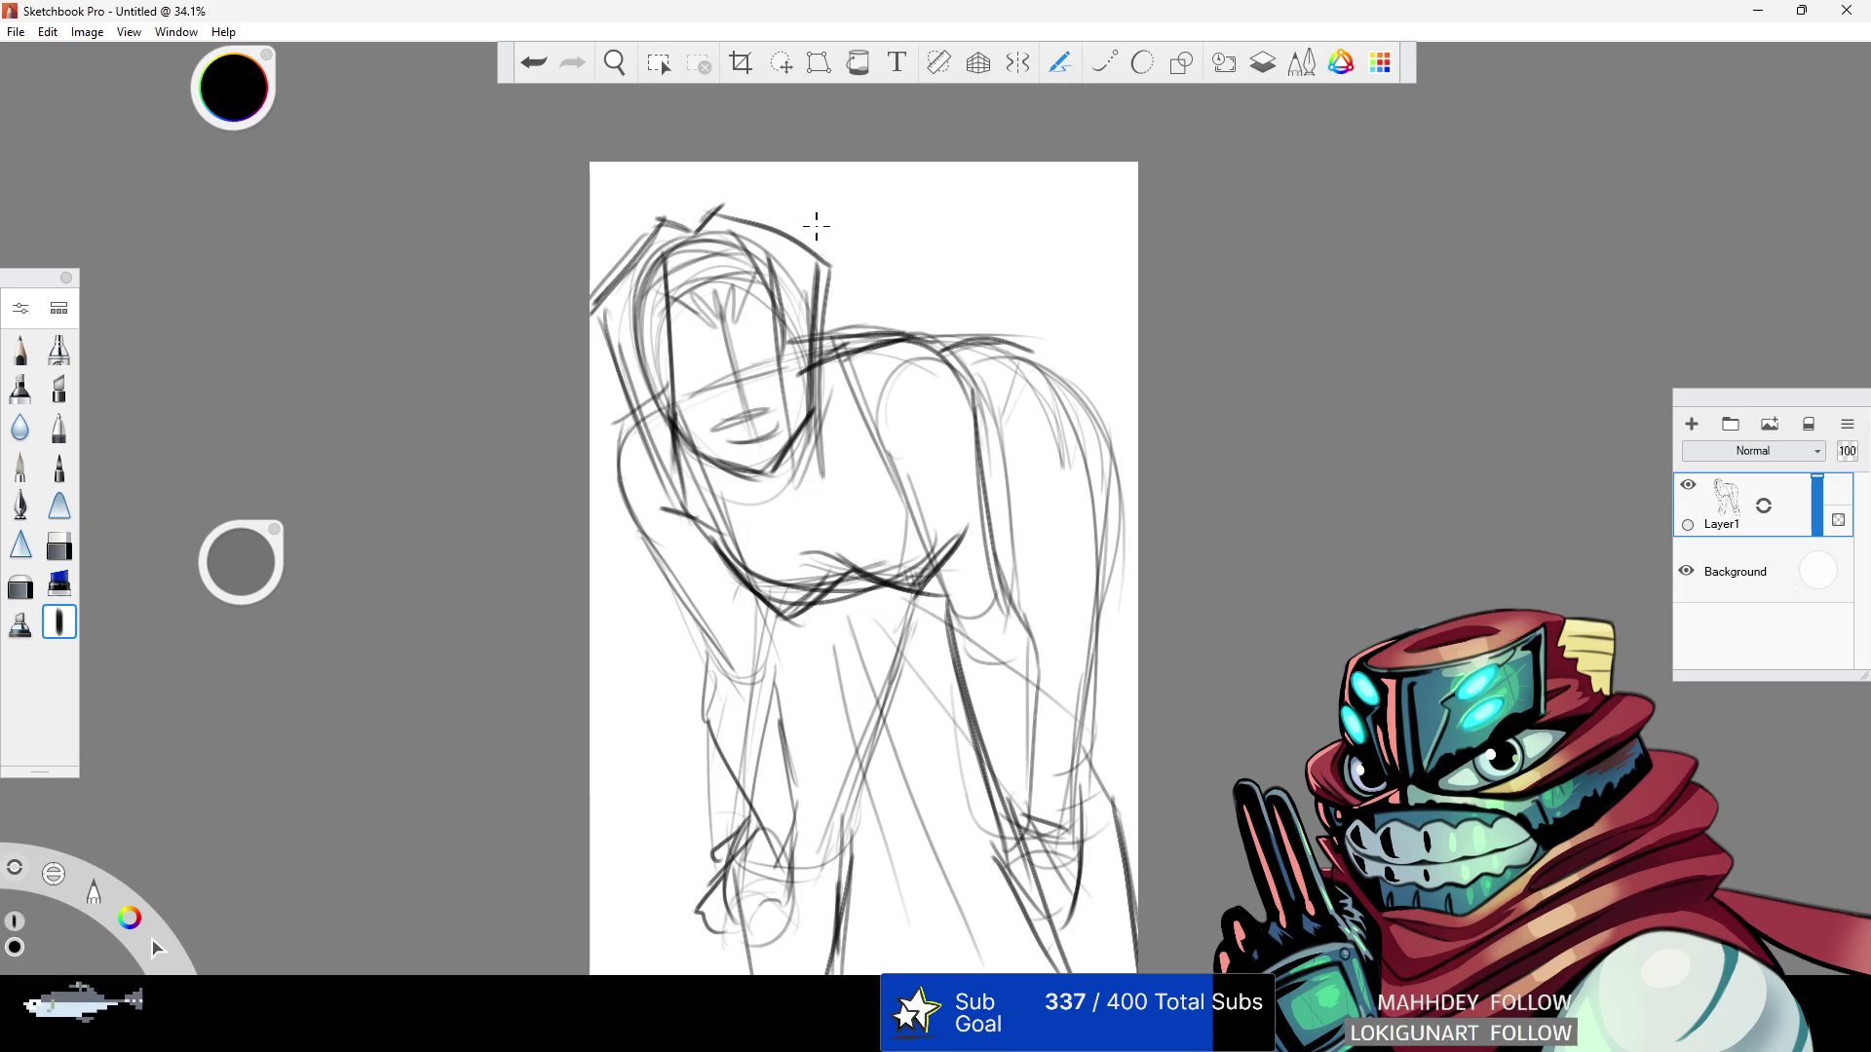
- Darken the left arm's outer contour, and erase the rough left hand
mouse_move(624, 479)
left_mouse_down()
mouse_move(720, 667)
mouse_move(705, 698)
mouse_move(765, 820)
mouse_move(733, 820)
mouse_move(799, 817)
mouse_move(702, 906)
mouse_move(712, 822)
mouse_move(782, 902)
left_mouse_up()
left_click(59, 545)
left_click(60, 622)
- Redraw the left forearm, wrist and knee with darker lines, and reinforce the torso's lower edge
left_click_drag(752, 613, 726, 881)
mouse_move(735, 830)
left_mouse_down()
mouse_move(821, 853)
mouse_move(748, 974)
left_mouse_up()
mouse_move(738, 862)
left_mouse_down()
mouse_move(785, 911)
mouse_move(824, 872)
left_mouse_up()
mouse_move(857, 820)
left_mouse_down()
mouse_move(836, 882)
mouse_move(844, 974)
left_mouse_up()
mouse_move(758, 811)
left_mouse_down()
mouse_move(784, 844)
mouse_move(723, 809)
mouse_move(726, 906)
mouse_move(789, 849)
mouse_move(785, 906)
left_mouse_up()
left_click_drag(765, 638, 790, 801)
left_click_drag(780, 604, 758, 719)
mouse_move(814, 614)
left_mouse_down()
mouse_move(921, 570)
mouse_move(973, 602)
left_mouse_up()
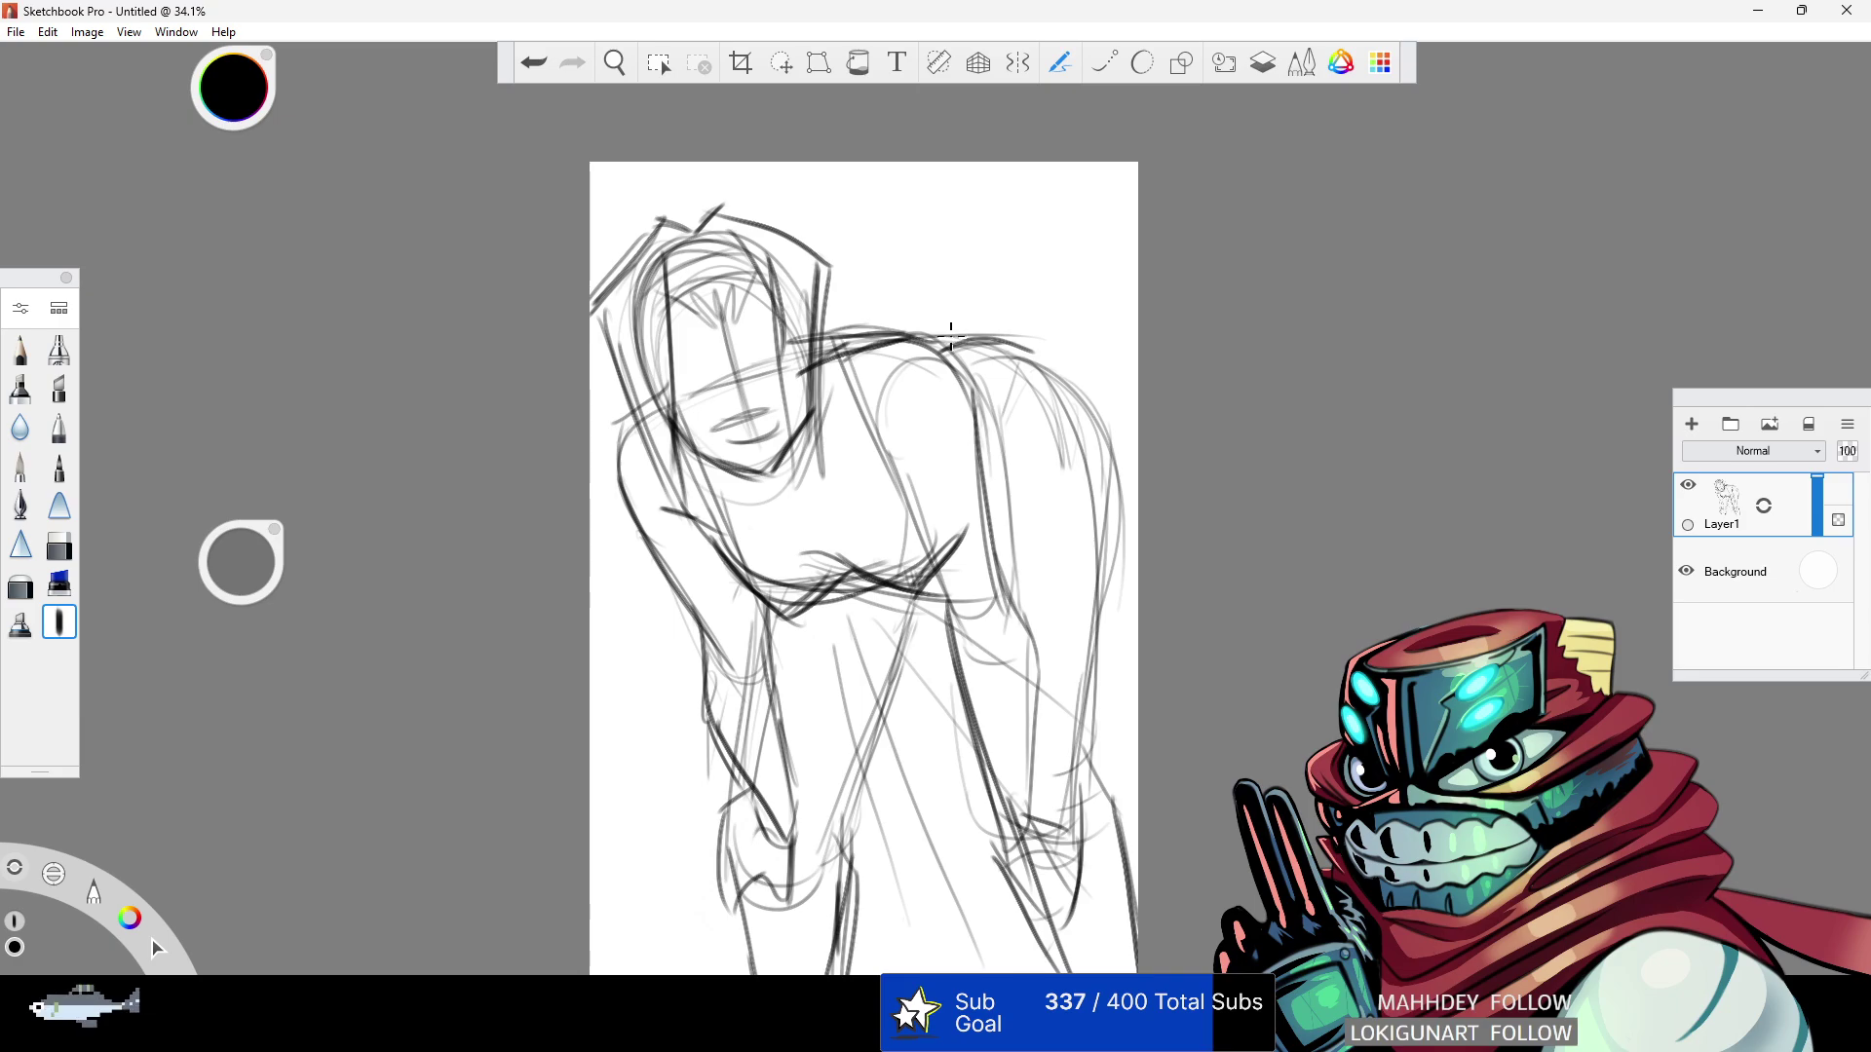
- Darken the back curve over the hip and down the outer thigh, and refine the face's centre line
left_click_drag(945, 336, 1126, 527)
left_click_drag(1106, 419, 1084, 765)
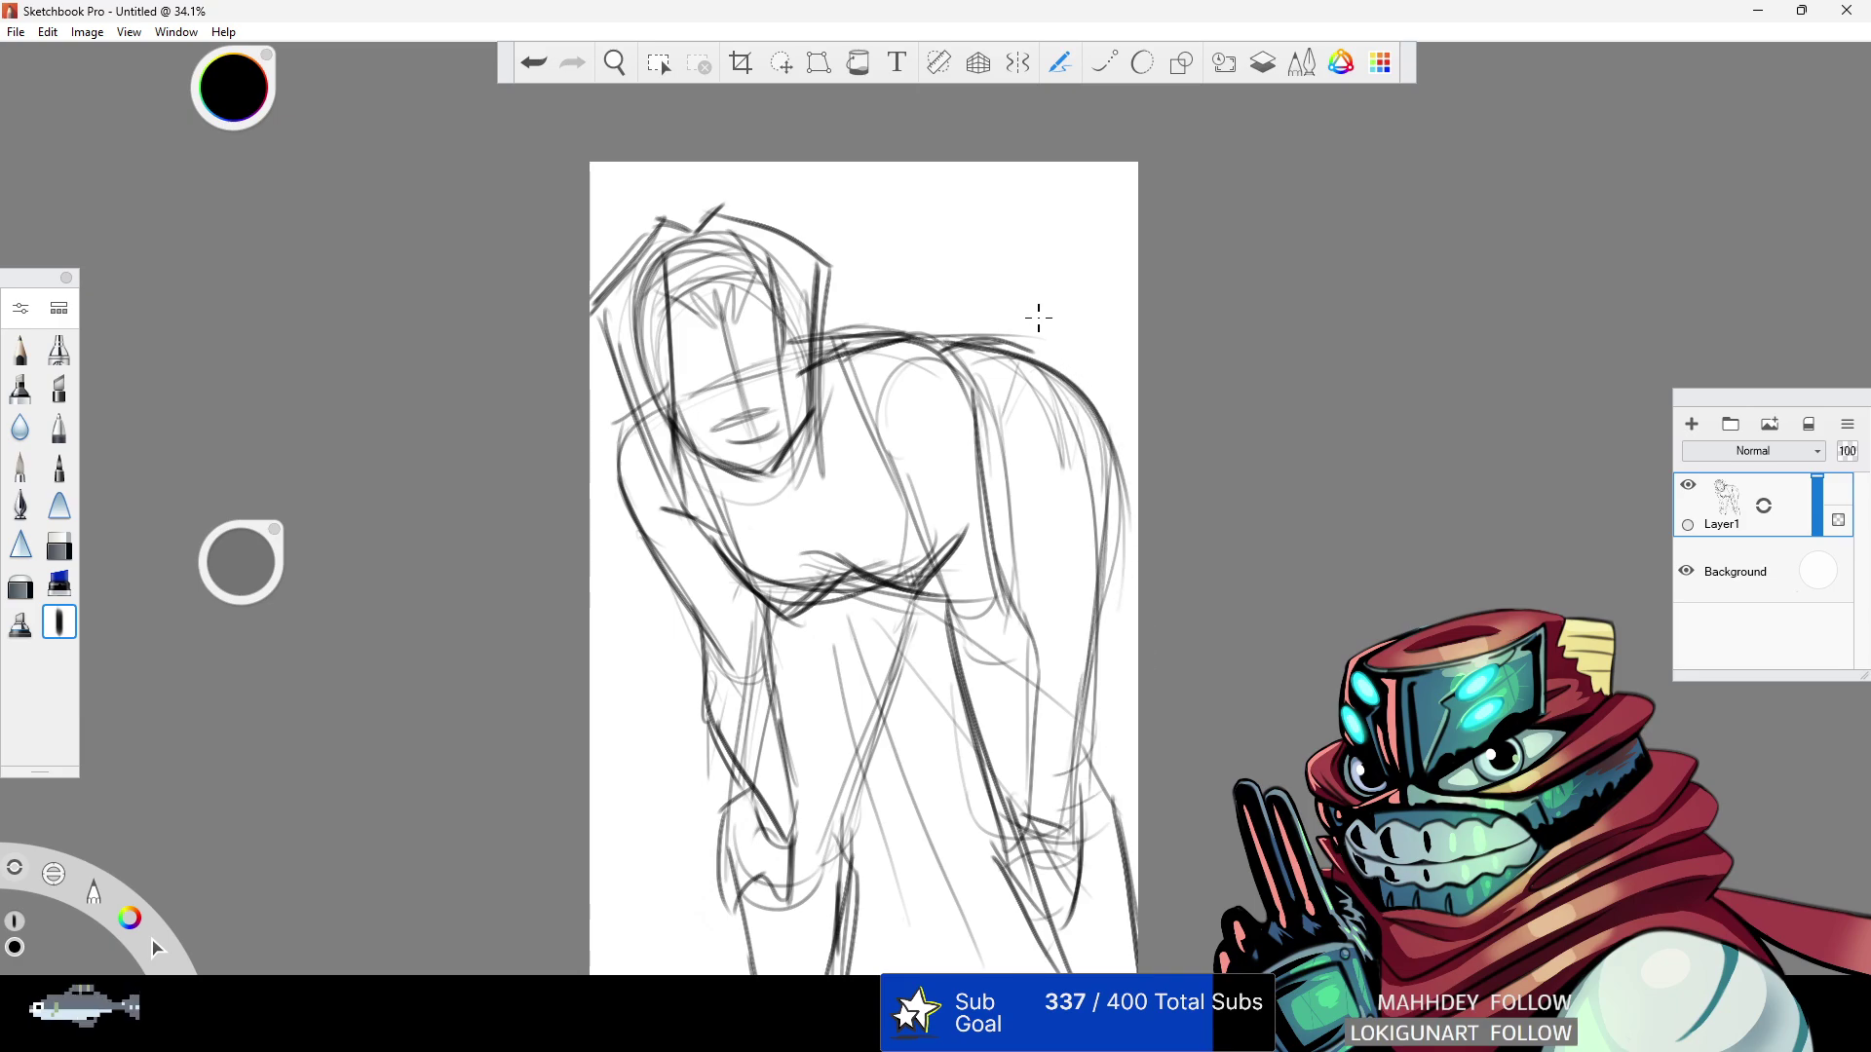
left_click_drag(738, 387, 746, 433)
left_click_drag(865, 402, 948, 424)
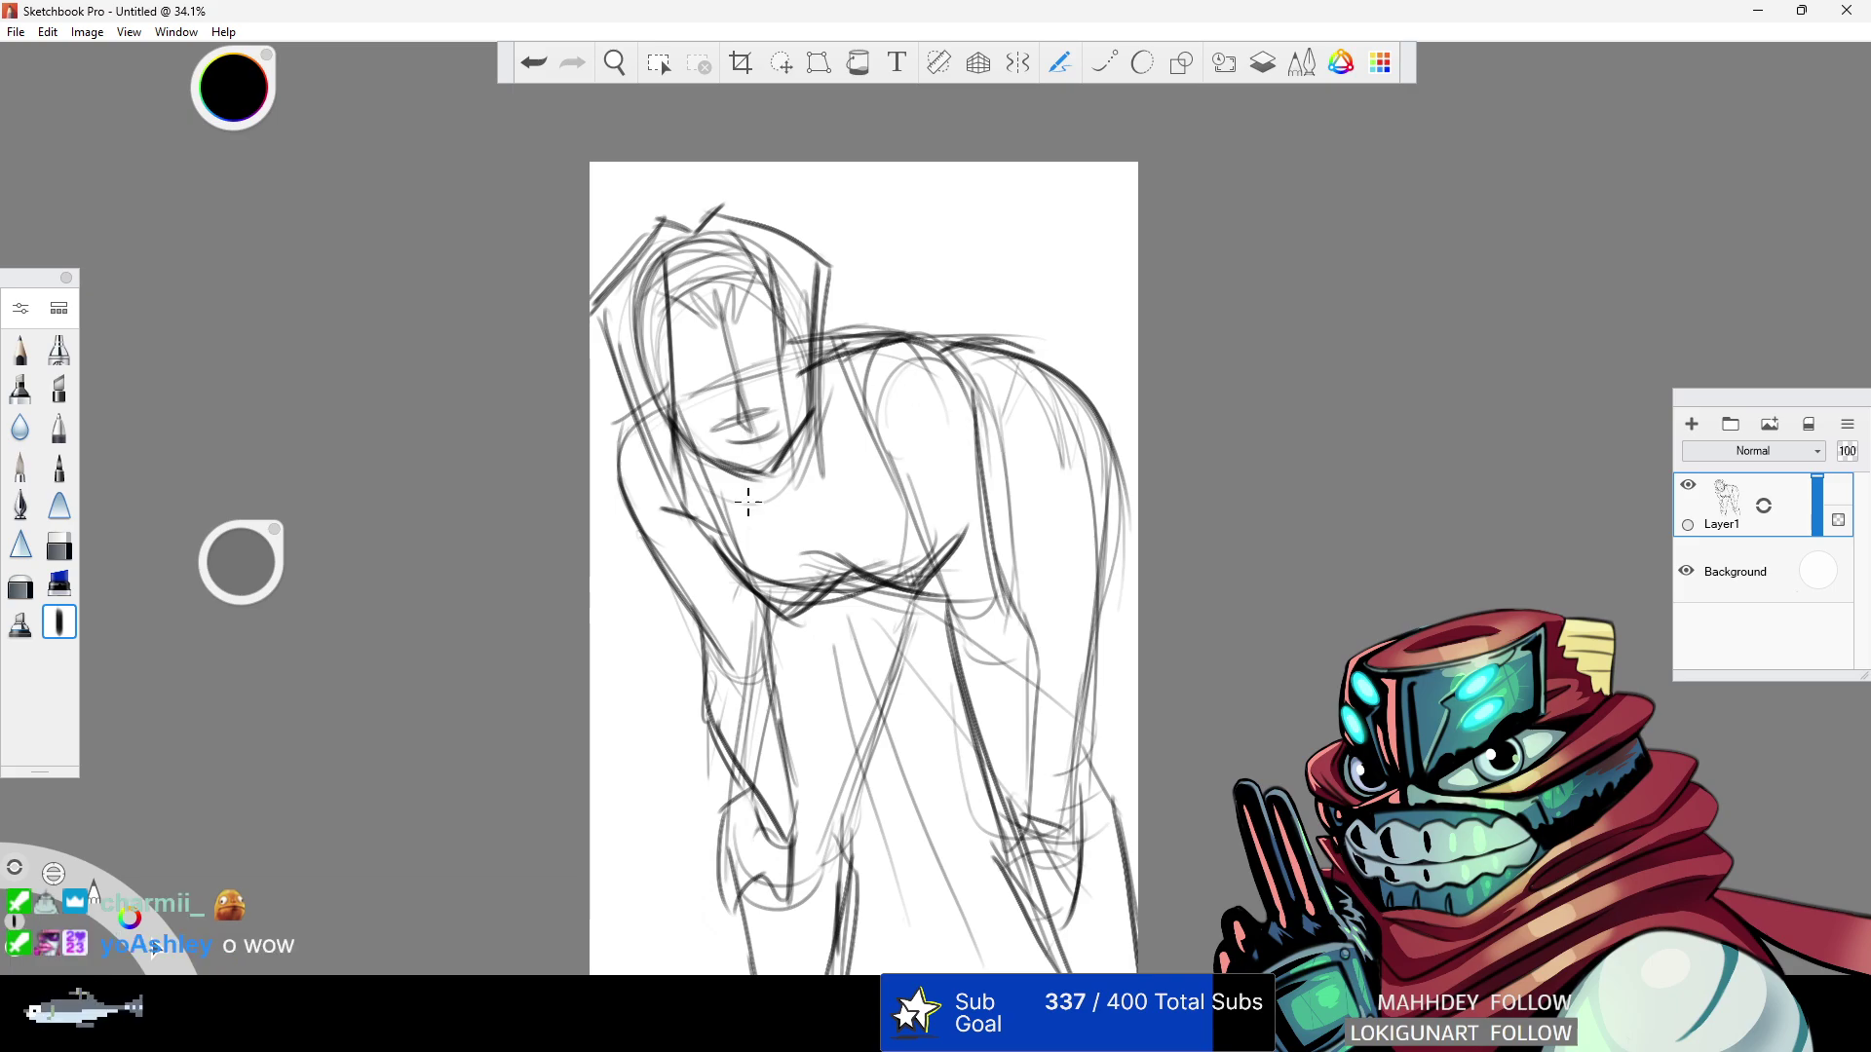
- Add fold and centre lines on the chest from the chin down, and darken the bust's lower edge
mouse_move(723, 535)
left_mouse_down()
mouse_move(791, 629)
mouse_move(857, 577)
mouse_move(811, 529)
left_mouse_up()
mouse_move(755, 458)
left_mouse_down()
mouse_move(850, 565)
mouse_move(926, 600)
mouse_move(998, 514)
left_mouse_up()
left_click_drag(772, 602, 838, 623)
- Erase the lower back and upper hip contour behind the right shoulder
left_click(60, 546)
mouse_move(972, 325)
left_mouse_down()
mouse_move(981, 306)
mouse_move(1106, 458)
left_mouse_up()
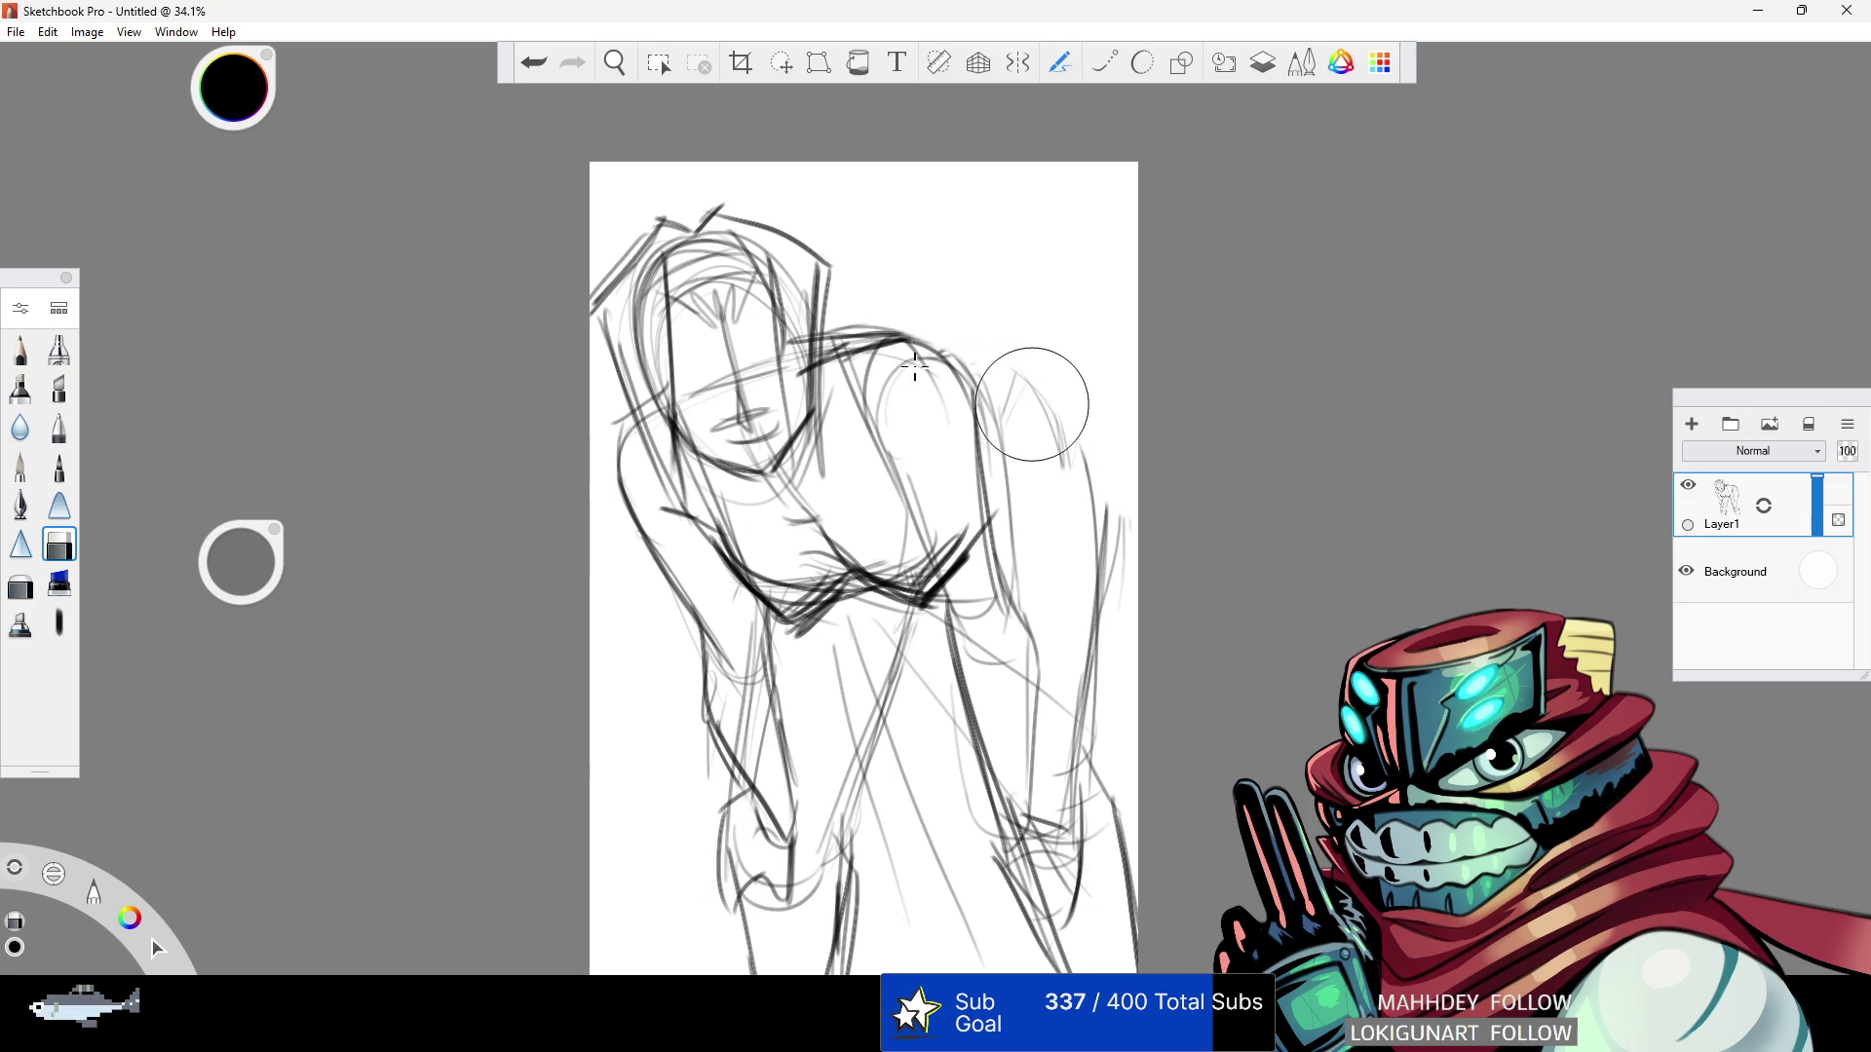
left_click(62, 589)
mouse_move(912, 361)
left_mouse_down()
mouse_move(1004, 352)
mouse_move(1096, 468)
left_mouse_up()
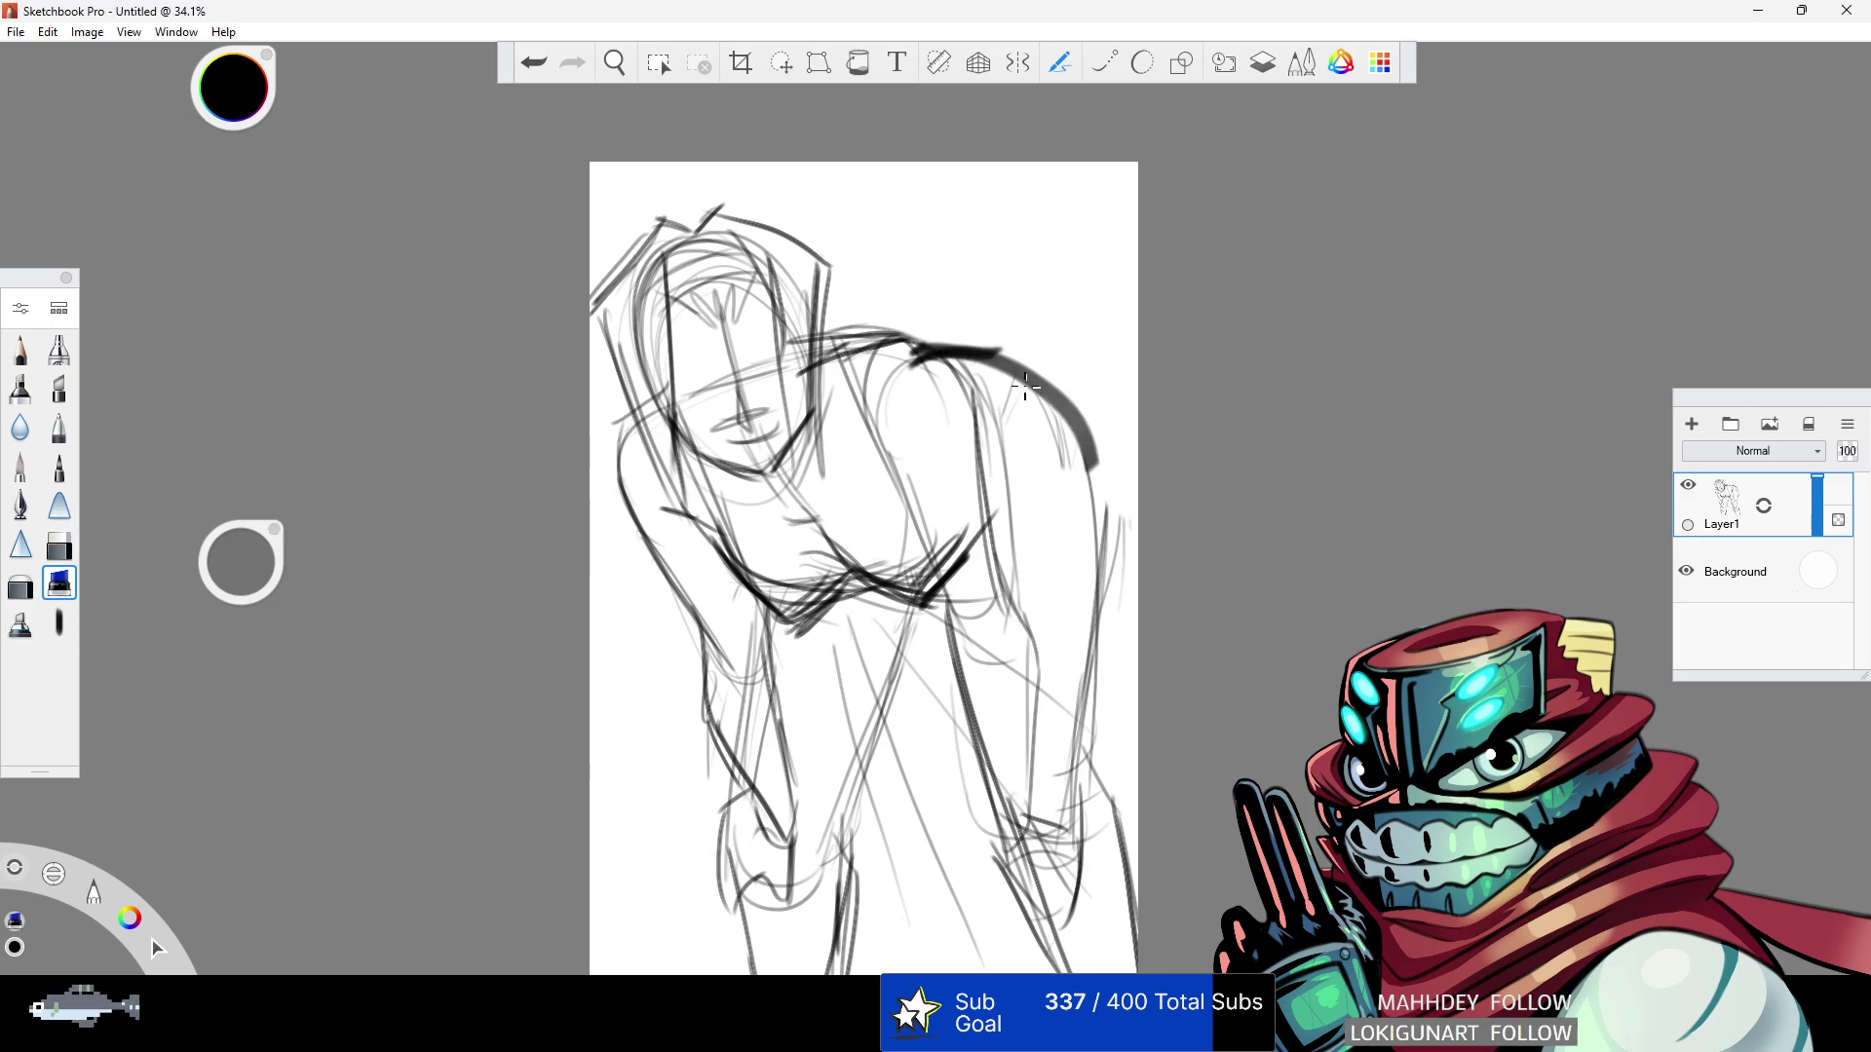
left_click(517, 61)
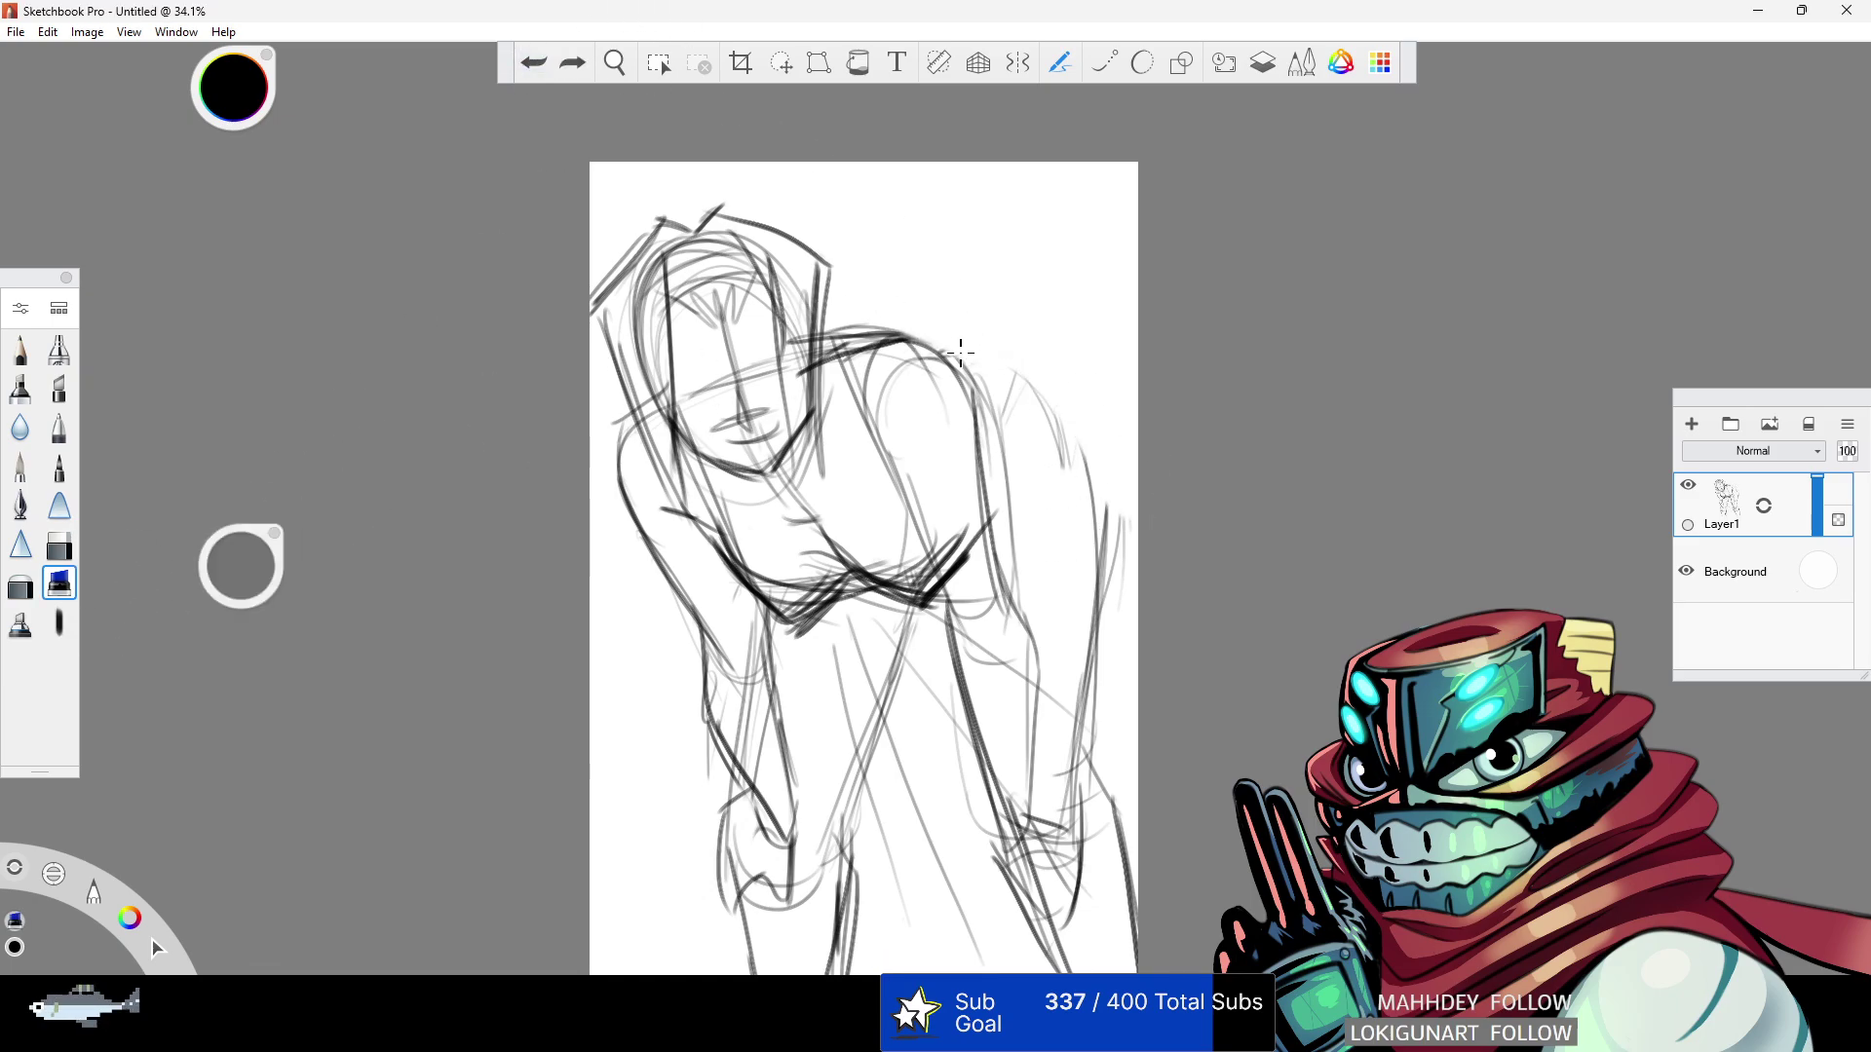
left_click_drag(931, 349, 1109, 487)
left_click(534, 62)
- Redraw the lower back, hip and outer thigh as a lighter rounded contour down to the right hand
left_click(60, 622)
mouse_move(922, 349)
left_mouse_down()
mouse_move(1109, 477)
mouse_move(1072, 517)
mouse_move(1099, 604)
mouse_move(1082, 882)
left_mouse_up()
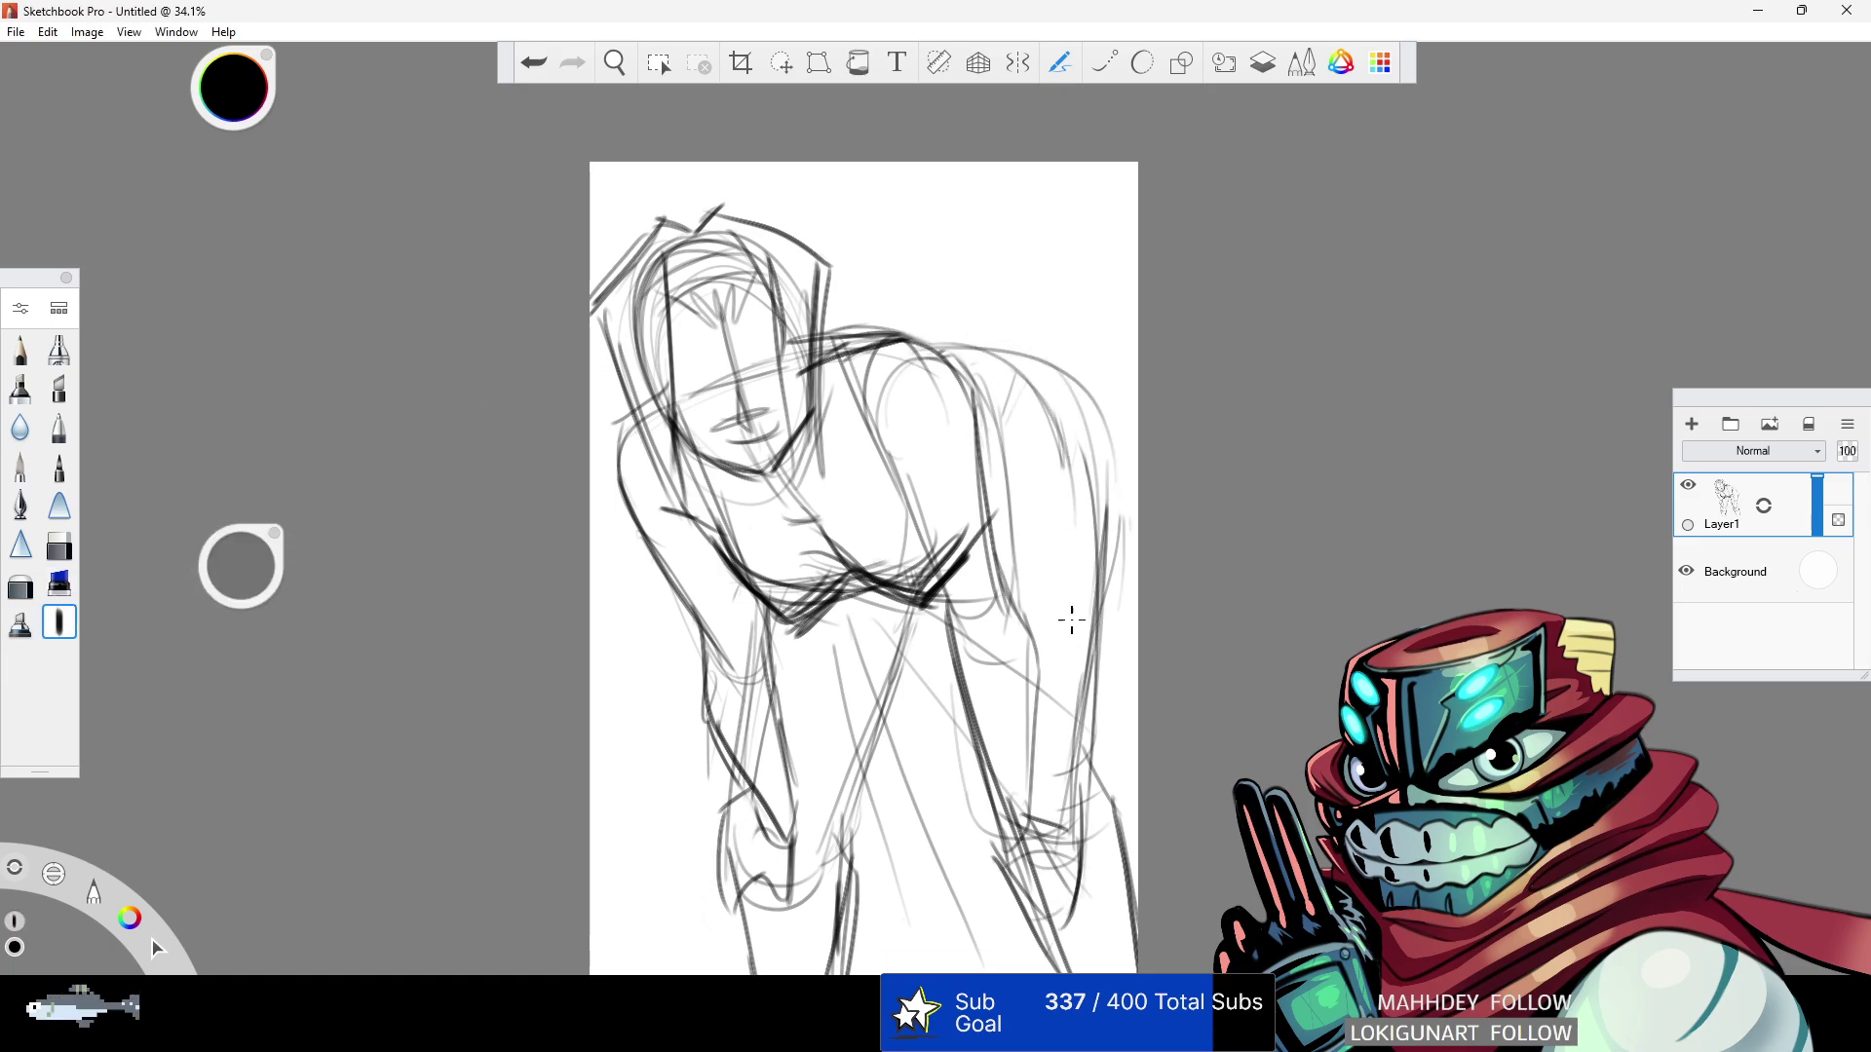
- Add light leg guide lines below the left forearm and a double arc across the thighs linking the two hands
left_click_drag(778, 658, 763, 909)
mouse_move(777, 810)
left_mouse_down()
mouse_move(846, 975)
mouse_move(918, 970)
left_mouse_up()
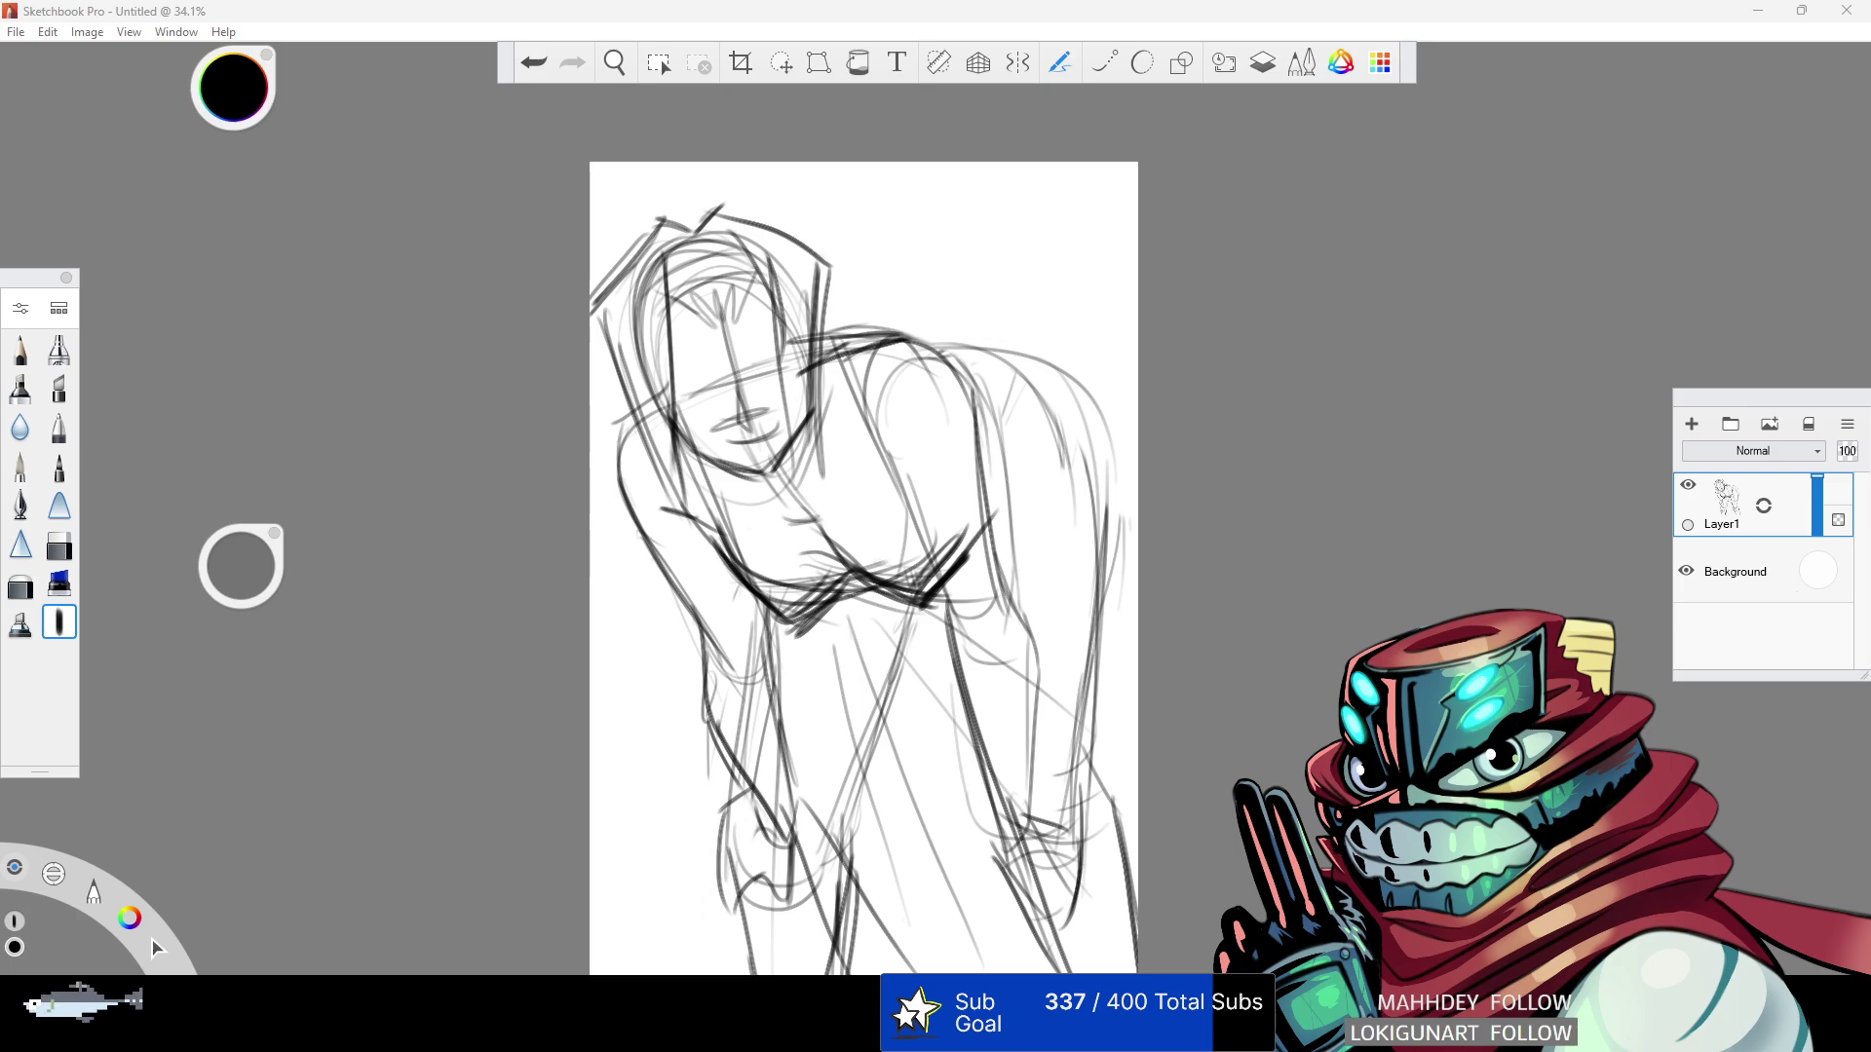
left_click_drag(737, 797, 1004, 806)
left_click_drag(745, 780, 1057, 783)
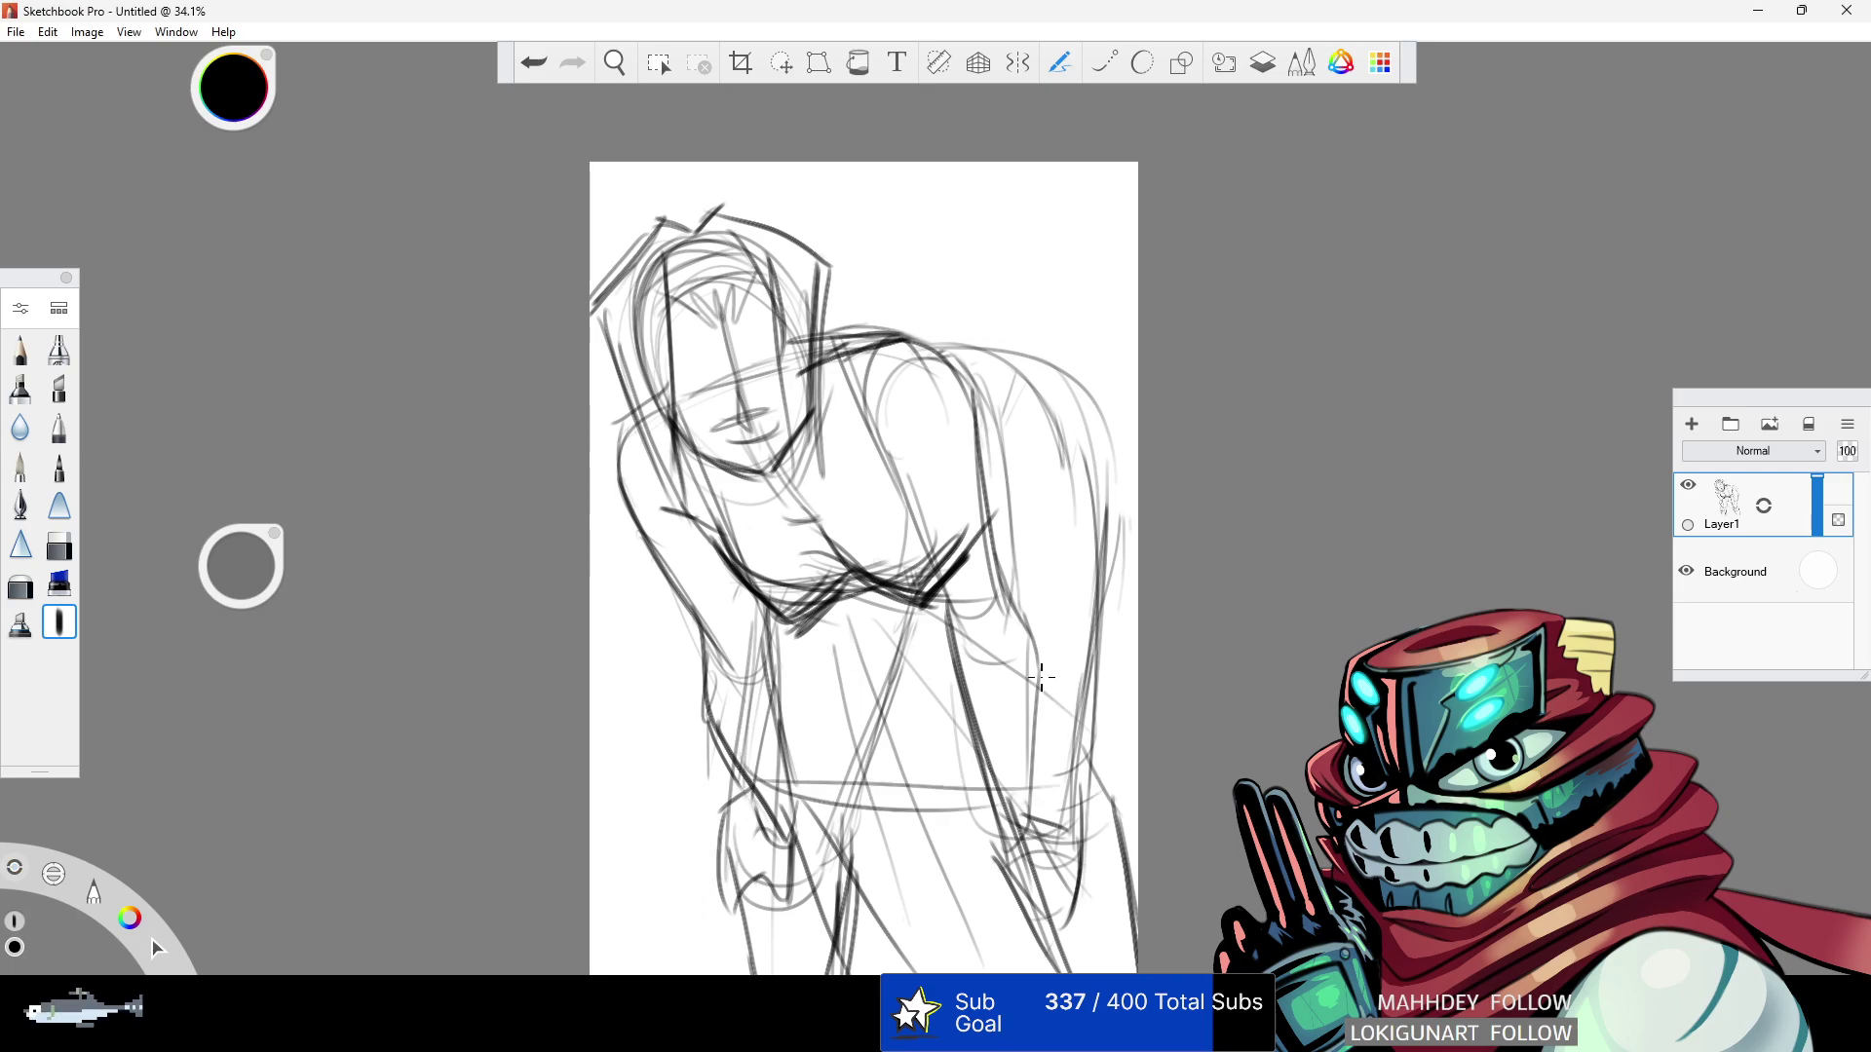
- Add curved cross-contours over the bust, an armpit curve, and a faint ribcage arc rising behind the lower face
mouse_move(862, 407)
left_mouse_down()
mouse_move(870, 456)
mouse_move(982, 518)
left_mouse_up()
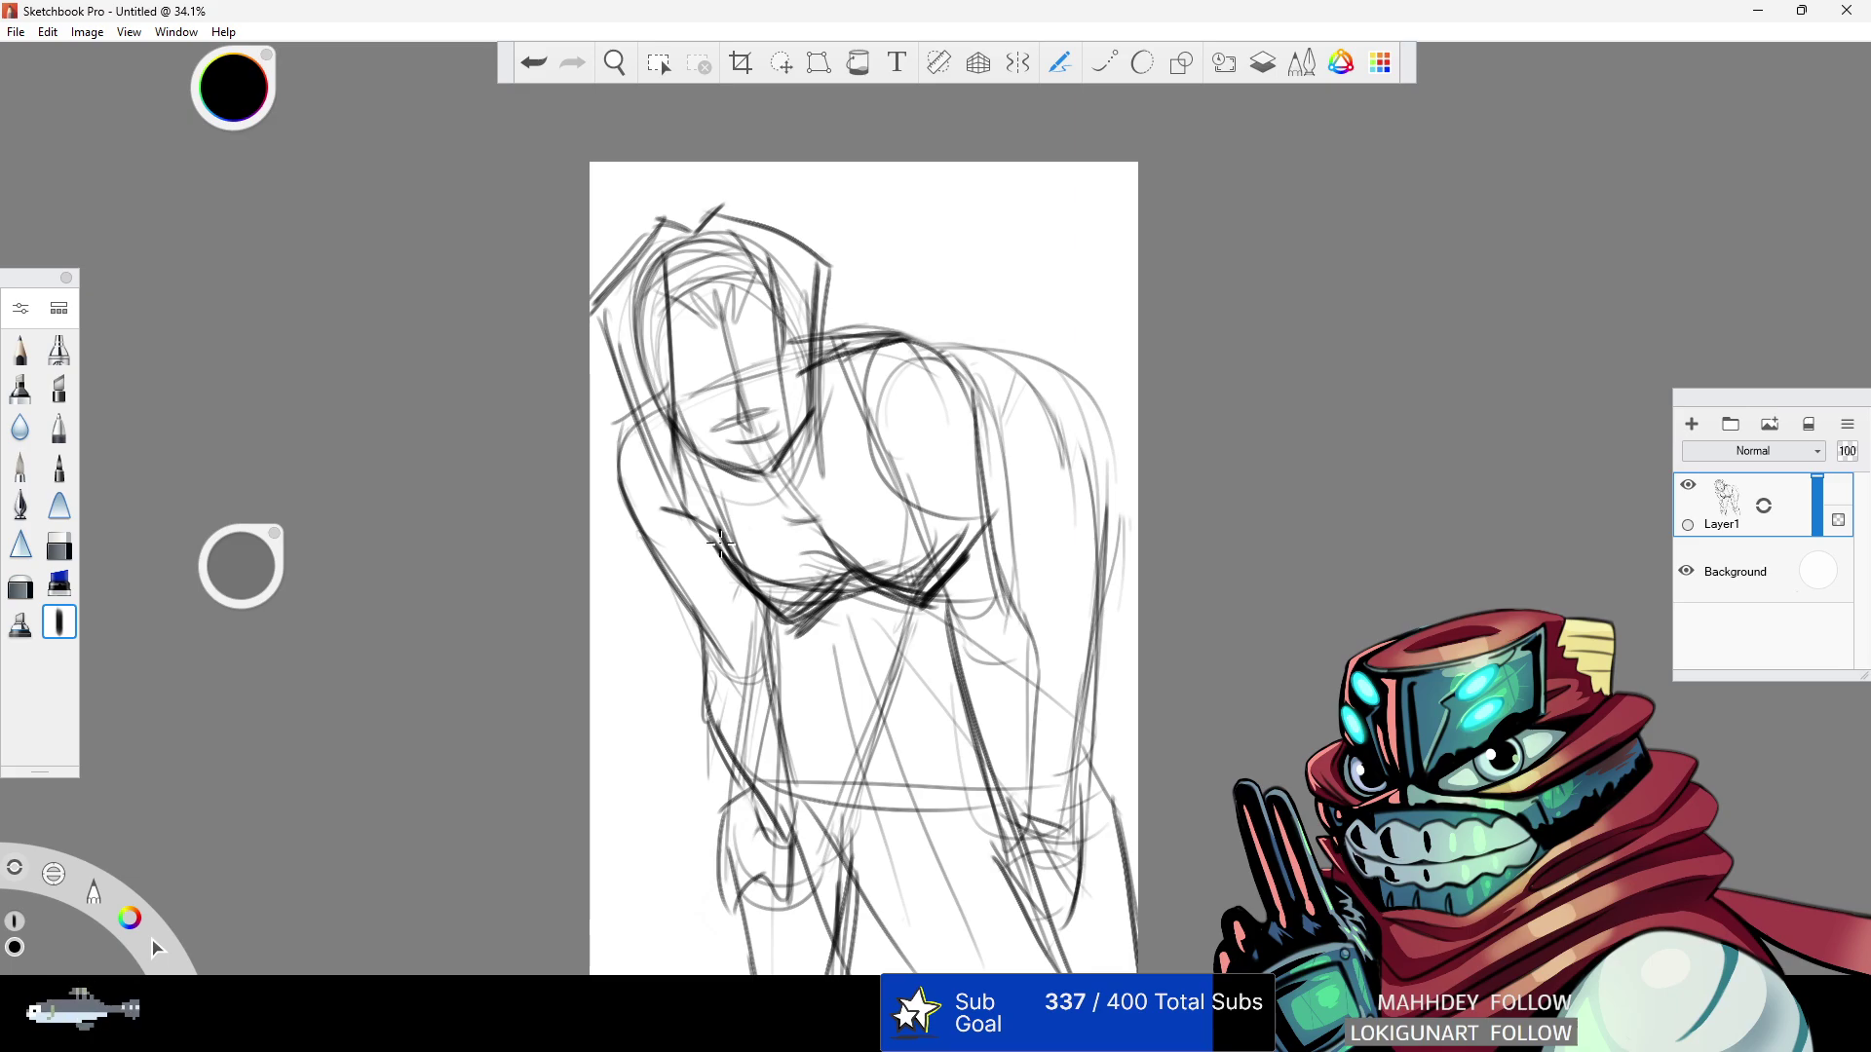
mouse_move(724, 533)
left_mouse_down()
mouse_move(895, 499)
mouse_move(746, 538)
mouse_move(918, 513)
mouse_move(881, 502)
left_mouse_up()
mouse_move(716, 561)
left_mouse_down()
mouse_move(921, 526)
mouse_move(899, 516)
mouse_move(850, 349)
left_mouse_up()
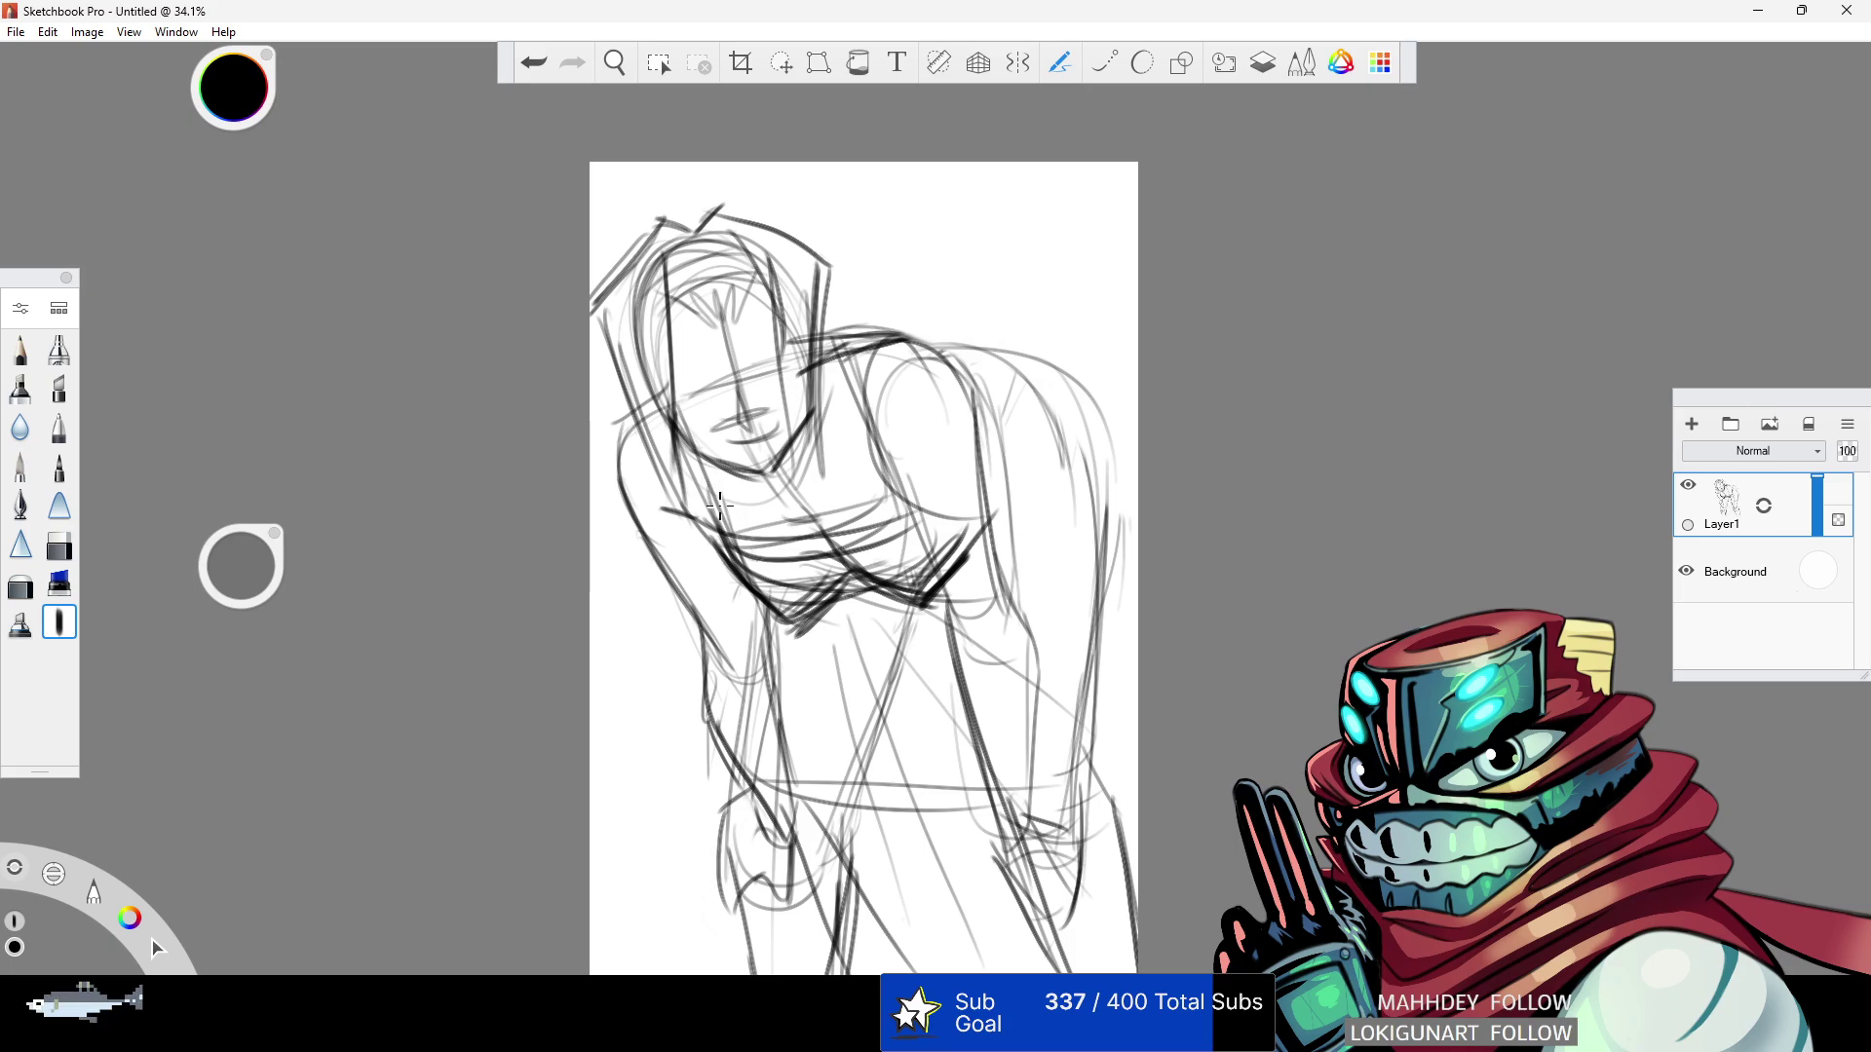
left_click_drag(731, 540, 699, 417)
mouse_move(717, 505)
left_mouse_down()
mouse_move(721, 363)
mouse_move(823, 395)
mouse_move(911, 511)
left_mouse_up()
left_click_drag(824, 368, 926, 521)
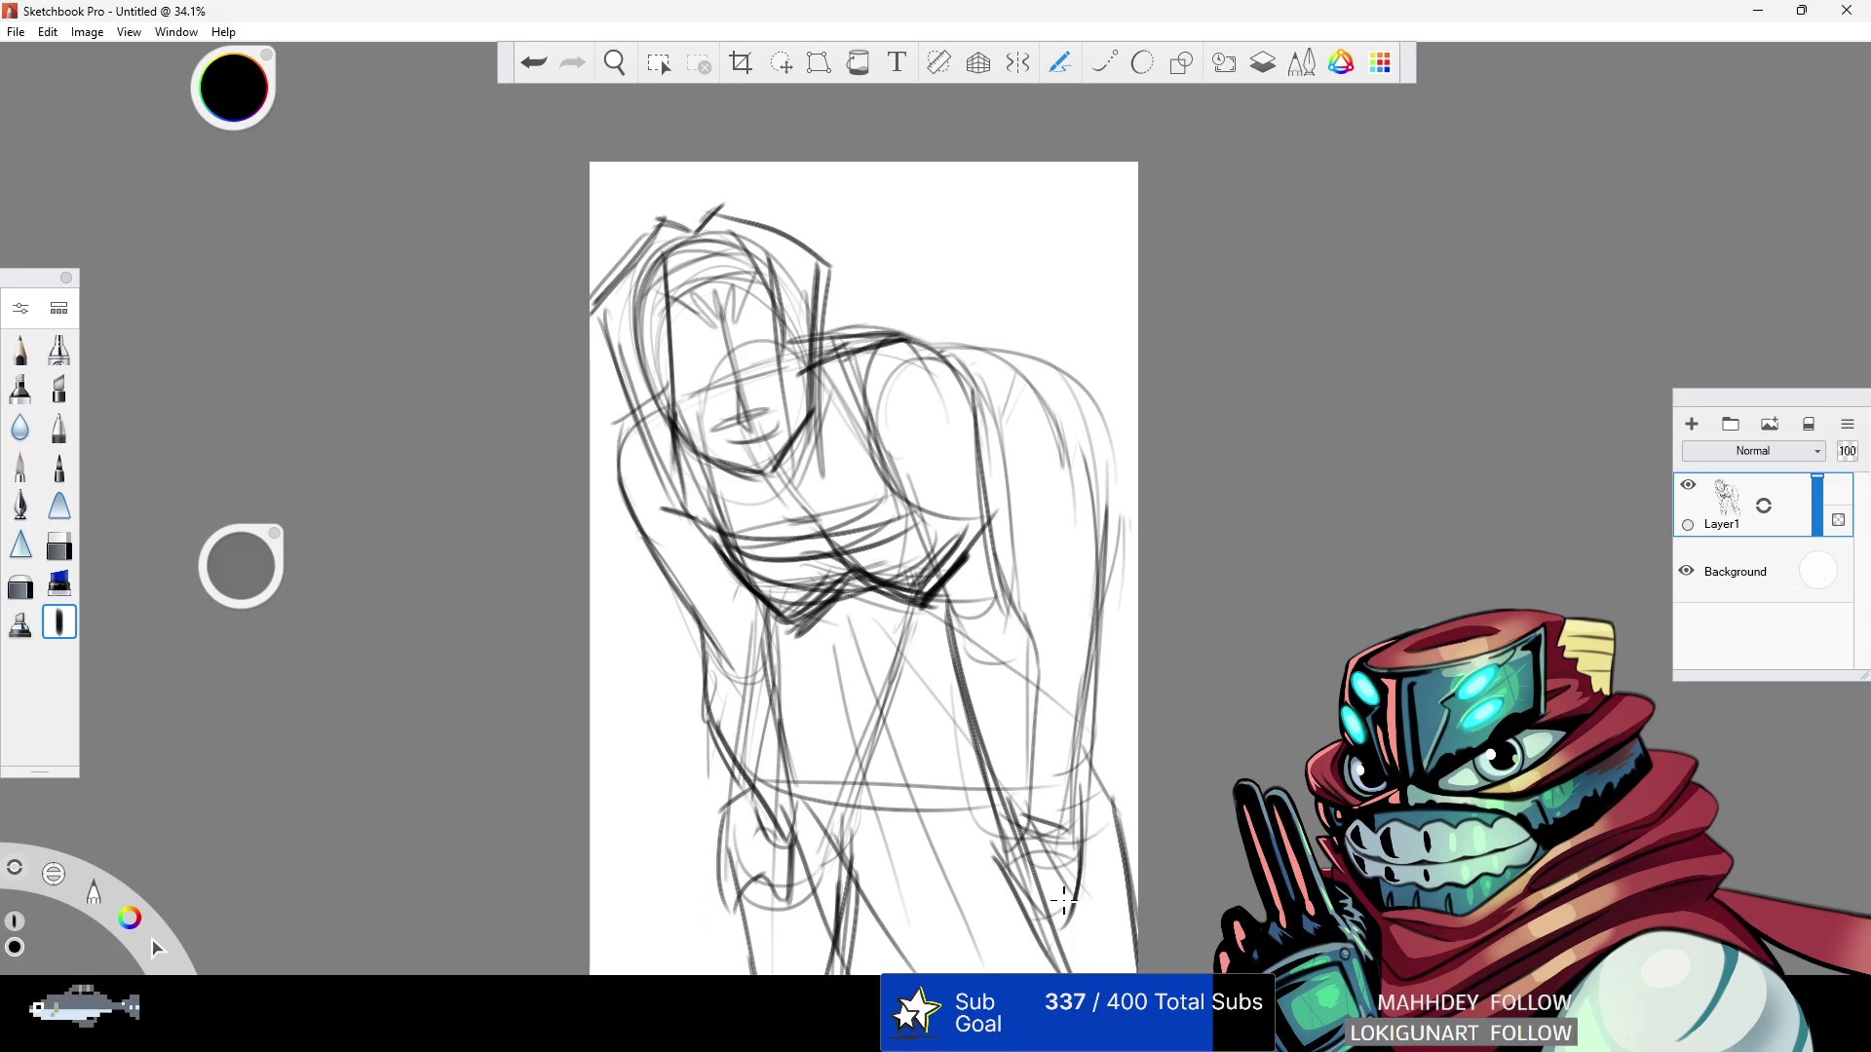
- Sketch the fingers of the left hand resting on the knee and darken the forearm above it
mouse_move(745, 791)
left_mouse_down()
mouse_move(739, 862)
mouse_move(713, 886)
mouse_move(731, 895)
left_mouse_up()
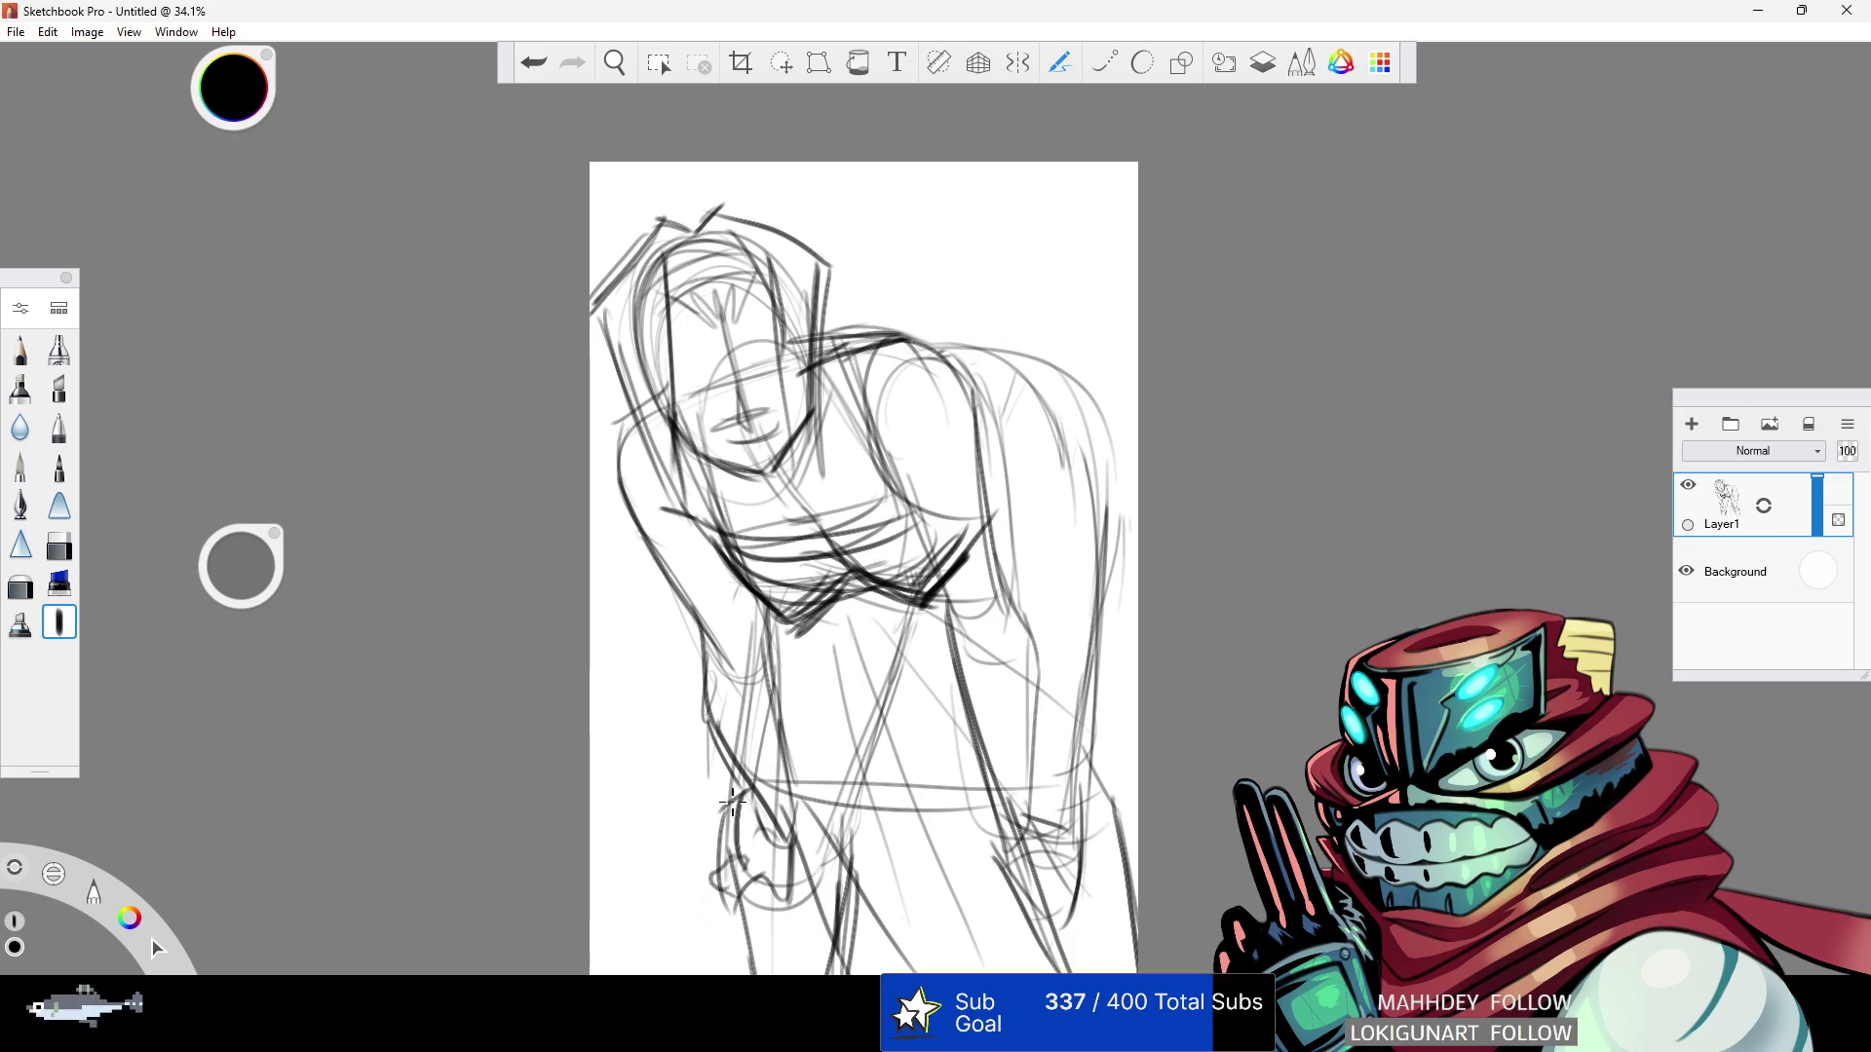
mouse_move(744, 796)
left_mouse_down()
mouse_move(696, 849)
mouse_move(752, 830)
mouse_move(793, 854)
left_mouse_up()
left_click_drag(775, 633, 780, 808)
- Erase the crossing leg lines below the hands and redraw both sides of the left lower leg
left_click(60, 545)
mouse_move(853, 857)
left_mouse_down()
mouse_move(877, 947)
mouse_move(937, 882)
mouse_move(963, 973)
left_mouse_up()
mouse_move(1081, 792)
left_mouse_down()
mouse_move(1123, 780)
mouse_move(1099, 814)
left_mouse_up()
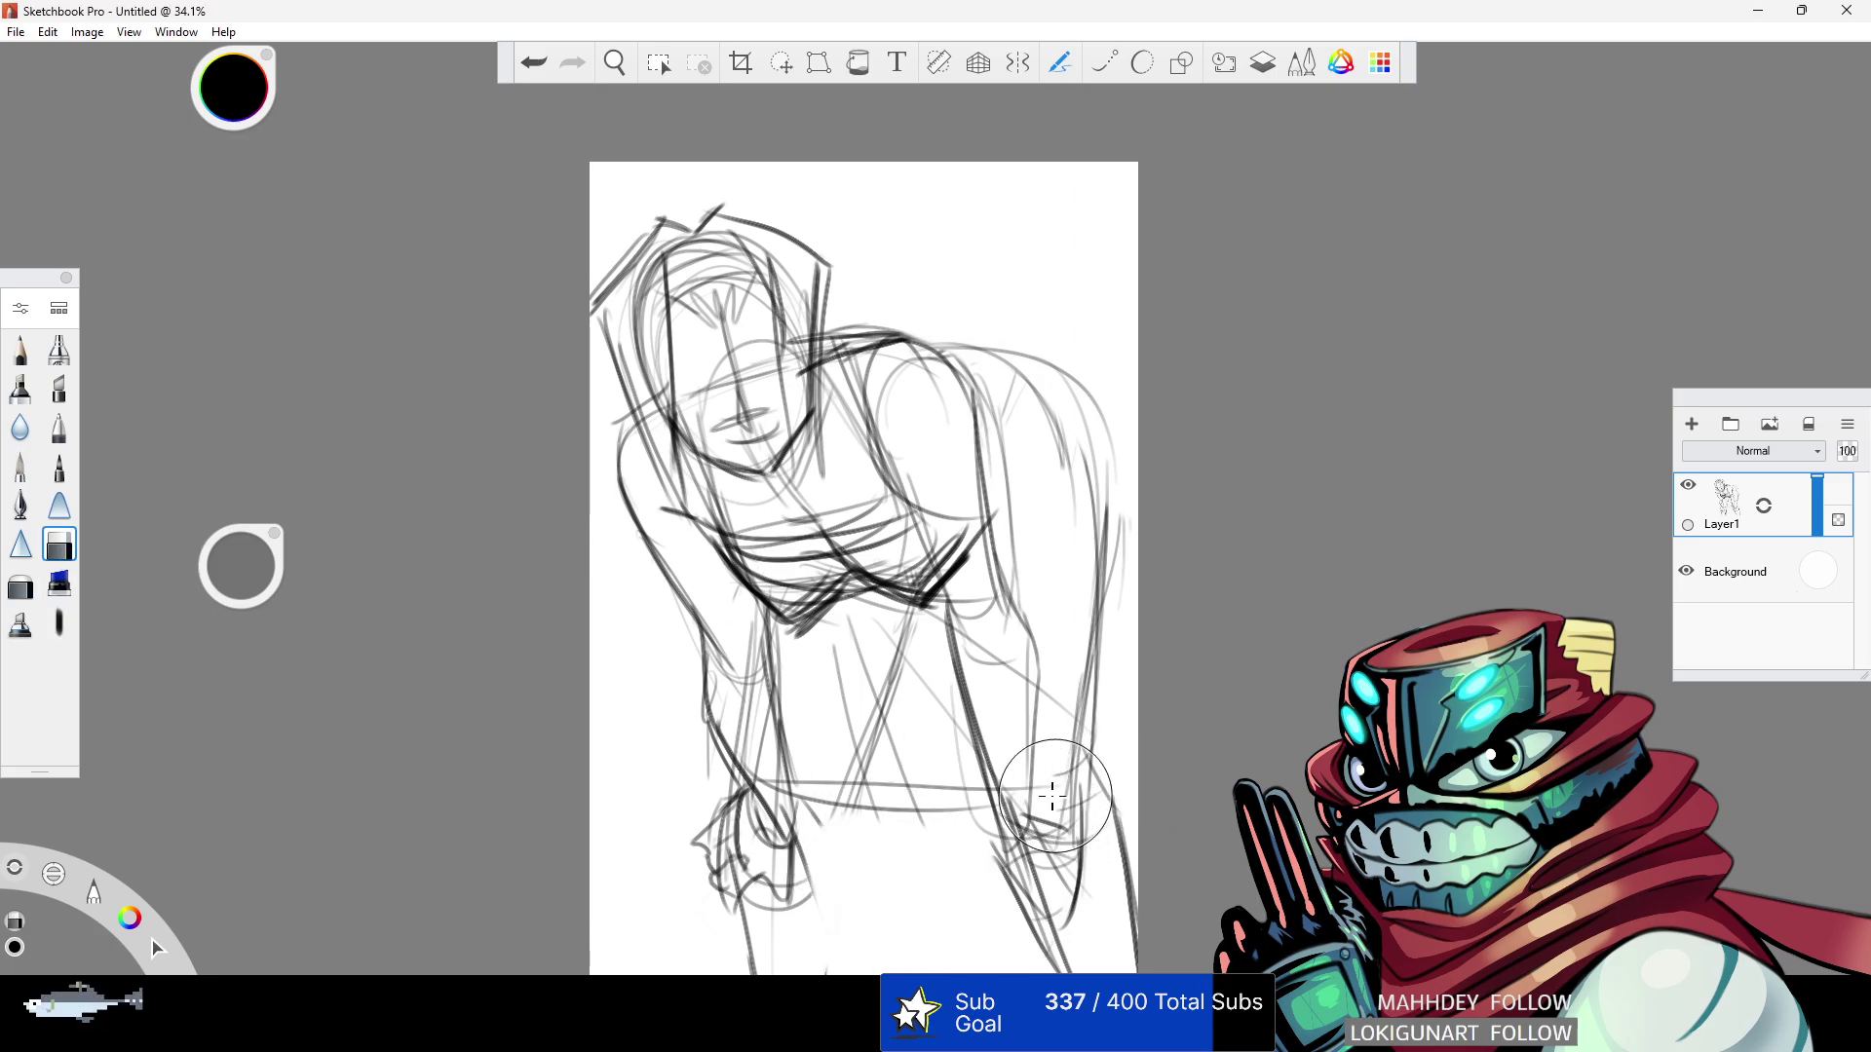
left_click(60, 622)
left_click_drag(734, 815, 756, 972)
left_click_drag(846, 815, 836, 974)
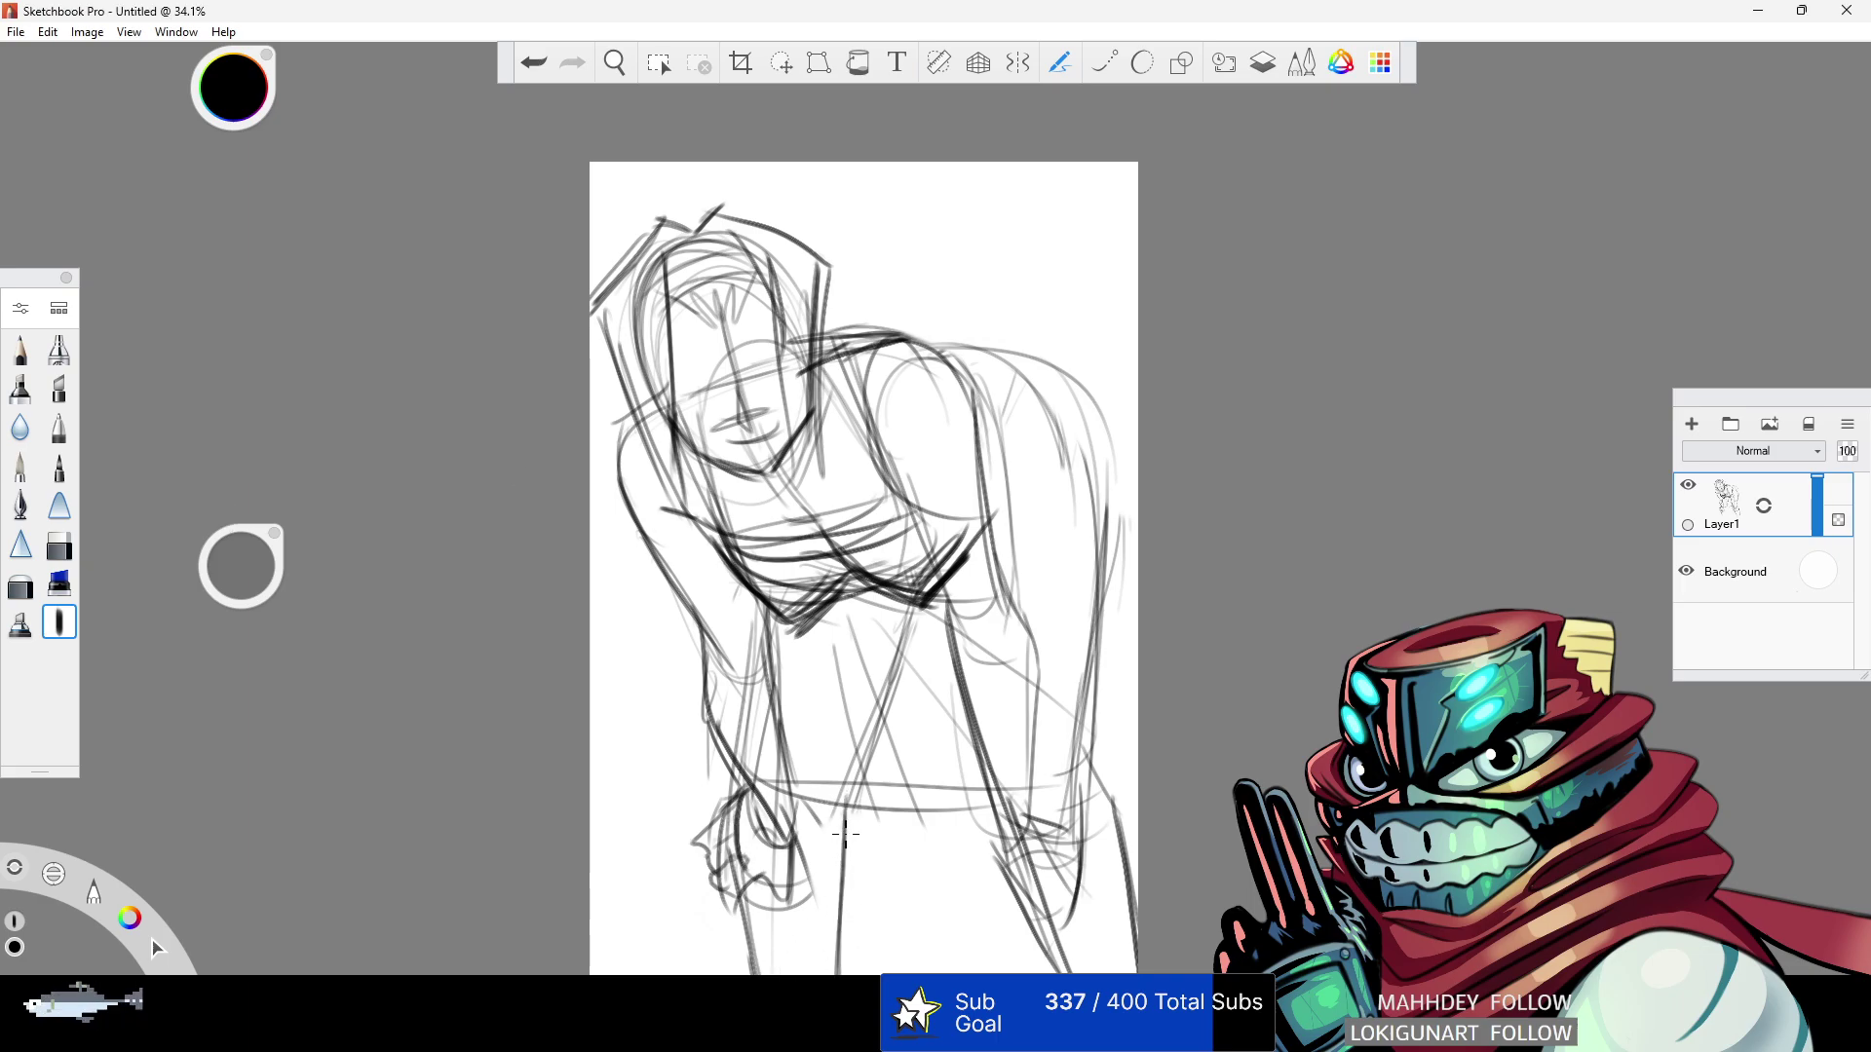
- Round out the hip with a contour from the lower back around and underneath to the bust
left_click_drag(742, 656, 1088, 629)
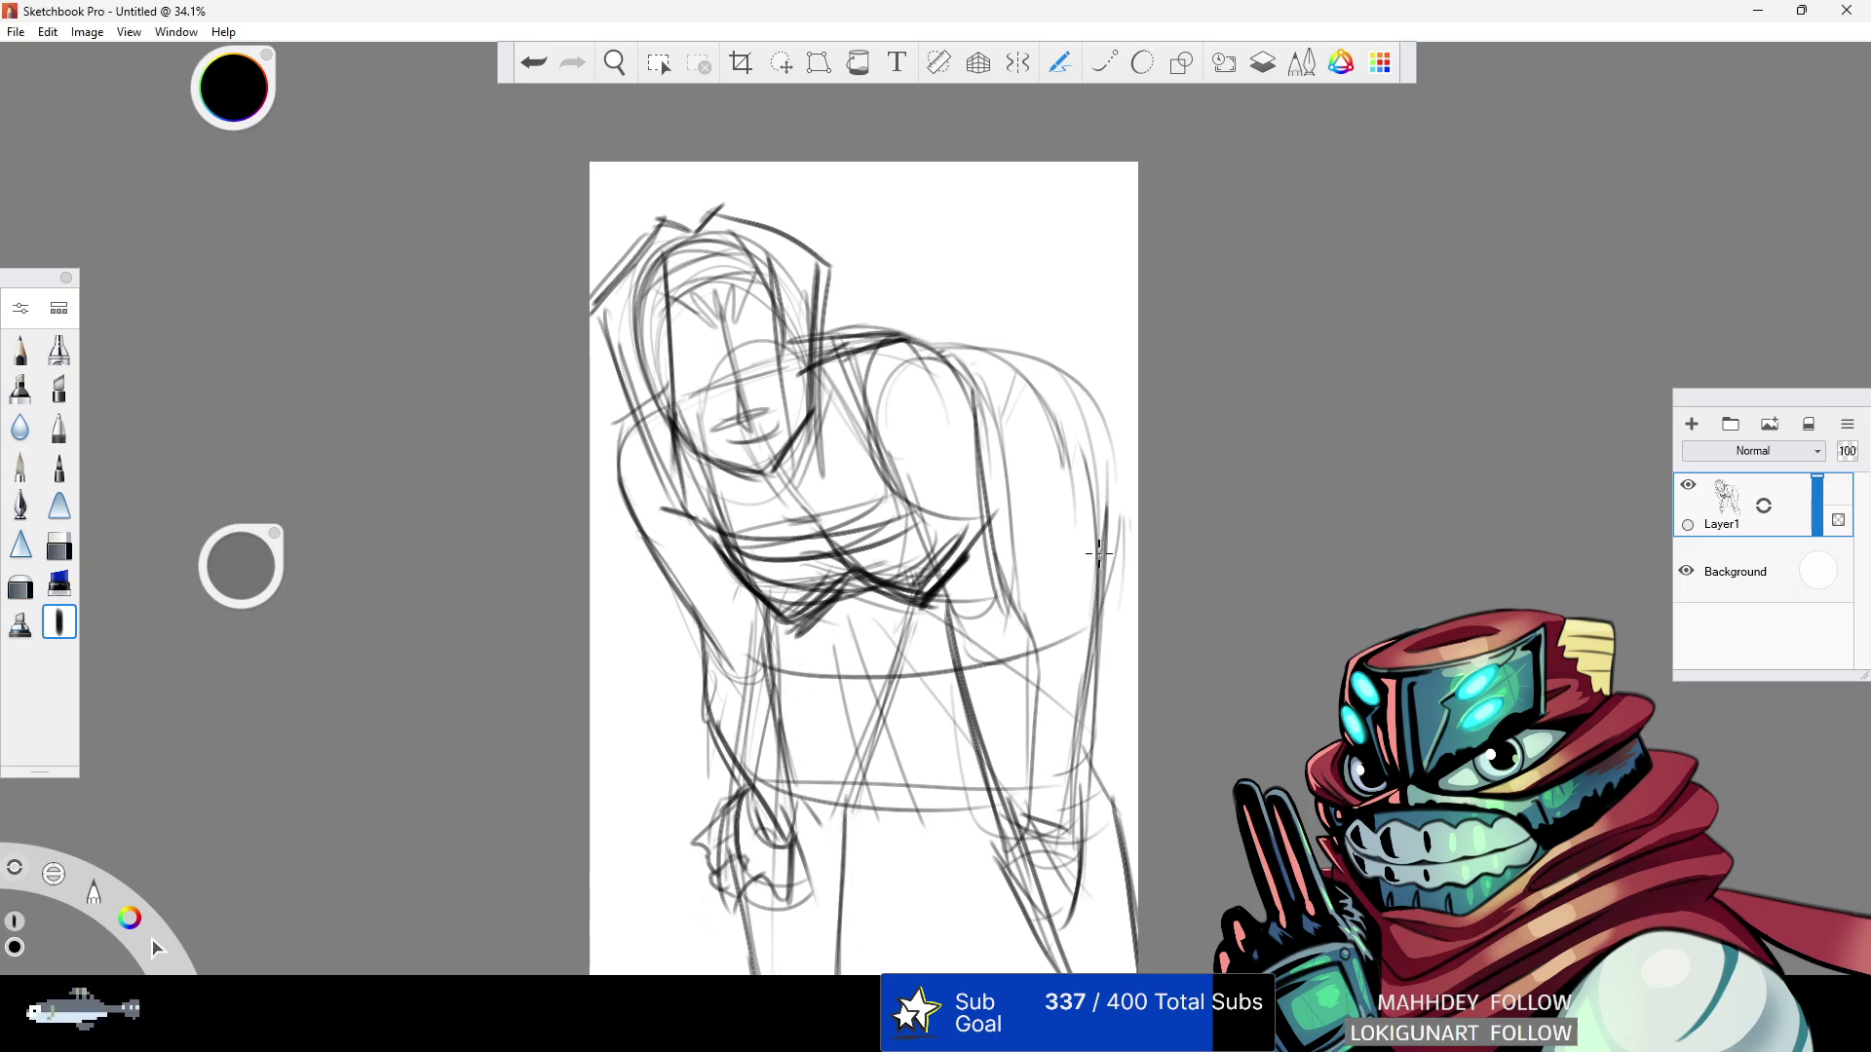
key("ctrl+z")
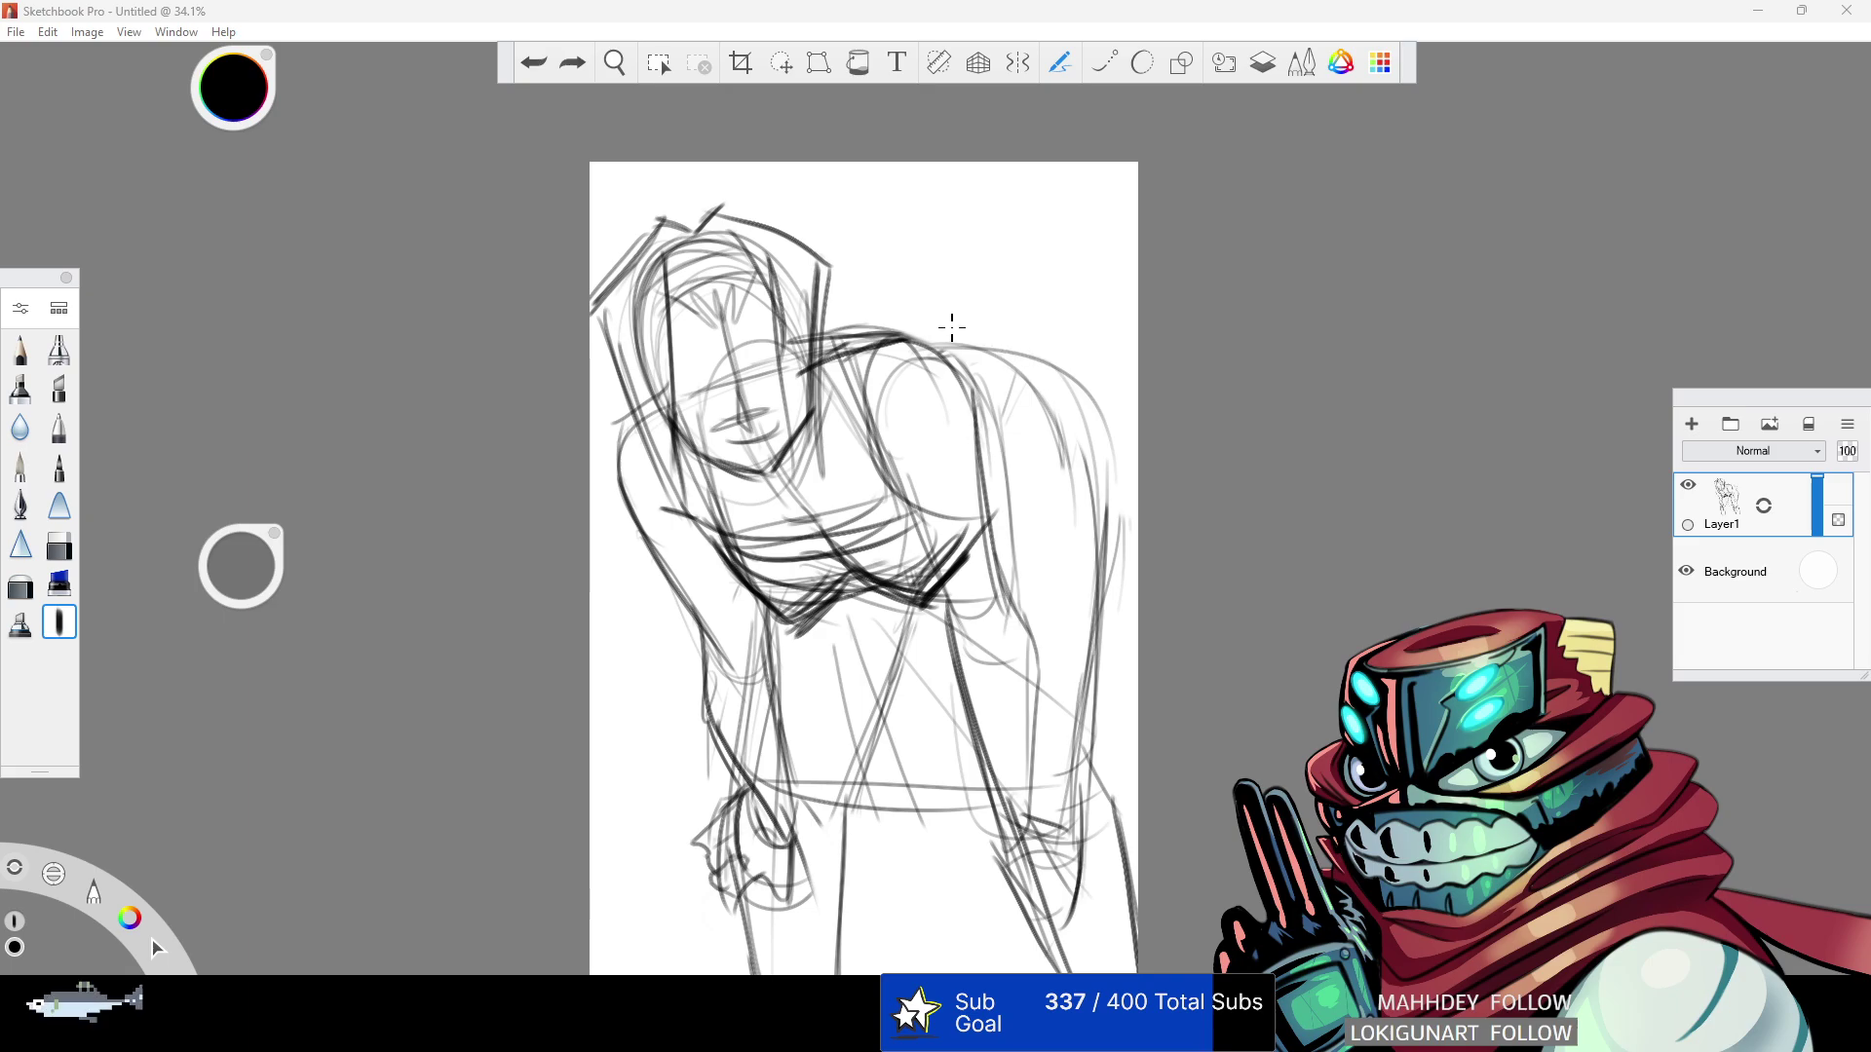
left_click_drag(975, 340, 1127, 497)
mouse_move(1111, 570)
left_mouse_down()
mouse_move(950, 618)
mouse_move(854, 614)
left_mouse_up()
- Erase the construction lines between the arms beneath the torso and redraw the right arm's inner contour
mouse_move(1008, 594)
left_mouse_down()
mouse_move(833, 606)
mouse_move(896, 815)
mouse_move(926, 743)
left_mouse_up()
left_click(59, 545)
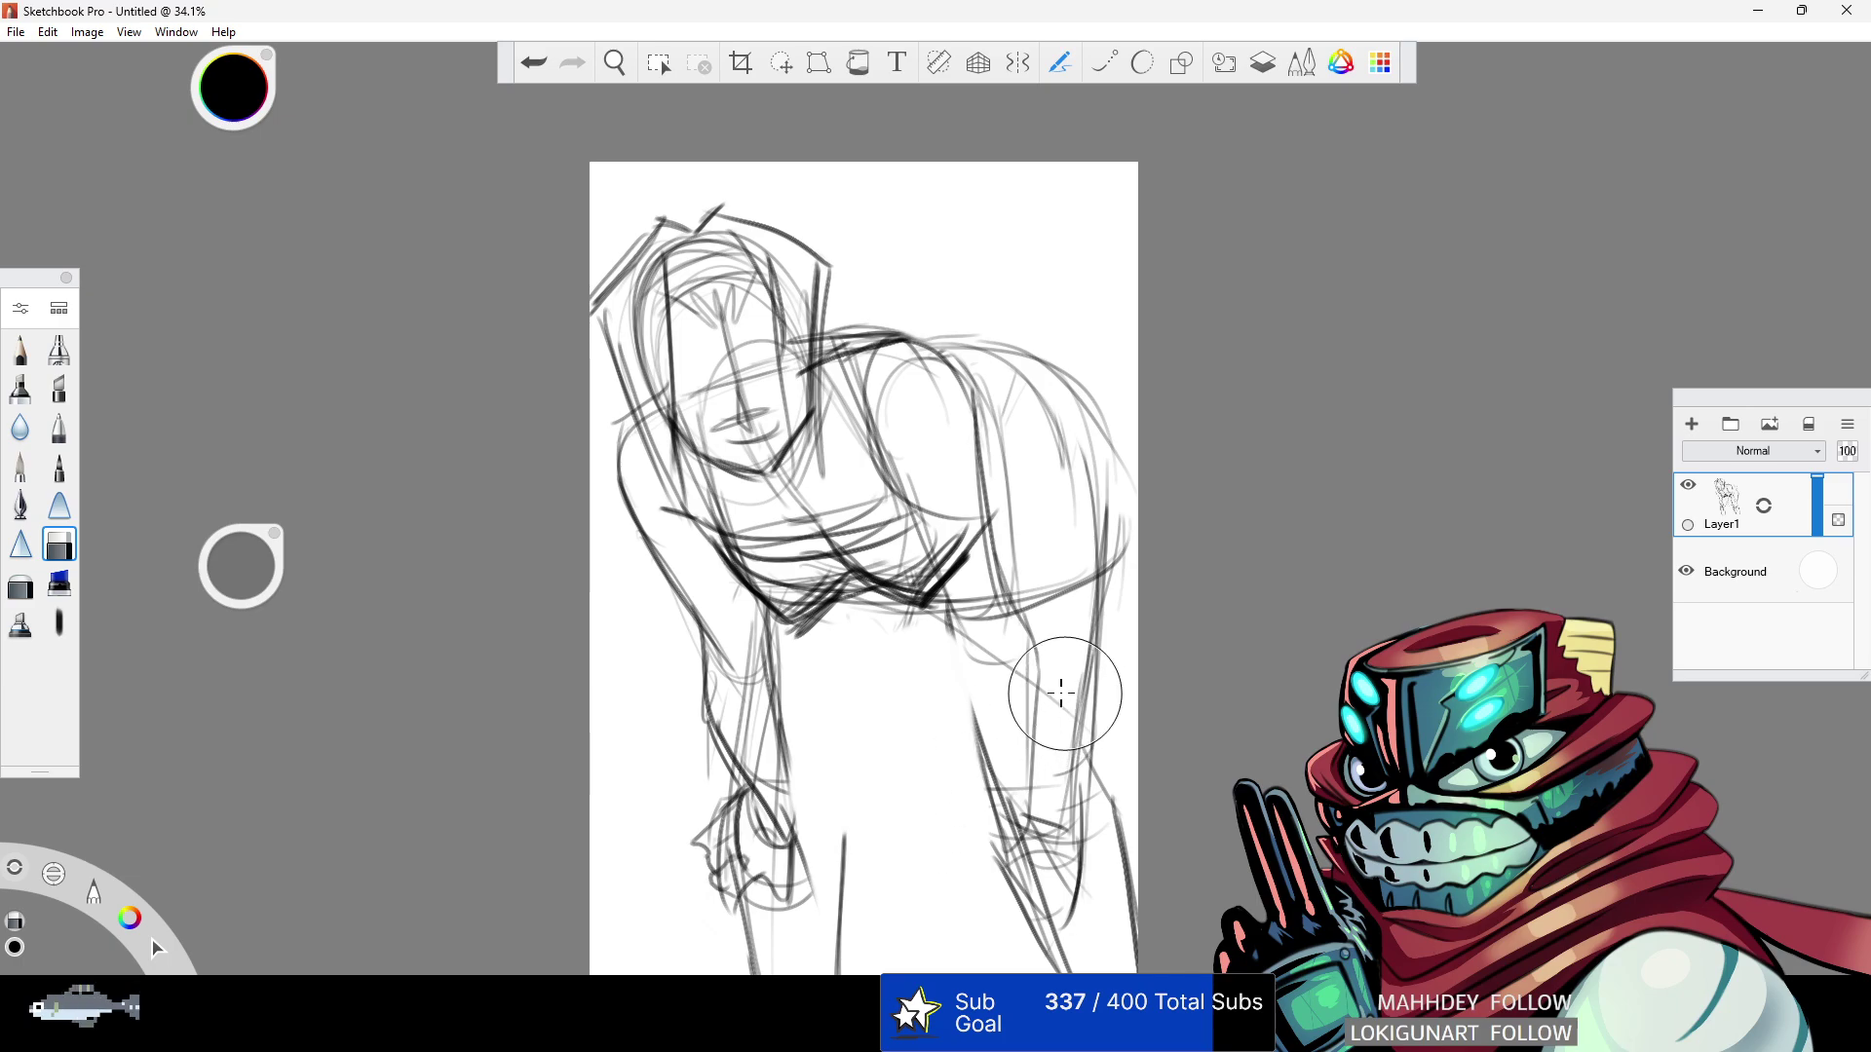
left_click(60, 621)
left_click_drag(953, 625, 1027, 861)
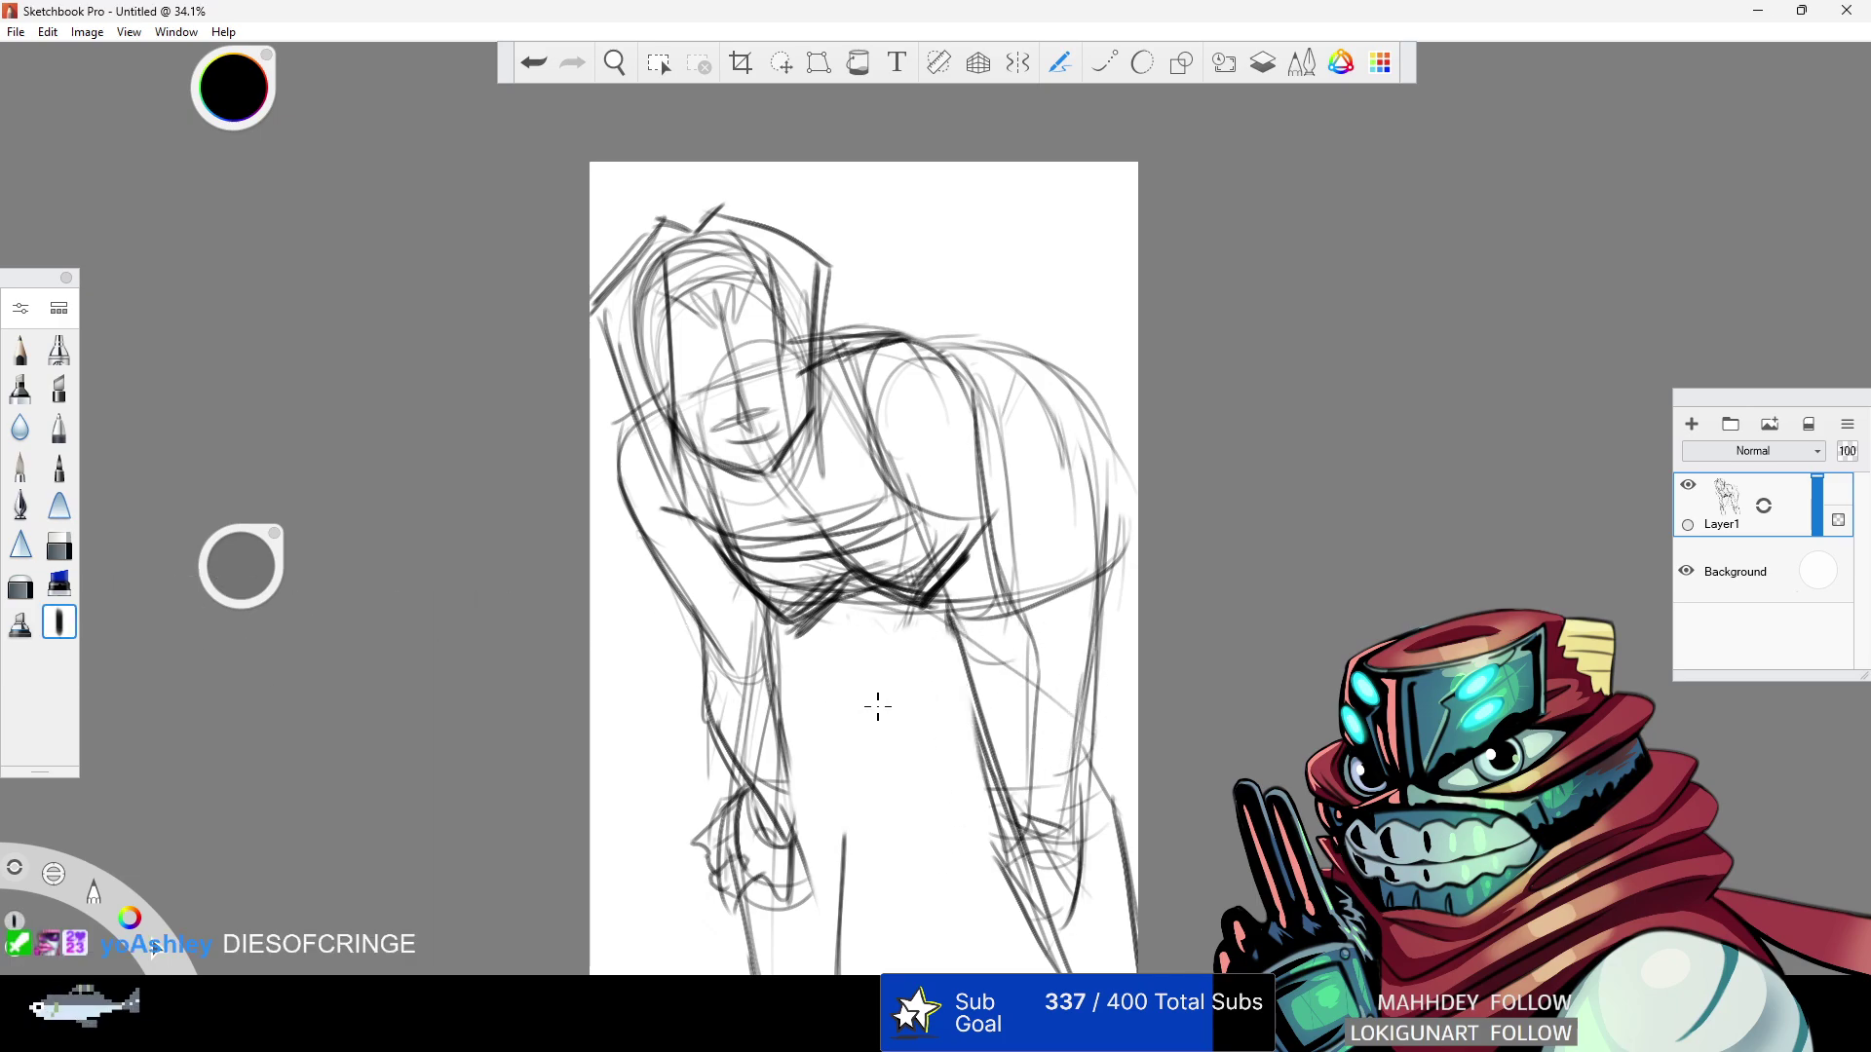
left_click_drag(881, 620, 836, 805)
left_click_drag(885, 608, 829, 854)
left_click(542, 63)
left_click(542, 63)
left_click(541, 63)
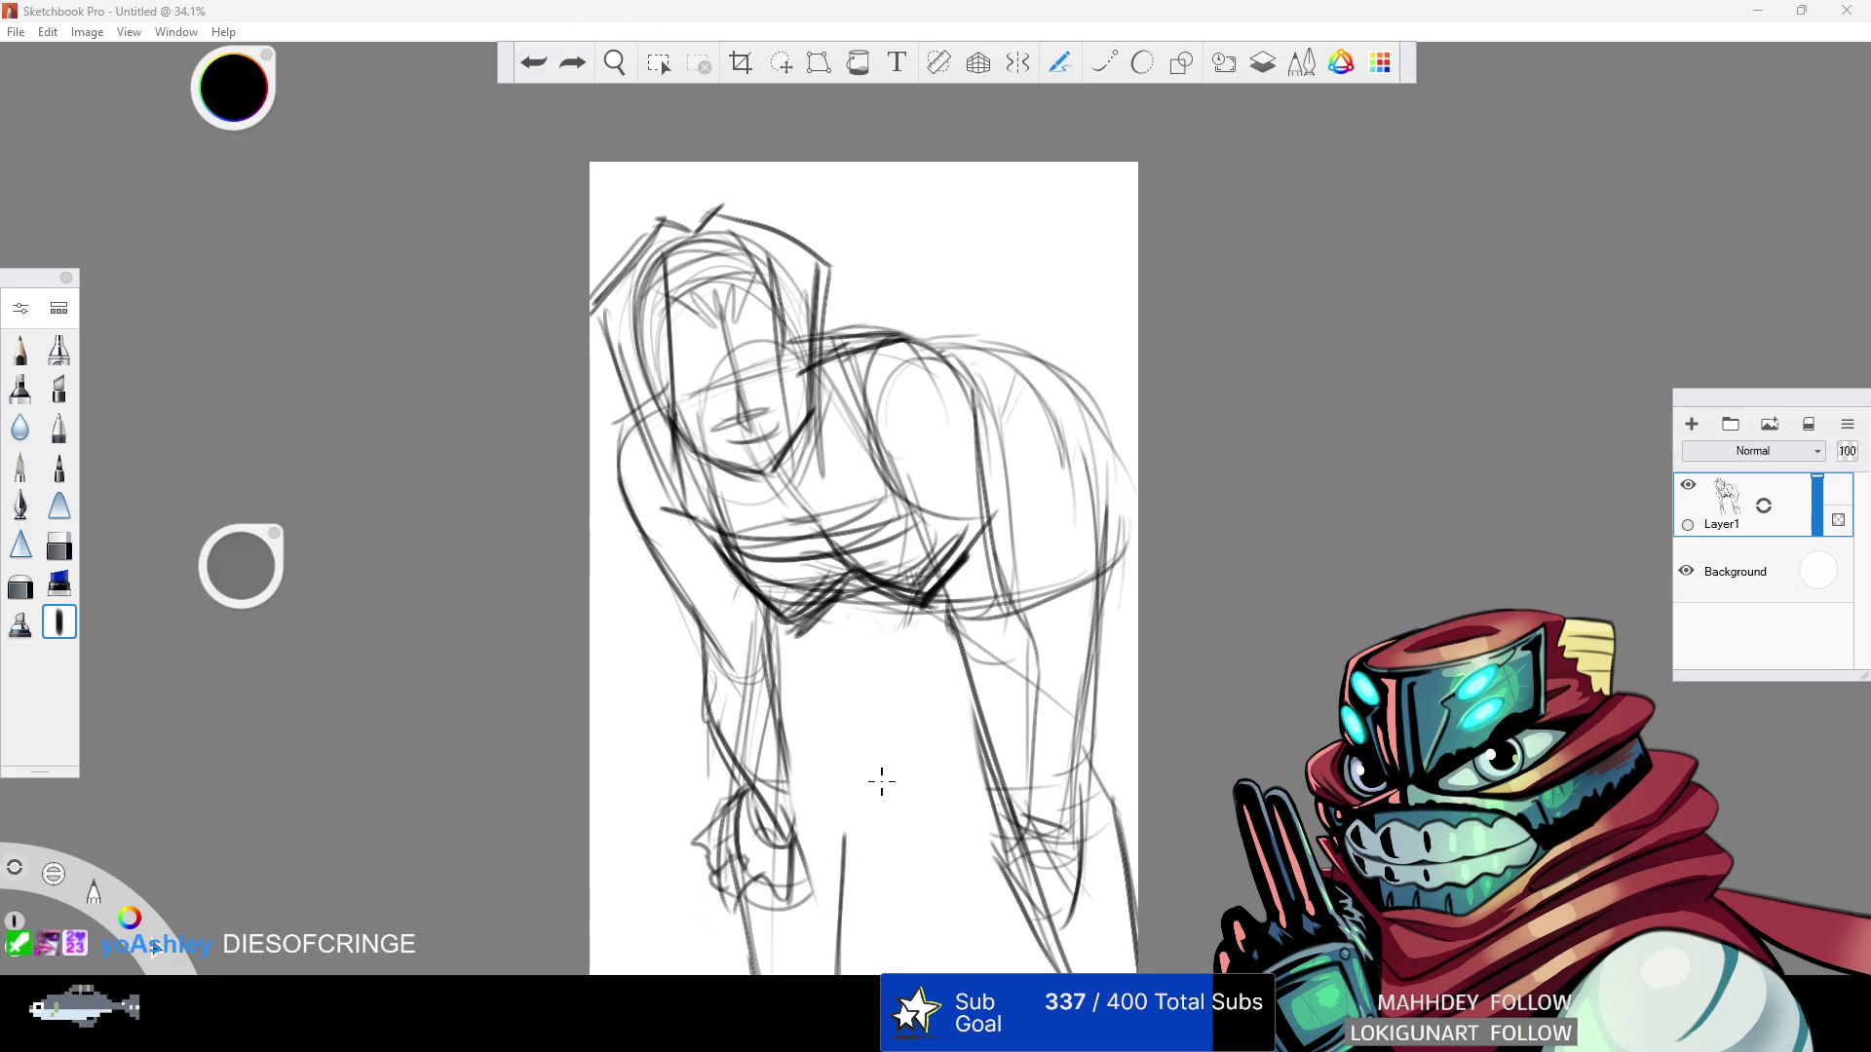
- Draw the inner thigh line down to the left knee and reinforce the torso's underside and the left hand
left_click_drag(889, 619, 832, 808)
left_click_drag(883, 634, 830, 870)
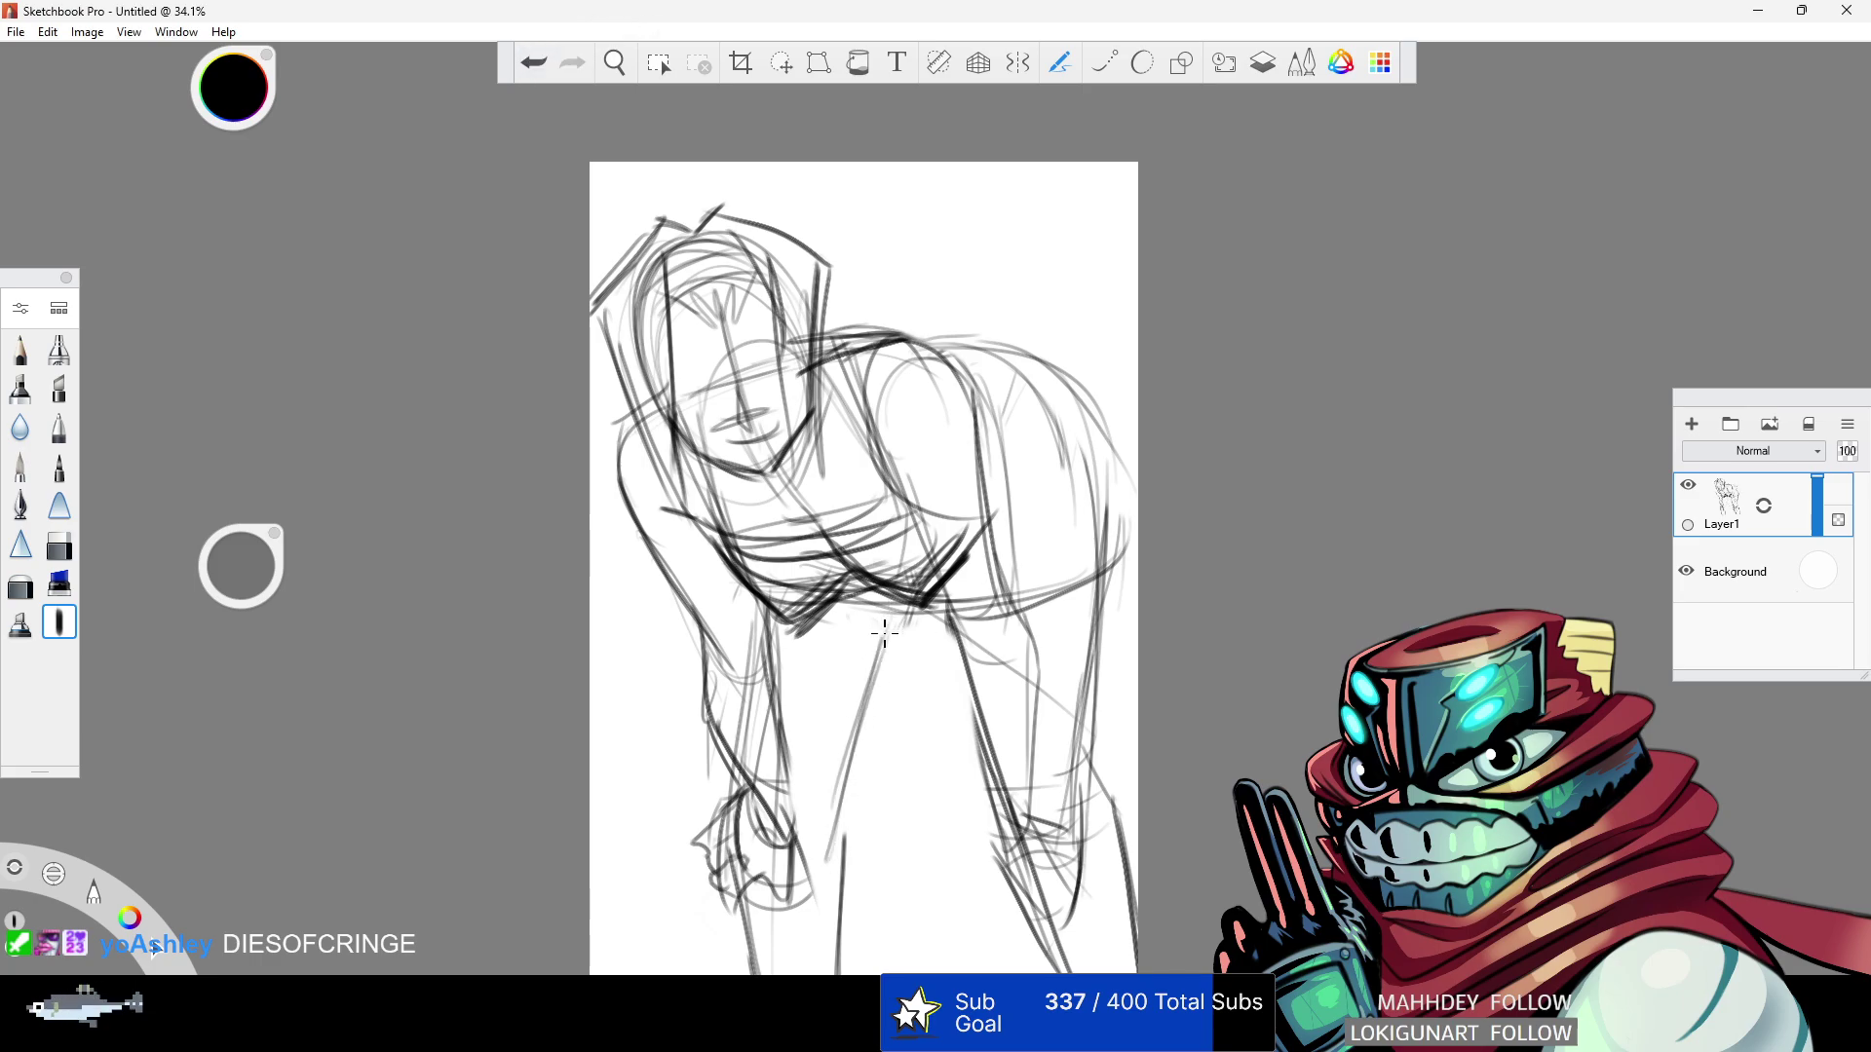
mouse_move(820, 613)
left_mouse_down()
mouse_move(1061, 593)
mouse_move(1128, 533)
mouse_move(967, 612)
left_mouse_up()
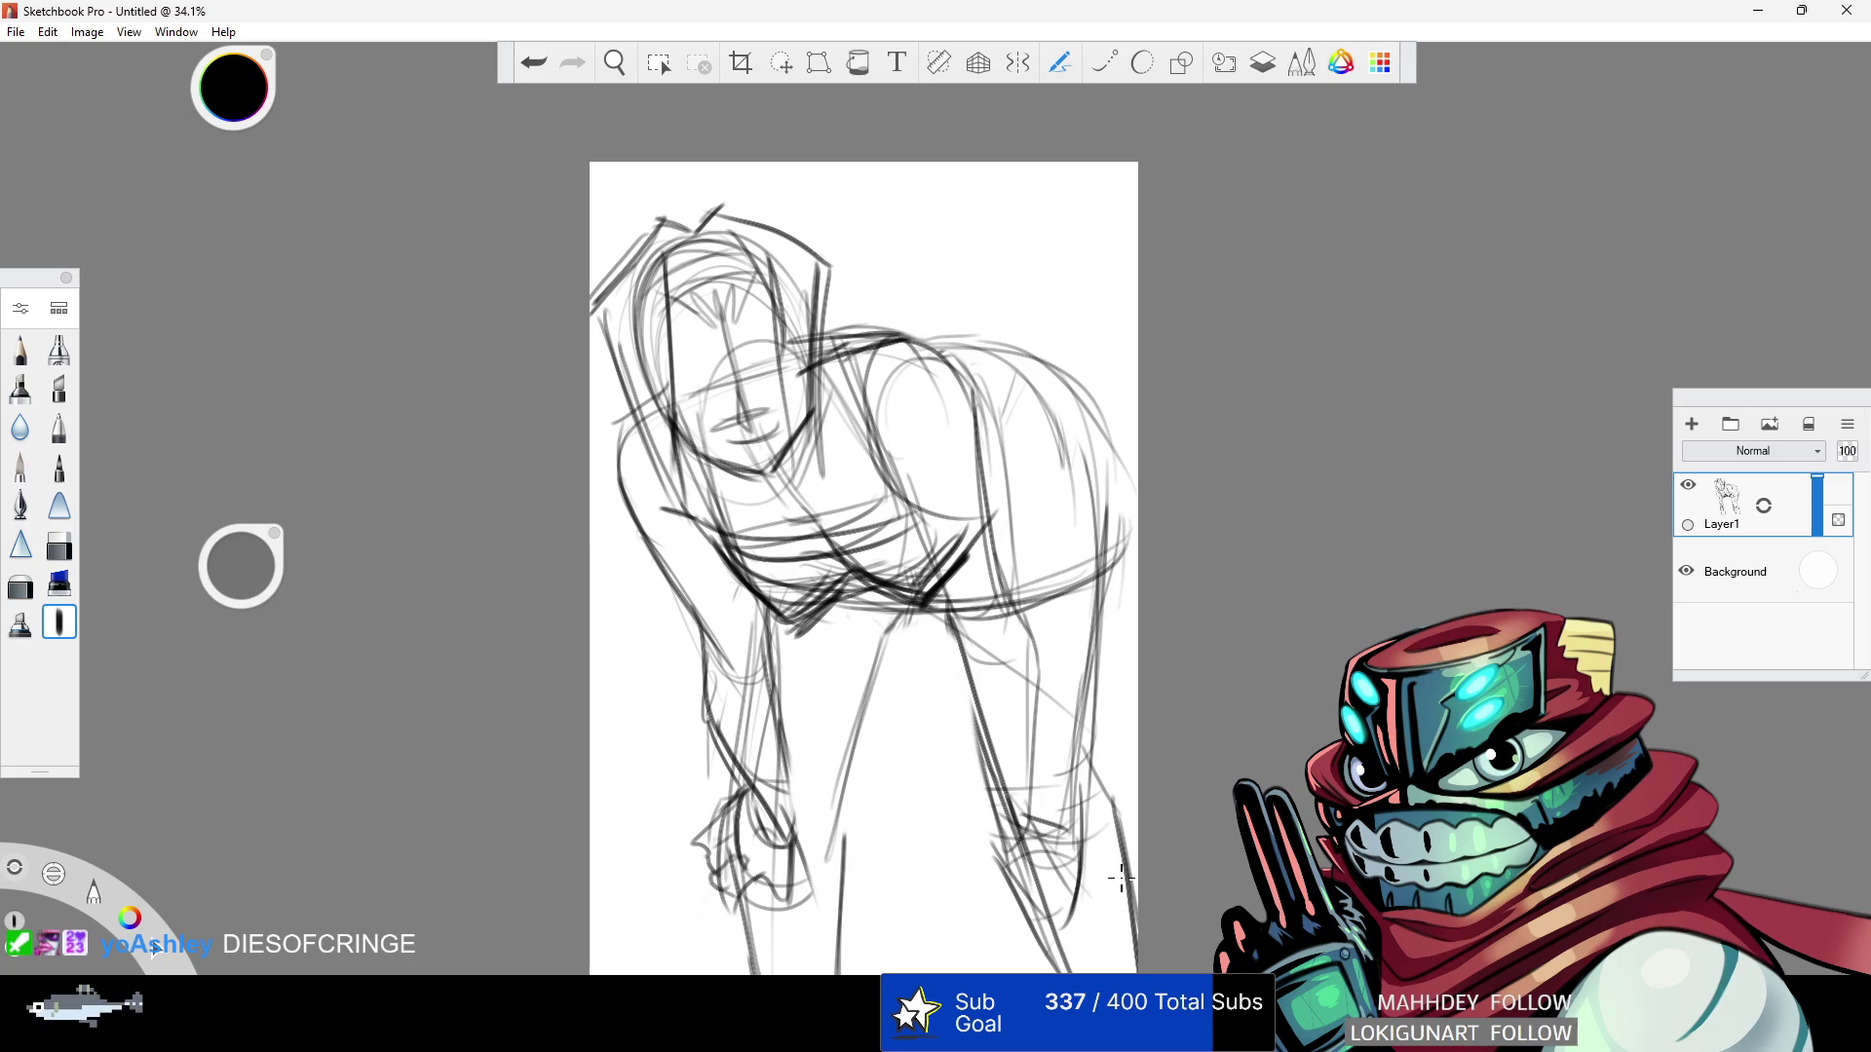
mouse_move(794, 854)
left_mouse_down()
mouse_move(744, 815)
mouse_move(769, 916)
left_mouse_up()
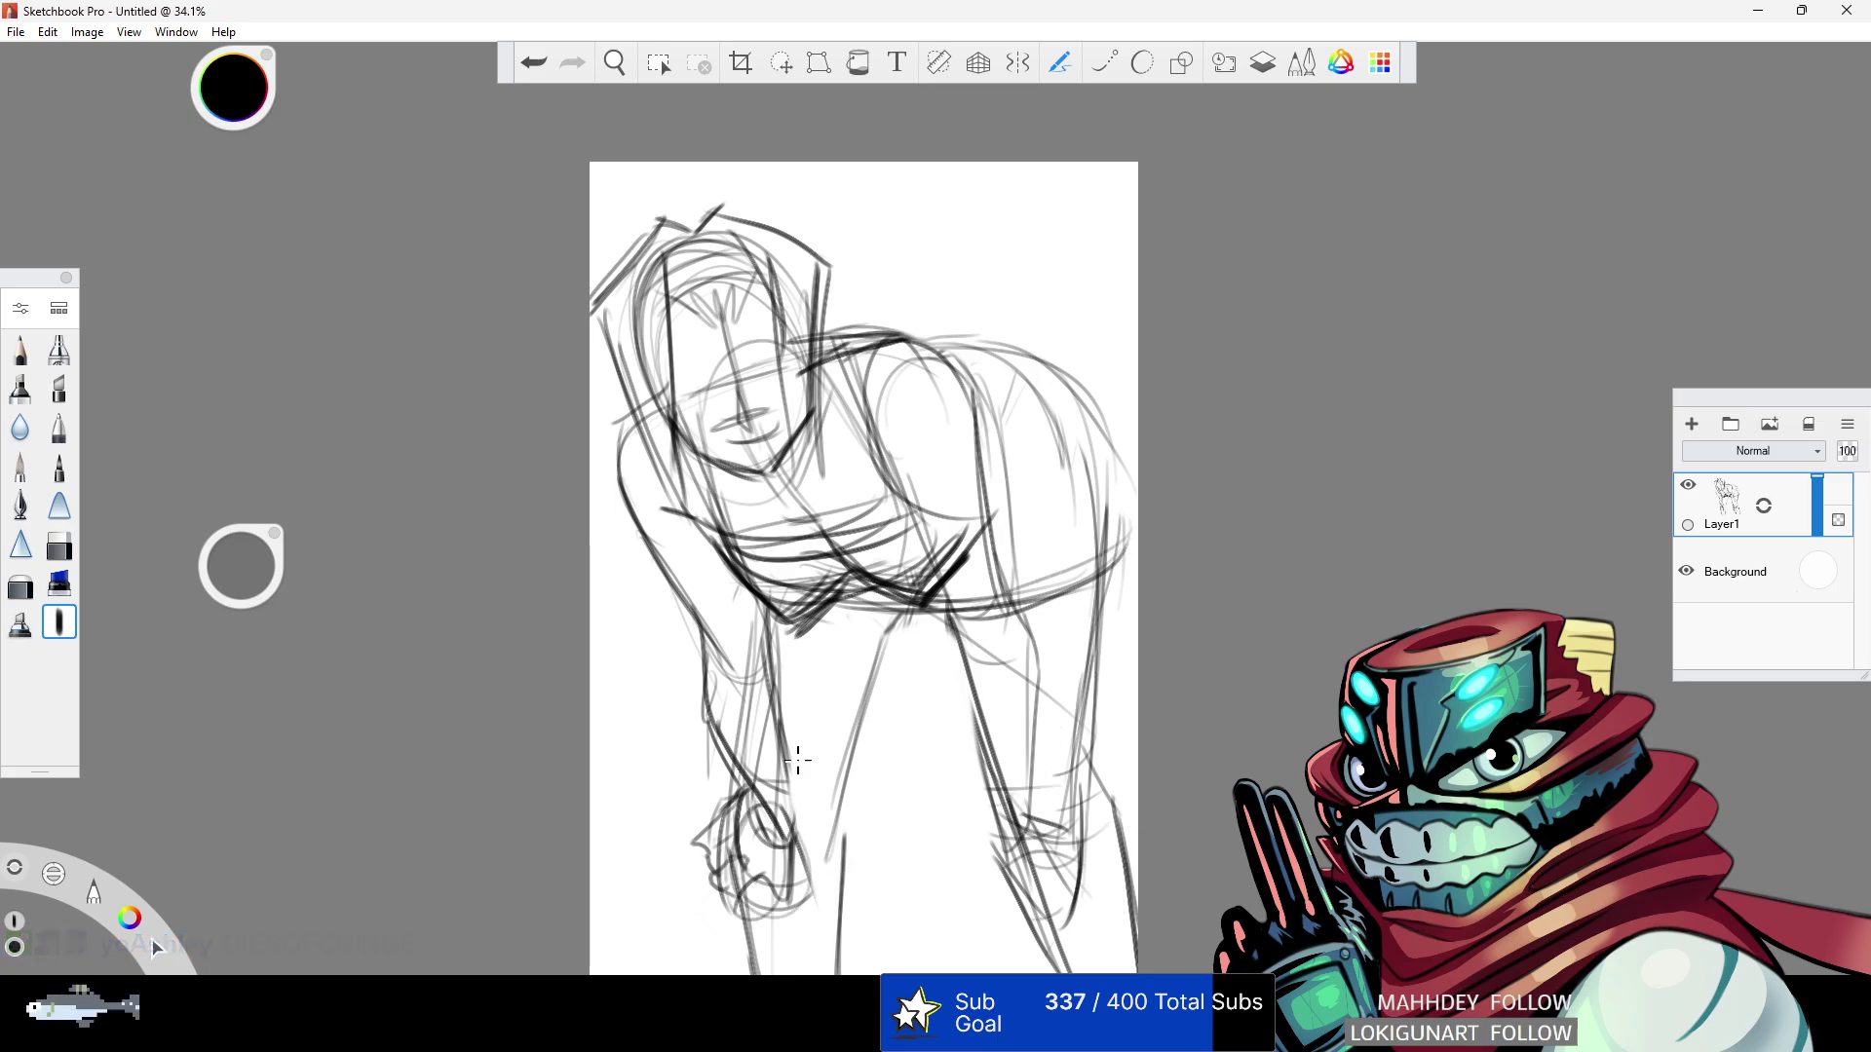
- Enlarge the whole sketch on the canvas so the hip runs past the page edge
left_click(615, 63)
mouse_move(955, 350)
left_mouse_down()
mouse_move(865, 237)
mouse_move(874, 280)
mouse_move(923, 300)
mouse_move(952, 480)
mouse_move(921, 373)
mouse_move(902, 380)
mouse_move(946, 428)
mouse_move(1090, 371)
left_mouse_up()
left_click(780, 63)
mouse_move(972, 460)
left_mouse_down()
mouse_move(623, 575)
mouse_move(201, 567)
mouse_move(73, 584)
left_mouse_up()
- Darken the hair and face sides and the chest's side contours with the pencil brush
left_click(60, 626)
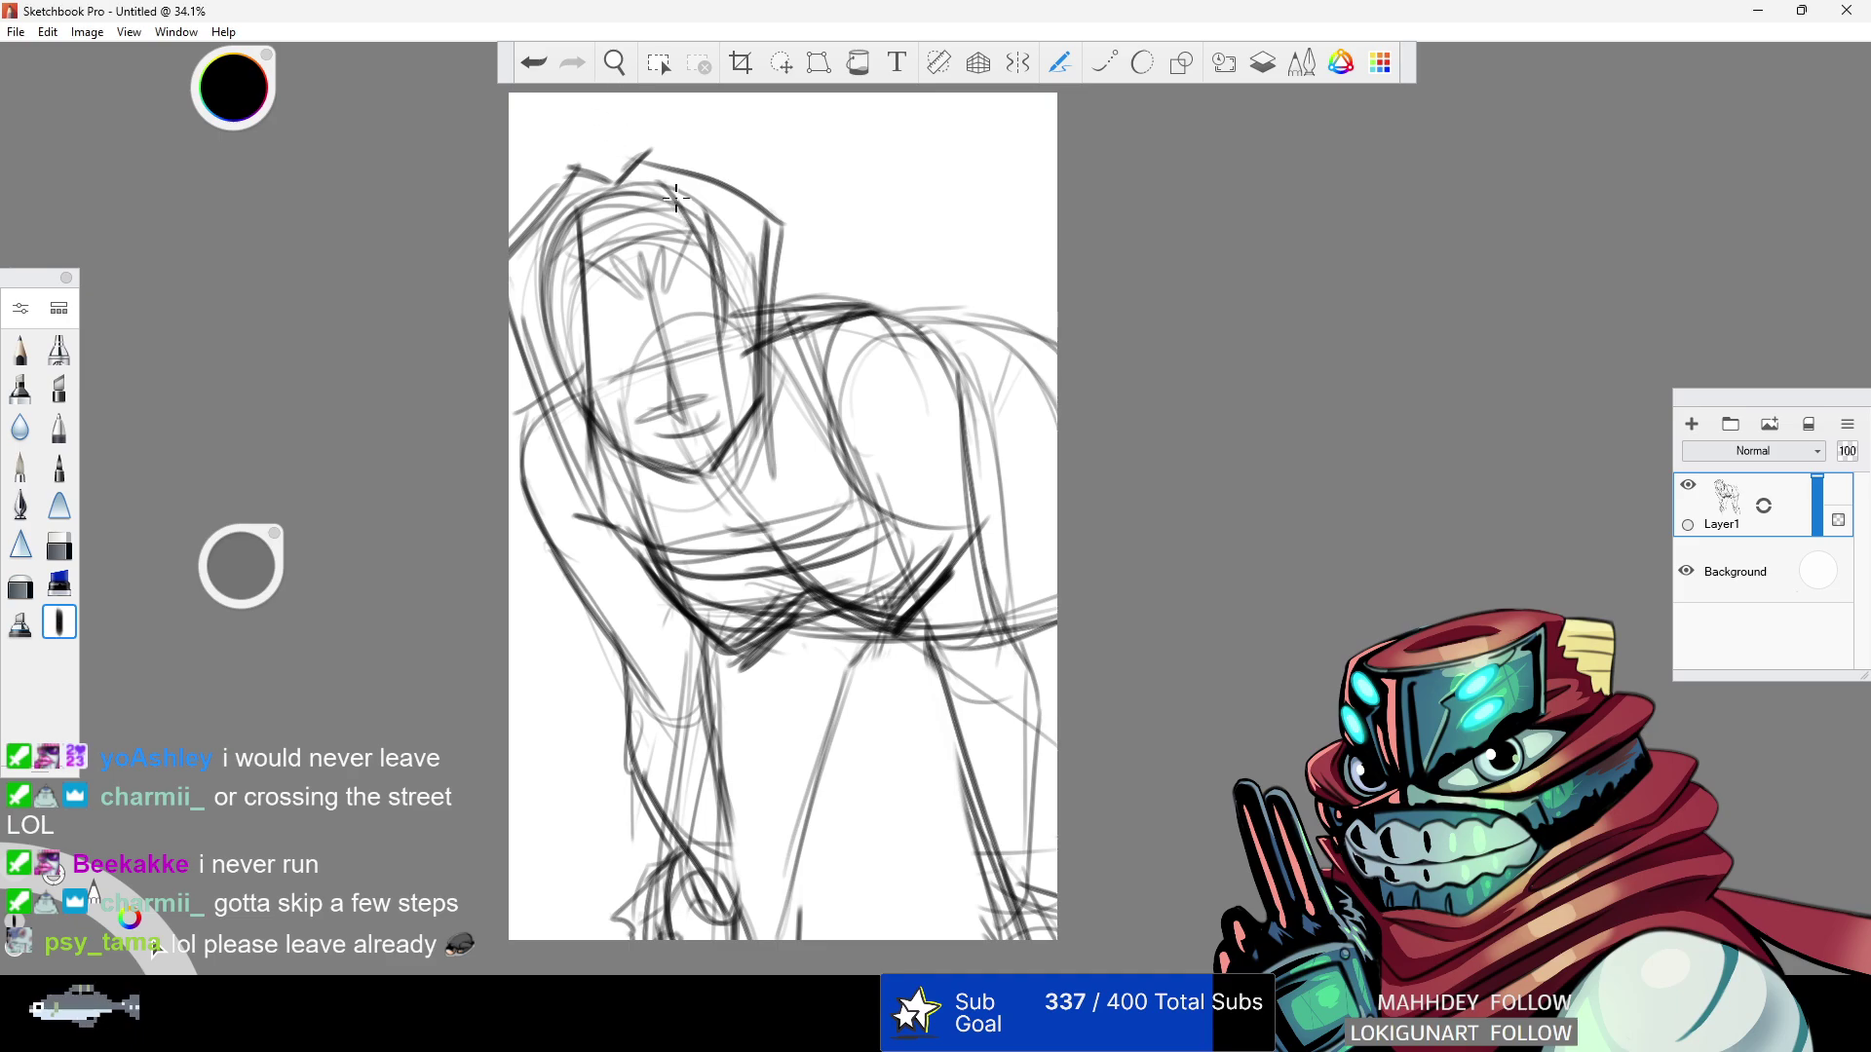
left_click_drag(701, 374, 708, 272)
mouse_move(580, 277)
left_mouse_down()
mouse_move(607, 453)
mouse_move(512, 287)
left_mouse_up()
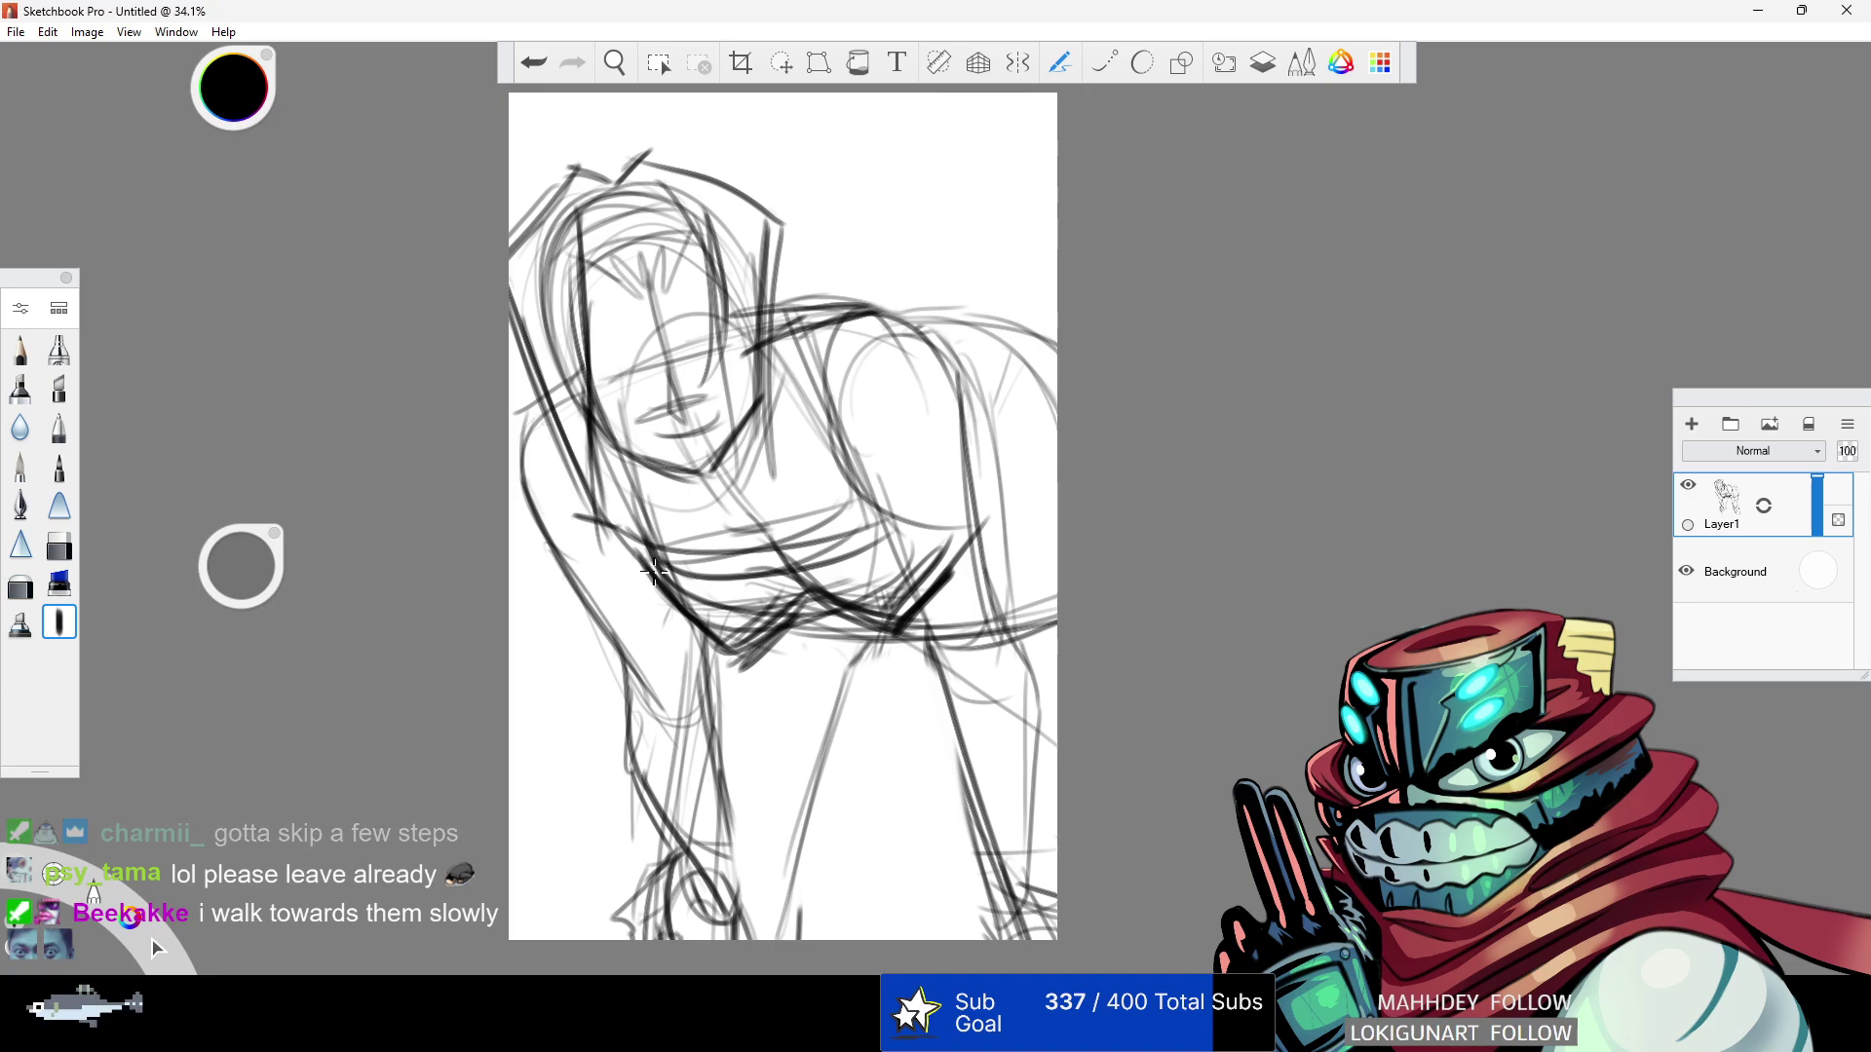
left_click_drag(914, 555, 853, 358)
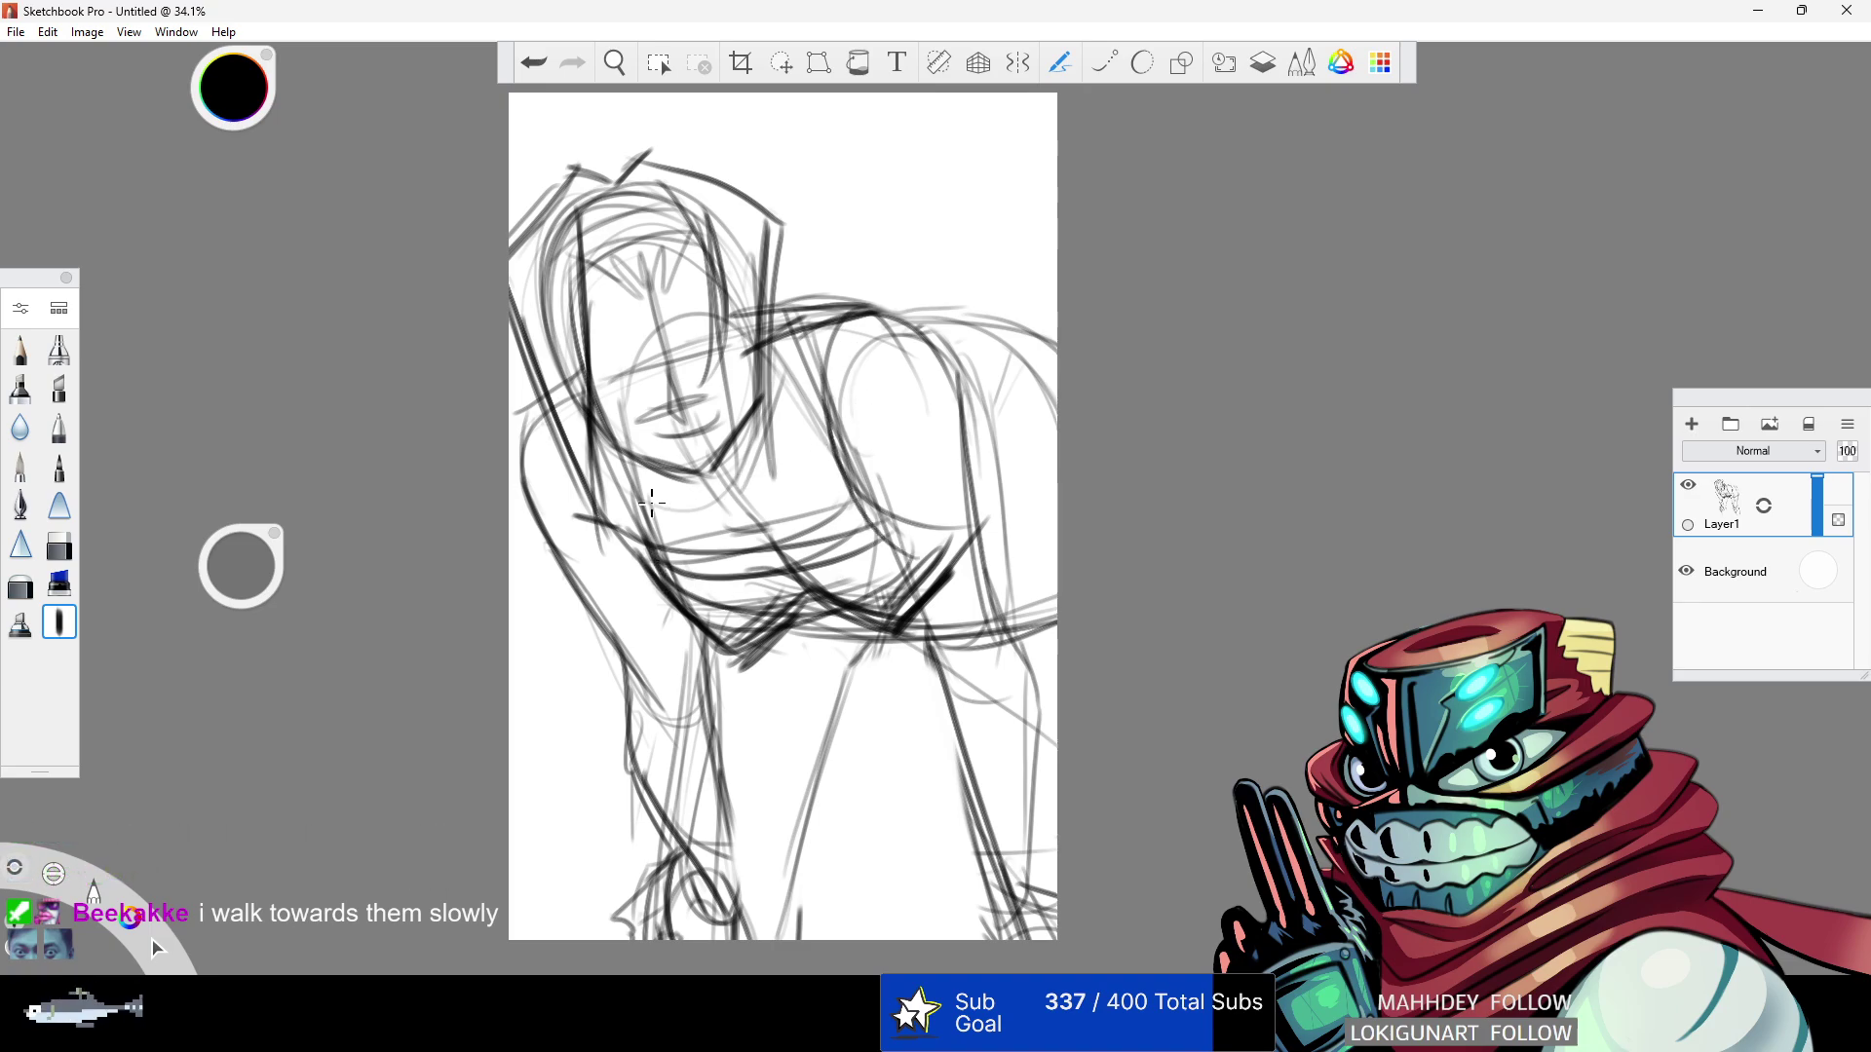
mouse_move(653, 521)
left_mouse_down()
mouse_move(809, 553)
mouse_move(854, 491)
mouse_move(710, 557)
mouse_move(614, 441)
mouse_move(655, 547)
left_mouse_up()
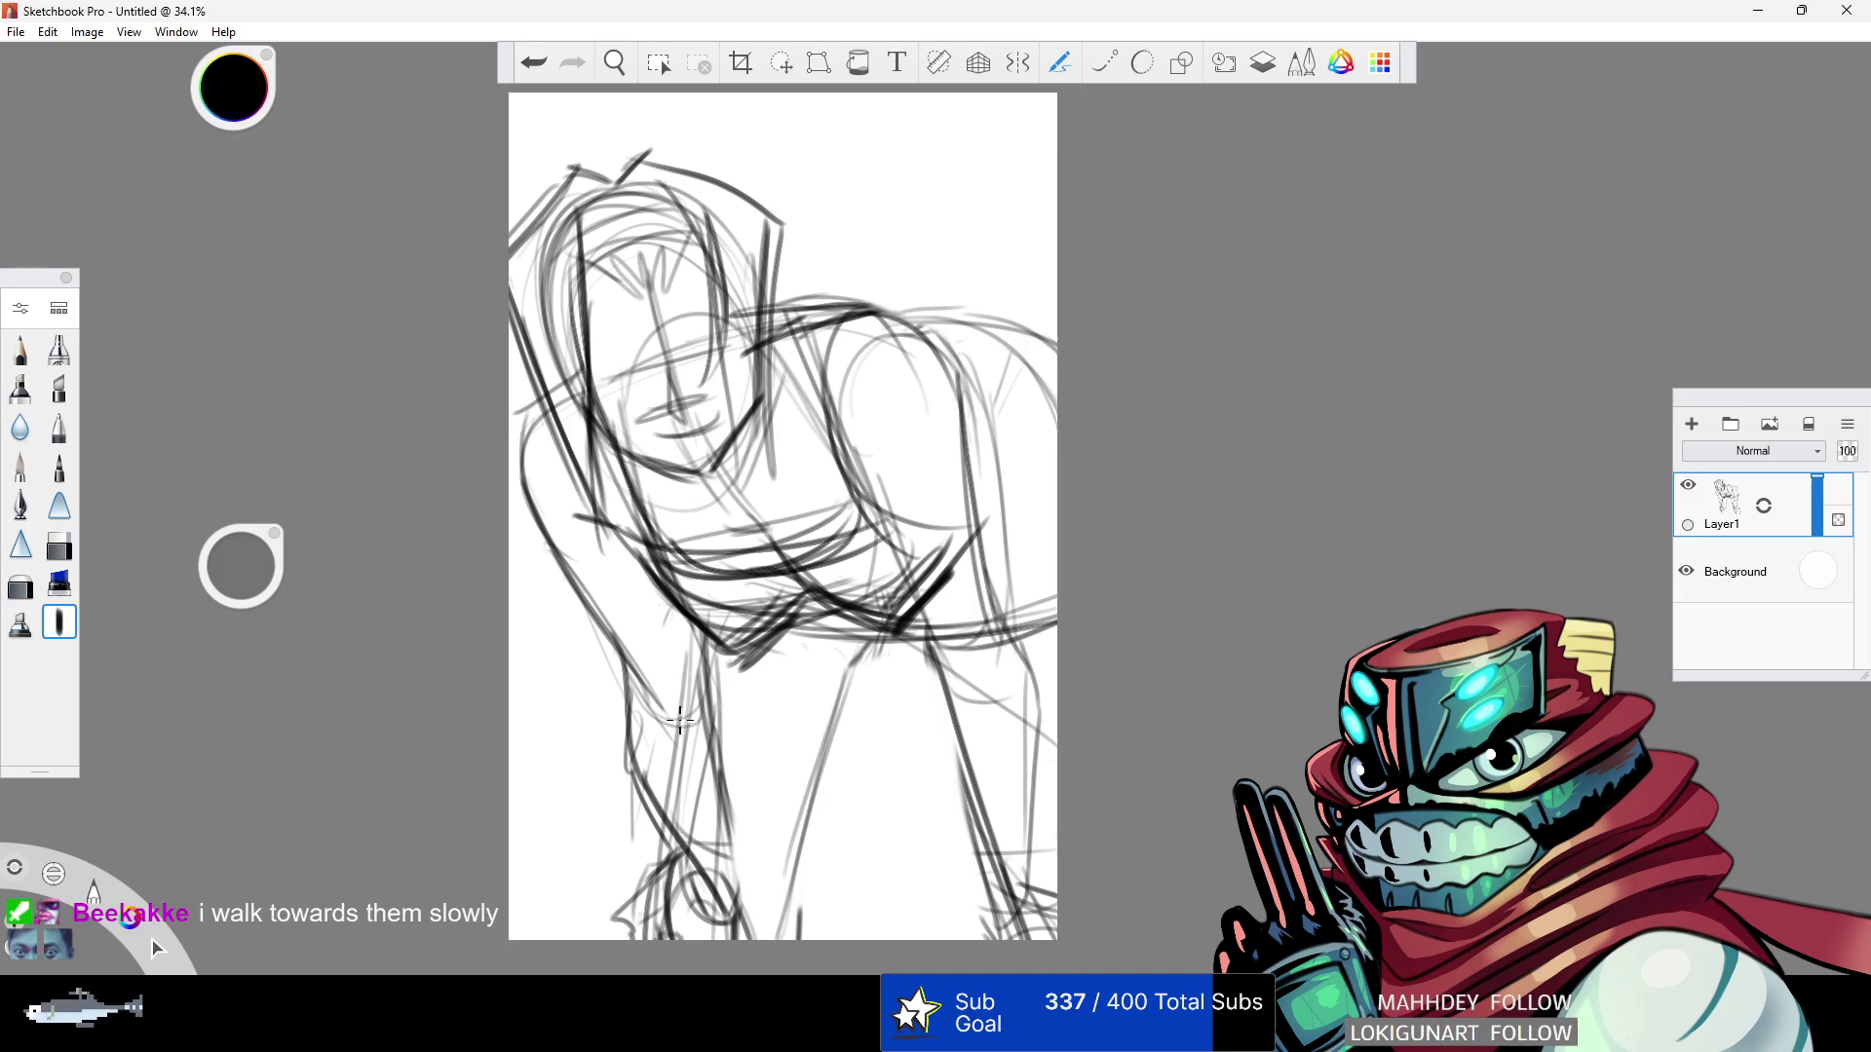
- Darken the left arm's outline down to the hand and the inner thigh line beside it
mouse_move(541, 411)
left_mouse_down()
mouse_move(573, 563)
mouse_move(630, 658)
mouse_move(642, 705)
mouse_move(625, 713)
mouse_move(716, 903)
left_mouse_up()
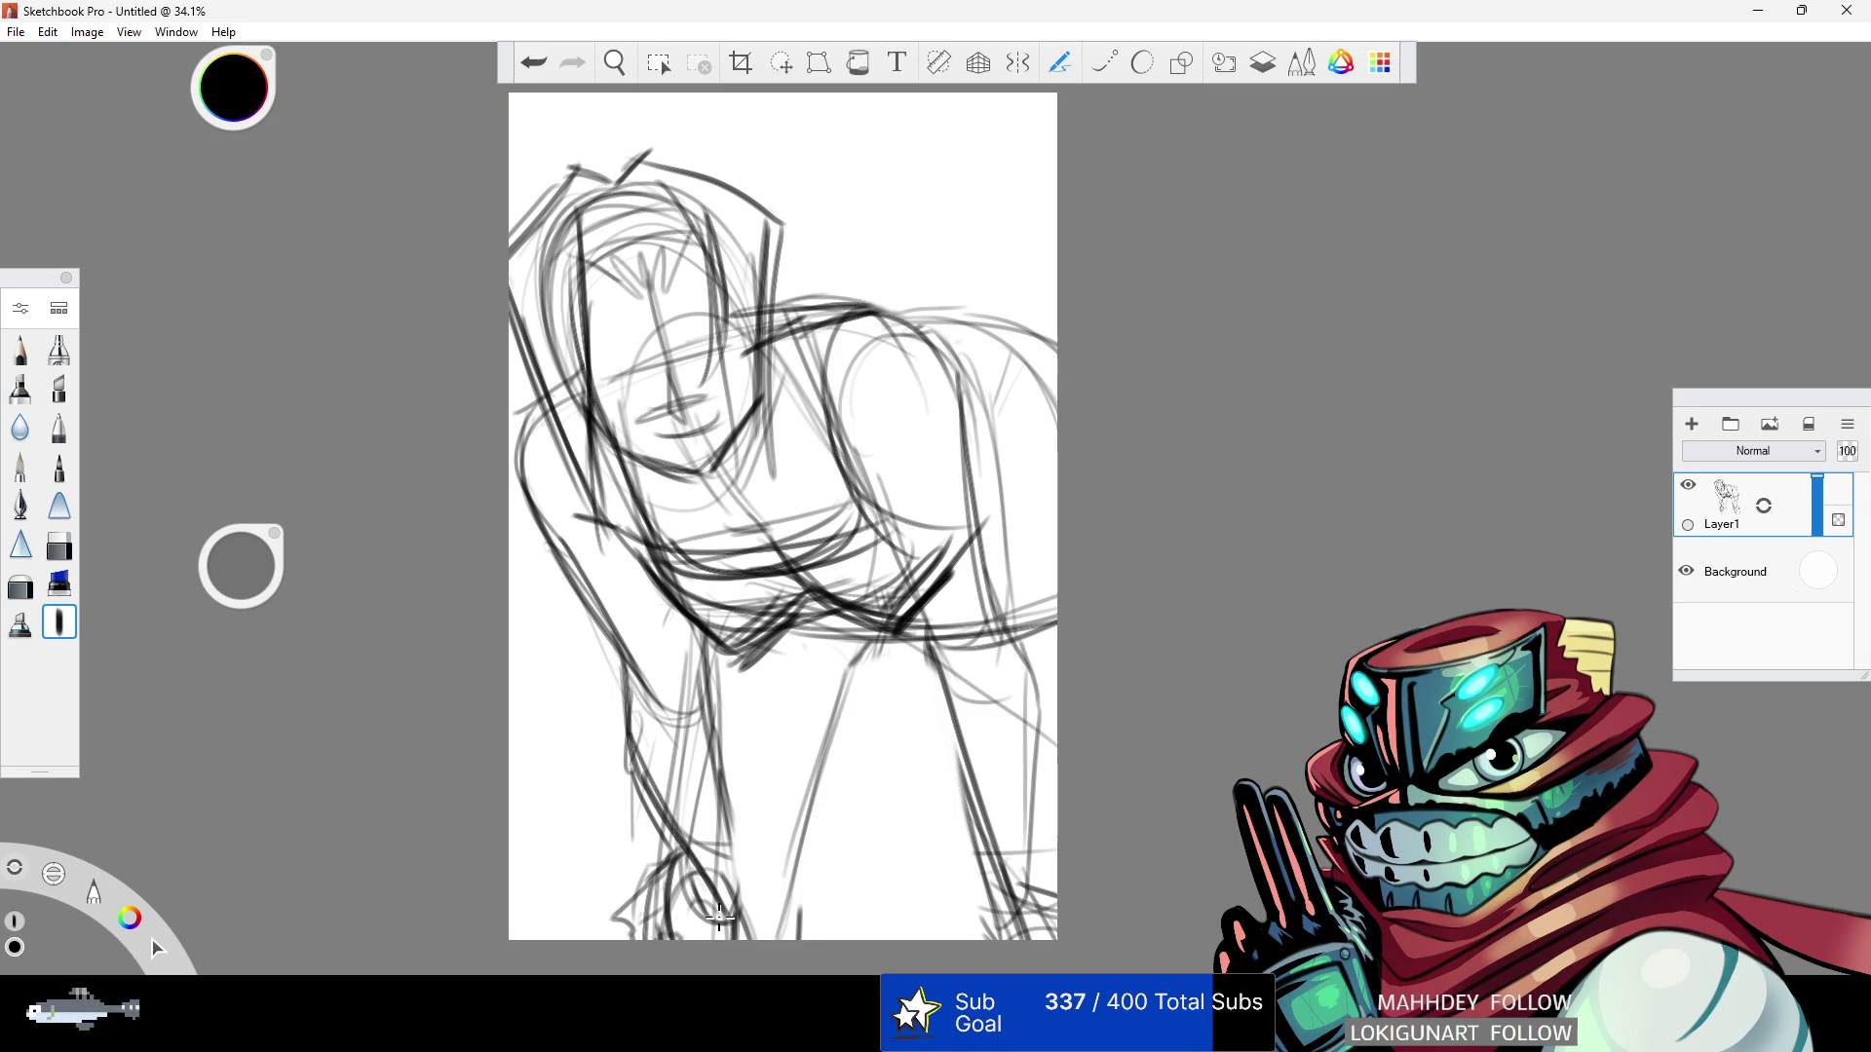
left_click_drag(740, 668, 687, 935)
left_click_drag(805, 807, 775, 938)
left_click_drag(872, 616, 774, 940)
left_click_drag(864, 652, 794, 895)
- Darken the back contour from the shoulder to the page edge, and the jaw line
mouse_move(739, 616)
left_mouse_down()
mouse_move(1042, 615)
mouse_move(1093, 575)
mouse_move(1087, 557)
mouse_move(1012, 404)
mouse_move(936, 320)
mouse_move(1056, 388)
left_mouse_up()
left_click_drag(848, 329, 1045, 297)
left_click_drag(867, 290, 1054, 350)
key("ctrl+z")
left_click_drag(877, 313, 1058, 340)
mouse_move(587, 406)
left_mouse_down()
mouse_move(648, 463)
mouse_move(736, 480)
mouse_move(723, 455)
mouse_move(750, 406)
mouse_move(758, 297)
mouse_move(746, 410)
left_mouse_up()
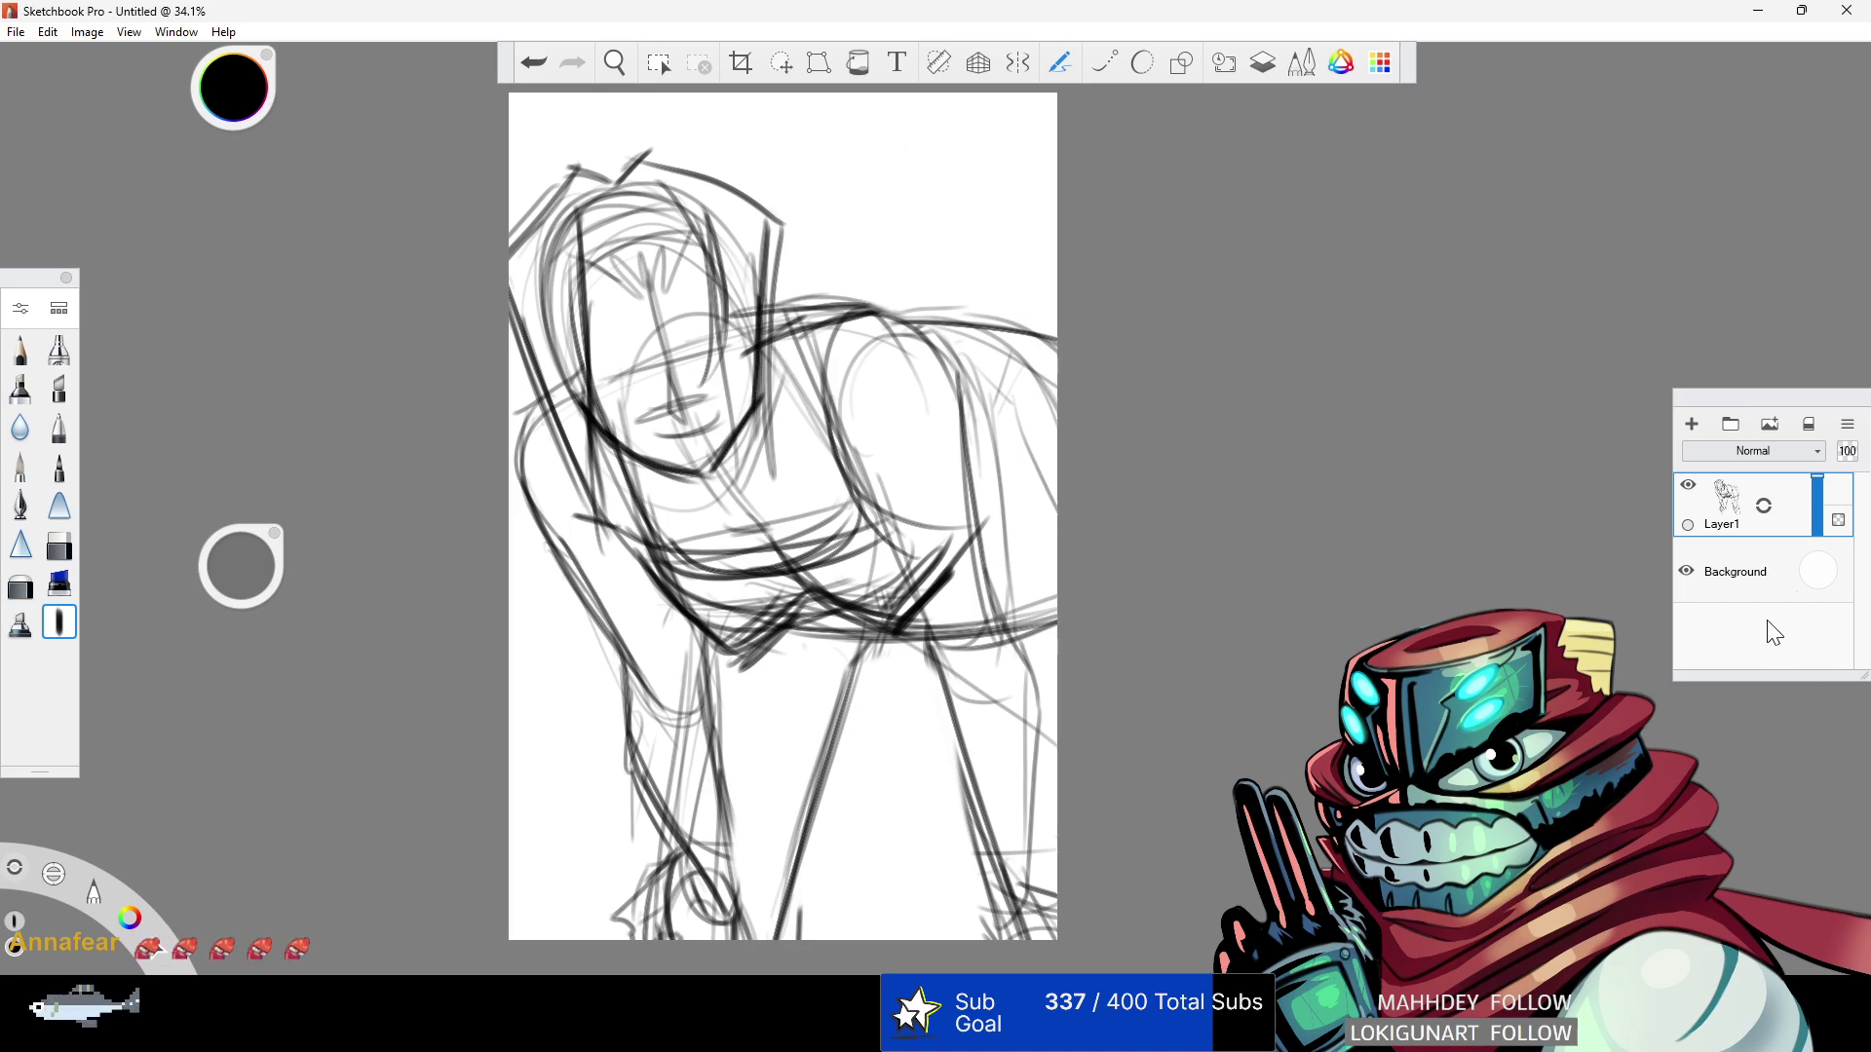
- Lower the opacity of the rough sketch layer, add a new layer above it, and mirror the canvas horizontally
mouse_move(1821, 519)
left_mouse_down()
mouse_move(1825, 536)
mouse_move(1791, 382)
left_mouse_up()
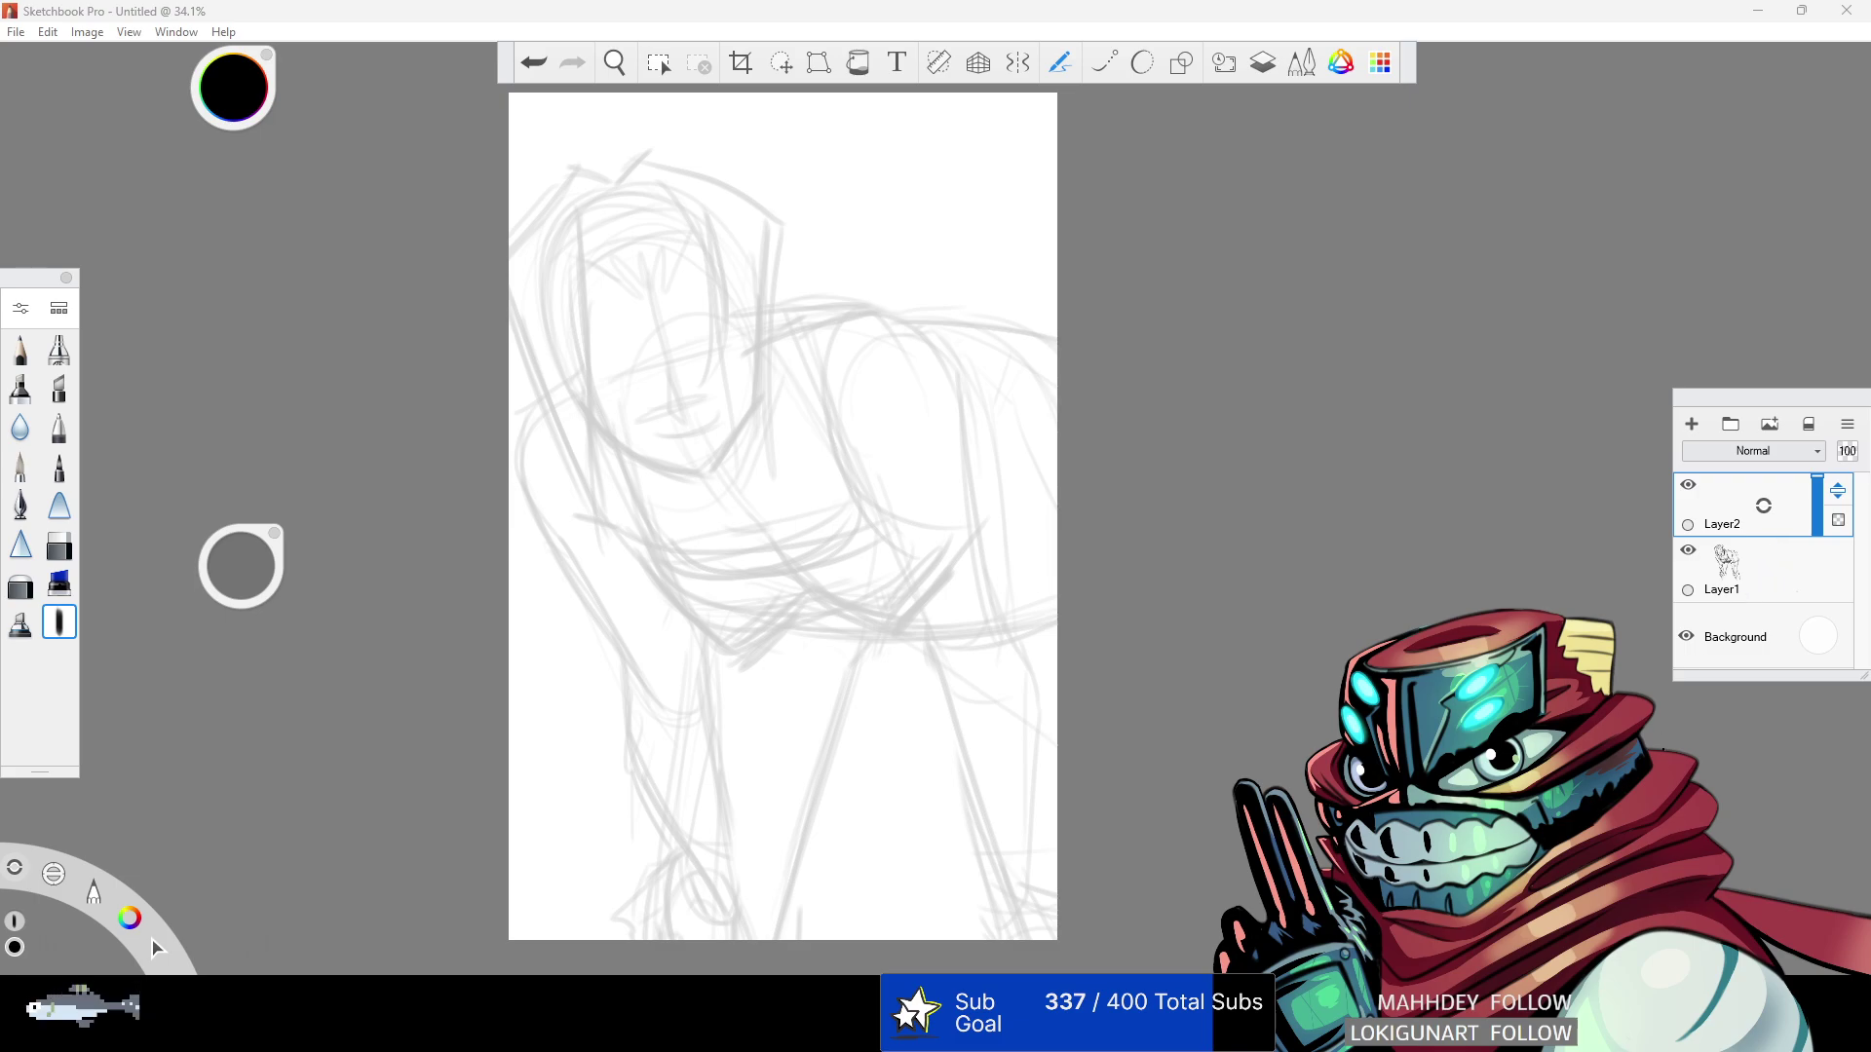
key("space")
left_click_drag(752, 331, 783, 375)
left_click_drag(694, 321, 732, 326)
left_click(611, 71)
key("h")
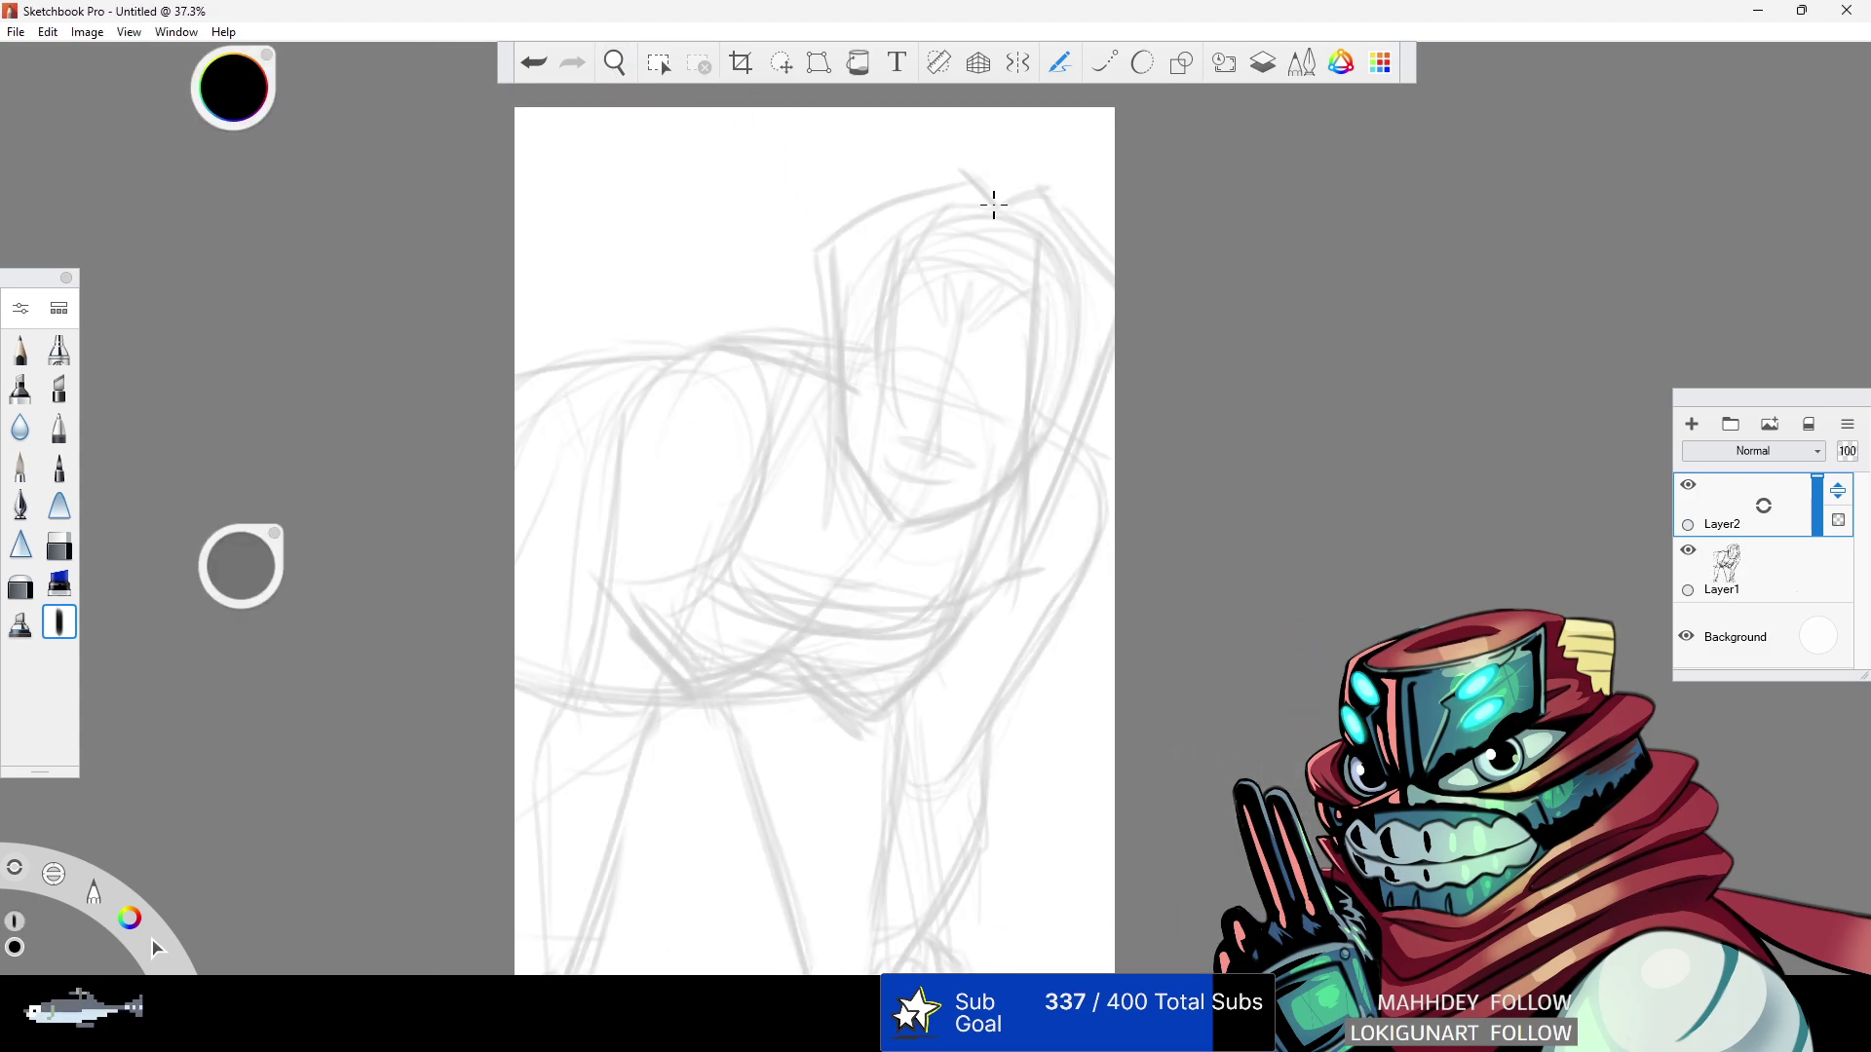
- Outline the jaw and chin on the new layer and draw the ear at the end of the jaw line
left_click(614, 72)
left_click_drag(1022, 266, 984, 270)
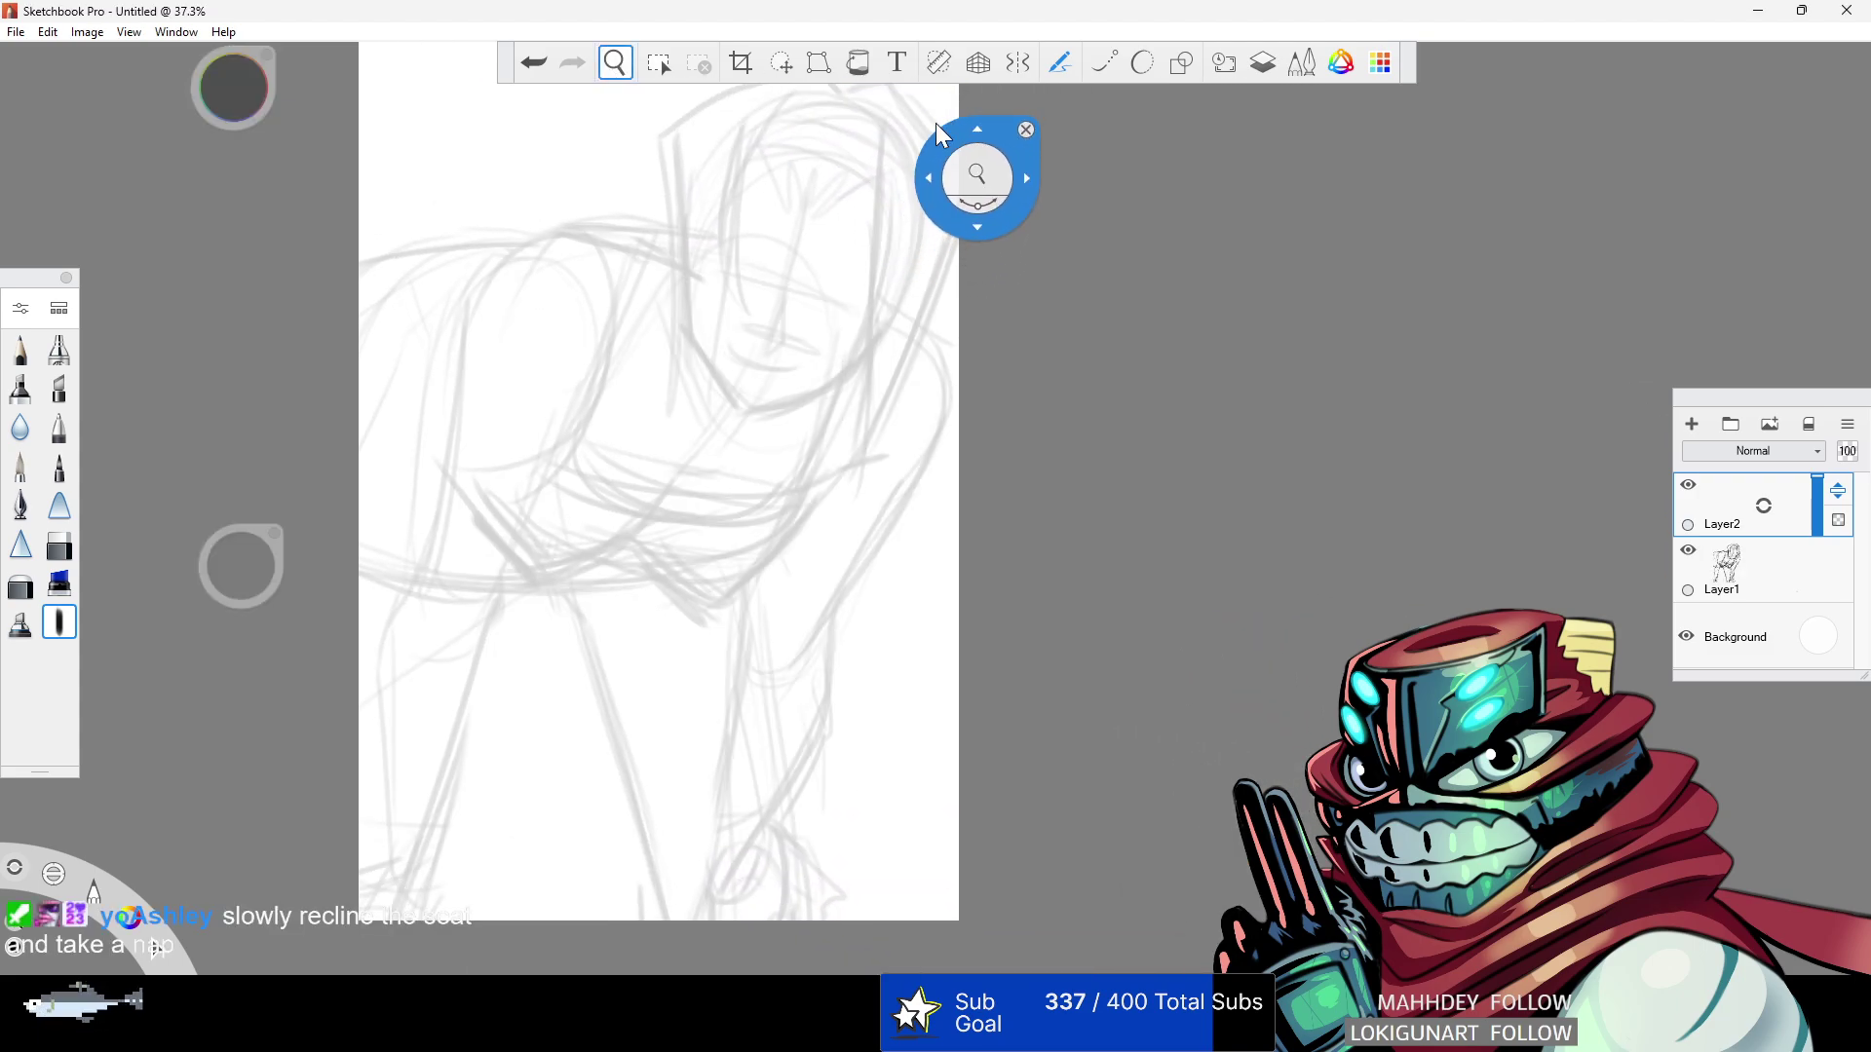
left_click_drag(819, 190, 848, 194)
left_click_drag(807, 254, 47, 236)
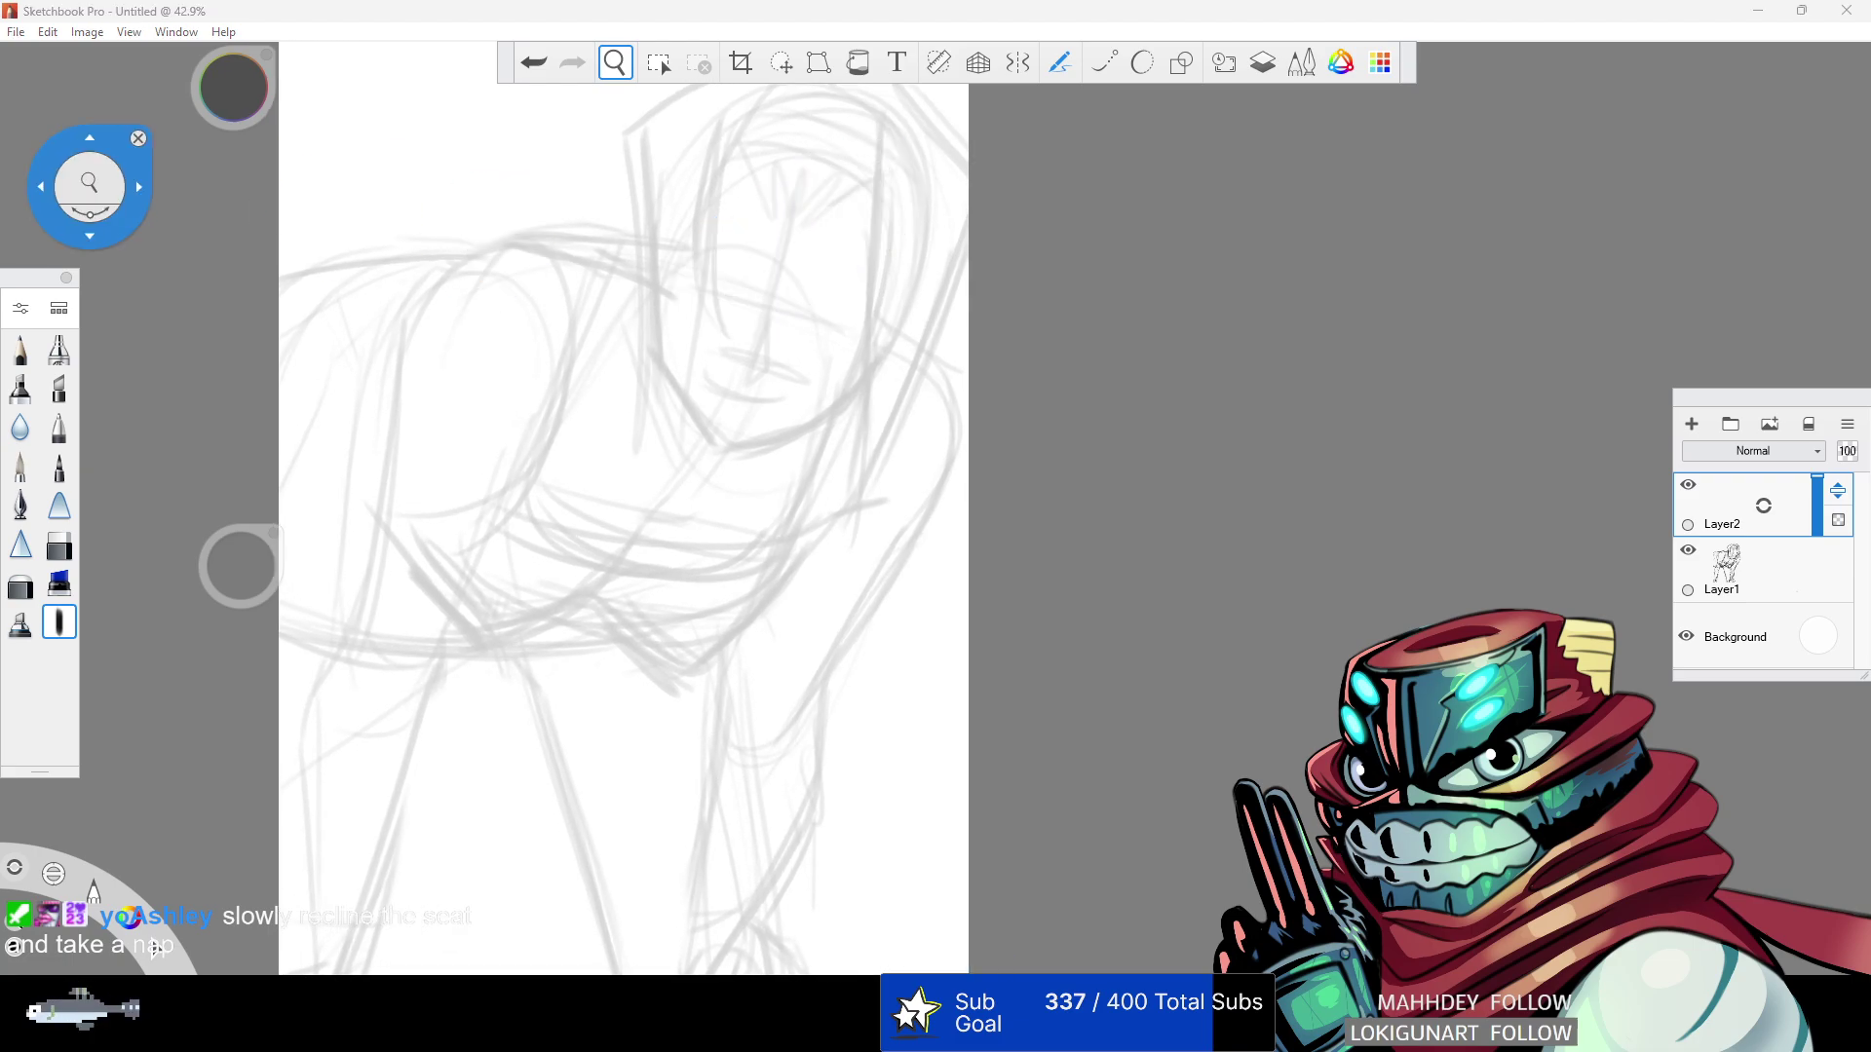
left_click_drag(844, 376, 838, 423)
left_click_drag(881, 373, 982, 370)
key("space")
left_click_drag(248, 579, 229, 672)
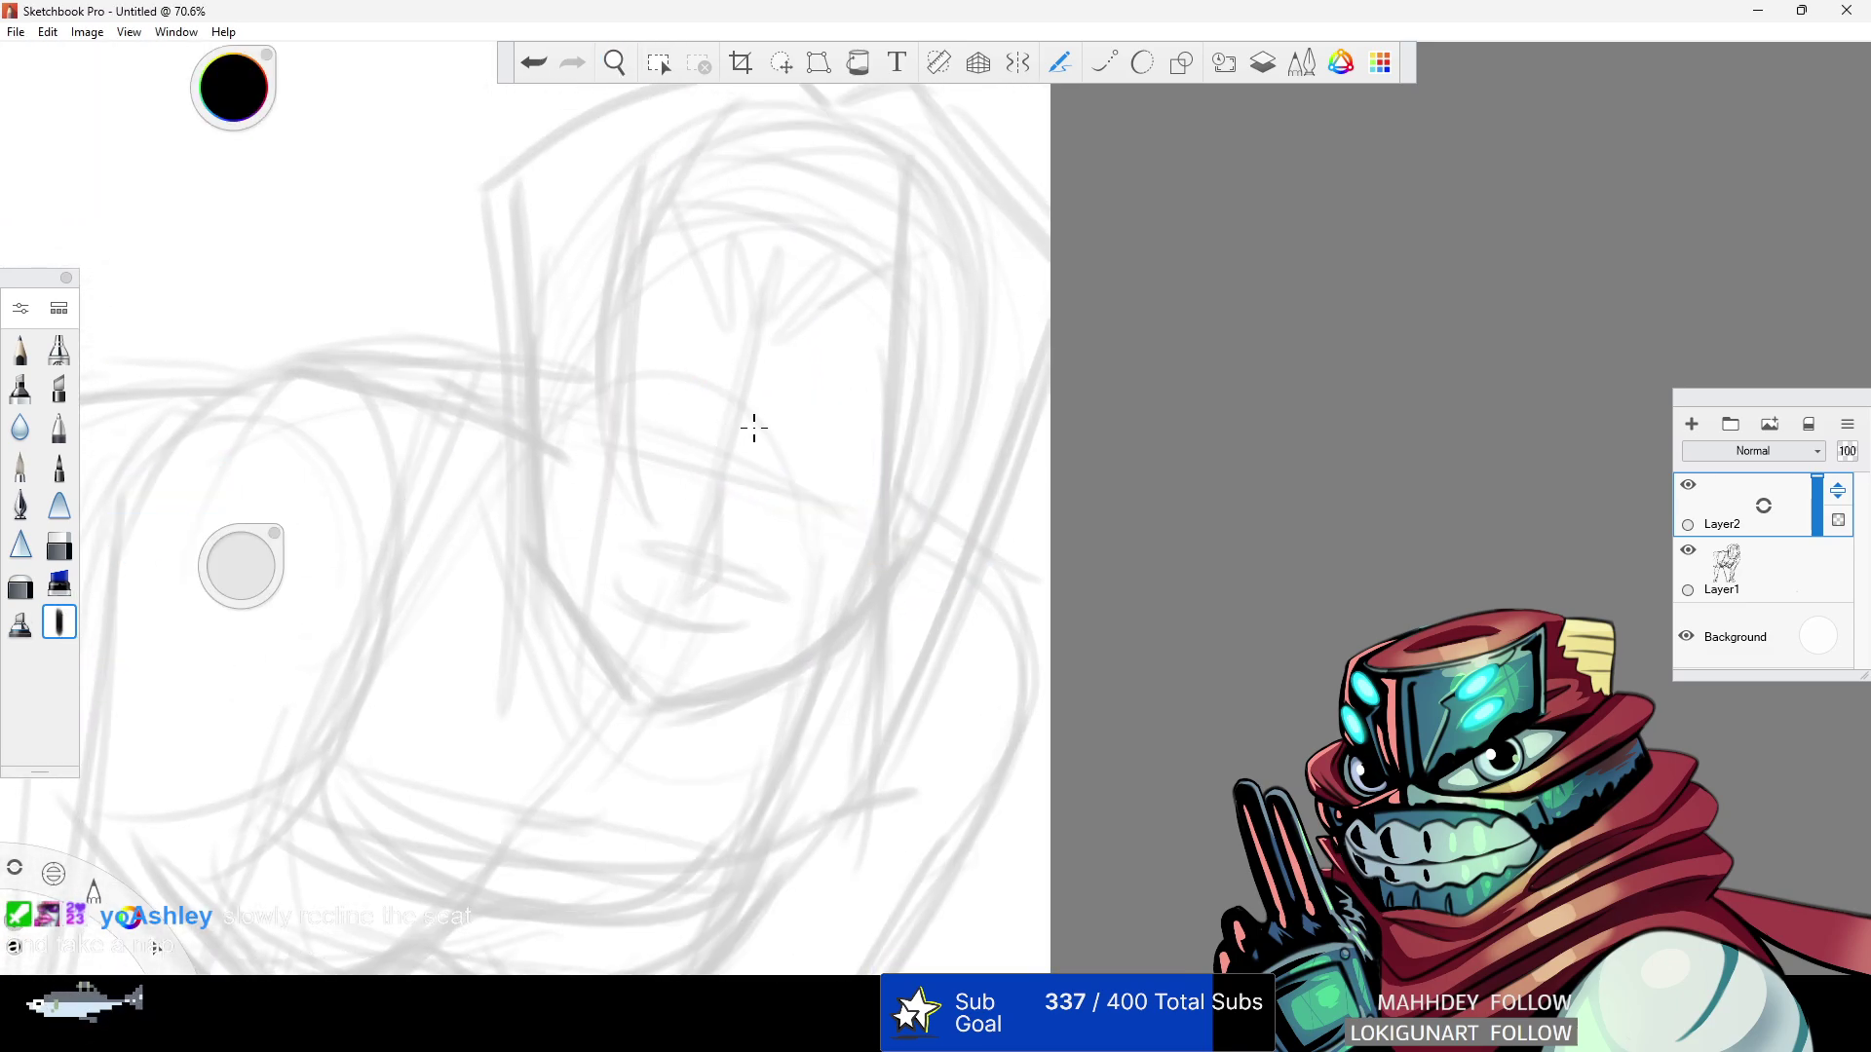
mouse_move(523, 444)
left_mouse_down()
mouse_move(534, 526)
mouse_move(650, 705)
mouse_move(889, 634)
mouse_move(862, 612)
mouse_move(931, 489)
left_mouse_up()
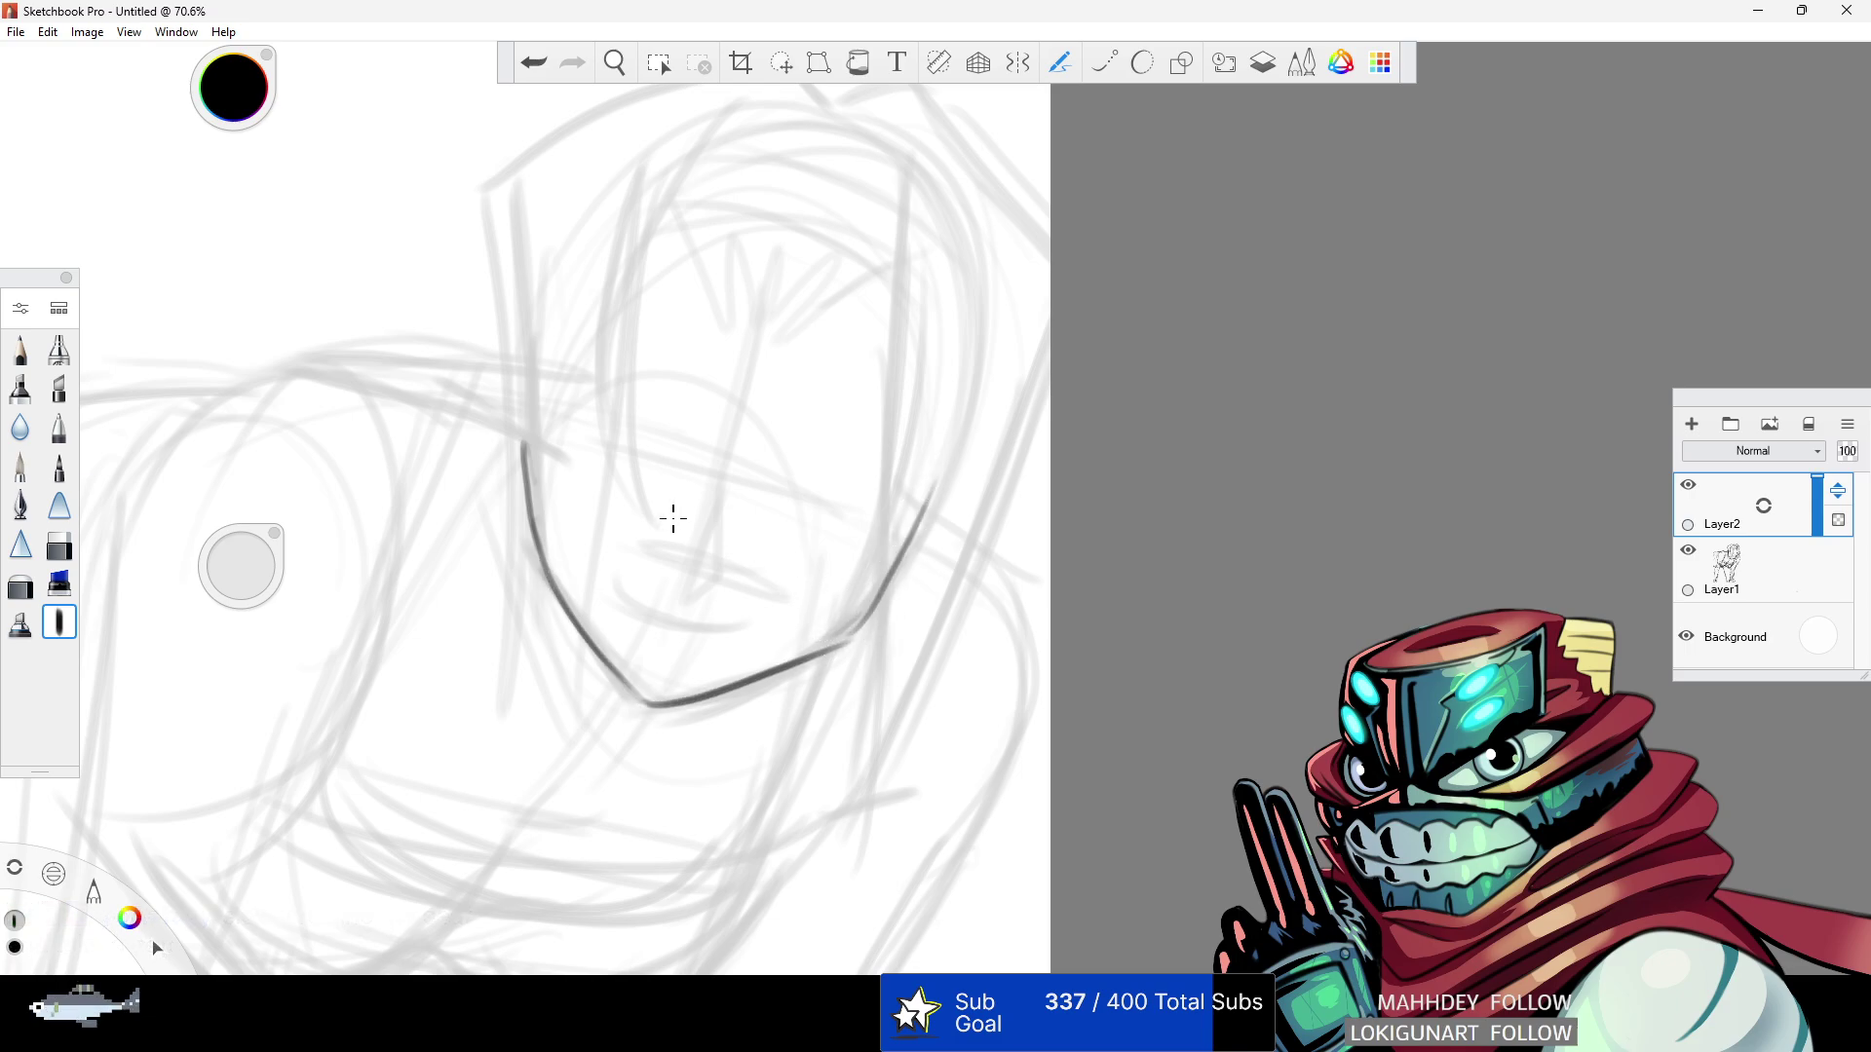
mouse_move(523, 374)
left_mouse_down()
mouse_move(538, 560)
mouse_move(547, 280)
mouse_move(529, 502)
left_mouse_up()
left_click_drag(506, 342, 521, 435)
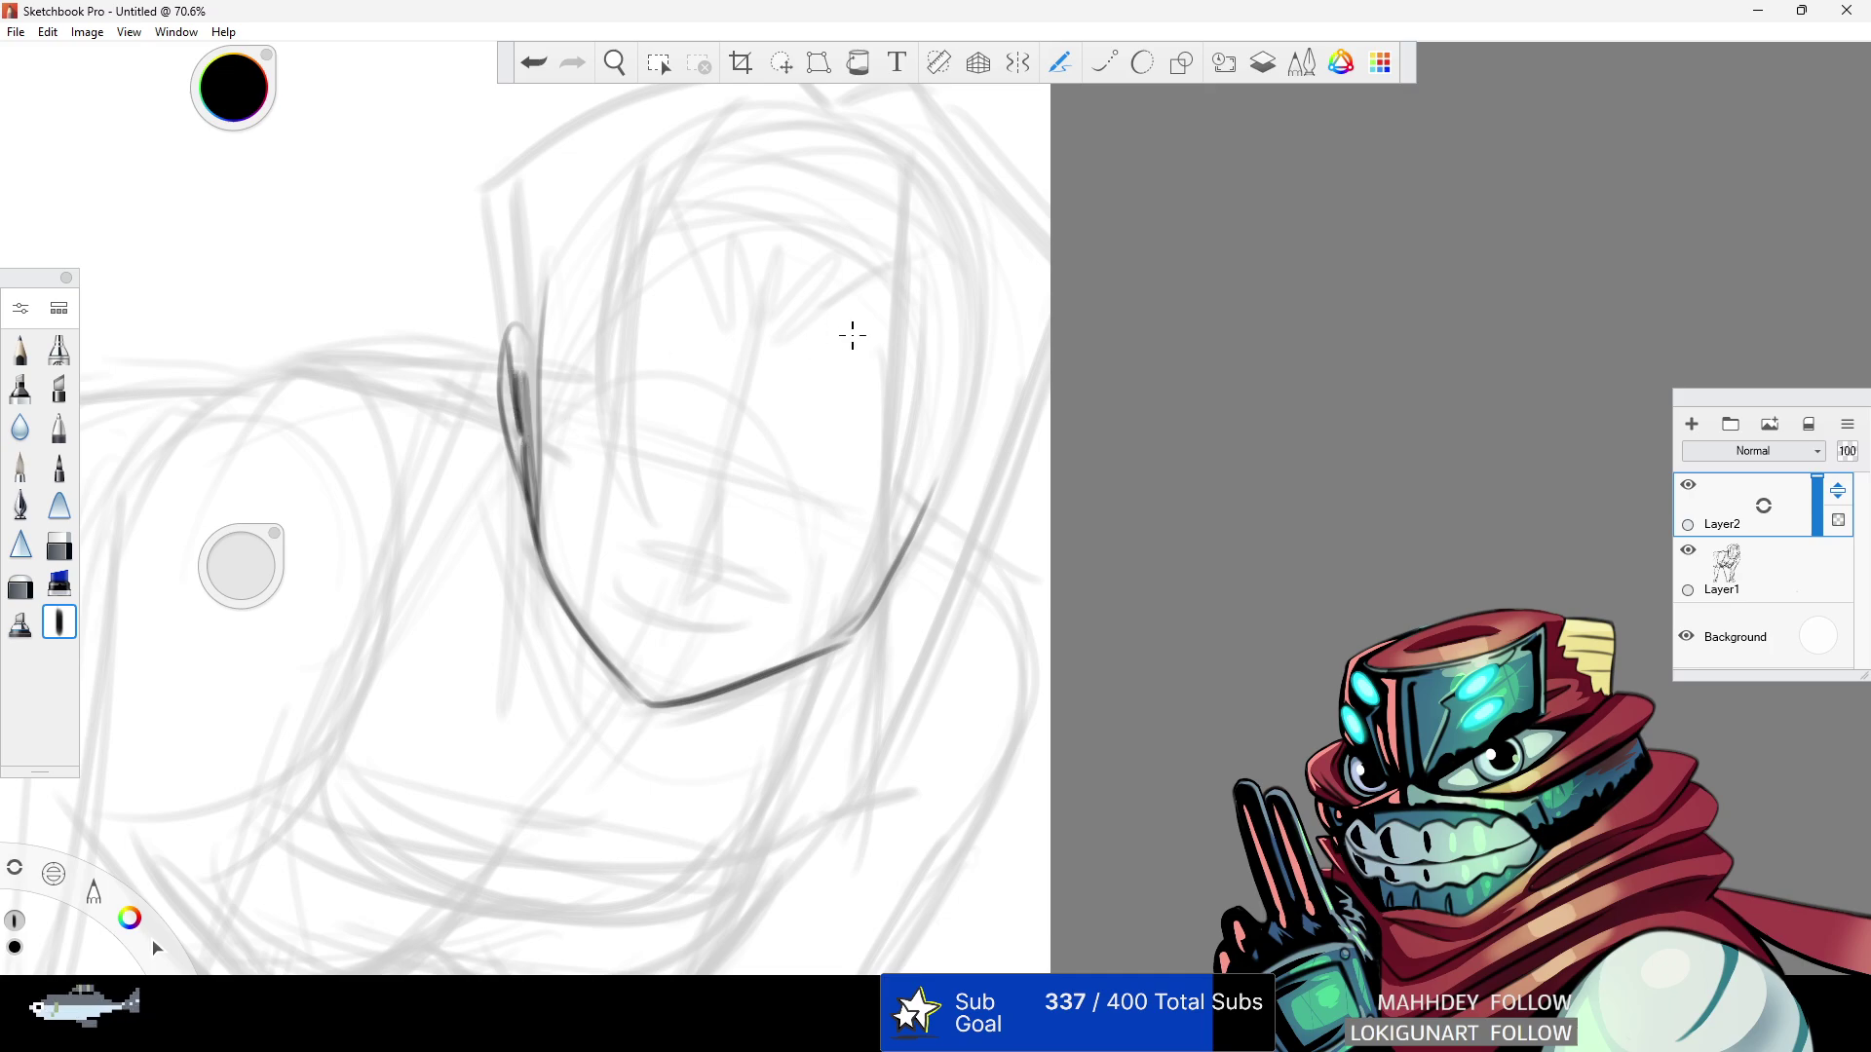
mouse_move(950, 478)
left_mouse_down()
mouse_move(884, 604)
mouse_move(963, 460)
left_mouse_up()
- Draw the face's slanted centre line and thicken the jaw contour
left_click_drag(685, 629, 779, 324)
mouse_move(633, 687)
left_mouse_down()
mouse_move(857, 635)
mouse_move(904, 577)
left_mouse_up()
mouse_move(533, 476)
left_mouse_down()
mouse_move(656, 718)
mouse_move(529, 476)
mouse_move(646, 707)
left_mouse_up()
key("ctrl+z")
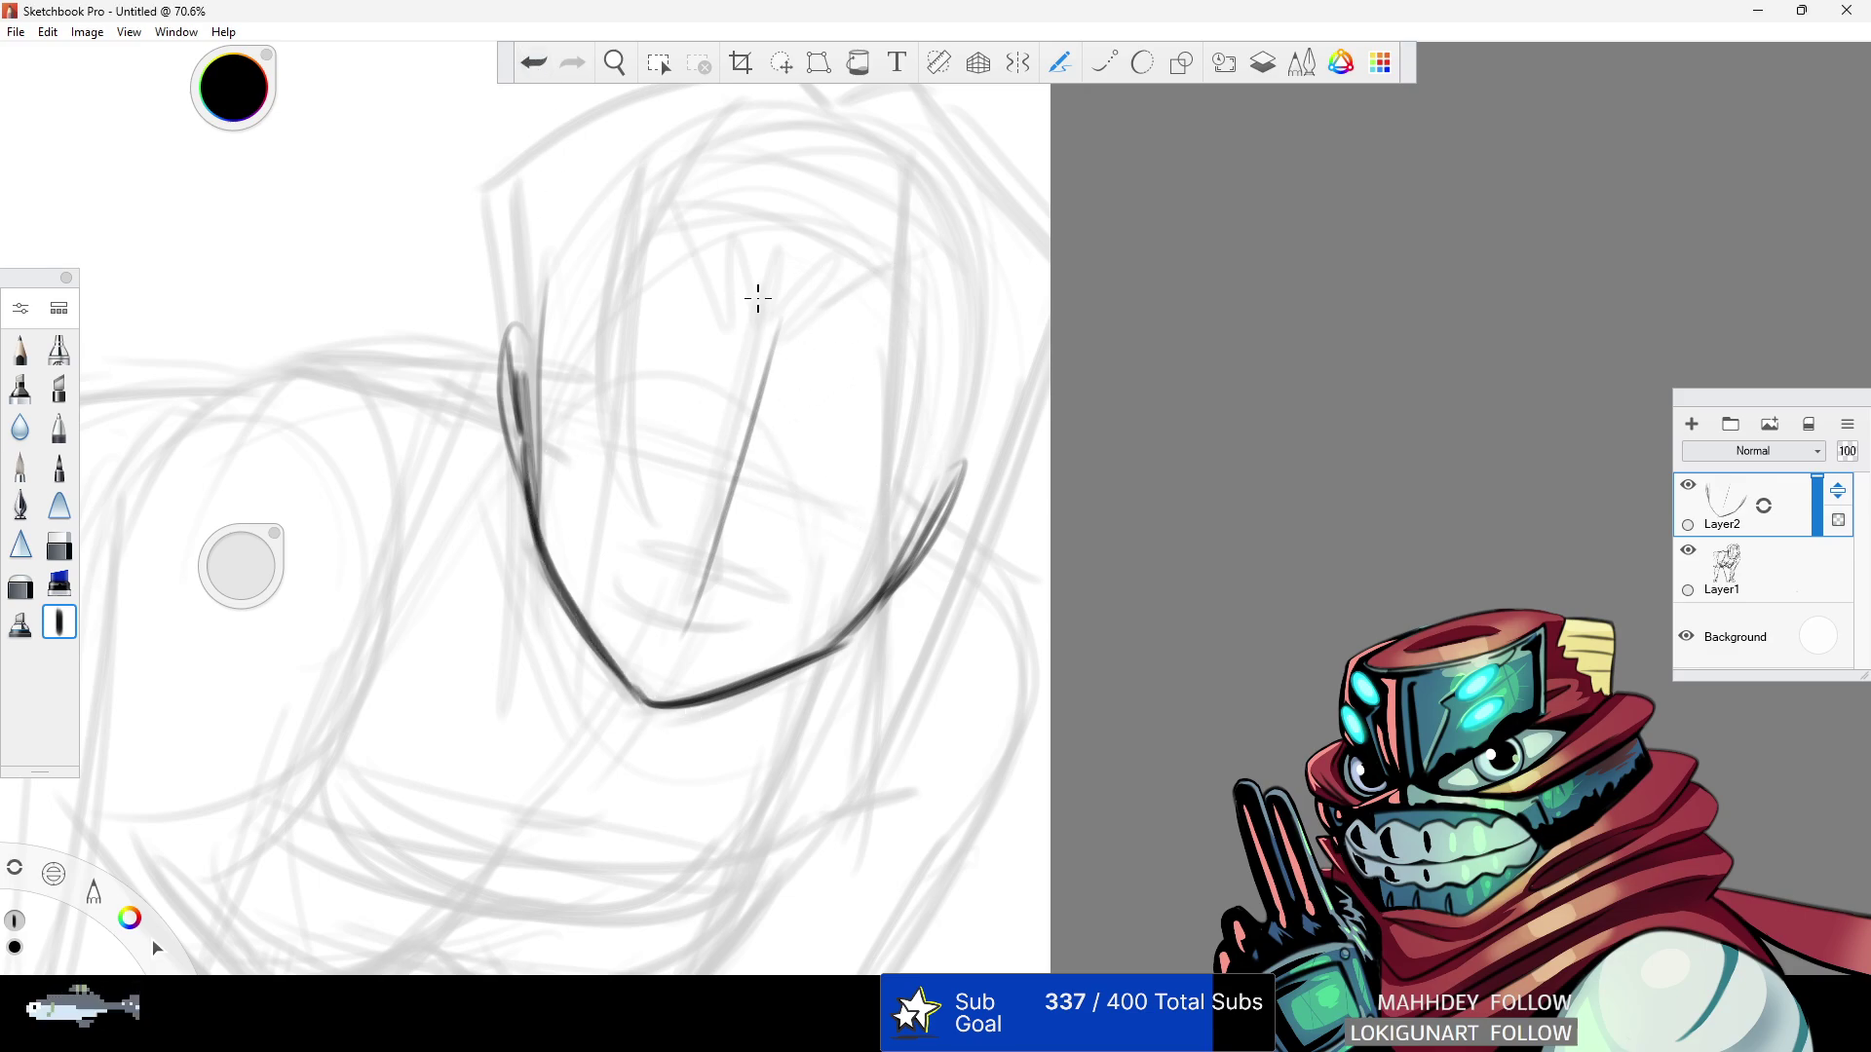
- Draw the inner hair lines framing the side of the face from the crown toward the chin
mouse_move(679, 174)
left_mouse_down()
mouse_move(628, 415)
mouse_move(665, 522)
left_mouse_up()
mouse_move(626, 220)
left_mouse_down()
mouse_move(604, 315)
mouse_move(665, 703)
left_mouse_up()
key("ctrl+z")
mouse_move(609, 321)
left_mouse_down()
mouse_move(610, 489)
mouse_move(663, 801)
mouse_move(521, 195)
left_mouse_up()
key("ctrl+z")
mouse_move(607, 334)
left_mouse_down()
mouse_move(619, 752)
mouse_move(566, 604)
left_mouse_up()
left_click_drag(555, 780, 484, 283)
left_click(543, 63)
mouse_move(546, 565)
left_mouse_down()
mouse_move(517, 738)
mouse_move(472, 285)
left_mouse_up()
left_click(615, 63)
mouse_move(685, 361)
left_mouse_down()
mouse_move(713, 383)
mouse_move(602, 367)
left_mouse_up()
left_click(615, 62)
left_click(534, 62)
left_click(534, 62)
left_click_drag(557, 679, 493, 355)
left_click(534, 63)
- Draw the hair's angular outer outline from the crown down past the ear, and erase the stroke ends at the parting
mouse_move(550, 657)
left_mouse_down()
mouse_move(563, 829)
mouse_move(478, 365)
mouse_move(760, 200)
left_mouse_up()
left_click_drag(473, 316, 497, 488)
left_click_drag(765, 188, 833, 292)
mouse_move(675, 317)
left_mouse_down()
mouse_move(693, 293)
mouse_move(816, 309)
left_mouse_up()
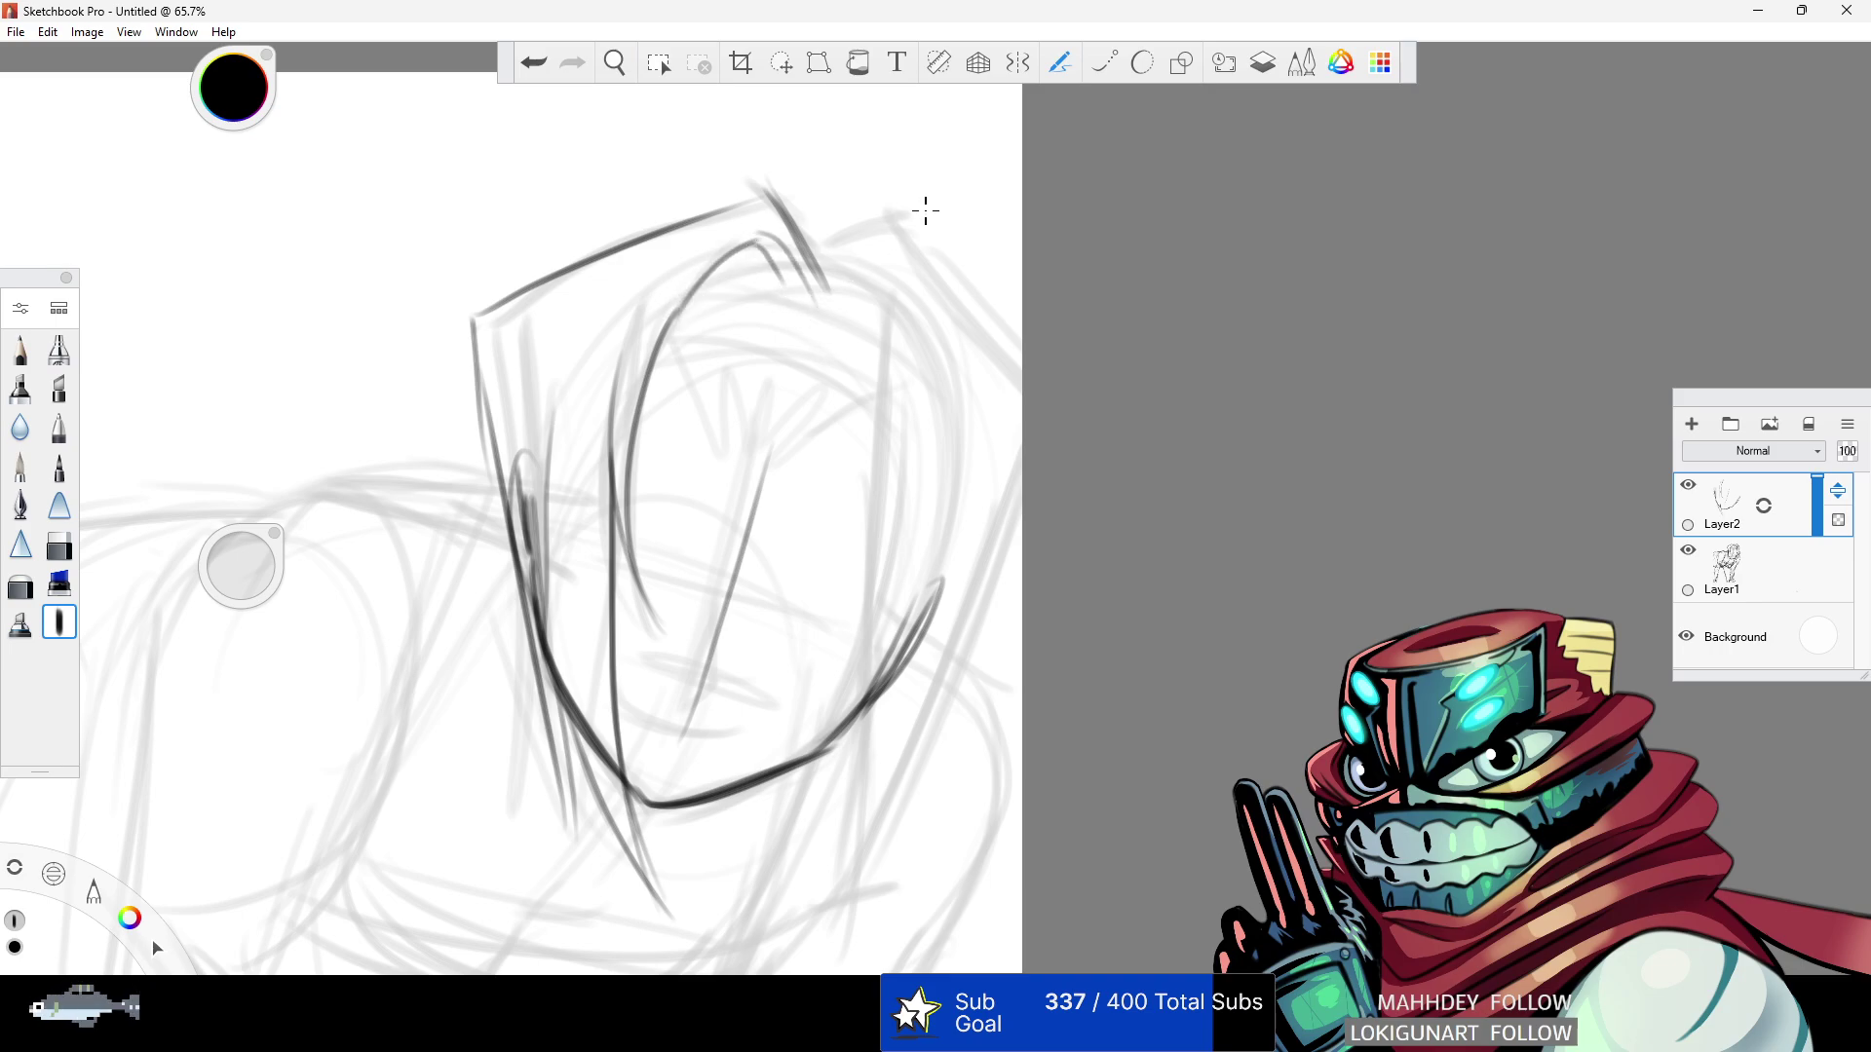
key("ctrl+z")
left_click(59, 545)
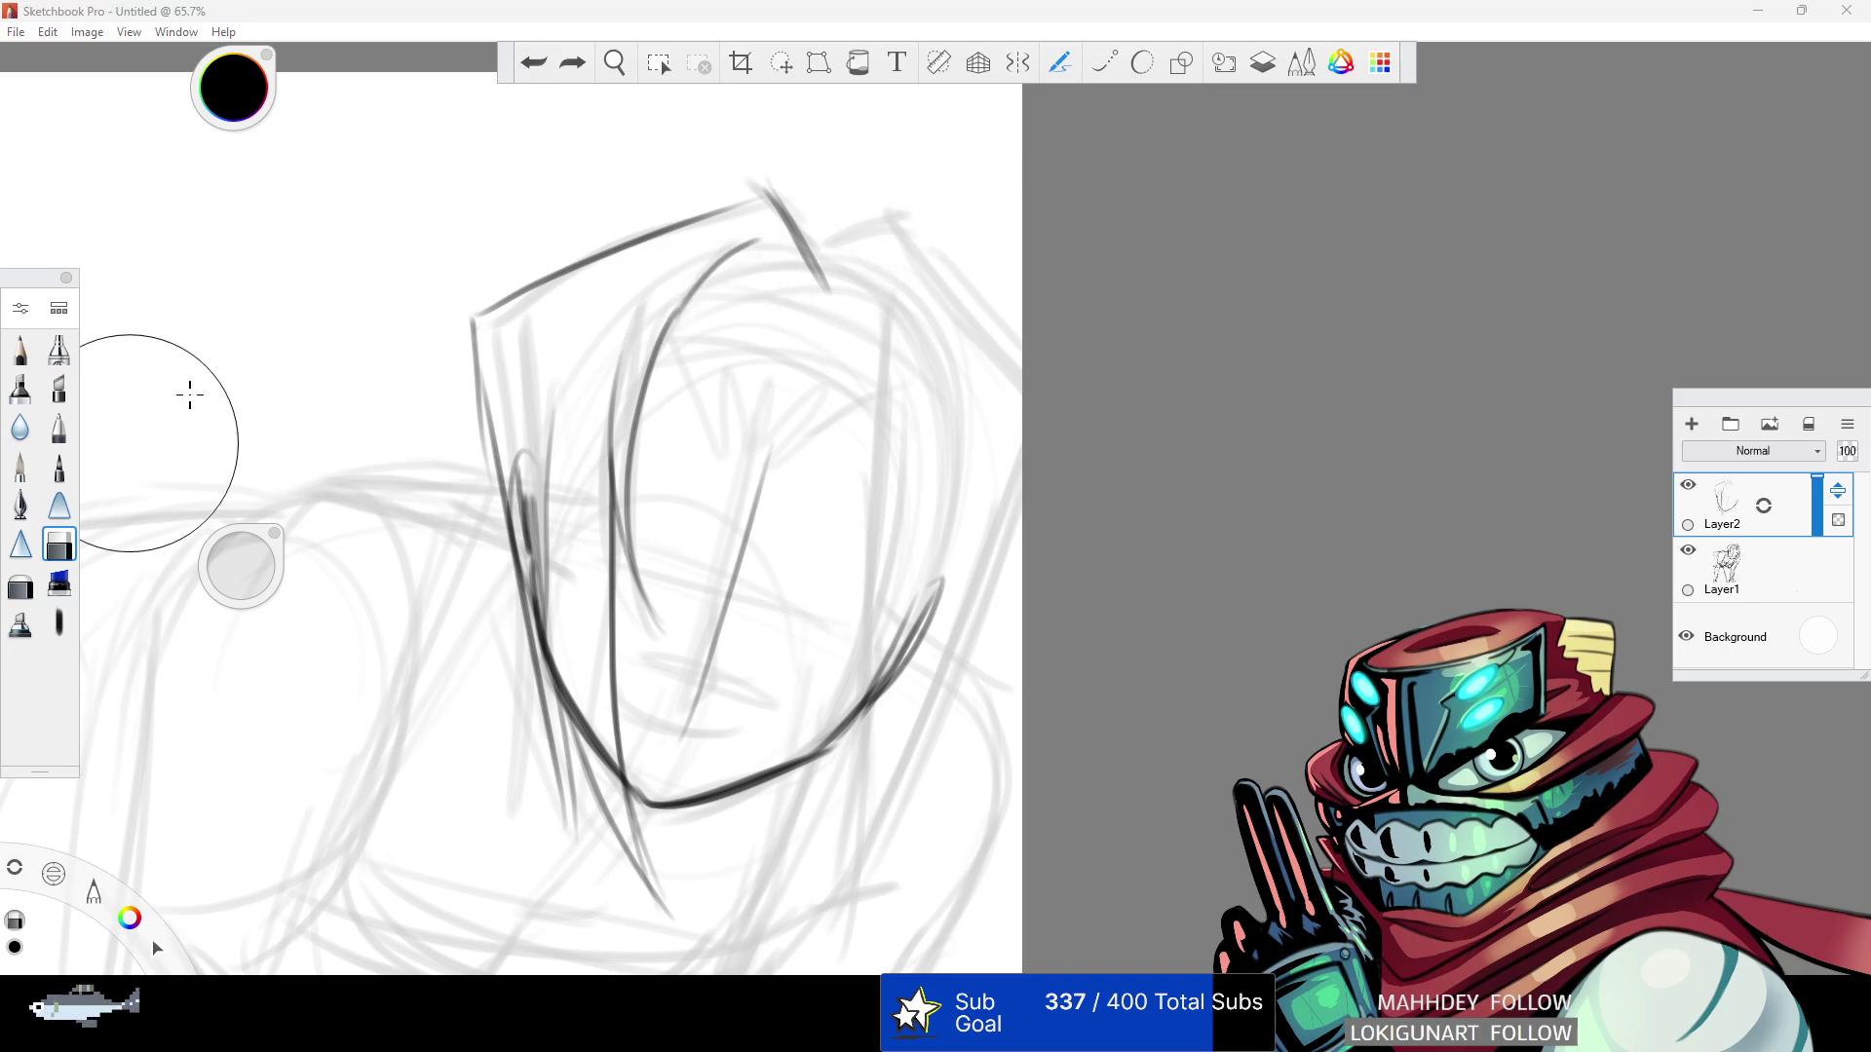
left_click_drag(787, 206, 835, 263)
- Sketch both eyebrows with short hatched strokes slanting down toward the top of the centre line
left_click(54, 626)
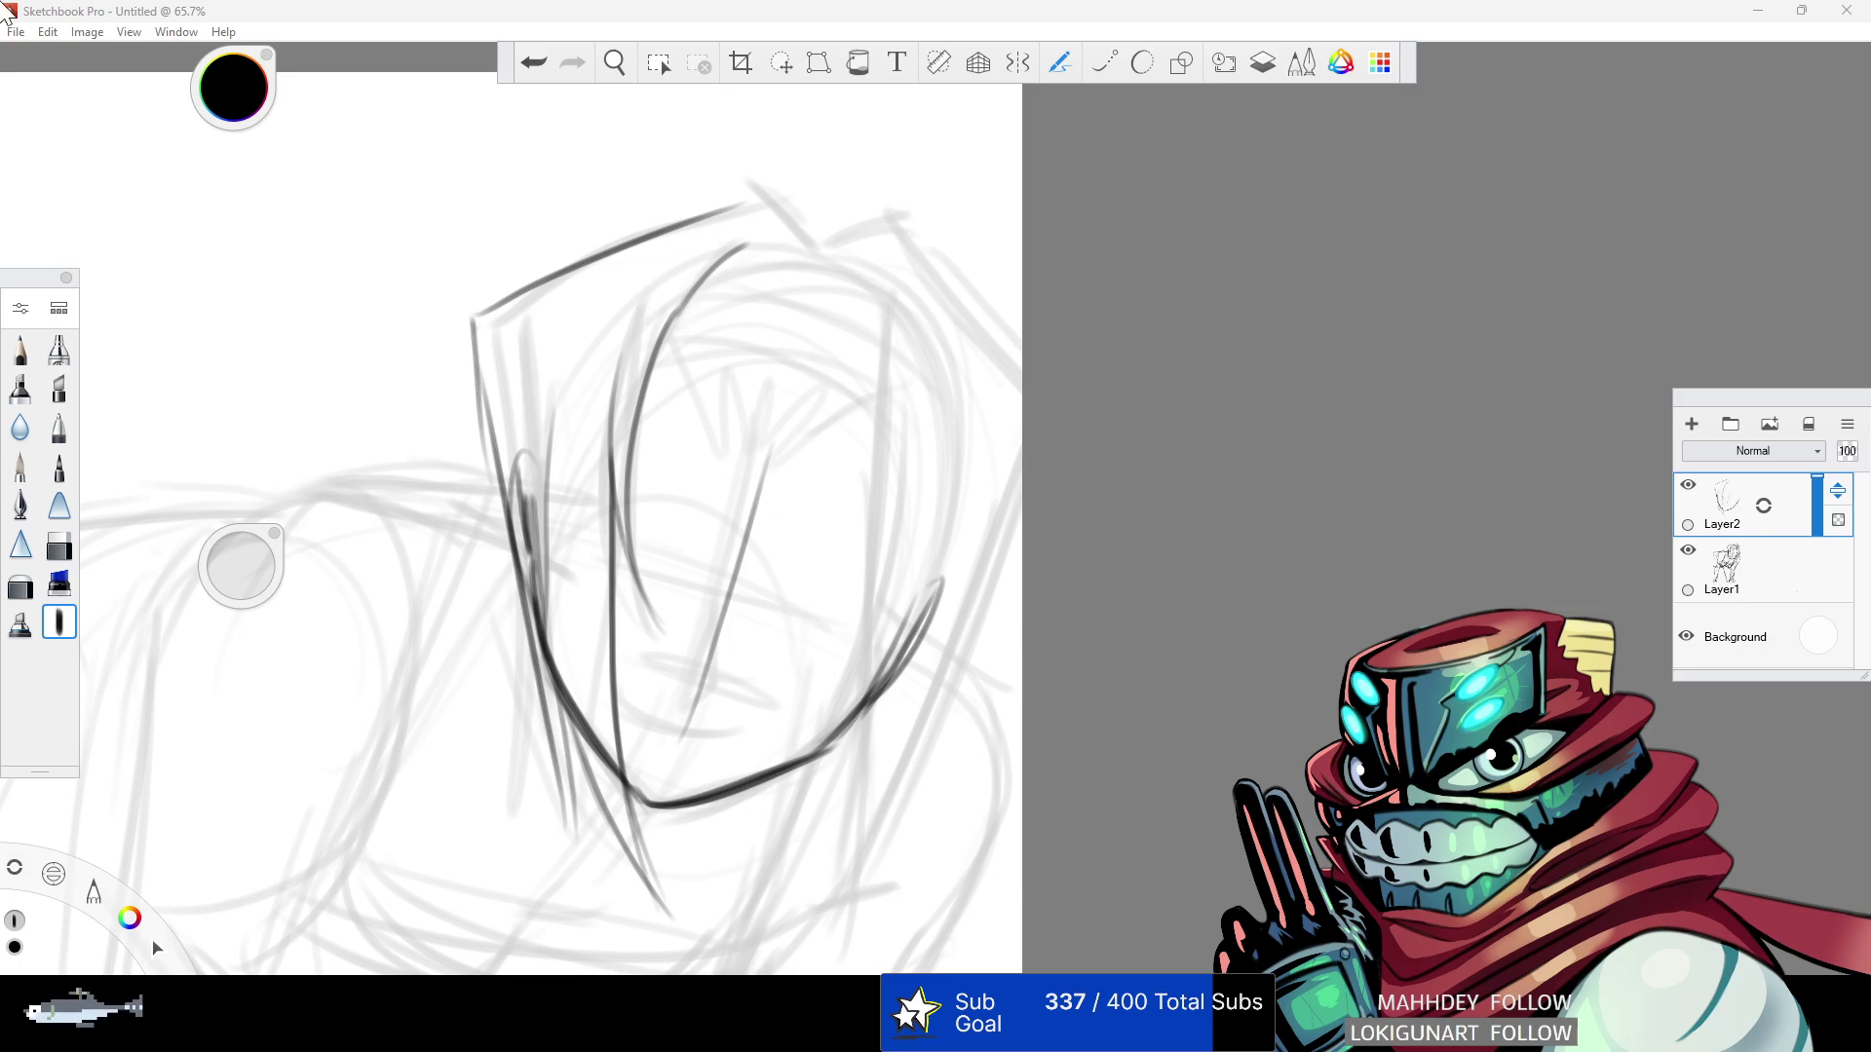
mouse_move(658, 389)
left_mouse_down()
mouse_move(648, 402)
mouse_move(755, 481)
mouse_move(815, 480)
mouse_move(883, 445)
left_mouse_up()
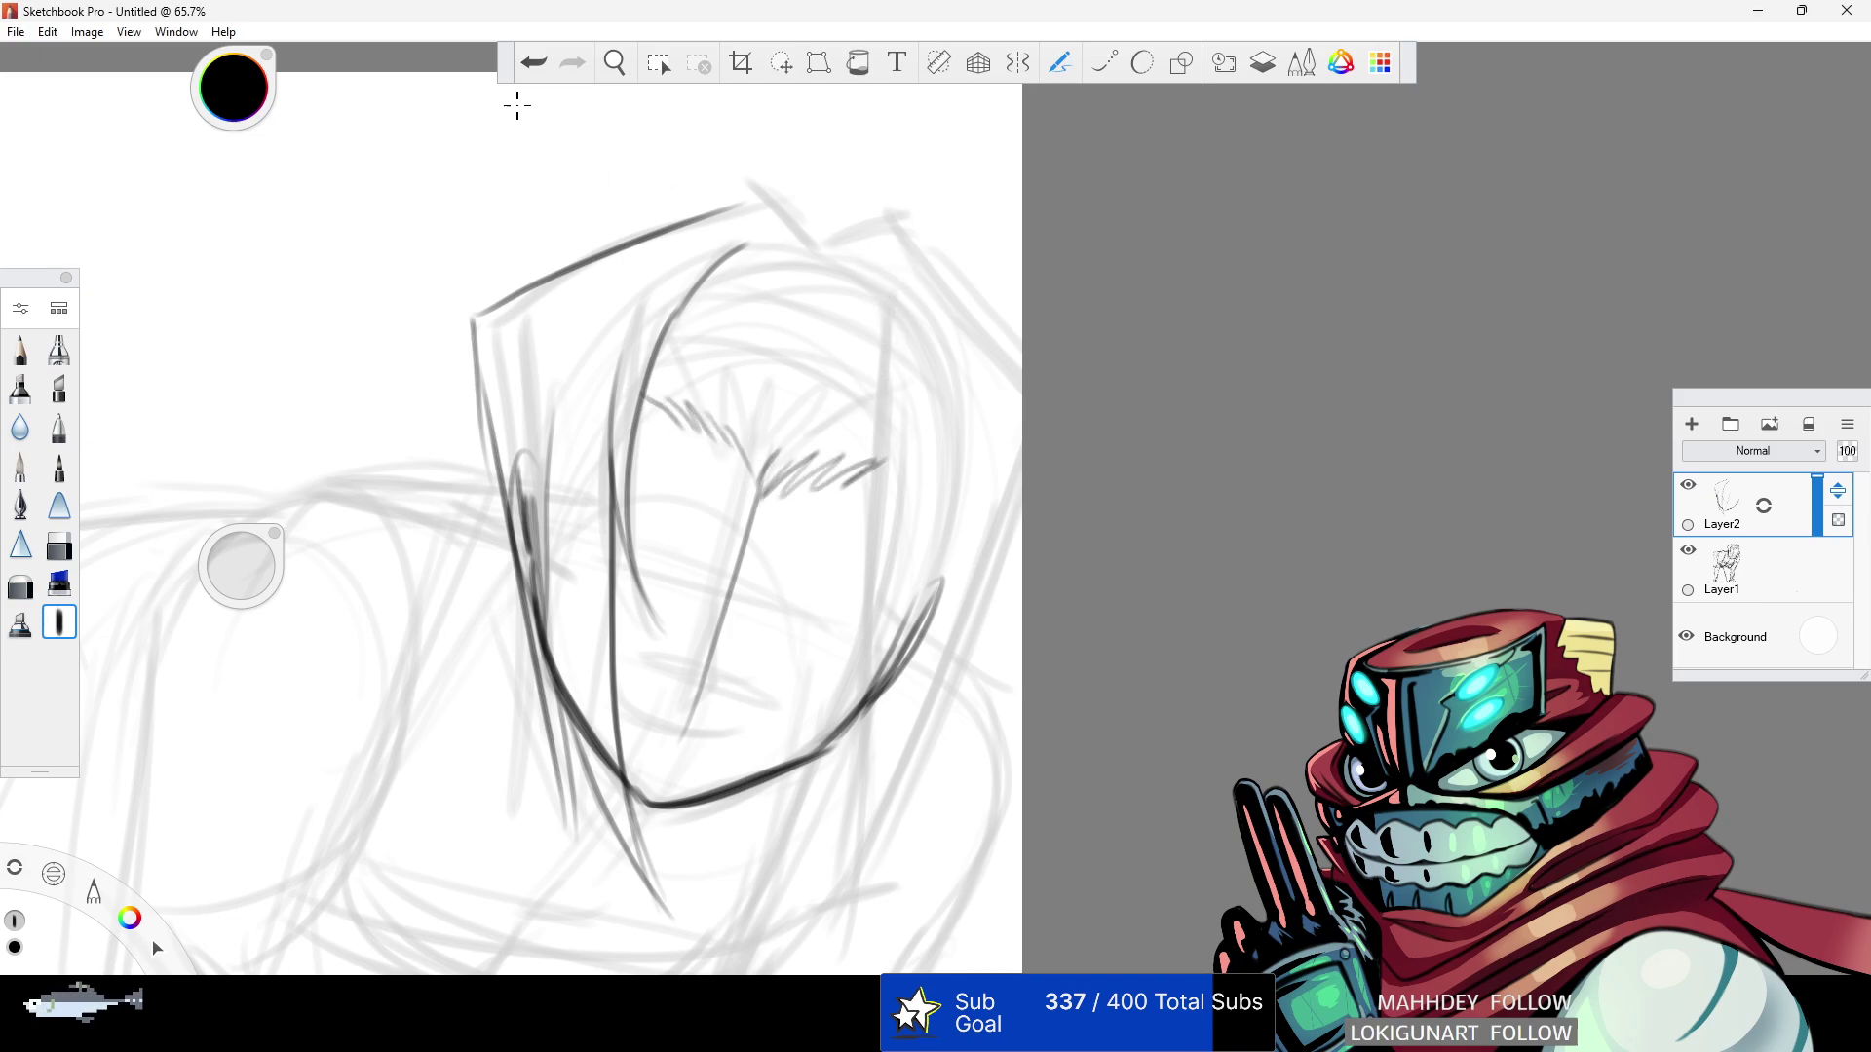
left_click(533, 62)
left_click_drag(776, 475, 891, 450)
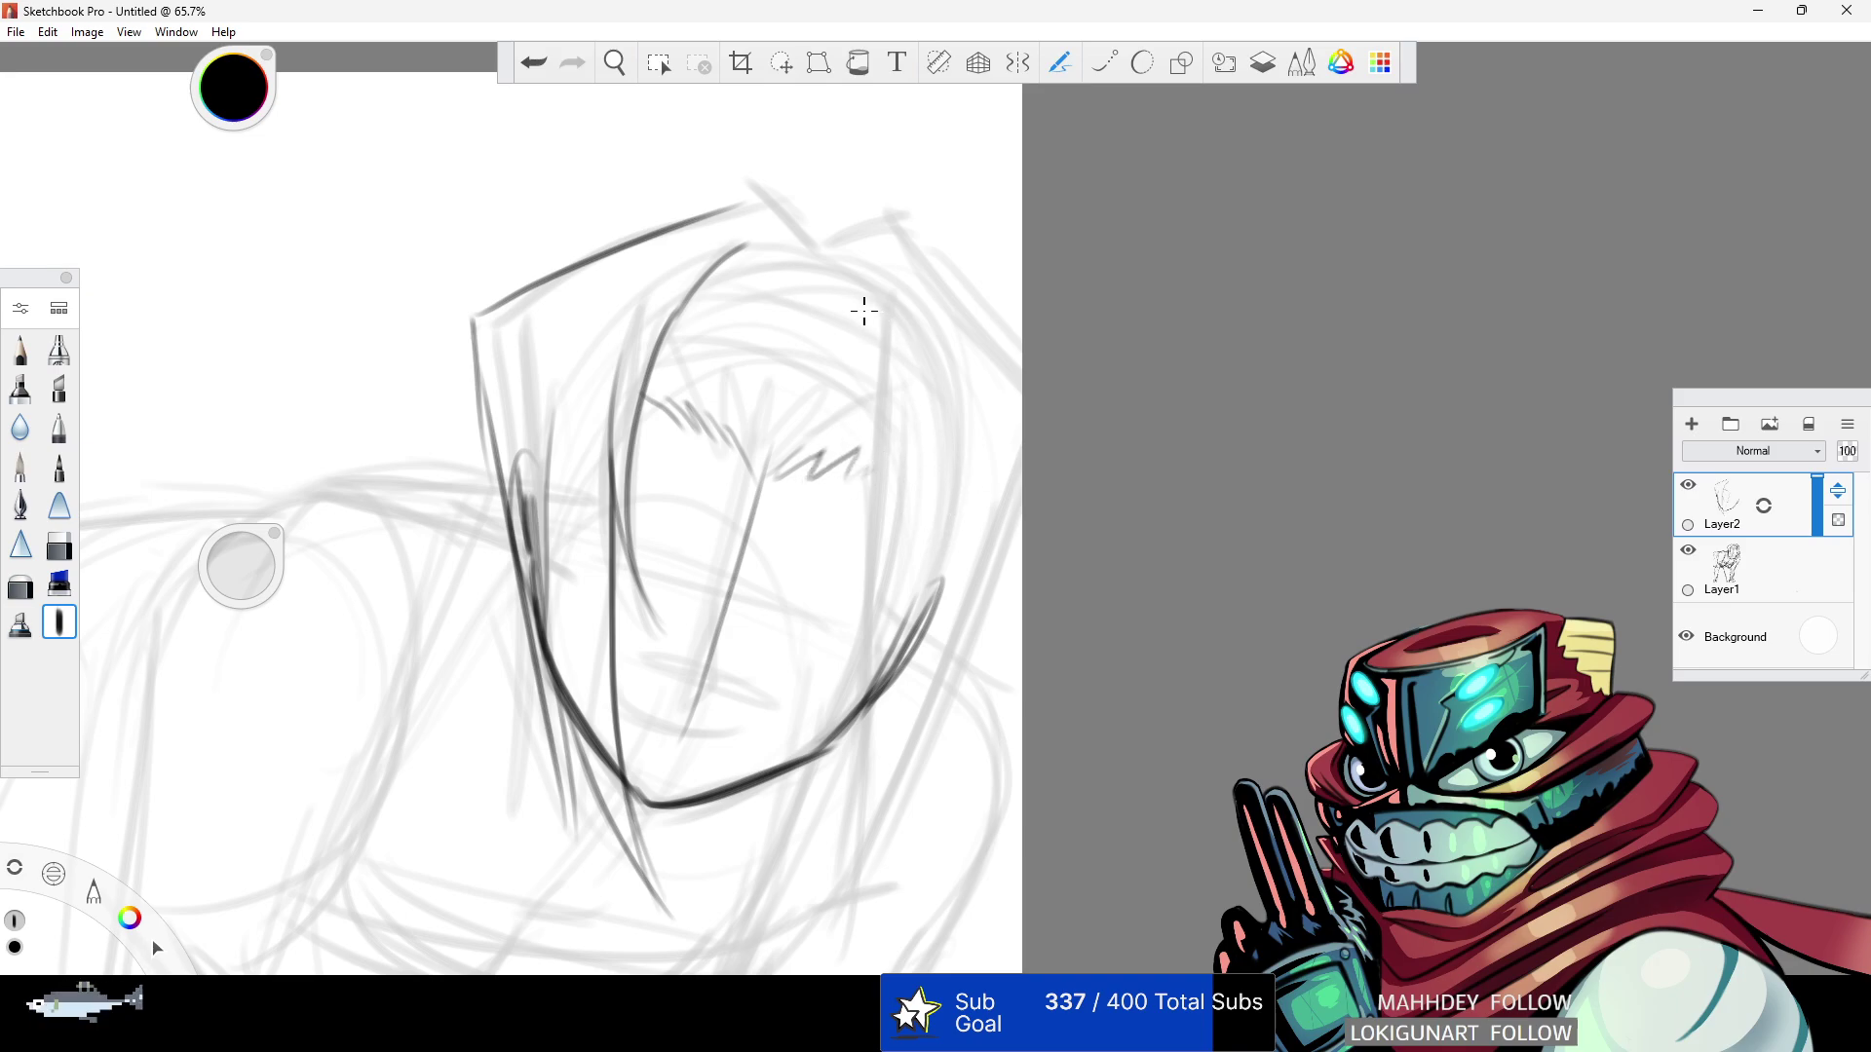
- Draw the far side's hair lines from the temple past the jaw, with long strands falling below it
left_click_drag(858, 311, 799, 664)
key("ctrl+z")
mouse_move(845, 327)
left_mouse_down()
mouse_move(836, 718)
mouse_move(927, 417)
left_mouse_up()
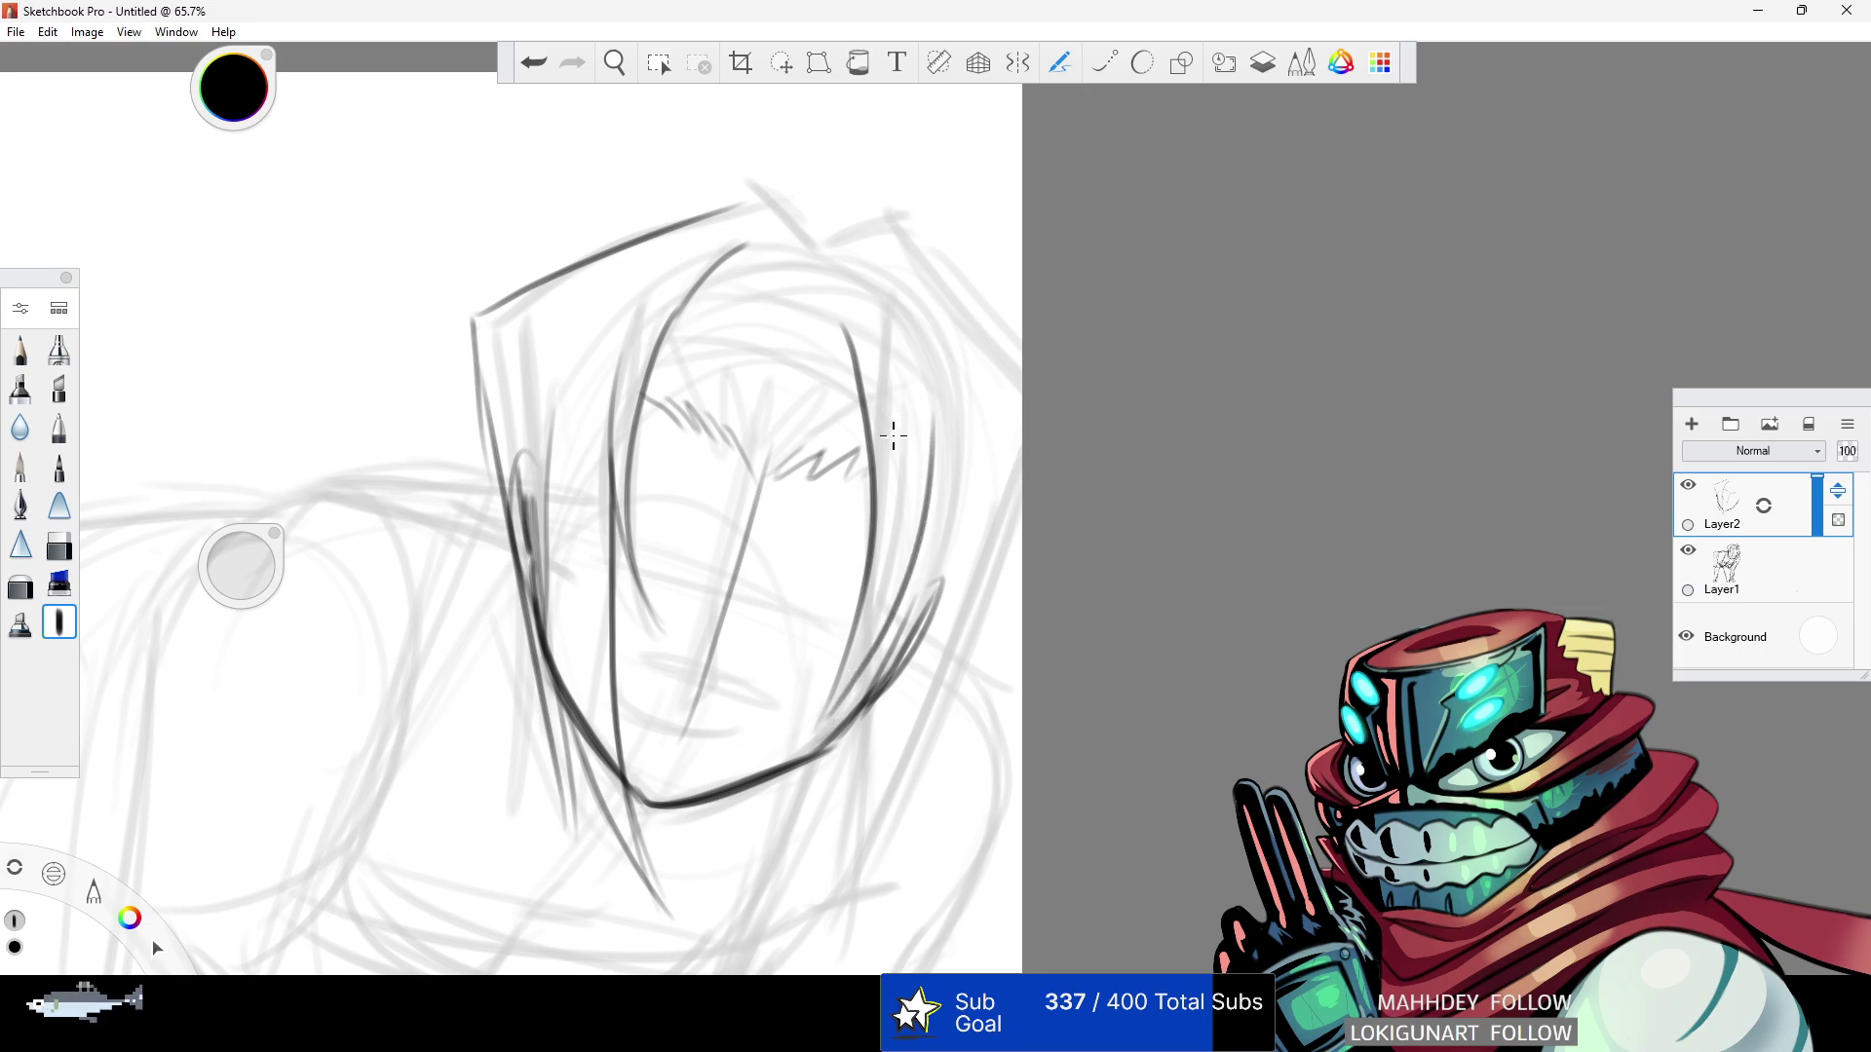
left_click_drag(885, 637, 823, 899)
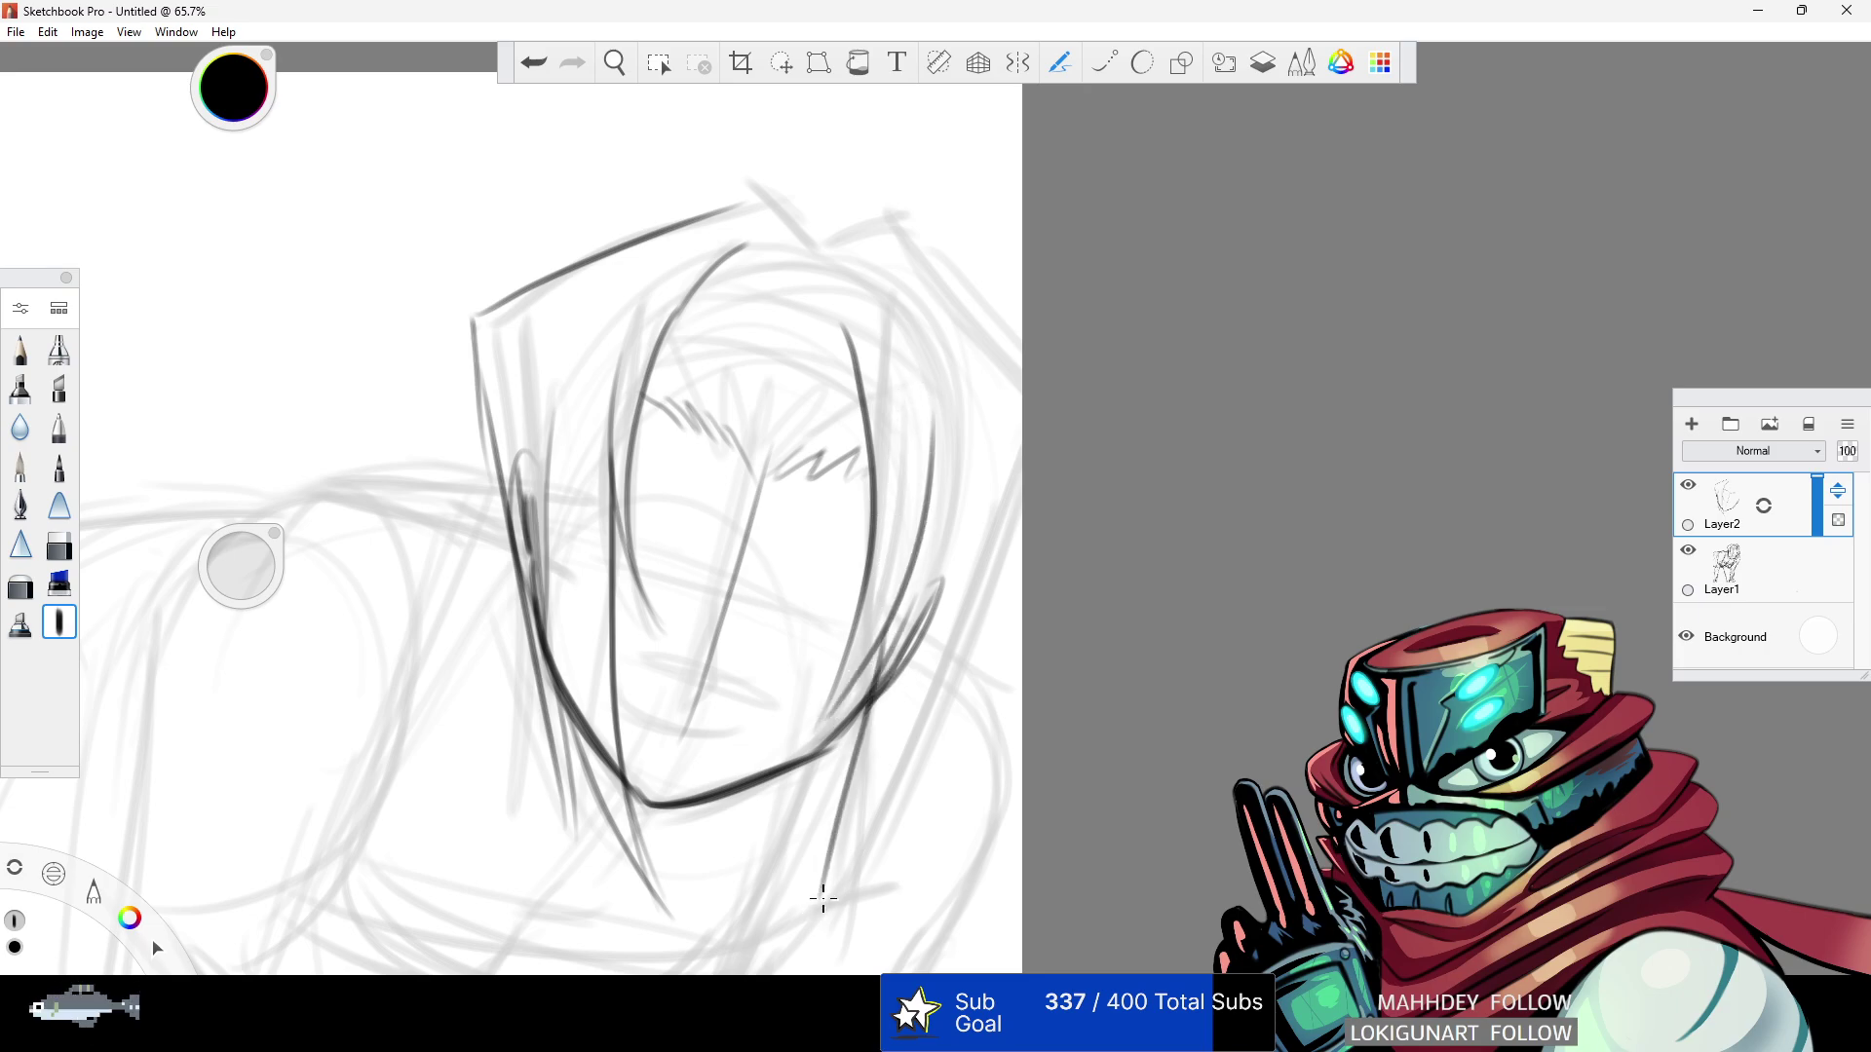
key("ctrl+z")
mouse_move(874, 657)
left_mouse_down()
mouse_move(866, 906)
mouse_move(1021, 521)
left_mouse_up()
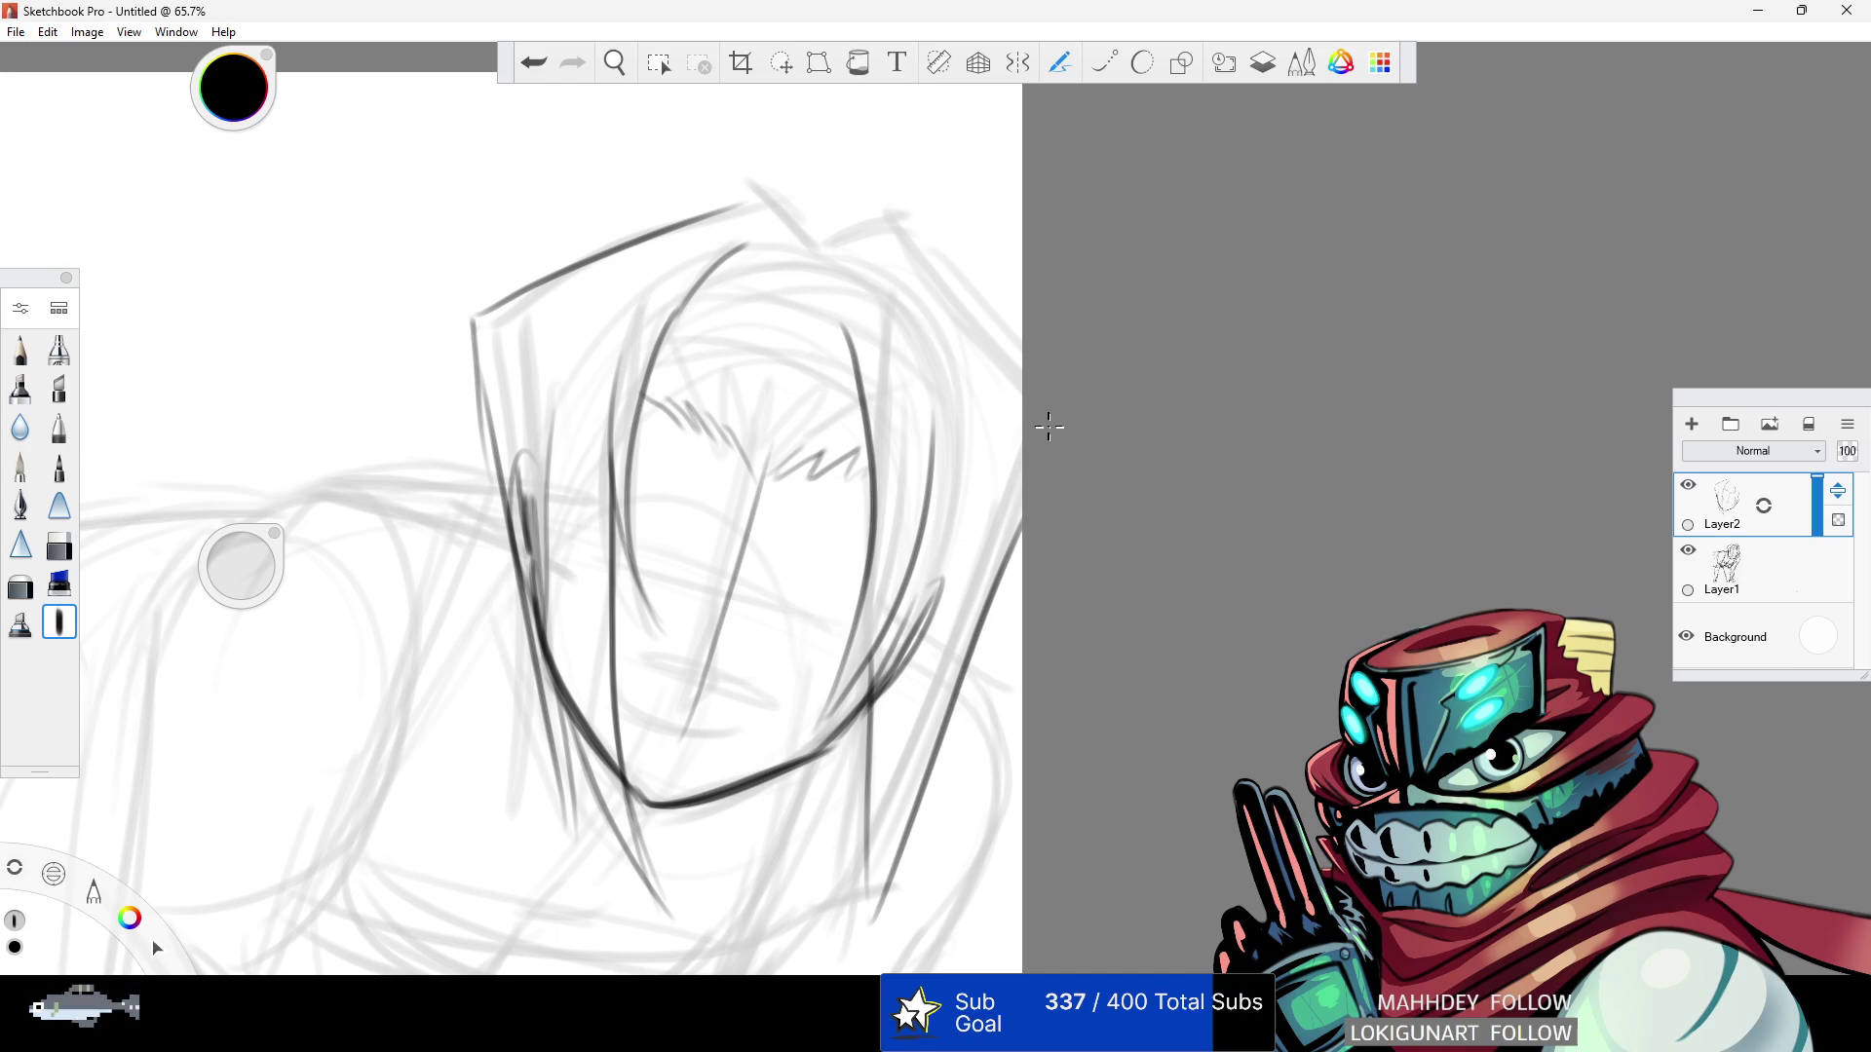
- Sketch an arc across the forehead, and erase it together with the inner hair curve on the far side
left_click_drag(682, 304, 772, 255)
mouse_move(881, 438)
left_mouse_down()
mouse_move(718, 334)
mouse_move(643, 339)
left_mouse_up()
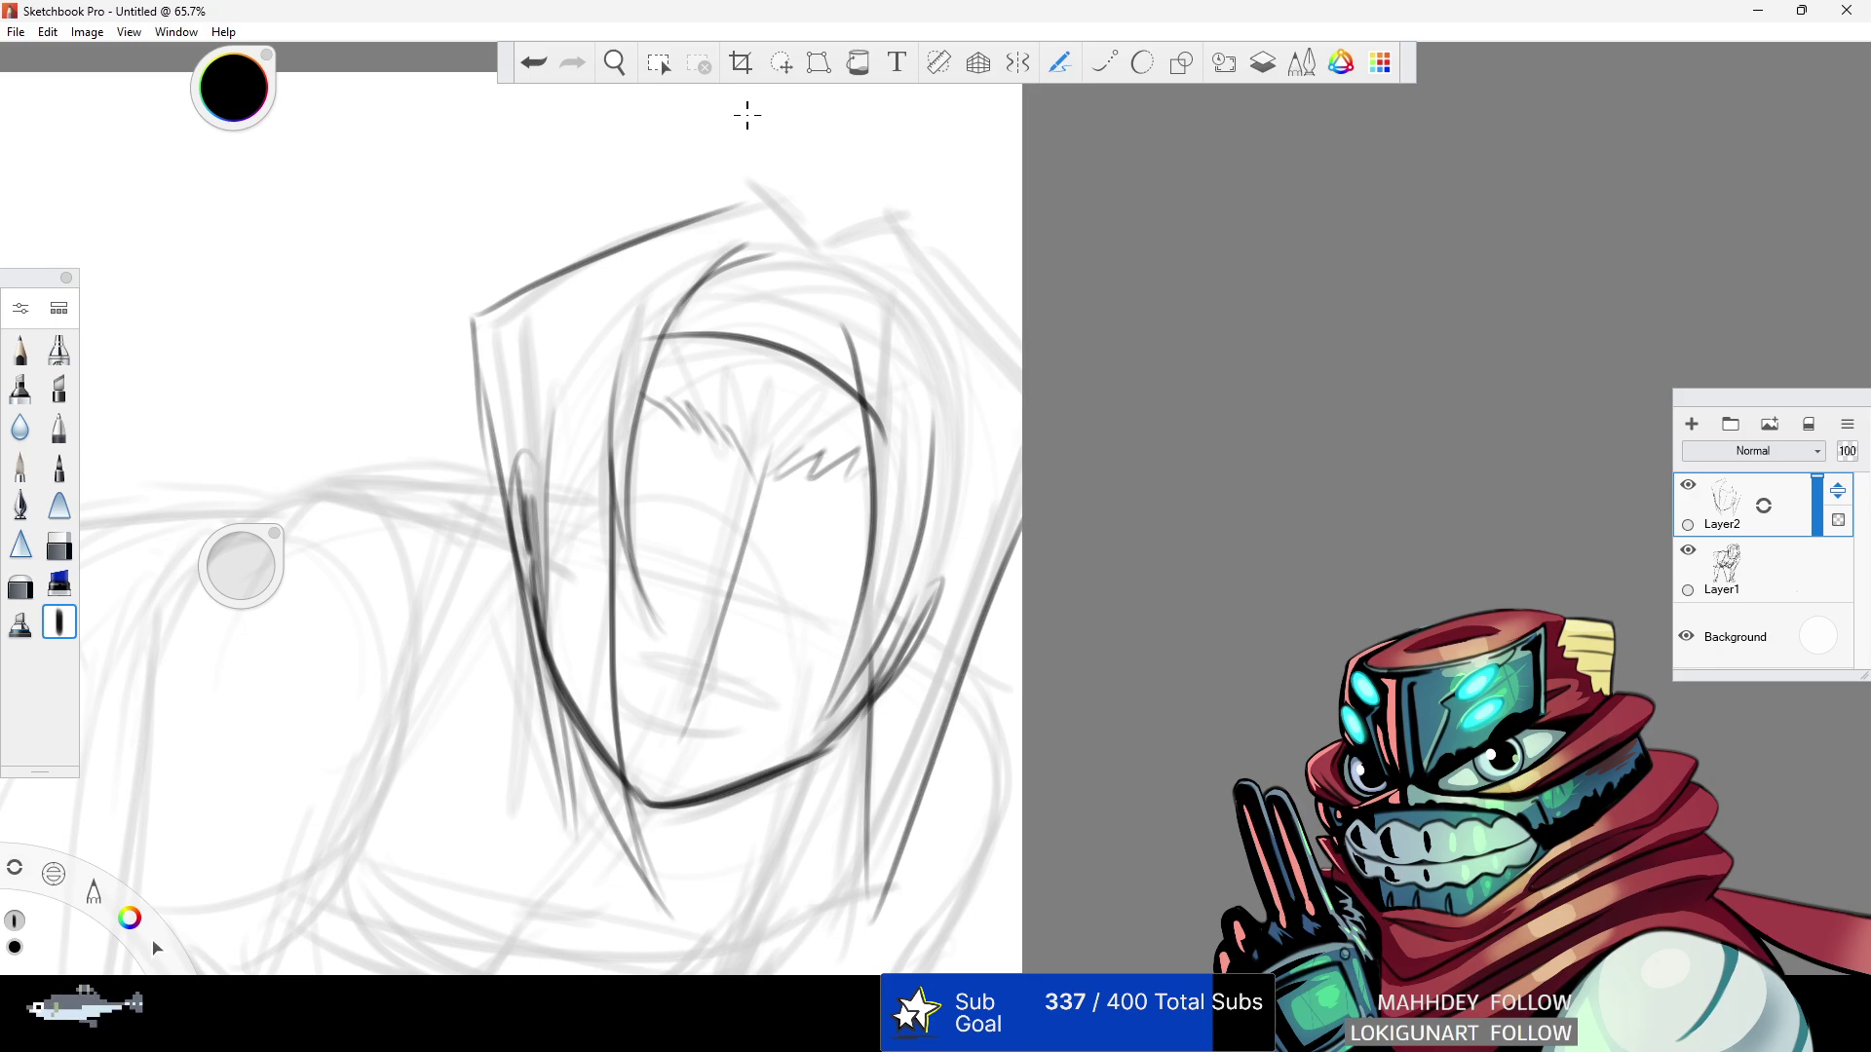
left_click(59, 544)
mouse_move(779, 322)
left_mouse_down()
mouse_move(926, 384)
mouse_move(934, 410)
left_mouse_up()
mouse_move(846, 585)
left_mouse_down()
mouse_move(856, 438)
mouse_move(897, 474)
left_mouse_up()
left_click(59, 621)
left_click_drag(900, 343, 862, 921)
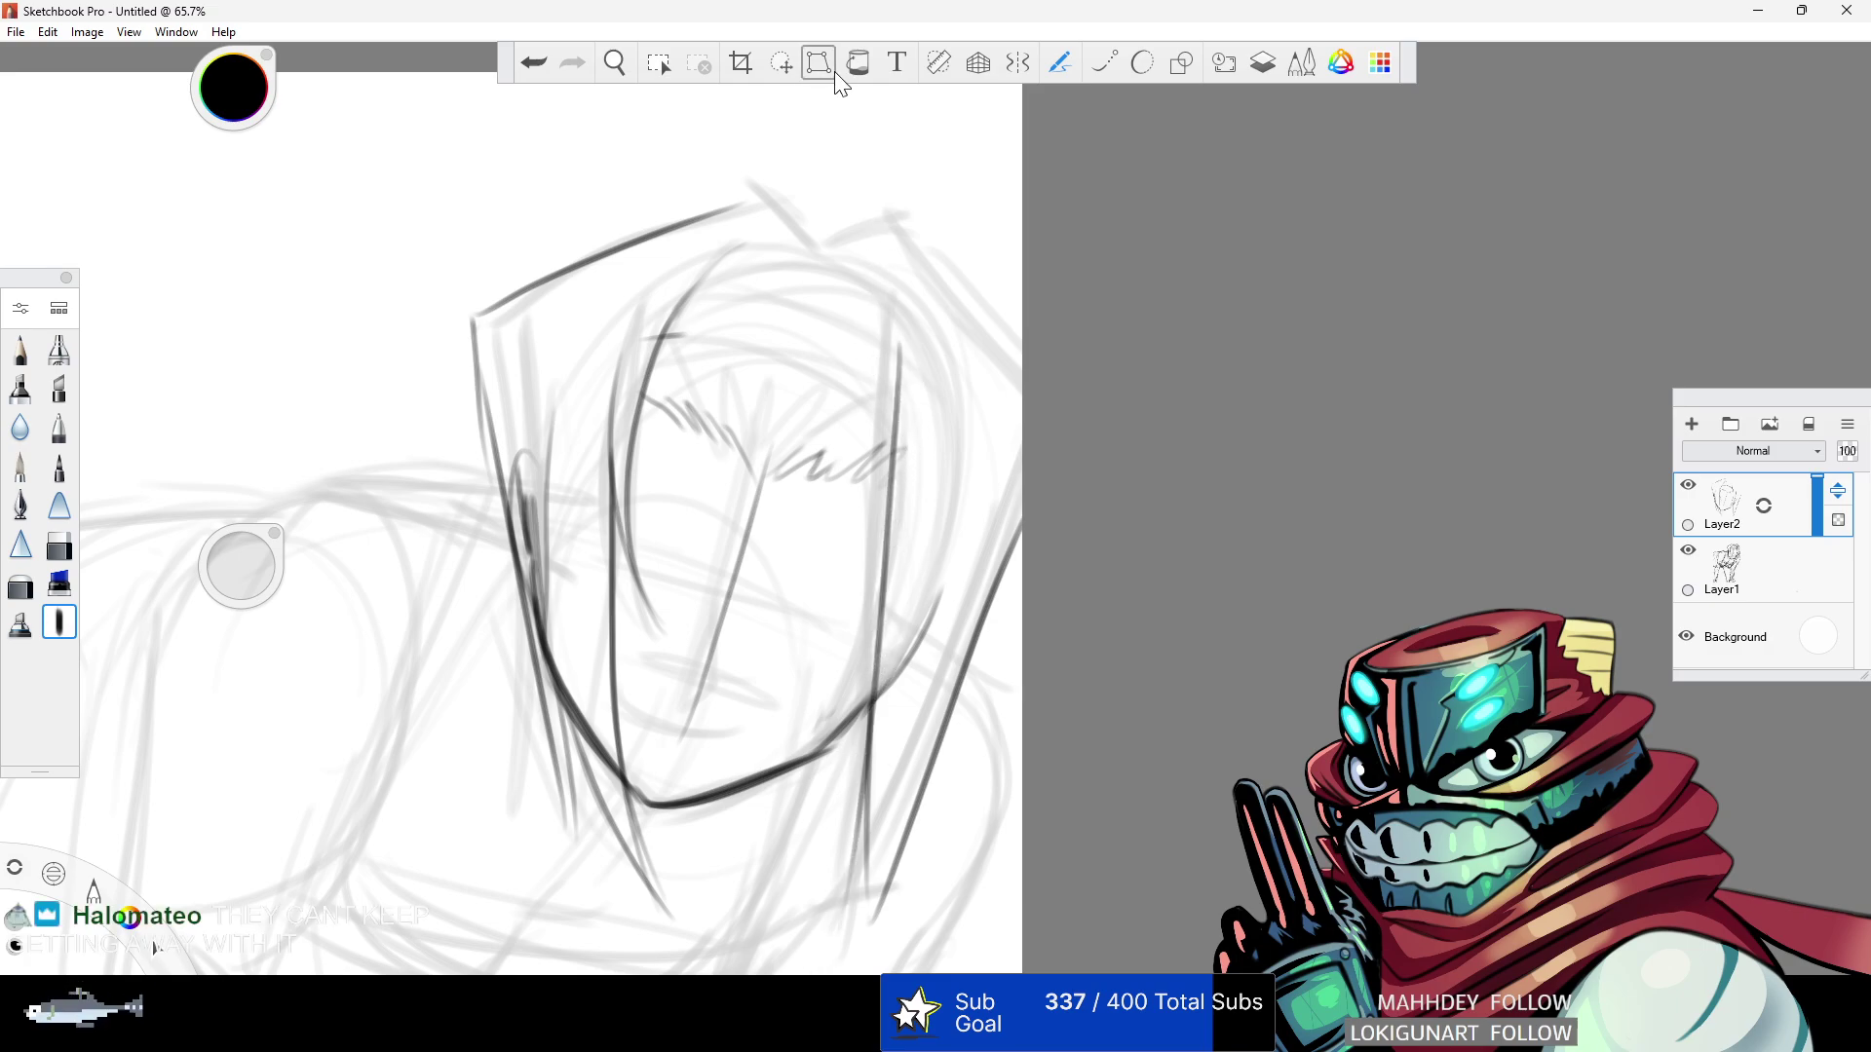
key("ctrl+z")
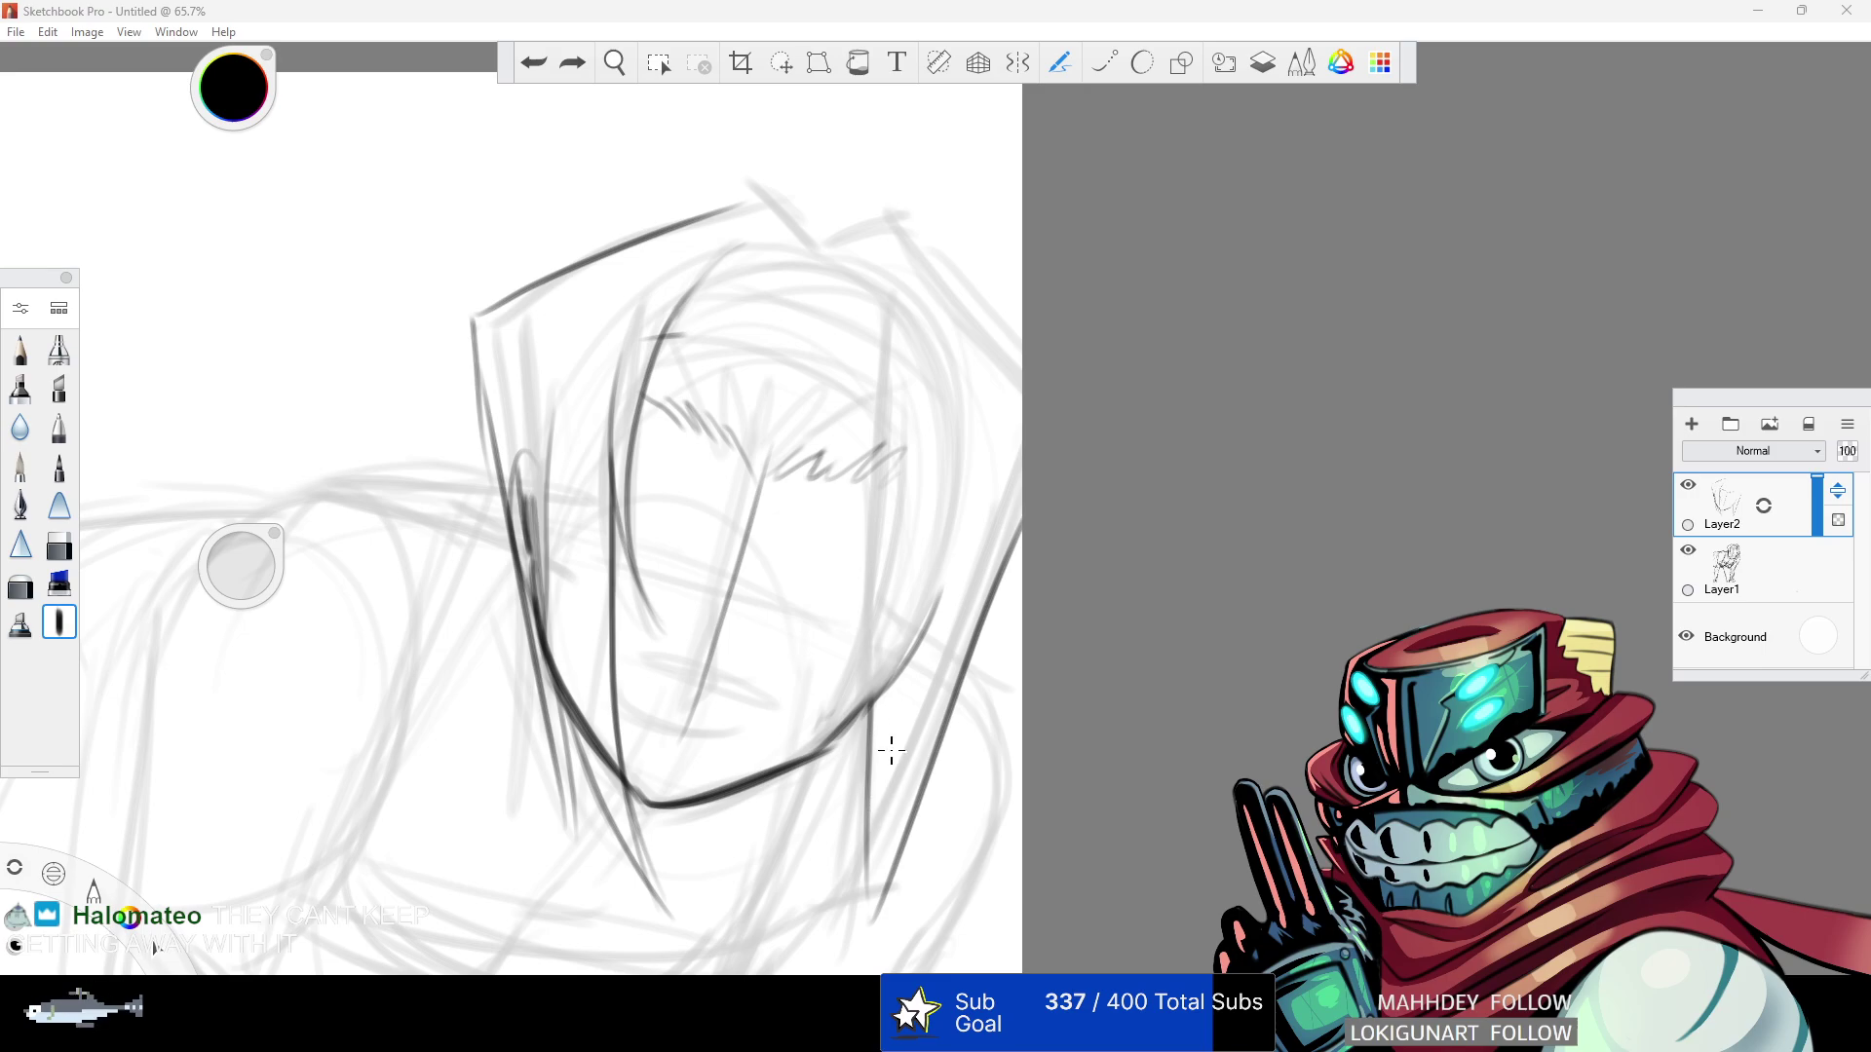
left_click_drag(858, 865, 946, 383)
left_click(544, 66)
left_click(534, 63)
- Draw two curved bands across the forehead and down the face's far side, and add a second line beside the centre line
mouse_move(643, 361)
left_mouse_down()
mouse_move(866, 398)
mouse_move(931, 475)
left_mouse_up()
left_click_drag(682, 299, 926, 411)
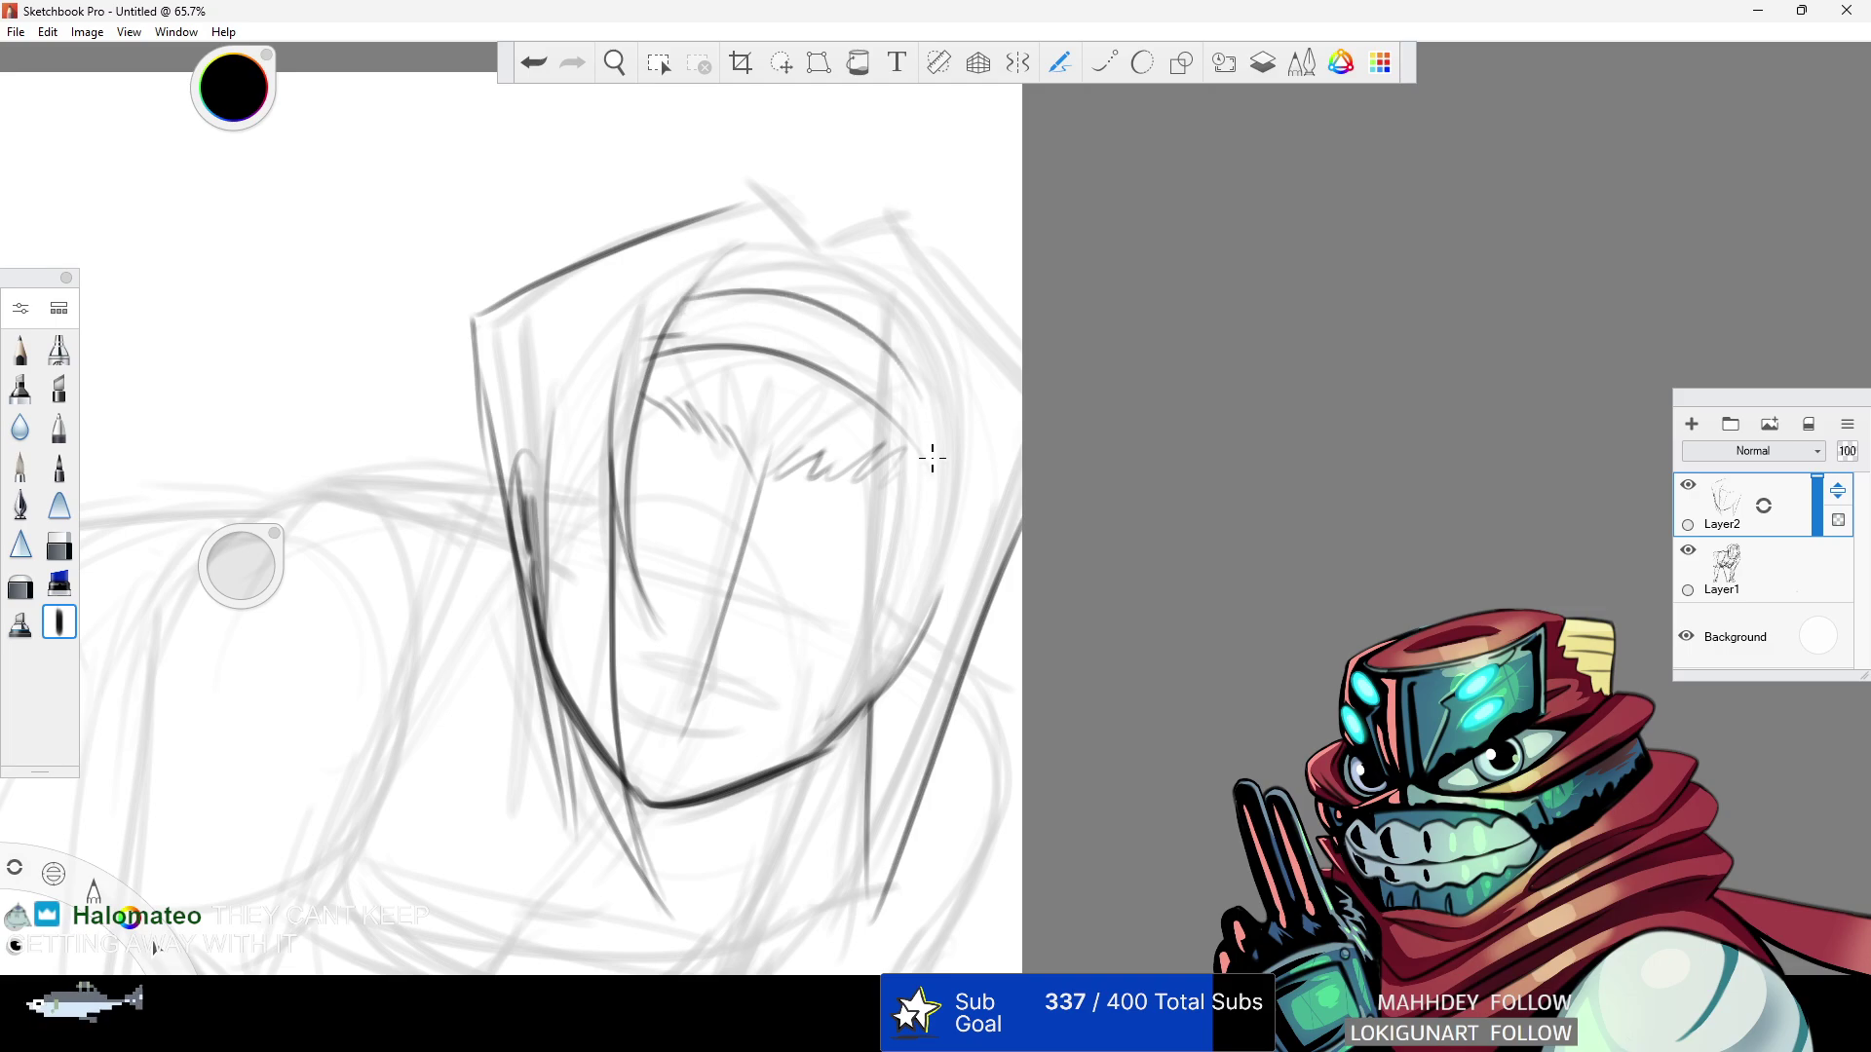
mouse_move(885, 342)
left_mouse_down()
mouse_move(891, 643)
mouse_move(950, 392)
mouse_move(829, 904)
mouse_move(900, 777)
mouse_move(963, 562)
left_mouse_up()
left_click_drag(703, 734, 790, 461)
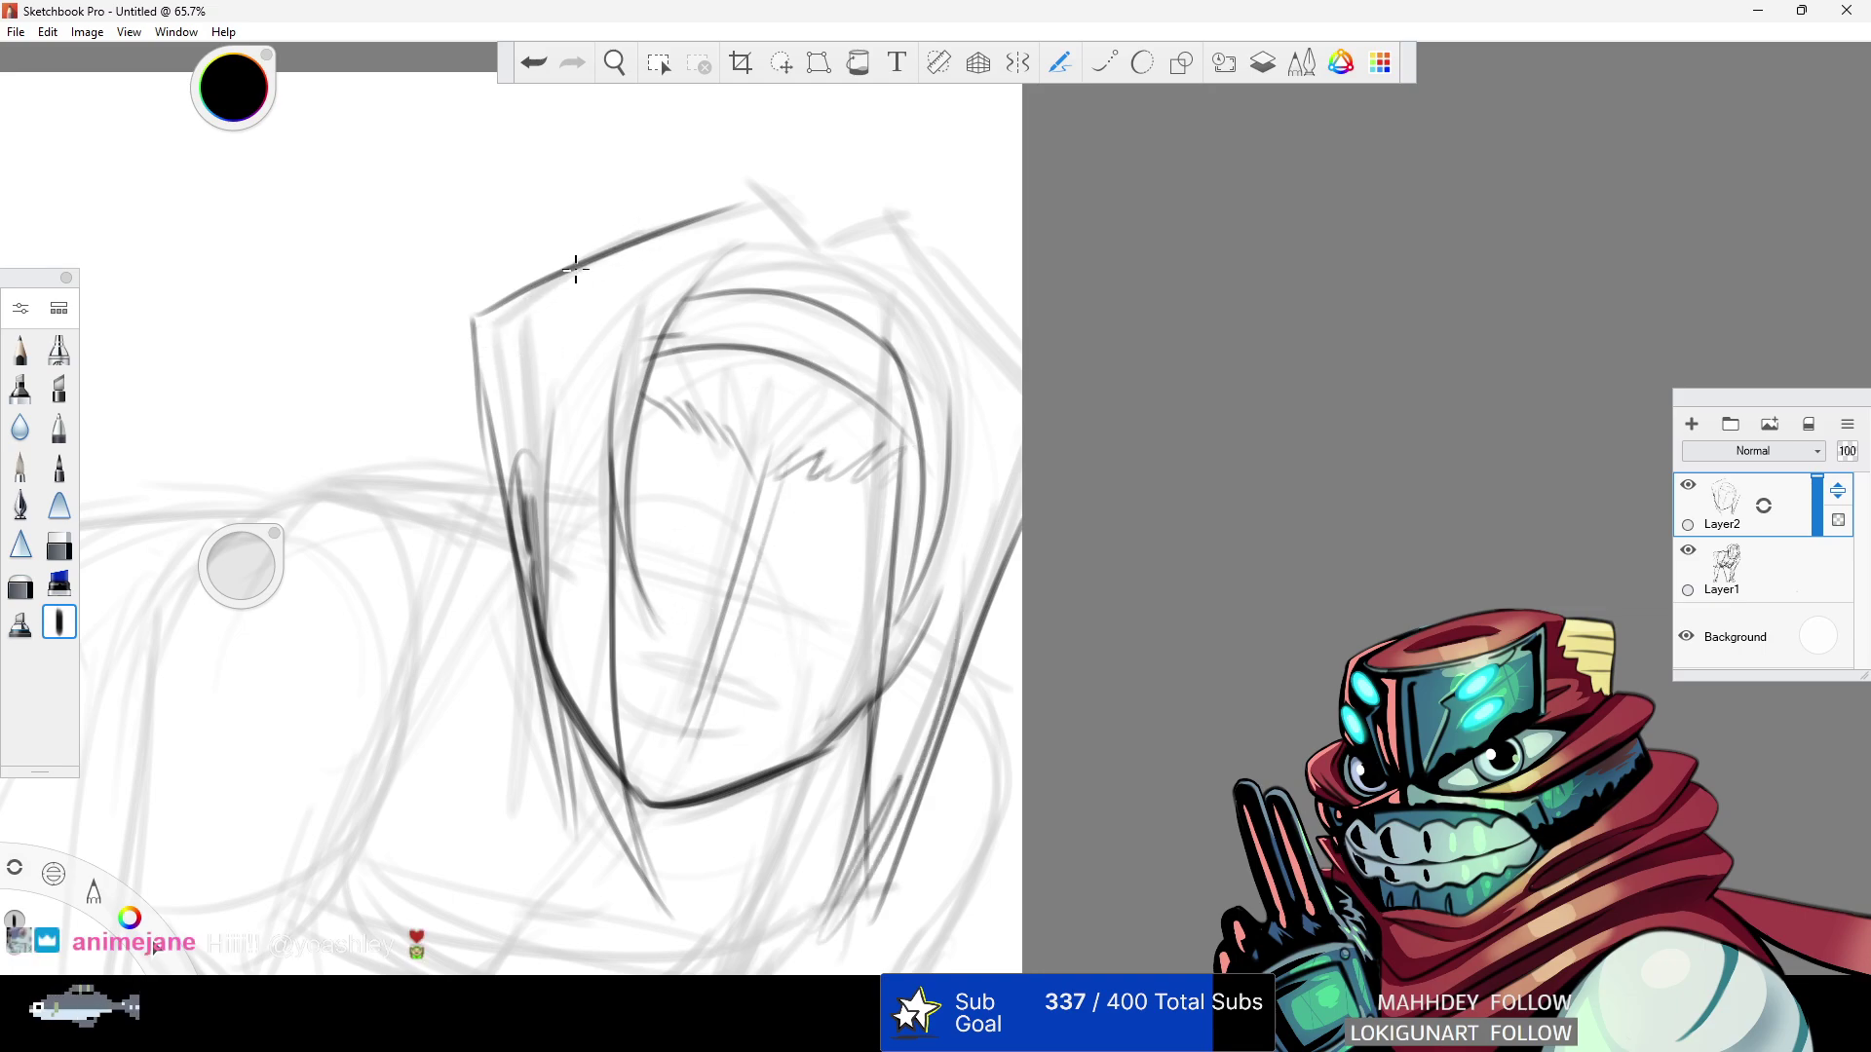
- Reshape the near side's outer hair outline with a rounder contour from the crown past the ear, erasing the old upper edge
mouse_move(590, 250)
left_mouse_down()
mouse_move(537, 337)
mouse_move(520, 309)
mouse_move(492, 351)
mouse_move(534, 611)
left_mouse_up()
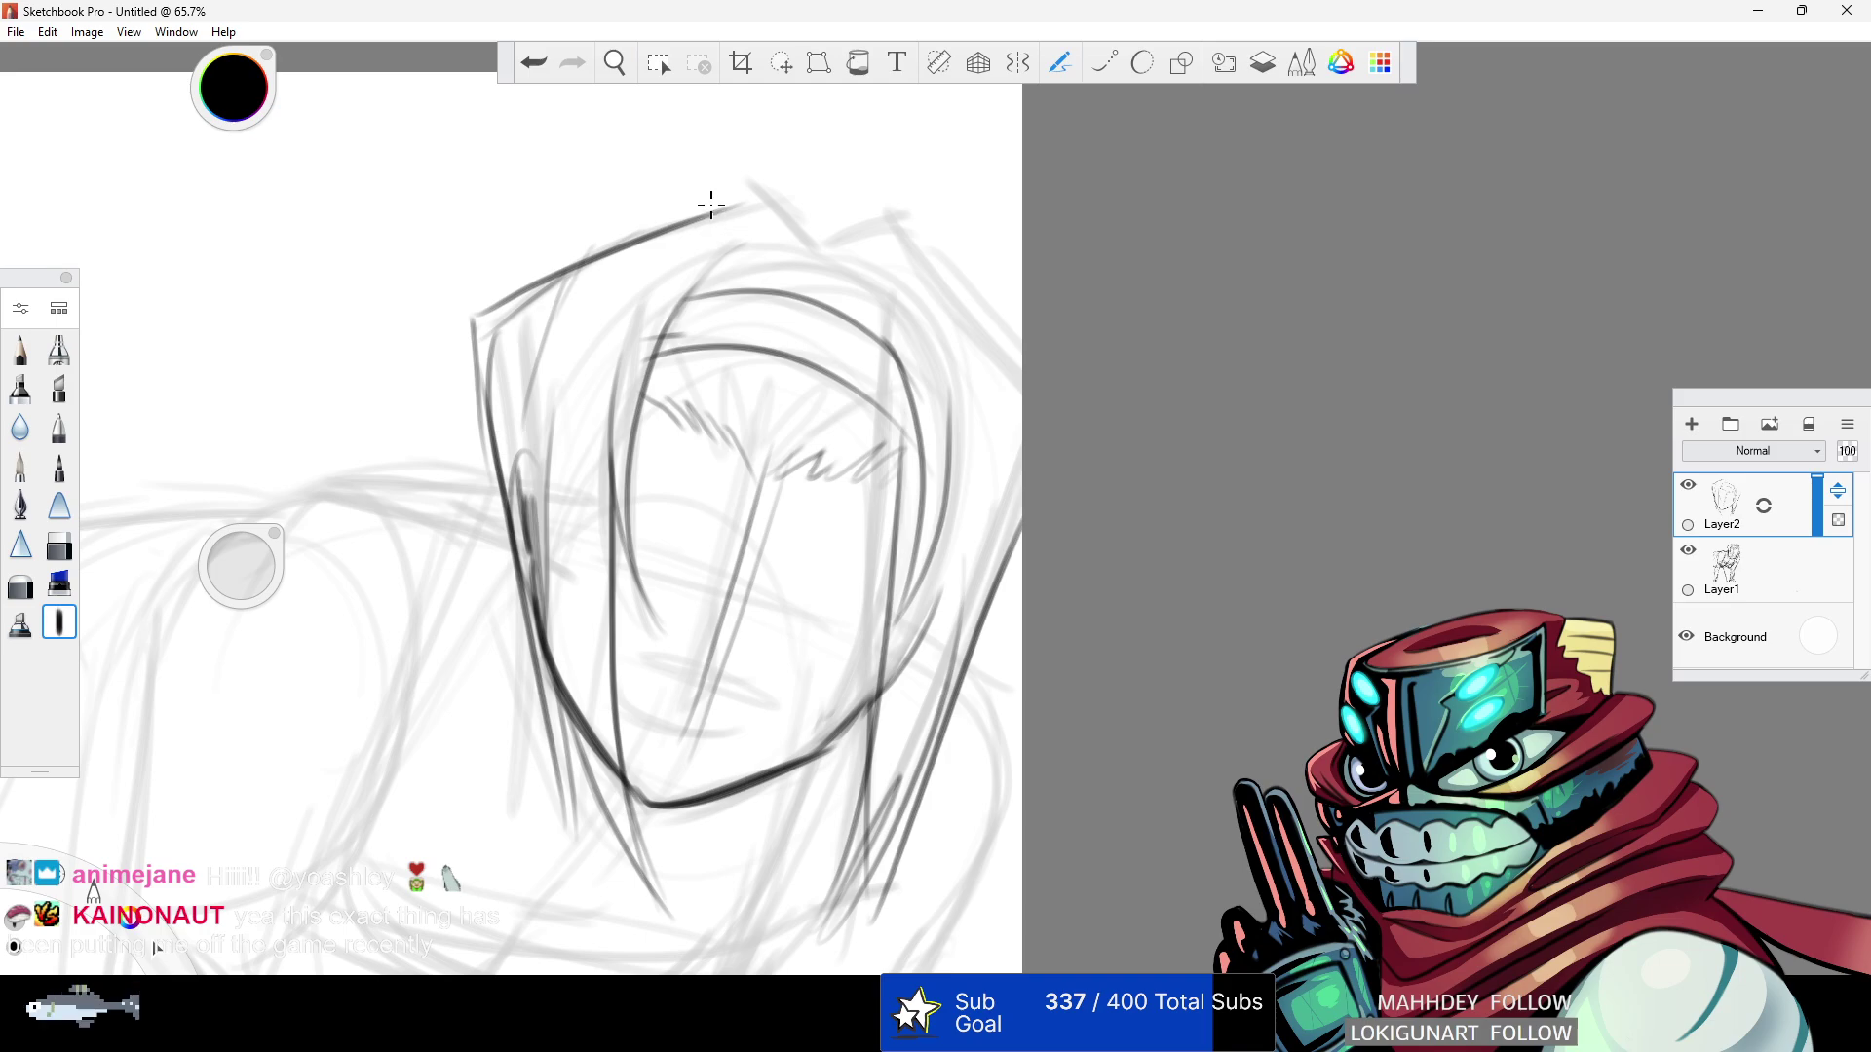
left_click(60, 546)
mouse_move(733, 189)
left_mouse_down()
mouse_move(618, 189)
mouse_move(429, 250)
left_mouse_up()
left_click(59, 620)
mouse_move(595, 245)
left_mouse_down()
mouse_move(539, 294)
mouse_move(726, 201)
mouse_move(780, 226)
mouse_move(536, 316)
mouse_move(493, 314)
mouse_move(485, 378)
left_mouse_up()
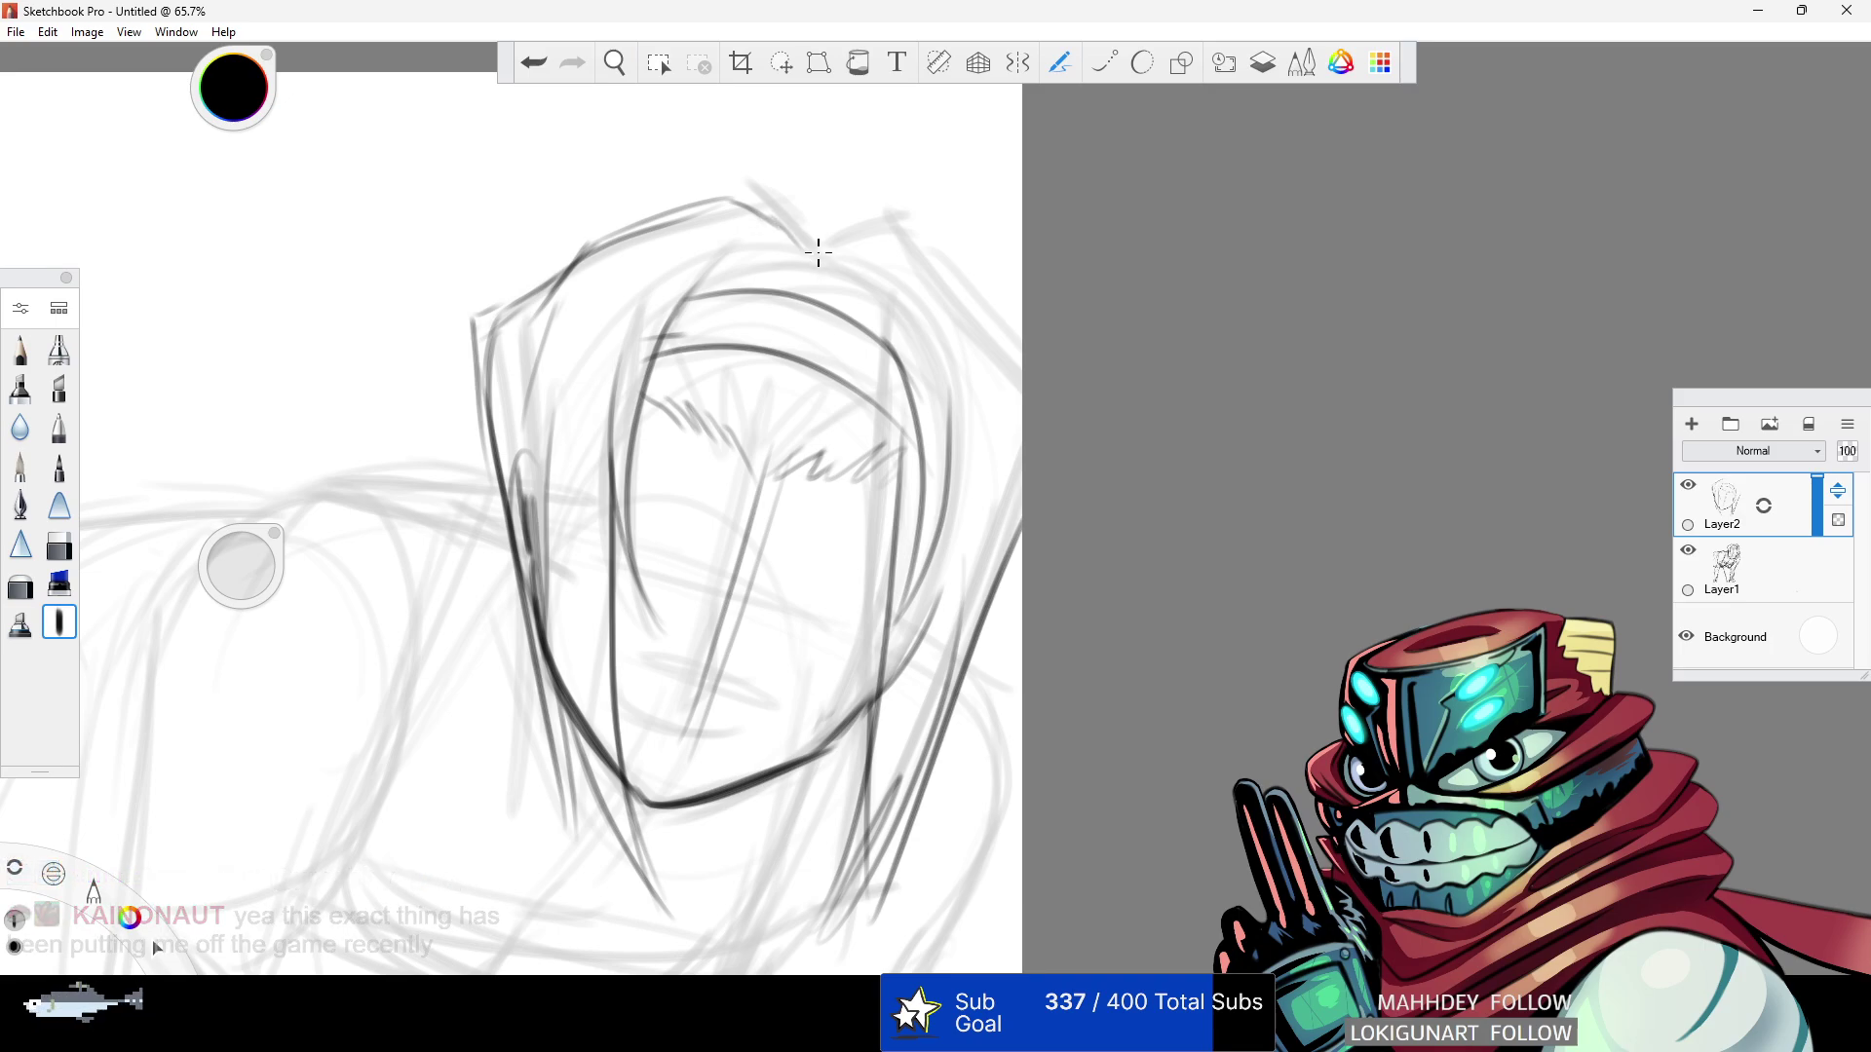
- Draw the far side's outer hair outline from the parting over the crown and down along the canvas edge
mouse_move(809, 224)
left_mouse_down()
mouse_move(861, 217)
mouse_move(989, 356)
left_mouse_up()
left_click(534, 62)
left_click(534, 62)
mouse_move(811, 230)
left_mouse_down()
mouse_move(894, 236)
mouse_move(994, 390)
left_mouse_up()
mouse_move(922, 244)
left_mouse_down()
mouse_move(1021, 451)
mouse_move(1022, 428)
left_mouse_up()
left_click_drag(983, 343, 1025, 443)
left_click_drag(1022, 507, 932, 833)
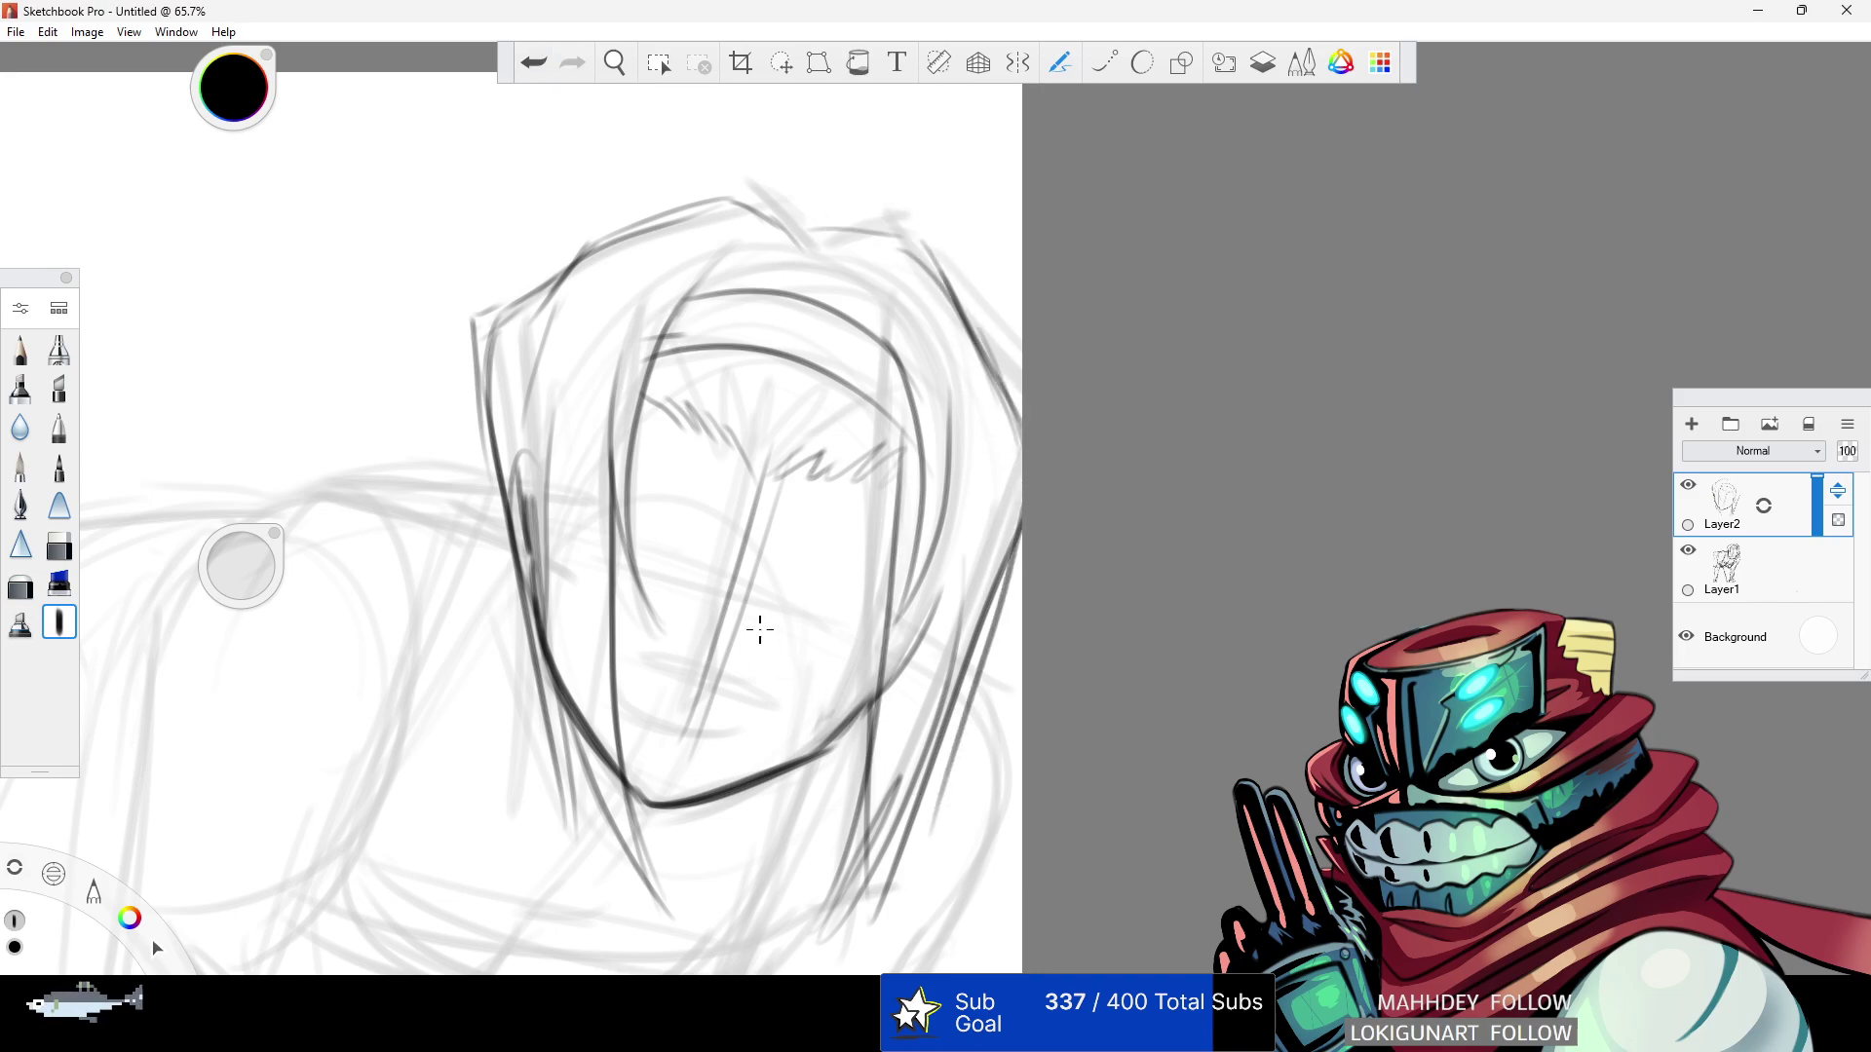
- Add light strokes fanning over the forehead, a hair arc above the bands, and strands at the far temple
mouse_move(667, 345)
left_mouse_down()
mouse_move(708, 394)
mouse_move(793, 372)
mouse_move(745, 339)
mouse_move(768, 444)
left_mouse_up()
mouse_move(770, 444)
left_mouse_down()
mouse_move(783, 324)
mouse_move(788, 402)
mouse_move(858, 399)
left_mouse_up()
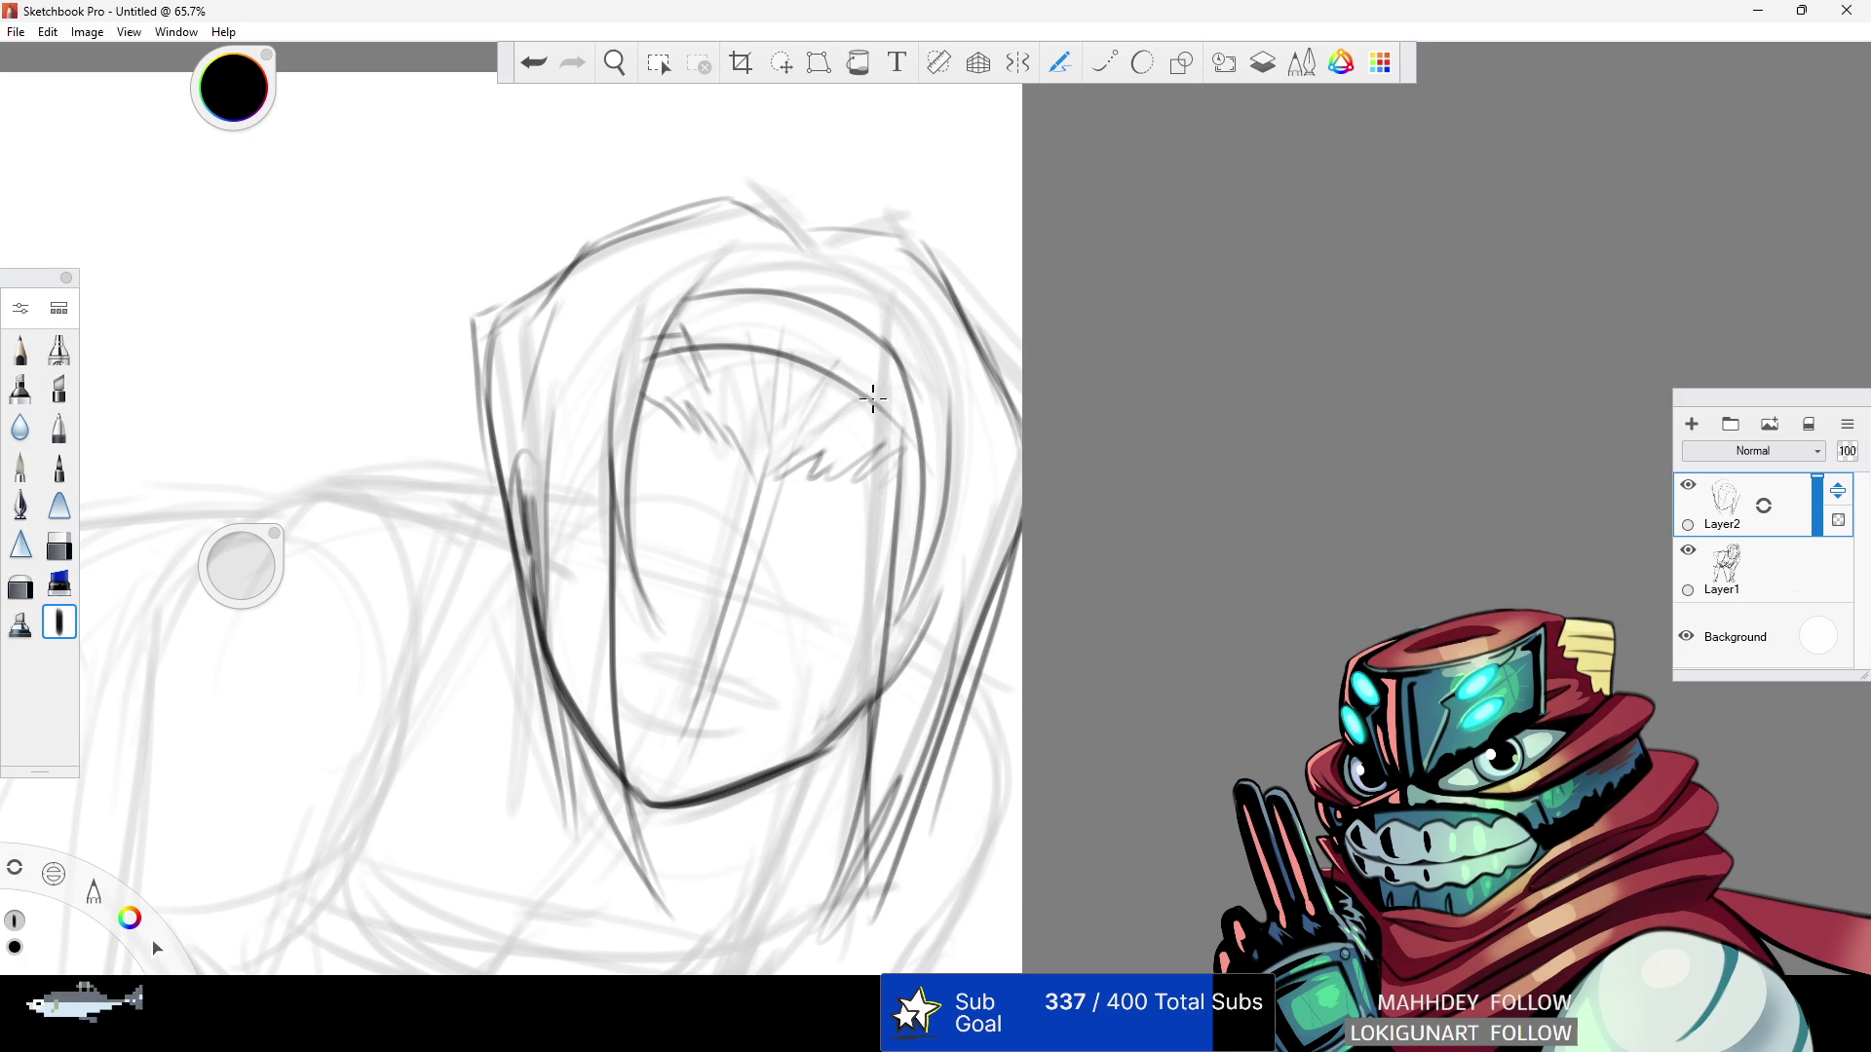
mouse_move(668, 331)
left_mouse_down()
mouse_move(780, 249)
mouse_move(901, 380)
left_mouse_up()
left_click_drag(859, 284, 916, 458)
left_click_drag(876, 287, 920, 474)
left_click_drag(853, 277, 894, 292)
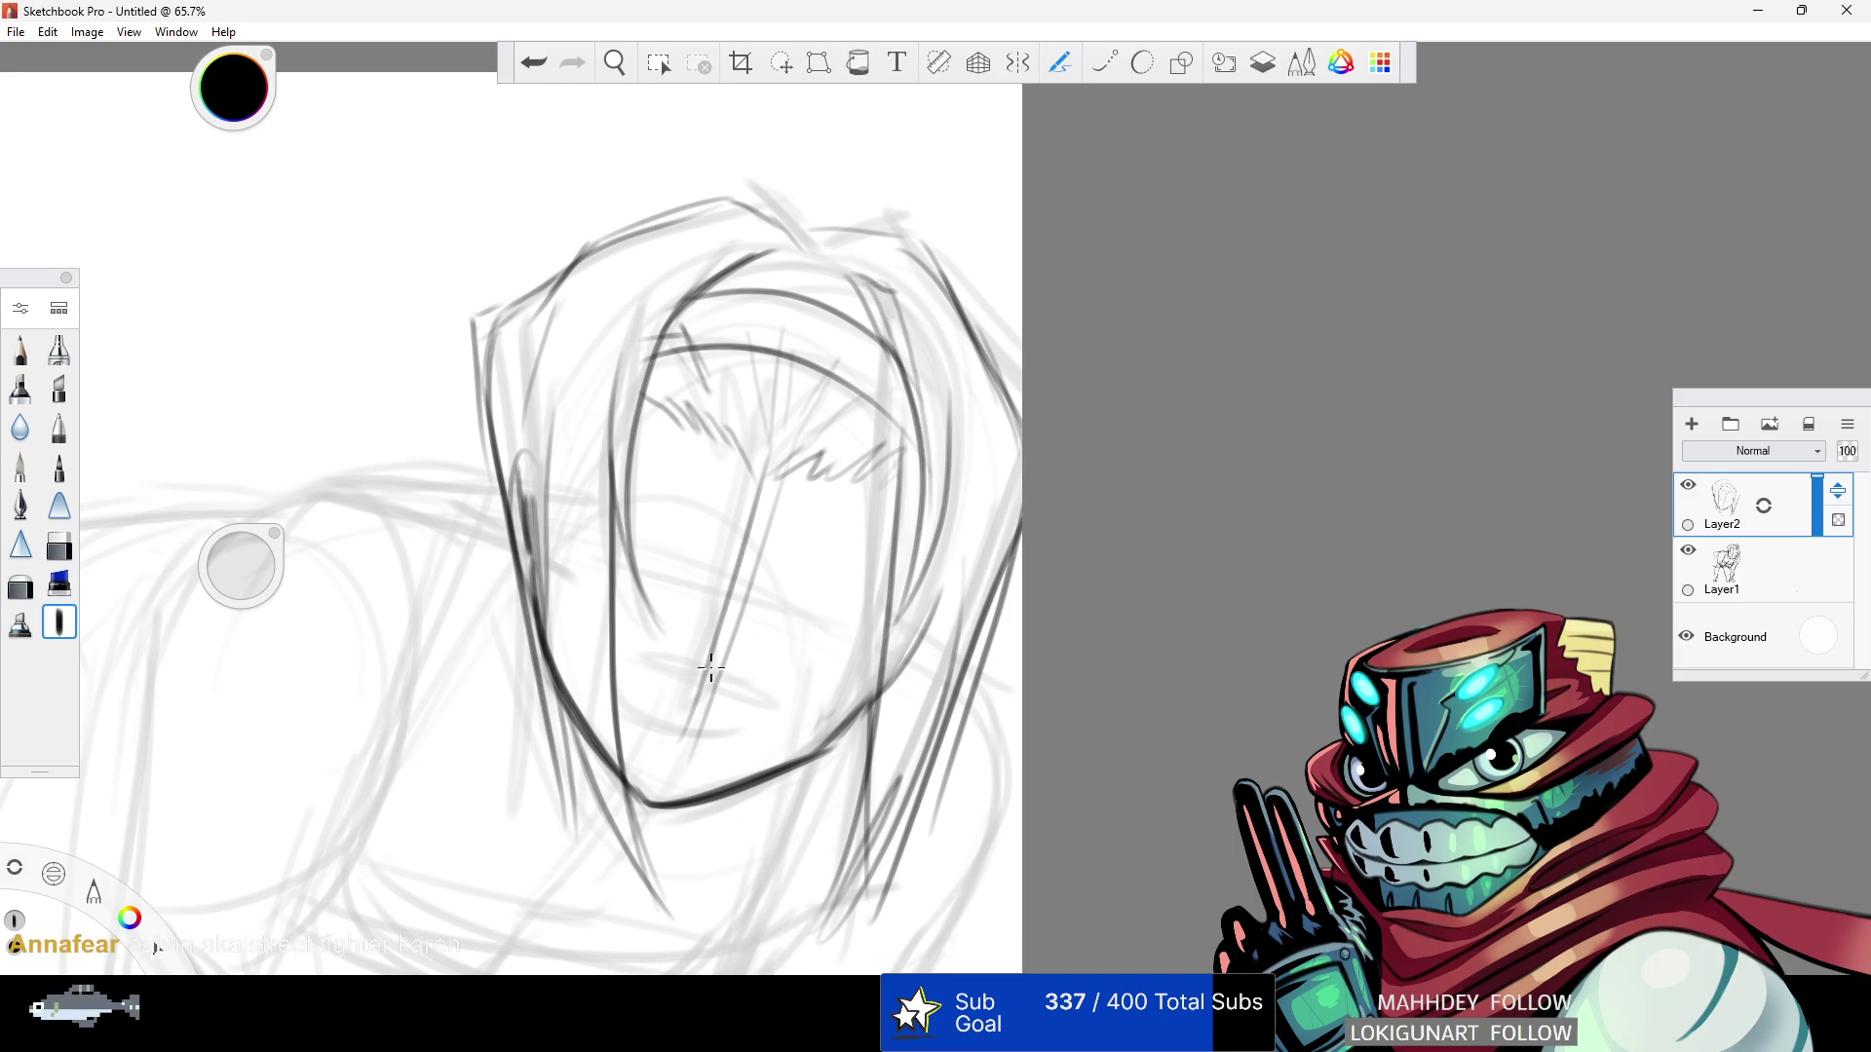
- Draw the mouth and lower lip, and thin the chin and far jaw contour with the eraser
mouse_move(640, 702)
left_mouse_down()
mouse_move(700, 732)
mouse_move(711, 766)
left_mouse_up()
left_click(617, 62)
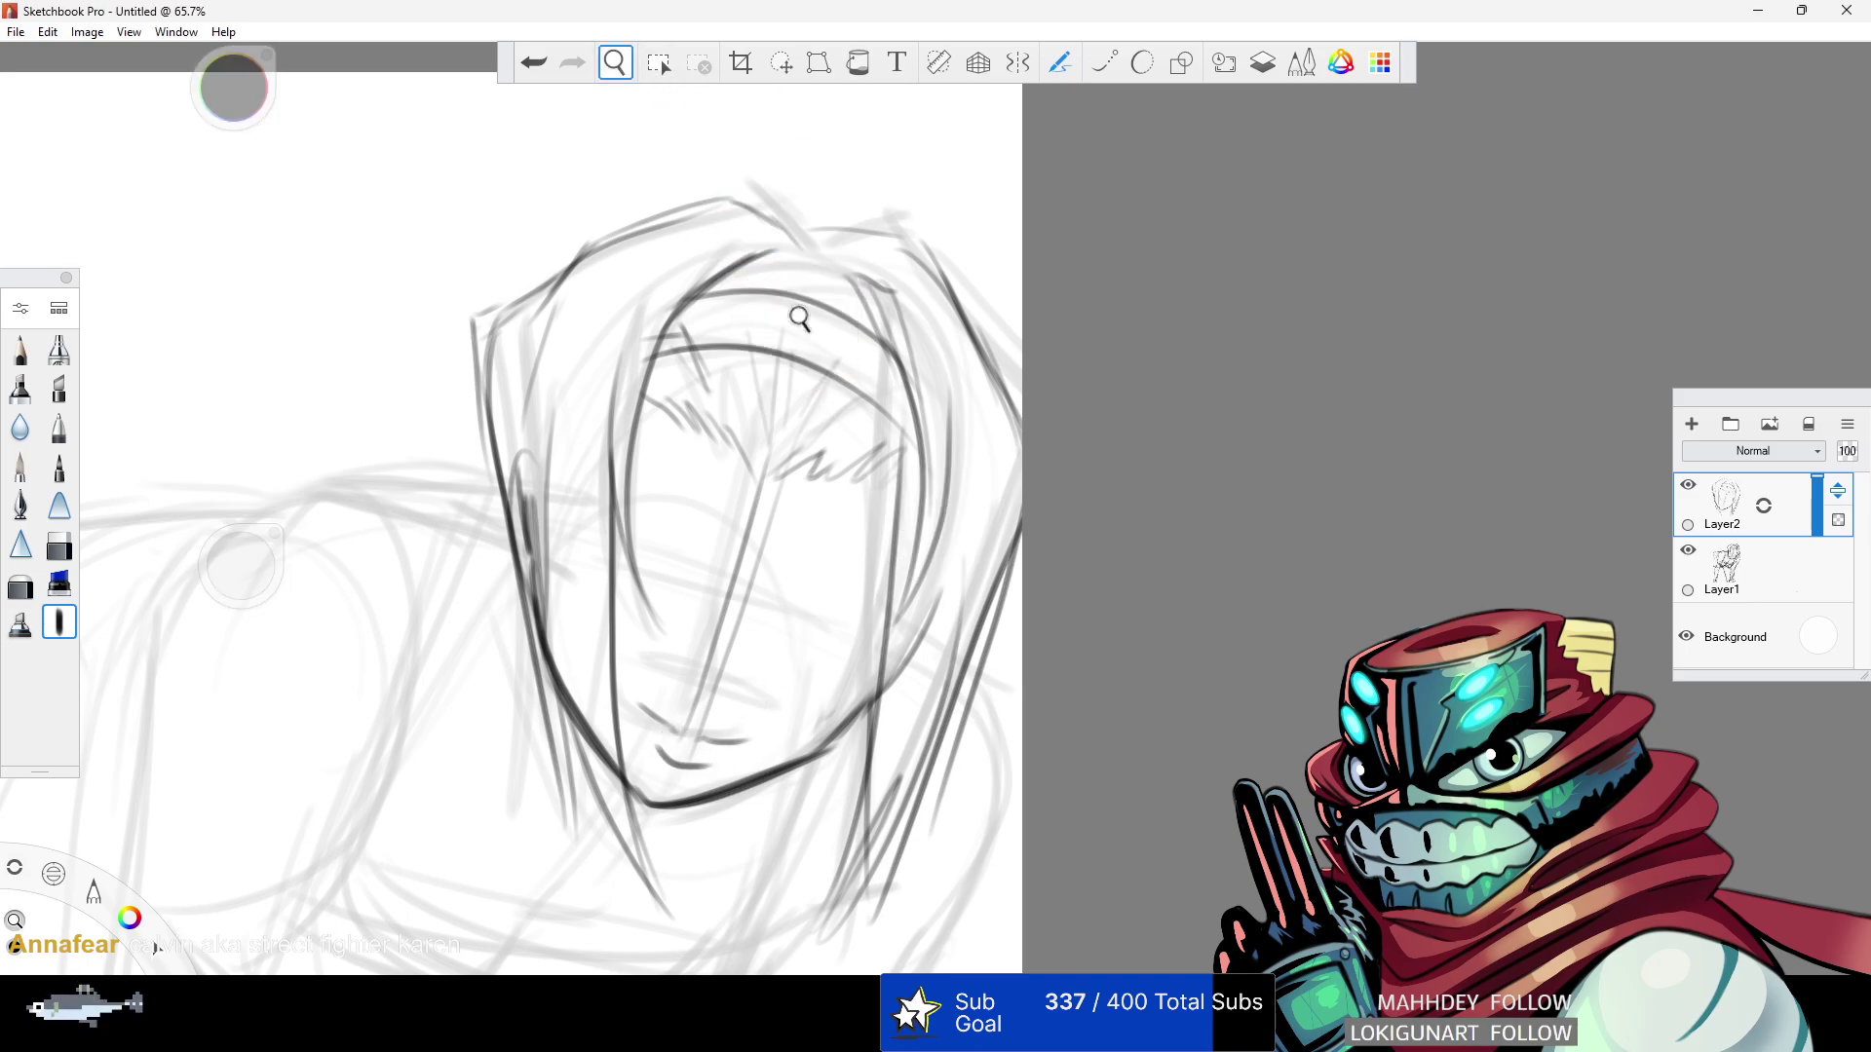
left_click_drag(802, 313, 915, 192)
left_click_drag(809, 400, 988, 631)
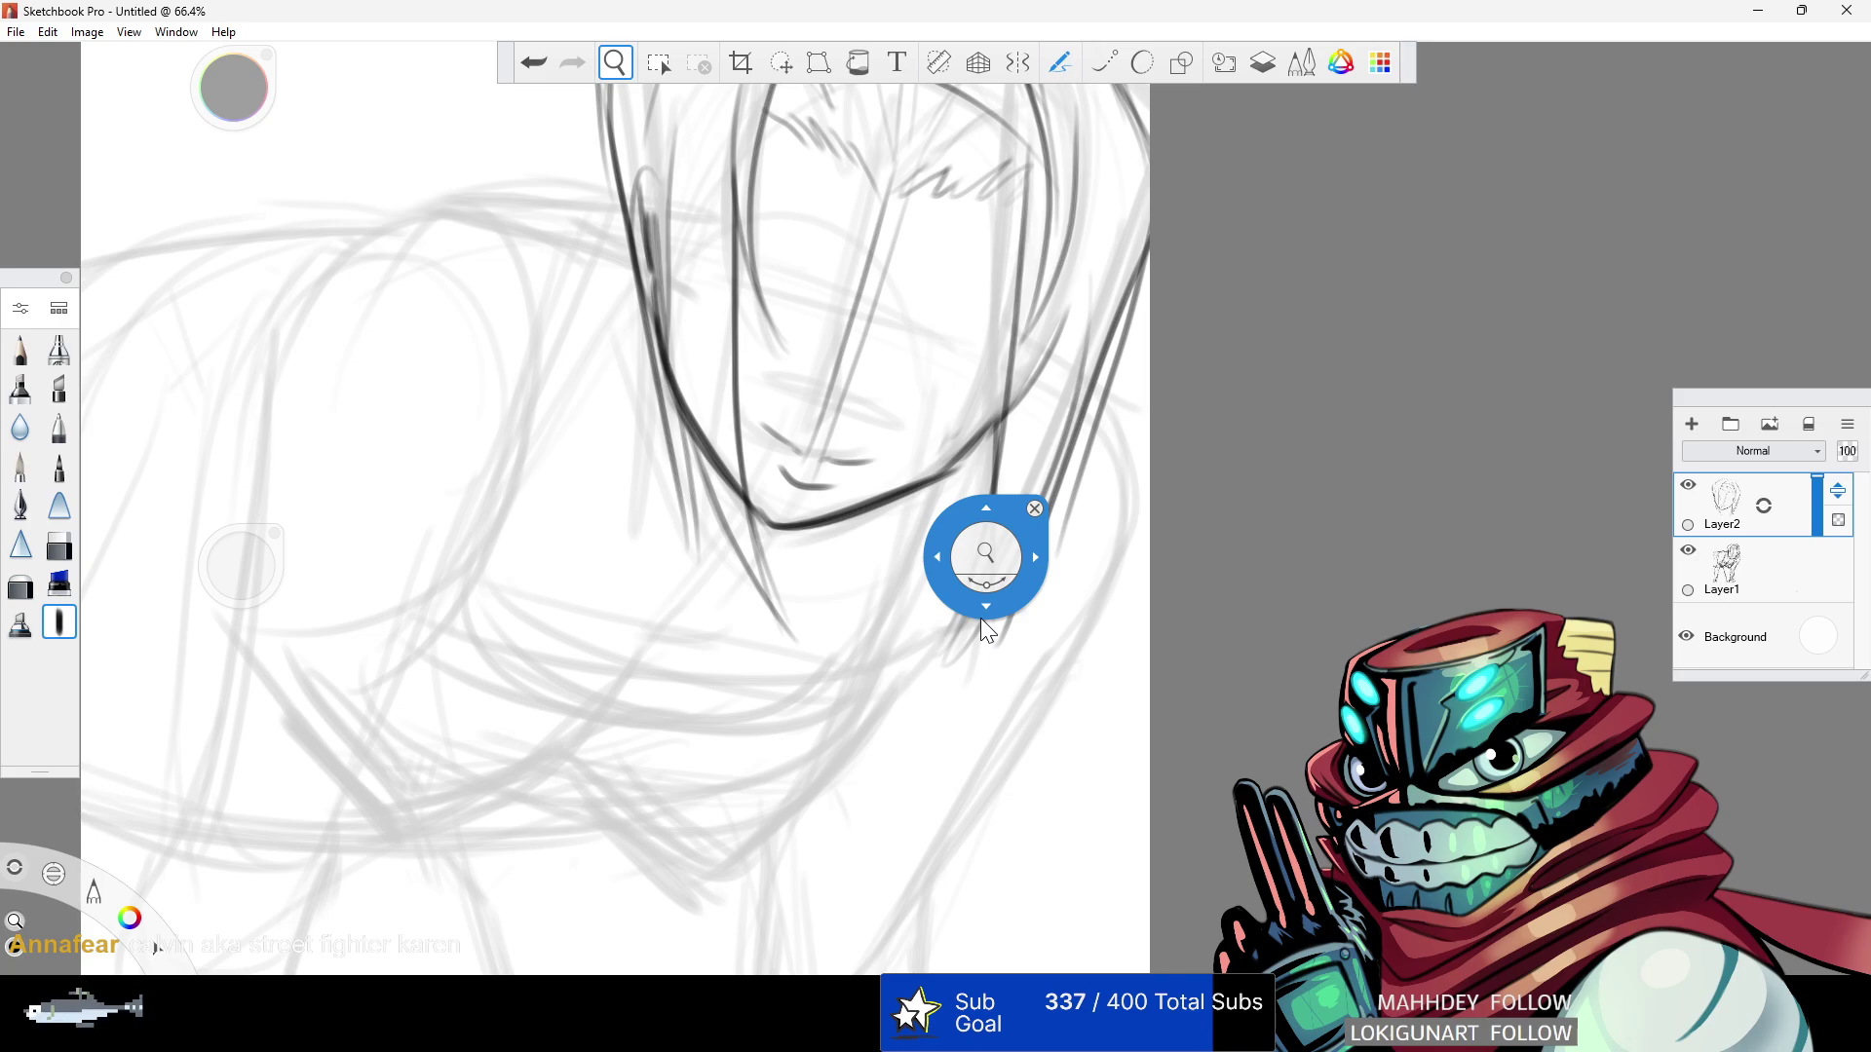
mouse_move(984, 624)
left_mouse_down()
mouse_move(947, 211)
mouse_move(964, 207)
mouse_move(56, 557)
left_mouse_up()
left_click(55, 556)
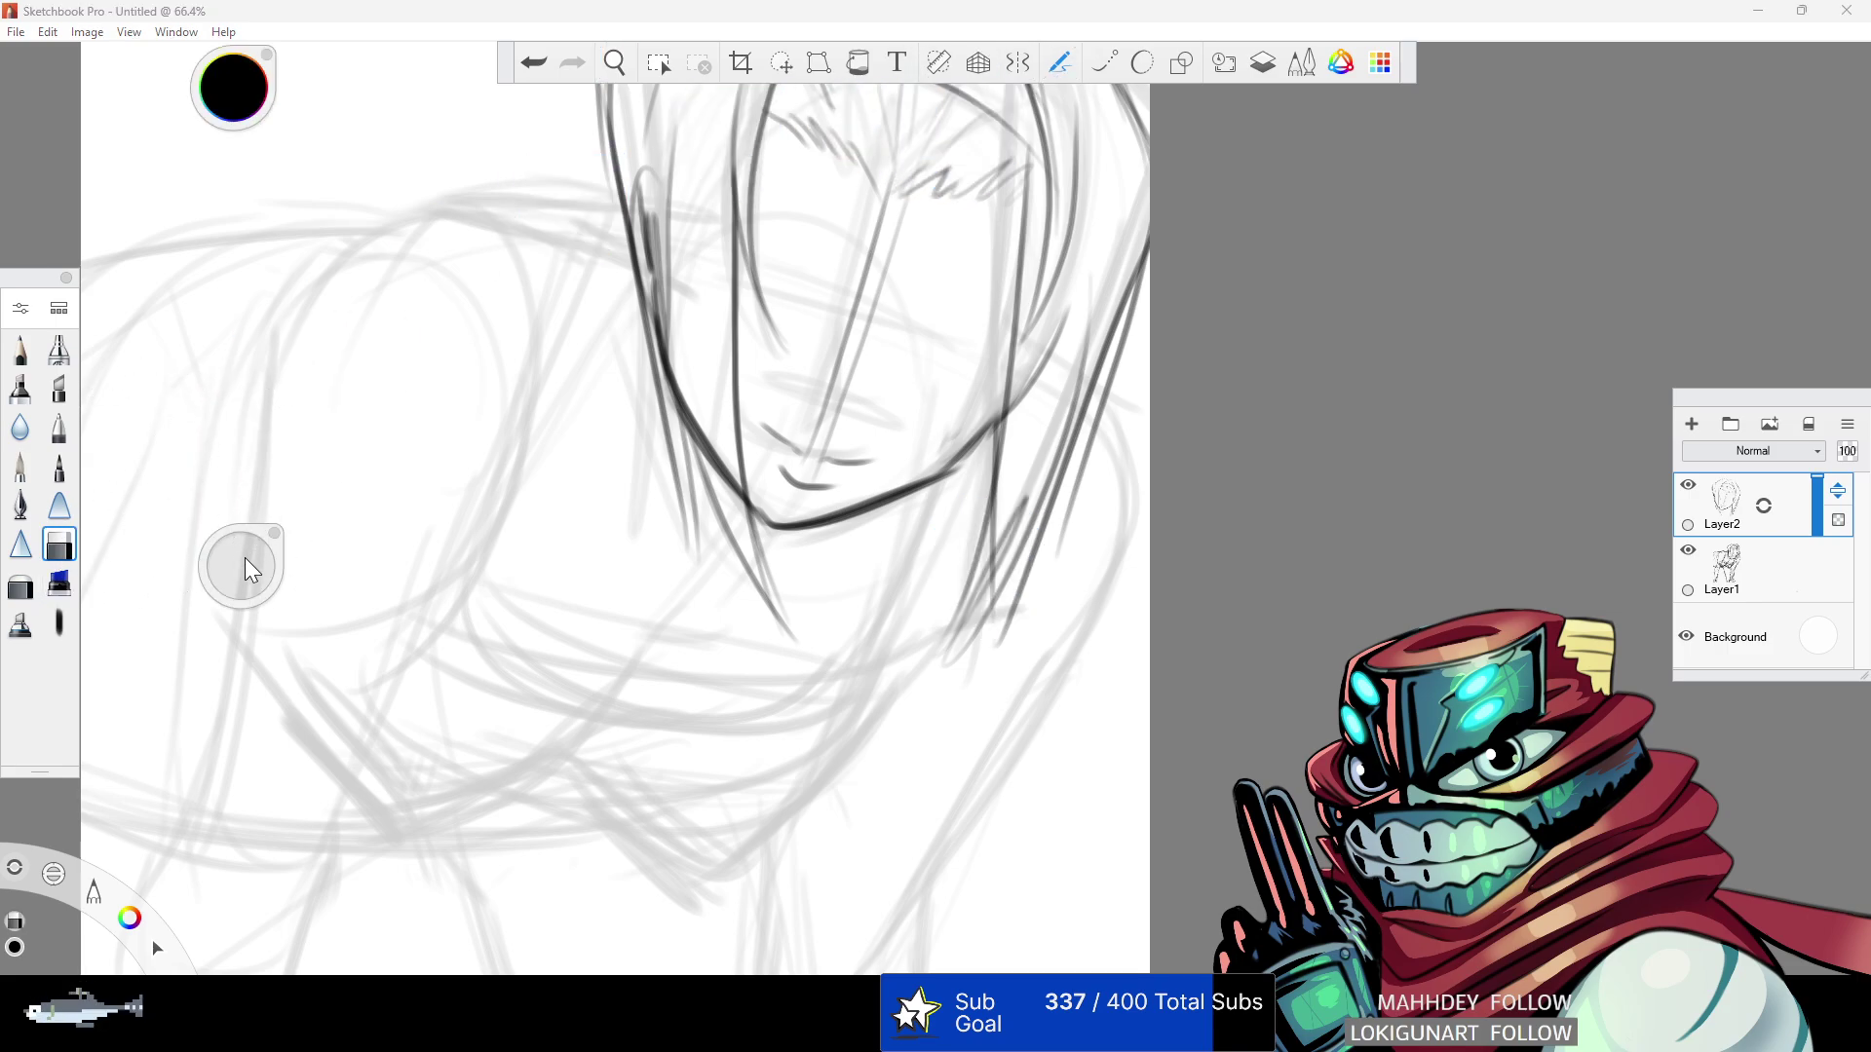
mouse_move(947, 425)
left_mouse_down()
mouse_move(775, 534)
mouse_move(970, 453)
mouse_move(1002, 373)
left_mouse_up()
left_click(59, 629)
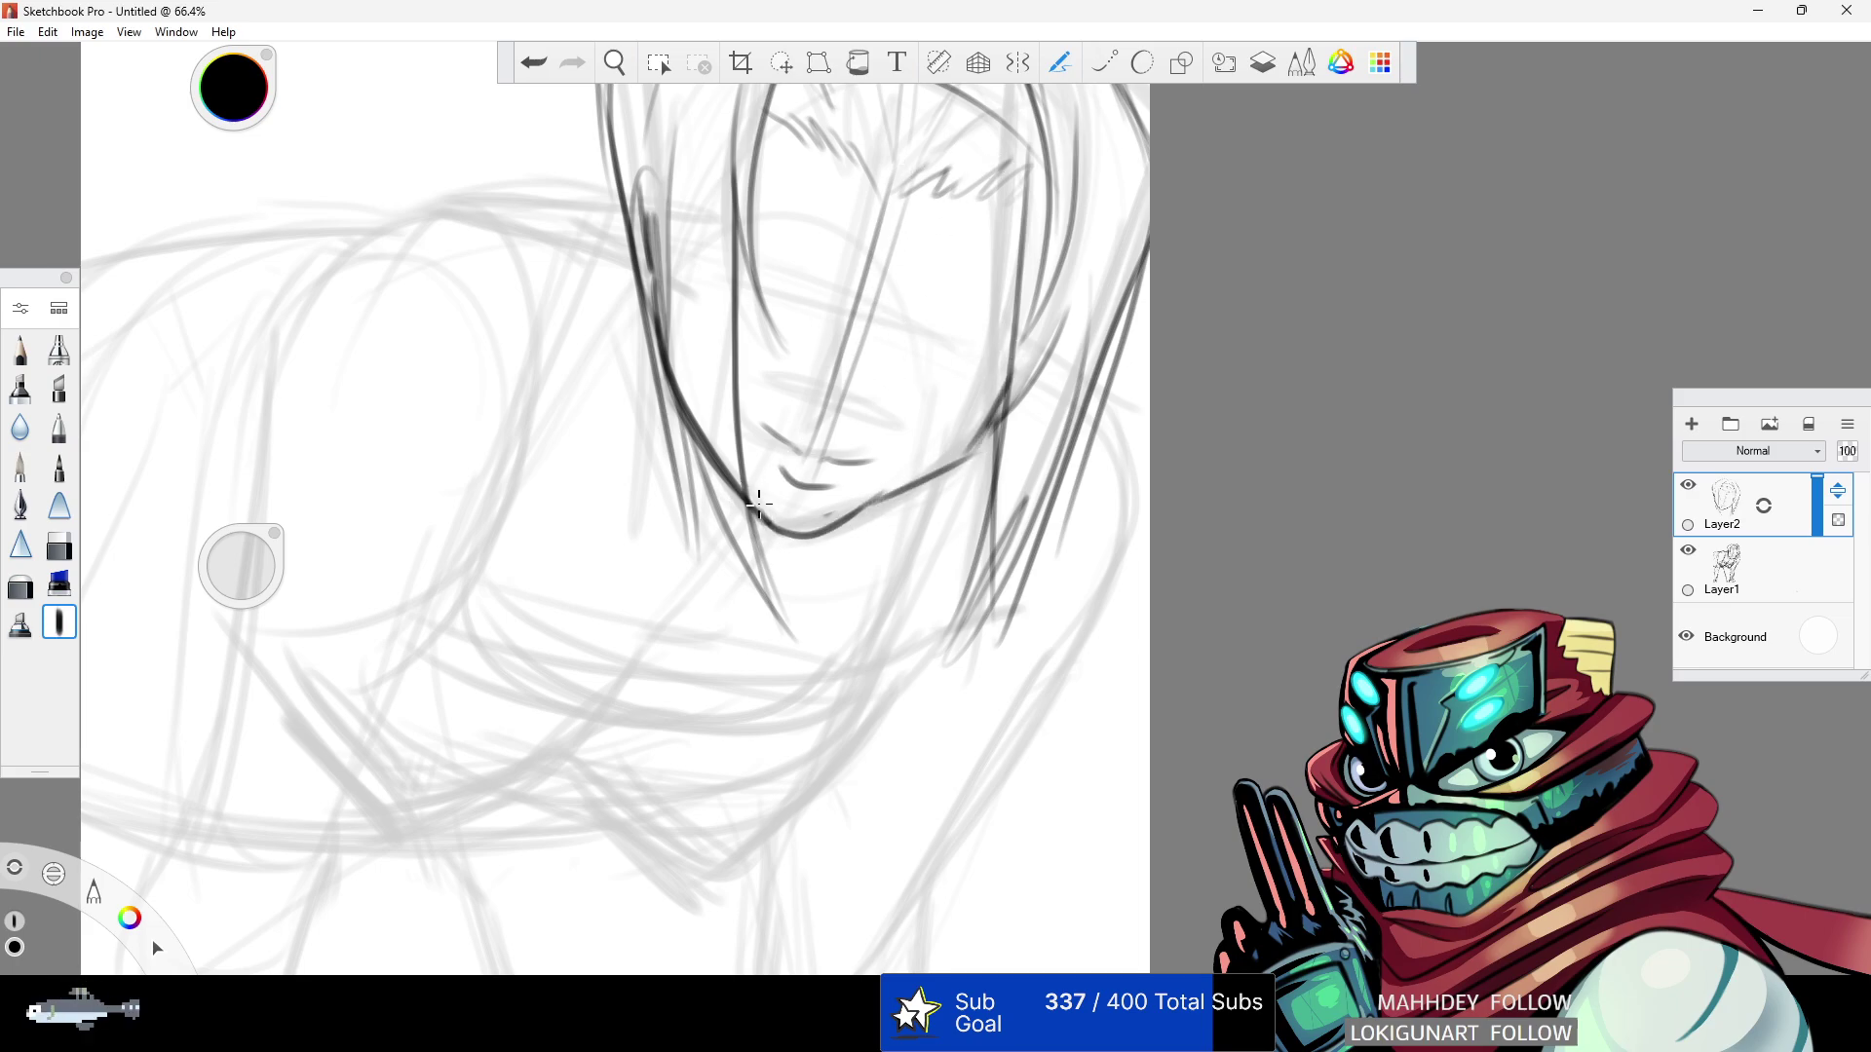
- Draw the neck and collar lines below the chin, and sketch the near shoulder's slope and rounded curve
mouse_move(758, 521)
left_mouse_down()
mouse_move(698, 601)
mouse_move(552, 413)
left_mouse_up()
left_click_drag(513, 331, 546, 390)
left_click_drag(757, 578, 1001, 505)
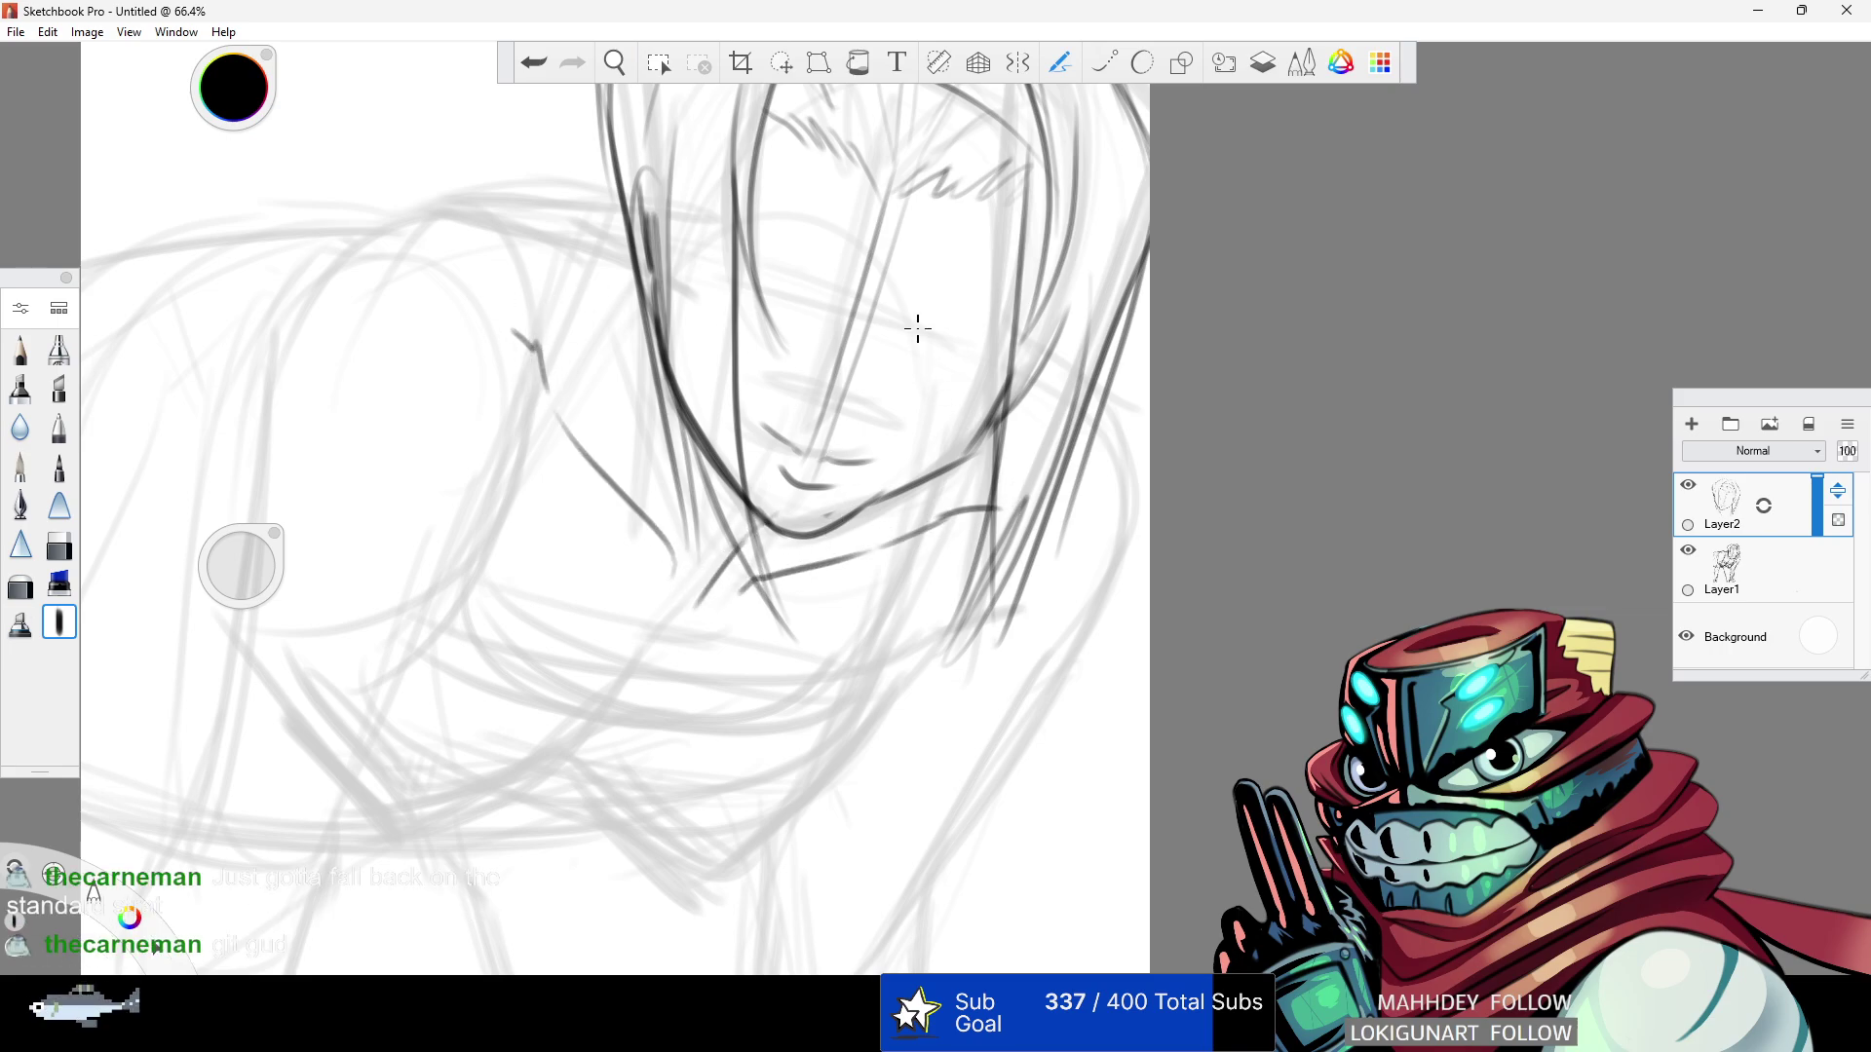
mouse_move(618, 202)
left_mouse_down()
mouse_move(463, 239)
mouse_move(263, 458)
mouse_move(265, 482)
left_mouse_up()
left_click_drag(284, 355, 265, 502)
- Replace the near shoulder's curve with a full upper-arm contour ending in a rounded elbow, and add a short armpit crease
left_click(615, 64)
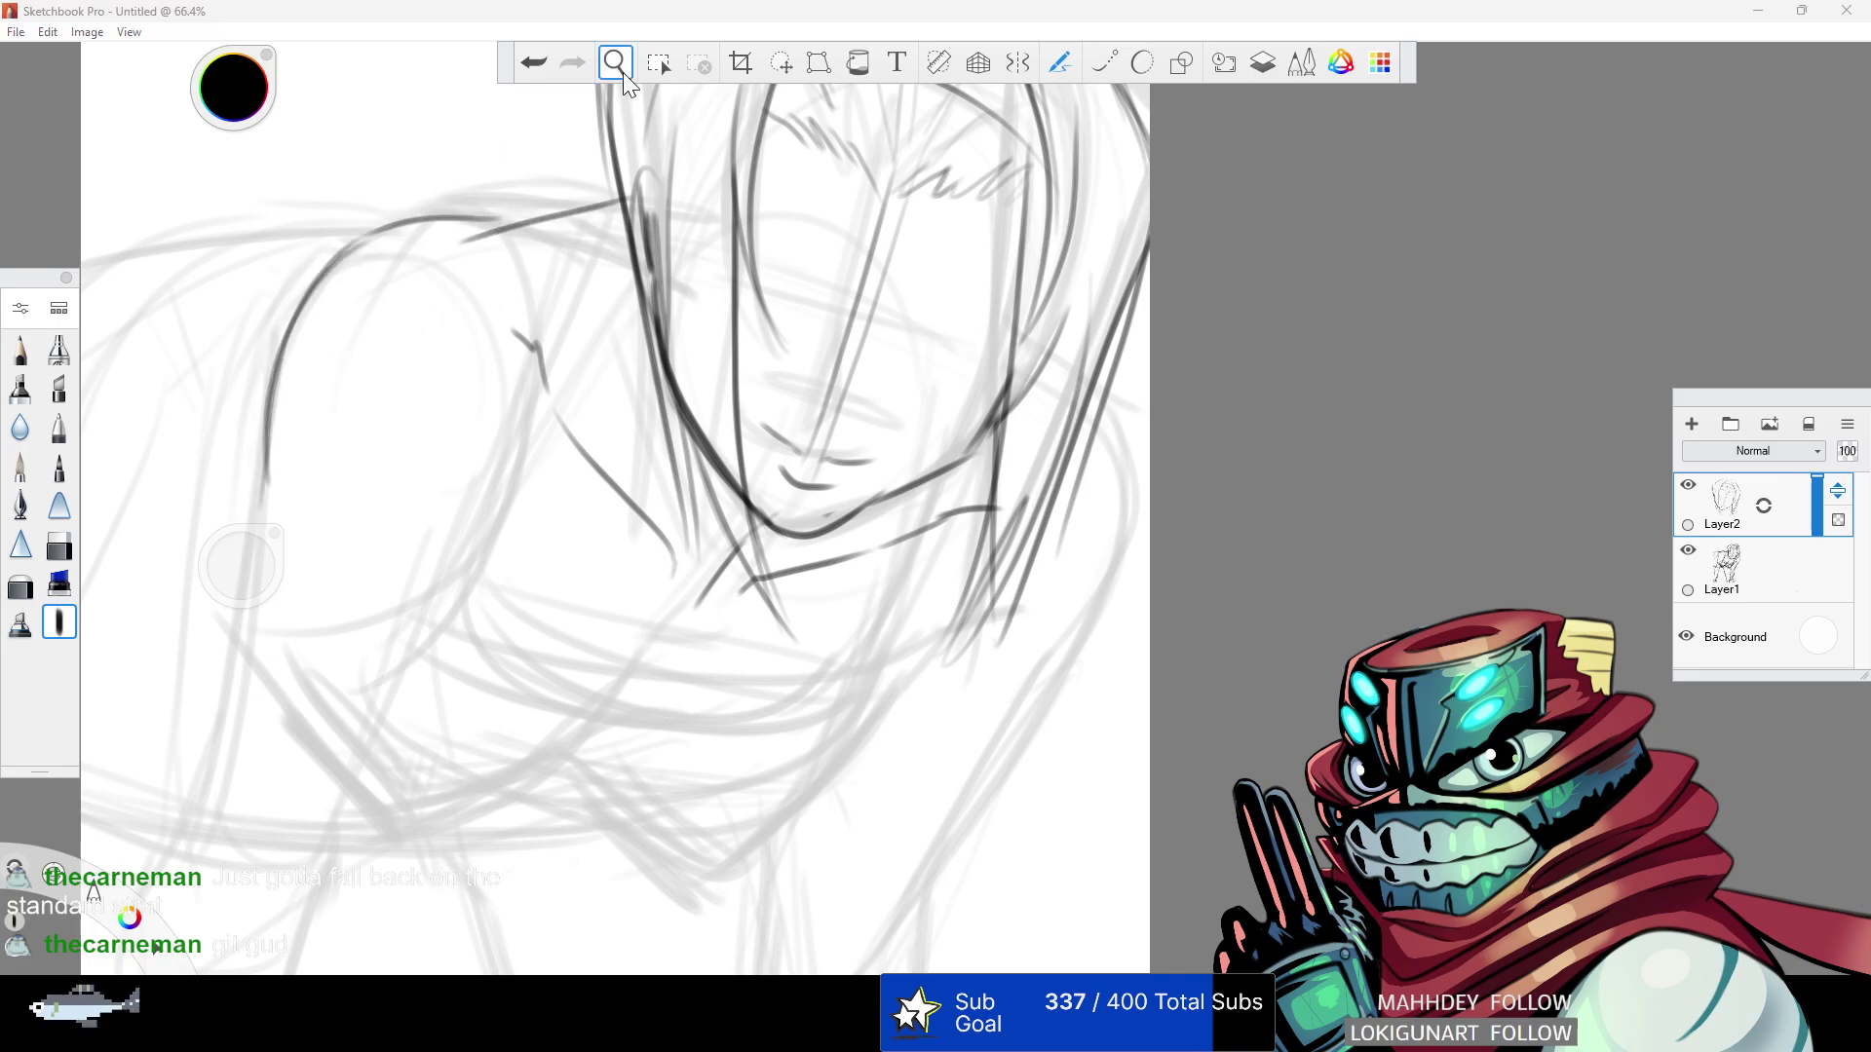
left_click_drag(699, 287, 643, 317)
left_click_drag(735, 226, 903, 272)
left_click_drag(780, 317, 830, 321)
left_click(534, 63)
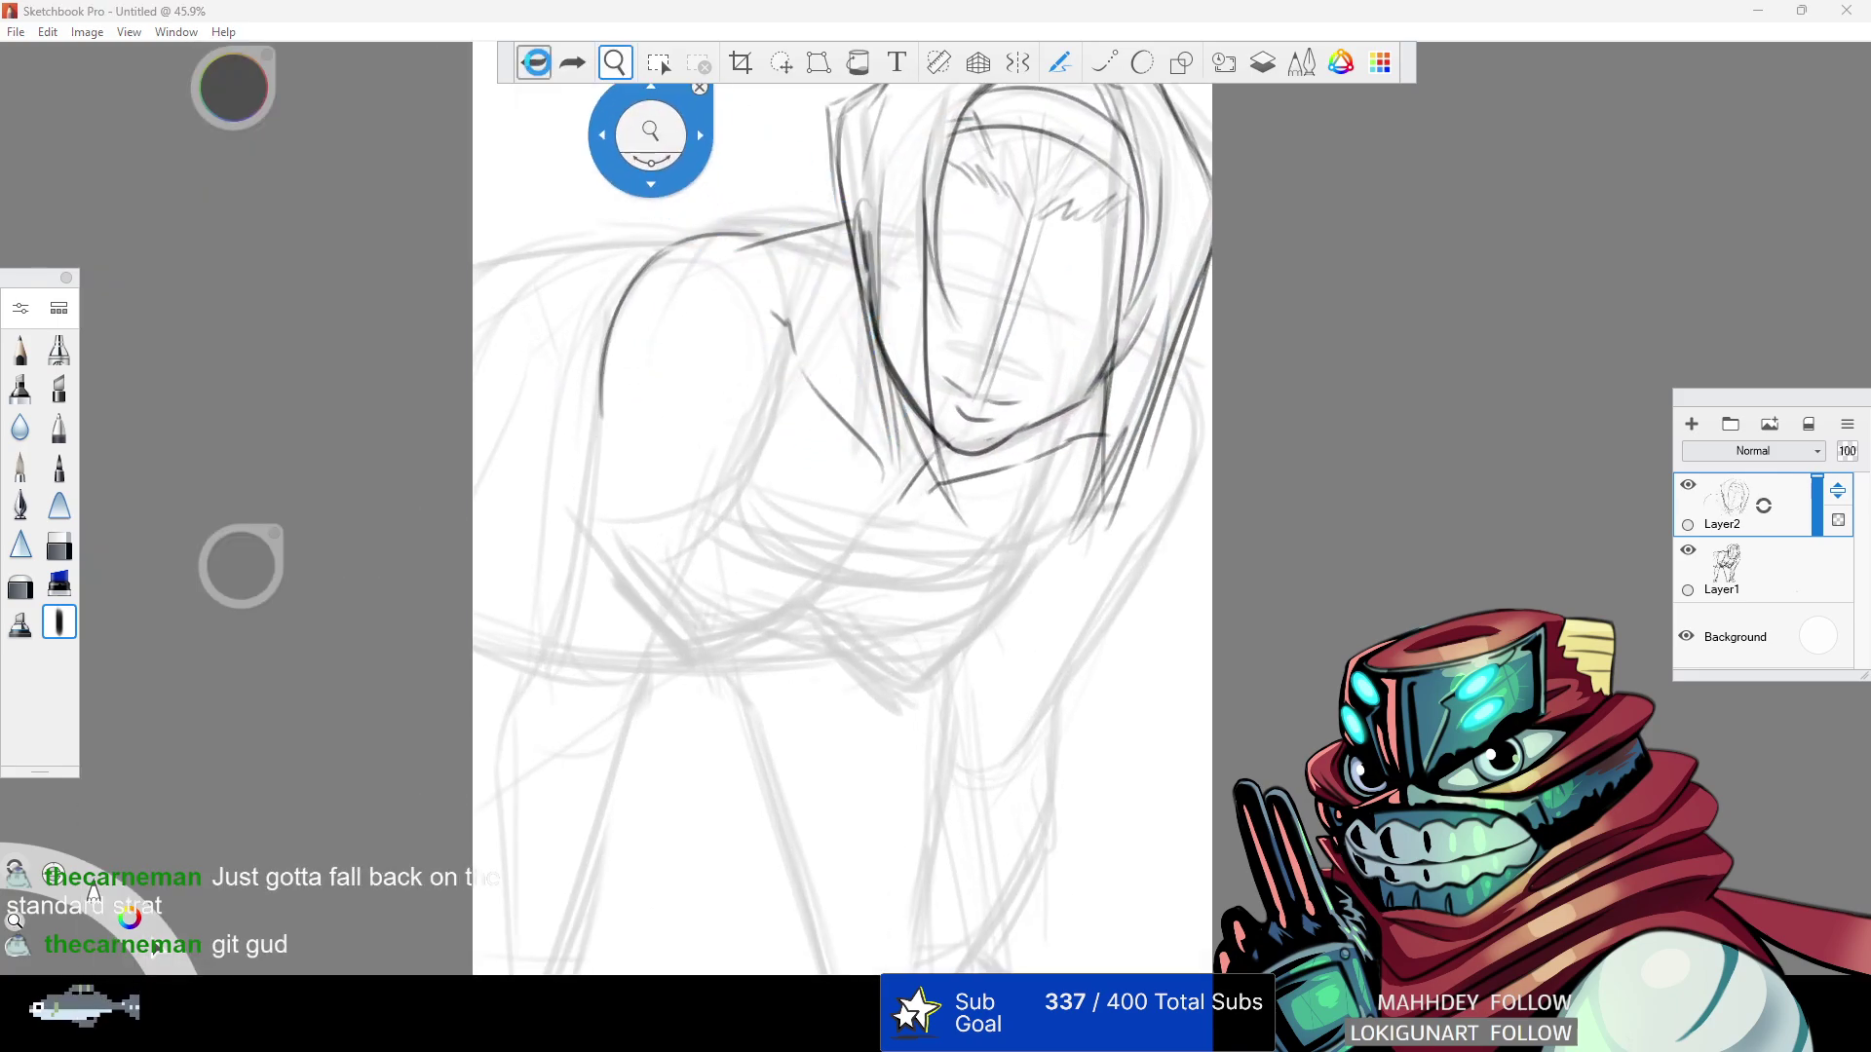
left_click(534, 62)
left_click(58, 616)
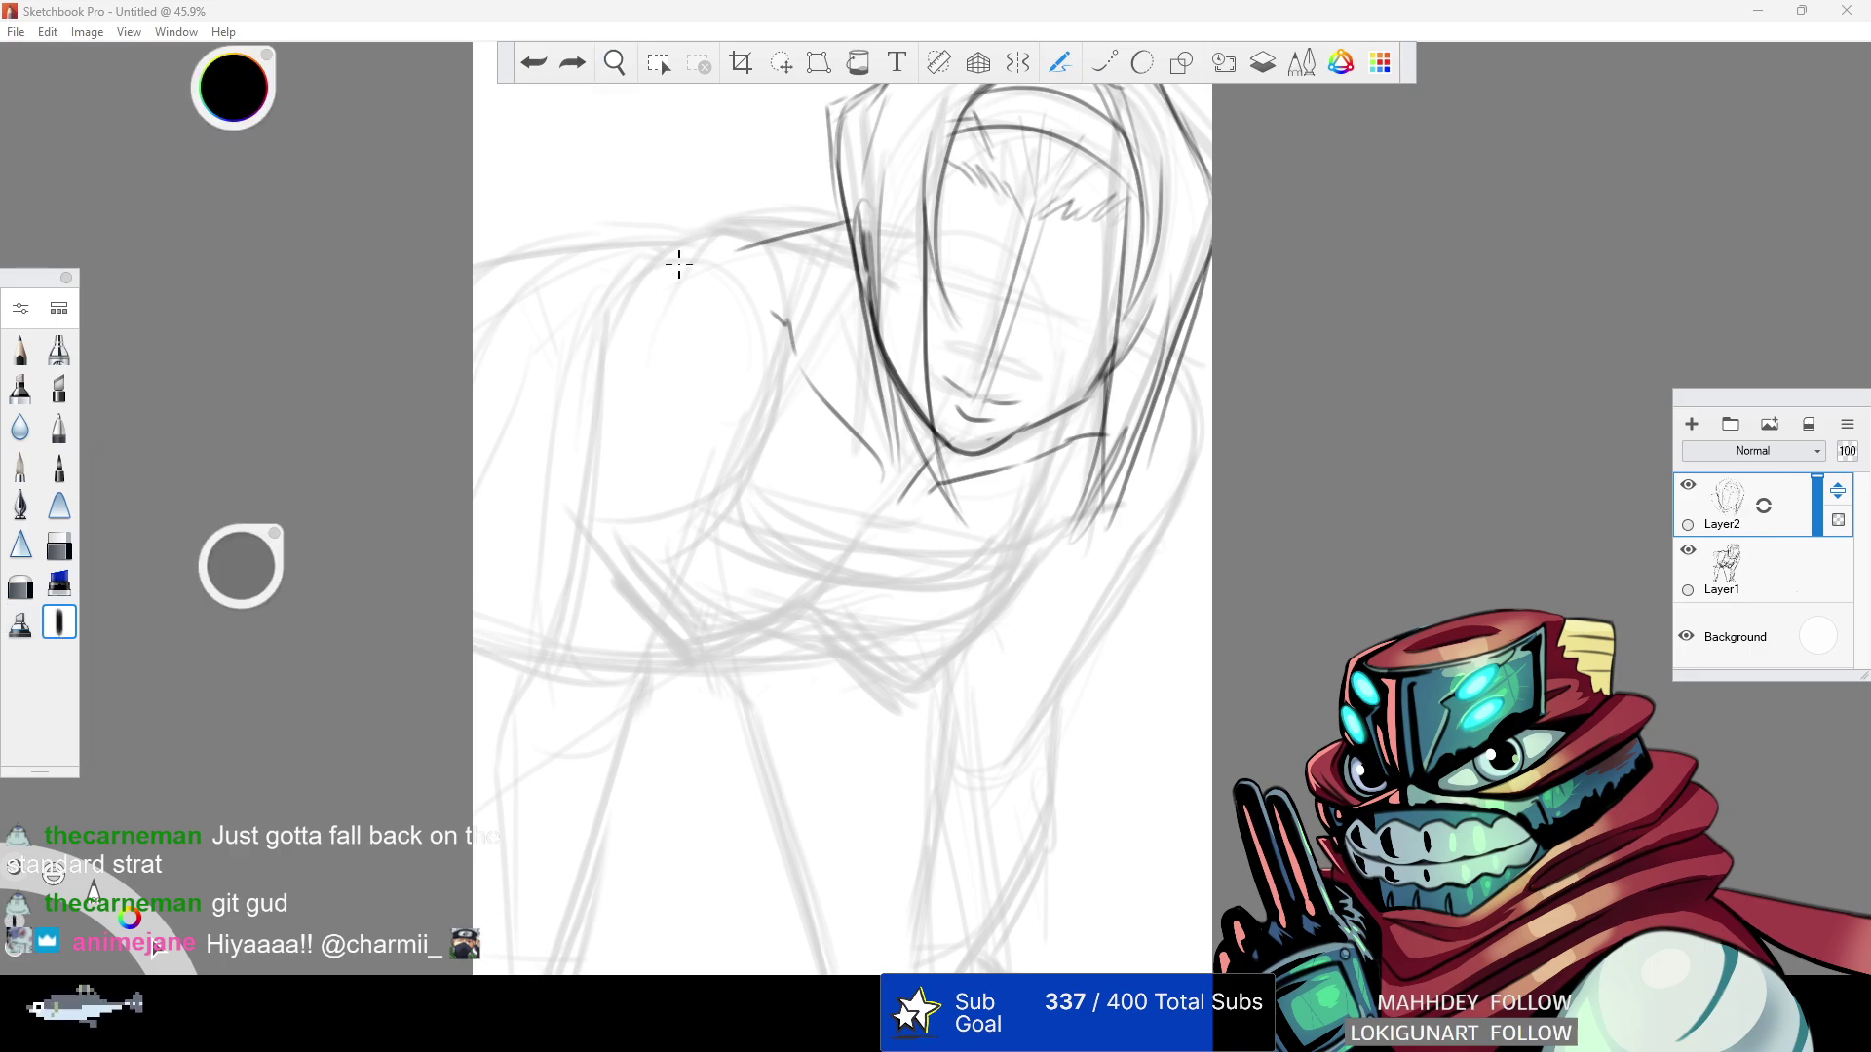
mouse_move(710, 254)
left_mouse_down()
mouse_move(637, 281)
mouse_move(591, 477)
left_mouse_up()
left_click(536, 64)
mouse_move(763, 234)
left_mouse_down()
mouse_move(667, 255)
mouse_move(534, 703)
left_mouse_up()
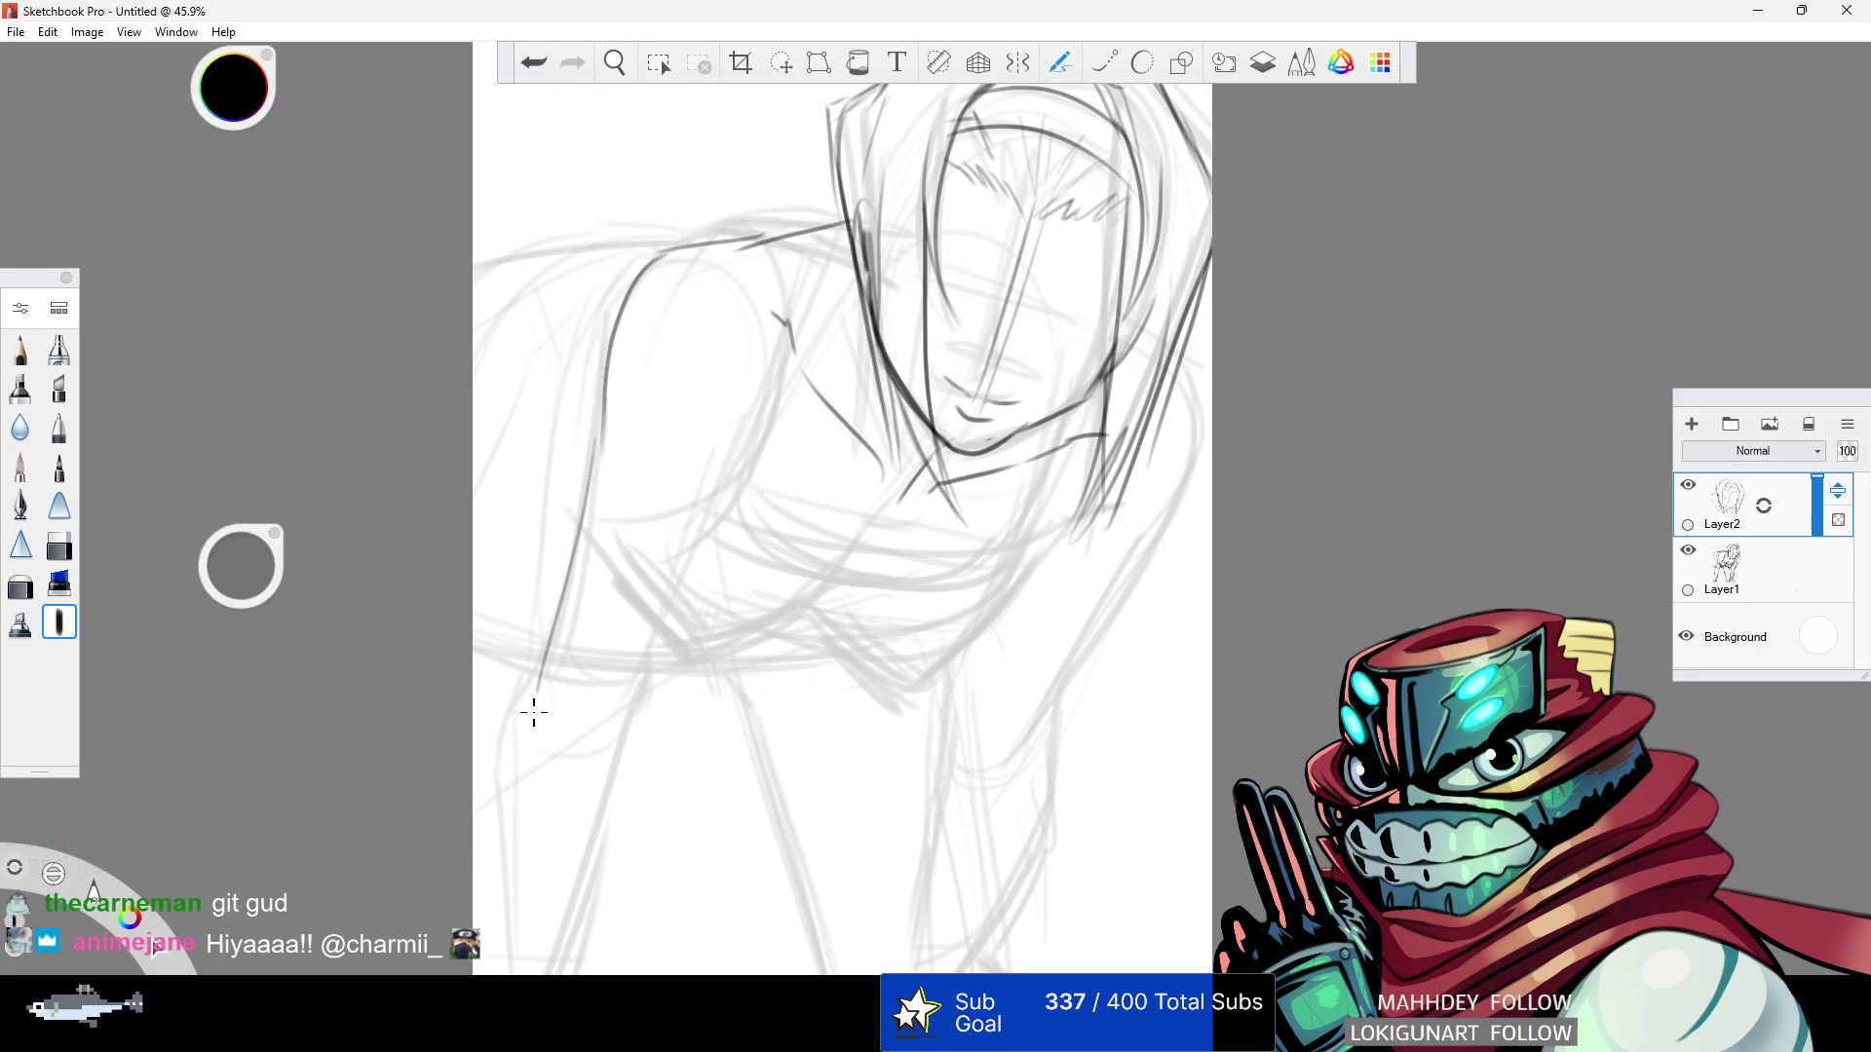
left_click_drag(770, 400, 628, 741)
left_click_drag(773, 458, 721, 505)
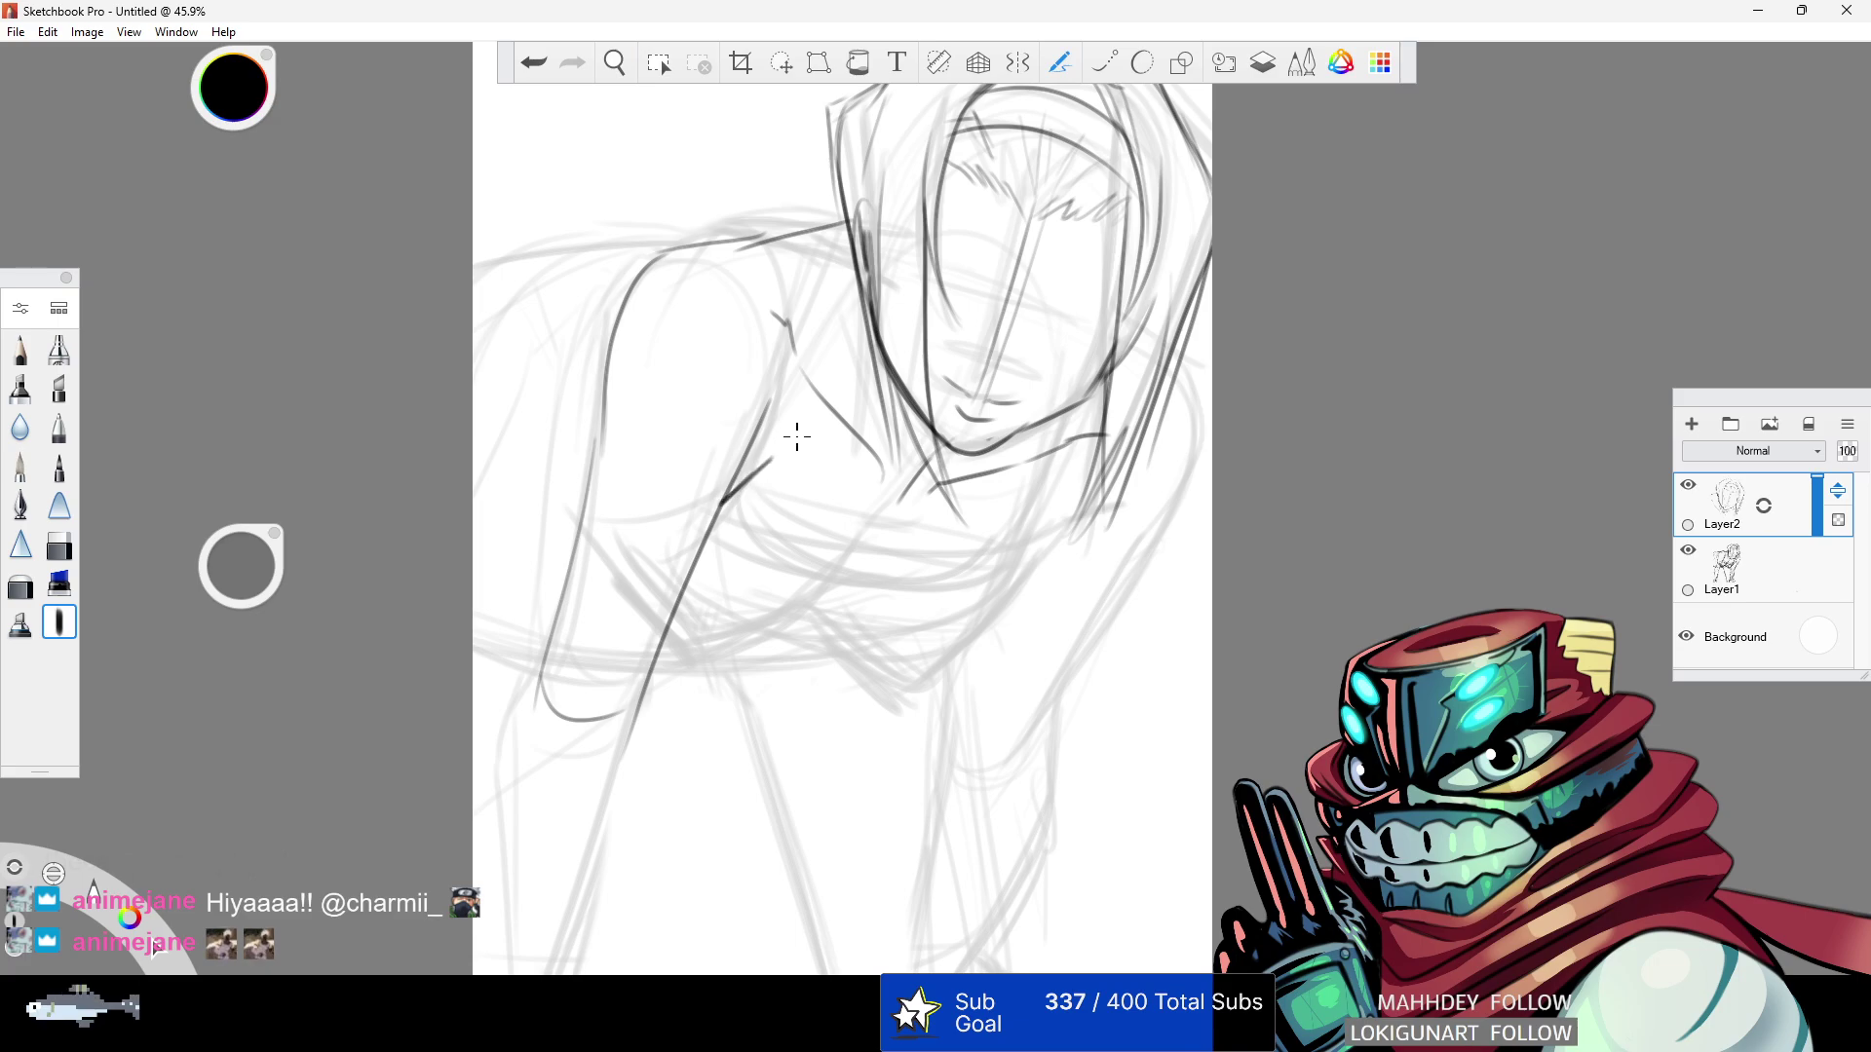
- Draw the far arm's contour from the shoulder behind the hair down to a rounded elbow
mouse_move(1170, 356)
left_mouse_down()
mouse_move(1097, 591)
mouse_move(1166, 488)
mouse_move(1154, 520)
mouse_move(1019, 738)
left_mouse_up()
left_click_drag(953, 682, 1031, 726)
key("ctrl+z")
key("ctrl+z")
mouse_move(1204, 401)
left_mouse_down()
mouse_move(1137, 560)
mouse_move(1013, 770)
mouse_move(965, 748)
left_mouse_up()
mouse_move(980, 626)
left_mouse_down()
mouse_move(951, 742)
mouse_move(996, 609)
left_mouse_up()
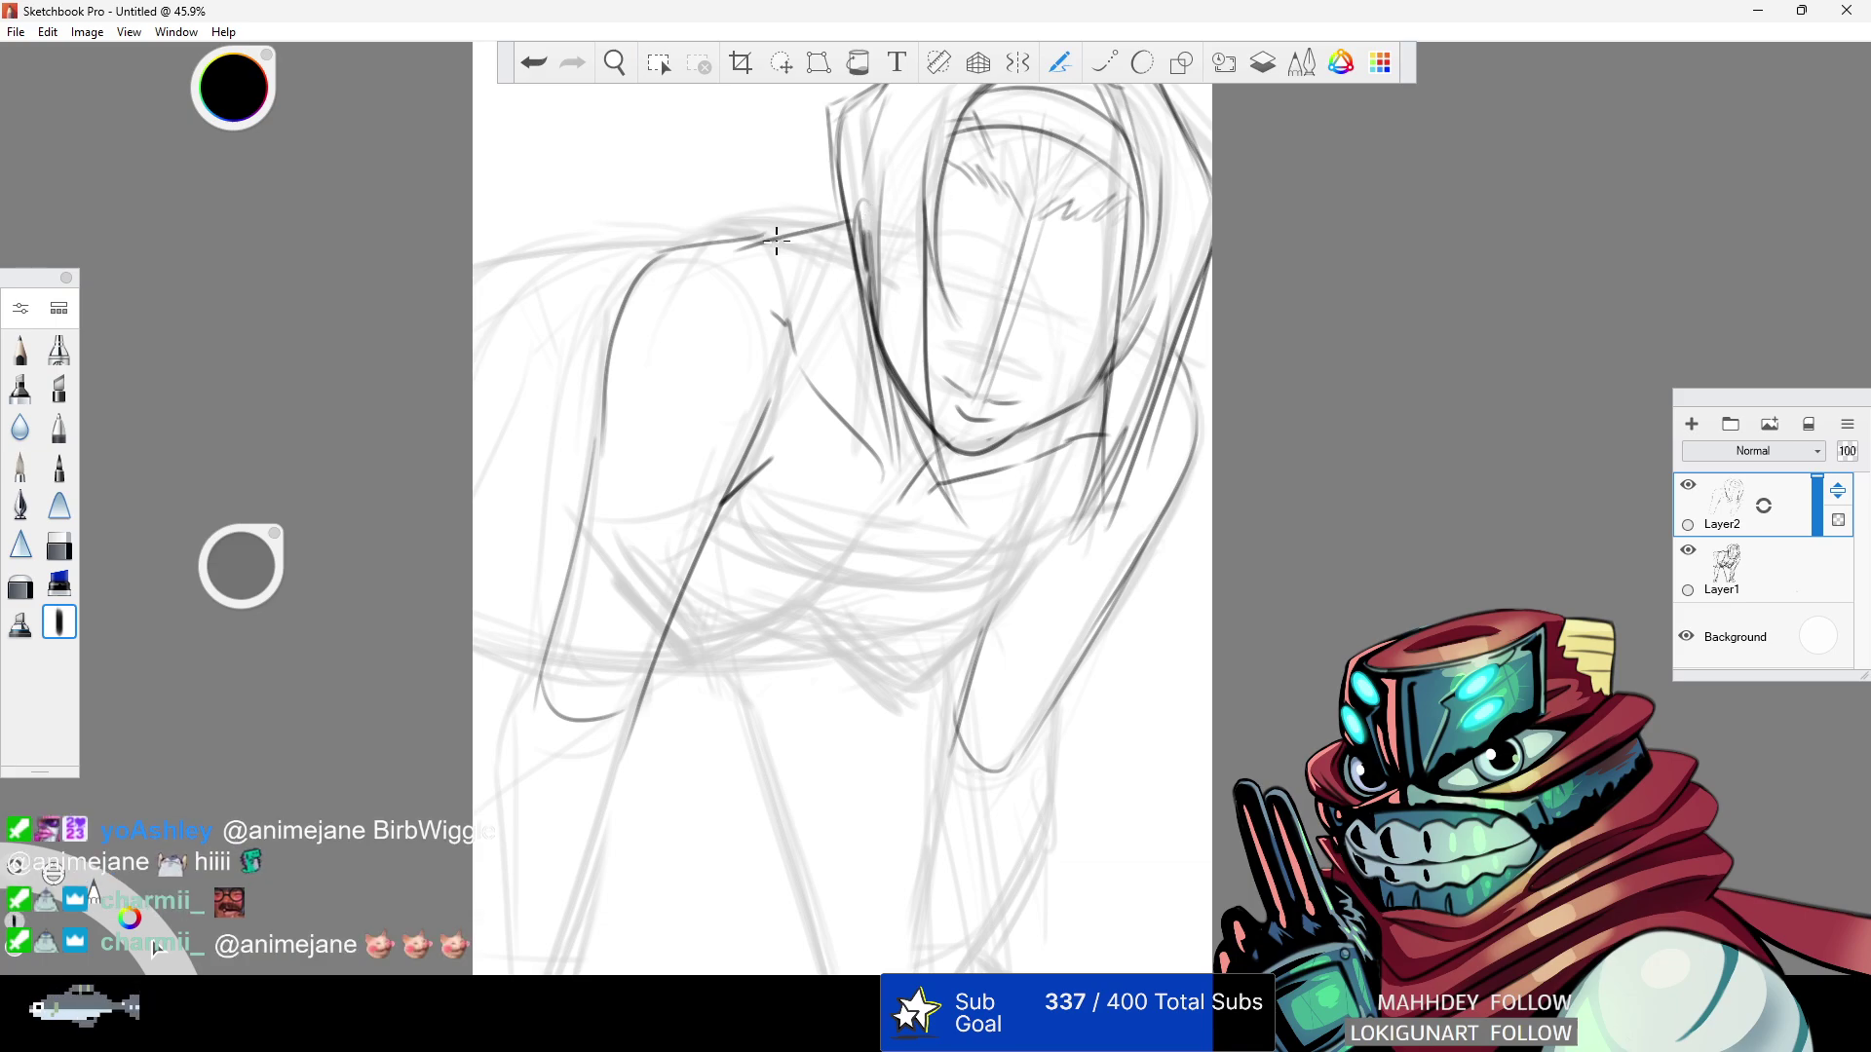
- Draw the top's low neckline from the near shoulder around the chest to the far side, with a short centre crease
left_click_drag(787, 246, 768, 556)
mouse_move(770, 492)
left_mouse_down()
mouse_move(1006, 596)
mouse_move(1018, 578)
mouse_move(956, 597)
mouse_move(1132, 349)
mouse_move(926, 727)
left_mouse_up()
left_click(534, 62)
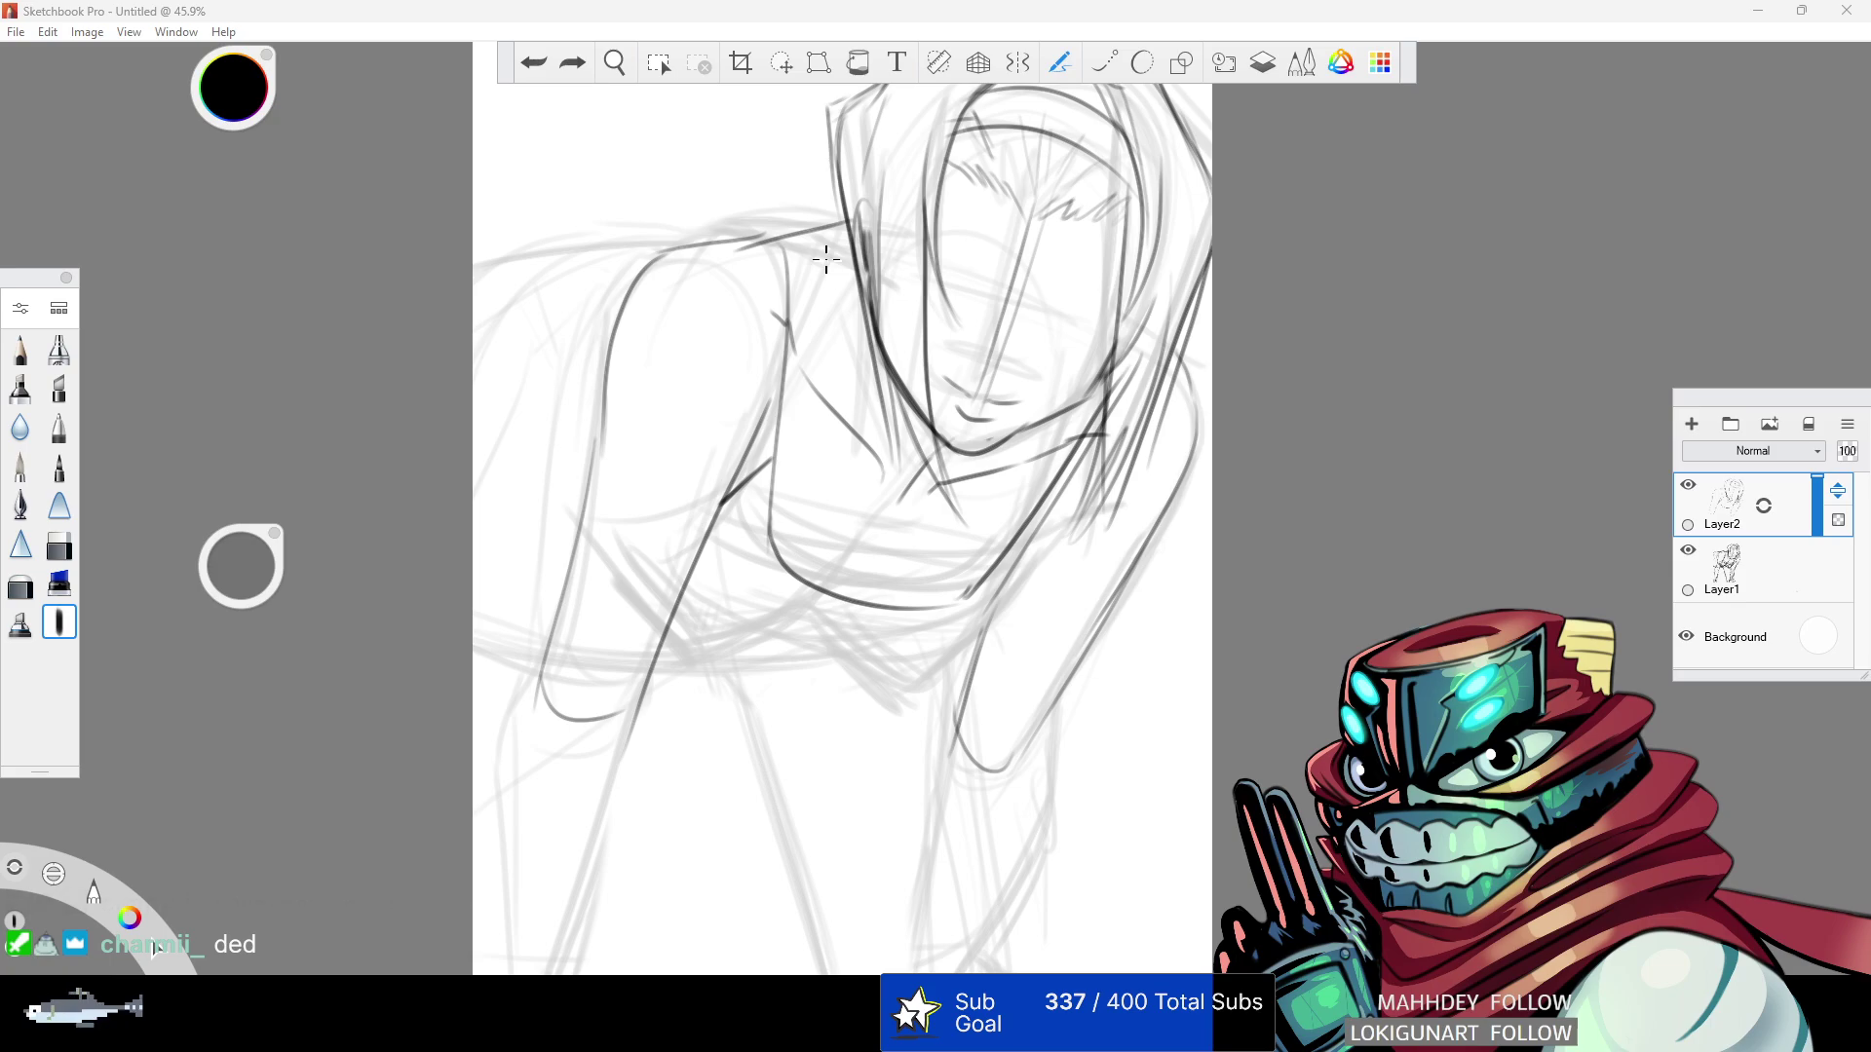
left_click_drag(853, 585, 901, 552)
- Draw the chest's lower contour as two curves meeting at the centre and rising toward the far arm
left_click_drag(821, 654, 906, 712)
mouse_move(818, 642)
left_mouse_down()
mouse_move(966, 709)
mouse_move(941, 699)
mouse_move(1023, 565)
left_mouse_up()
left_click_drag(1025, 561, 927, 714)
left_click_drag(808, 637, 703, 698)
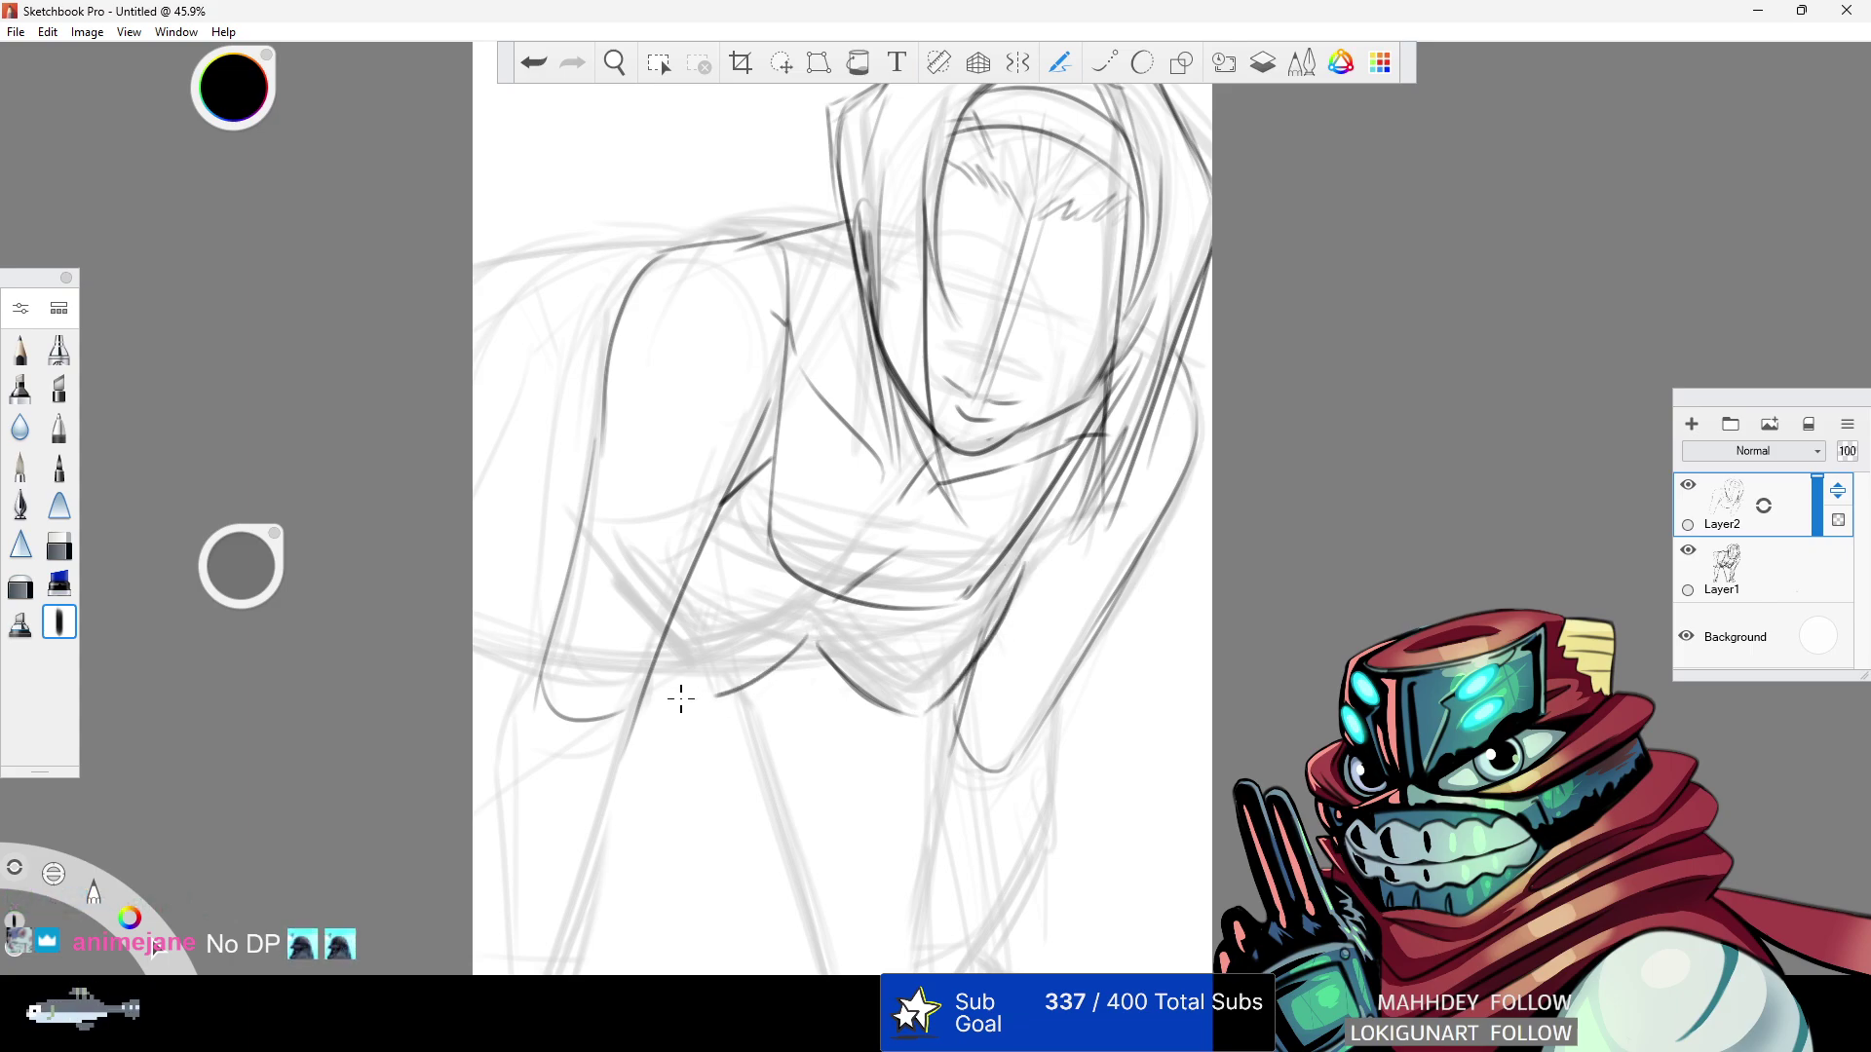
left_click(533, 63)
left_click_drag(834, 624, 713, 700)
- Draw the near side's chest contour from behind the arm down to the lower curve, replacing the trial strokes
mouse_move(616, 595)
left_mouse_down()
mouse_move(717, 694)
mouse_move(787, 702)
left_mouse_up()
left_click(533, 62)
left_click_drag(606, 578, 726, 698)
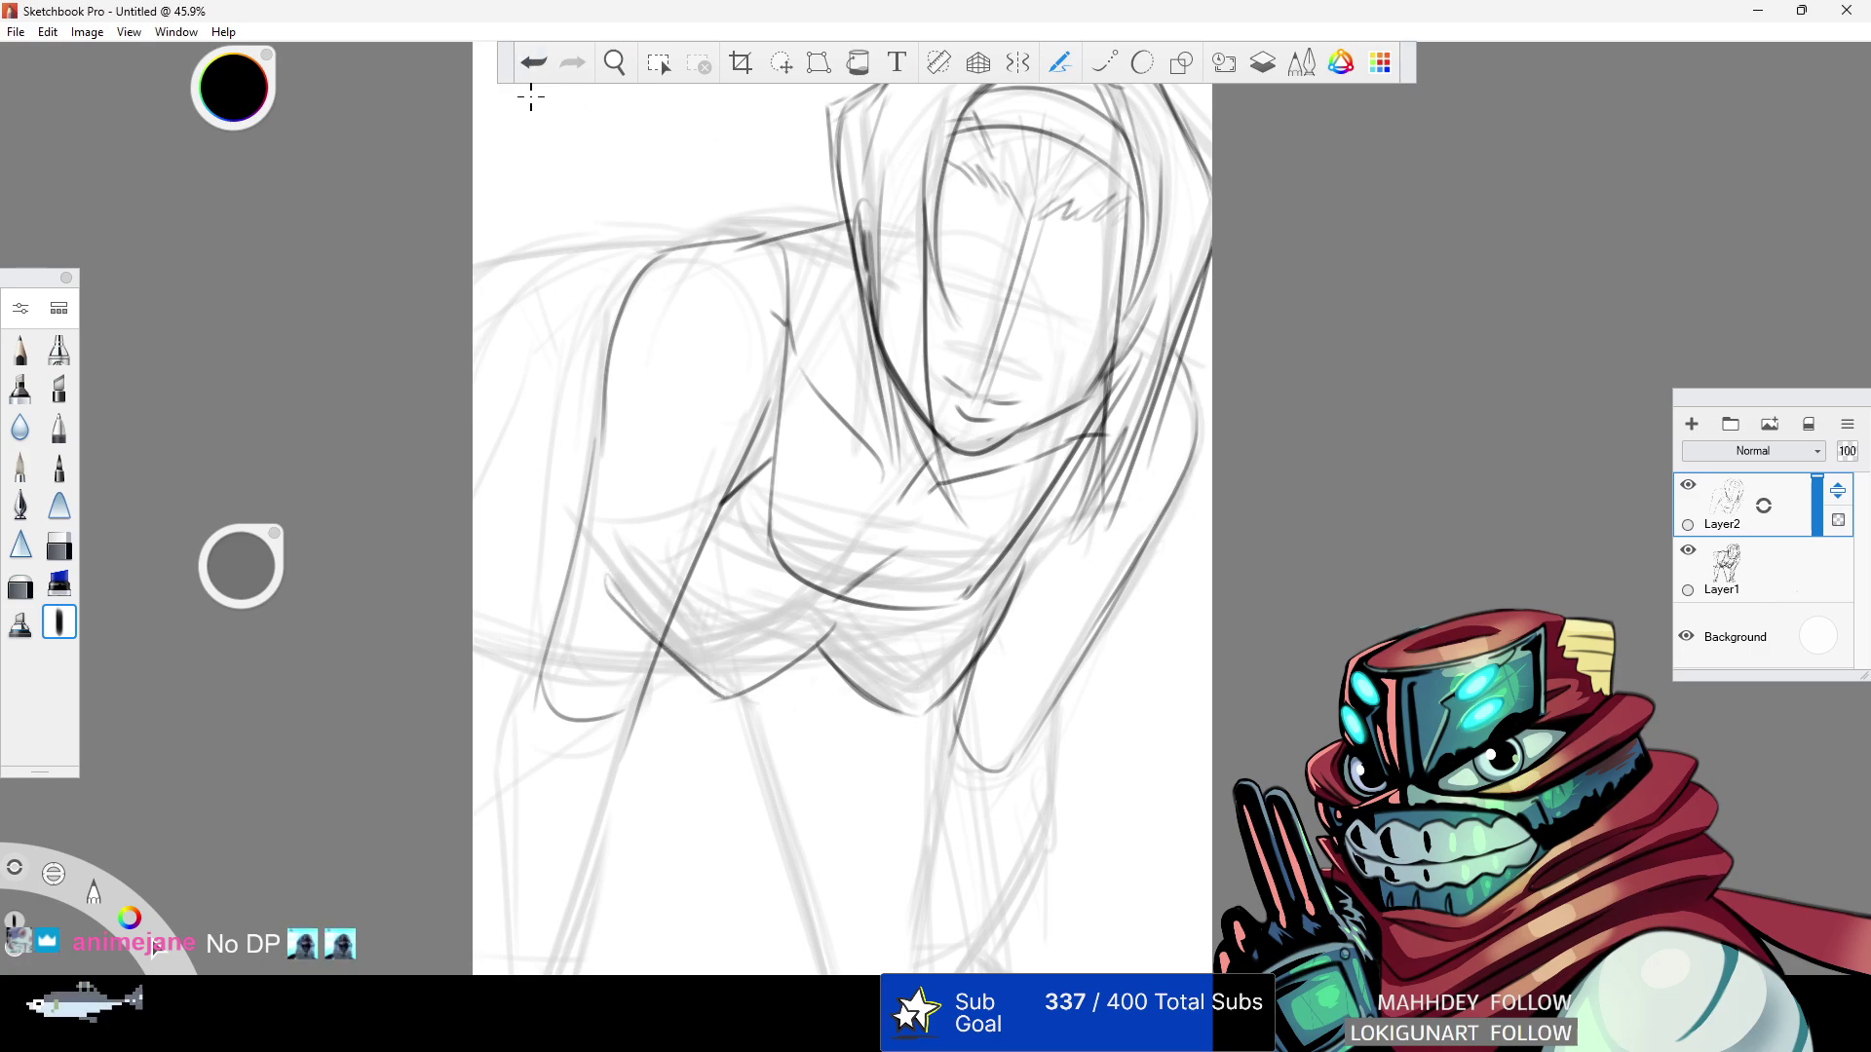
left_click(533, 62)
left_click_drag(632, 580, 721, 698)
left_click(533, 63)
left_click_drag(624, 541, 711, 698)
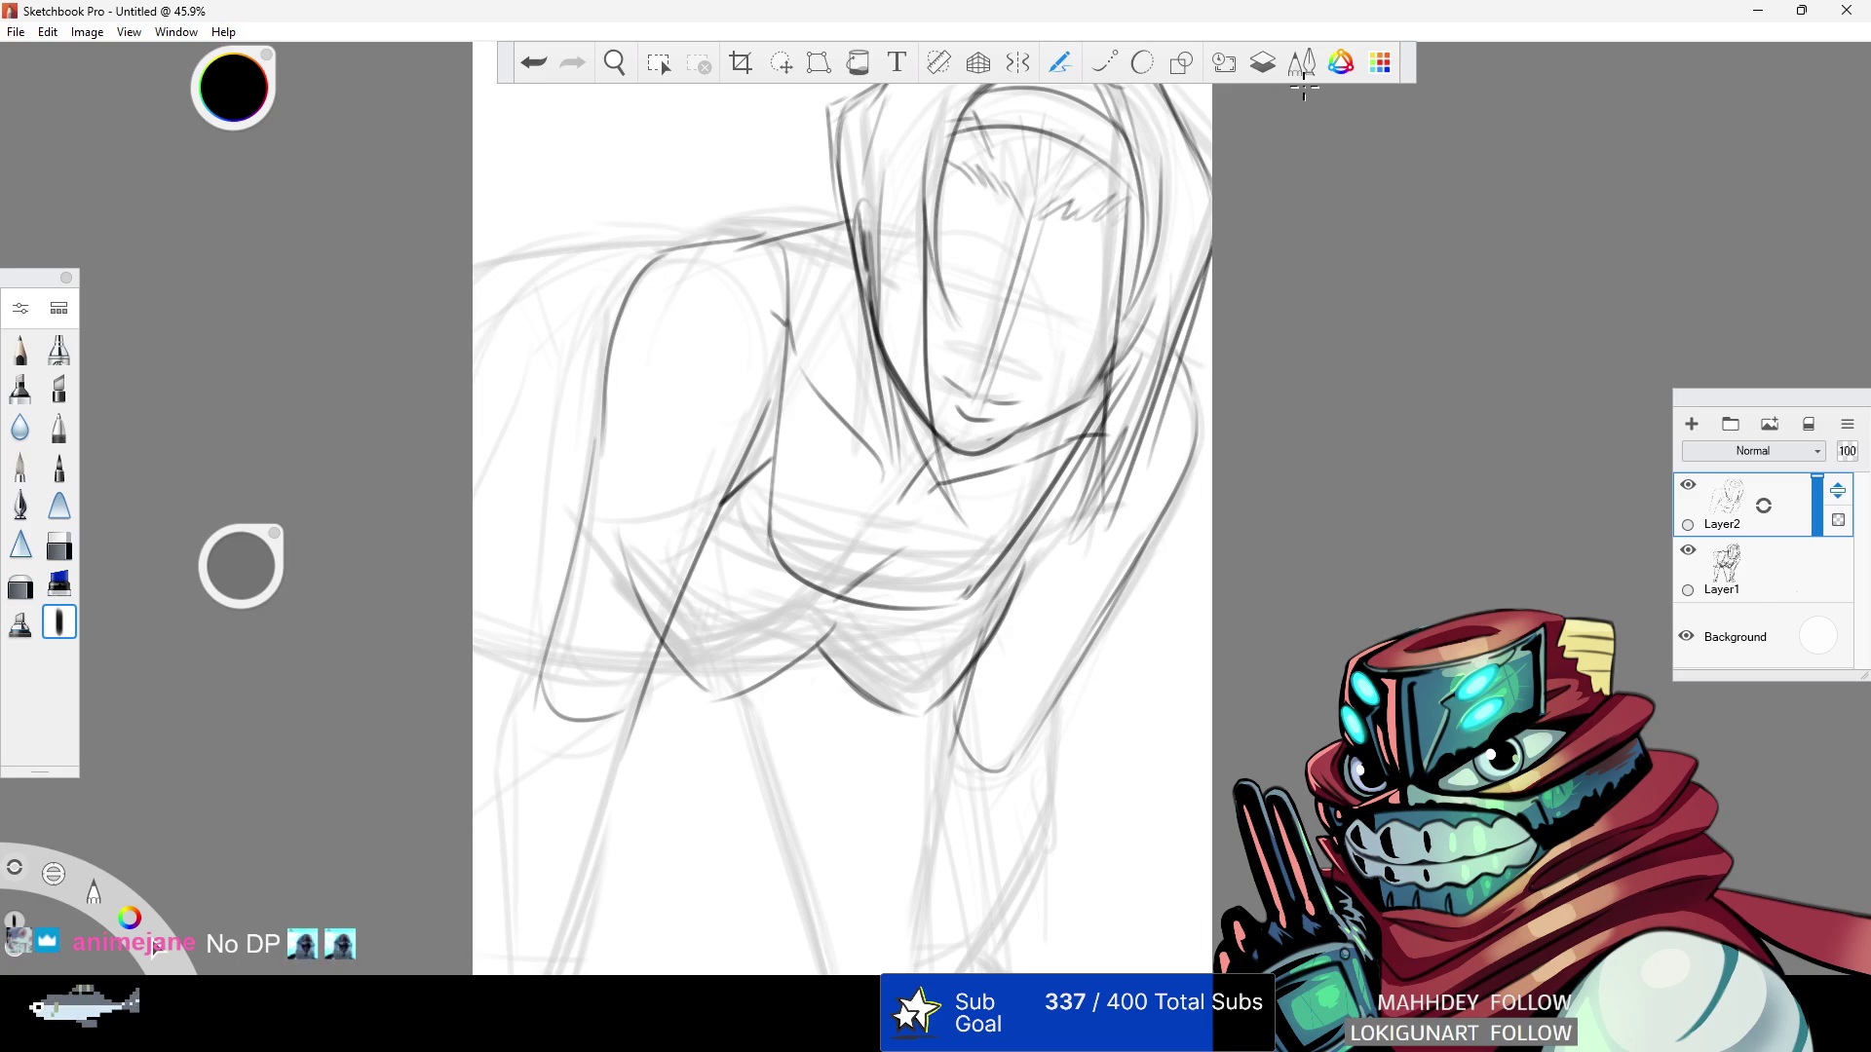
- Add contour lines at the near shoulder, and reinforce the far chest's lower curve and the folds at its centre
mouse_move(647, 260)
left_mouse_down()
mouse_move(785, 251)
mouse_move(728, 288)
left_mouse_up()
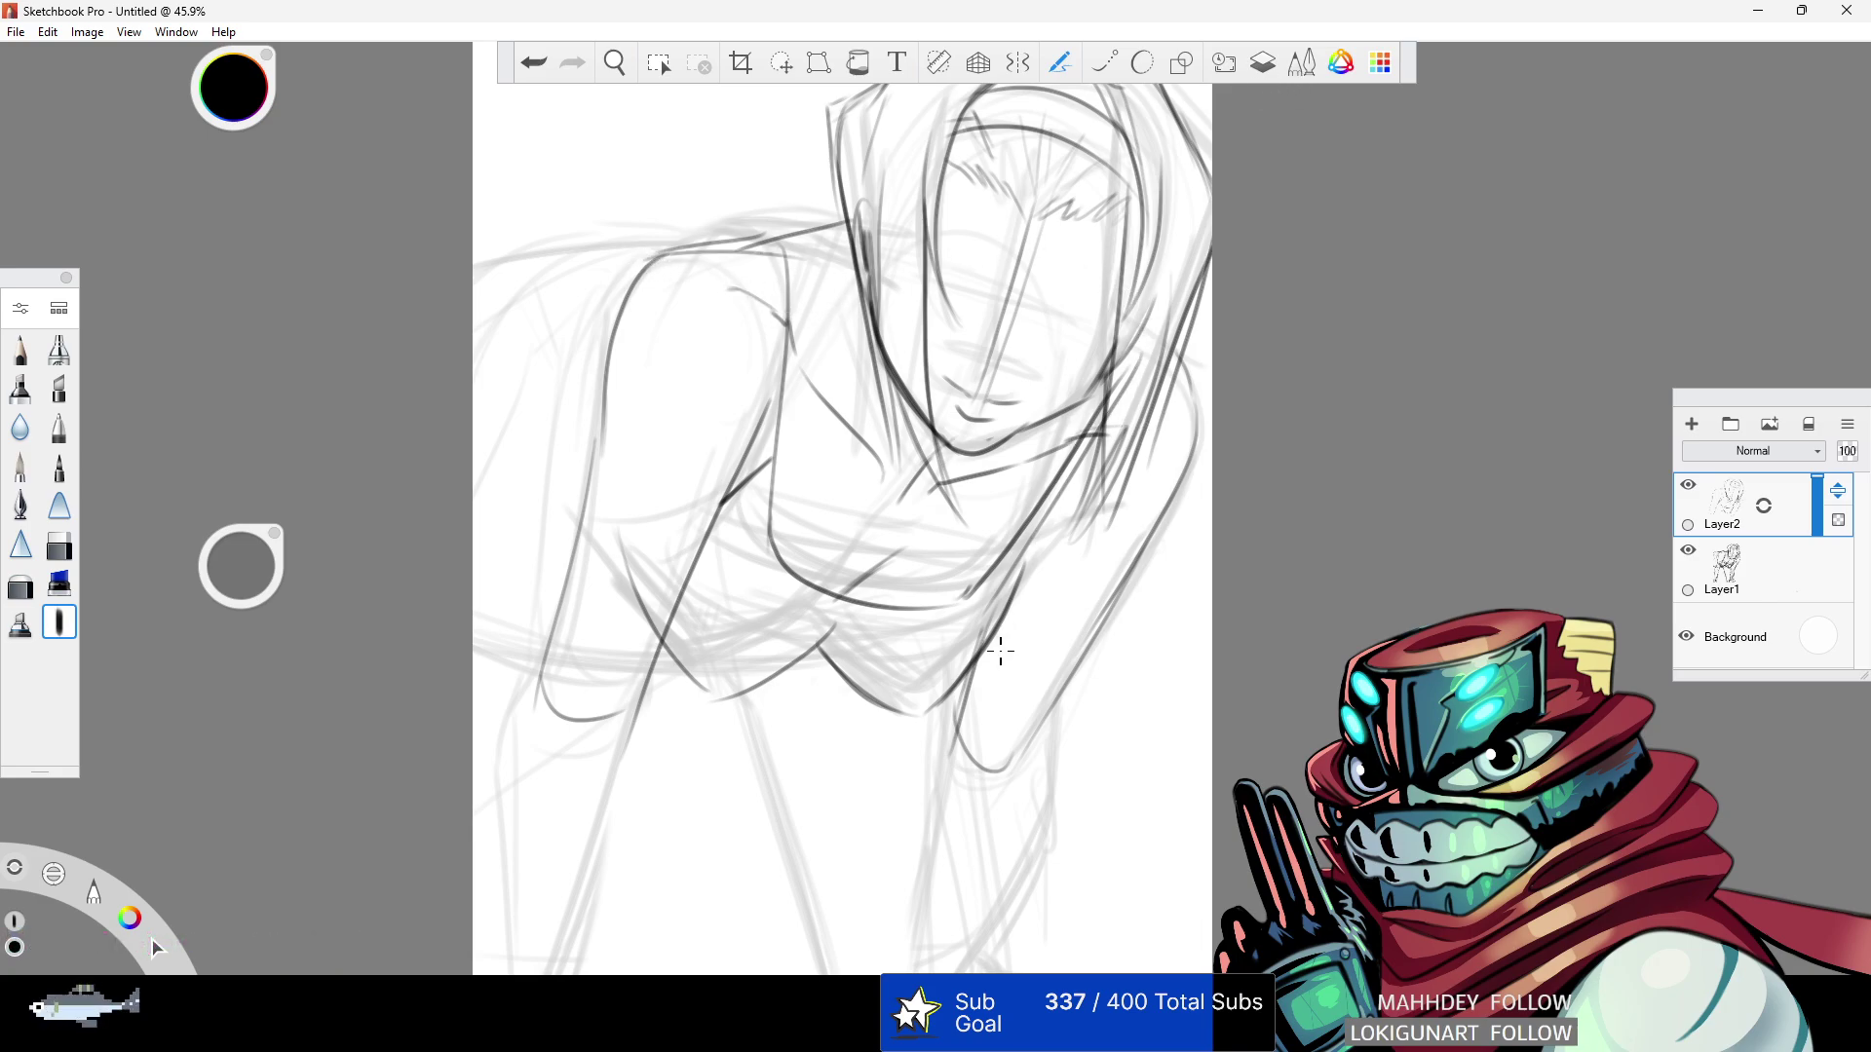
left_click_drag(811, 653, 911, 713)
left_click_drag(796, 646, 888, 629)
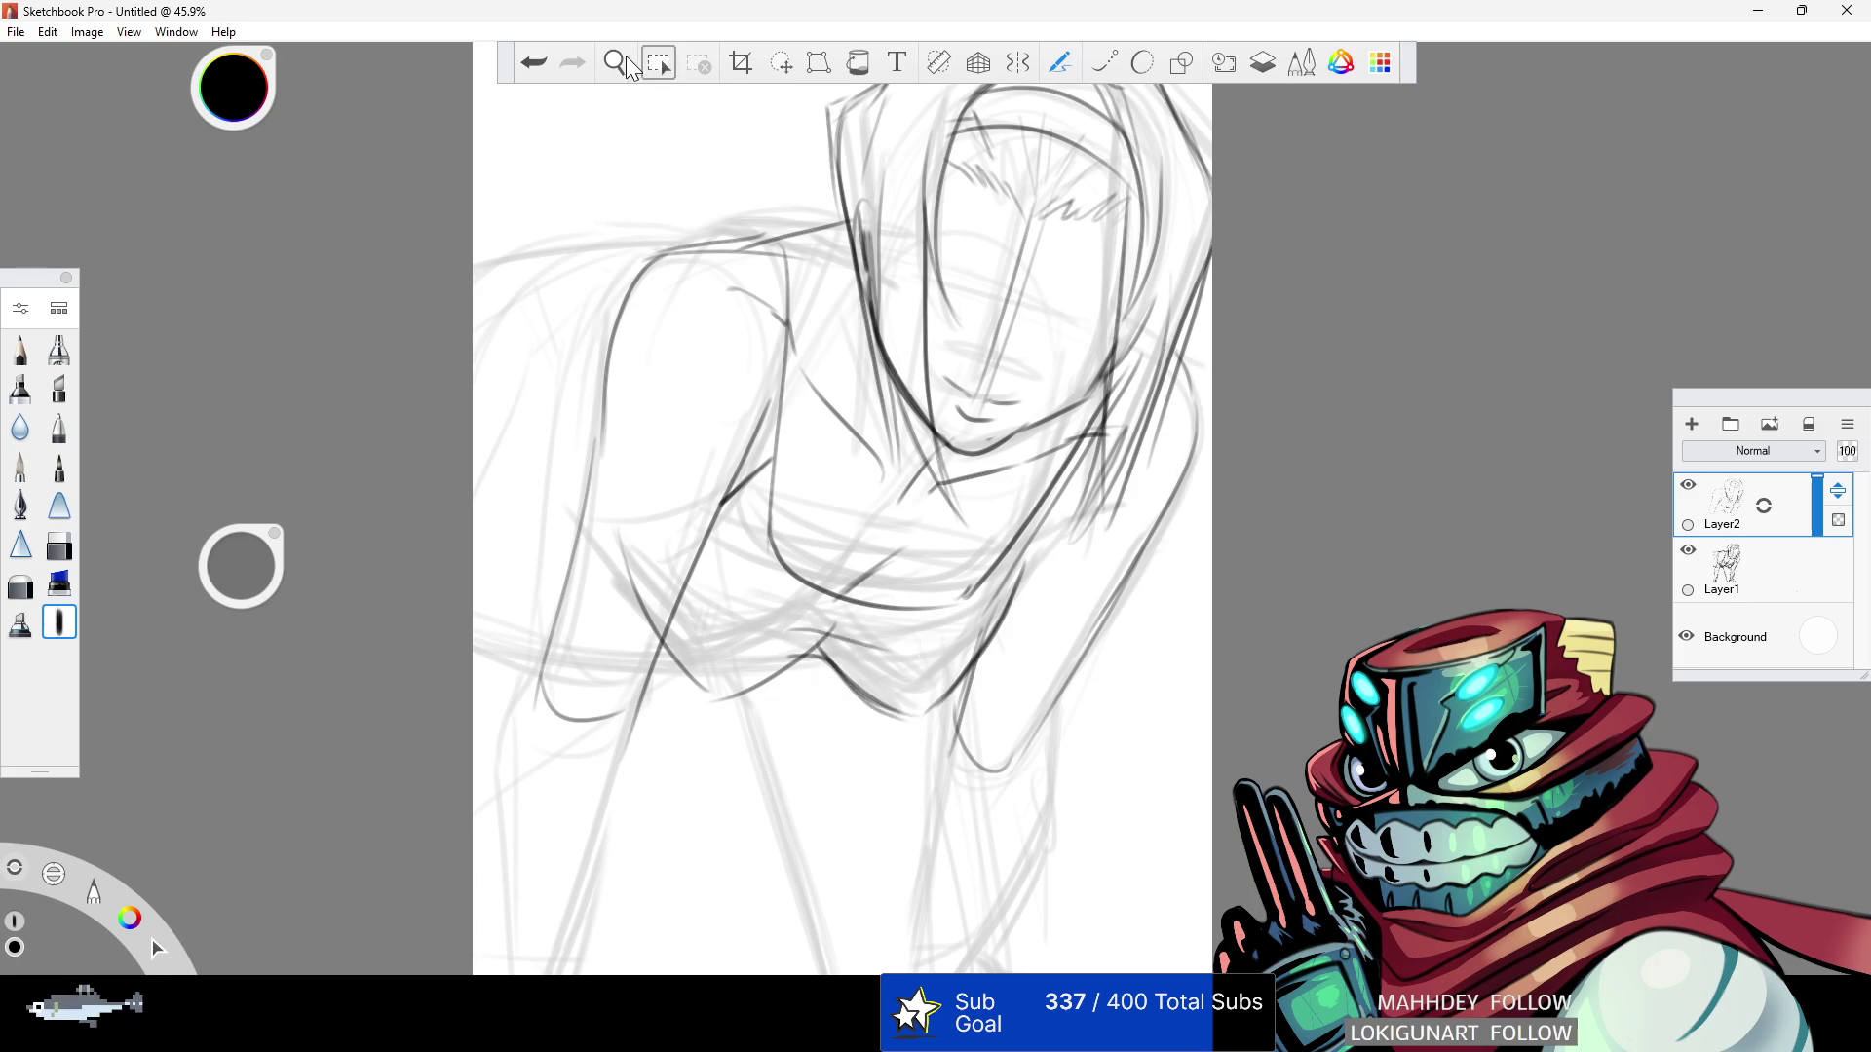
- Erase part of the near side's chest contour and try a rounder curve in its place
left_click(621, 62)
left_click_drag(948, 284, 819, 205)
left_click_drag(816, 345, 962, 332)
left_click(59, 546)
mouse_move(854, 584)
left_mouse_down()
mouse_move(907, 619)
mouse_move(969, 580)
mouse_move(826, 620)
mouse_move(770, 463)
left_mouse_up()
left_click(59, 624)
left_click_drag(766, 440, 882, 602)
key("ctrl+z")
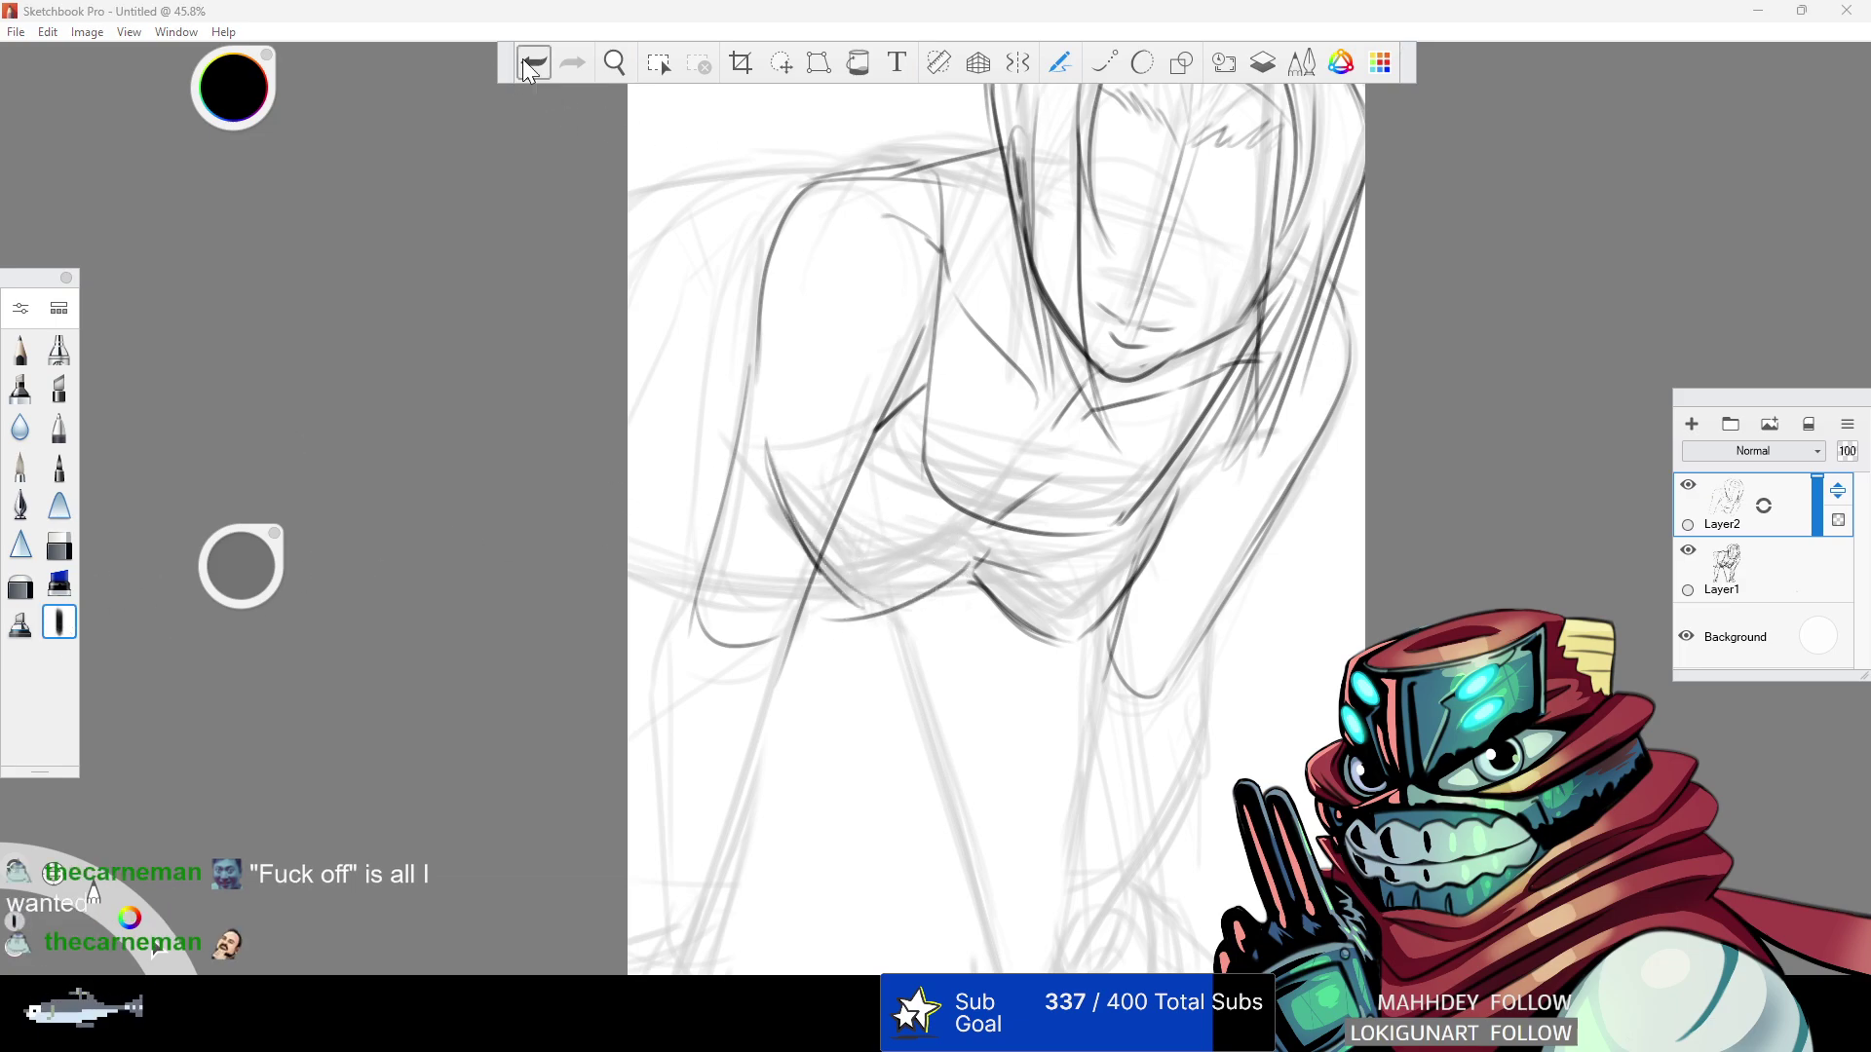
key("ctrl+z")
- Redraw the lower contour of the near side's chest and strengthen the curve toward the centre
mouse_move(830, 617)
left_mouse_down()
mouse_move(970, 575)
mouse_move(822, 612)
left_mouse_up()
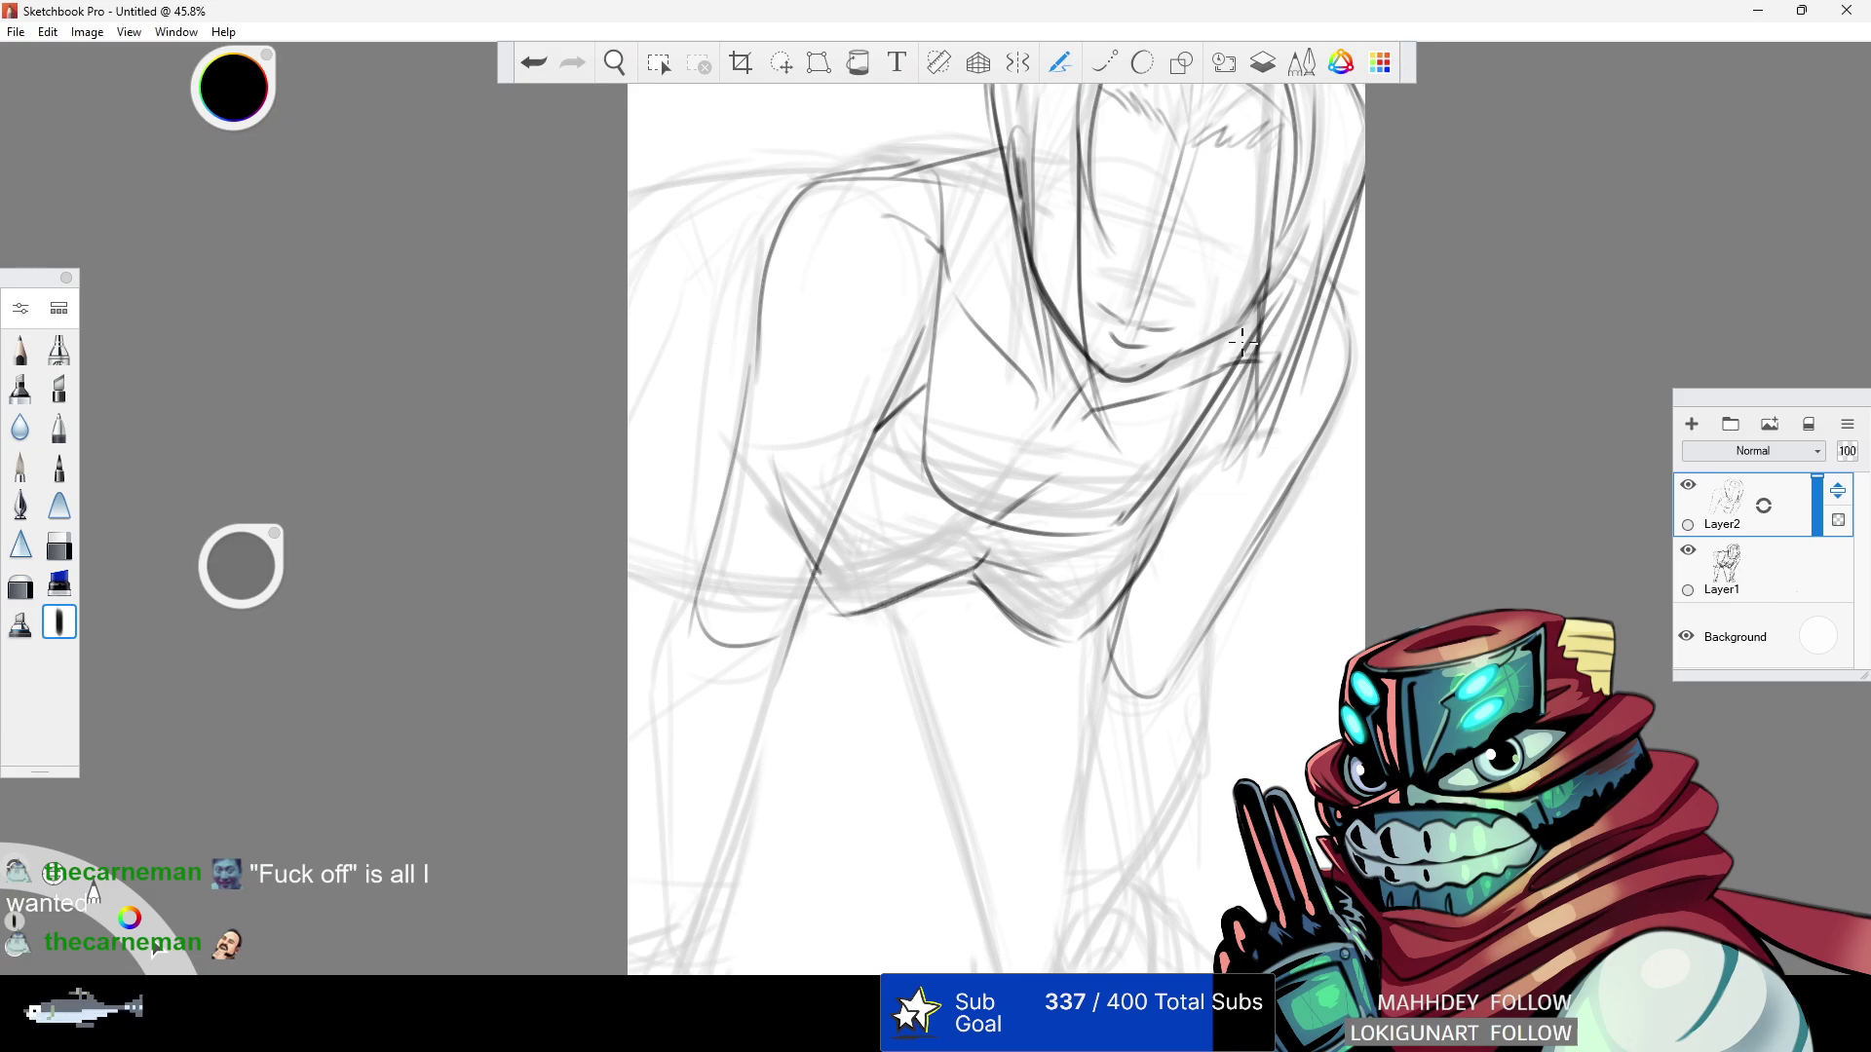
key("ctrl+z")
key("ctrl+y")
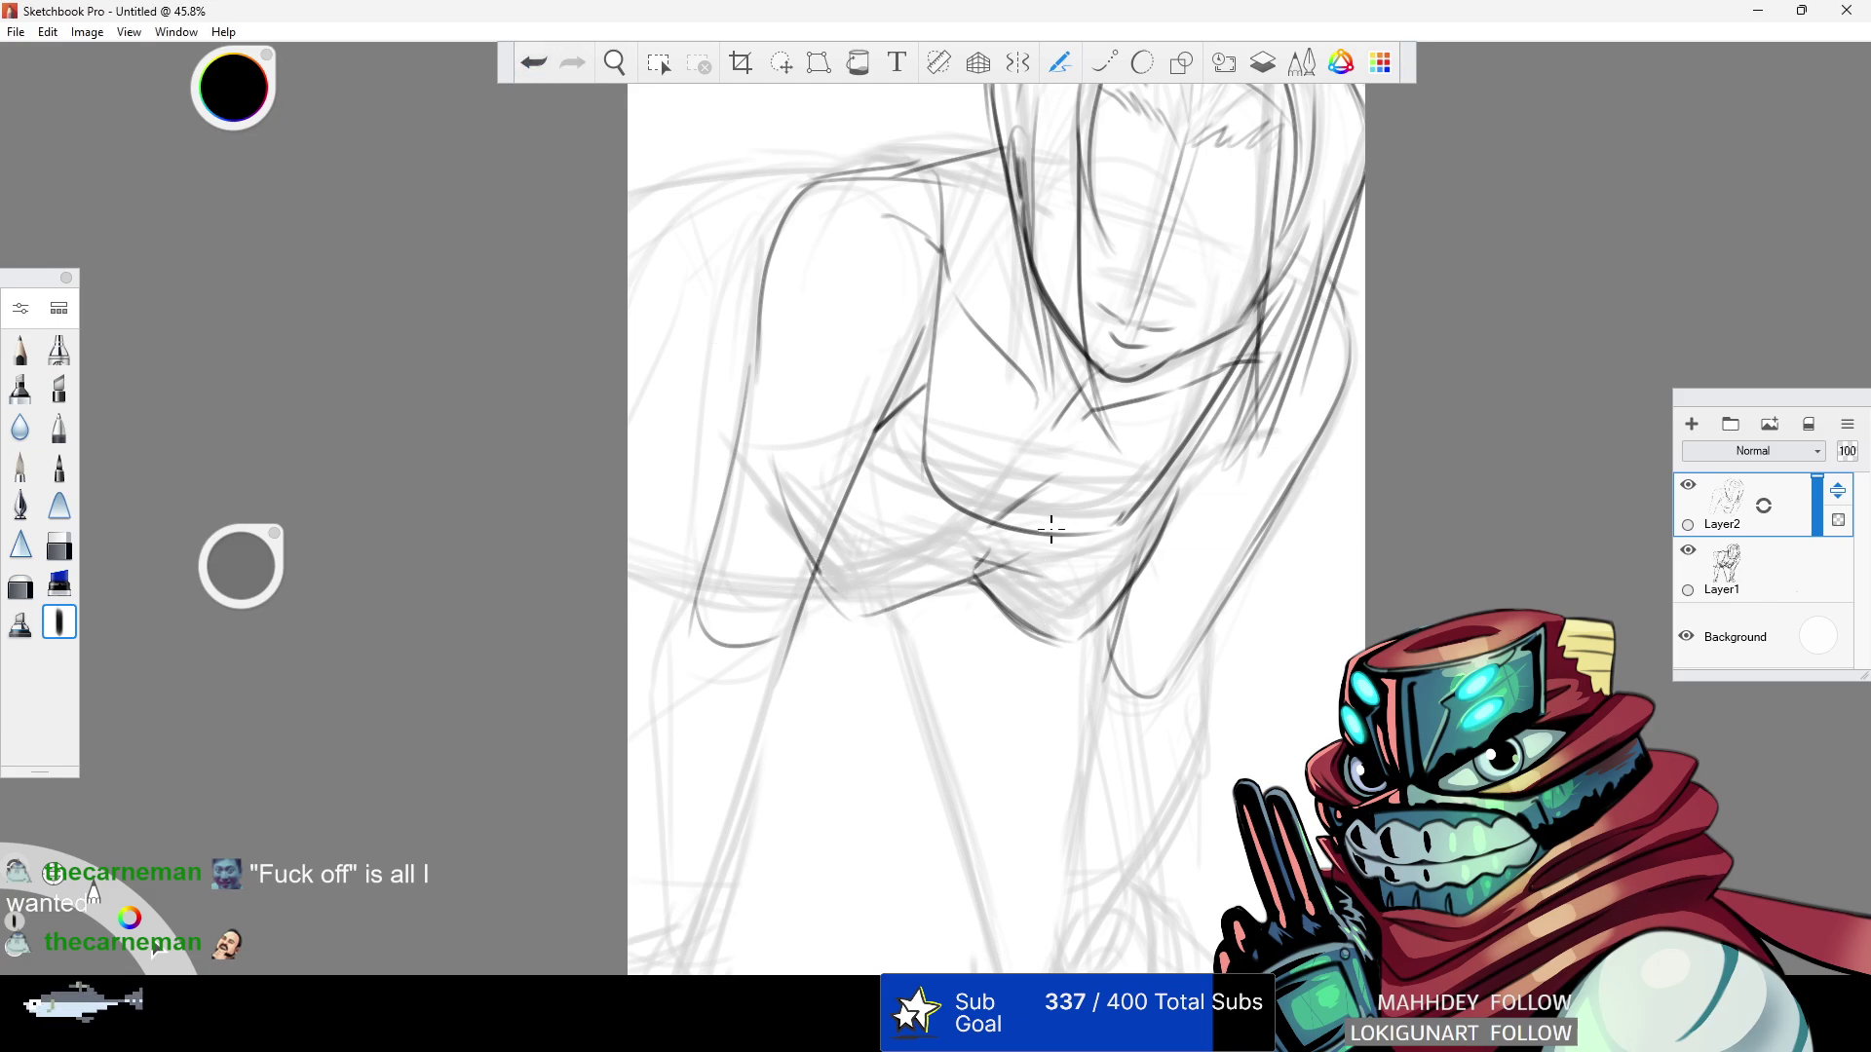
left_click_drag(1050, 567, 1105, 569)
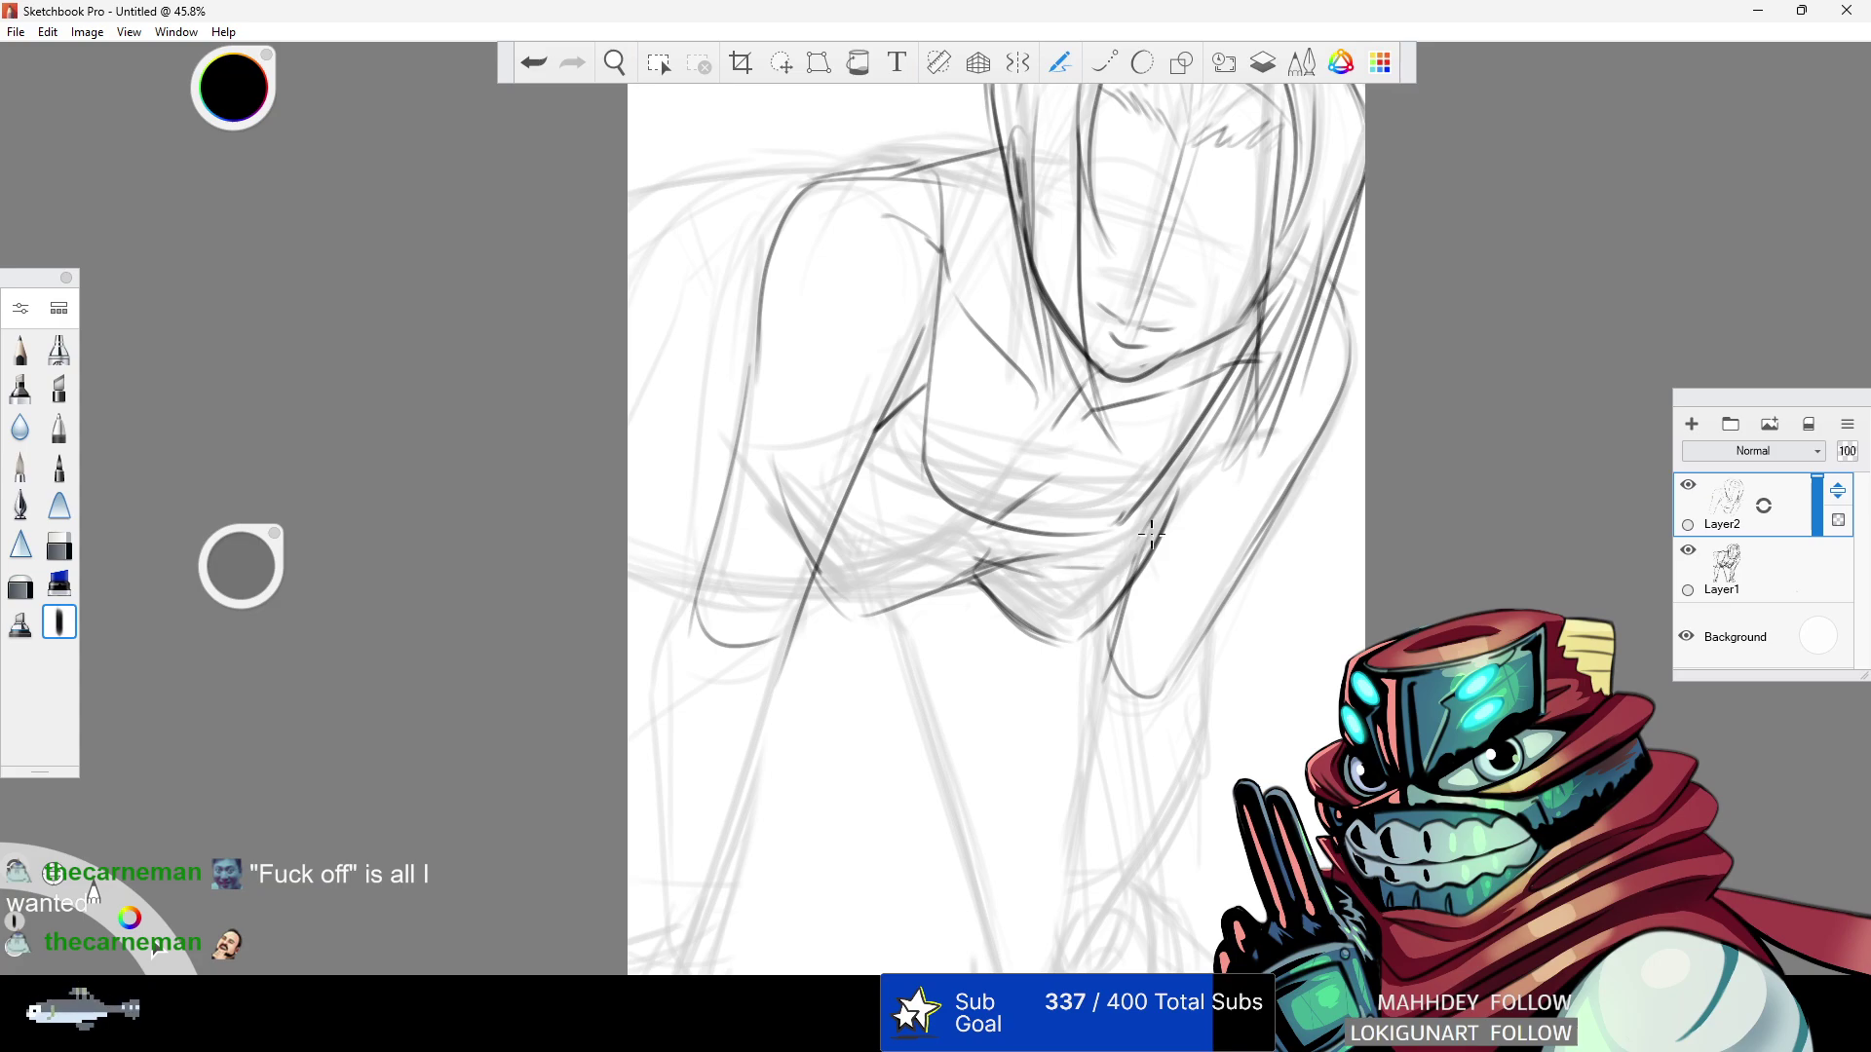
left_click_drag(803, 548, 887, 614)
left_click(533, 63)
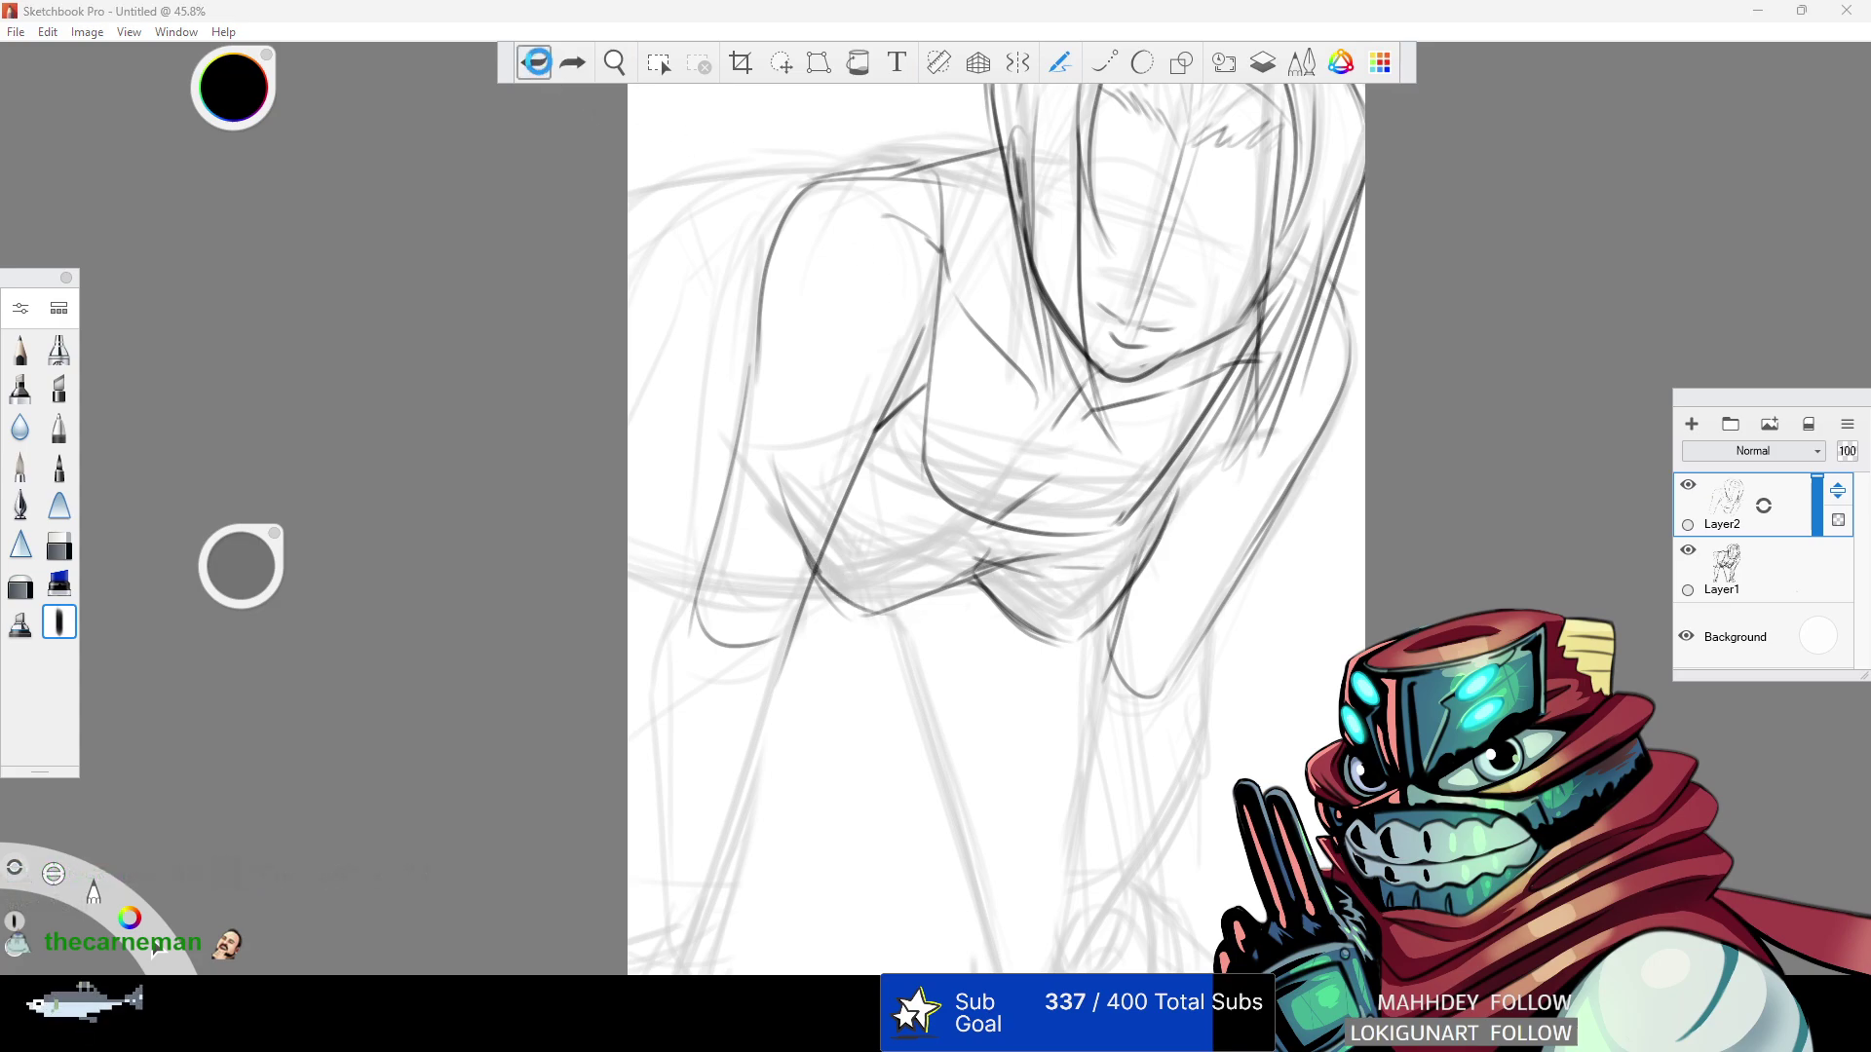
key("ctrl+y")
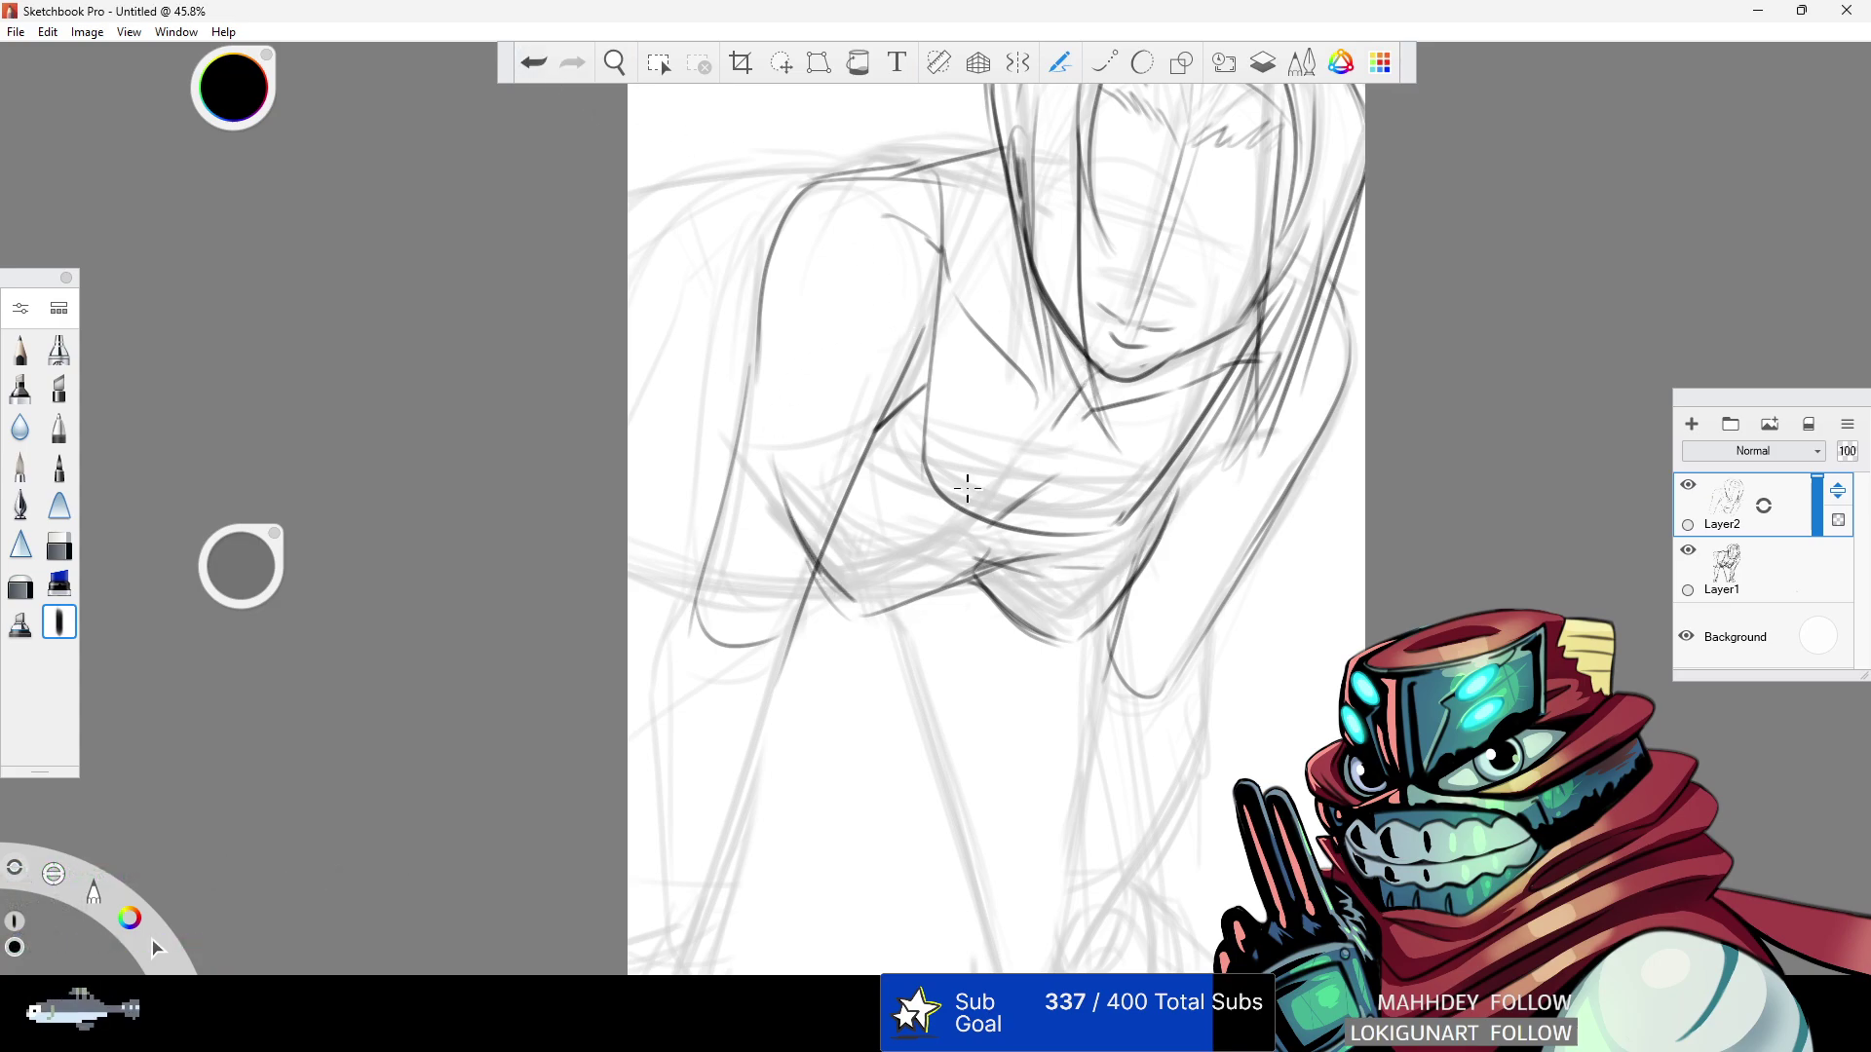
- Draw the back's upper contour as one arc from the near shoulder to the canvas edge, discarding the trial strokes
left_click(618, 65)
left_click_drag(802, 265, 746, 307)
left_click_drag(1031, 332, 1115, 466)
left_click_drag(980, 382, 1018, 351)
left_click(61, 624)
left_click_drag(848, 343, 748, 340)
key("ctrl+z")
left_click_drag(882, 325, 707, 337)
key("ctrl+z")
mouse_move(868, 327)
left_mouse_down()
mouse_move(707, 390)
mouse_move(942, 320)
left_mouse_up()
left_click(534, 62)
- Draw the belly line as a shallow curve from the canvas edge to the centre of the chest's lower contour
left_click_drag(706, 655, 989, 677)
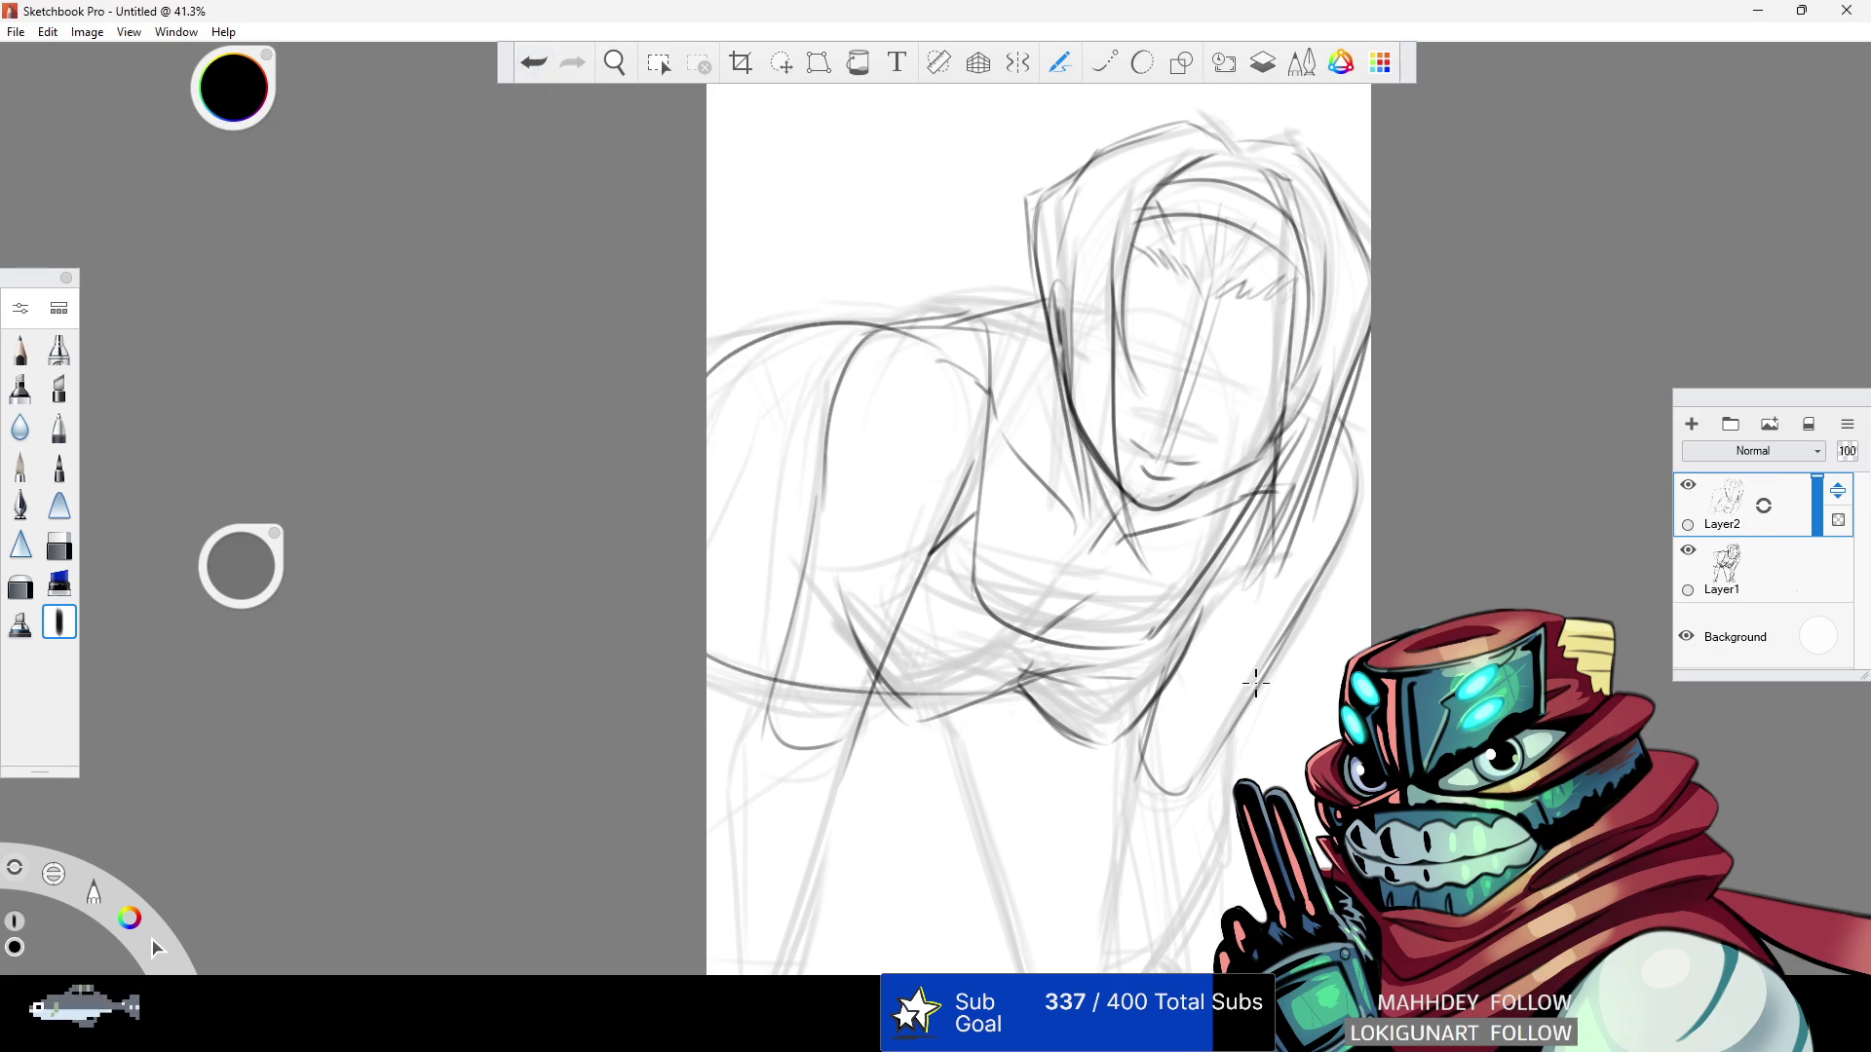
left_click(551, 68)
left_click_drag(708, 675, 1023, 694)
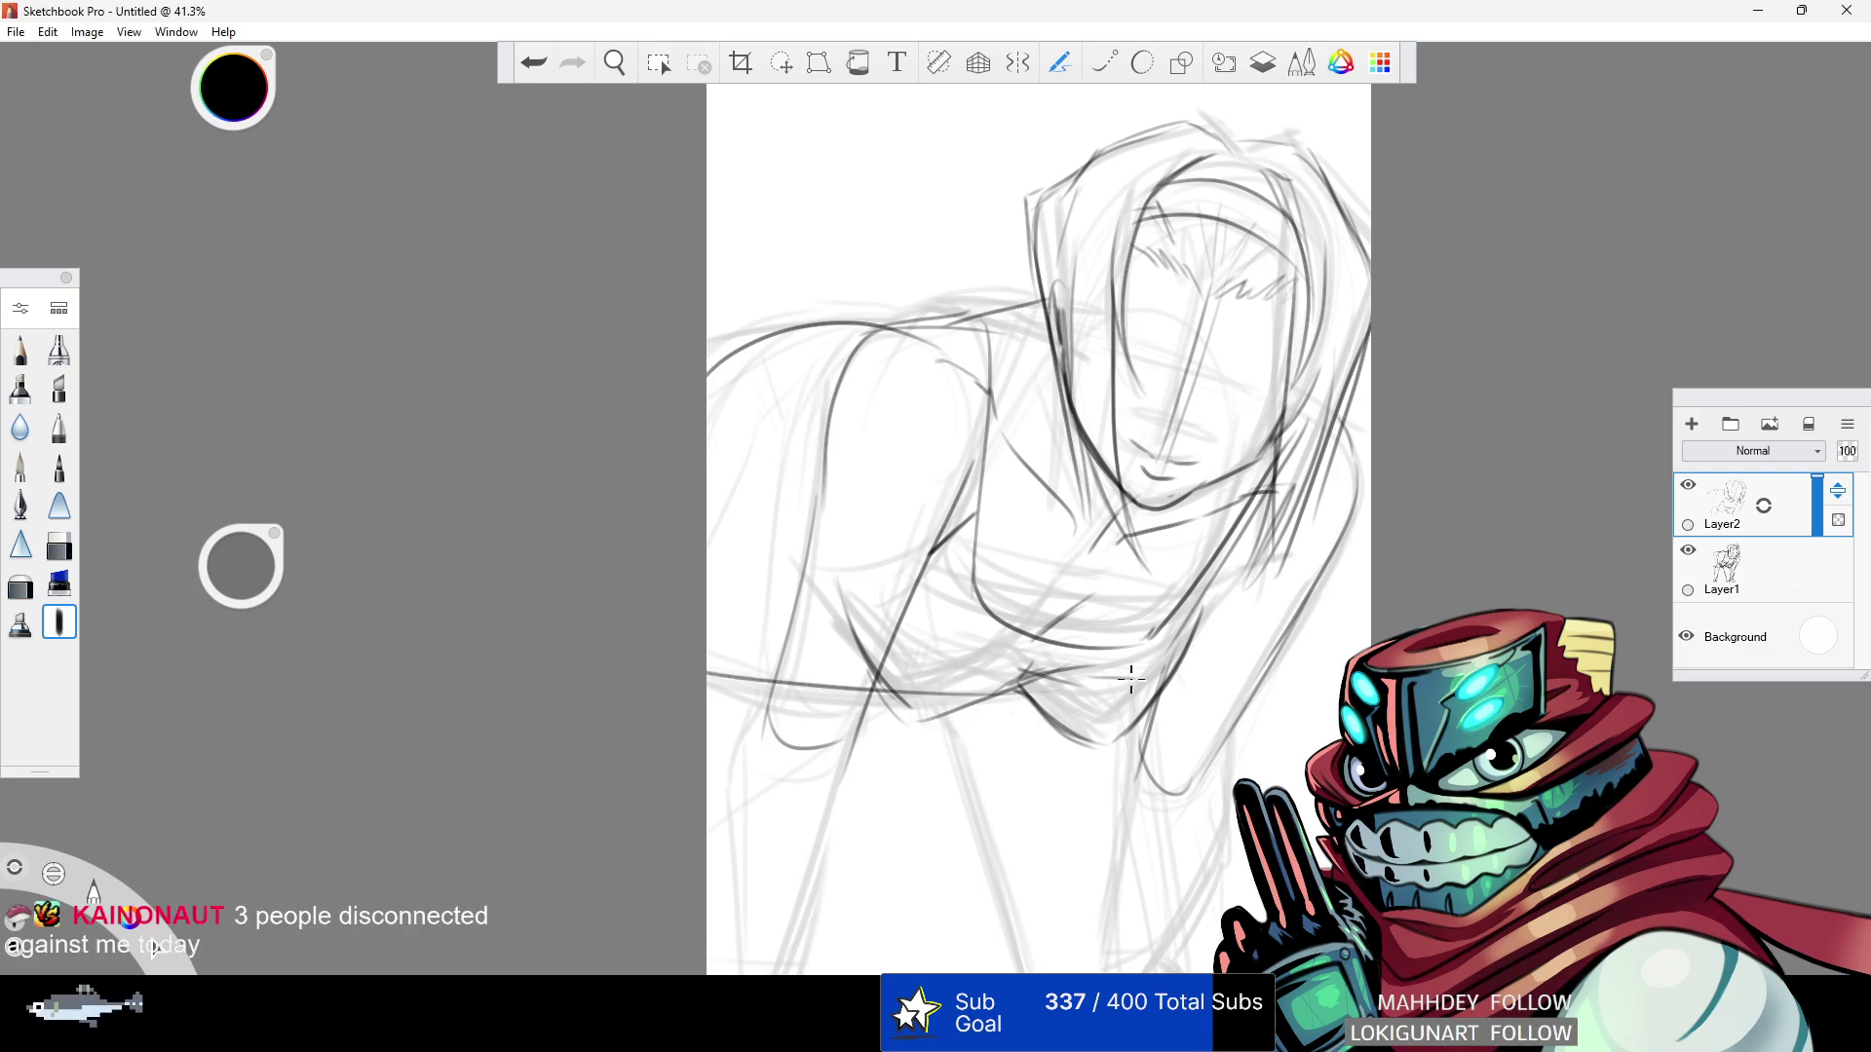
key("ctrl+z")
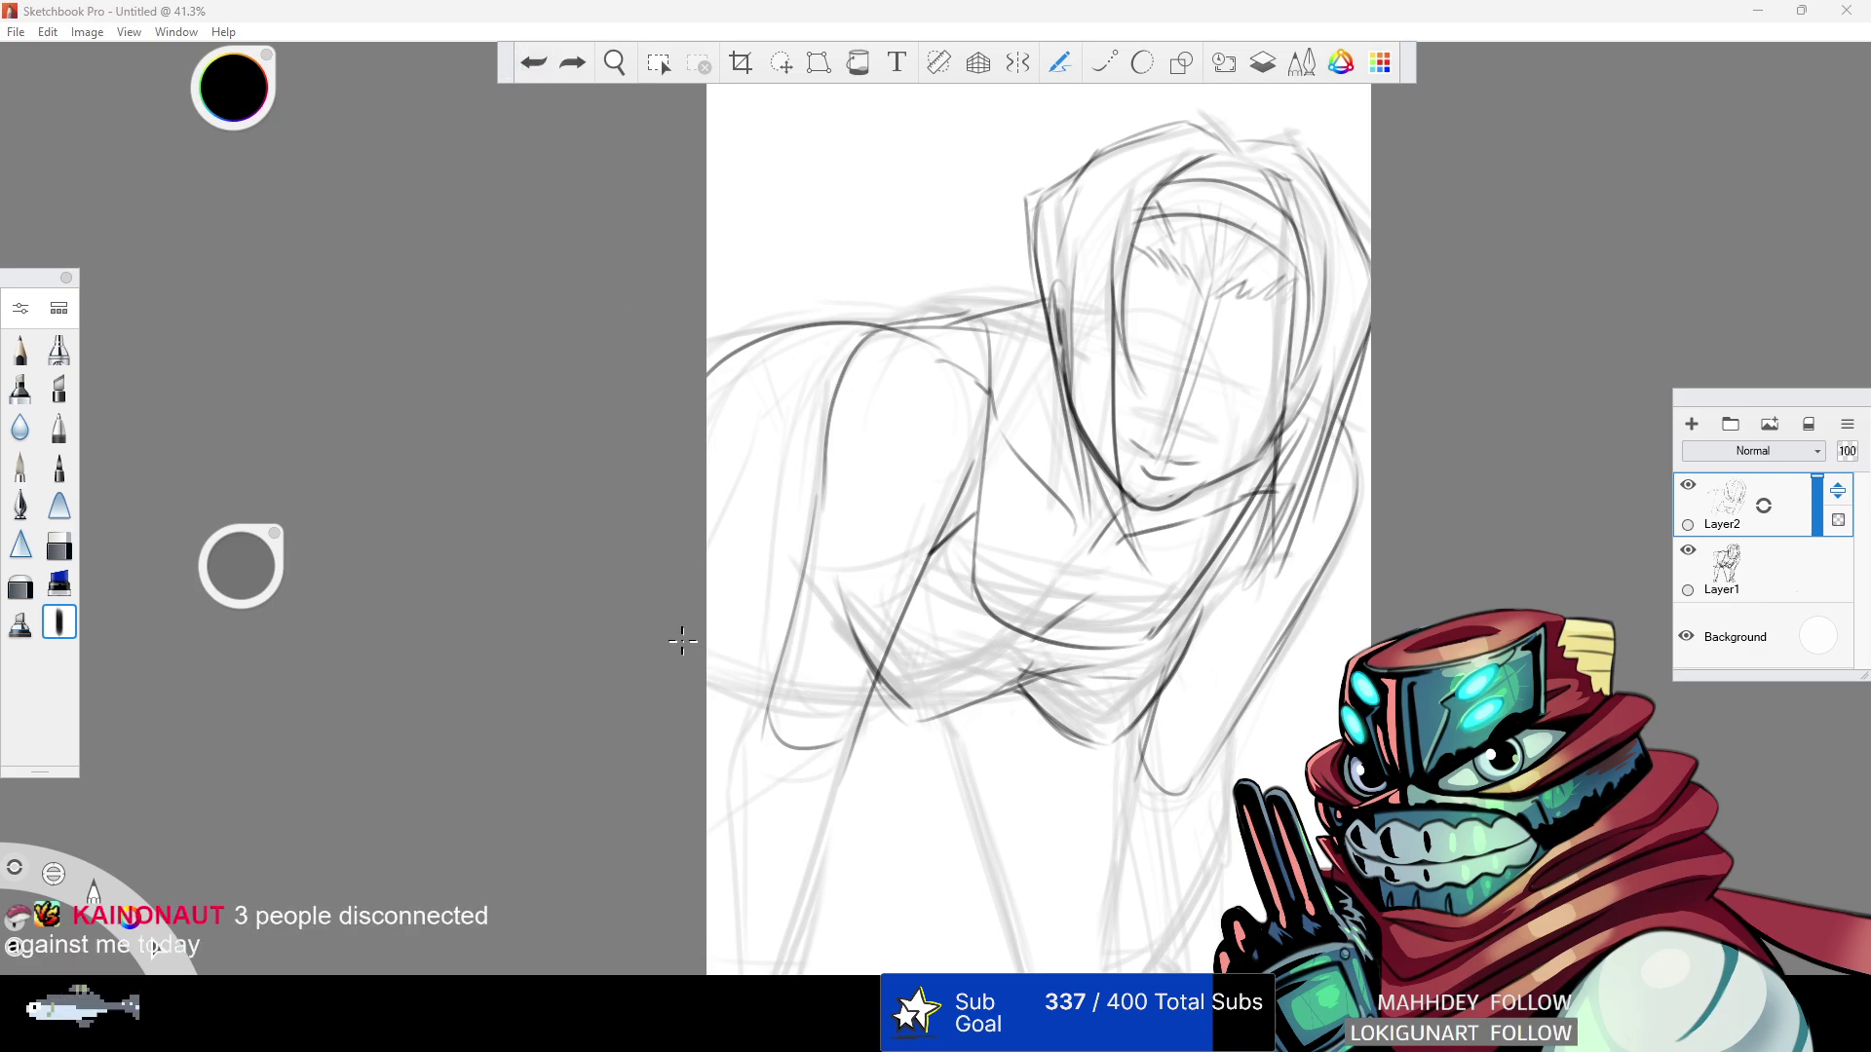
left_click_drag(713, 669, 1121, 673)
- Draw the far forearm as two lines tapering to a rounded end, with a short diagonal line beside the wrist
key("space")
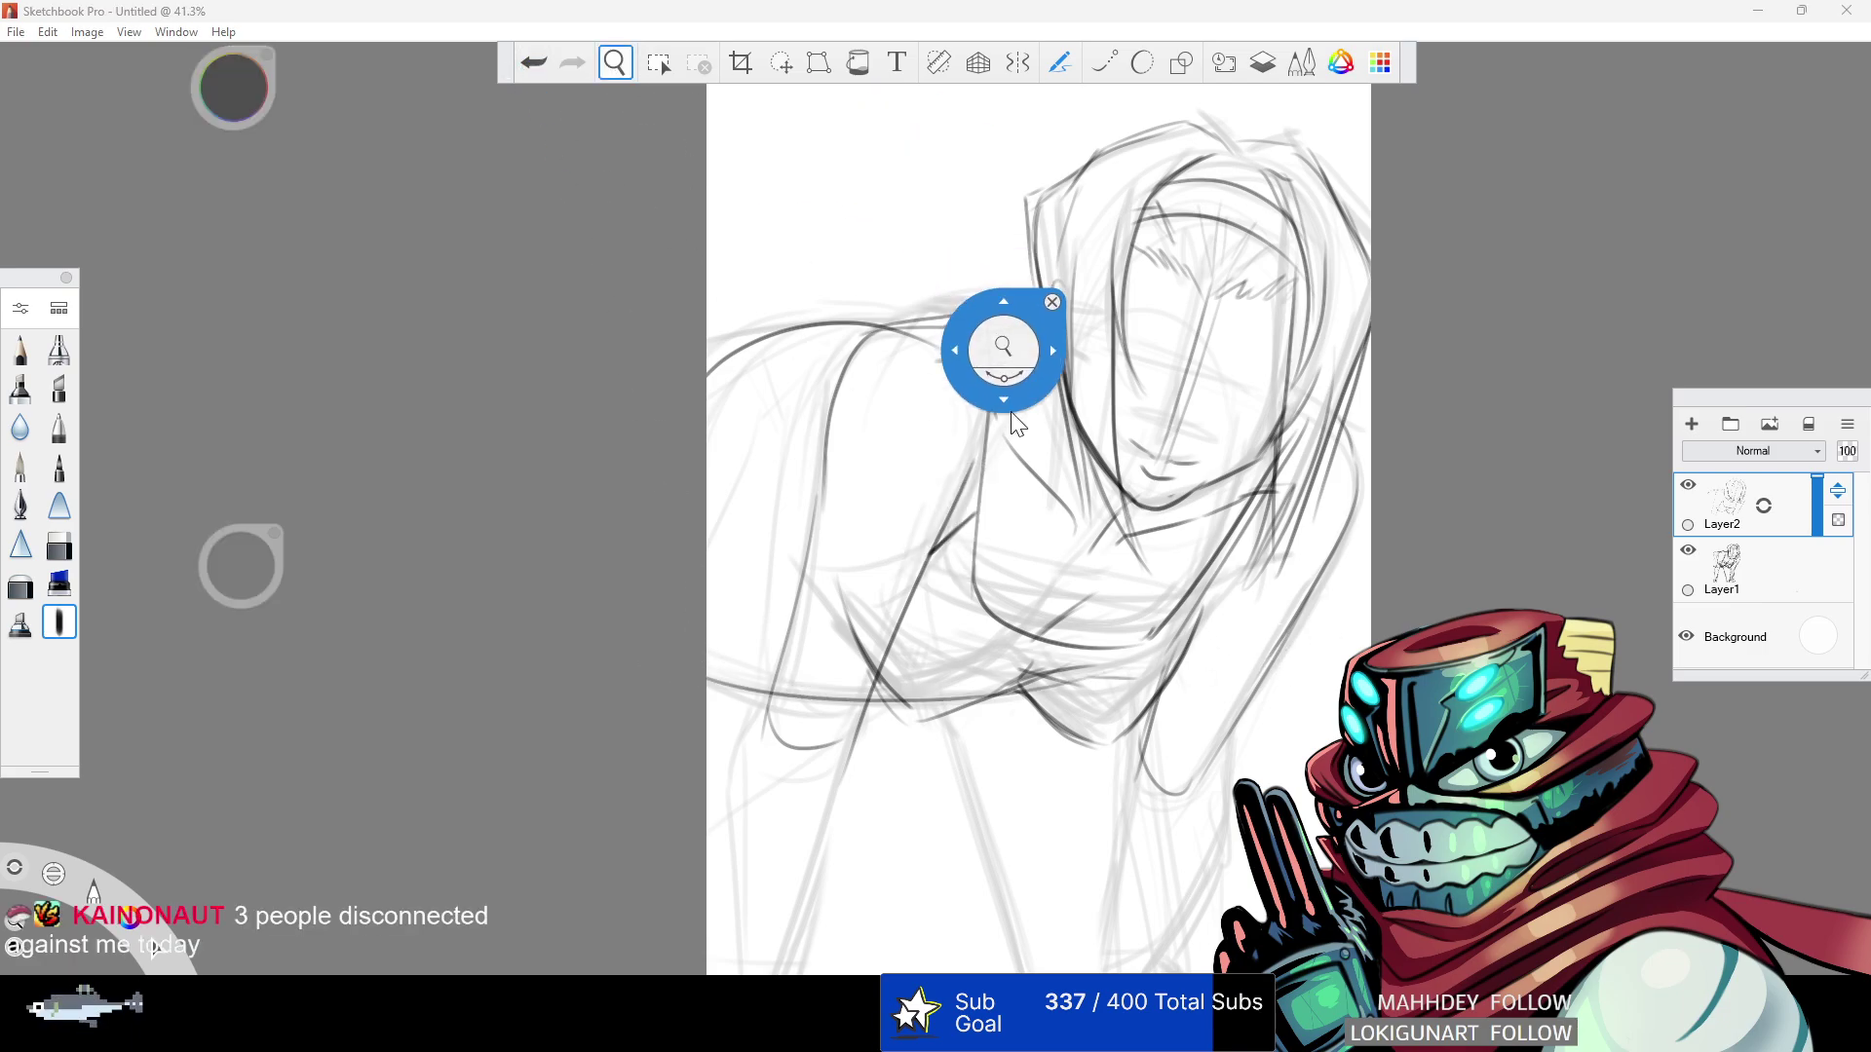
left_click_drag(1014, 282, 850, 280)
mouse_move(1096, 297)
left_mouse_down()
mouse_move(1094, 355)
mouse_move(1125, 273)
left_mouse_up()
mouse_move(988, 454)
left_mouse_down()
mouse_move(1078, 476)
mouse_move(1011, 583)
left_mouse_up()
left_click_drag(996, 454, 933, 714)
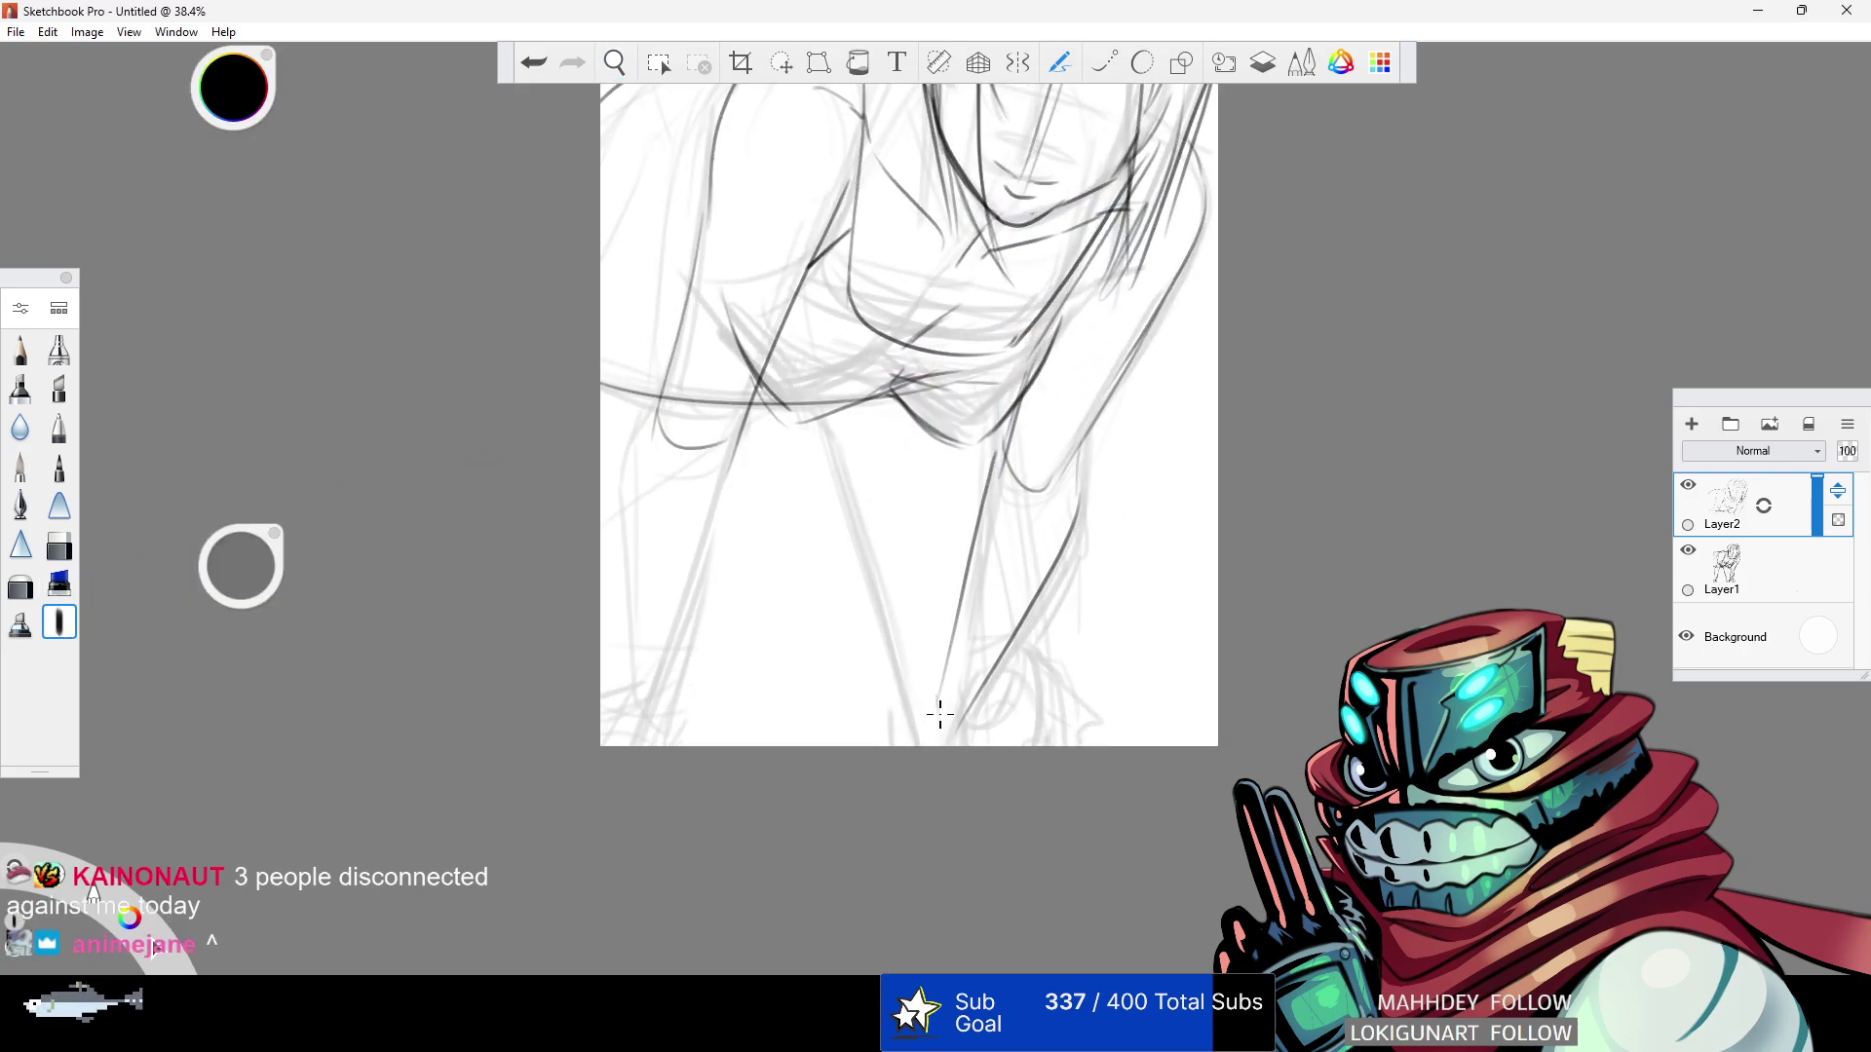
left_click_drag(997, 686, 1059, 784)
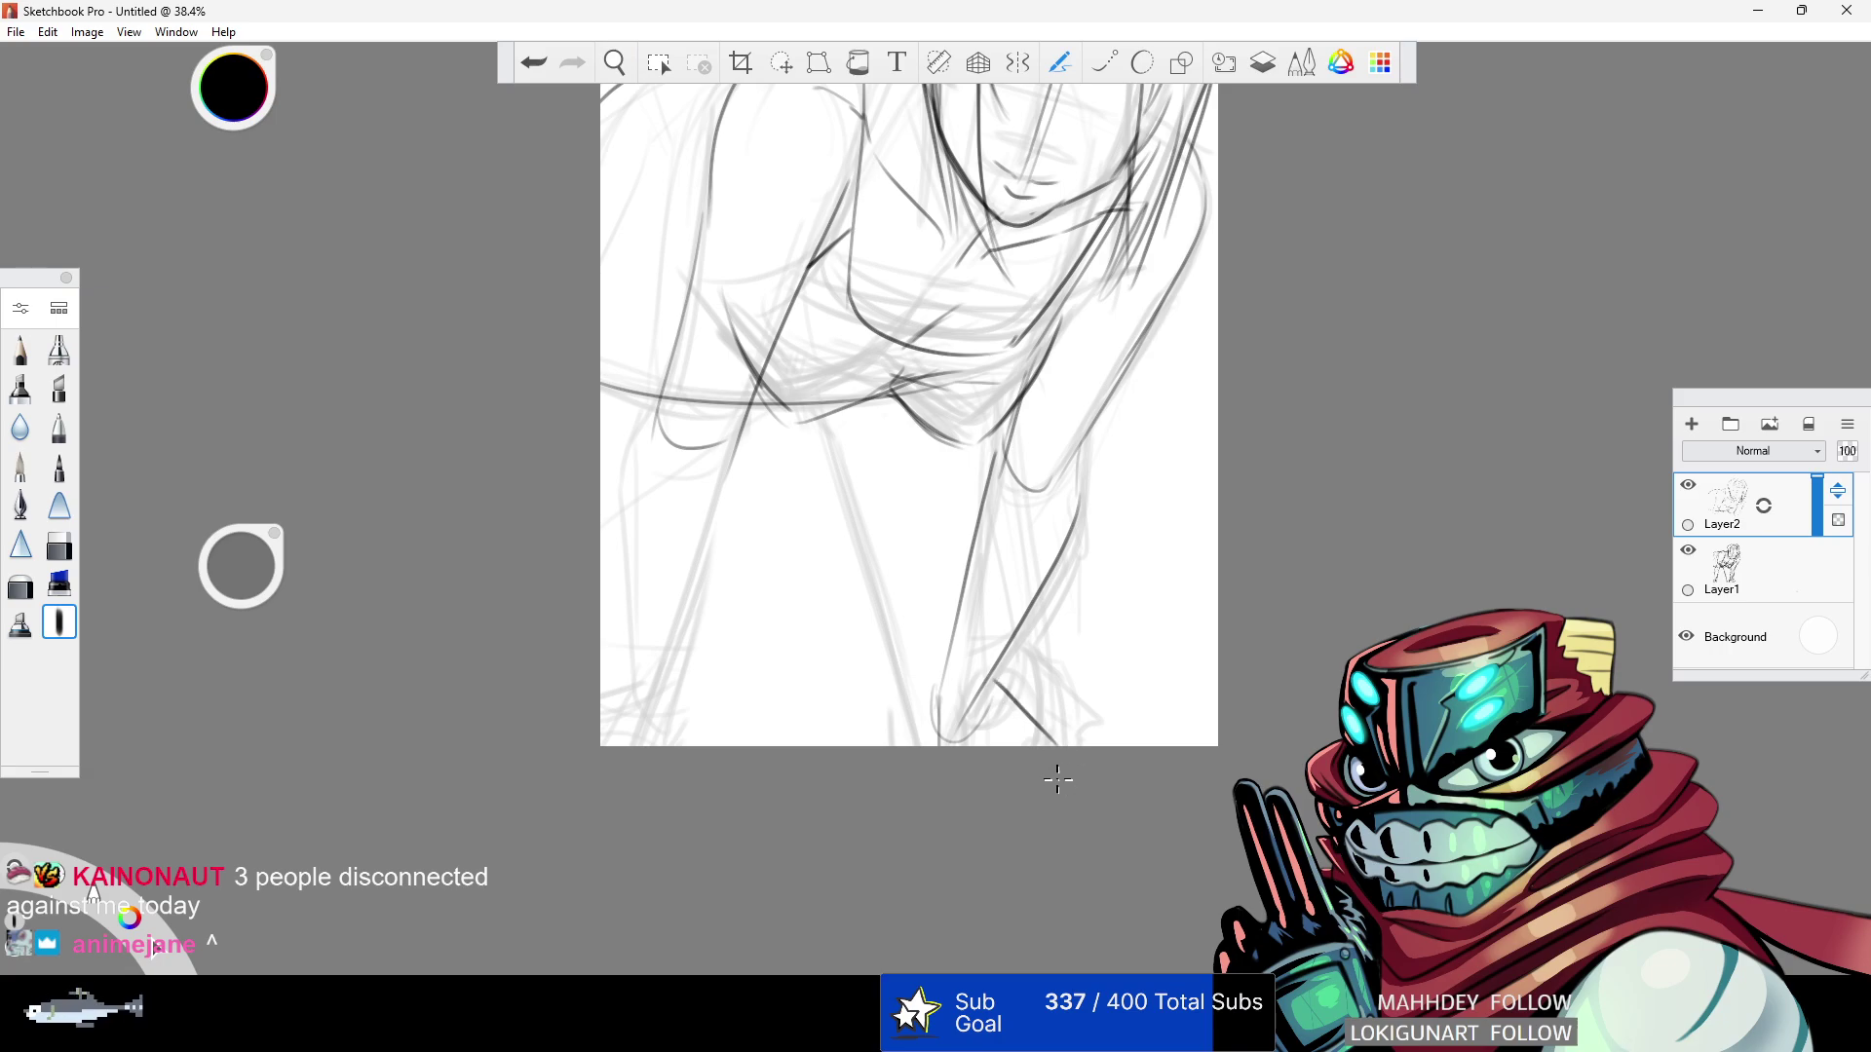
- Draw the near forearm tapering to the hand, and add a long line from below the near chest toward the far hand
left_click_drag(630, 421, 642, 723)
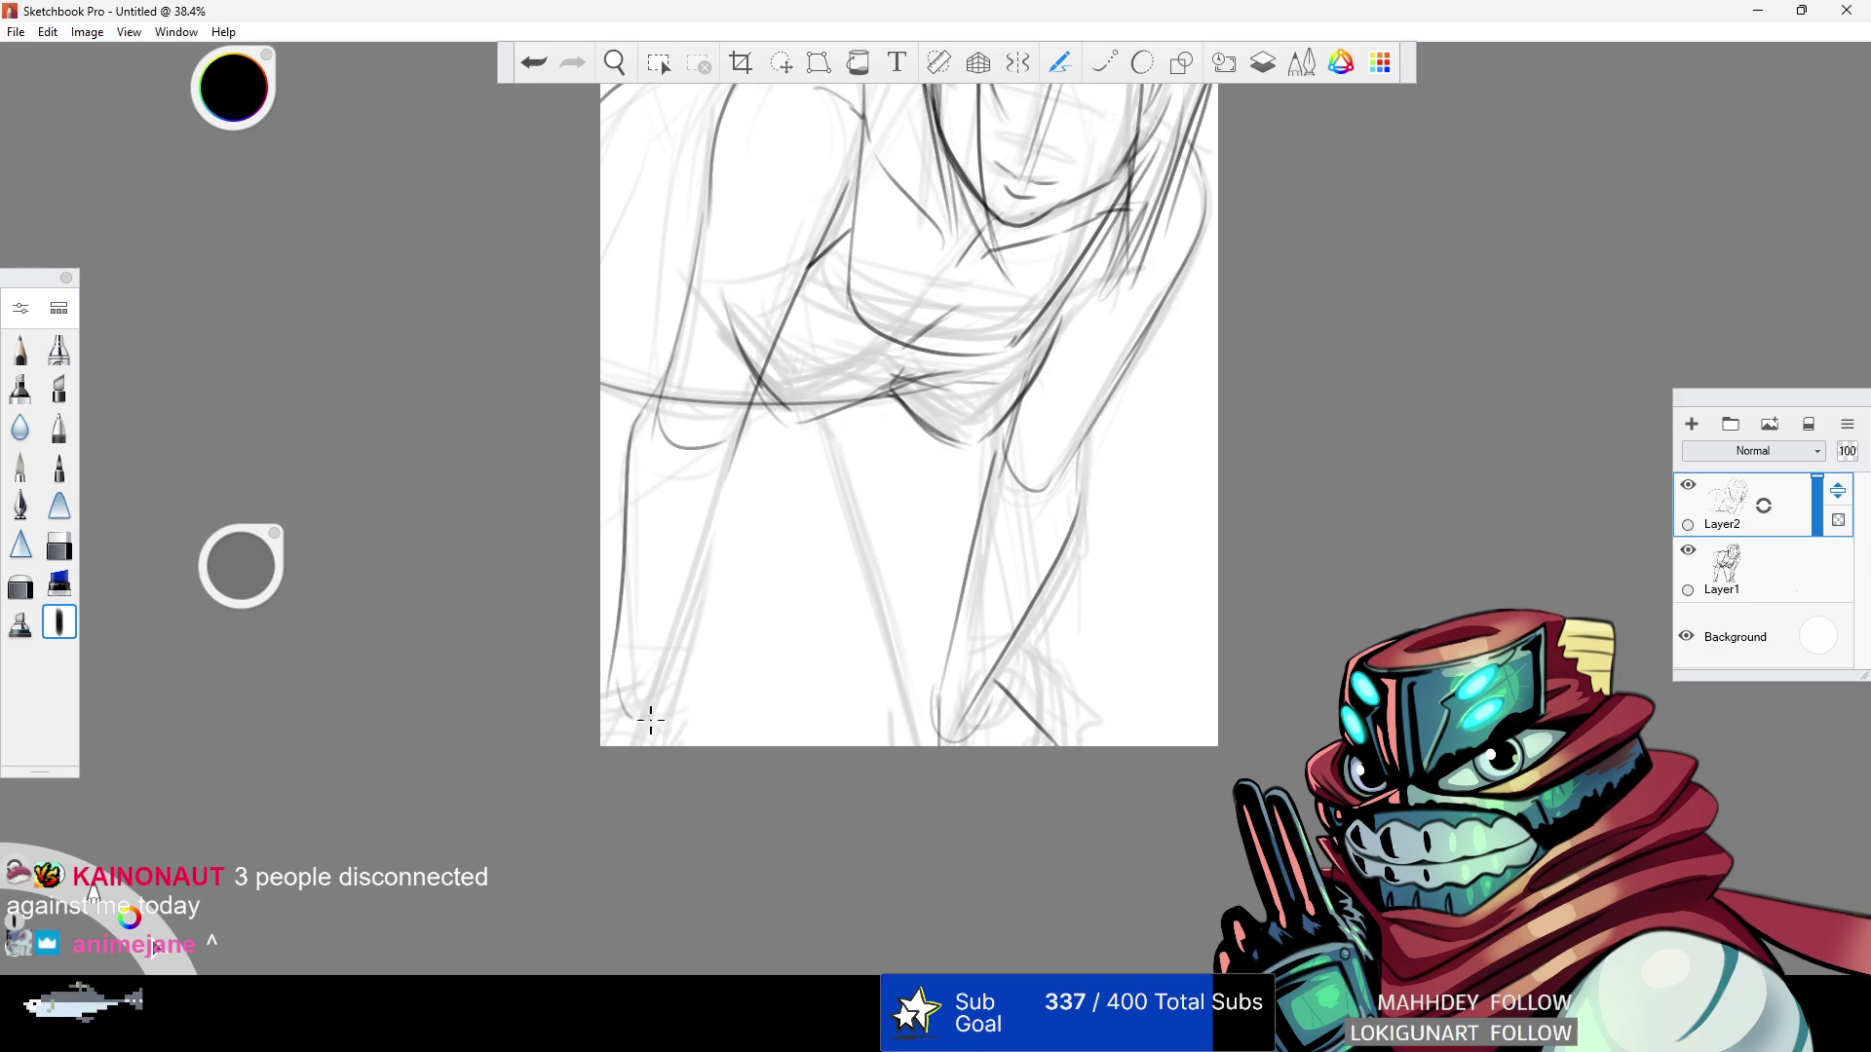
left_click_drag(755, 390, 645, 726)
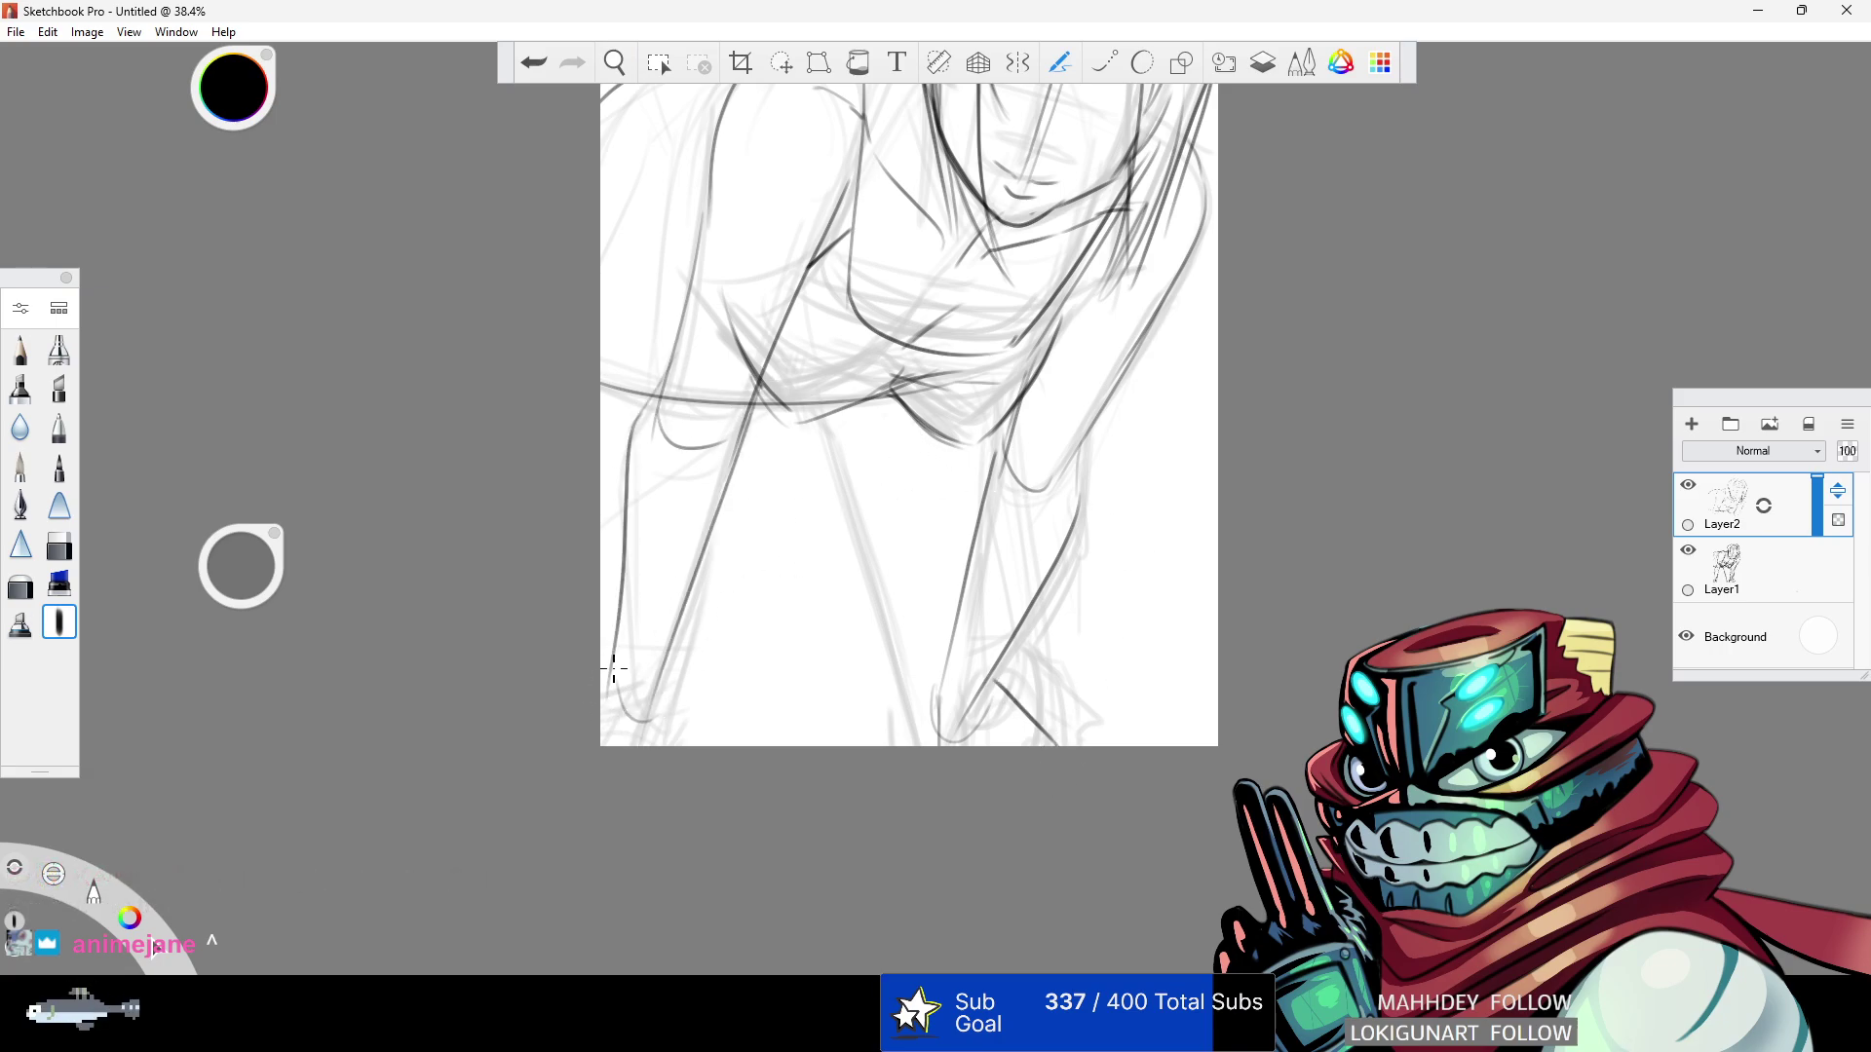
mouse_move(611, 625)
left_mouse_down()
mouse_move(604, 737)
mouse_move(651, 745)
left_mouse_up()
left_click_drag(827, 429, 914, 745)
- Redraw the near arm's outer contour from the forearm up over the shoulder, removing the trial strokes on the upper arm
left_click(614, 64)
left_click_drag(837, 380, 705, 455)
mouse_move(746, 375)
left_mouse_down()
mouse_move(750, 542)
mouse_move(955, 536)
left_mouse_up()
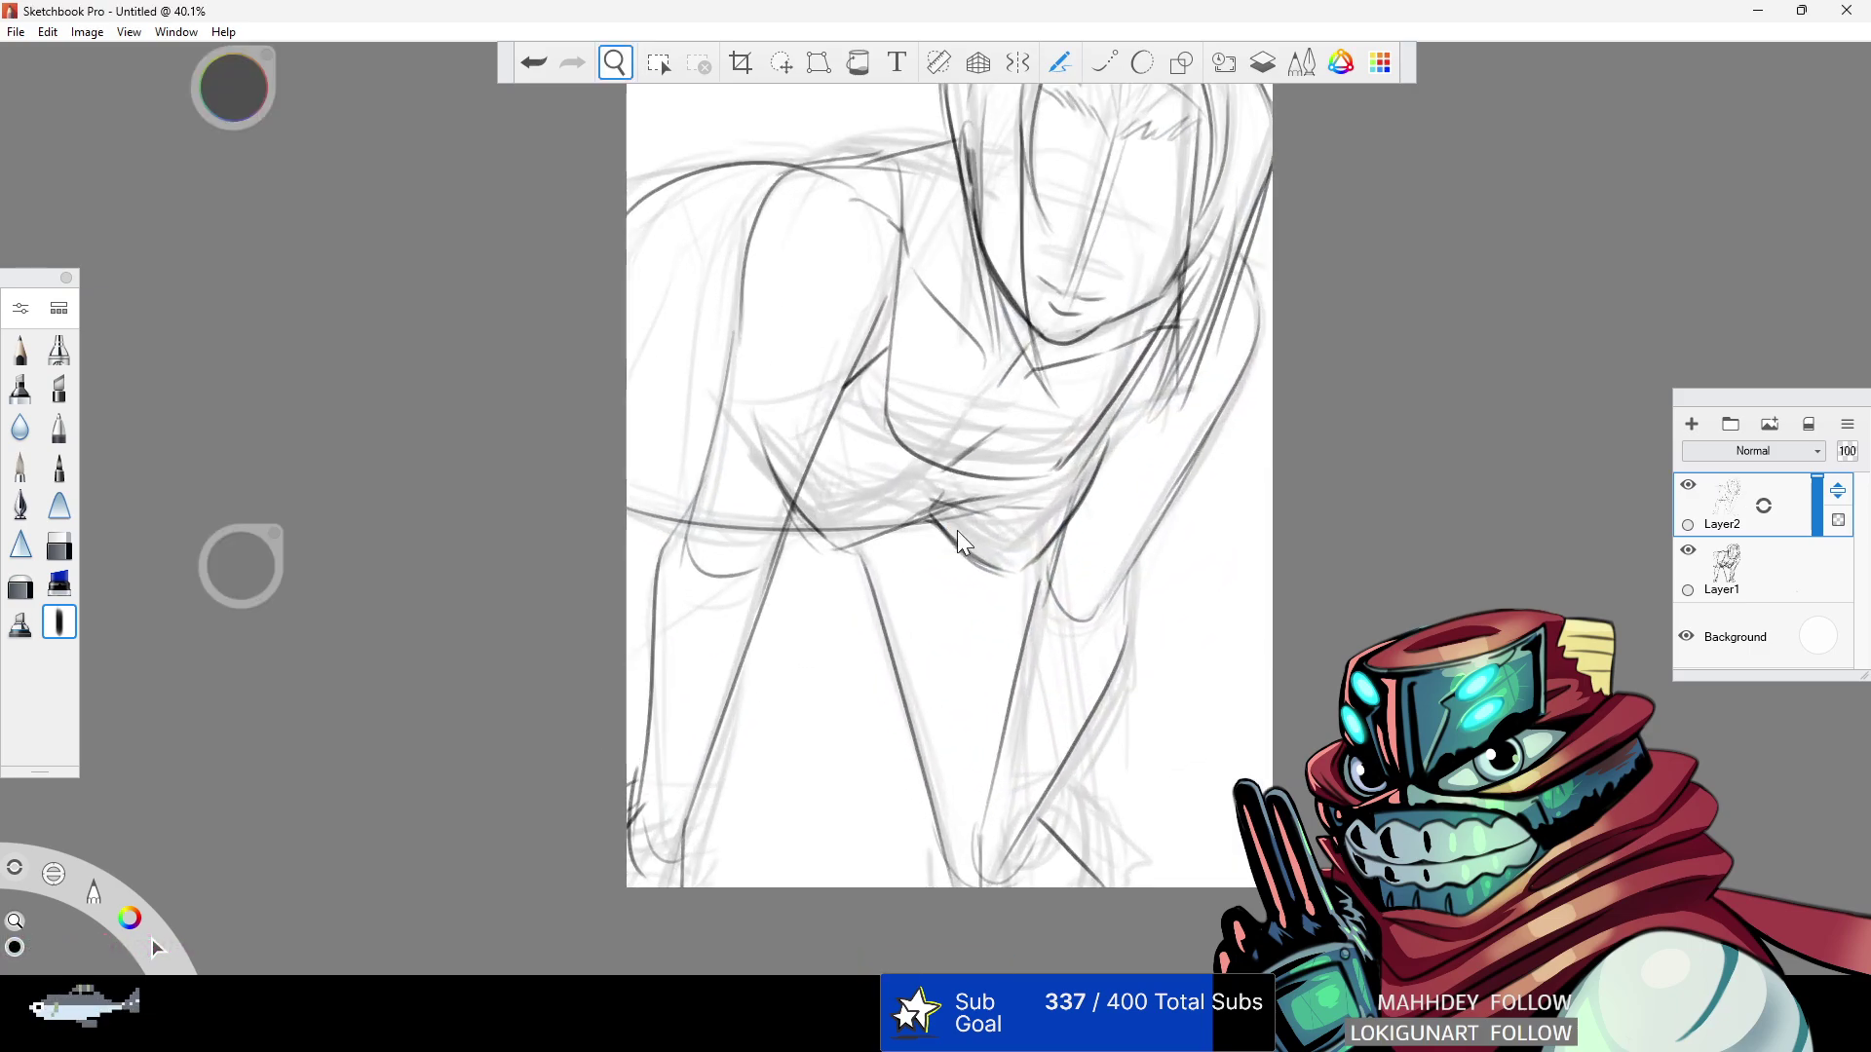
left_click(59, 620)
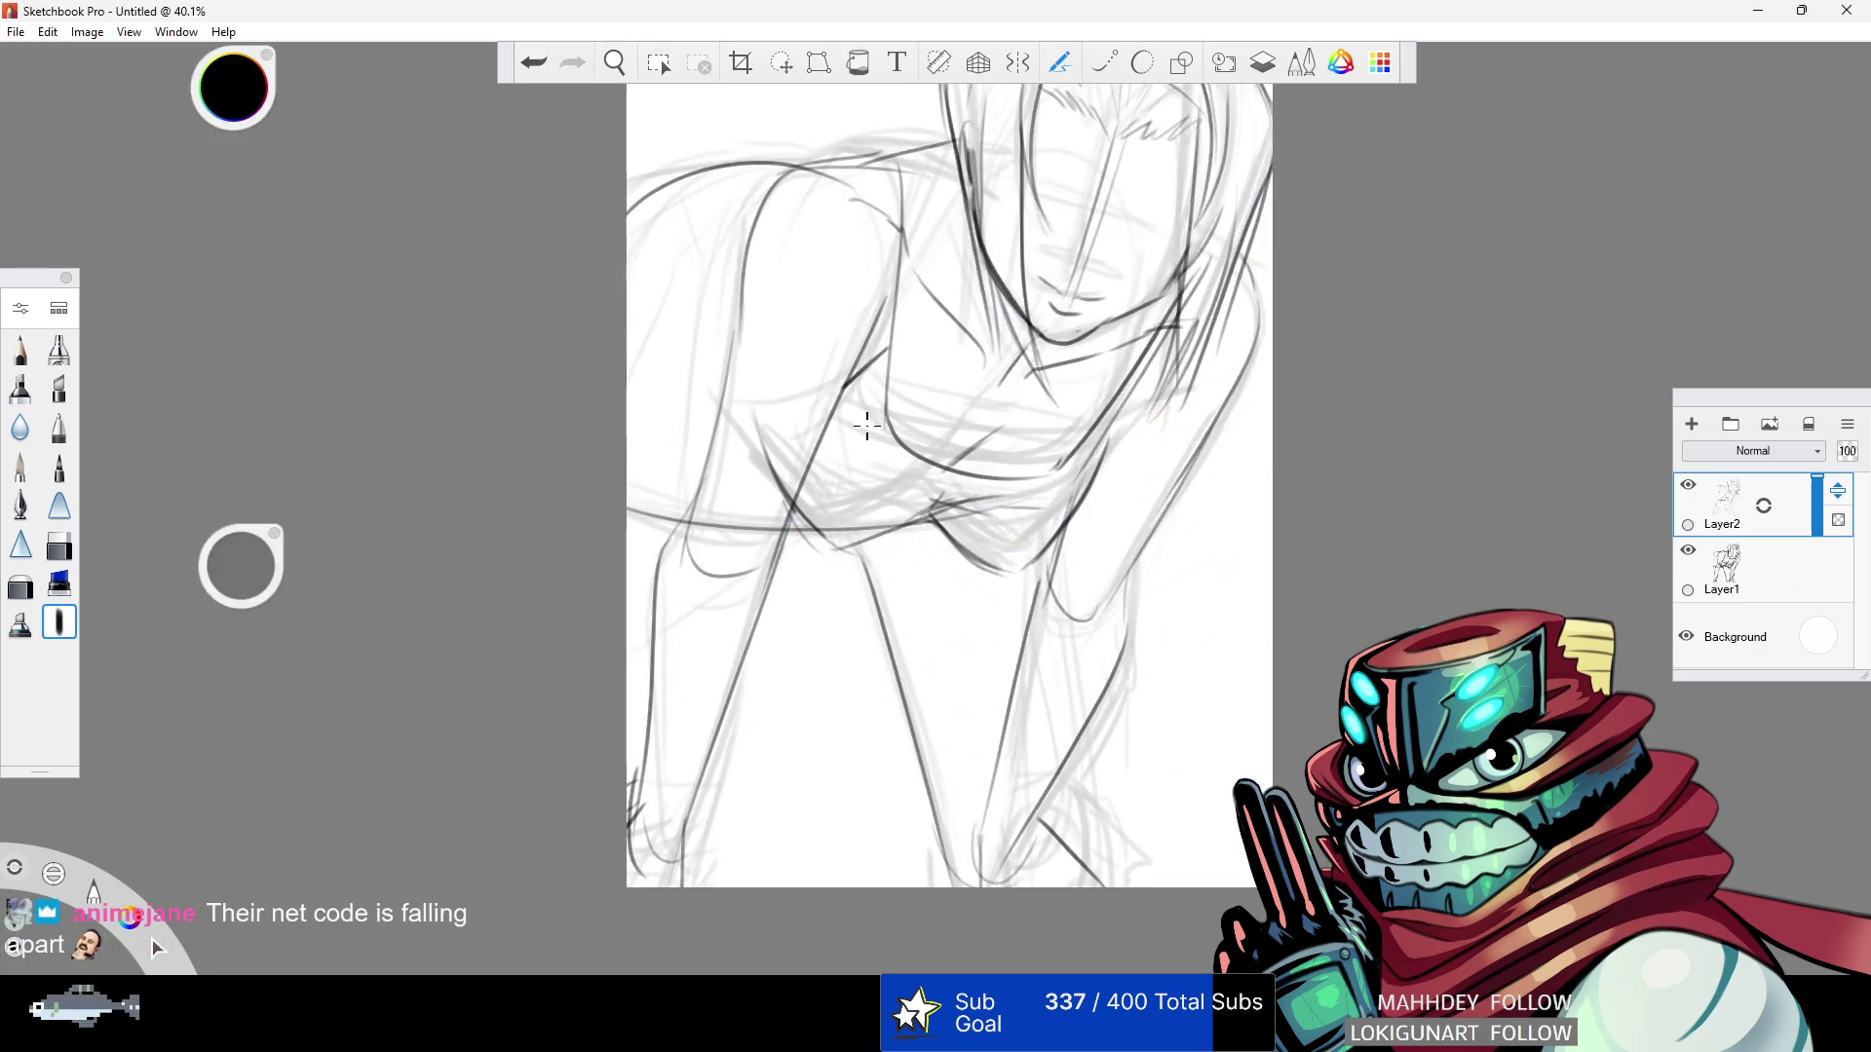
mouse_move(832, 477)
left_mouse_down()
mouse_move(714, 465)
mouse_move(819, 300)
left_mouse_up()
left_click(534, 62)
mouse_move(749, 462)
left_mouse_down()
mouse_move(636, 399)
mouse_move(951, 273)
mouse_move(624, 416)
mouse_move(814, 456)
left_mouse_up()
key("ctrl+z")
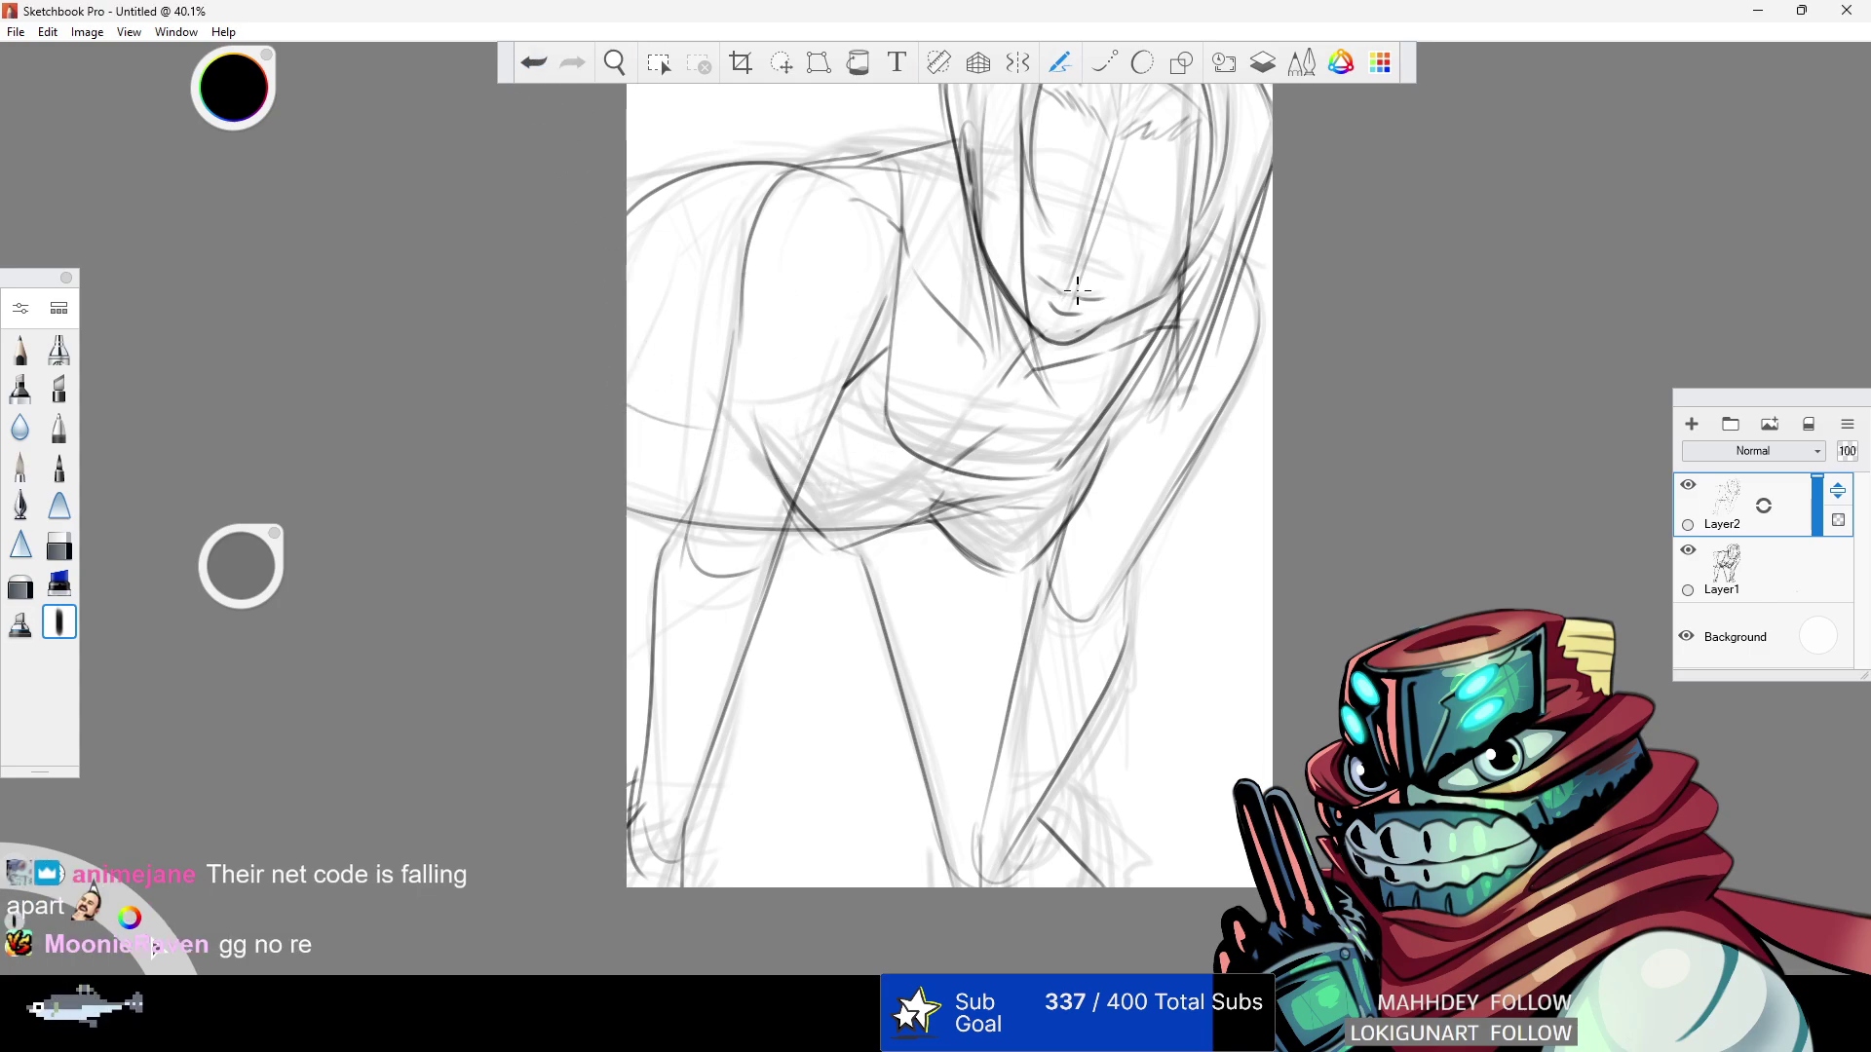
mouse_move(657, 598)
left_mouse_down()
mouse_move(710, 502)
mouse_move(760, 219)
mouse_move(848, 184)
left_mouse_up()
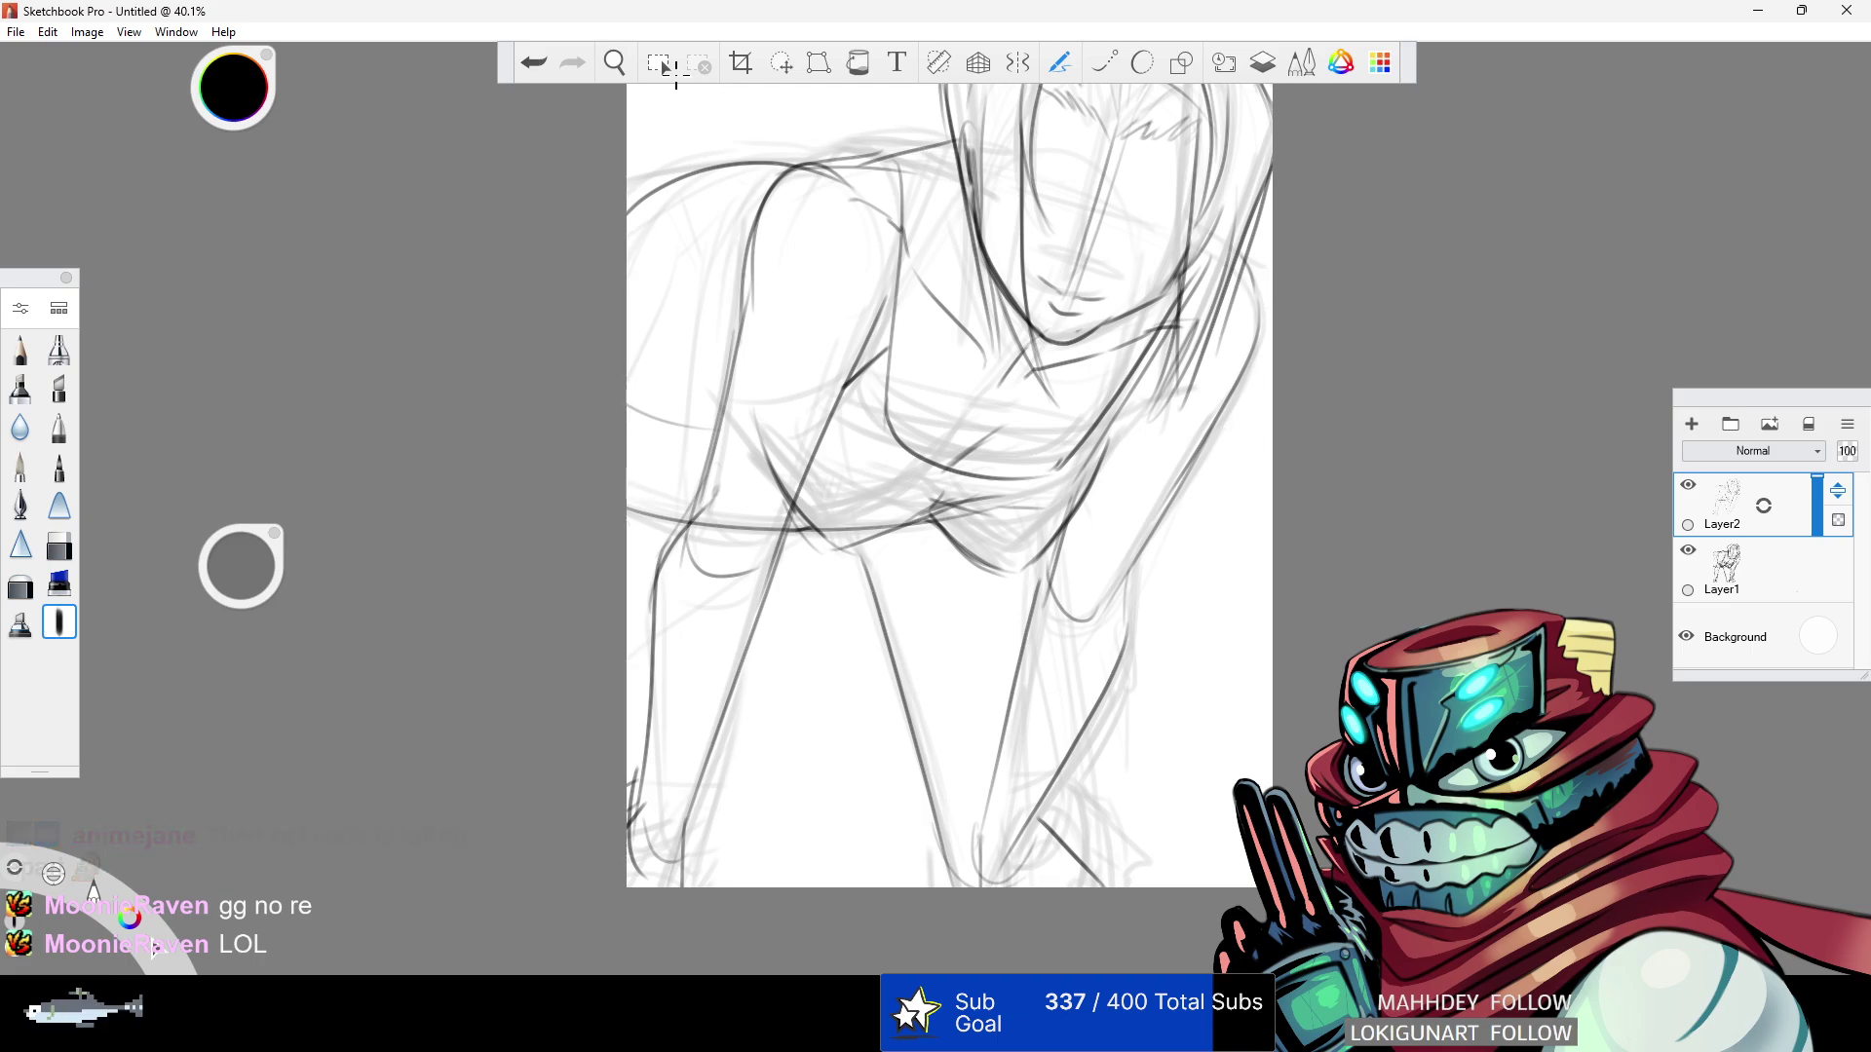
- Redraw the line from the near shoulder to the hair, and reinforce the far arm's contour below the hair
left_click(614, 63)
left_click_drag(912, 390, 838, 458)
left_click_drag(1112, 465, 1048, 625)
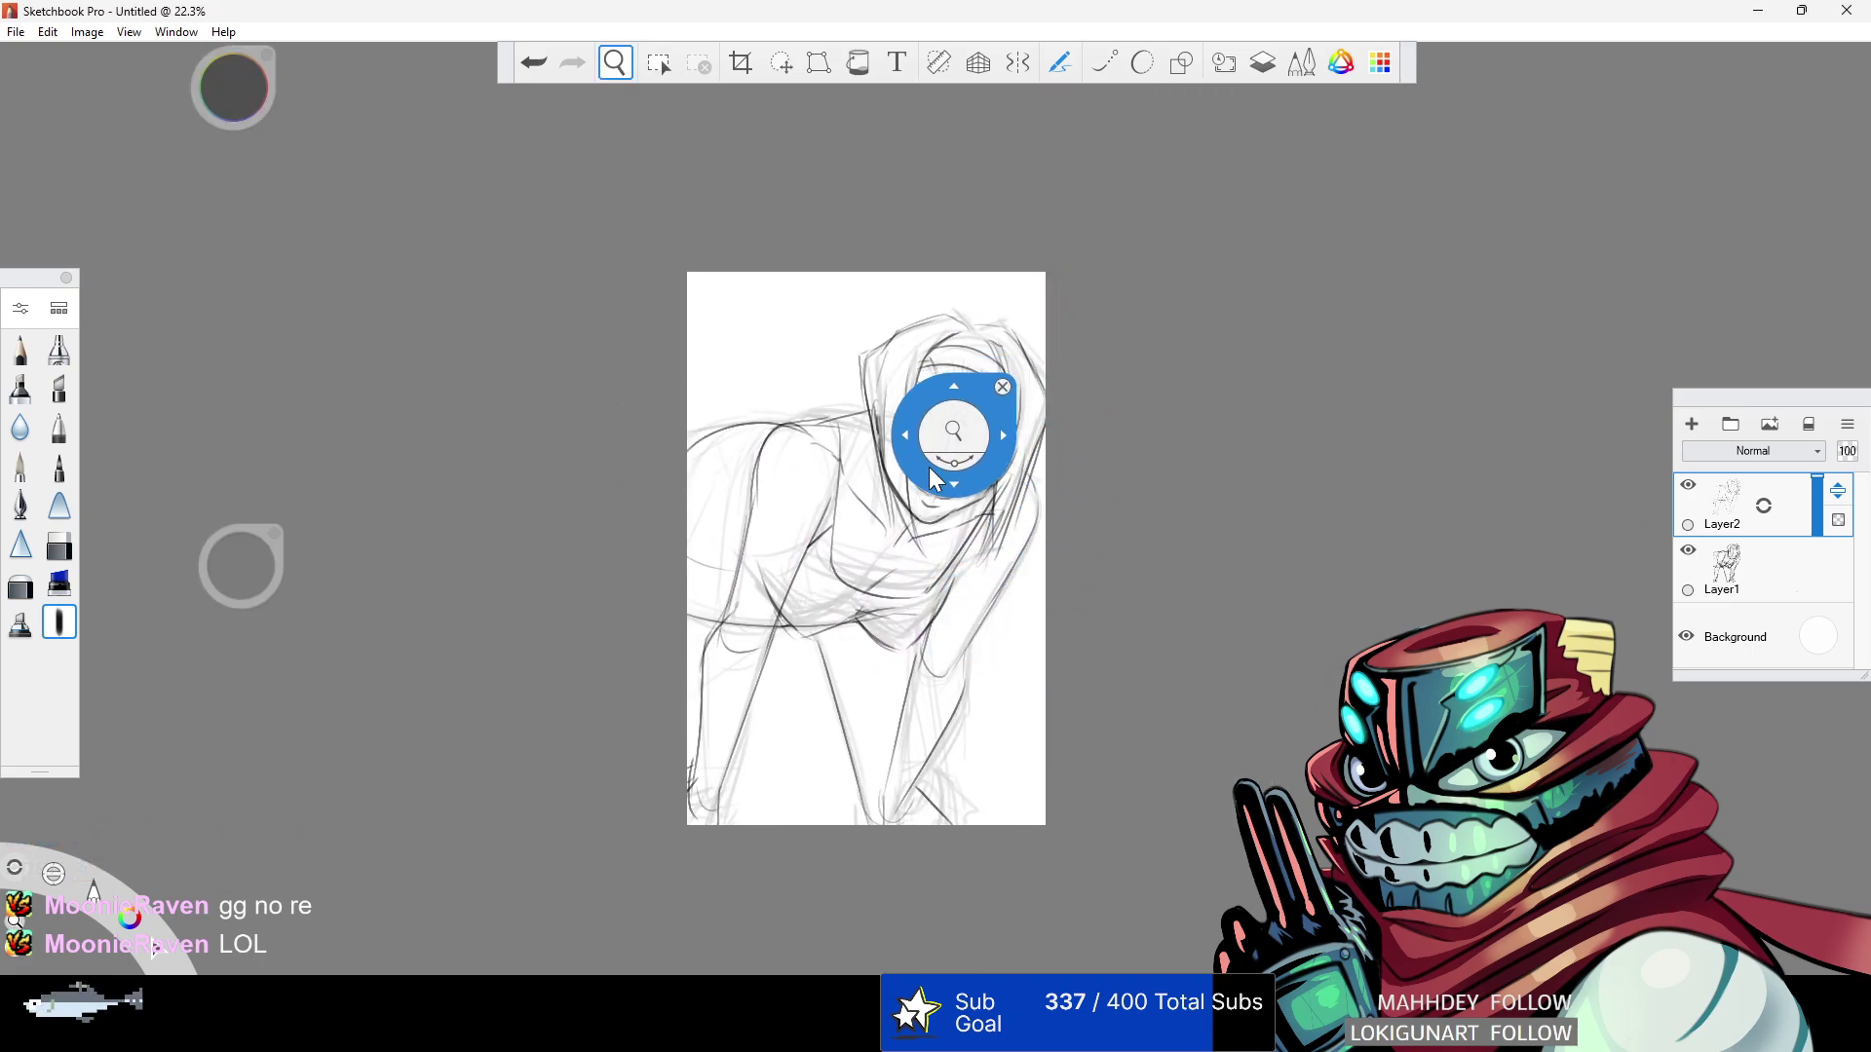
left_click_drag(931, 444, 1066, 443)
left_click(54, 621)
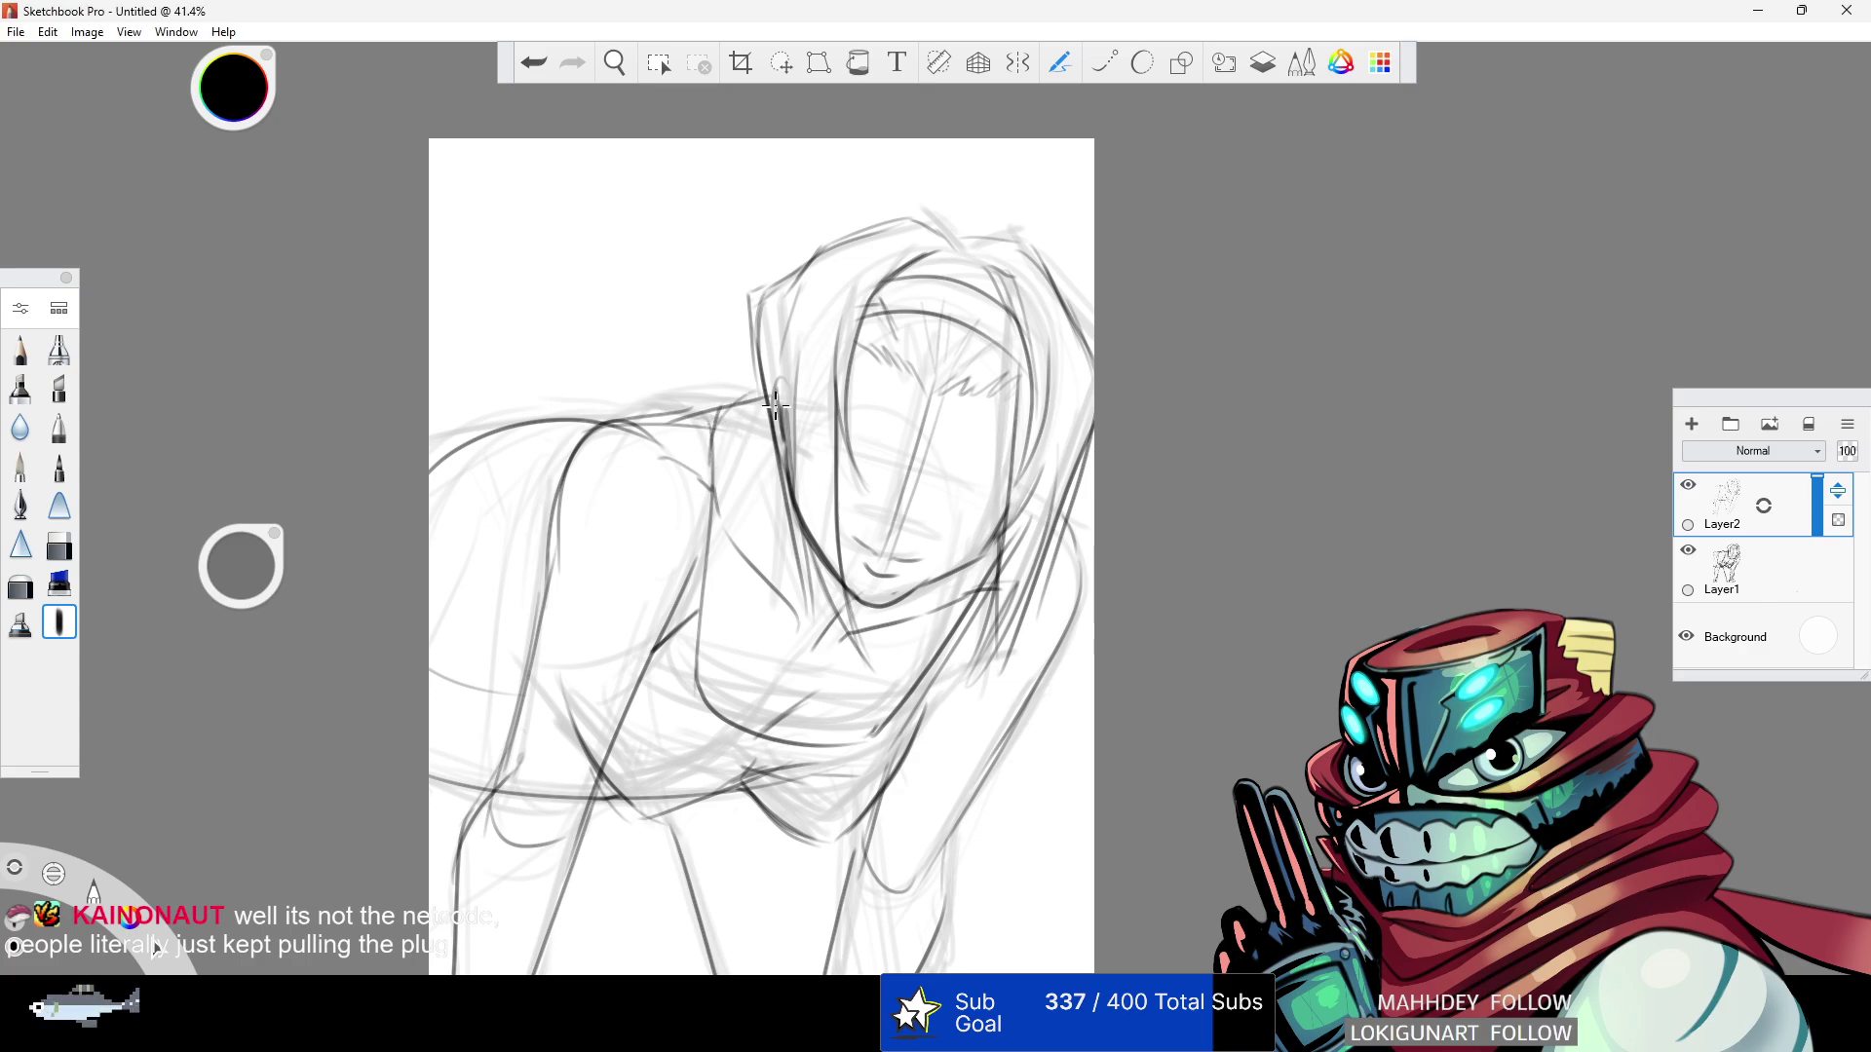
key("ctrl+z")
left_click_drag(649, 431, 793, 404)
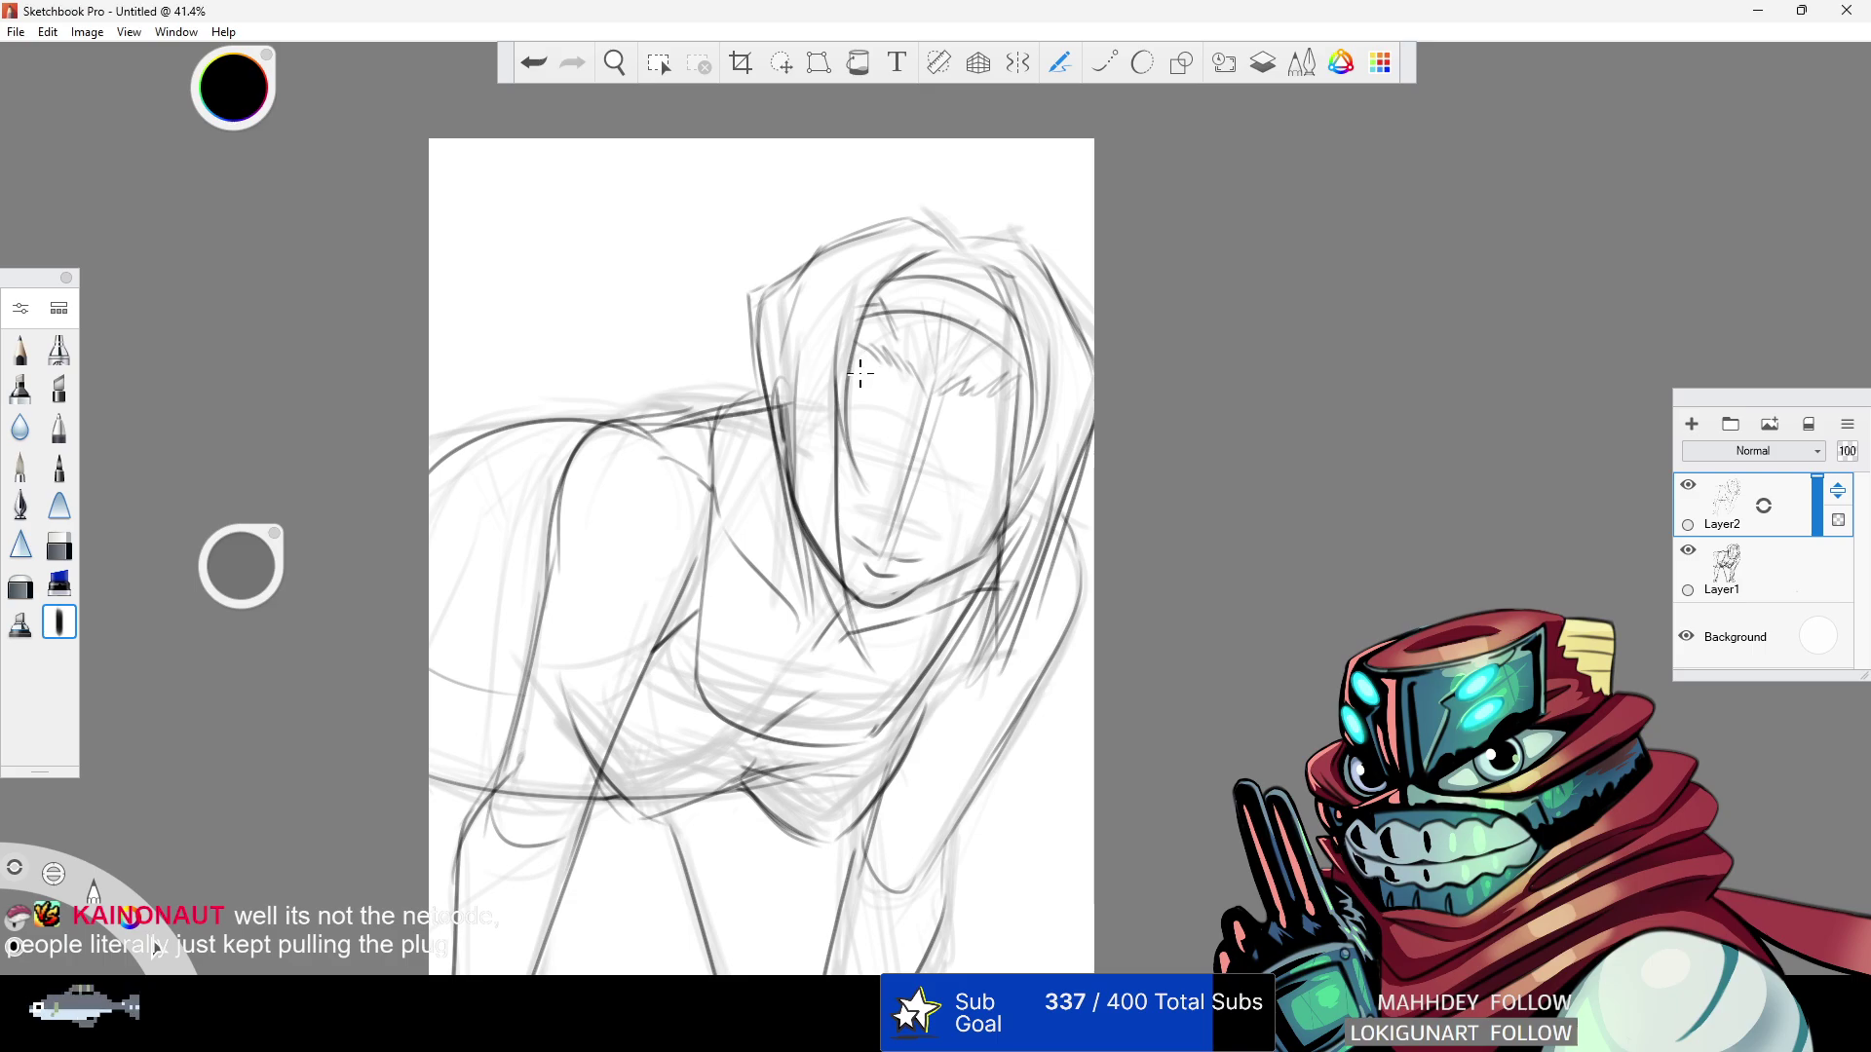
mouse_move(1021, 499)
left_mouse_down()
mouse_move(1076, 557)
mouse_move(1051, 672)
mouse_move(1009, 732)
left_mouse_up()
mouse_move(1075, 624)
left_mouse_down()
mouse_move(935, 838)
mouse_move(905, 799)
left_mouse_up()
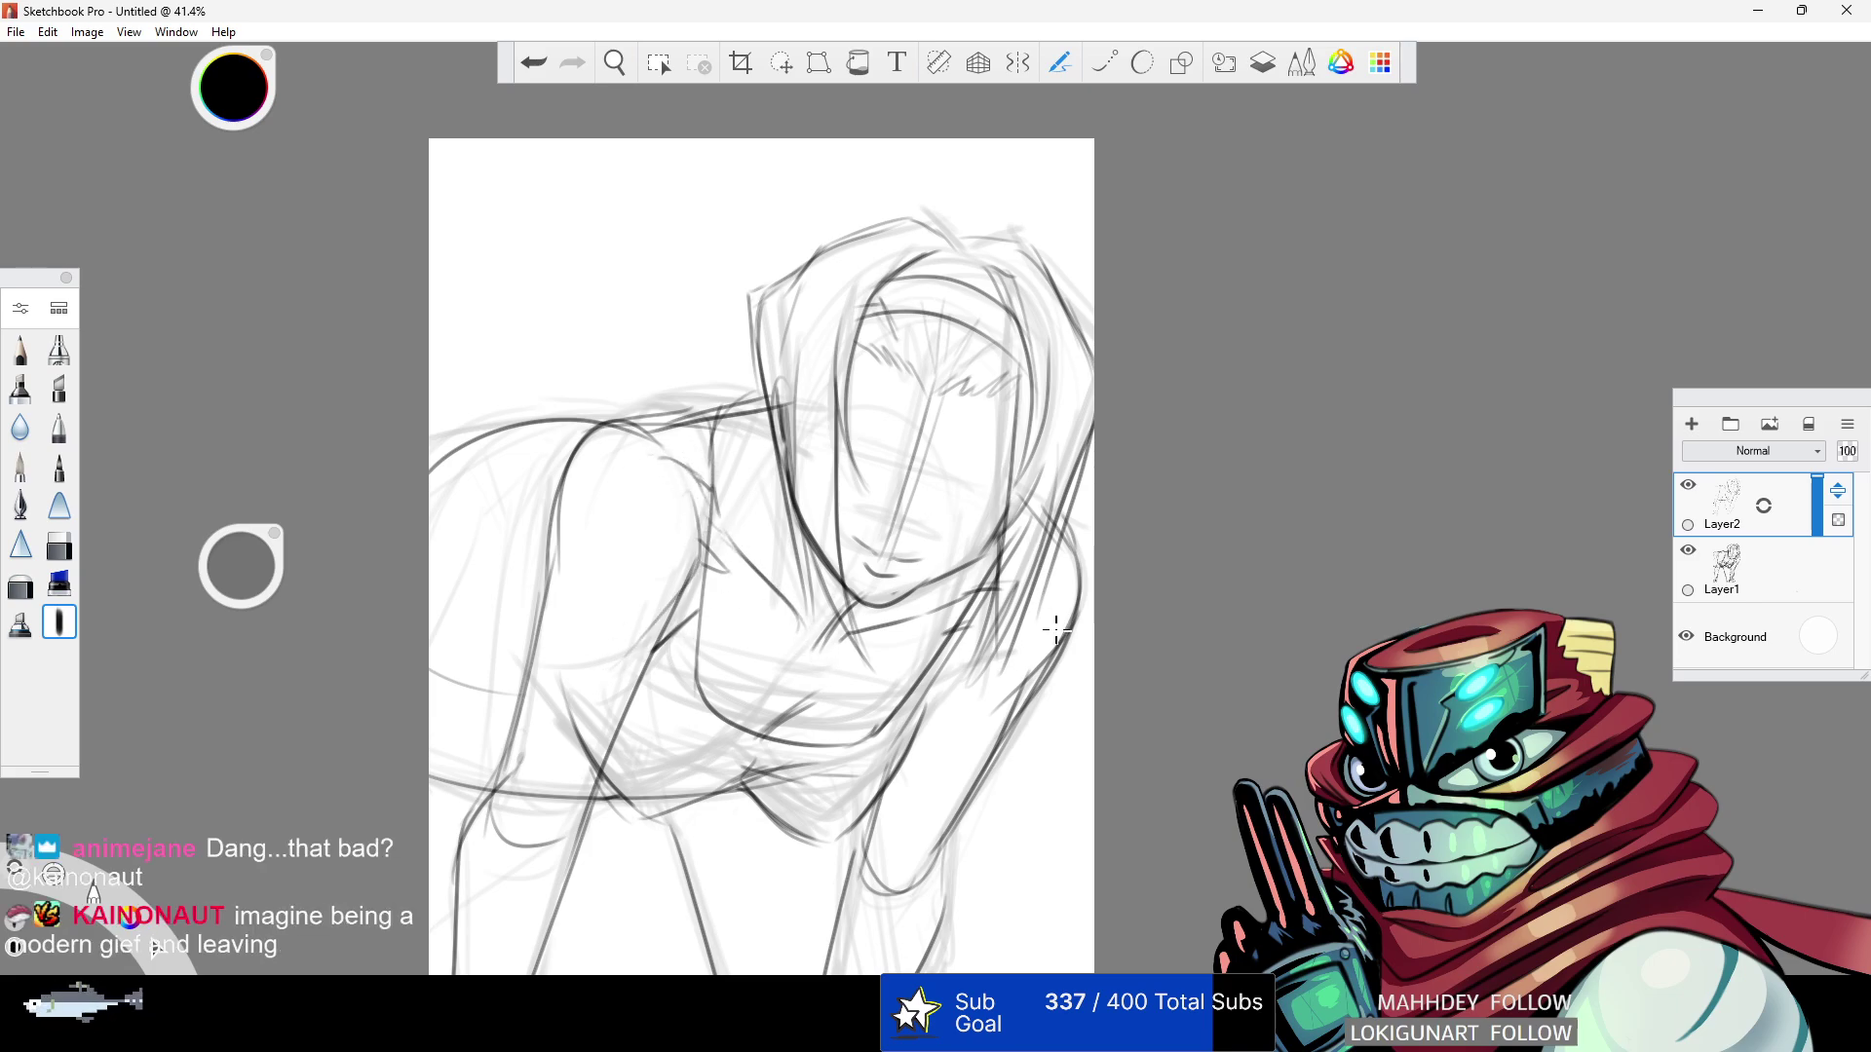
- Darken the far forearm's inner line and the long line descending from below the near chest
left_click(614, 62)
left_click_drag(828, 350, 714, 384)
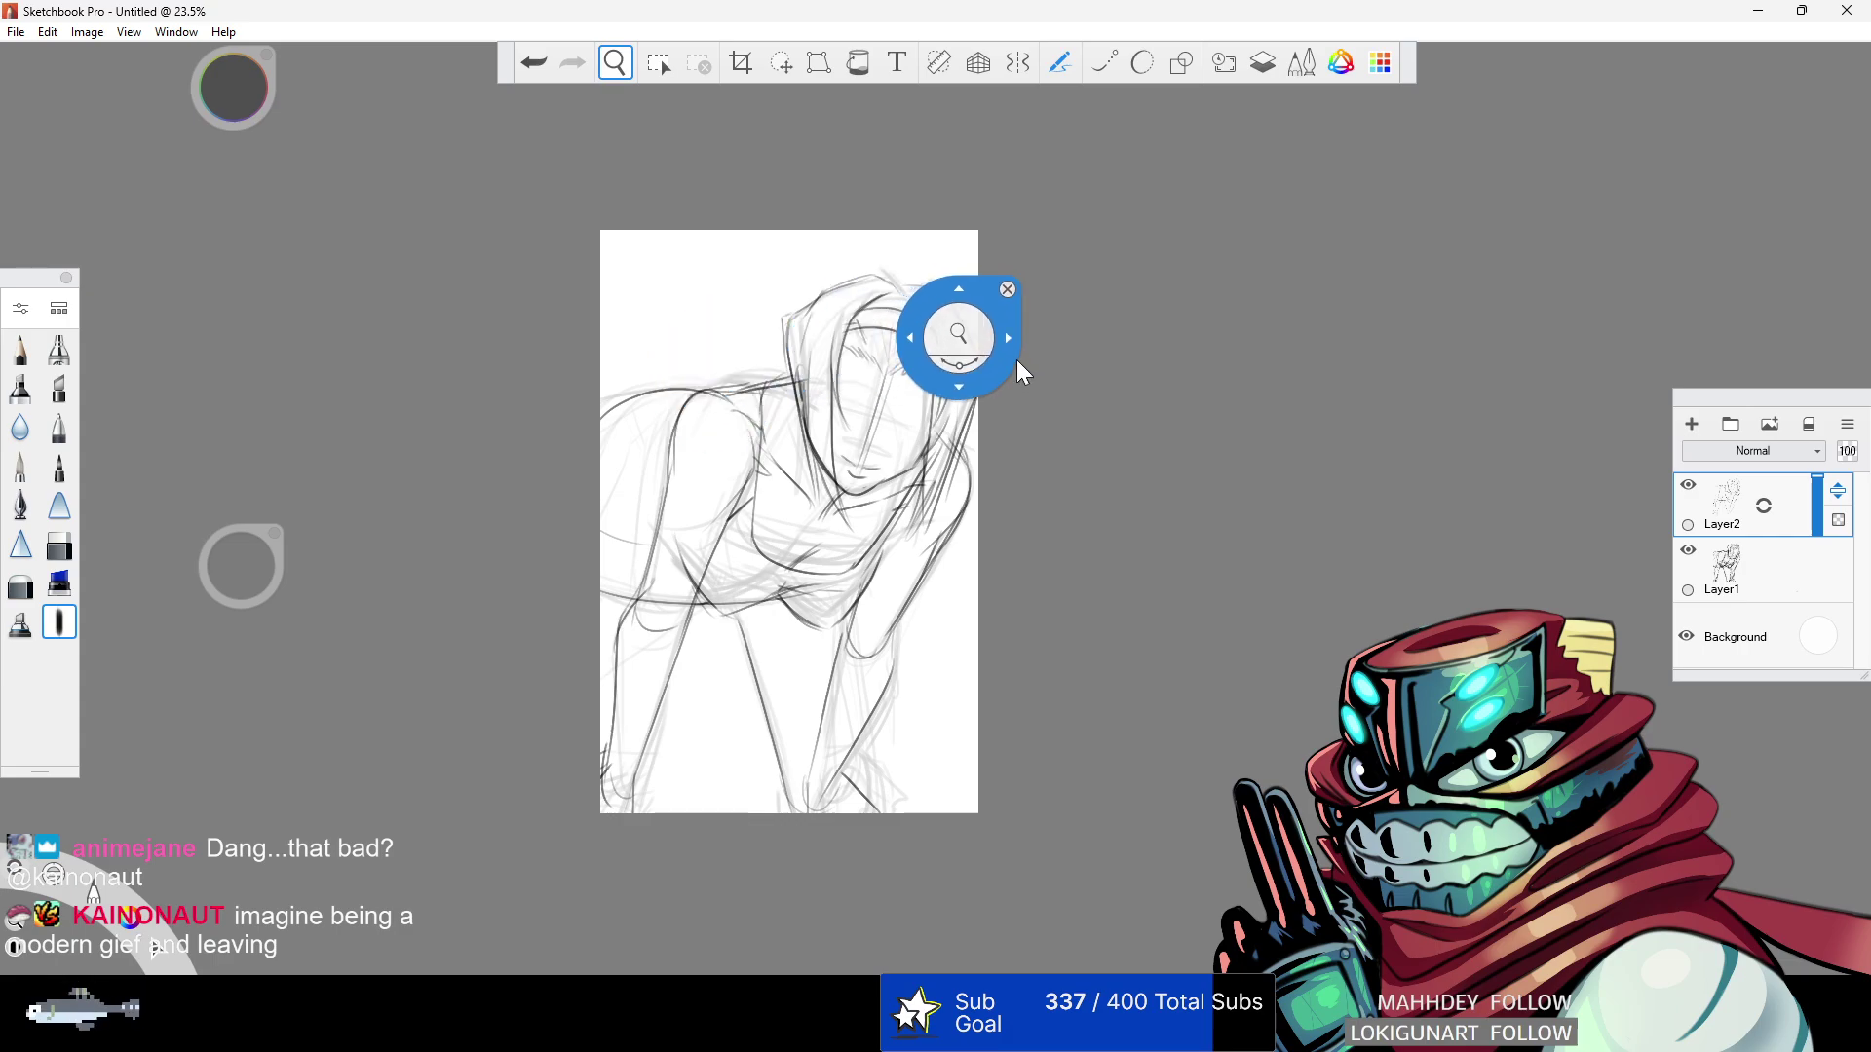
left_click_drag(888, 664, 1004, 631)
left_click(58, 628)
mouse_move(757, 805)
left_mouse_down()
mouse_move(731, 950)
mouse_move(812, 561)
mouse_move(798, 634)
left_mouse_up()
left_click_drag(590, 551, 690, 929)
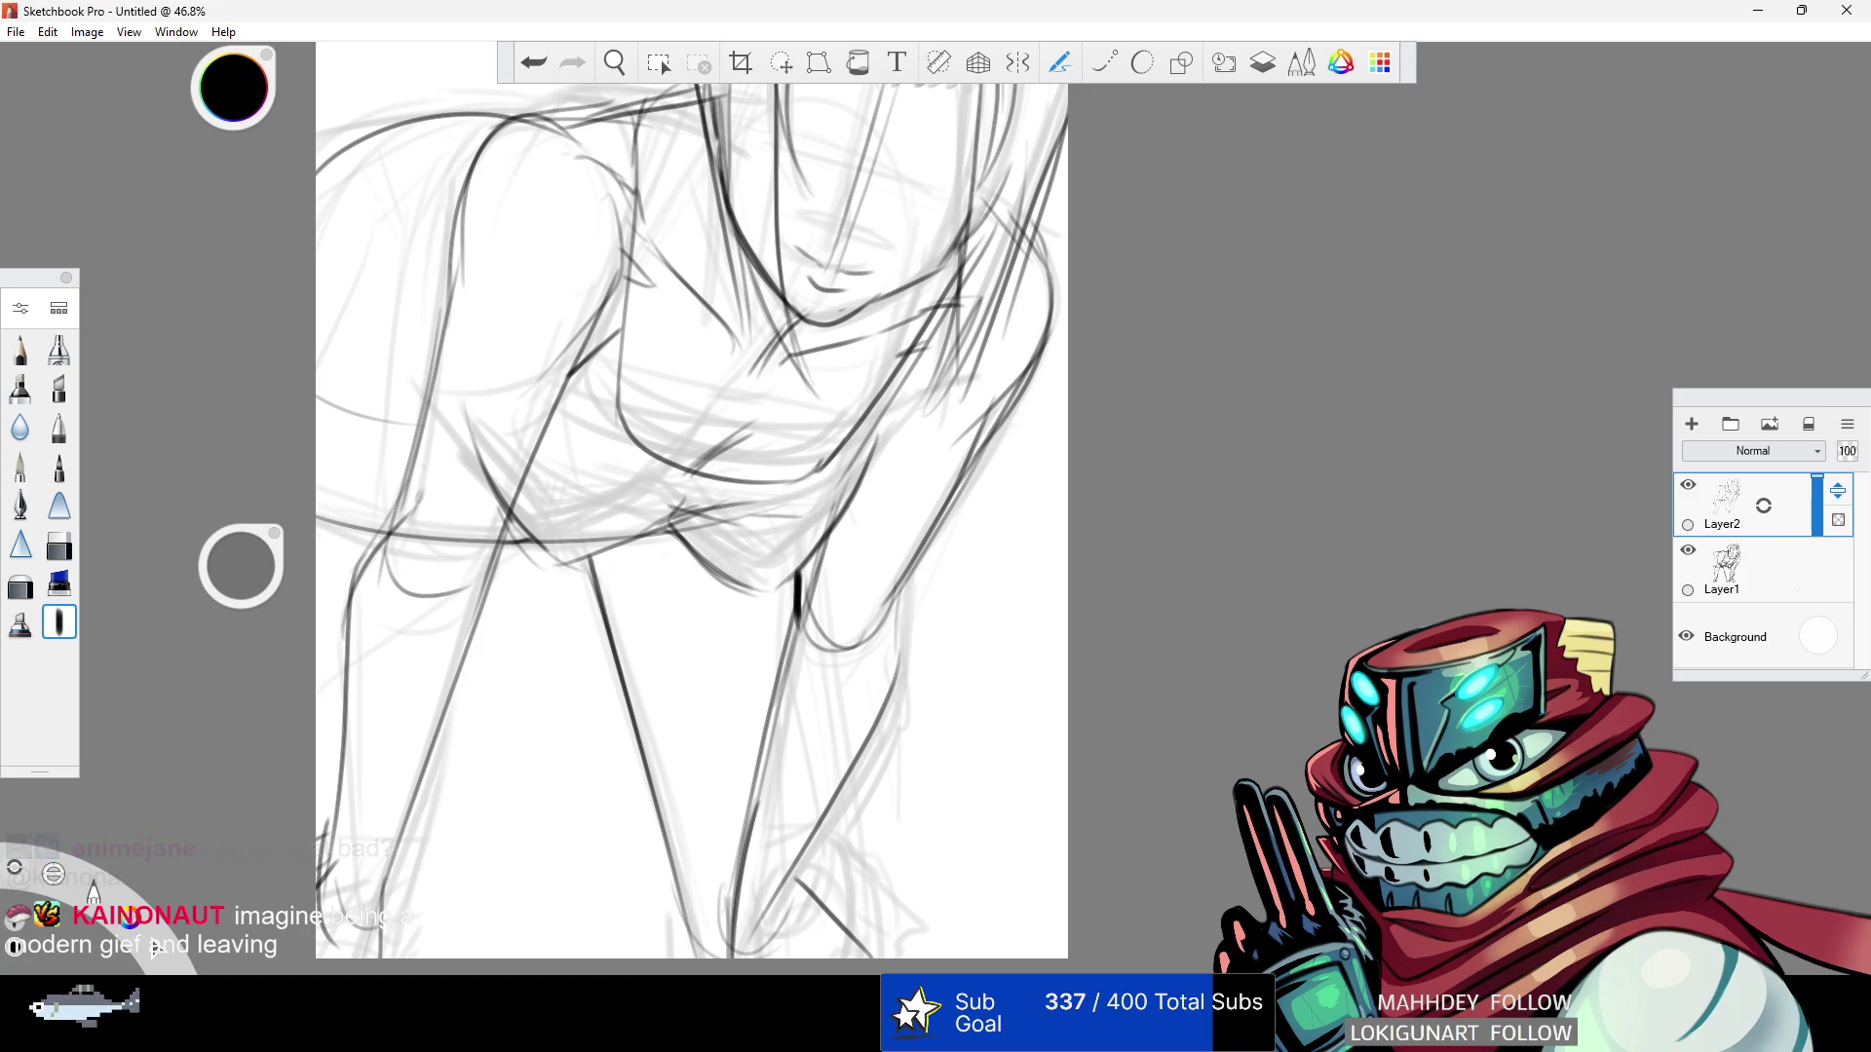
- Reinforce the chest's lower contour, its edge beside the far arm and the fold at its centre
left_click_drag(592, 549, 729, 519)
left_click(533, 63)
mouse_move(587, 558)
left_mouse_down()
mouse_move(682, 526)
mouse_move(768, 602)
left_mouse_up()
left_click_drag(844, 511, 884, 412)
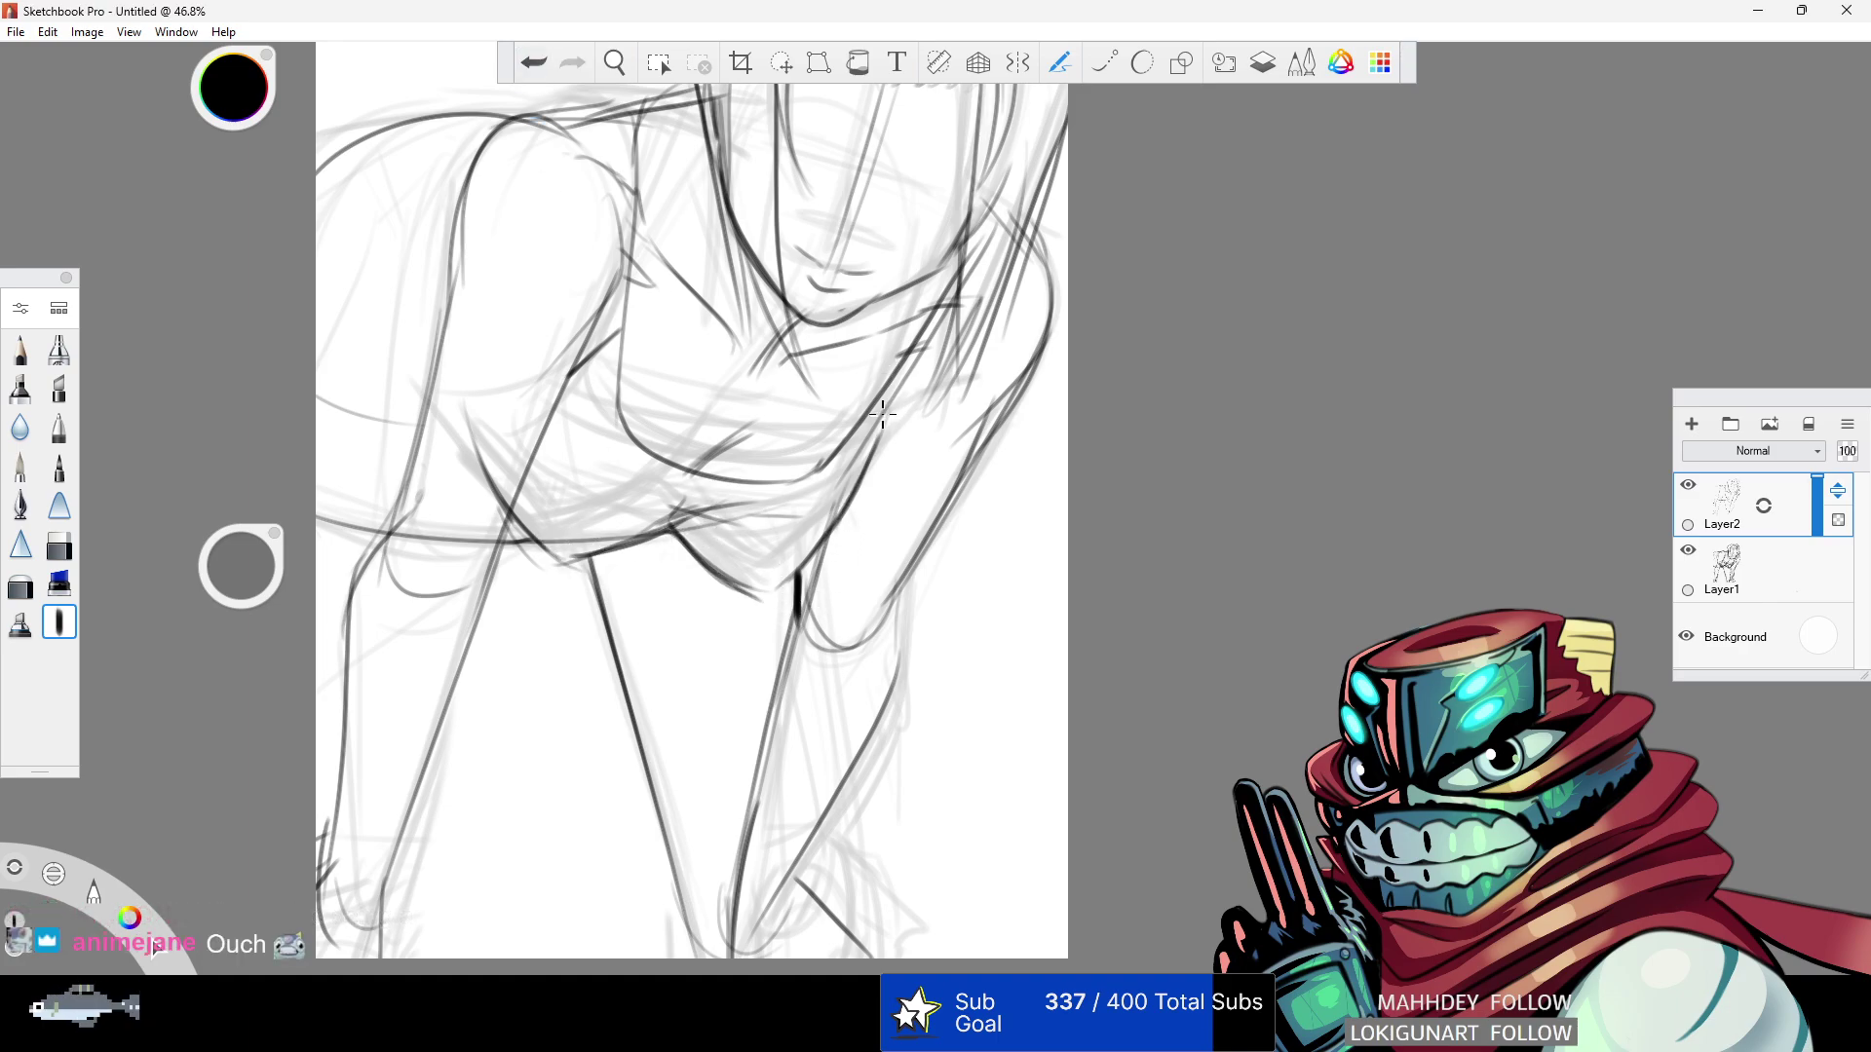
left_click_drag(678, 480, 762, 425)
- Sketch the nose's bridge and tip on the face, and erase the overlapping guide lines around the bridge
left_click(615, 62)
left_click_drag(848, 343, 966, 587)
left_click_drag(1111, 239, 195, 563)
left_click(58, 620)
mouse_move(756, 618)
left_mouse_down()
mouse_move(808, 577)
mouse_move(794, 480)
mouse_move(804, 563)
left_mouse_up()
left_click_drag(782, 577, 818, 425)
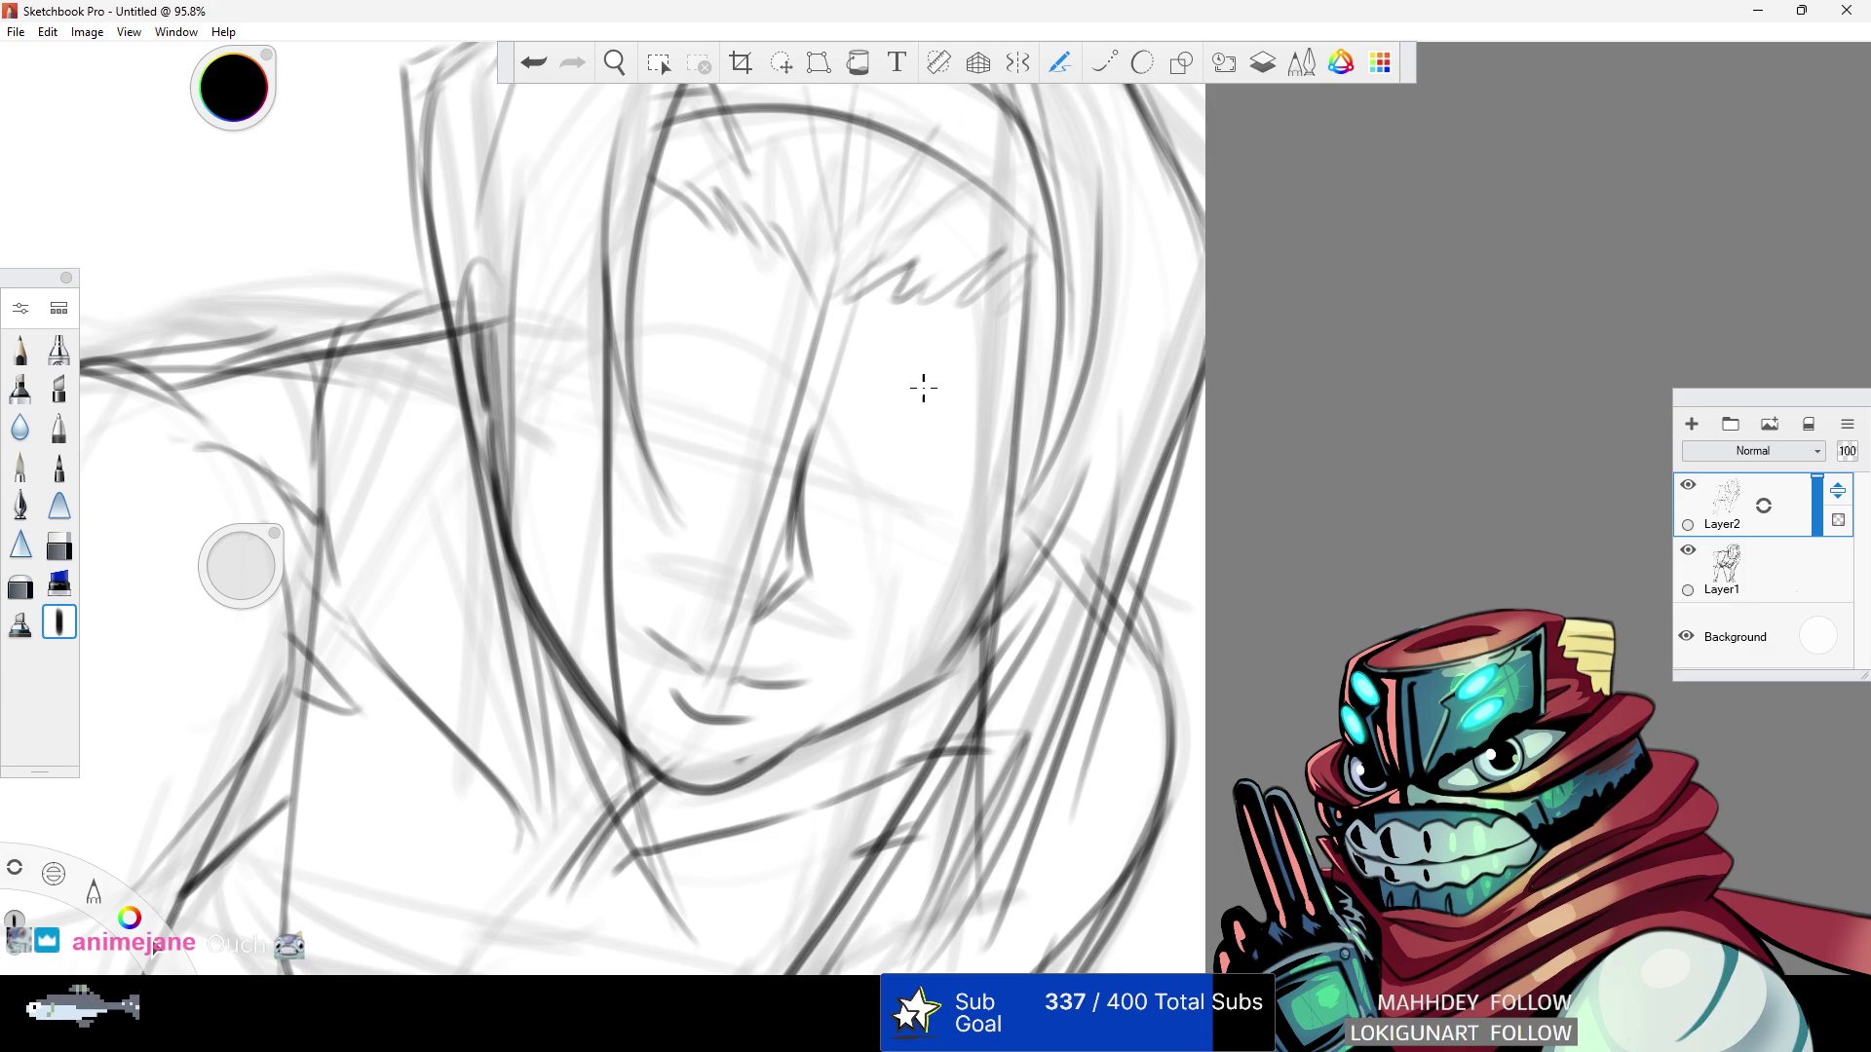
left_click(59, 545)
left_click_drag(816, 419, 744, 518)
- Draw the near eye with a thick upper lash line, darkened corners and a light lower lid
left_click(59, 621)
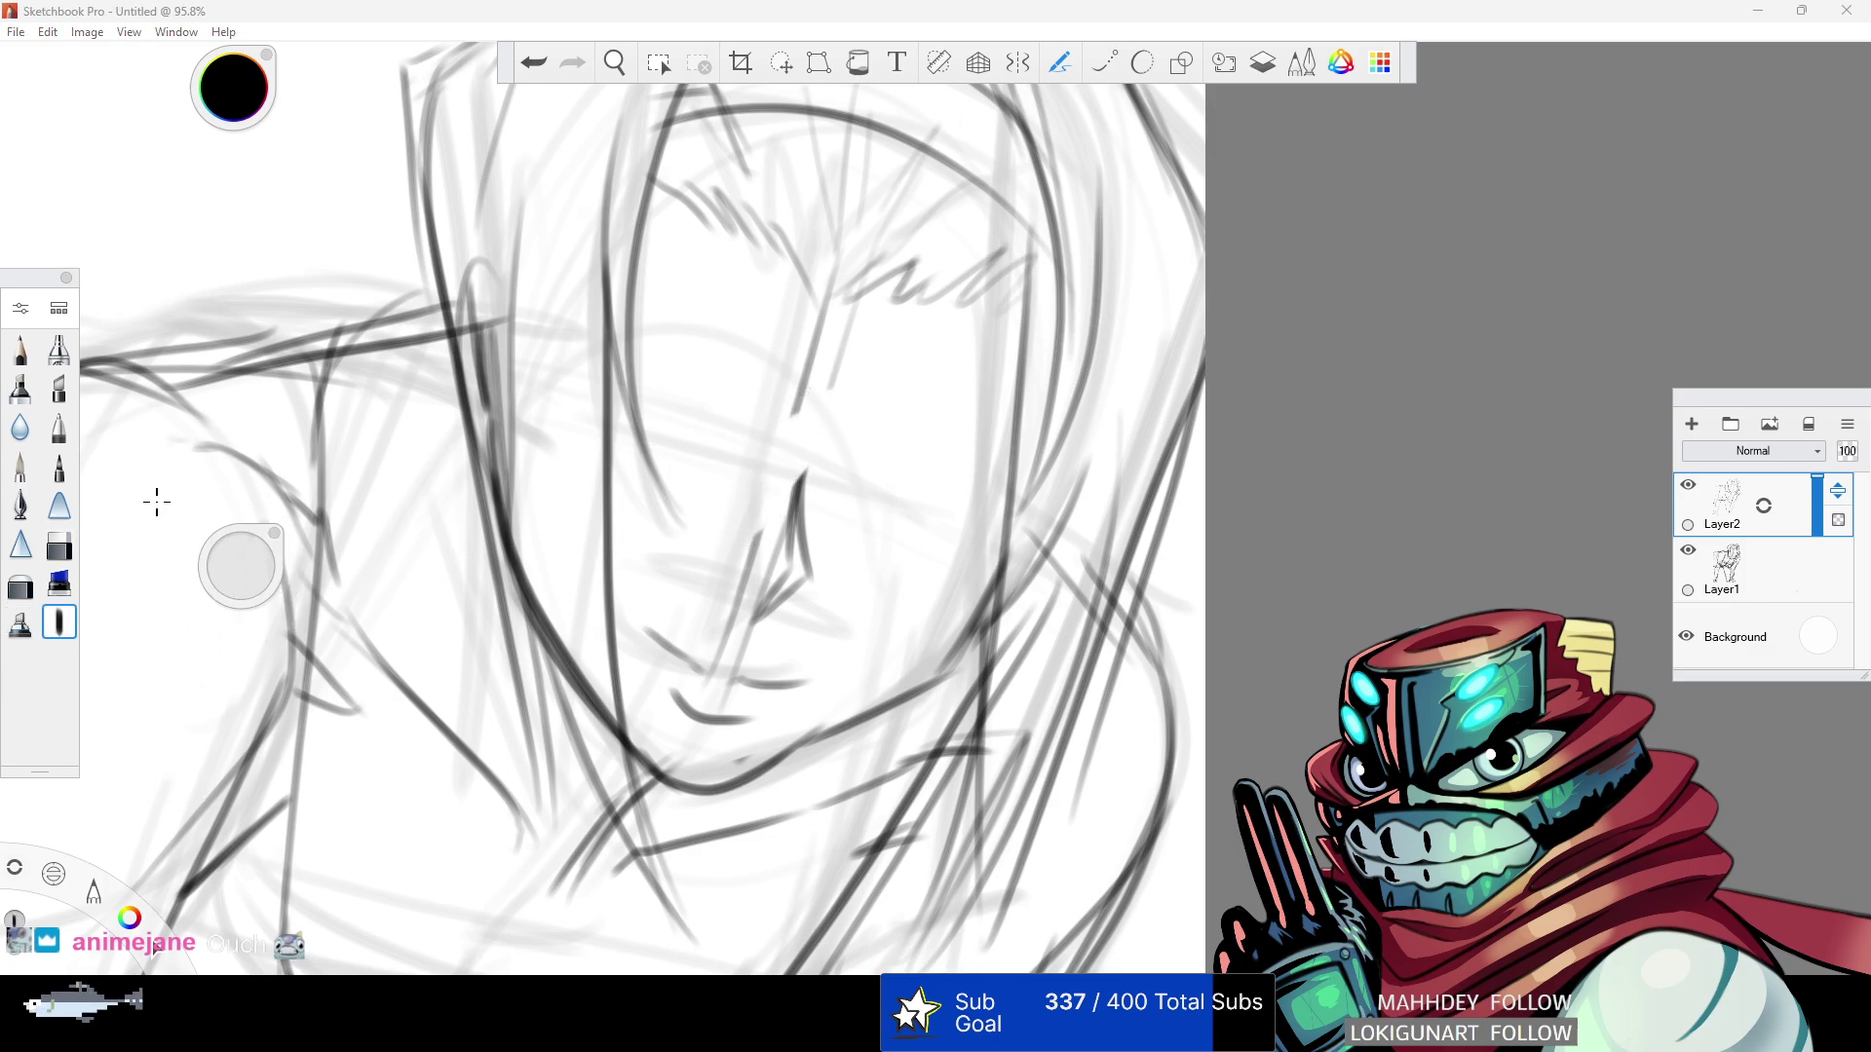
left_click_drag(767, 443, 574, 317)
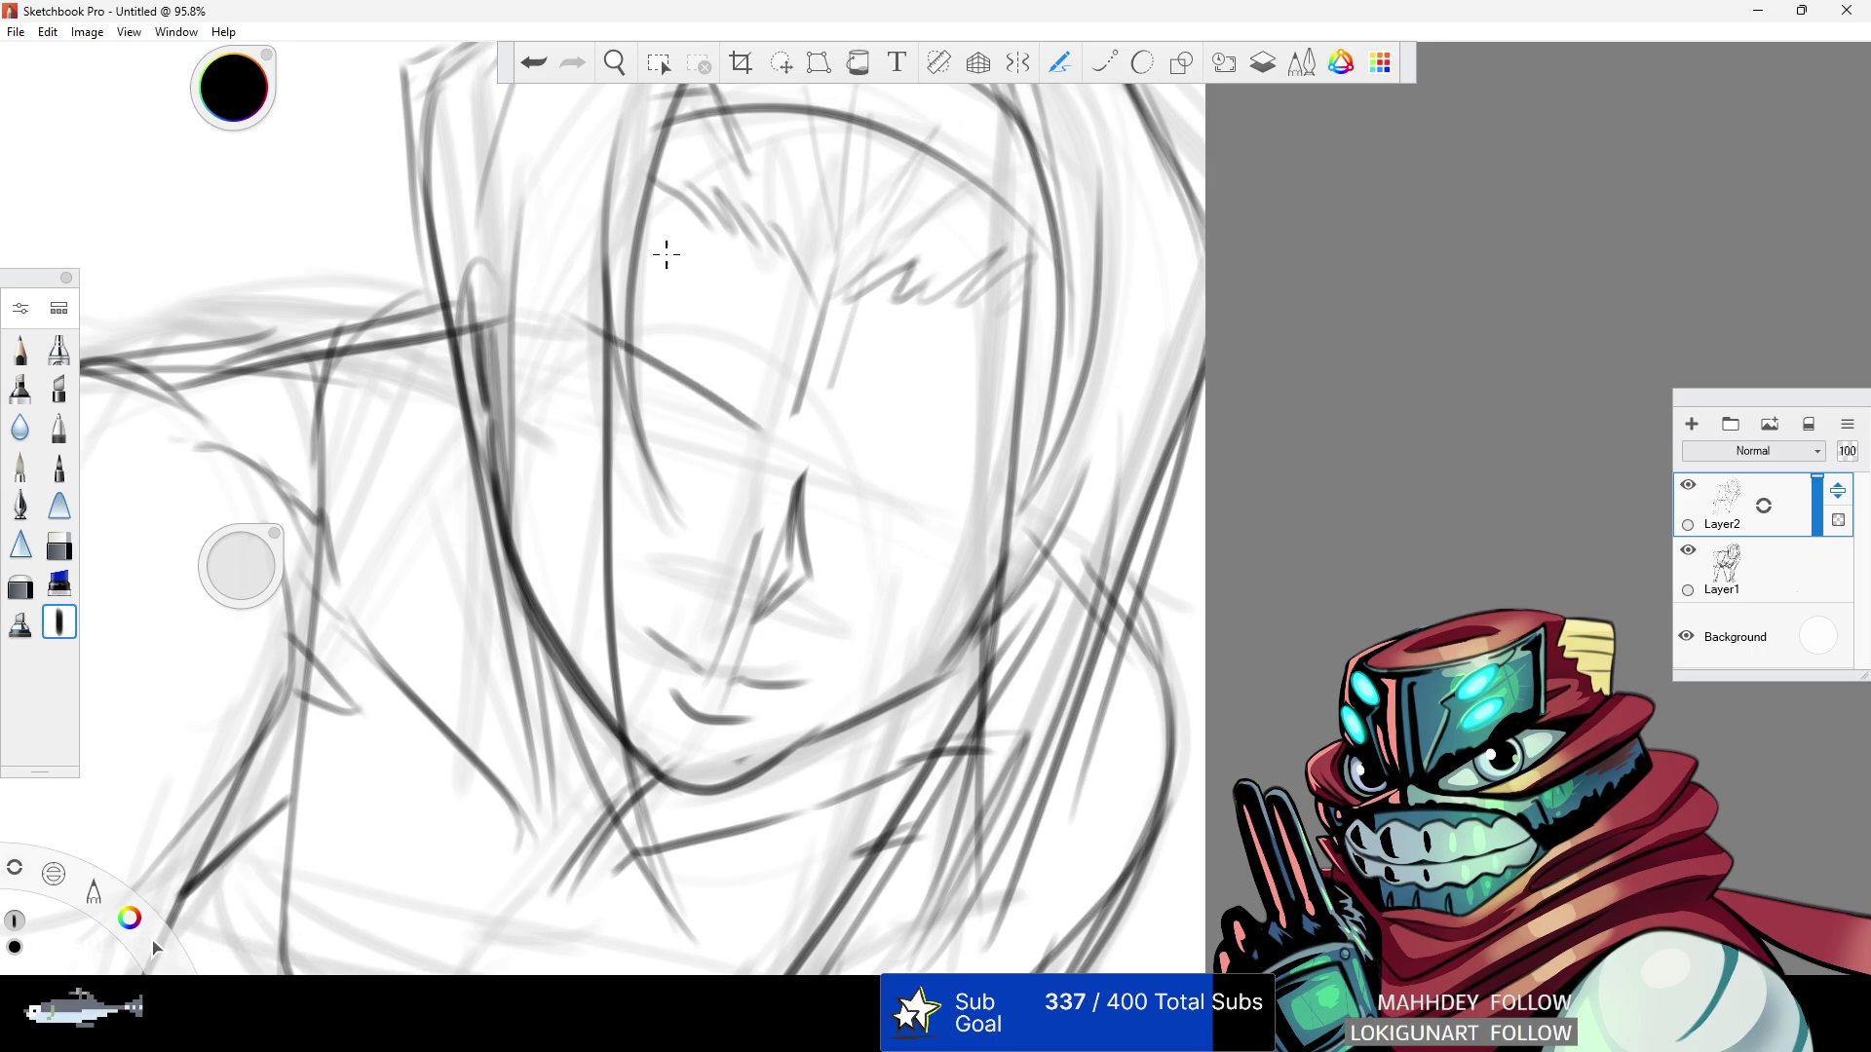
left_click(533, 63)
mouse_move(742, 450)
left_mouse_down()
mouse_move(602, 382)
mouse_move(698, 414)
mouse_move(561, 379)
left_mouse_up()
left_click_drag(705, 415, 715, 476)
left_click_drag(629, 391, 547, 367)
mouse_move(558, 371)
left_mouse_down()
mouse_move(609, 451)
mouse_move(687, 488)
left_mouse_up()
left_click_drag(719, 417, 563, 374)
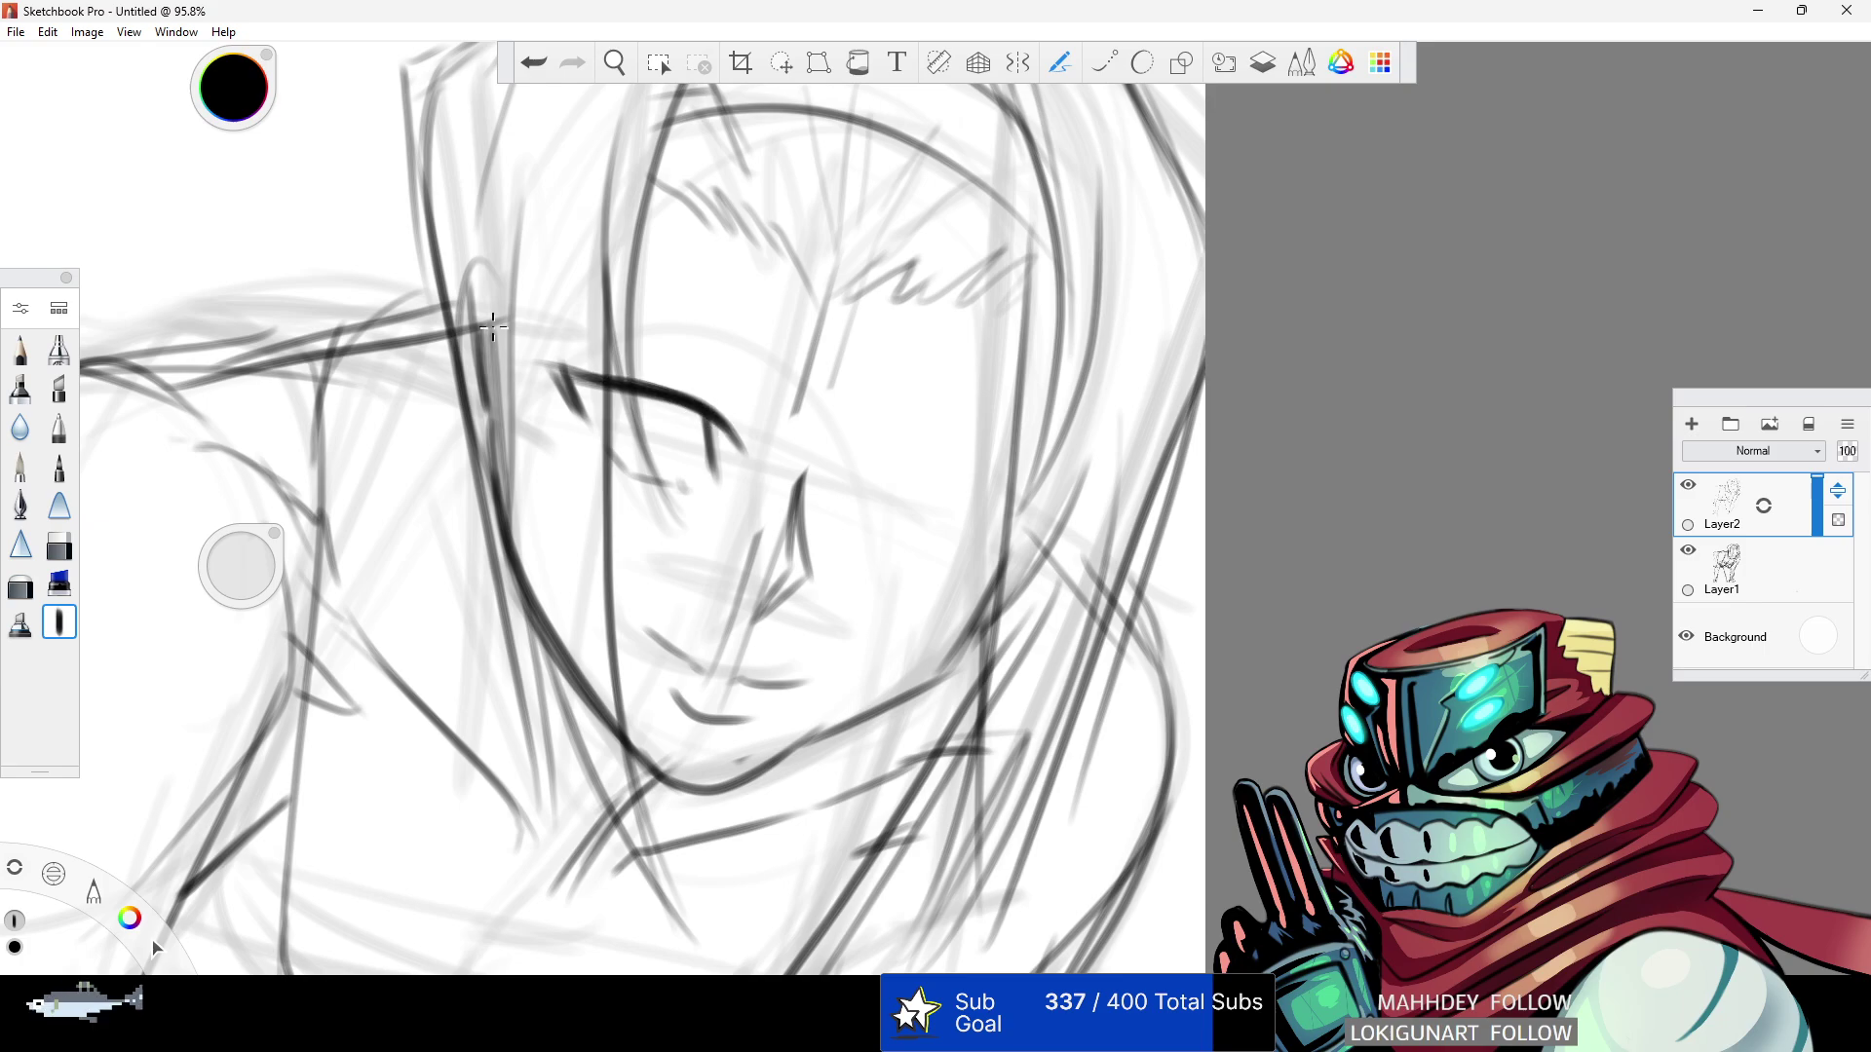
- Add the eyelid crease above the near eye and draw a slanted eyebrow over it
left_click_drag(733, 403, 665, 368)
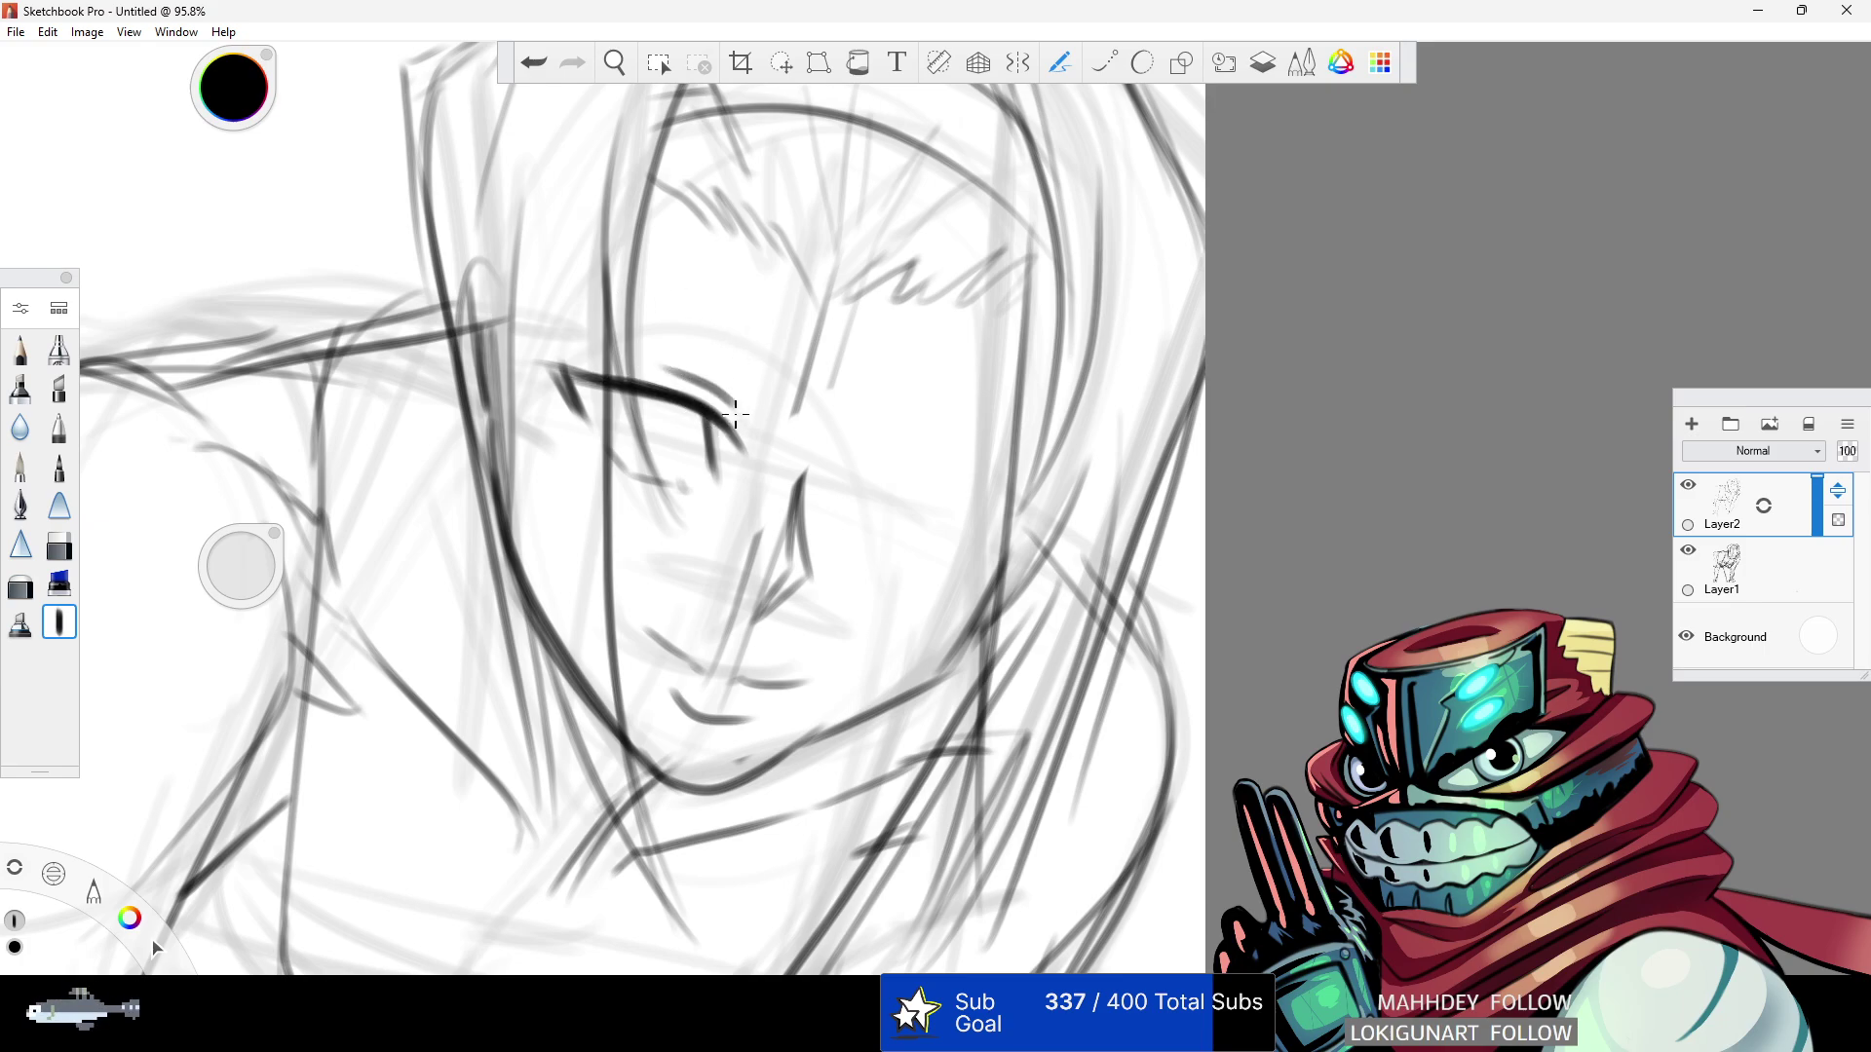
left_click_drag(741, 421, 635, 370)
left_click_drag(750, 409, 548, 293)
mouse_move(710, 379)
left_mouse_down()
mouse_move(488, 284)
mouse_move(692, 368)
left_mouse_up()
- Draw the far eye's lids and a straight eyebrow above it, and thicken the near eyebrow
mouse_move(856, 477)
left_mouse_down()
mouse_move(919, 468)
mouse_move(903, 468)
left_mouse_up()
mouse_move(1024, 485)
left_mouse_down()
mouse_move(877, 484)
mouse_move(948, 556)
mouse_move(996, 544)
left_mouse_up()
left_click(536, 64)
left_click(536, 65)
mouse_move(882, 535)
left_mouse_down()
mouse_move(929, 562)
mouse_move(982, 542)
left_mouse_up()
mouse_move(889, 446)
left_mouse_down()
mouse_move(968, 465)
mouse_move(874, 459)
mouse_move(932, 467)
mouse_move(893, 425)
mouse_move(866, 442)
mouse_move(983, 419)
mouse_move(879, 426)
mouse_move(1060, 452)
mouse_move(882, 435)
mouse_move(1102, 435)
left_mouse_up()
left_click_drag(753, 401, 568, 295)
- Erase the sketched nose and redraw it with a cleaner bridge line and an angled tip
left_click(59, 545)
left_click_drag(273, 555, 255, 706)
left_click_drag(817, 481, 719, 658)
left_click(59, 622)
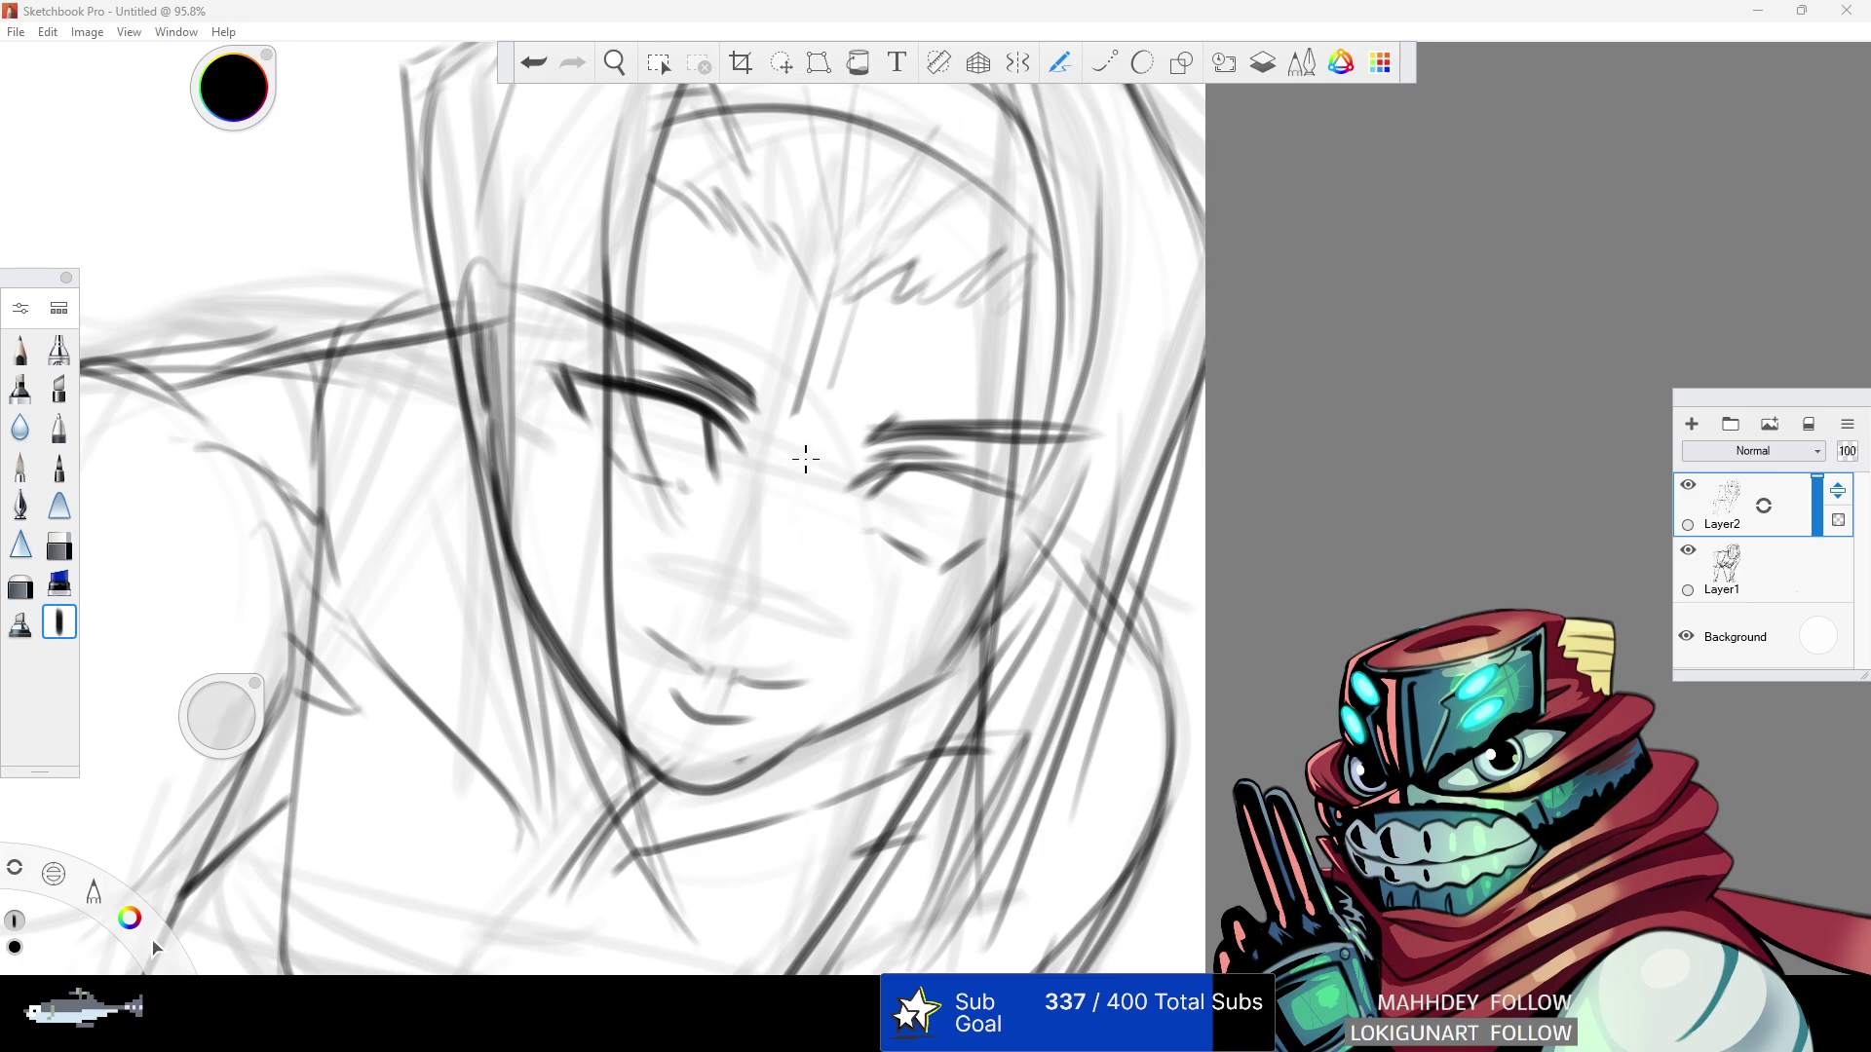
mouse_move(838, 444)
left_mouse_down()
mouse_move(793, 494)
mouse_move(802, 595)
mouse_move(739, 628)
left_mouse_up()
left_click_drag(804, 575, 731, 648)
left_click_drag(817, 458, 723, 663)
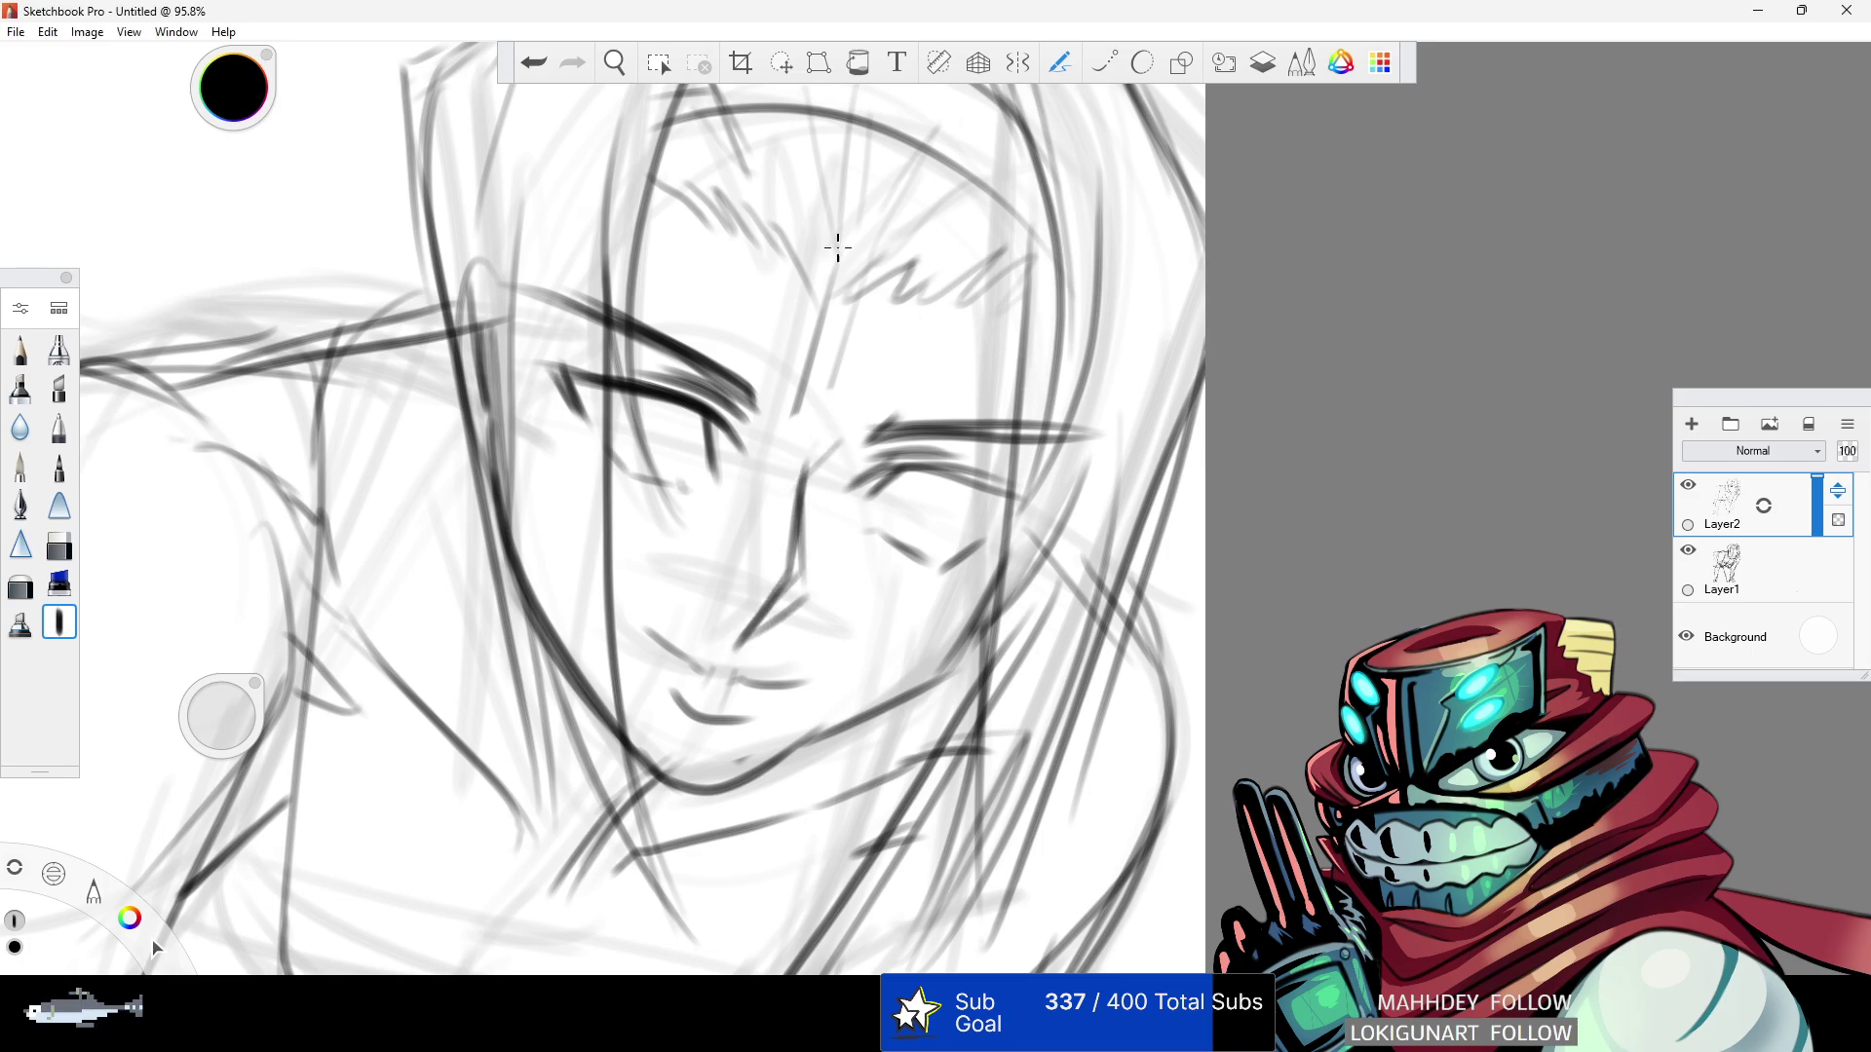
- Draw rounded irises in both eyes beneath the upper lash lines
key("space")
left_click_drag(760, 331, 952, 201)
left_click_drag(979, 336, 1078, 394)
left_click_drag(874, 390, 1094, 376)
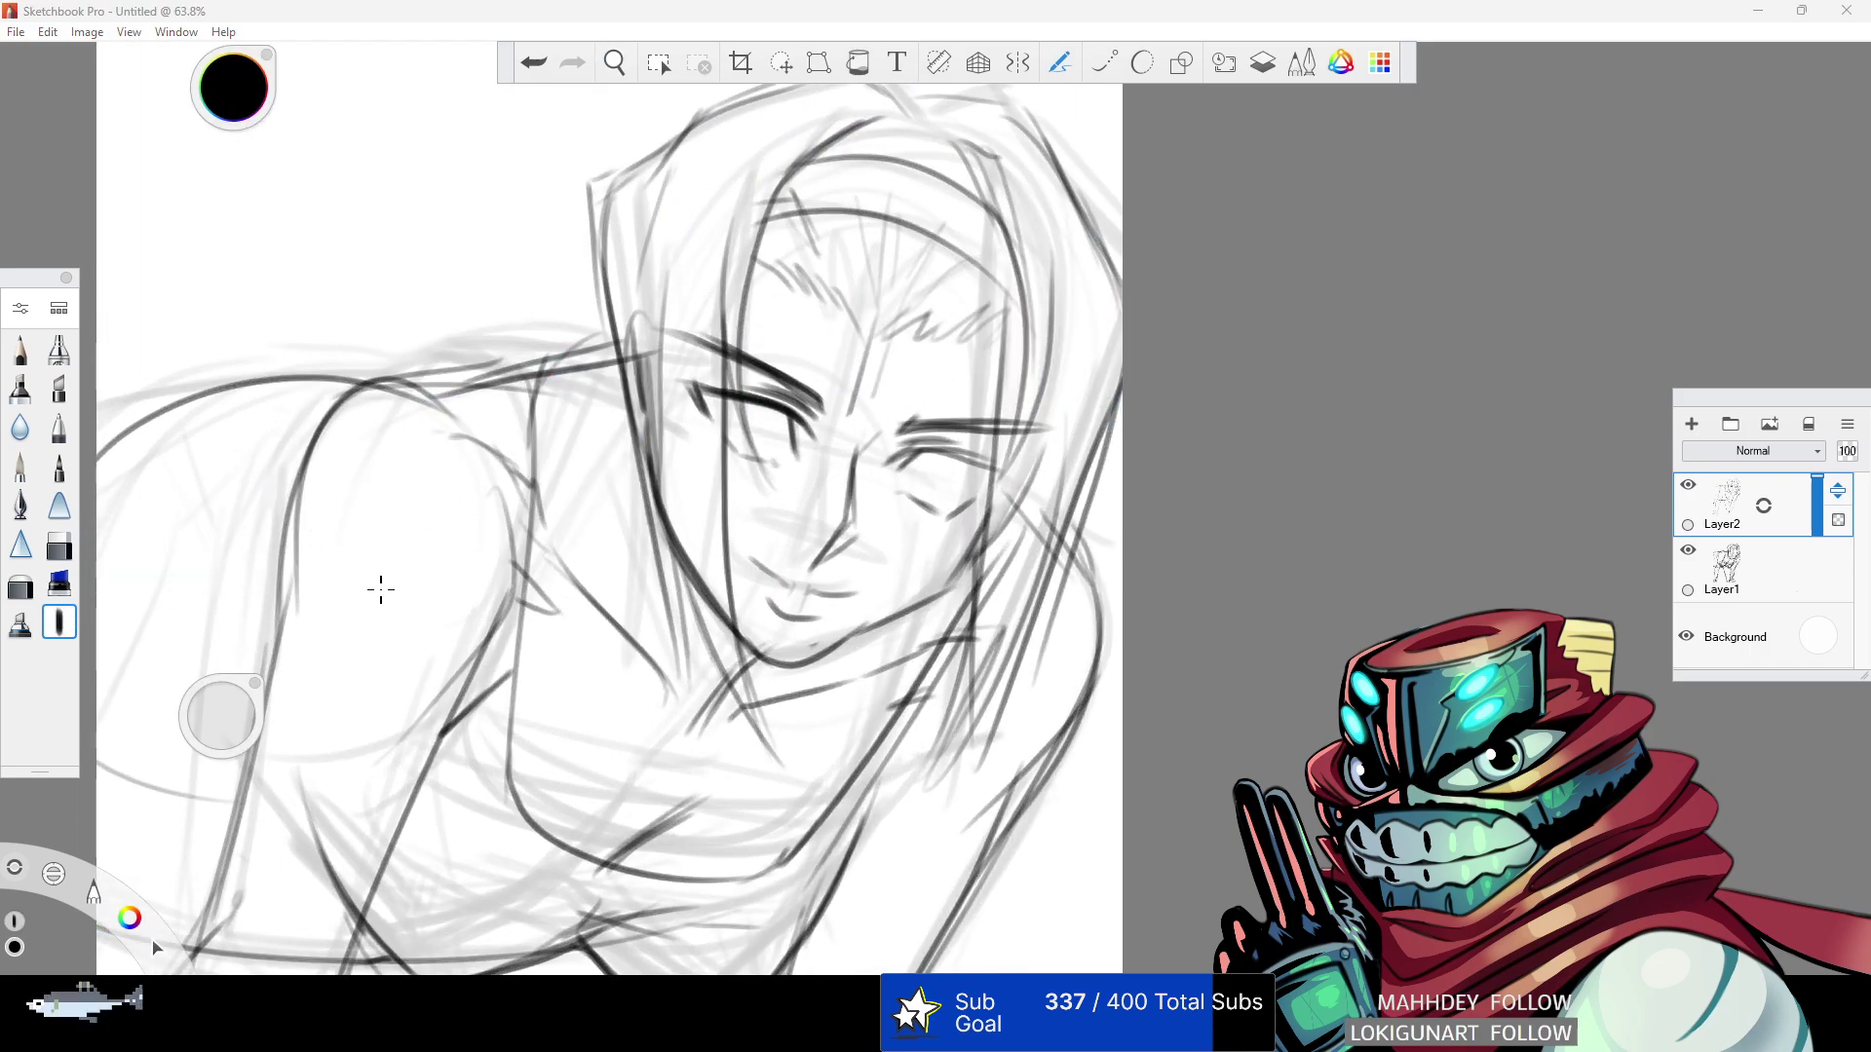
mouse_move(889, 456)
left_mouse_down()
mouse_move(1013, 465)
mouse_move(916, 492)
mouse_move(957, 470)
left_mouse_up()
left_click(539, 61)
left_click_drag(765, 417, 779, 443)
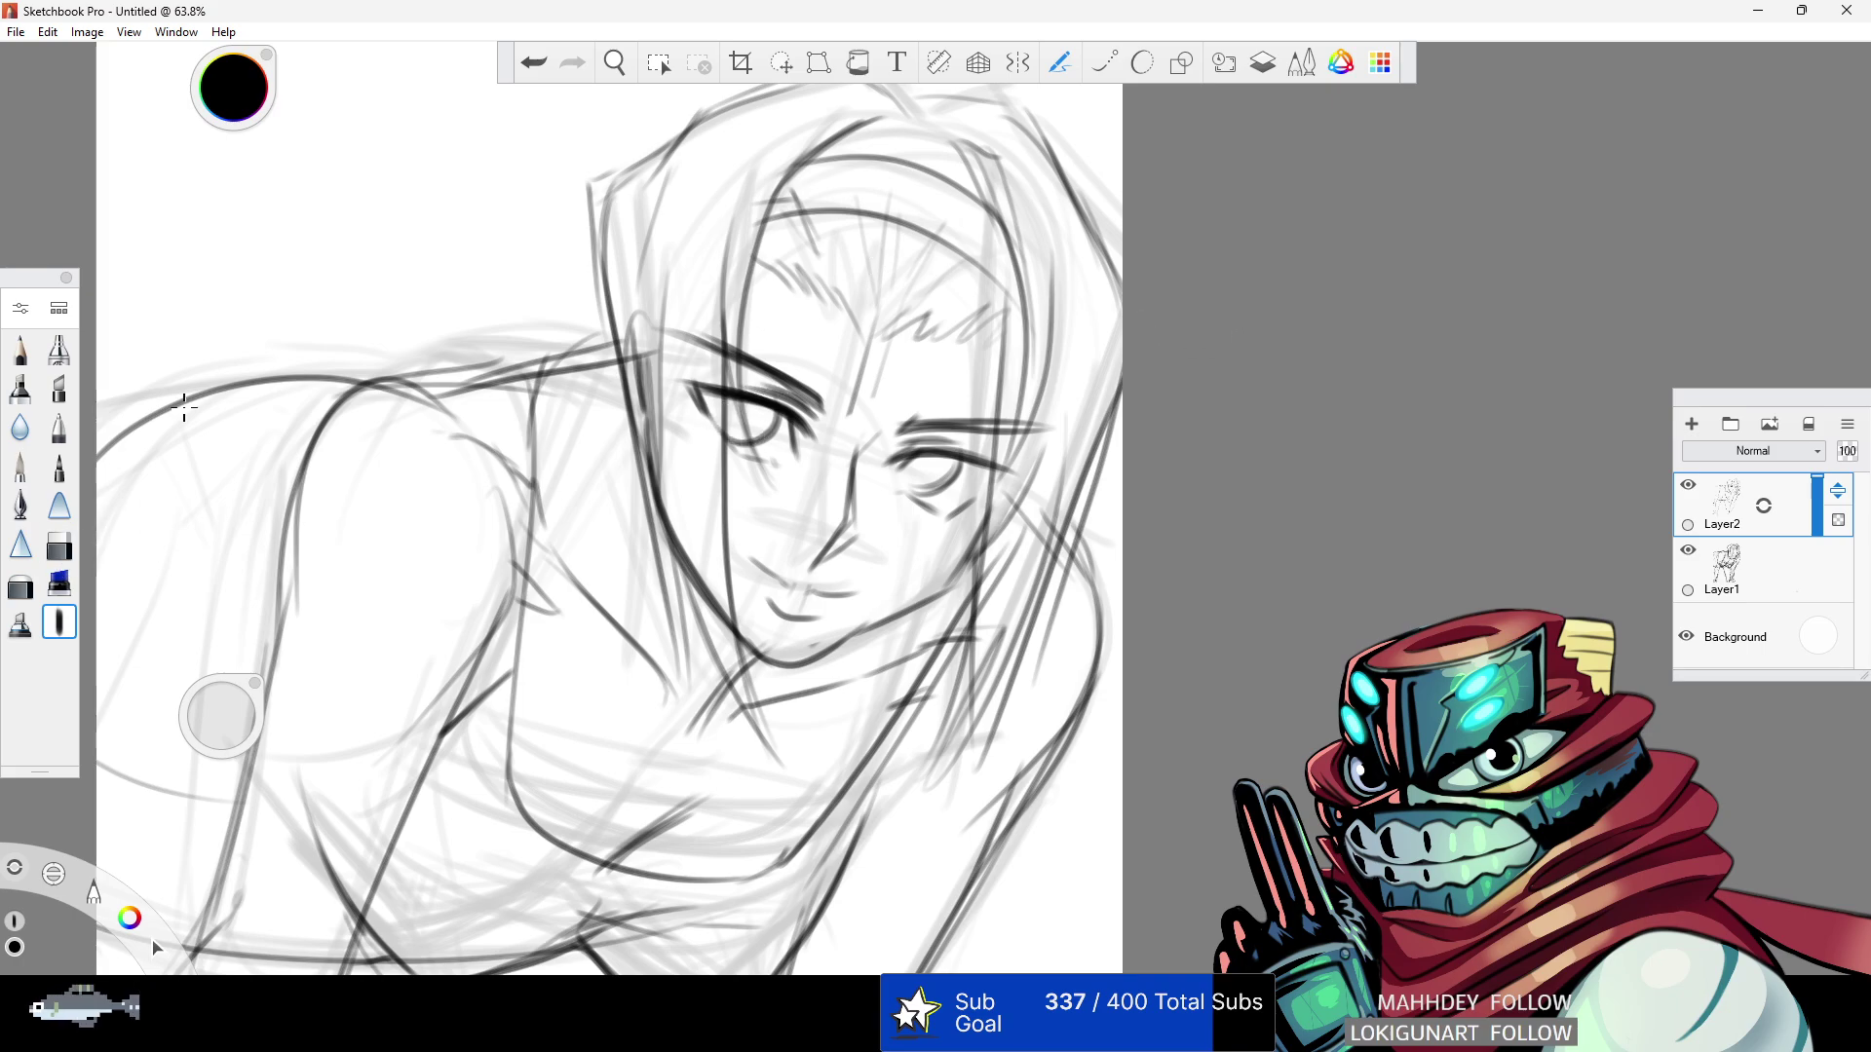
- Lasso-select the sketched nose and scale it down slightly toward its tip
left_click(781, 62)
left_click(997, 105)
mouse_move(823, 480)
left_mouse_down()
mouse_move(891, 443)
mouse_move(846, 563)
mouse_move(824, 473)
left_mouse_up()
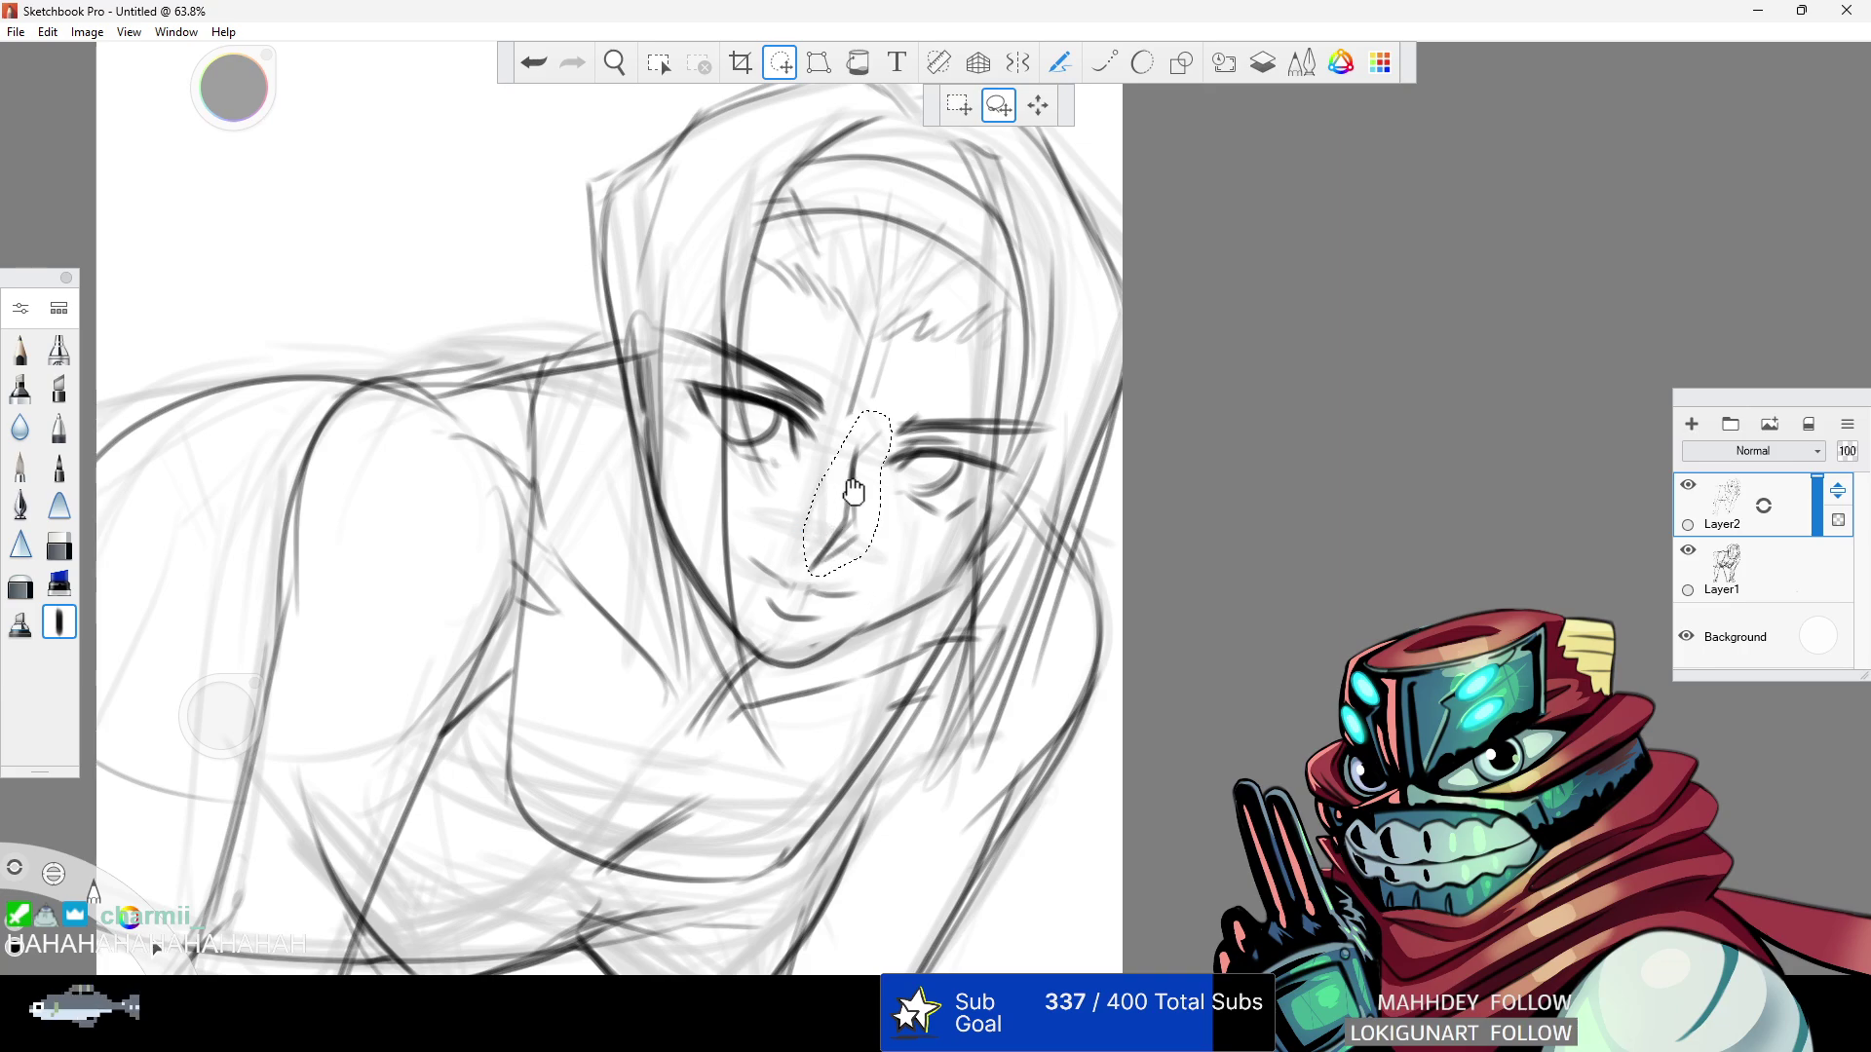
mouse_move(920, 543)
left_mouse_down()
mouse_move(886, 539)
mouse_move(973, 587)
left_mouse_up()
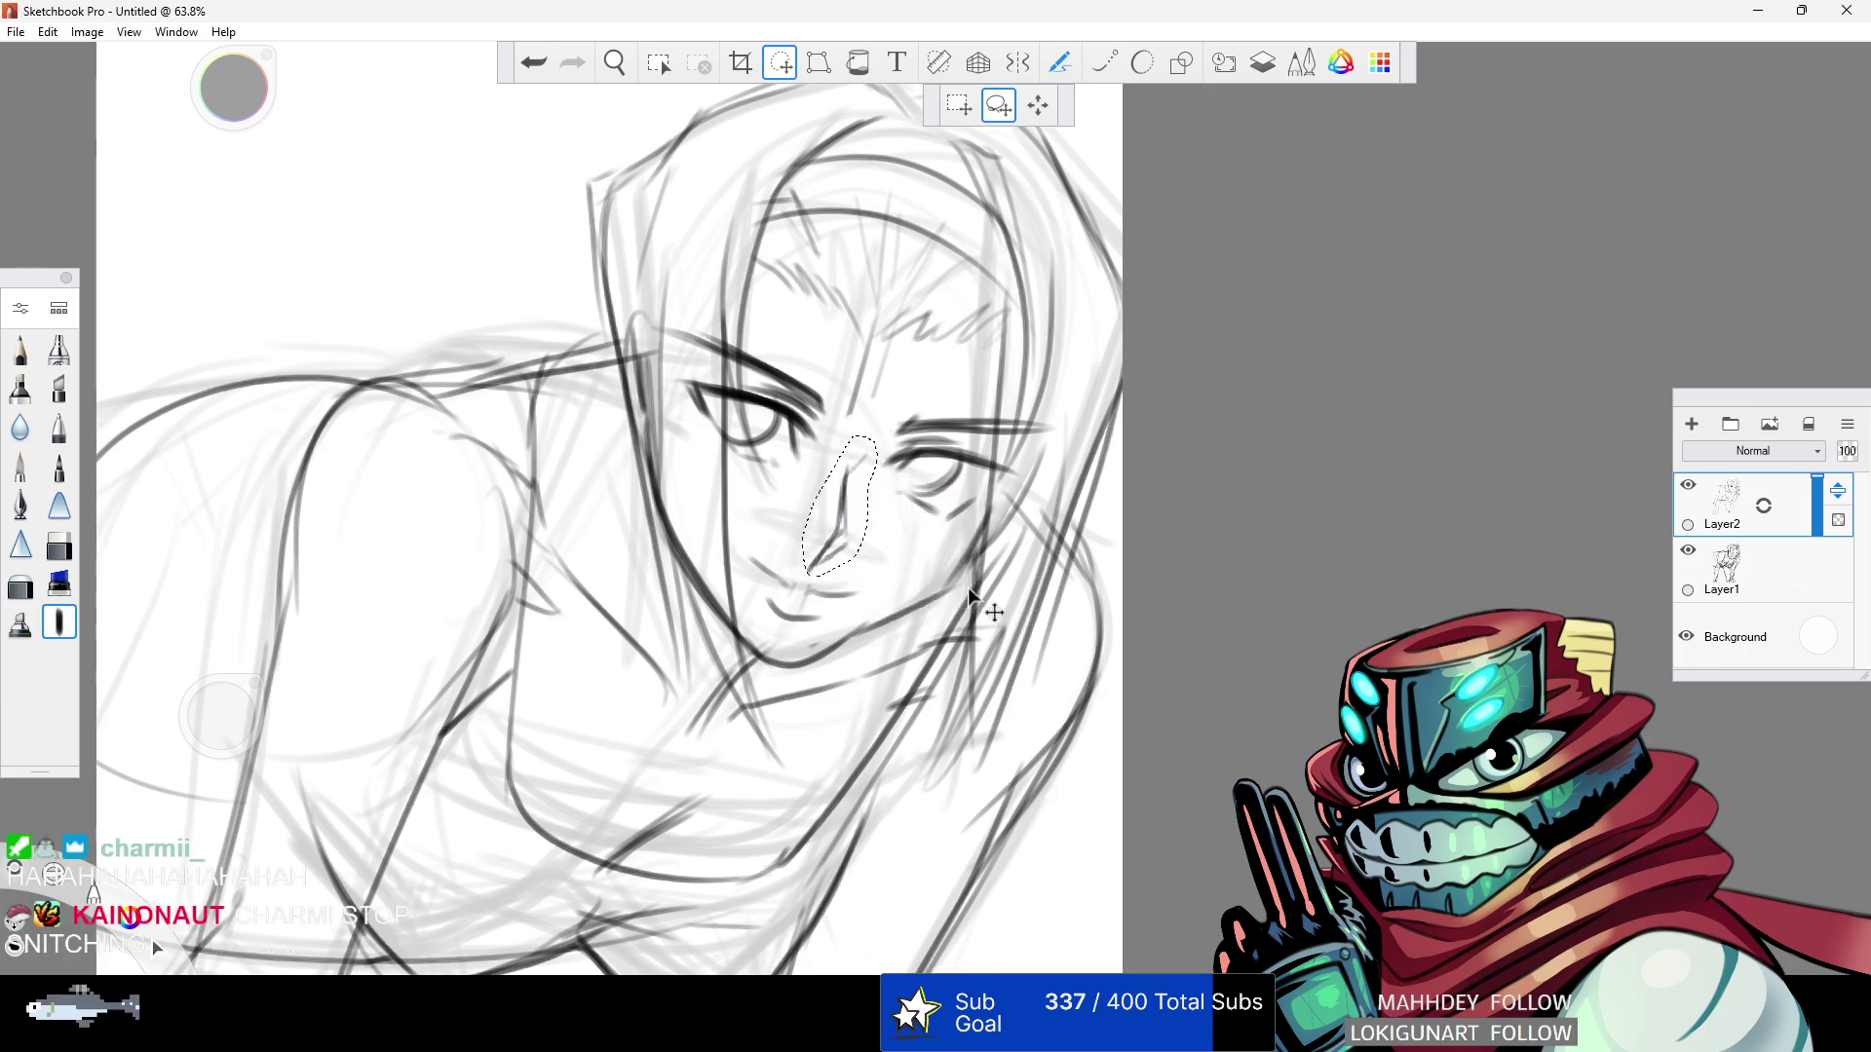
left_click(781, 63)
- Darken the upper lash lines and the outer corners of both eyes
mouse_move(729, 394)
left_mouse_down()
mouse_move(696, 388)
mouse_move(713, 417)
left_mouse_up()
mouse_move(1003, 458)
left_mouse_down()
mouse_move(986, 502)
mouse_move(969, 497)
left_mouse_up()
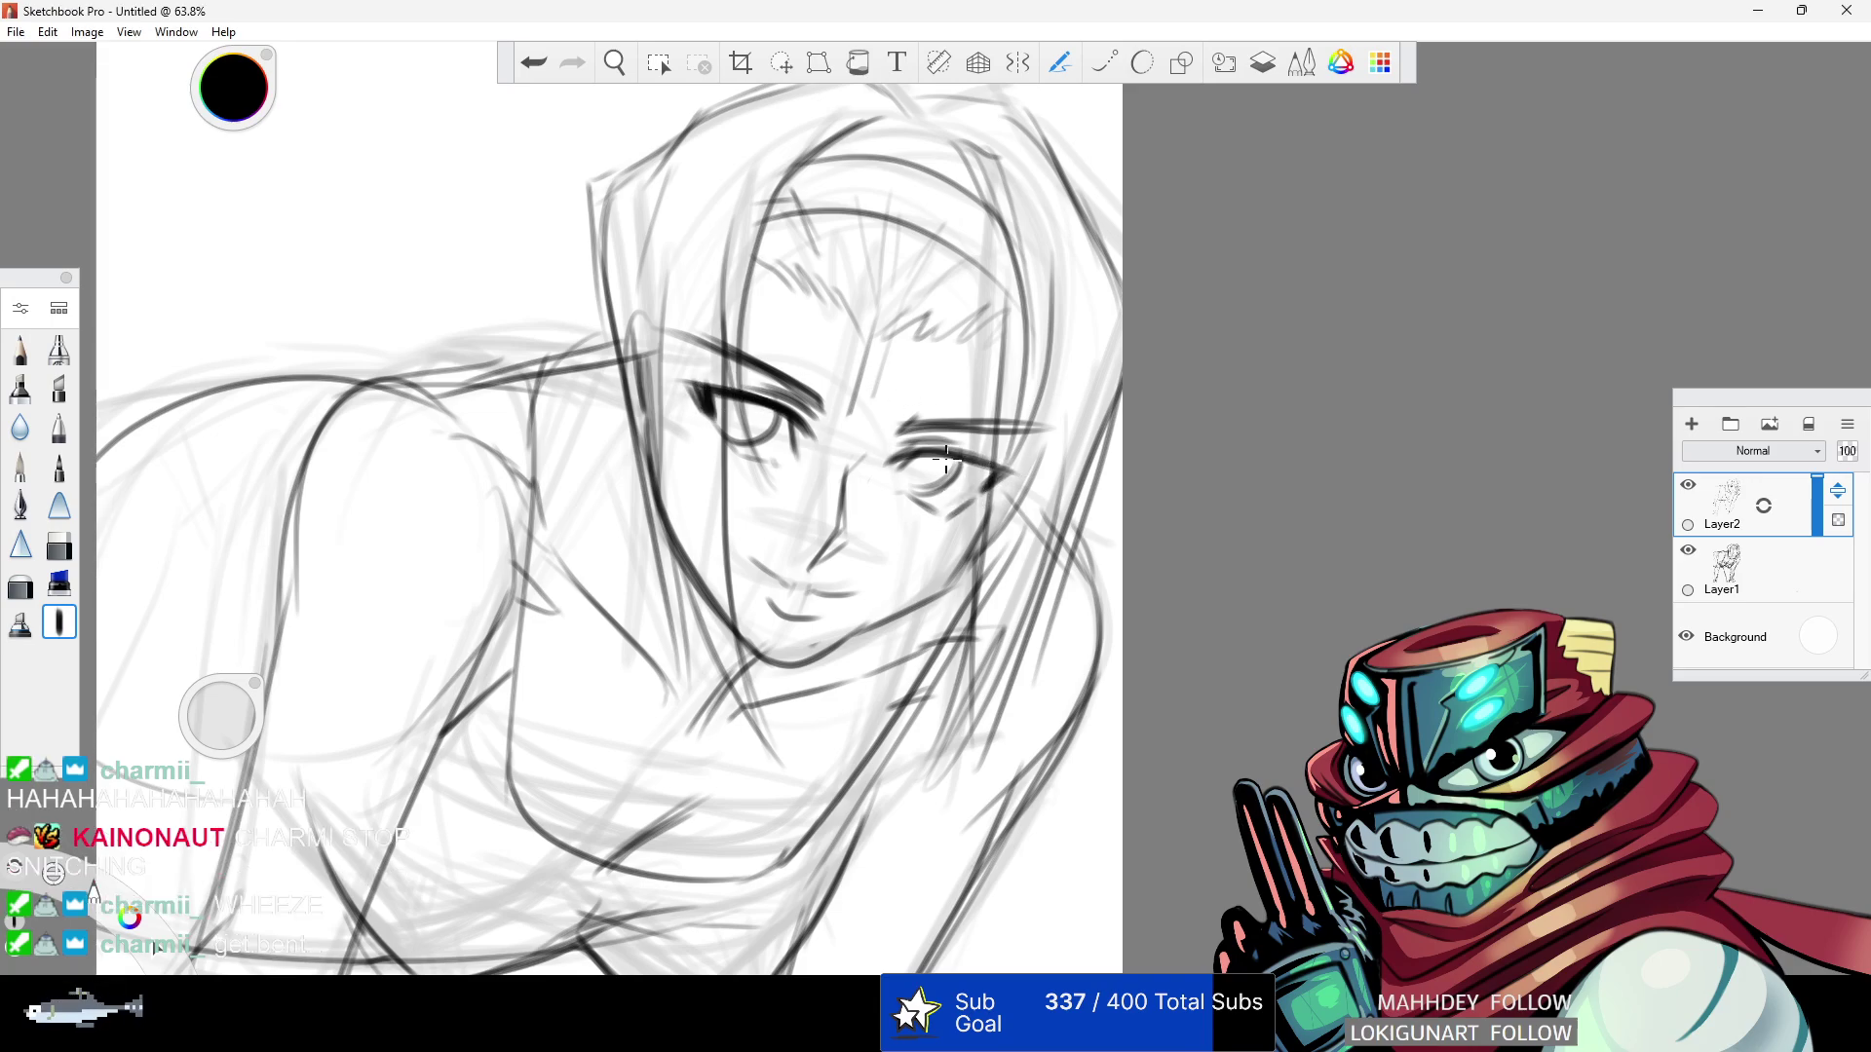
left_click_drag(773, 408, 719, 421)
- Strengthen the hair's outer contour along both sides of the head with darker long strokes
left_click(614, 62)
left_click_drag(889, 329, 731, 363)
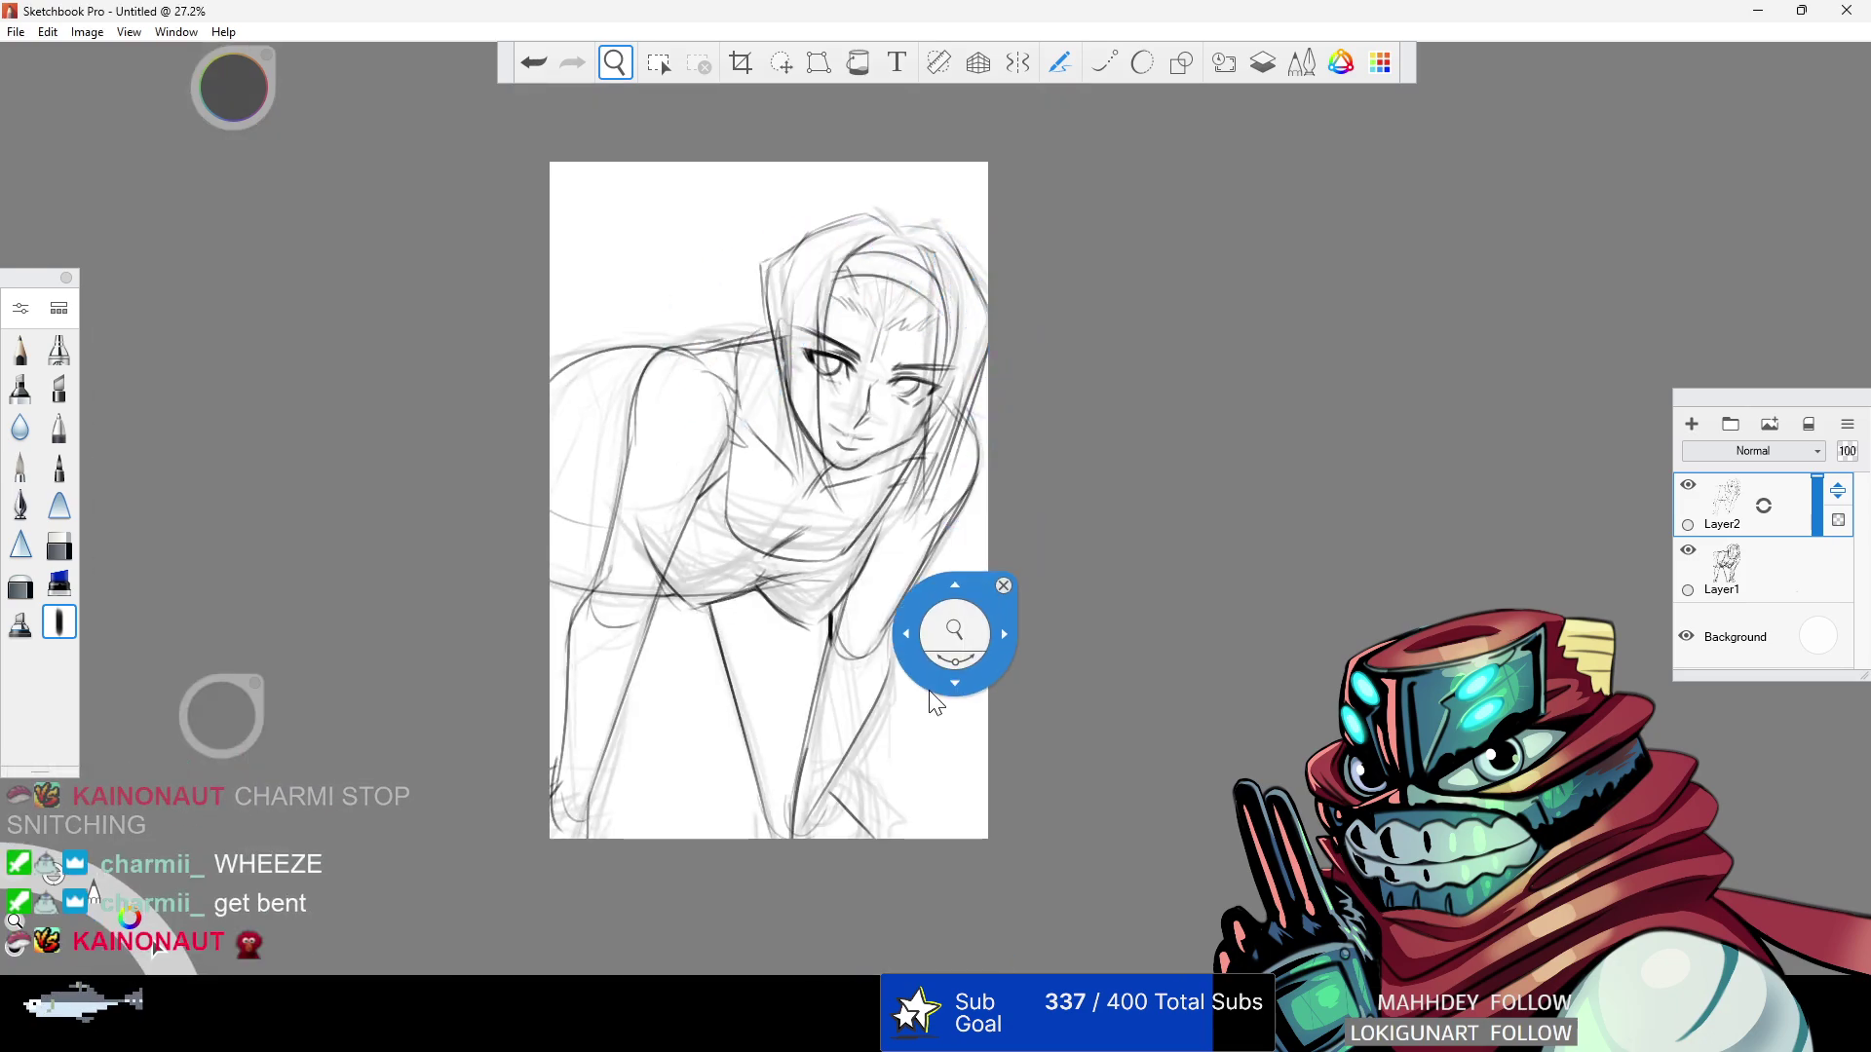
key("space")
left_click_drag(862, 130, 984, 185)
left_click(58, 621)
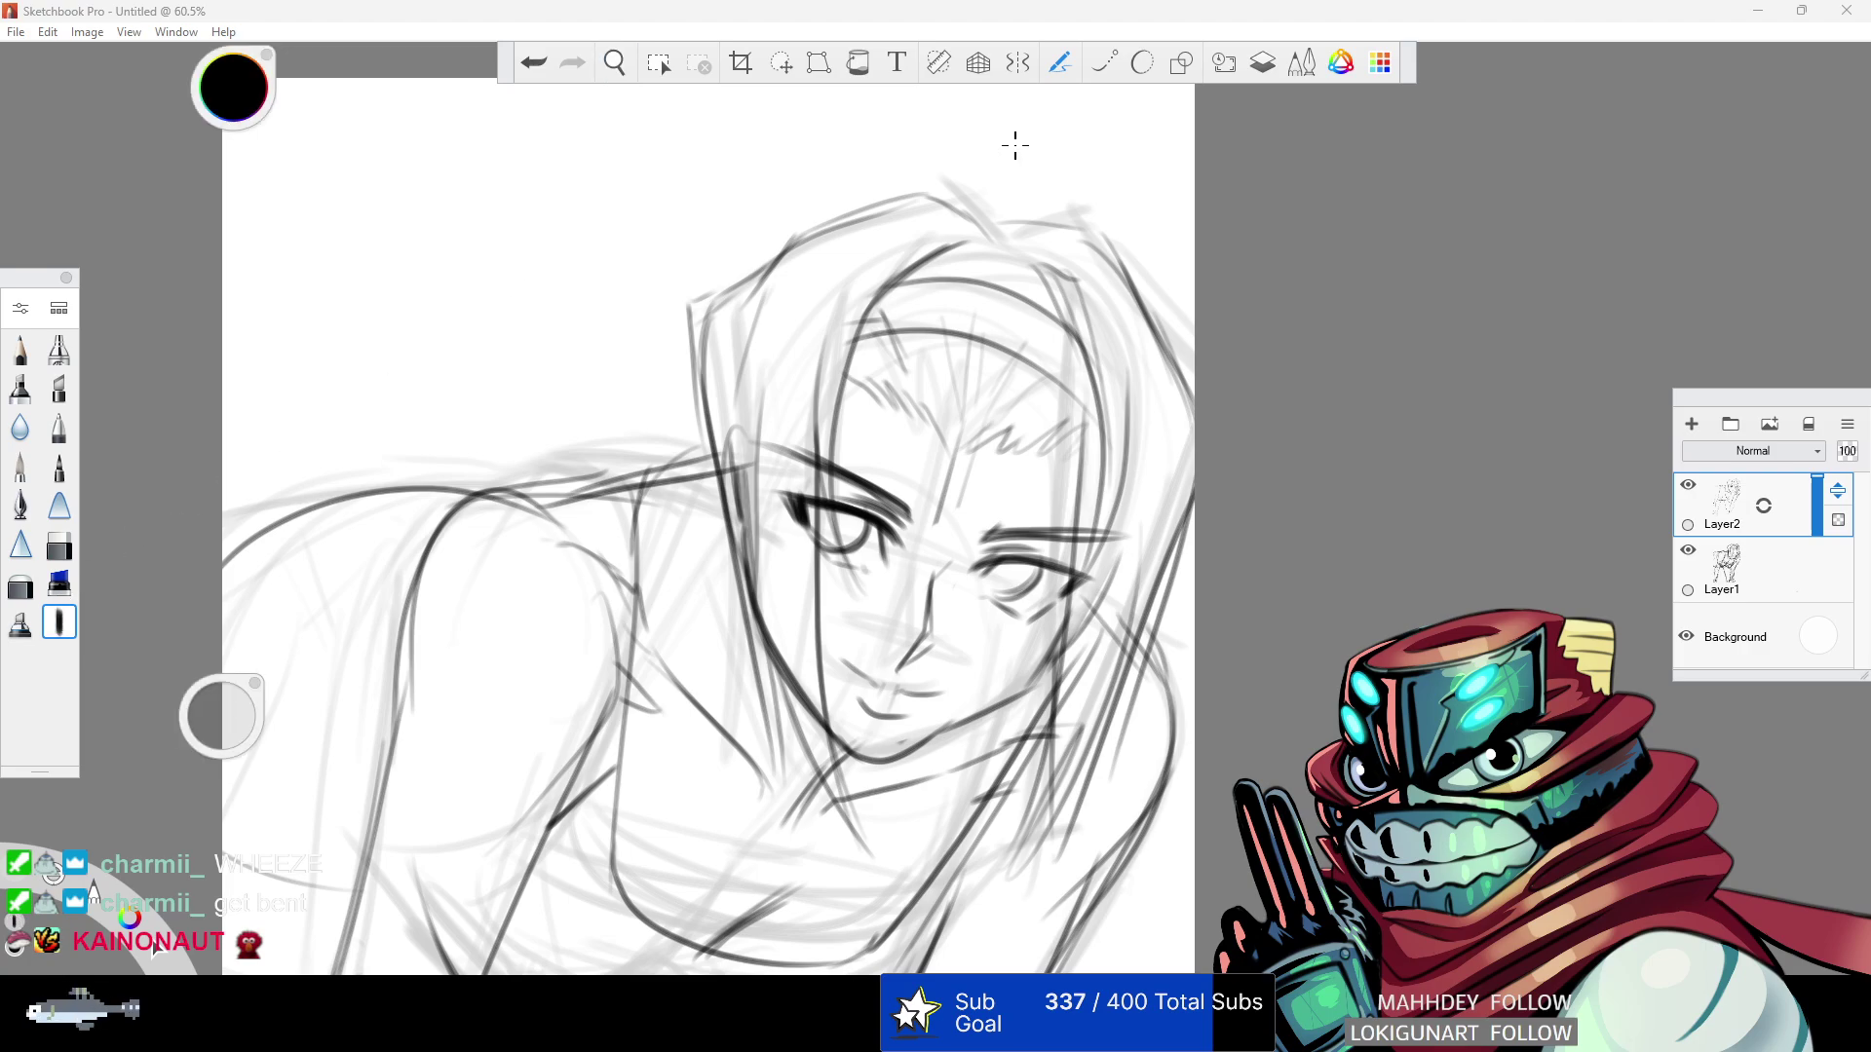
left_click_drag(680, 313, 856, 227)
left_click_drag(755, 270, 857, 225)
left_click_drag(694, 310, 727, 630)
left_click_drag(717, 542, 797, 742)
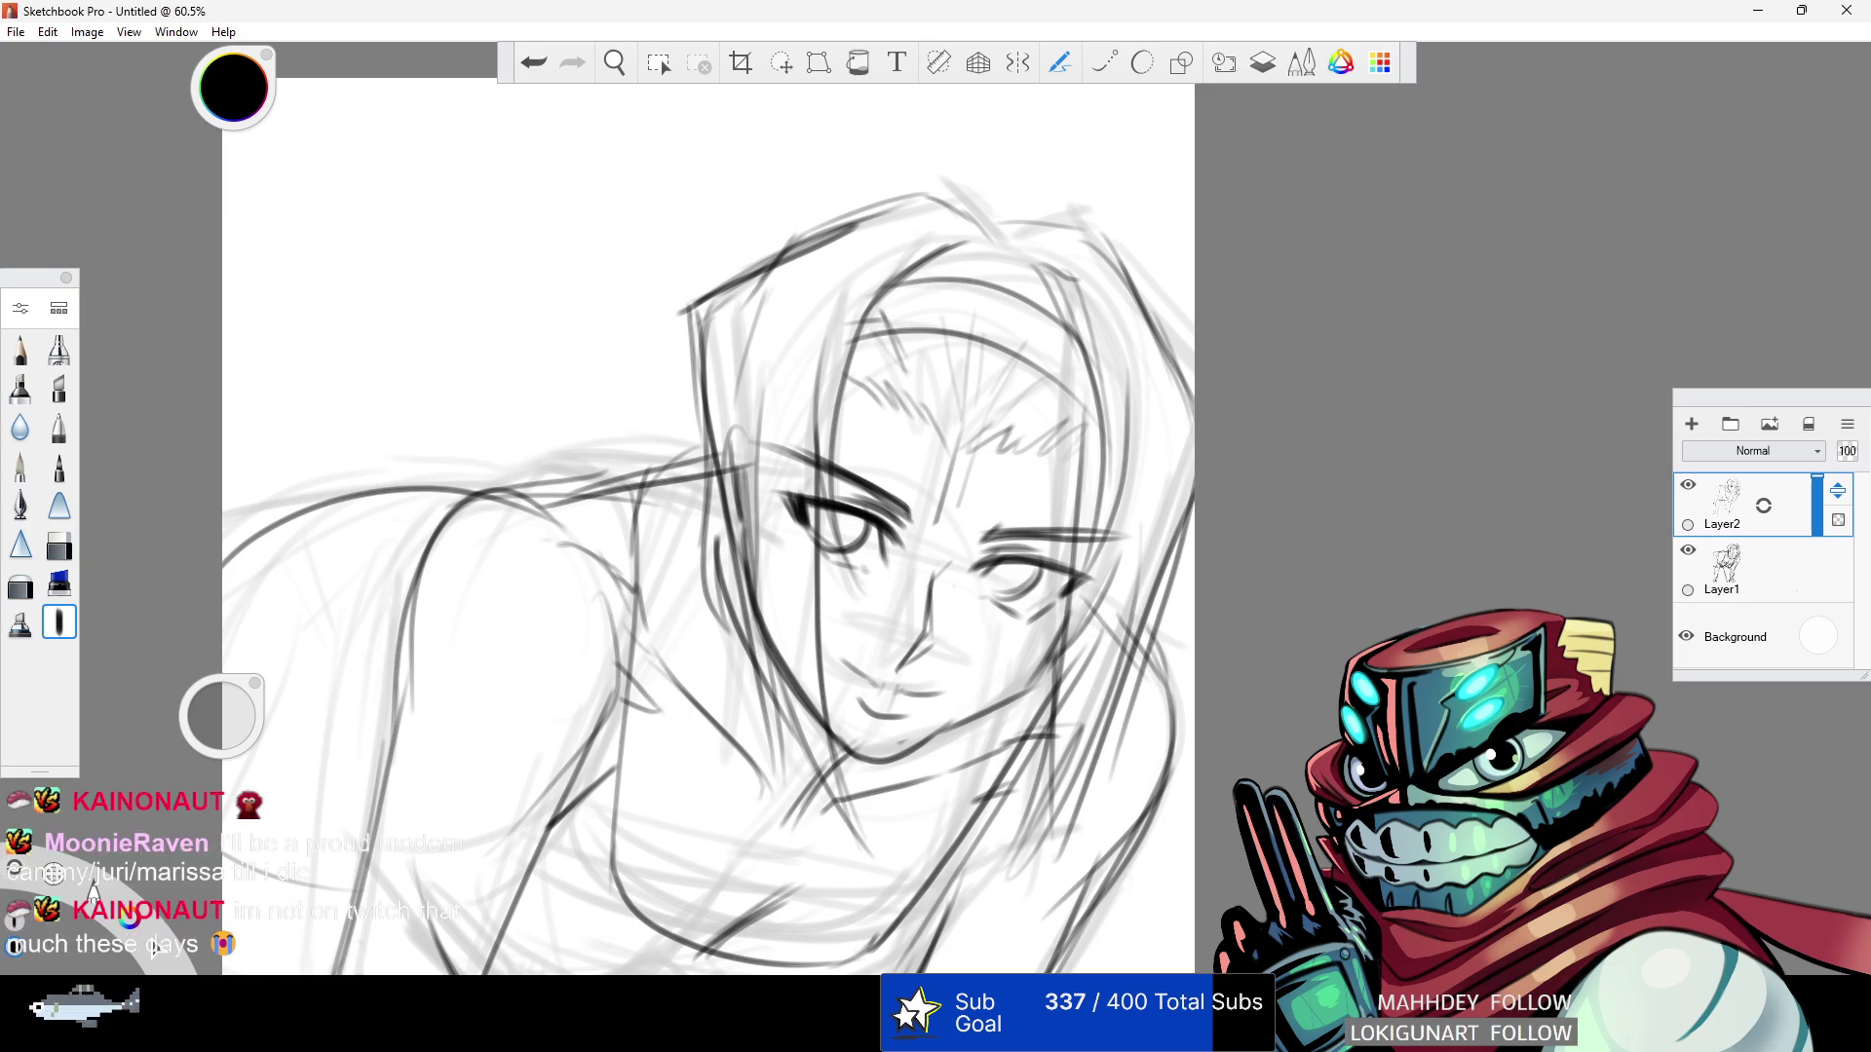
mouse_move(1166, 478)
left_mouse_down()
mouse_move(1155, 785)
mouse_move(1099, 857)
left_mouse_up()
left_click_drag(1144, 574, 1130, 658)
- Darken the angled contour of the far leg below the elbow, down toward the lower canvas edge
left_click(615, 62)
left_click_drag(879, 351, 770, 390)
left_click_drag(957, 507, 949, 476)
left_click_drag(969, 398, 1014, 410)
left_click_drag(979, 566, 989, 313)
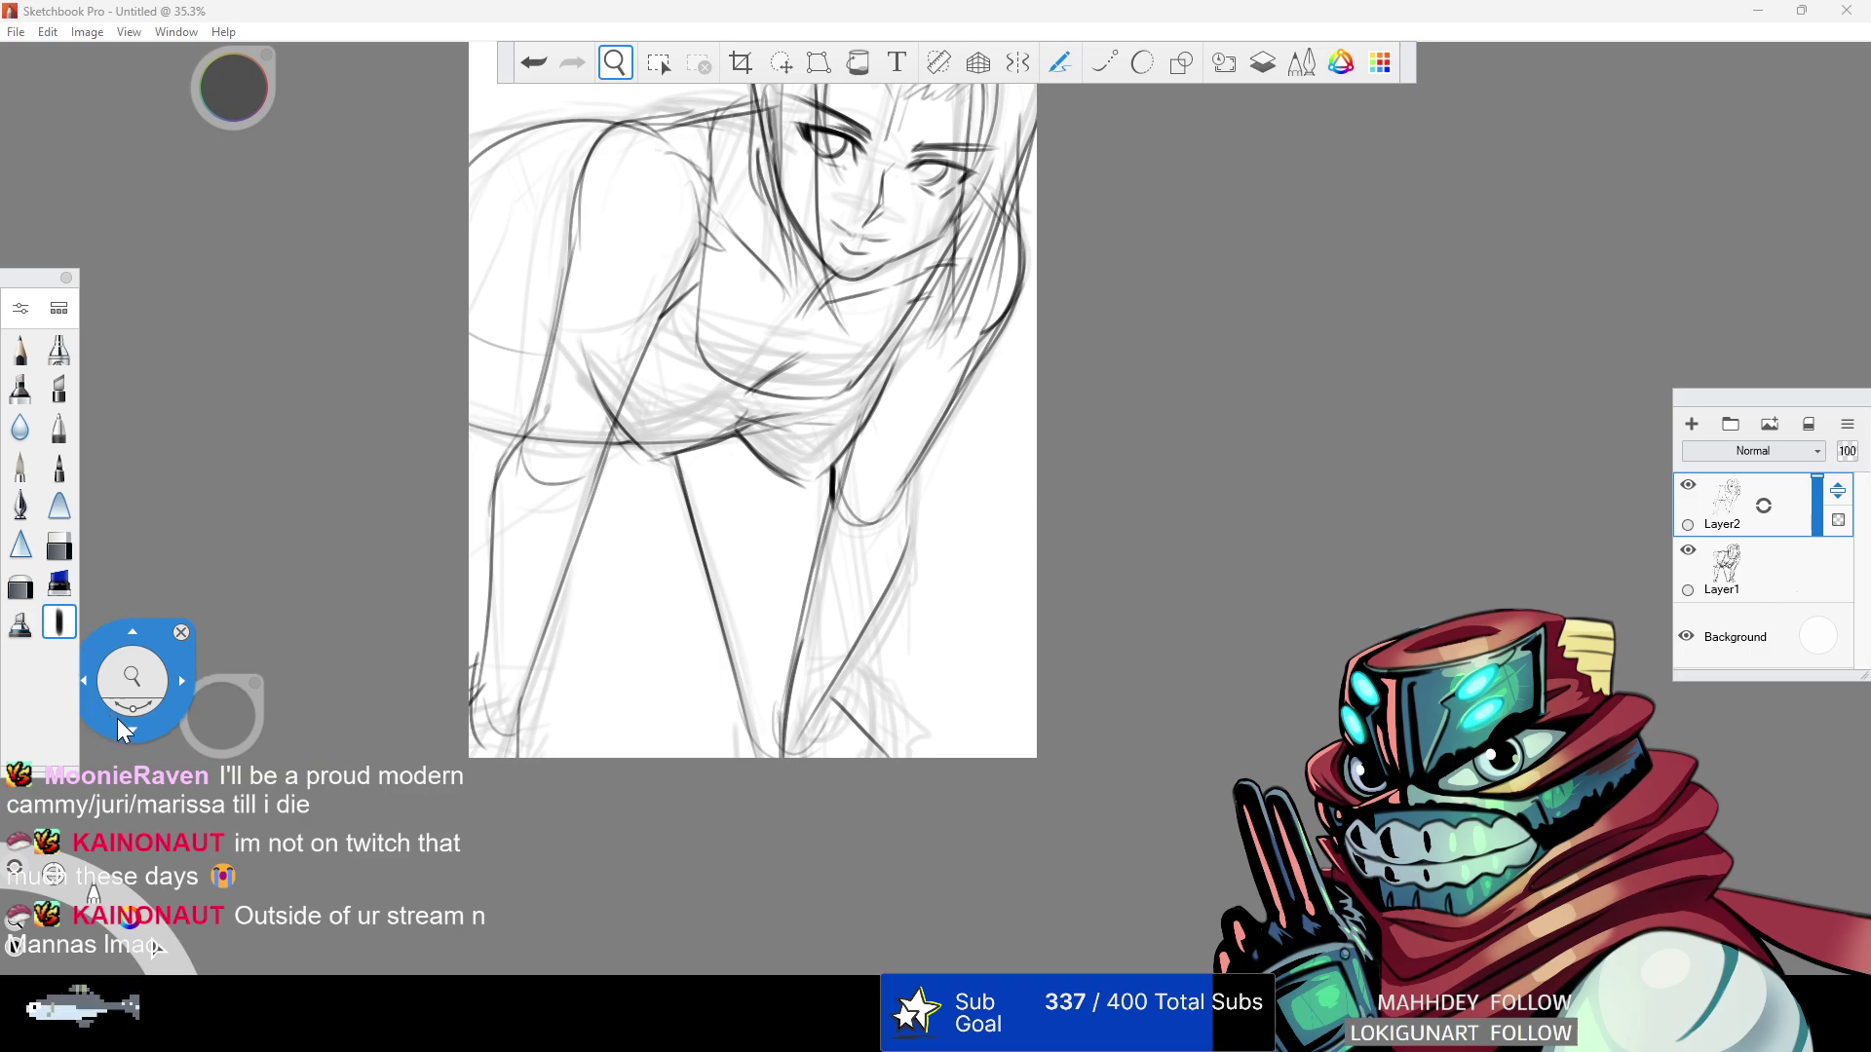
left_click_drag(121, 717, 266, 570)
left_click(59, 626)
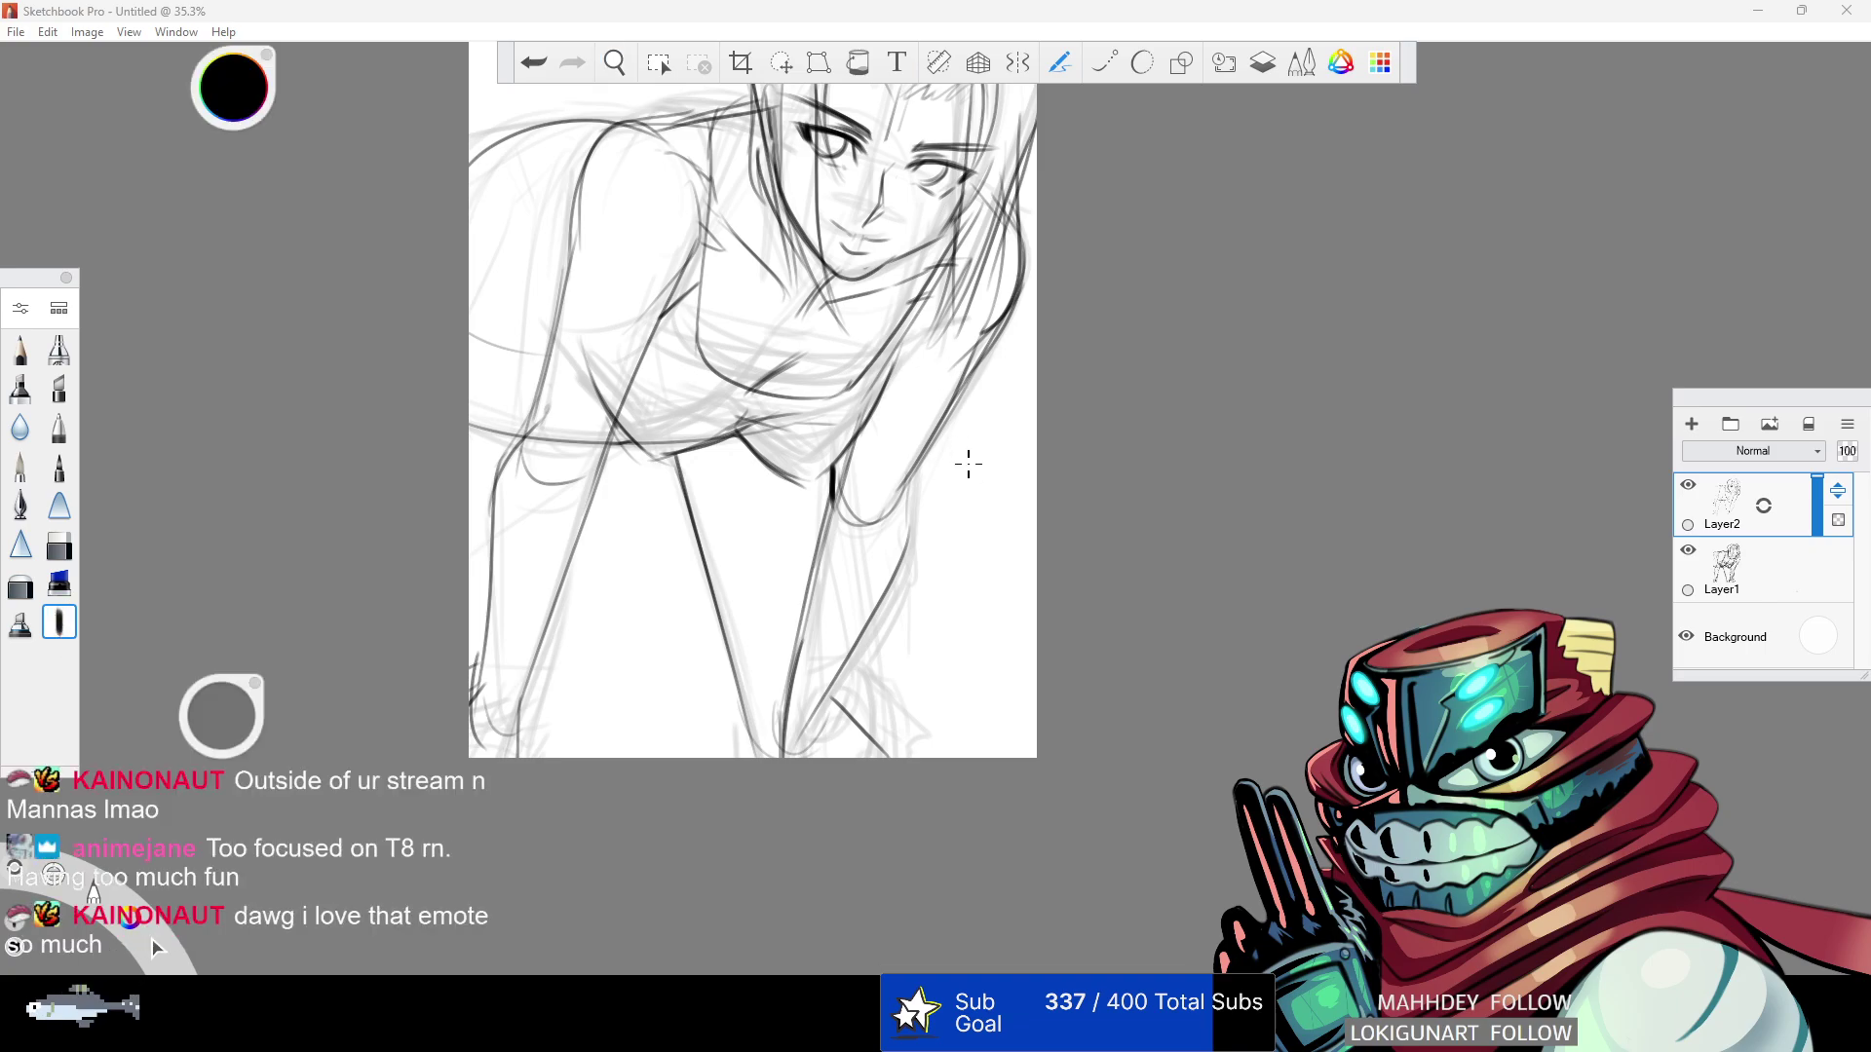
mouse_move(911, 478)
left_mouse_down()
mouse_move(913, 519)
mouse_move(784, 765)
left_mouse_up()
left_click_drag(831, 504, 837, 760)
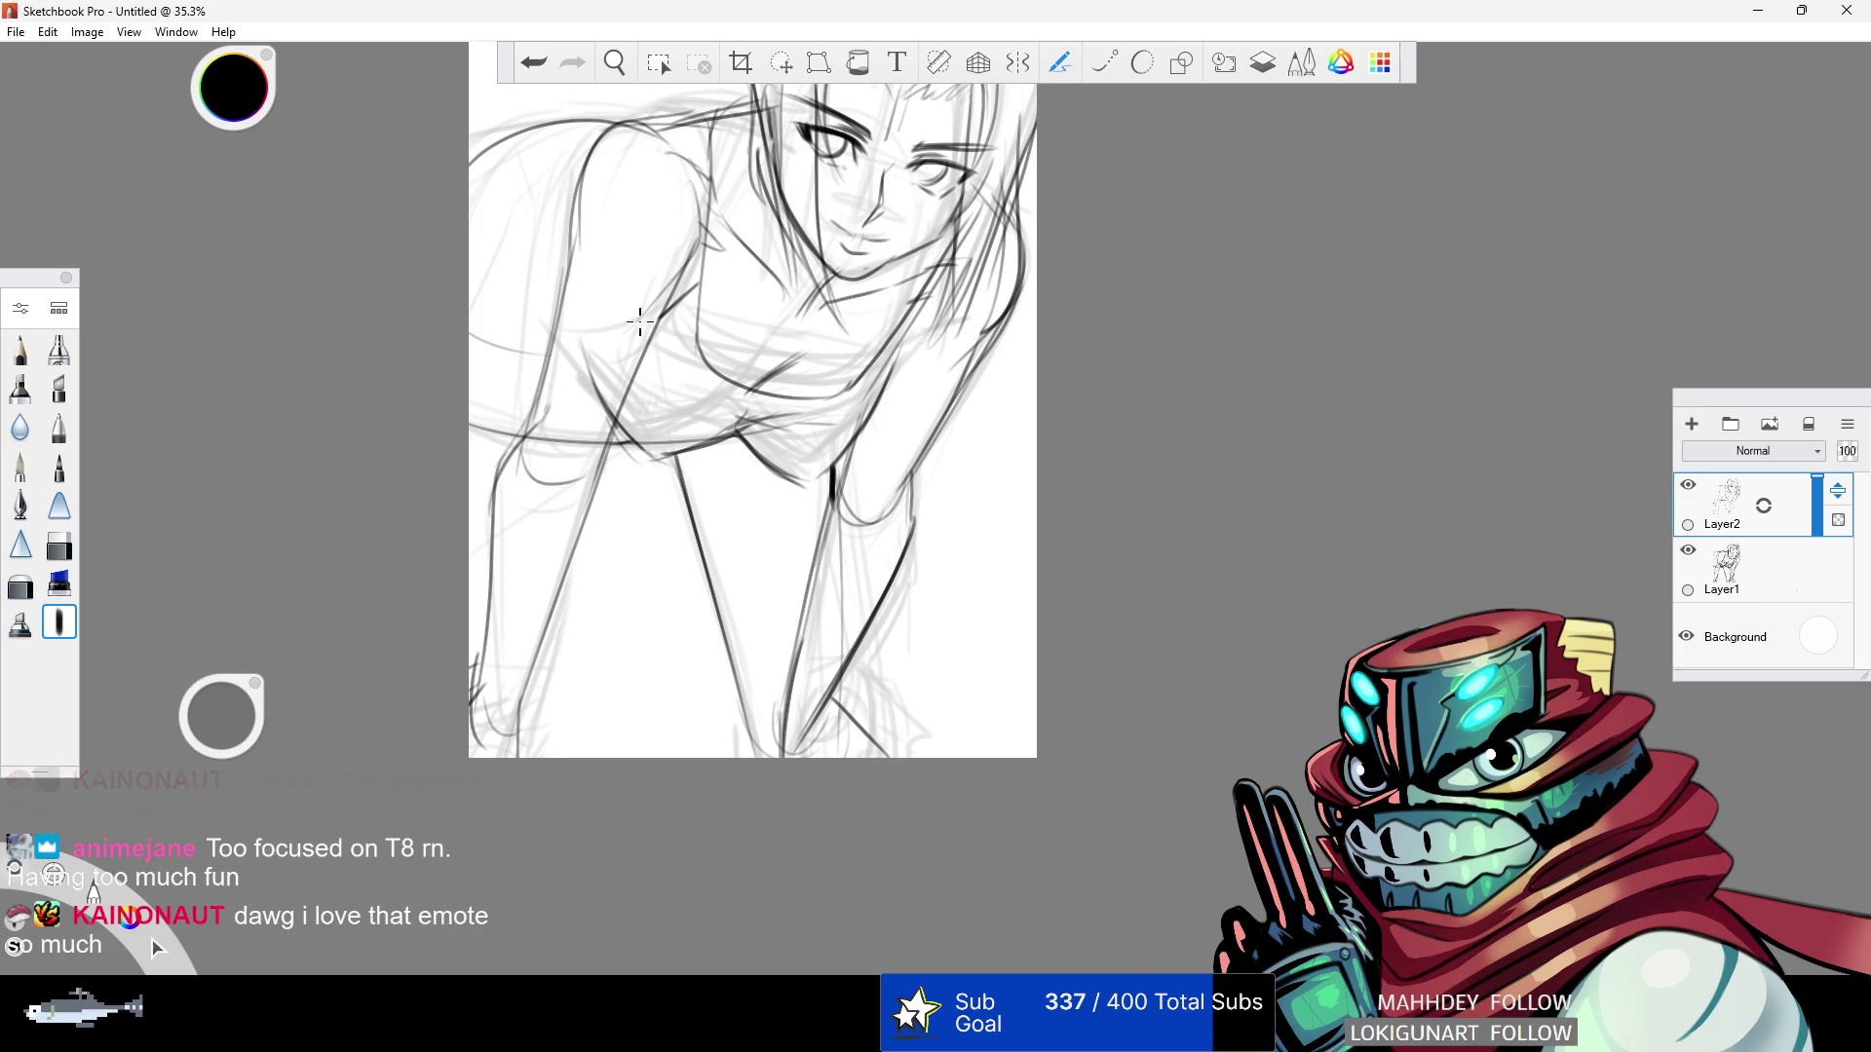
- Redraw the curved line beside the near upper arm and darken the waistline near the canvas edge
left_click(534, 62)
mouse_move(553, 330)
left_mouse_down()
mouse_move(472, 317)
mouse_move(525, 290)
mouse_move(583, 166)
mouse_move(551, 352)
left_mouse_up()
left_click(534, 62)
left_click_drag(443, 420, 629, 440)
left_click(534, 62)
mouse_move(468, 420)
left_mouse_down()
mouse_move(737, 468)
mouse_move(484, 403)
mouse_move(553, 424)
left_mouse_up()
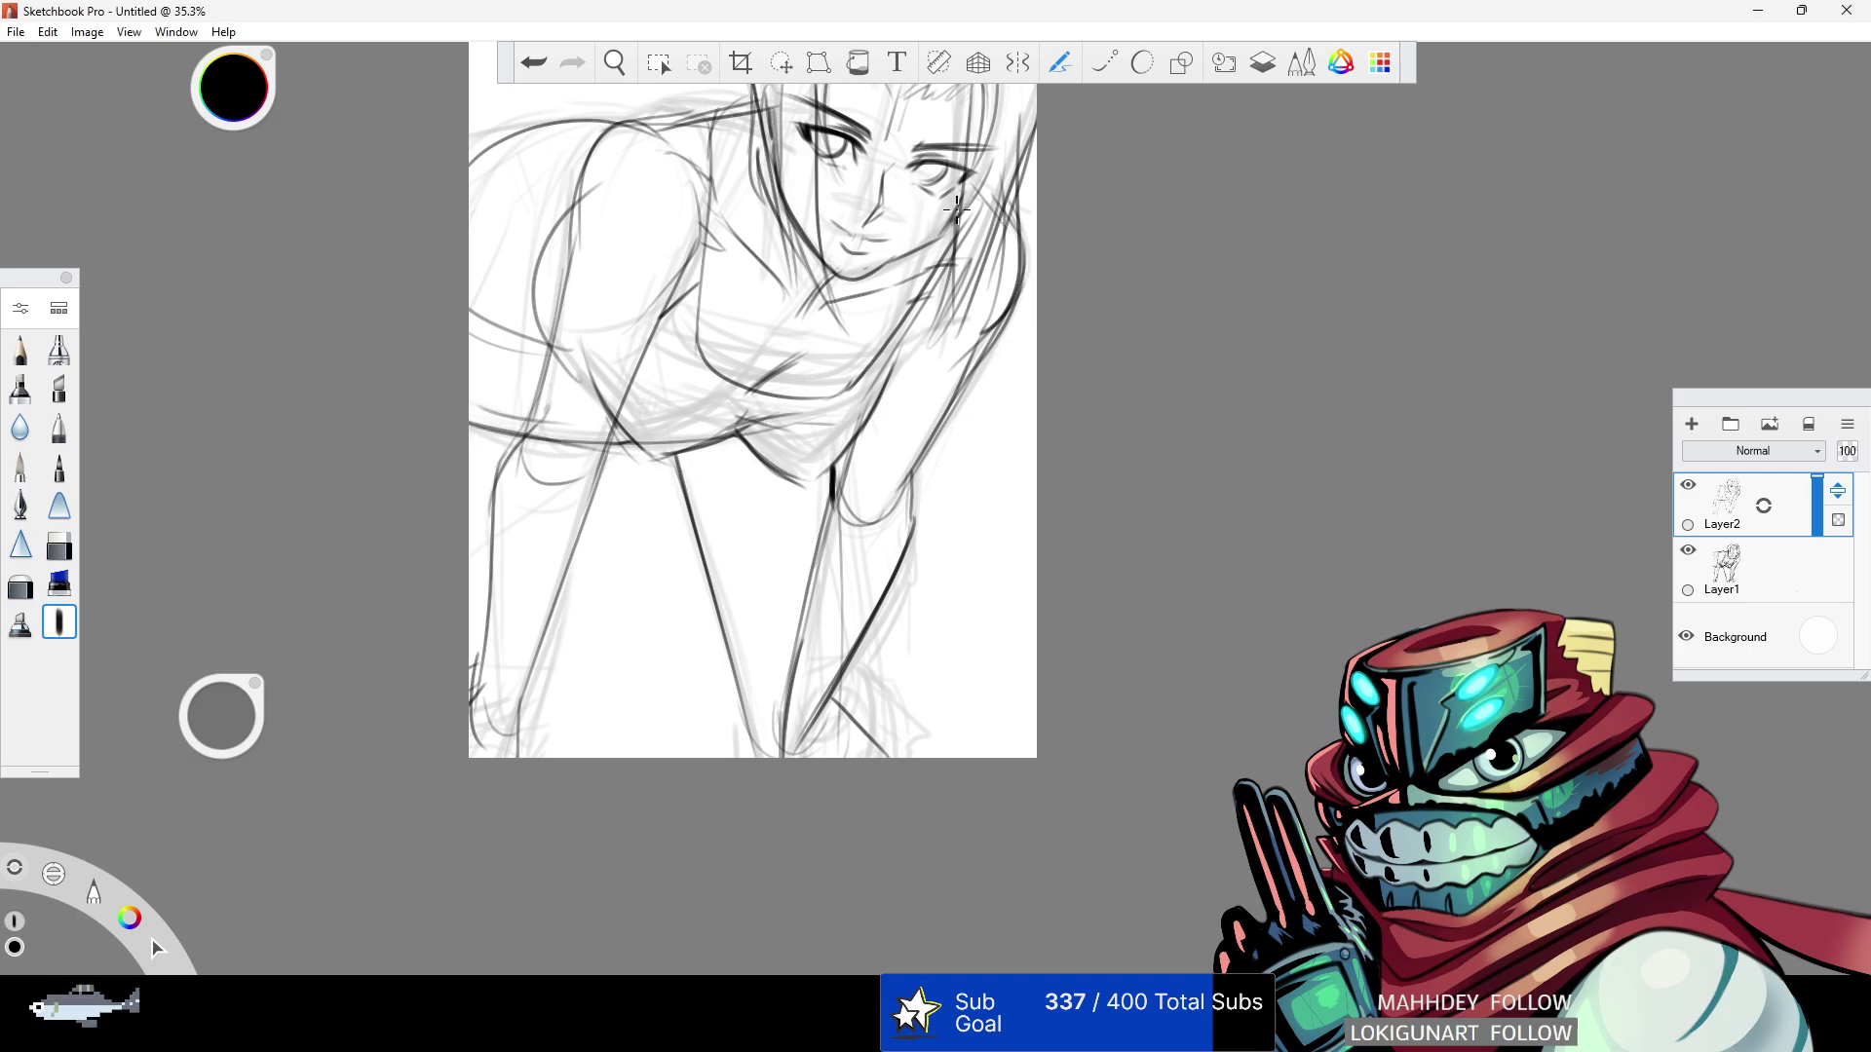
- Erase the sketch lines around the near hand and redraw the near forearm's outer contour
left_click(614, 62)
left_click_drag(815, 255, 778, 500)
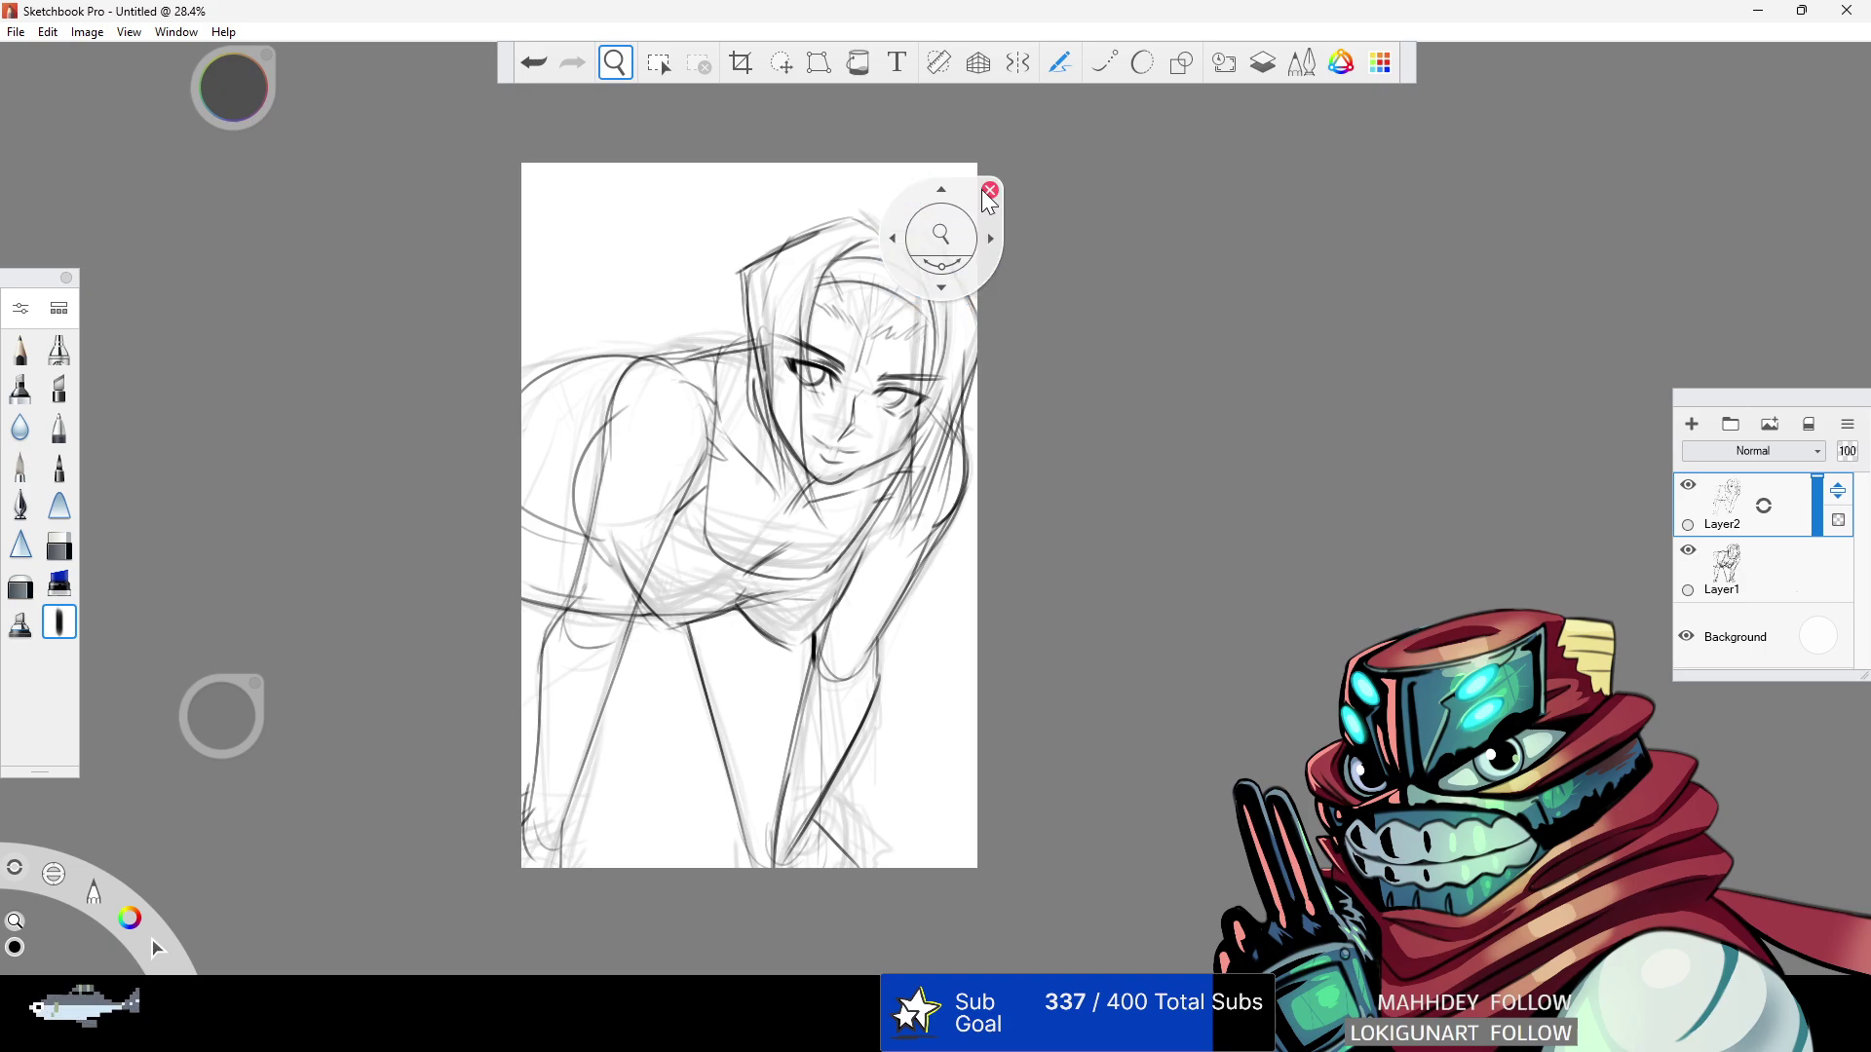
left_click_drag(975, 202, 935, 508)
left_click(60, 546)
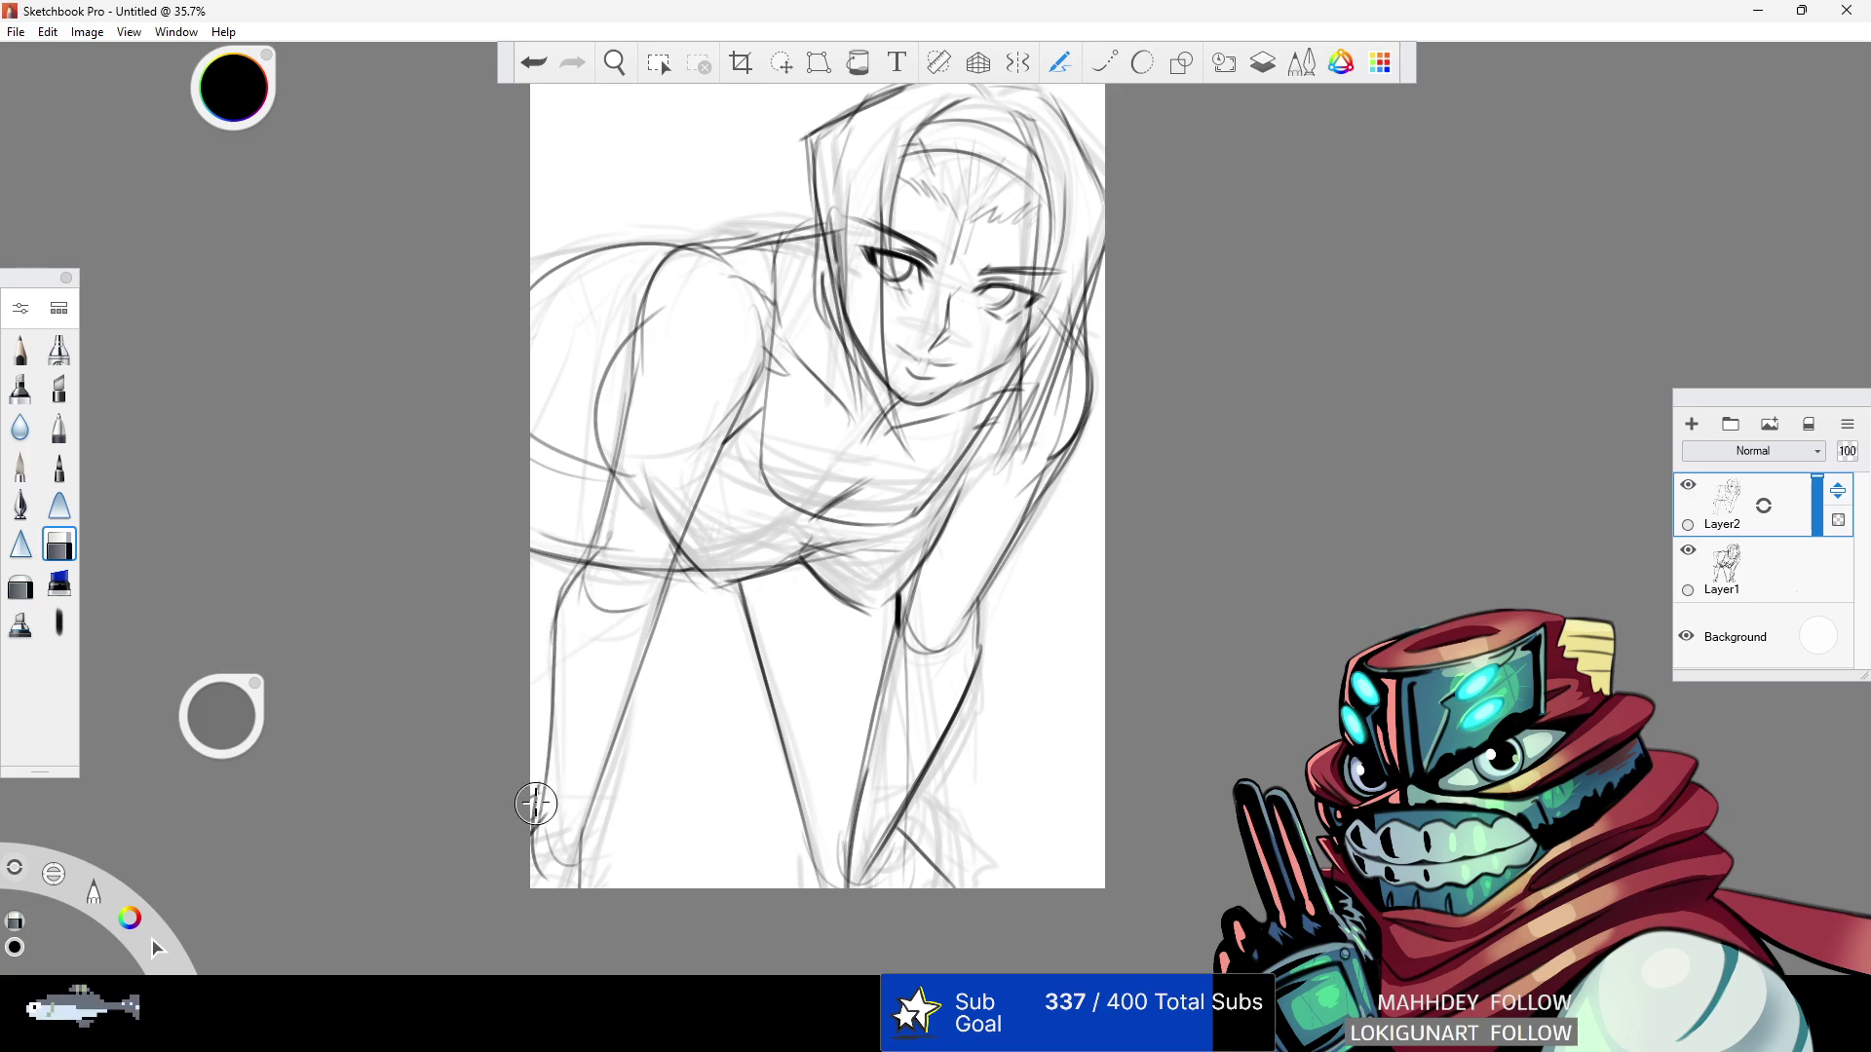
left_click(60, 621)
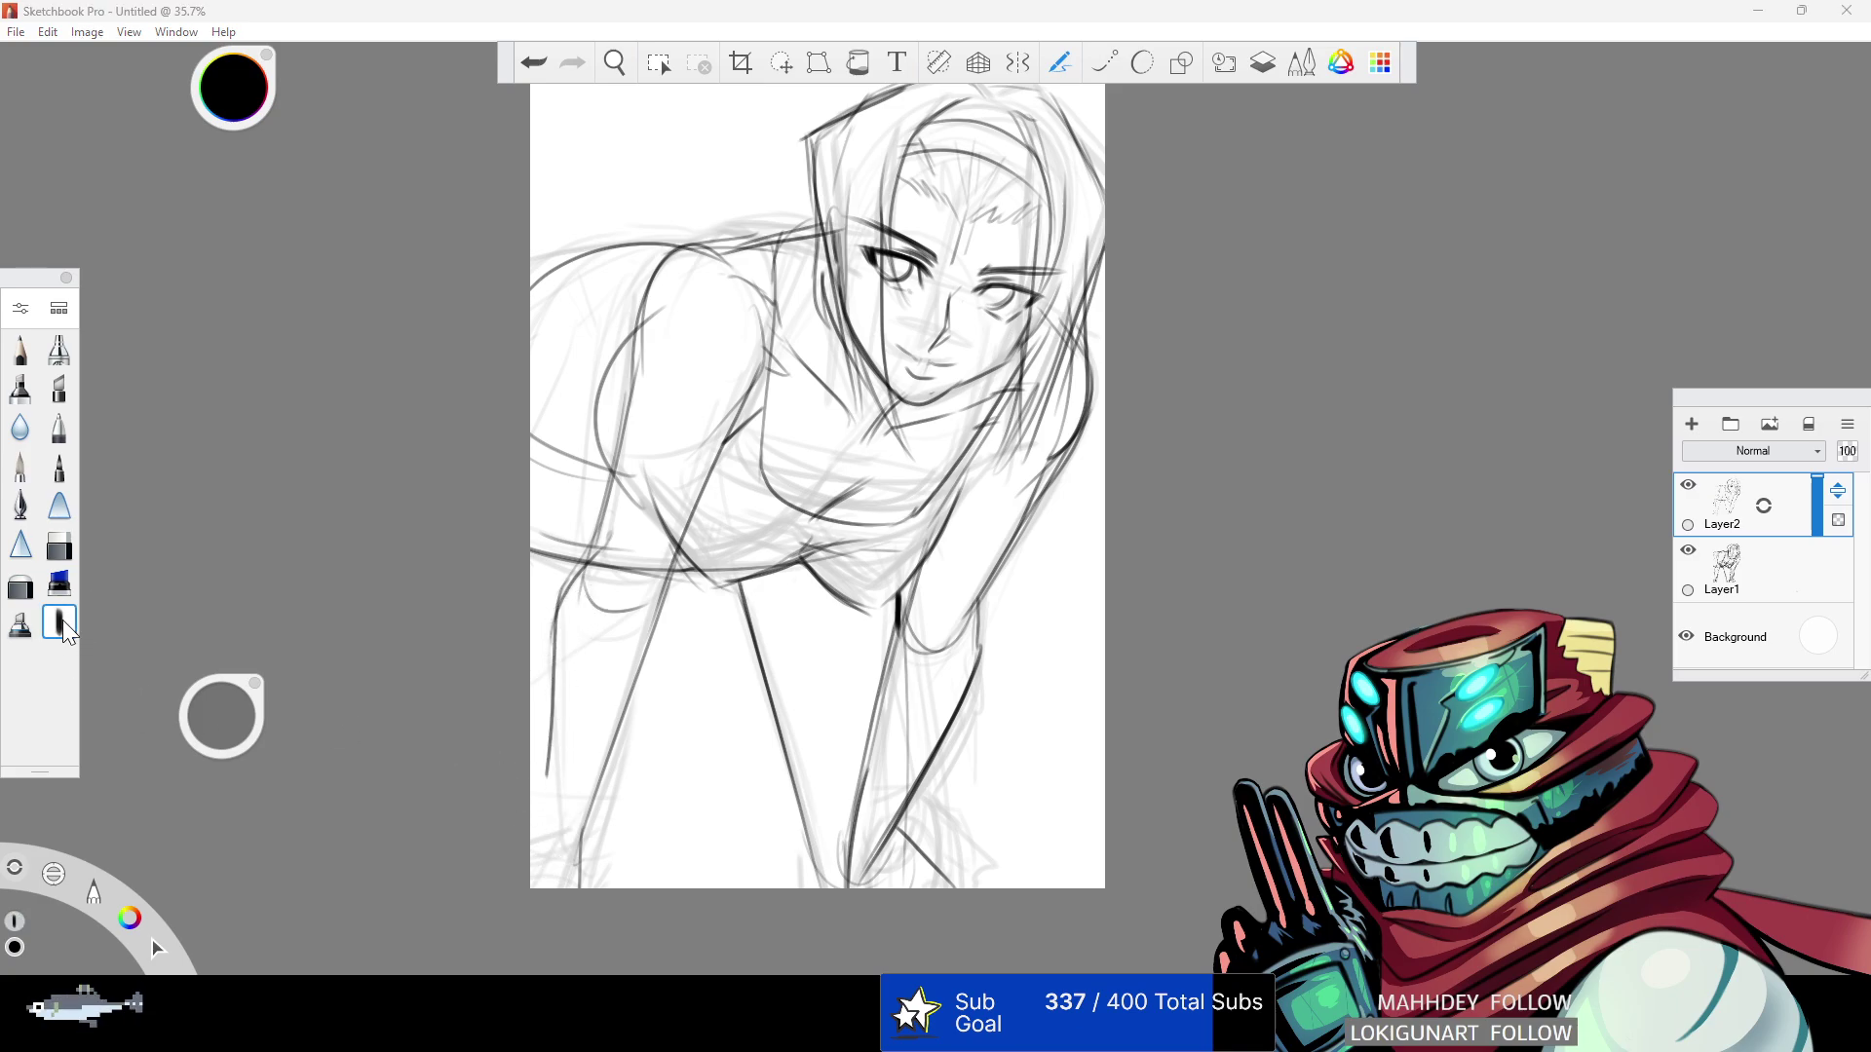
mouse_move(554, 665)
left_mouse_down()
mouse_move(531, 864)
mouse_move(538, 815)
mouse_move(549, 854)
mouse_move(539, 818)
mouse_move(534, 838)
mouse_move(687, 573)
left_mouse_up()
mouse_move(544, 691)
left_mouse_down()
mouse_move(625, 513)
mouse_move(643, 356)
mouse_move(764, 243)
left_mouse_up()
left_click(535, 60)
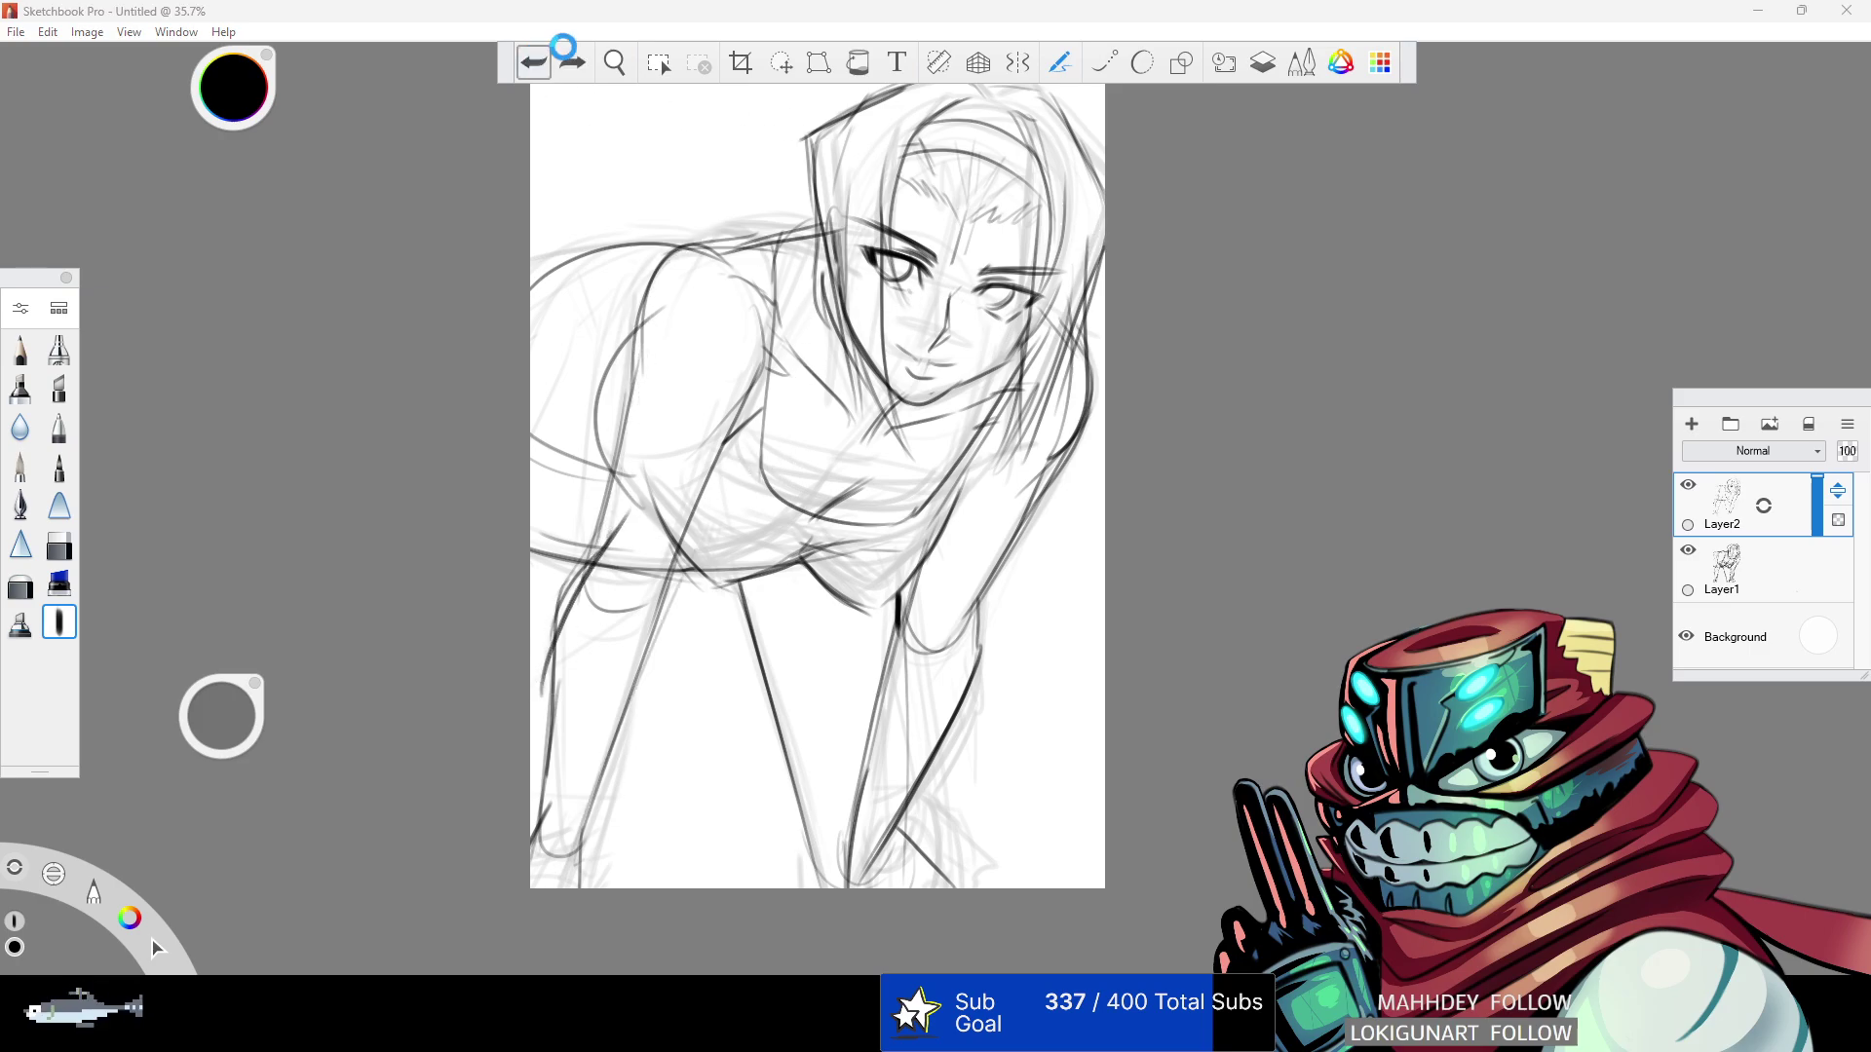
- Redraw the near shoulder and upper arm with darker curves and strengthen the torso line beneath the arm
mouse_move(729, 425)
left_mouse_down()
mouse_move(742, 270)
mouse_move(838, 218)
left_mouse_up()
left_click_drag(717, 245, 623, 388)
left_click(534, 62)
left_click_drag(704, 248, 625, 390)
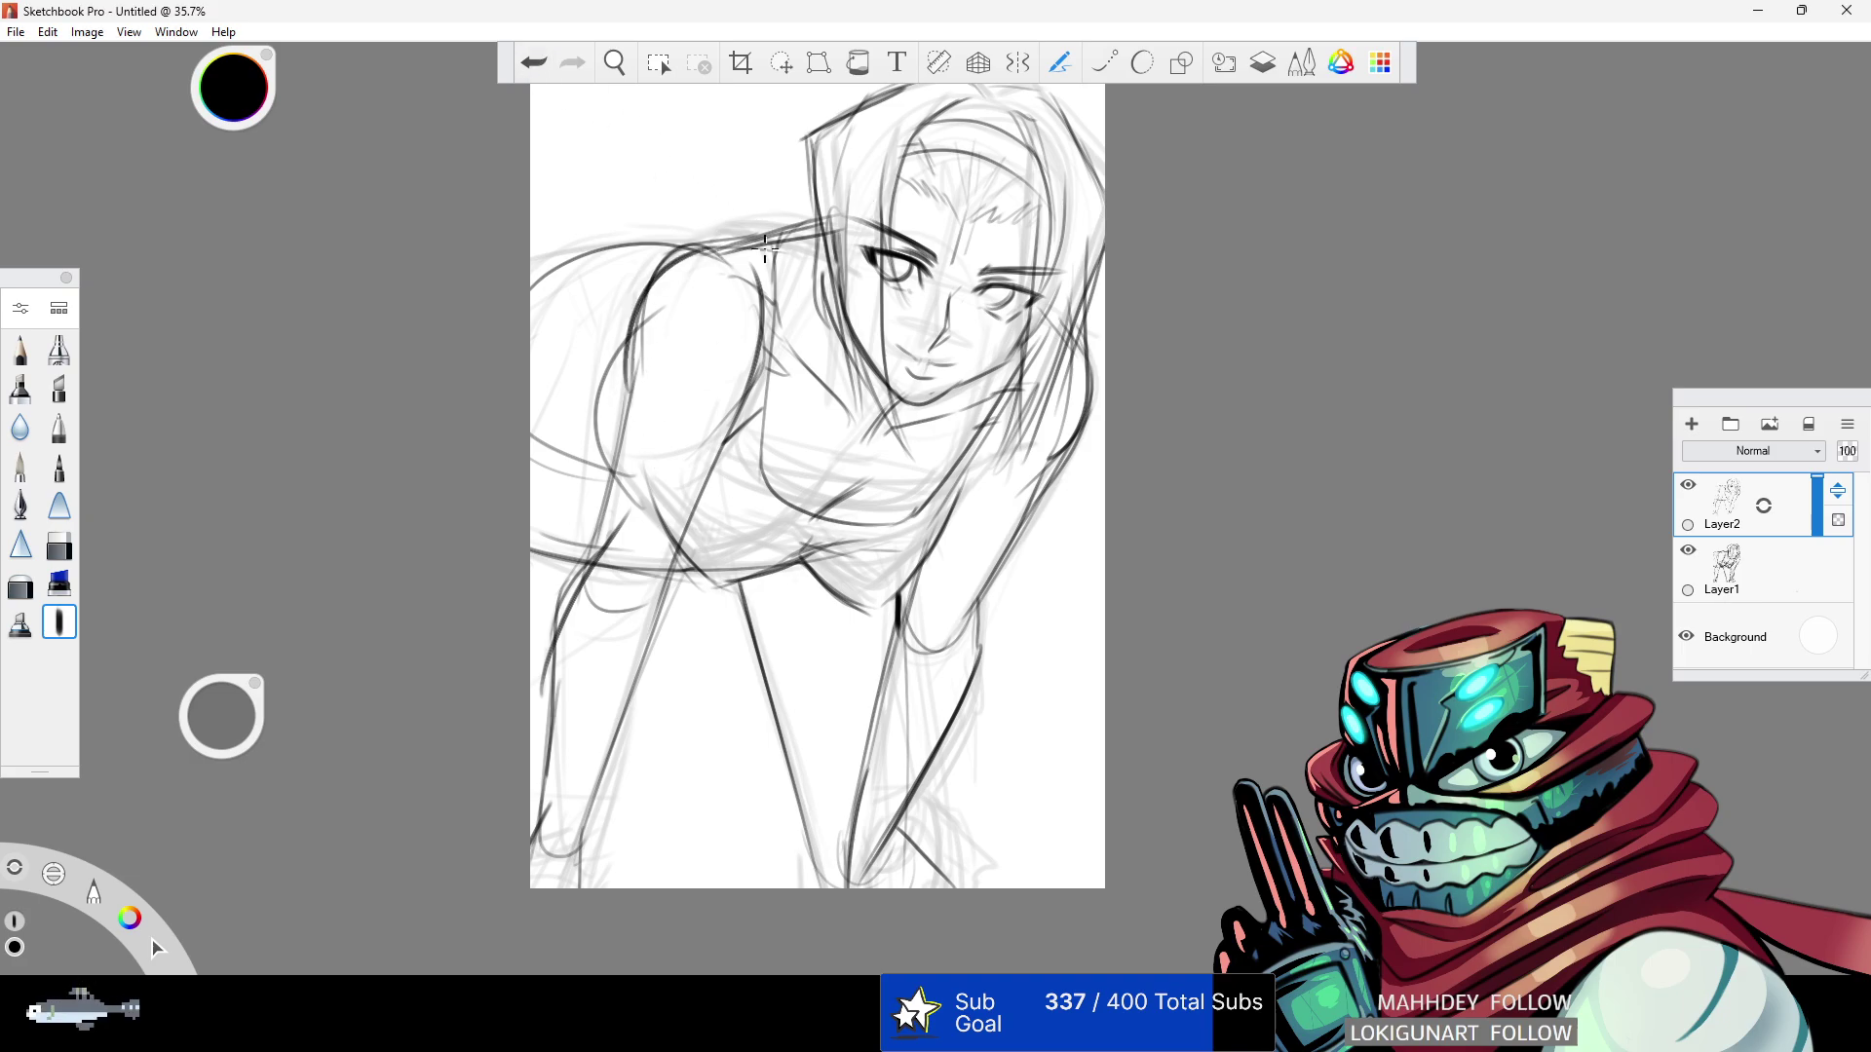
left_click_drag(657, 514, 740, 589)
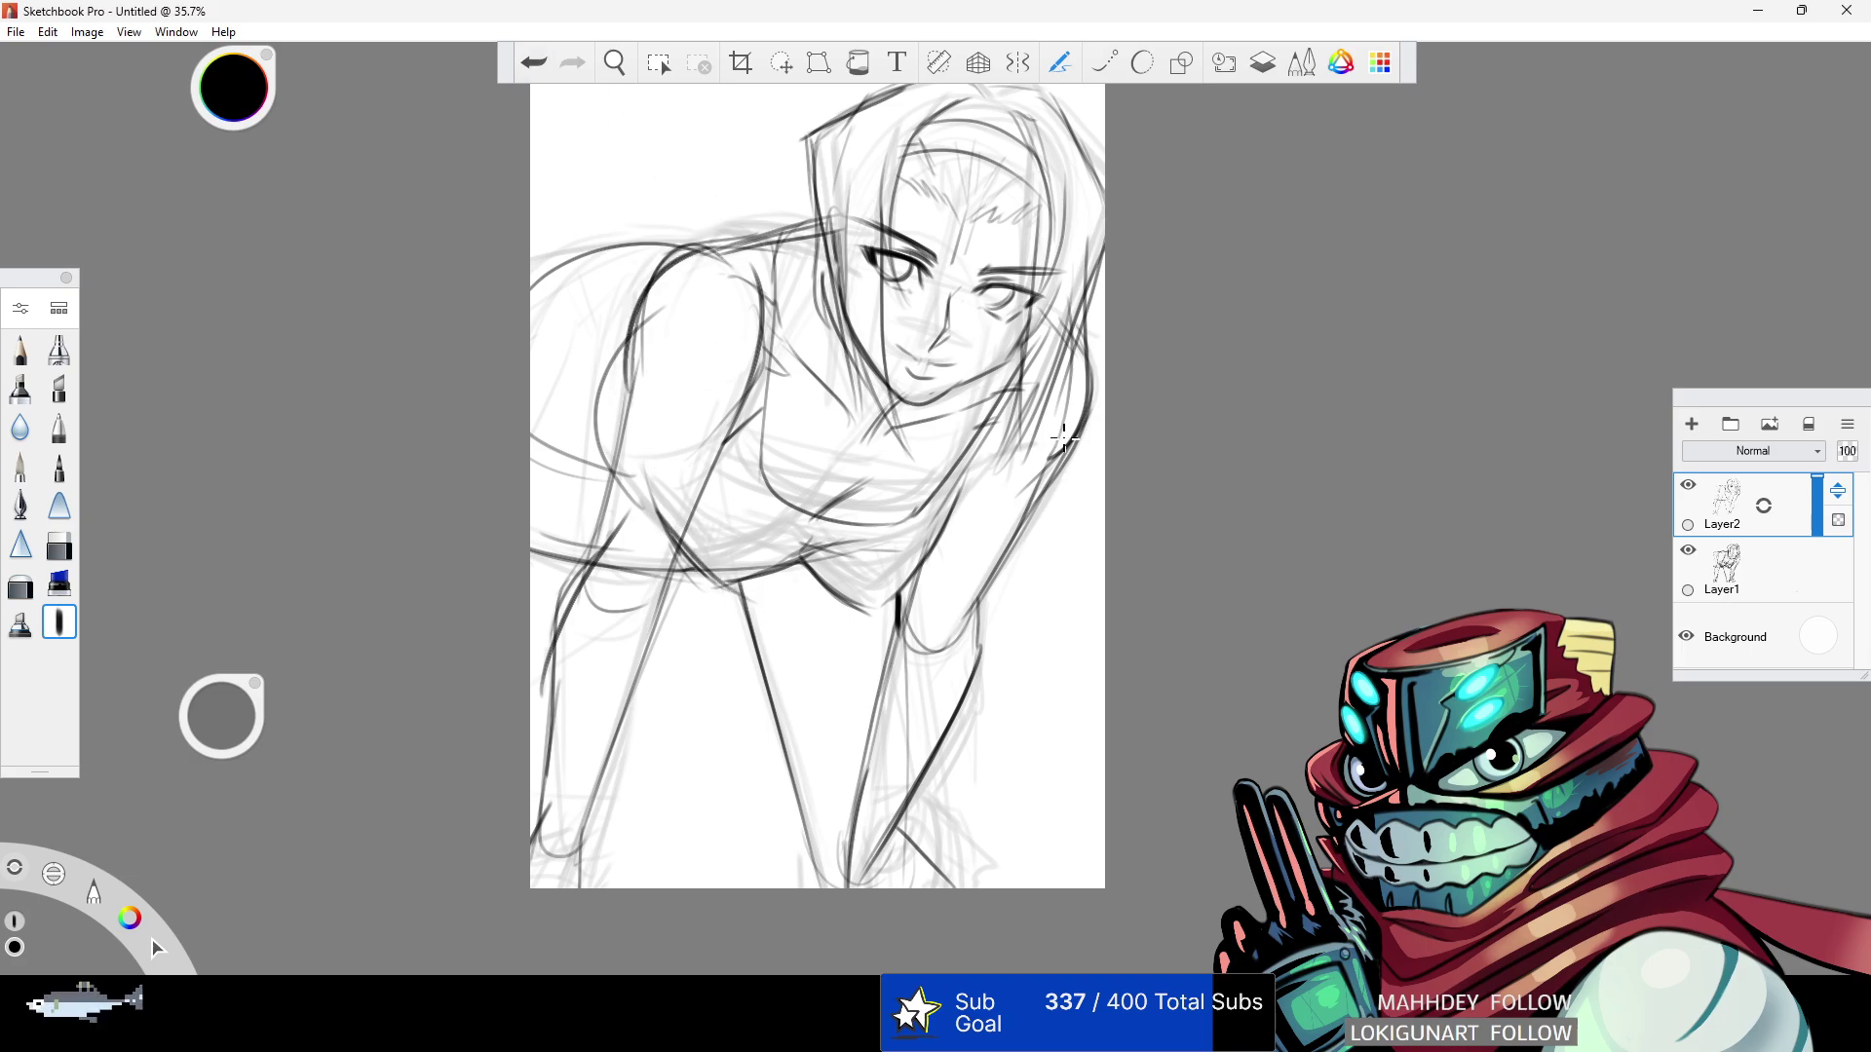
- Erase the overlapping lines under the chest and redraw the chest's lower edge with a darker stroke
key("e")
mouse_move(748, 575)
left_mouse_down()
mouse_move(863, 524)
mouse_move(733, 518)
mouse_move(711, 574)
mouse_move(889, 510)
mouse_move(856, 539)
mouse_move(724, 569)
mouse_move(818, 535)
mouse_move(775, 555)
mouse_move(836, 593)
left_mouse_up()
left_click(69, 604)
left_click(534, 63)
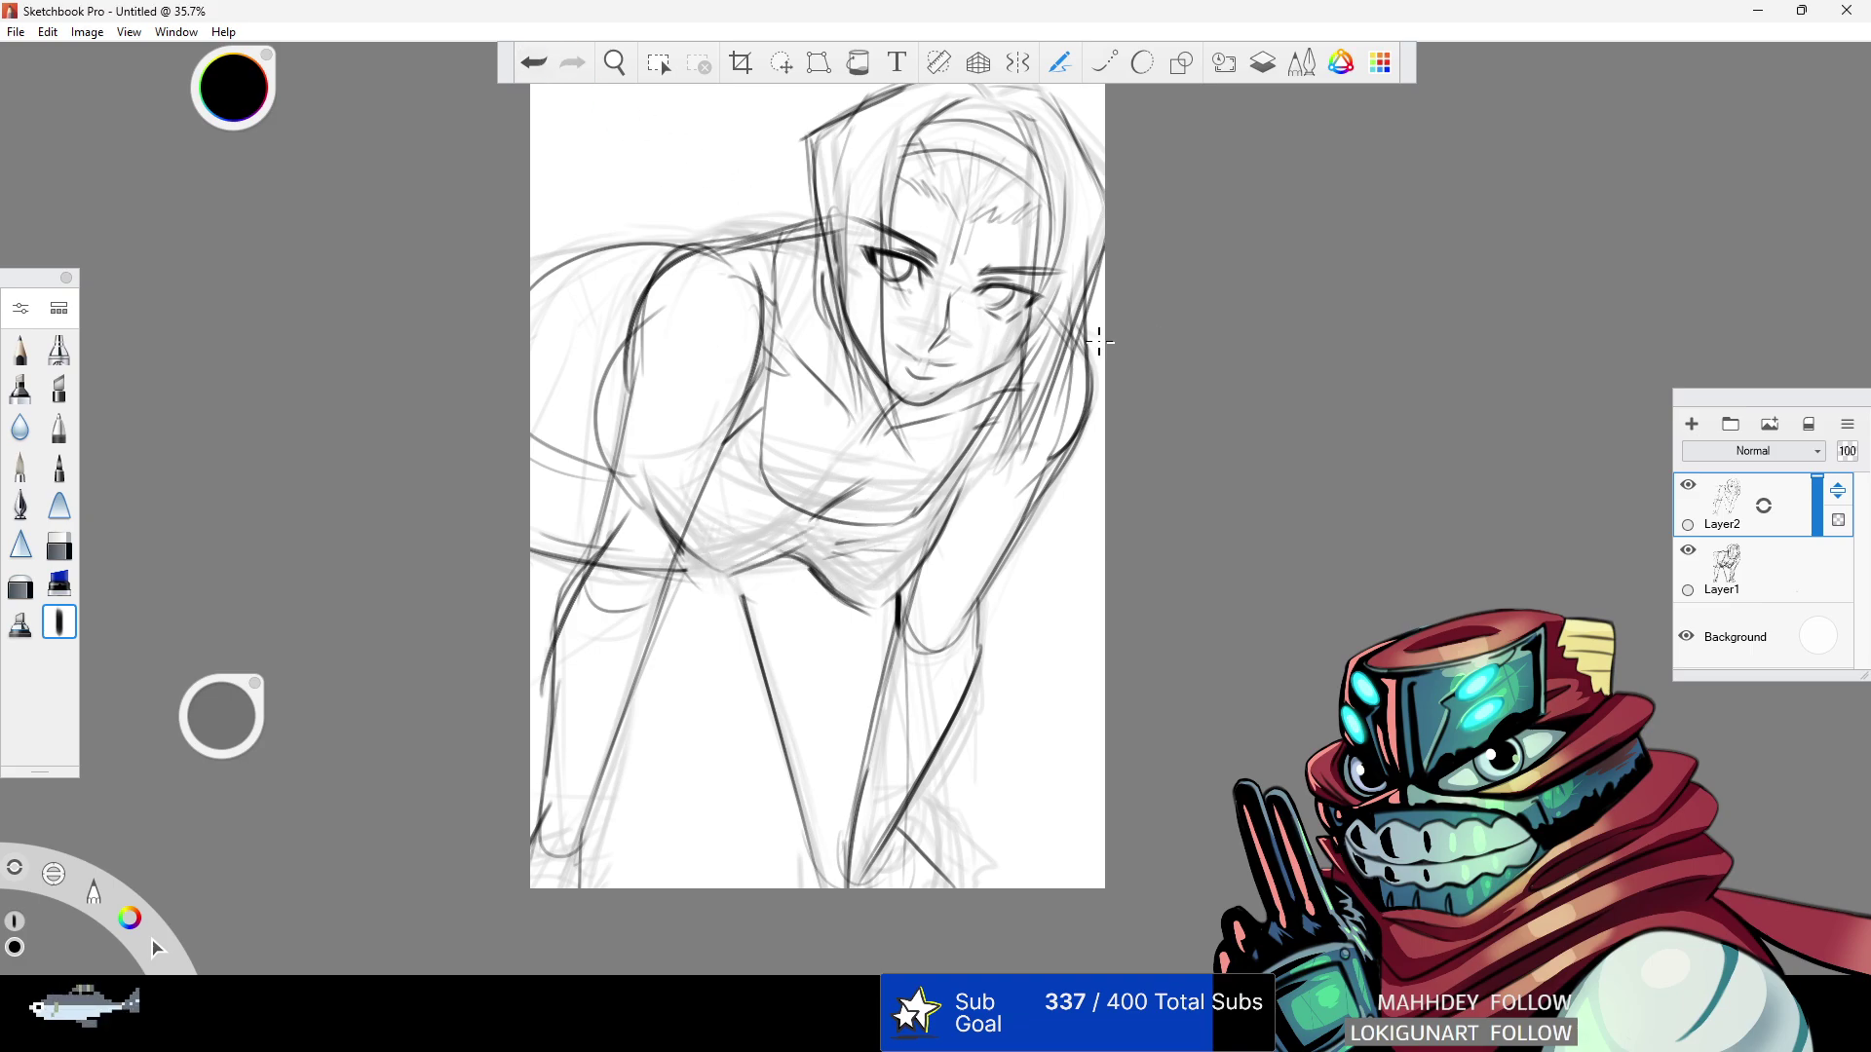
- Strengthen the top's strap and armpit lines, and add a short neck line beneath the chin
left_click_drag(766, 471, 762, 321)
mouse_move(773, 226)
left_mouse_down()
mouse_move(750, 448)
mouse_move(698, 482)
left_mouse_up()
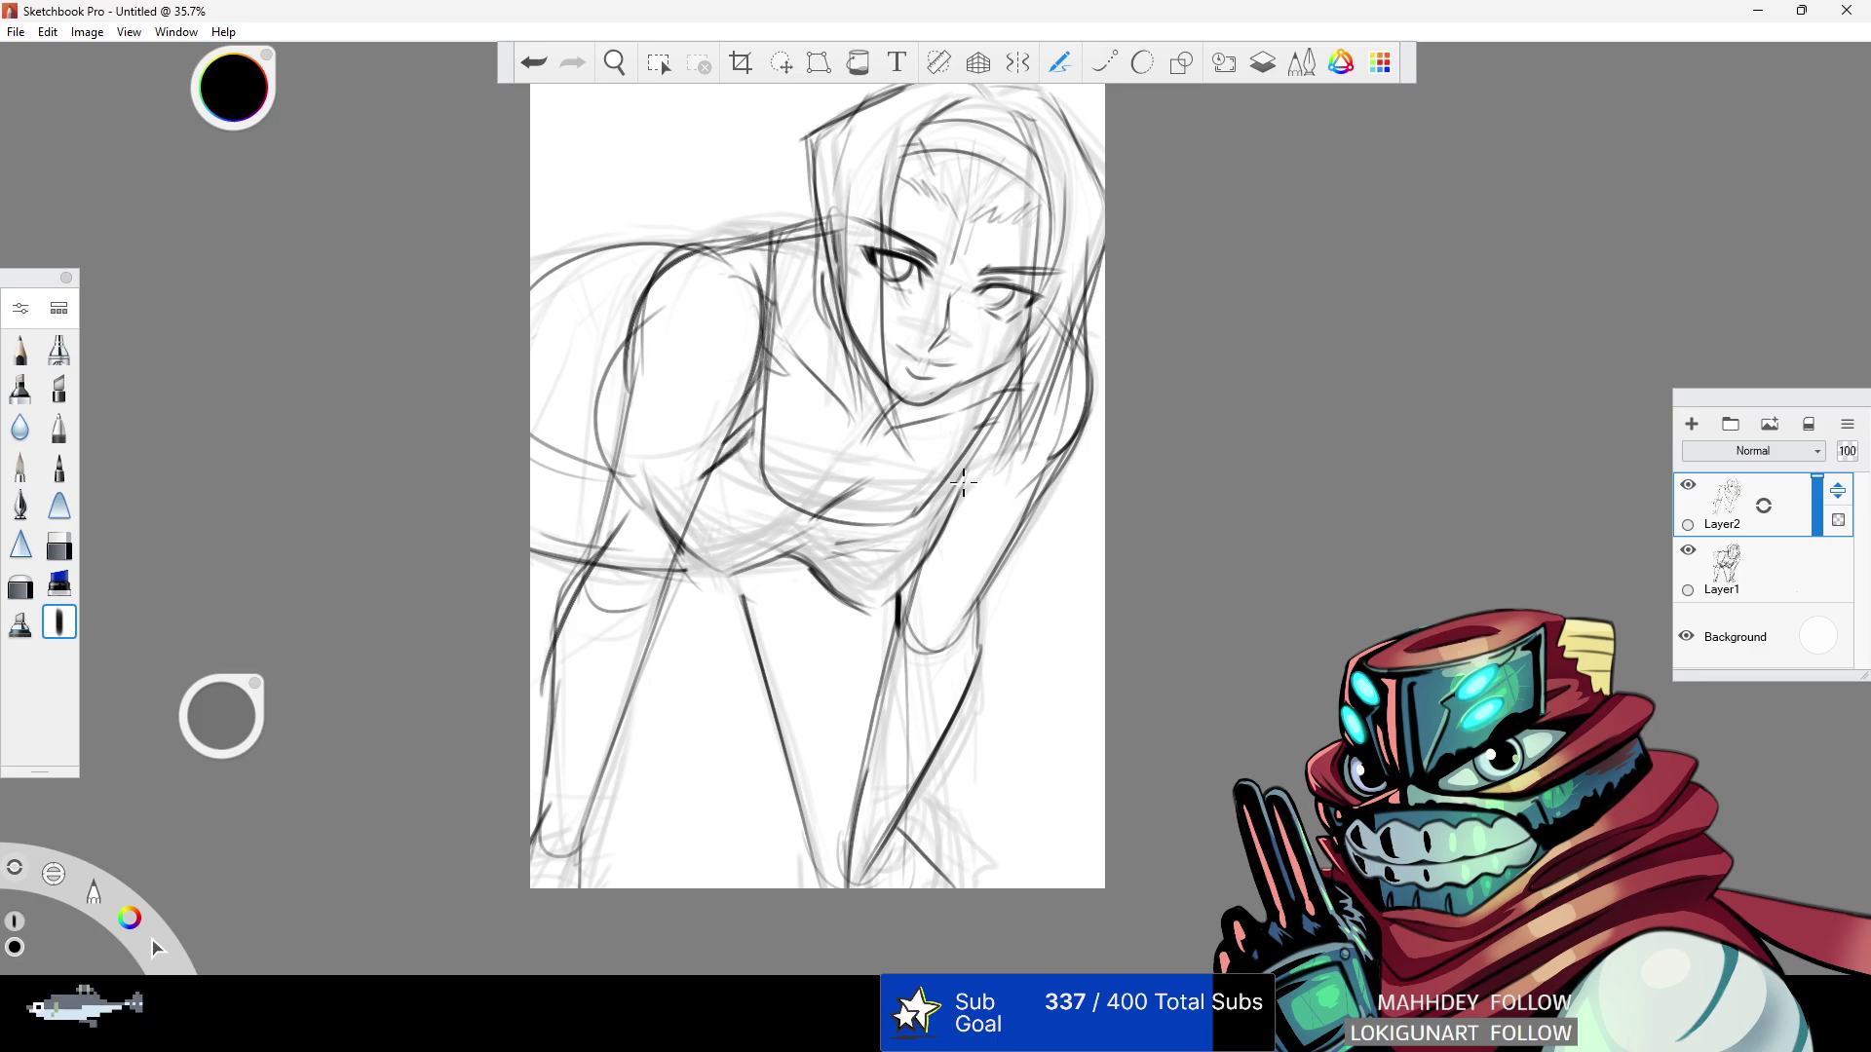
left_click(532, 64)
left_click_drag(752, 418, 697, 460)
mouse_move(634, 361)
left_mouse_down()
mouse_move(627, 445)
mouse_move(635, 362)
left_mouse_up()
left_click_drag(933, 529, 1041, 334)
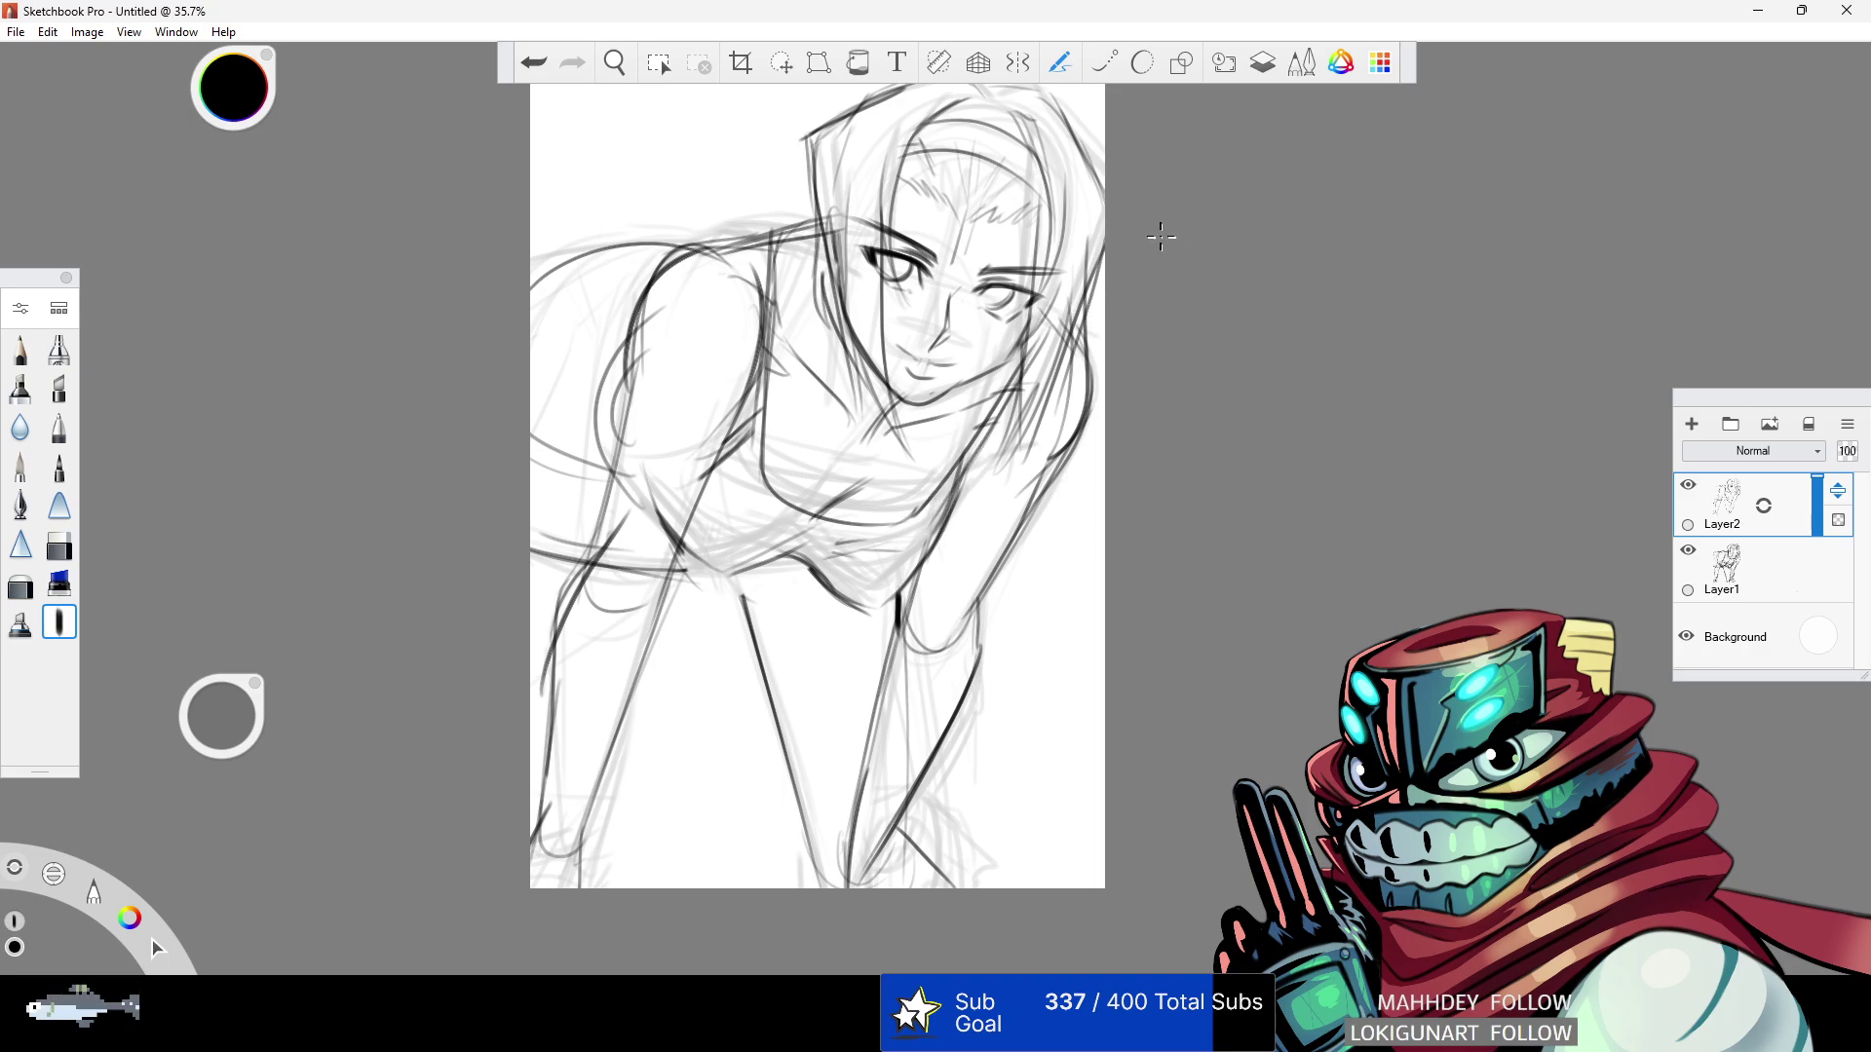
left_click_drag(902, 398, 866, 444)
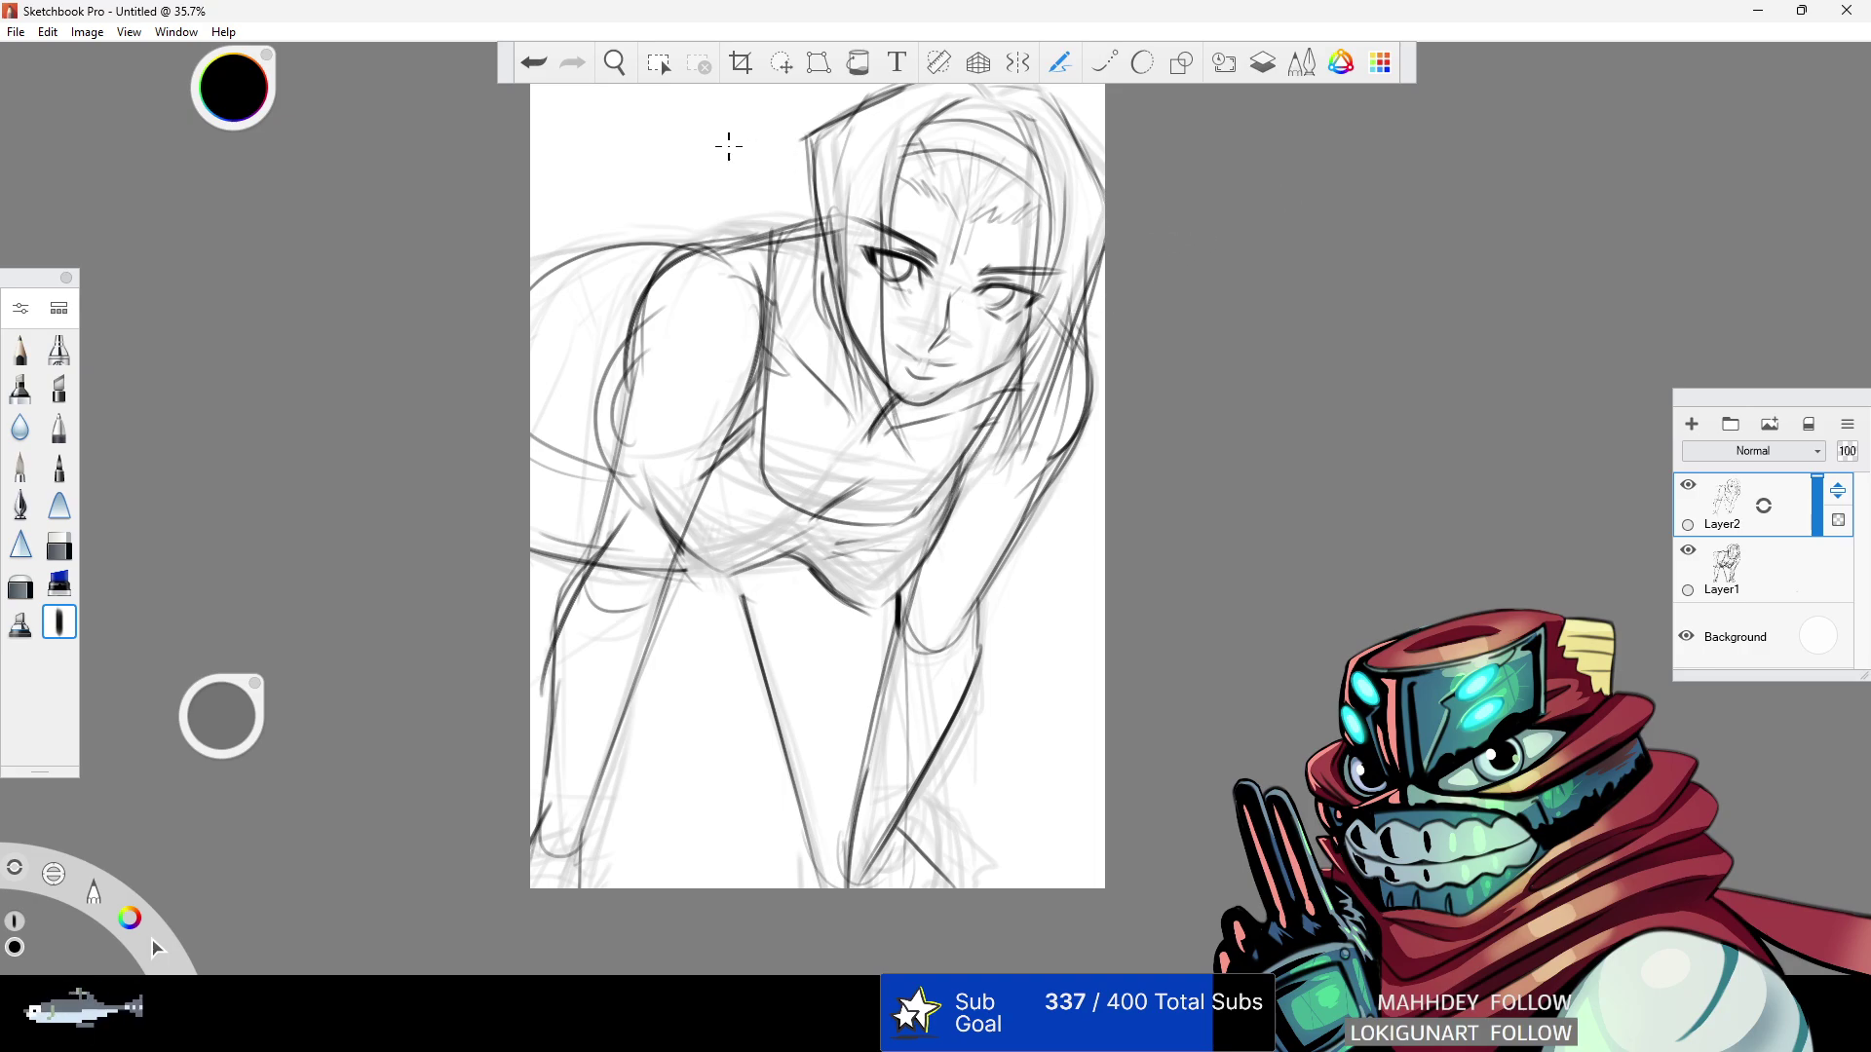
- Try to redraw the waistline as a curve beneath the near arm and chest
key("space")
left_click_drag(817, 349, 959, 485)
left_click_drag(974, 387, 742, 396)
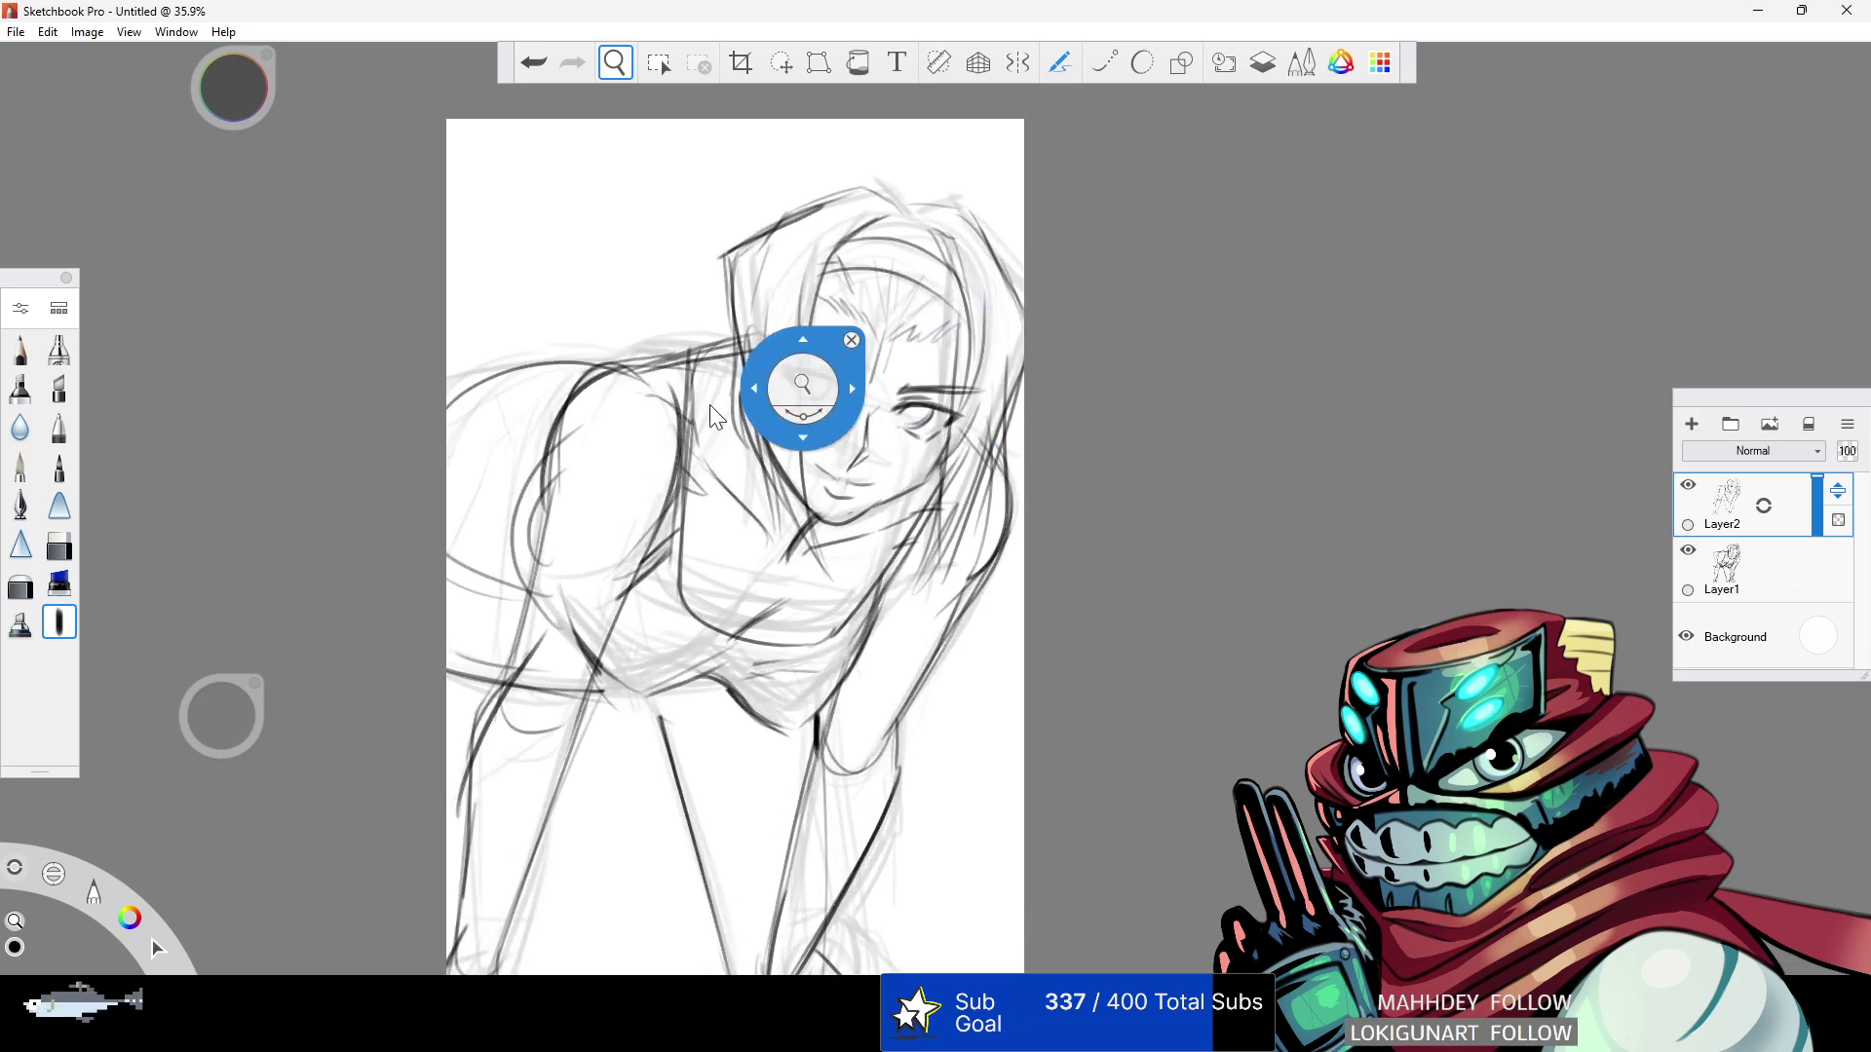
left_click_drag(84, 618, 89, 616)
left_click_drag(512, 671, 807, 673)
key("ctrl+z")
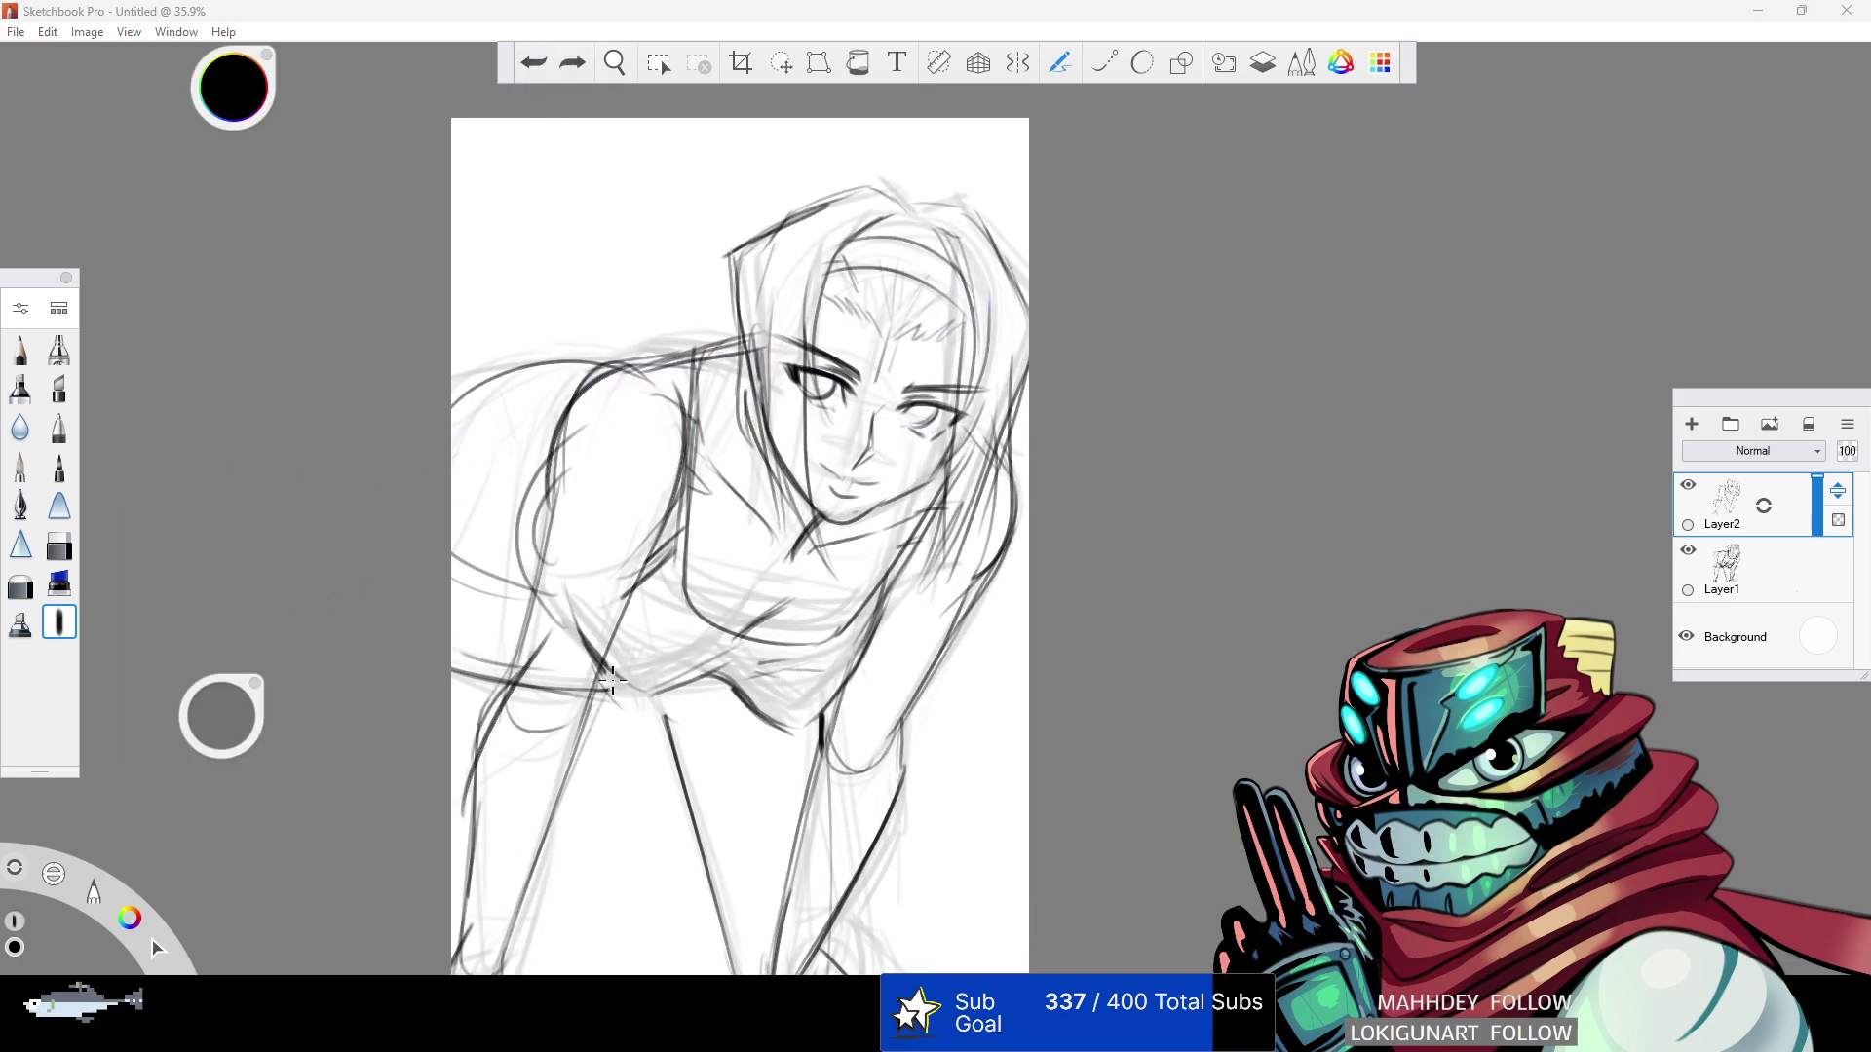
left_click_drag(575, 685, 725, 692)
left_click(545, 62)
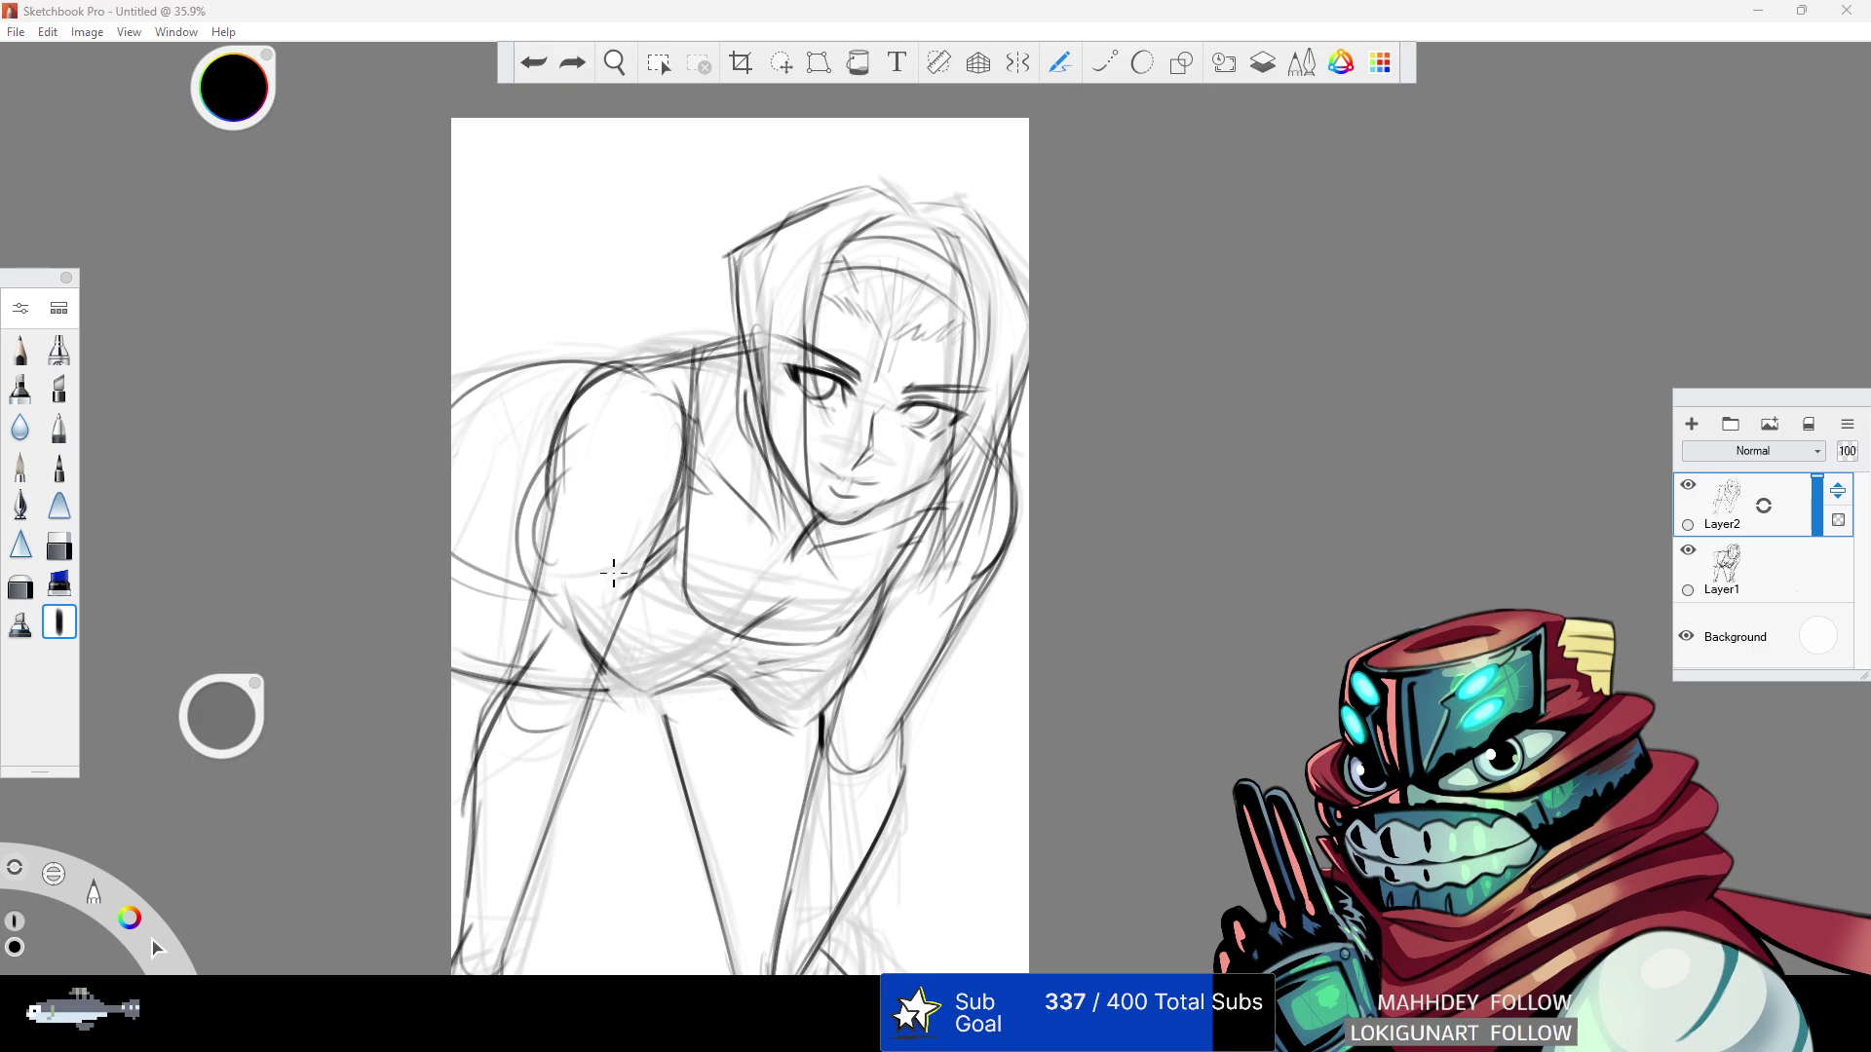
- Erase the old waistline stroke and redraw it as a clean curve from the canvas edge to beneath the chest
left_click(71, 549)
mouse_move(496, 643)
left_mouse_down()
mouse_move(502, 679)
mouse_move(557, 699)
left_mouse_up()
left_click(59, 622)
left_click_drag(419, 676, 775, 711)
left_click_drag(429, 680, 801, 715)
left_click(534, 62)
left_click(534, 63)
mouse_move(450, 682)
left_mouse_down()
mouse_move(751, 686)
mouse_move(450, 681)
left_mouse_up()
left_click(534, 62)
left_click(534, 62)
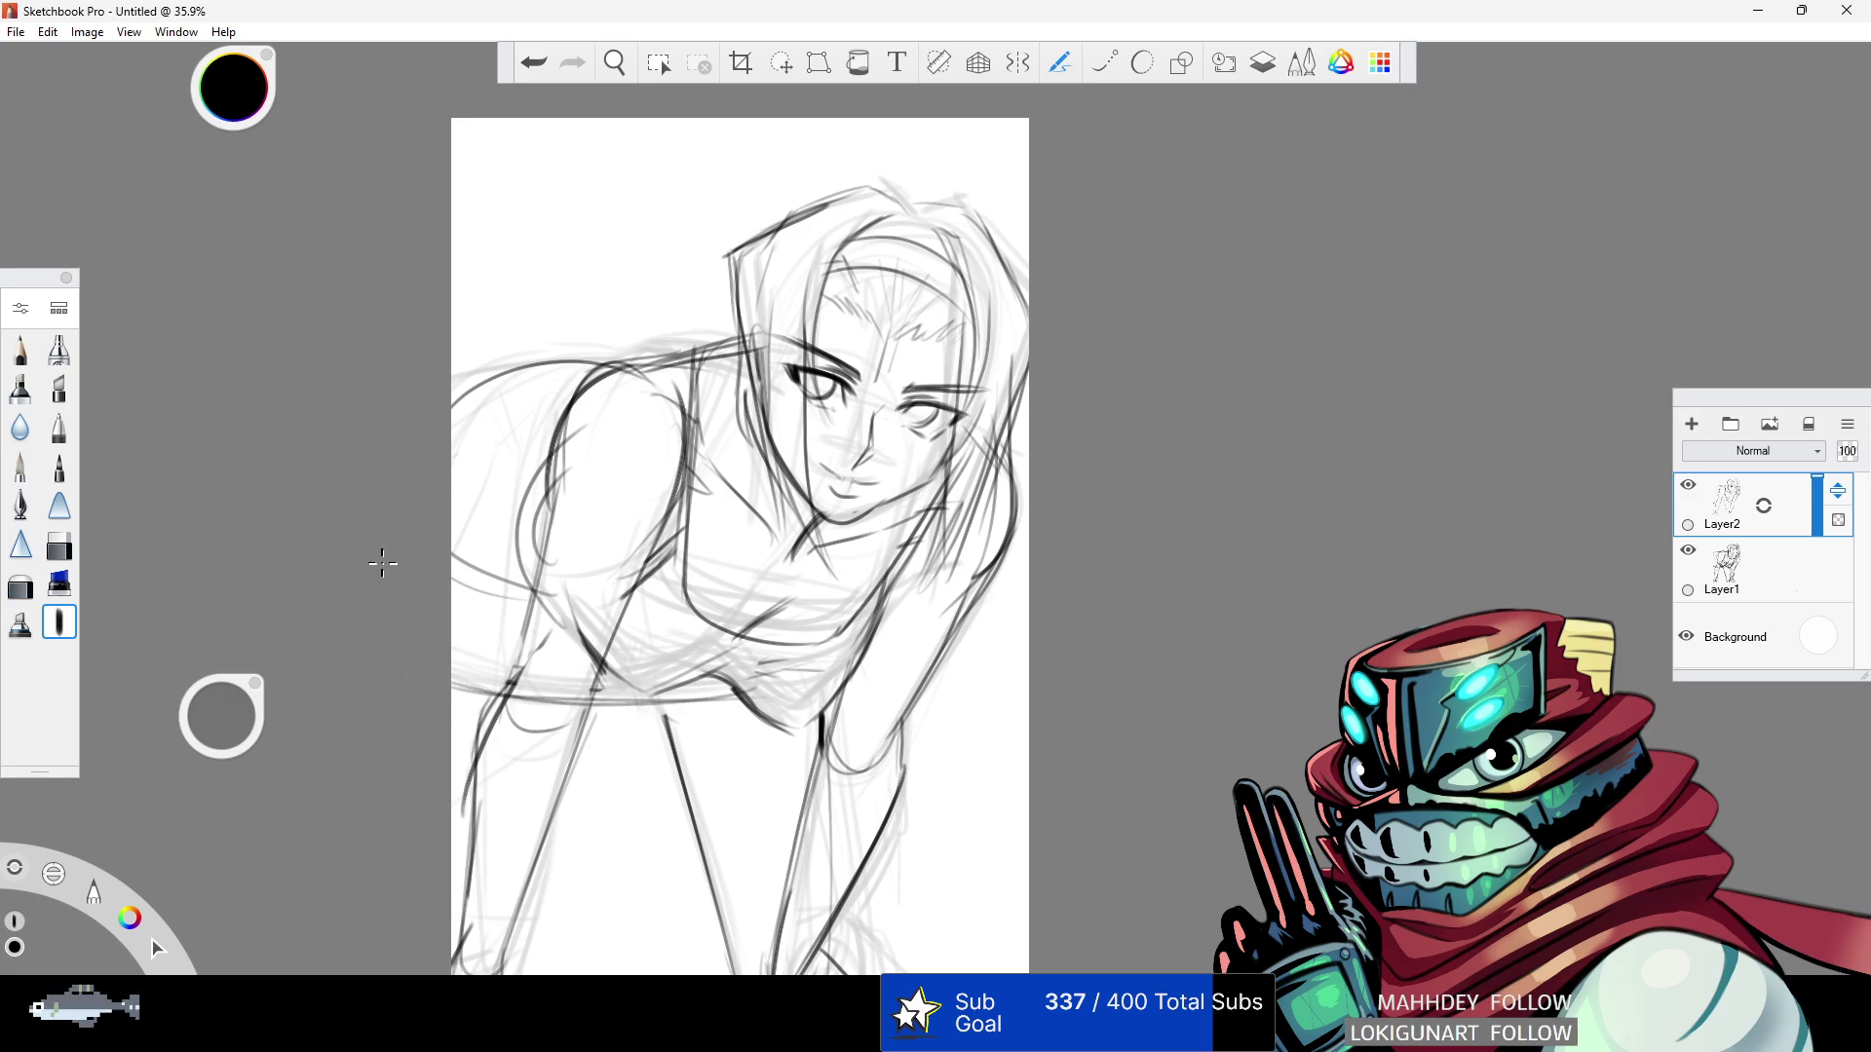
- Erase the rough upper back line and redraw it as a smooth curve from the canvas edge to the near shoulder
left_click(614, 62)
left_click_drag(763, 267, 995, 438)
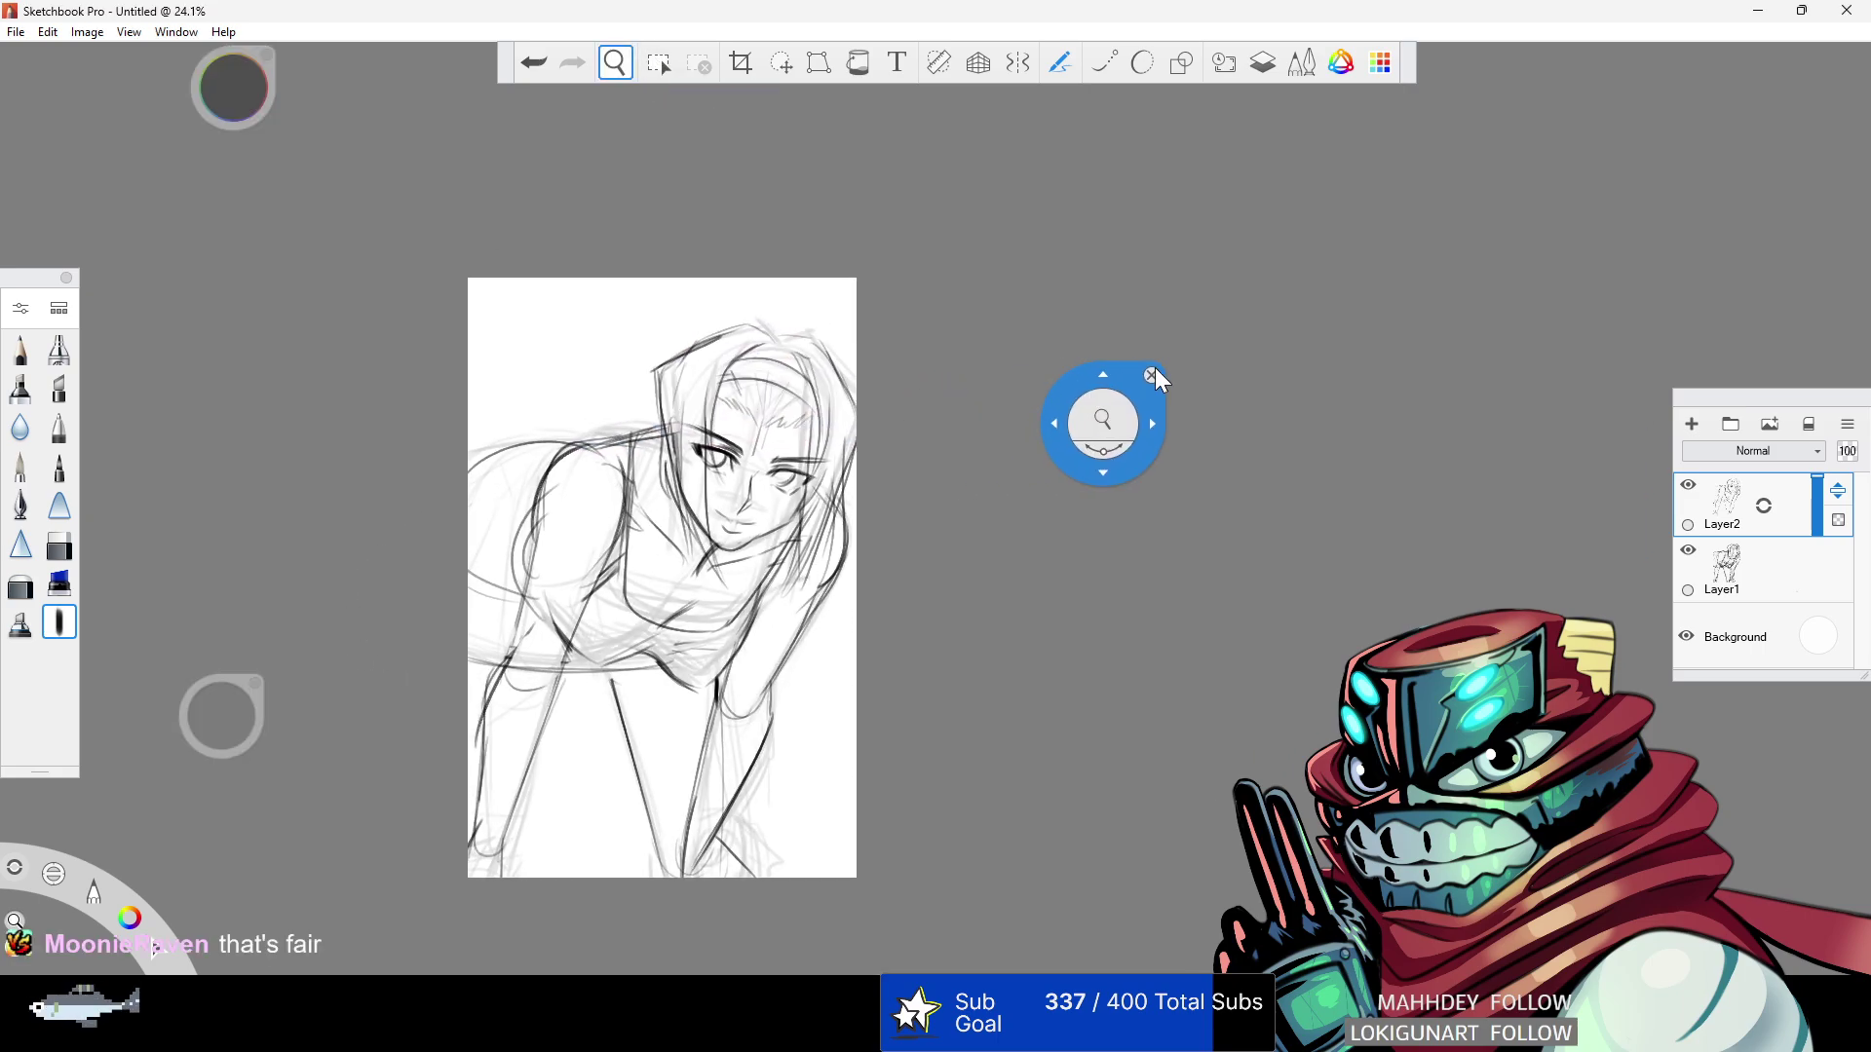
left_click_drag(618, 445, 740, 421)
left_click(59, 546)
mouse_move(497, 419)
left_mouse_down()
mouse_move(429, 463)
mouse_move(563, 446)
left_mouse_up()
left_click(59, 624)
left_click(523, 66)
left_click_drag(358, 481, 550, 445)
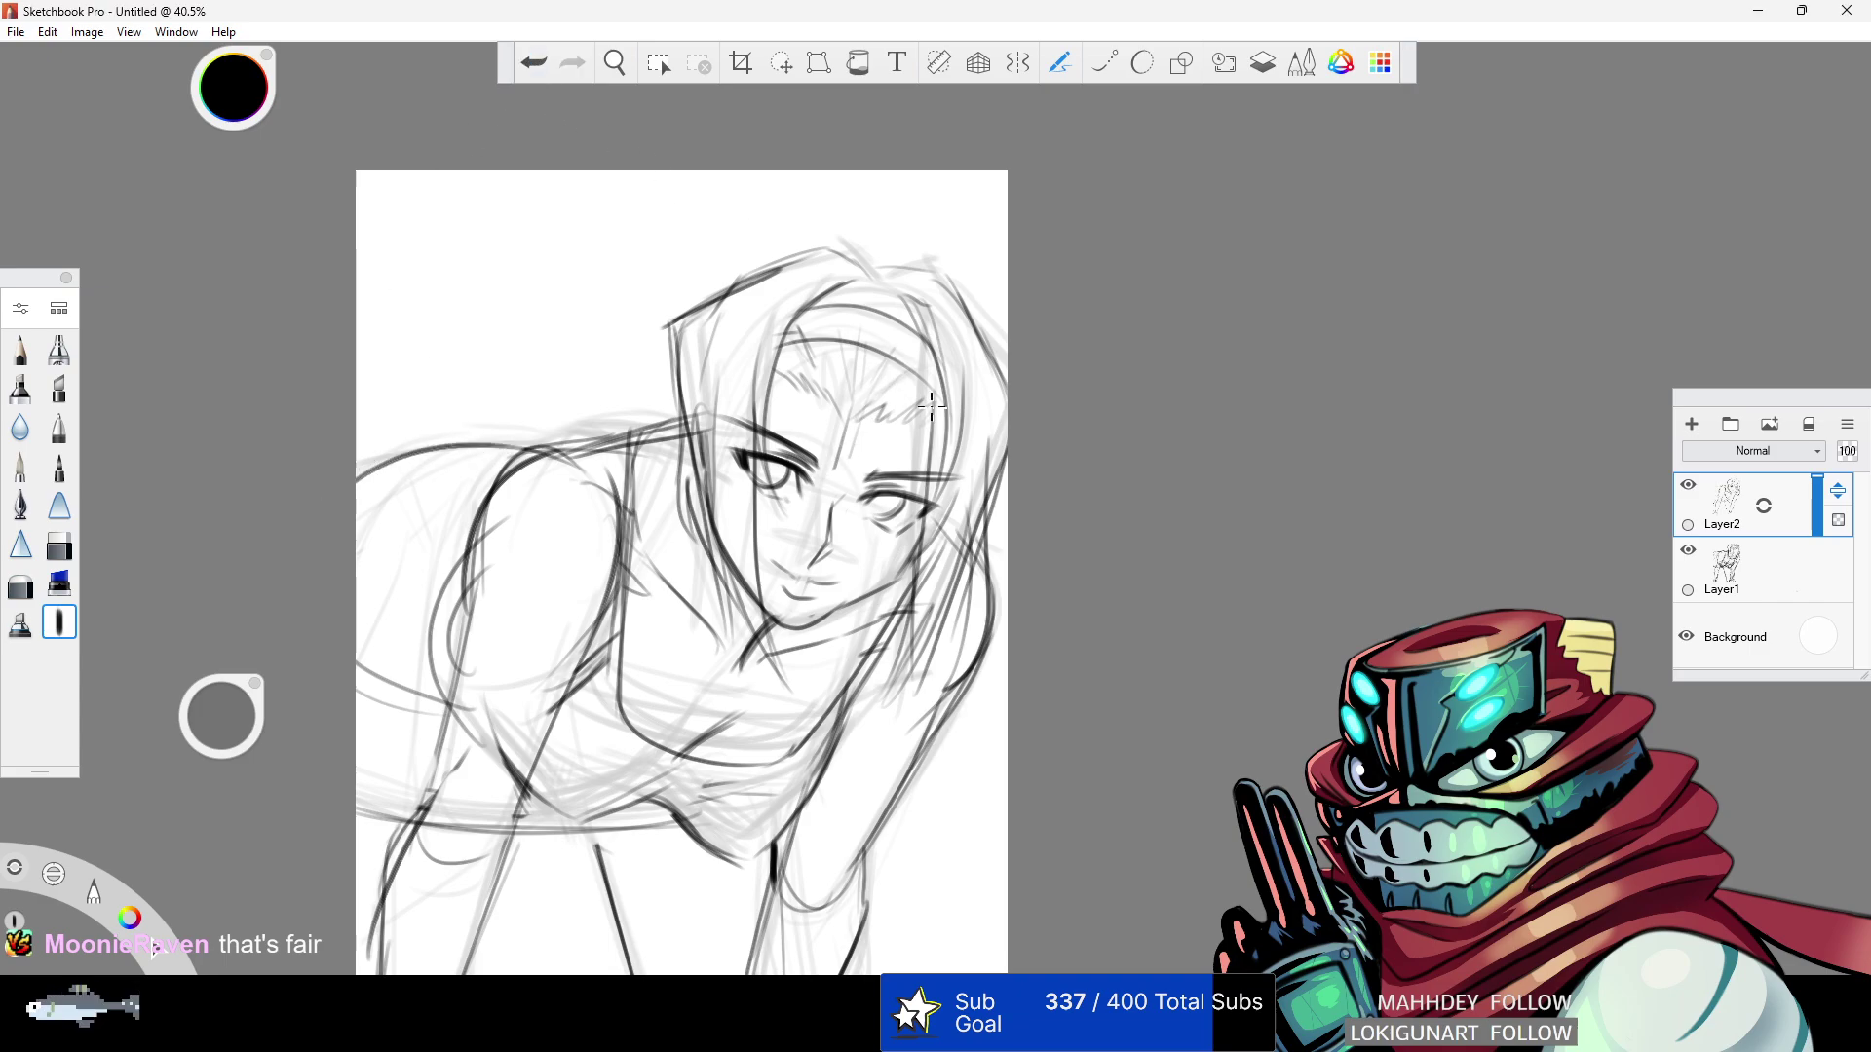
- Hide Layer1 and reduce the opacity of Layer2 to 20
left_click(614, 64)
left_click_drag(665, 219, 633, 238)
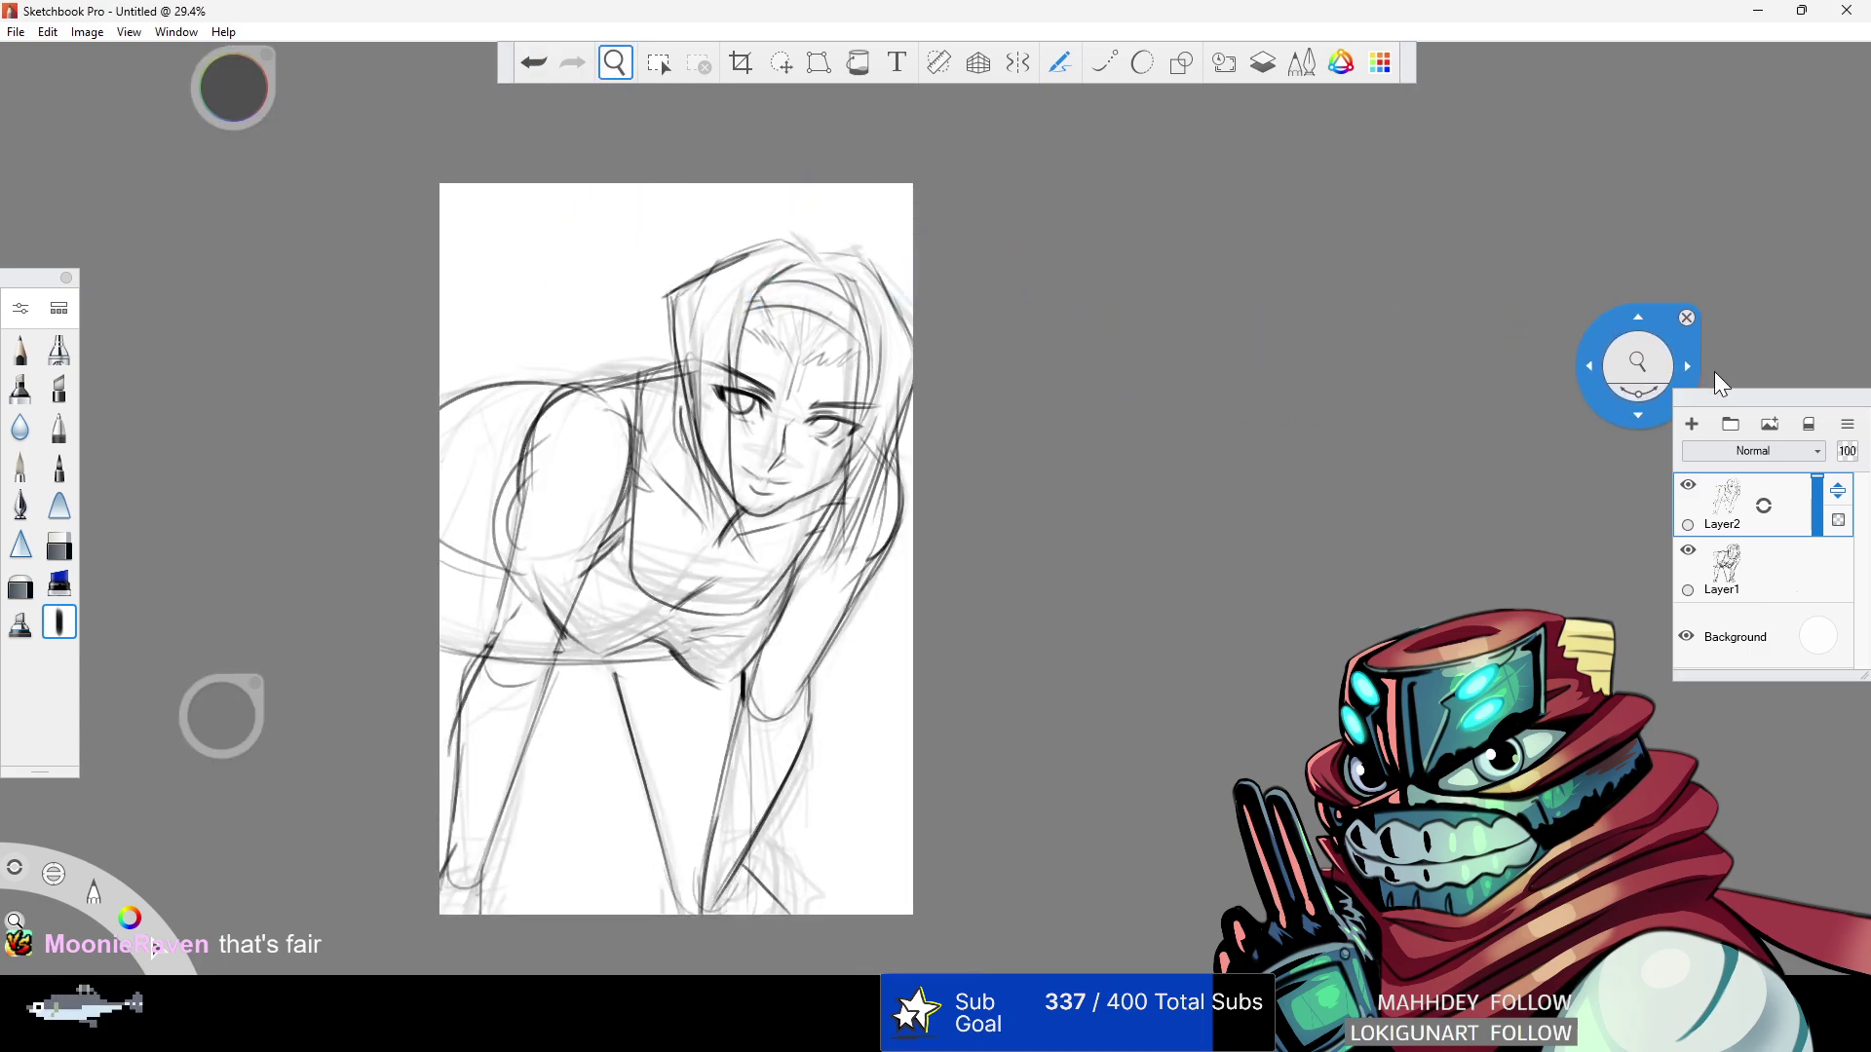
left_click(1688, 552)
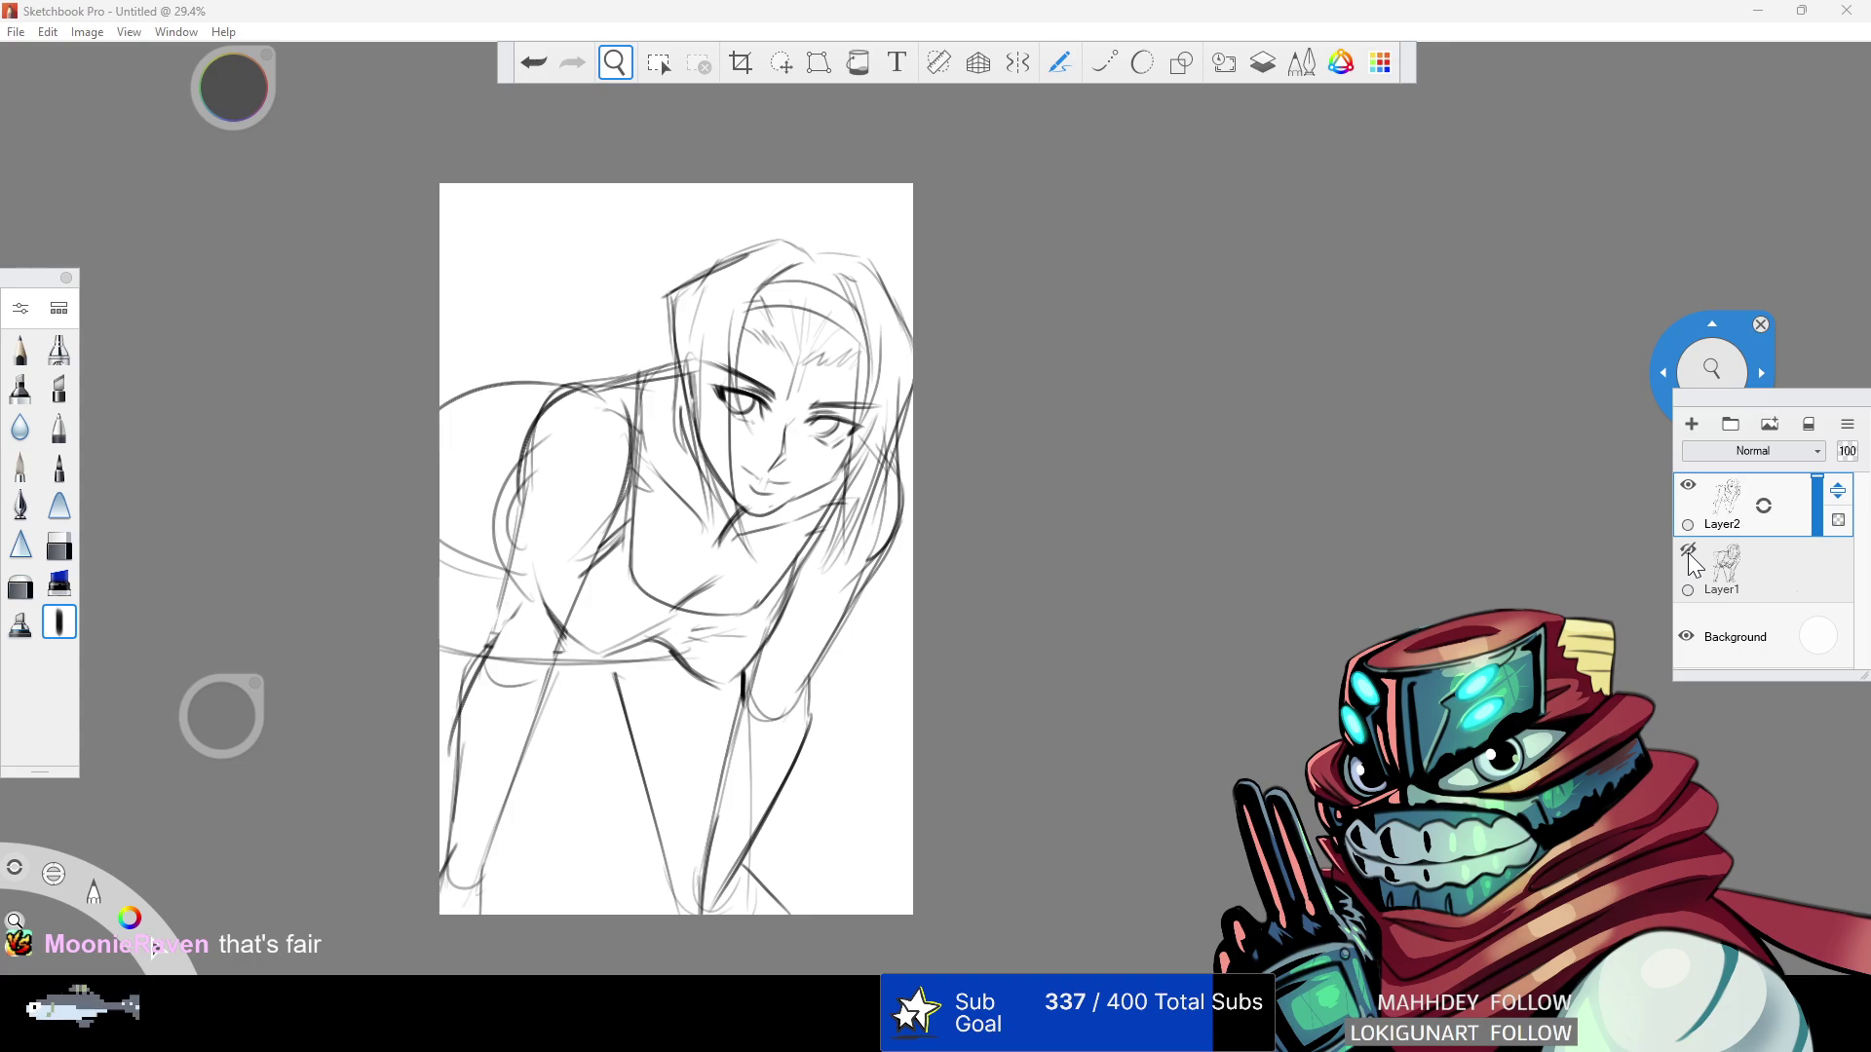
left_click(1820, 529)
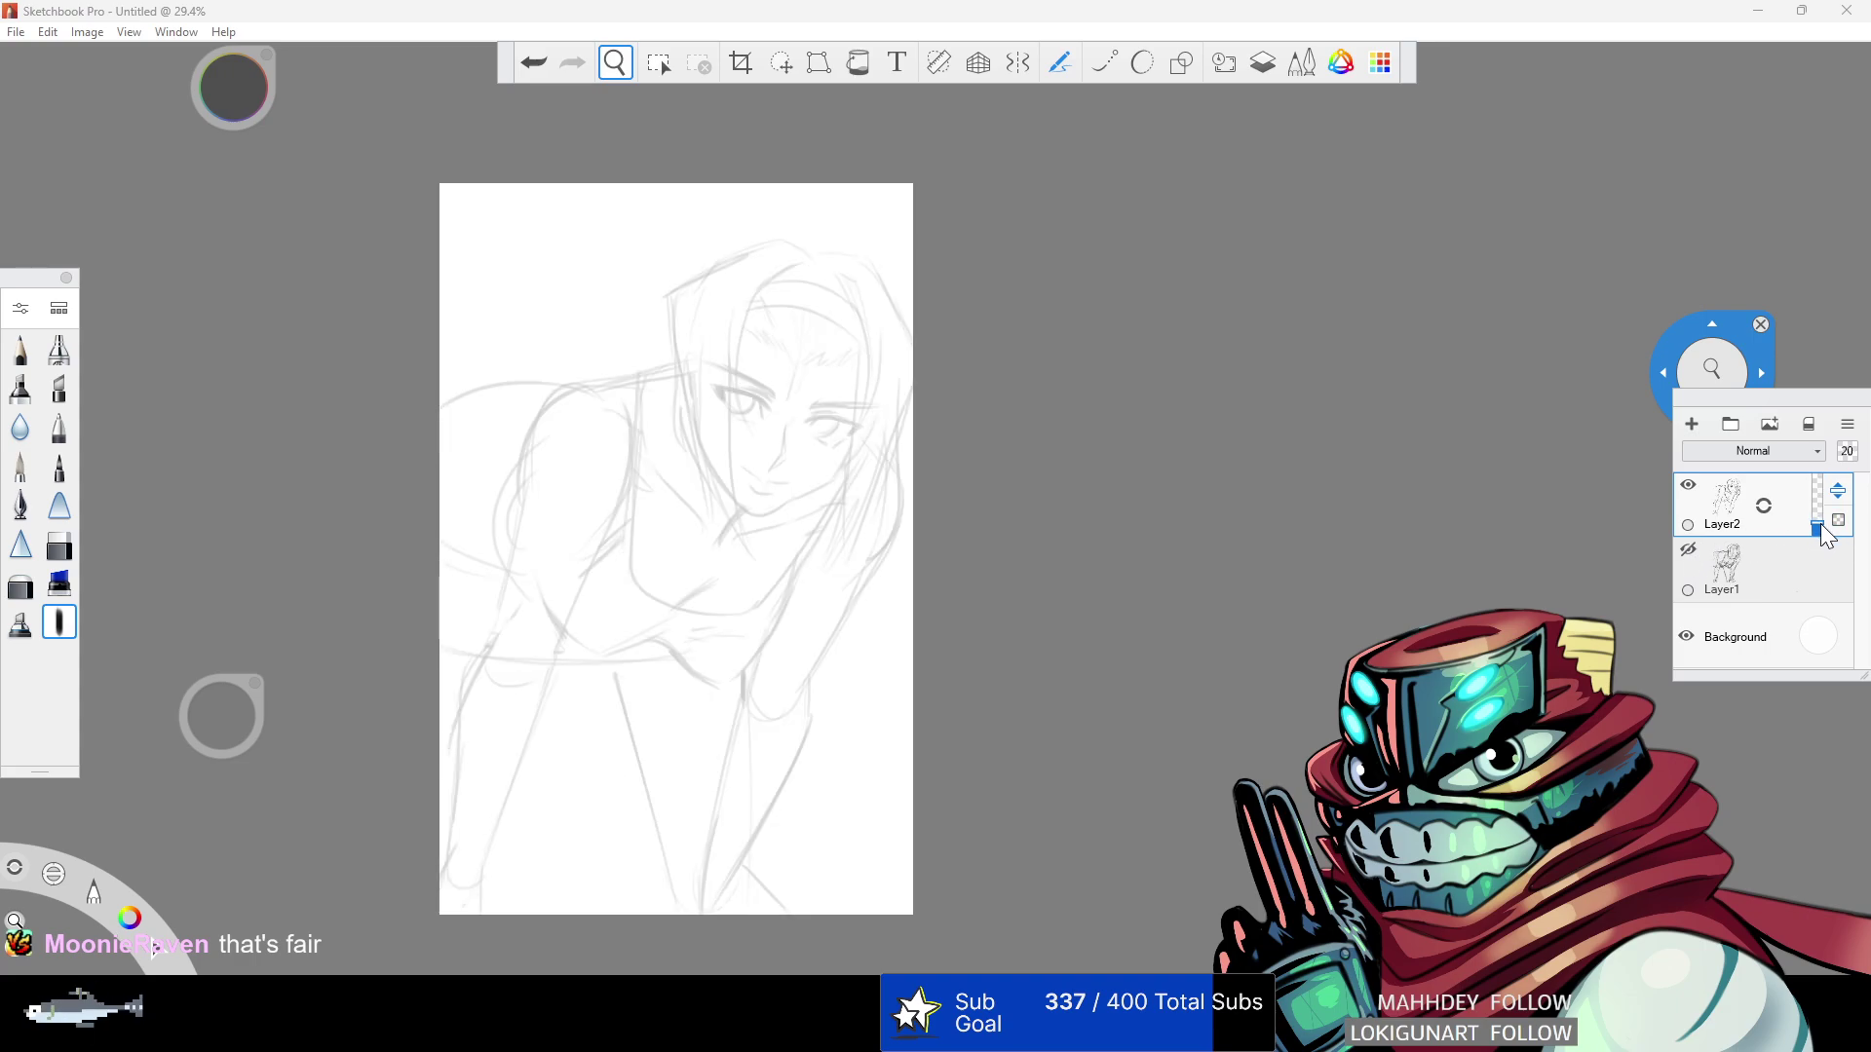
- Add a new layer above Layer2 for the clean lines of the face and hair
left_click(1692, 425)
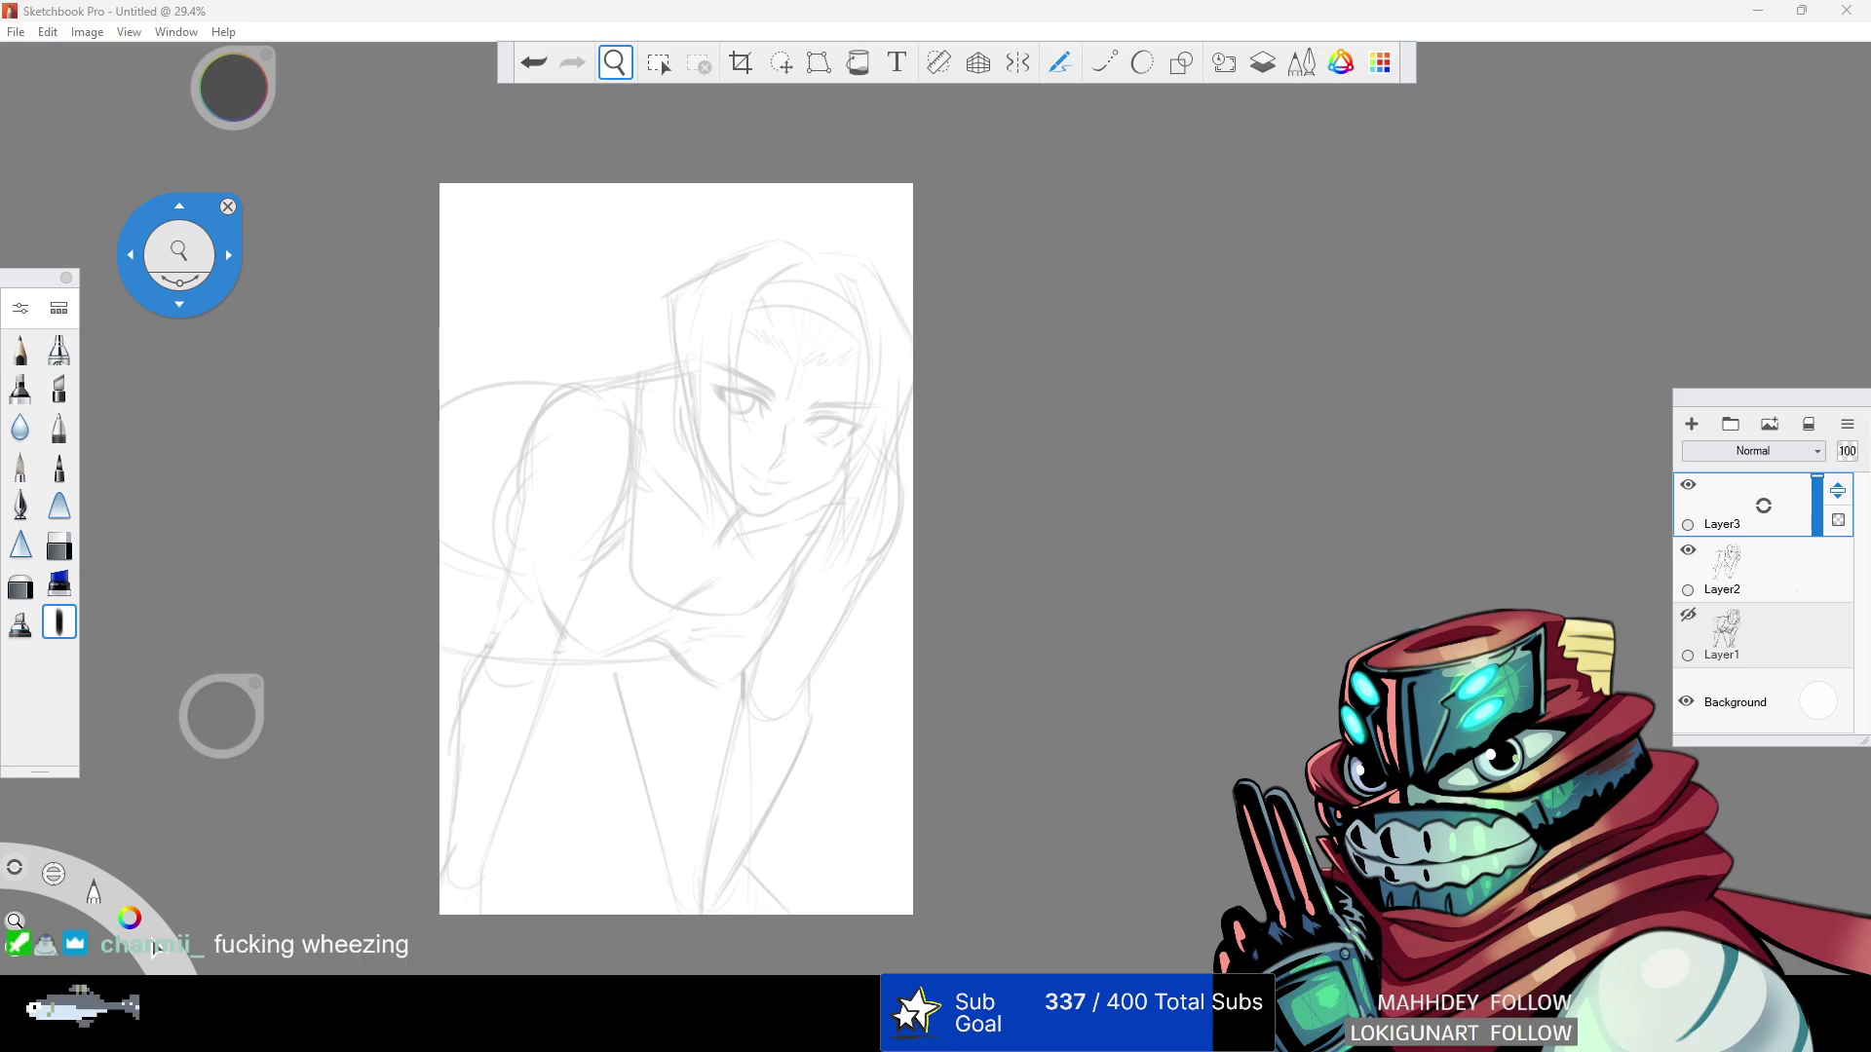
left_click(615, 68)
left_click(608, 68)
mouse_move(902, 404)
left_mouse_down()
mouse_move(952, 422)
mouse_move(798, 459)
mouse_move(530, 597)
mouse_move(164, 584)
left_mouse_up()
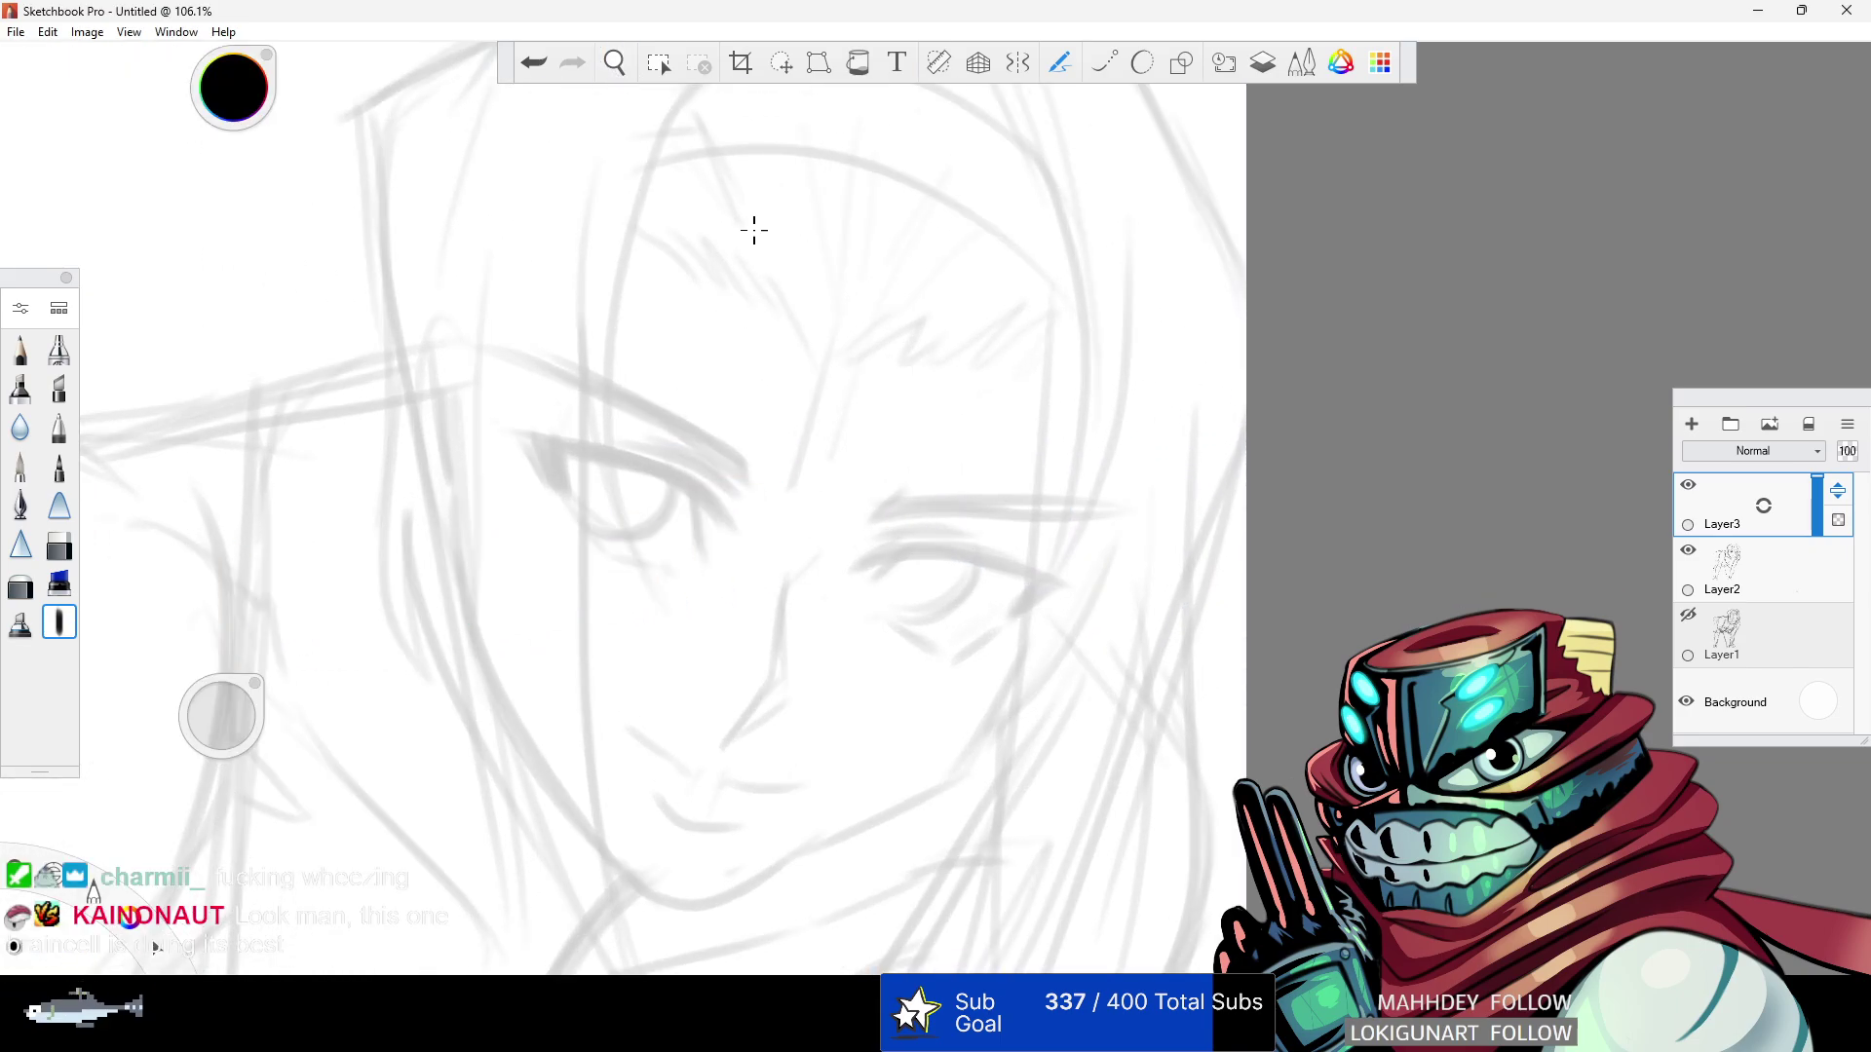
- Try to draw a thick curved hair strand falling across the near eye
left_click_drag(617, 284, 668, 626)
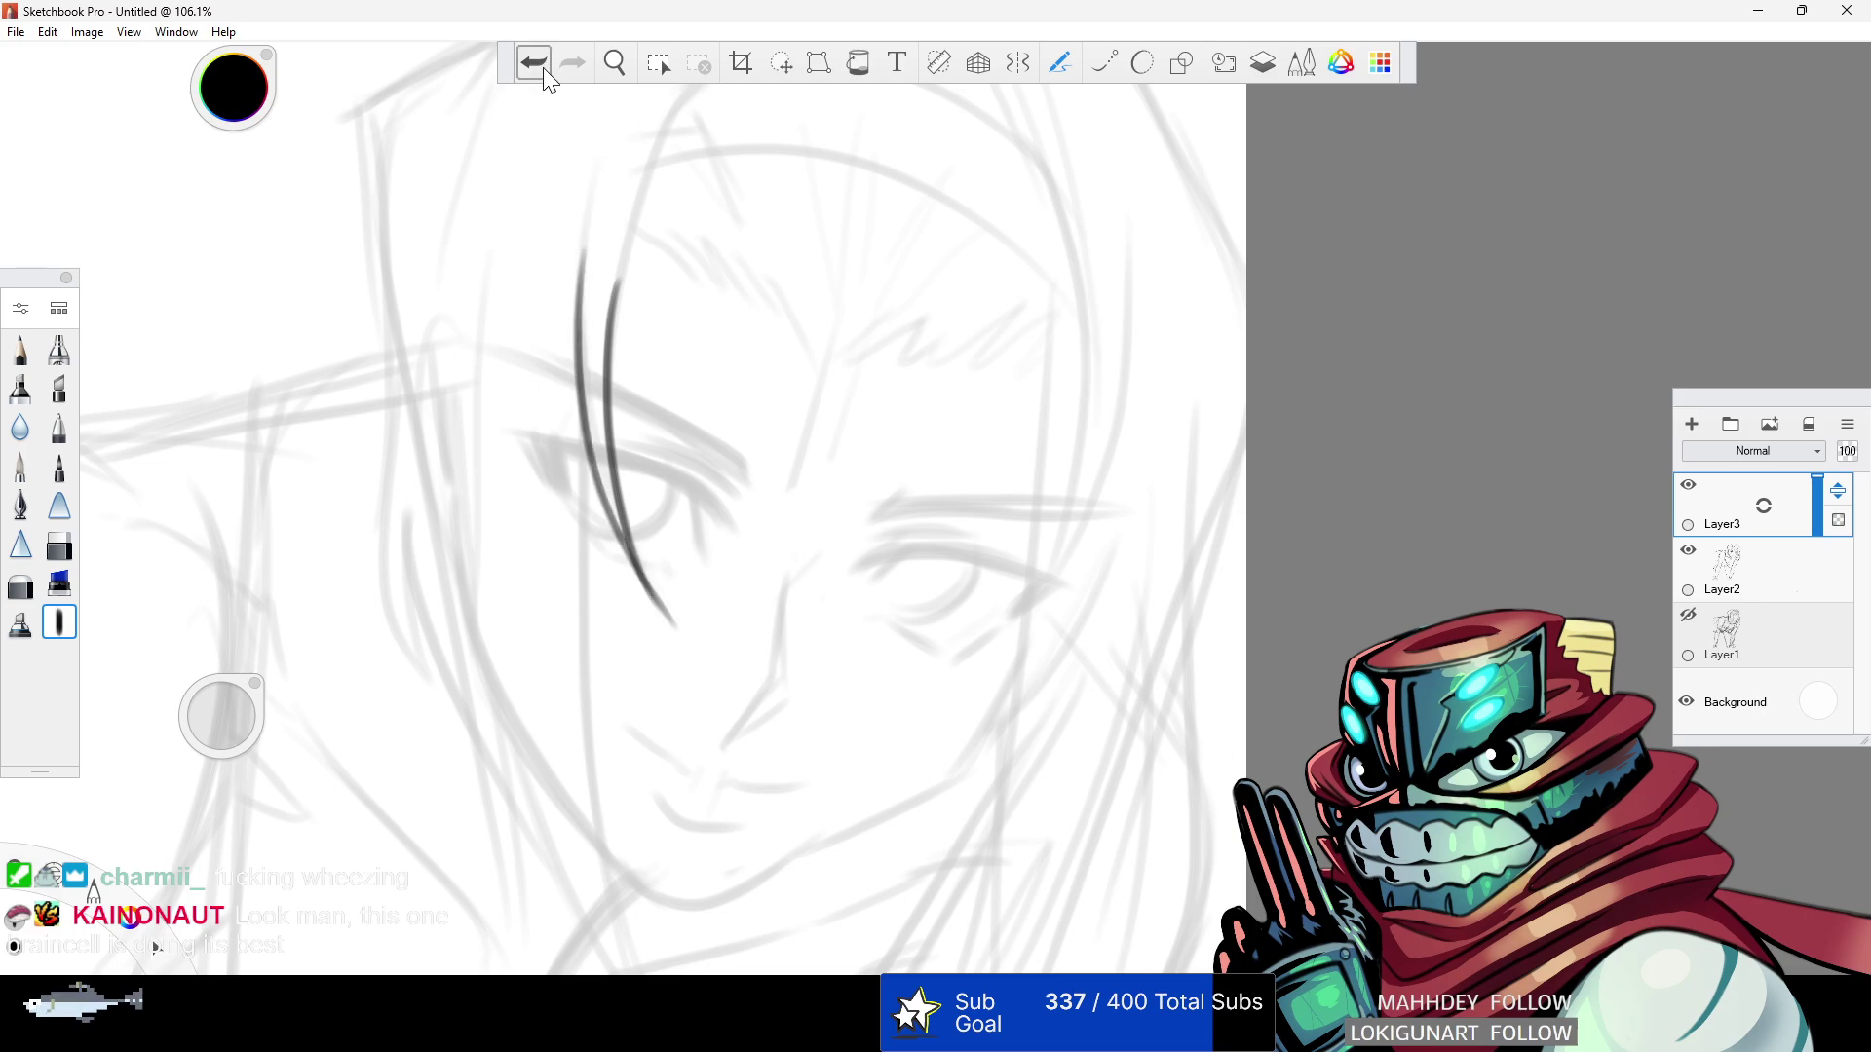
left_click(534, 62)
left_click(534, 63)
- Reduce the brush size and draw a tapered hair strand across the near eye with two thin curves
left_click_drag(221, 715, 216, 950)
mouse_move(624, 251)
left_mouse_down()
mouse_move(617, 487)
mouse_move(651, 614)
left_mouse_up()
left_click(534, 63)
mouse_move(597, 278)
left_mouse_down()
mouse_move(660, 596)
mouse_move(597, 152)
left_mouse_up()
left_click(534, 62)
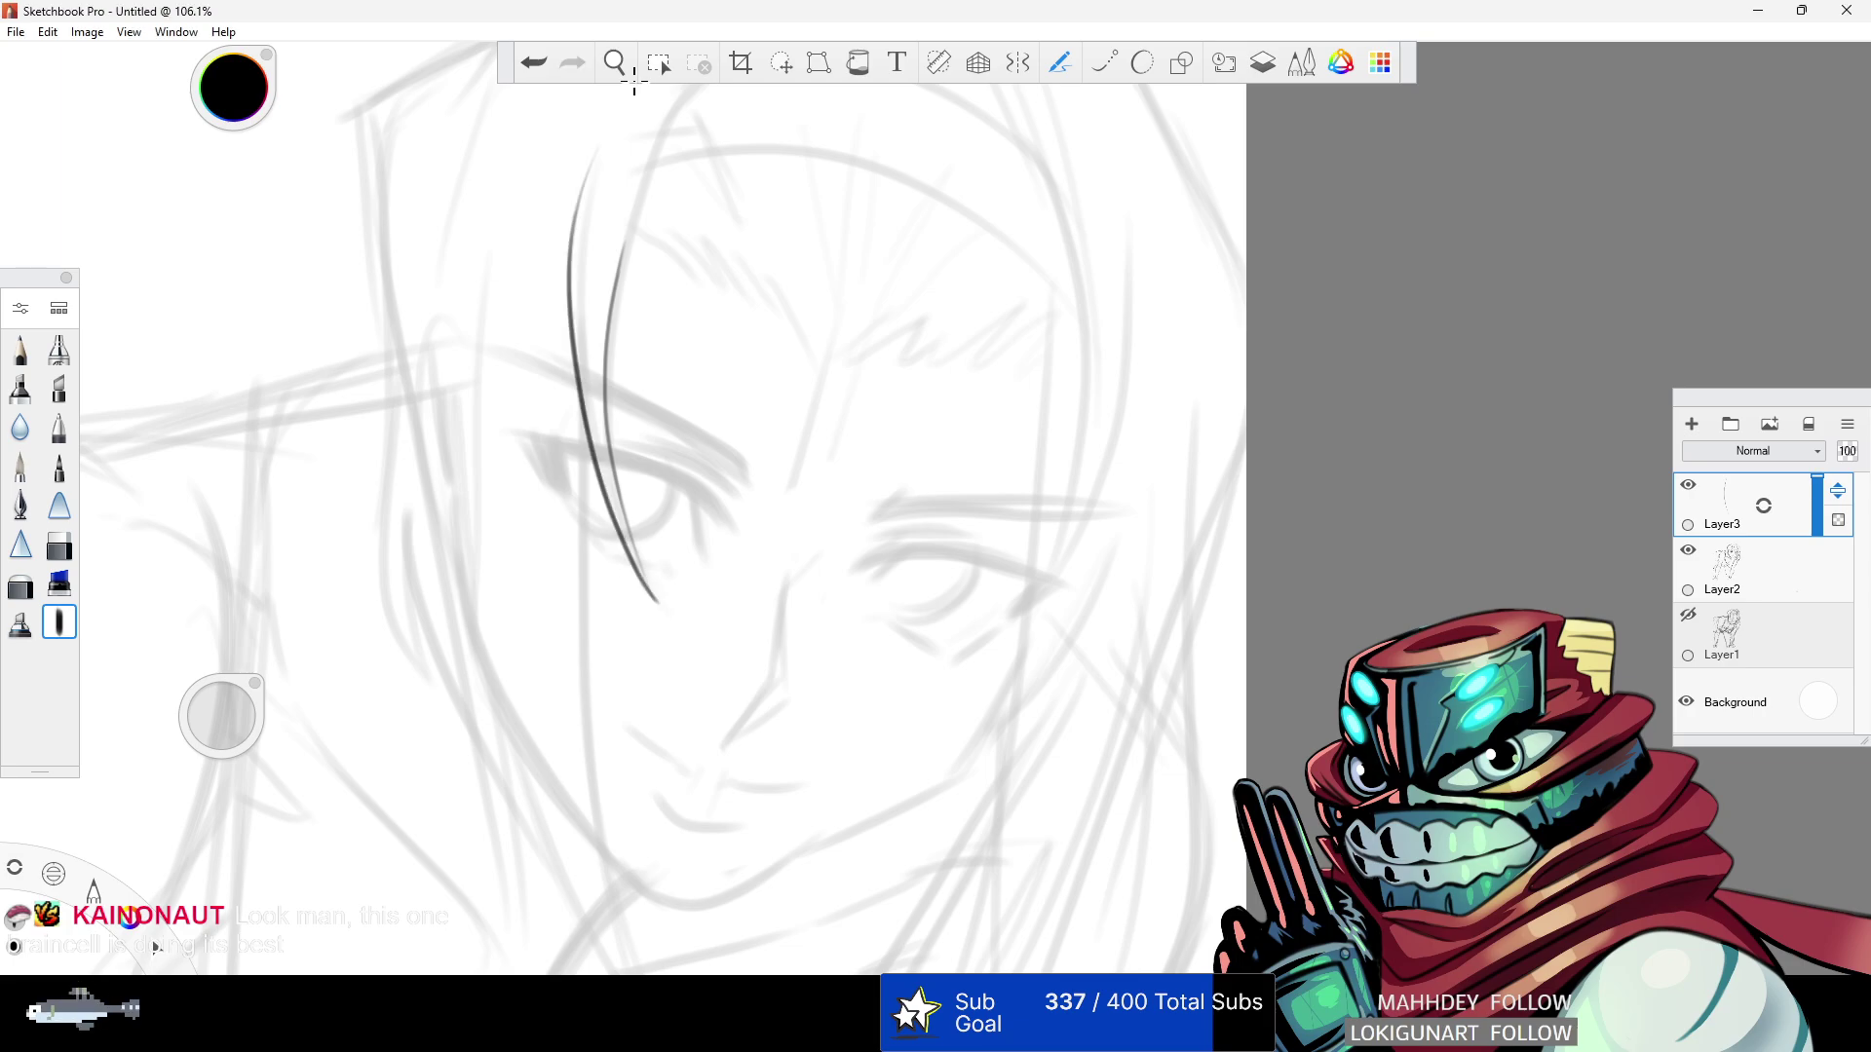
left_click(534, 63)
left_click_drag(646, 591, 575, 236)
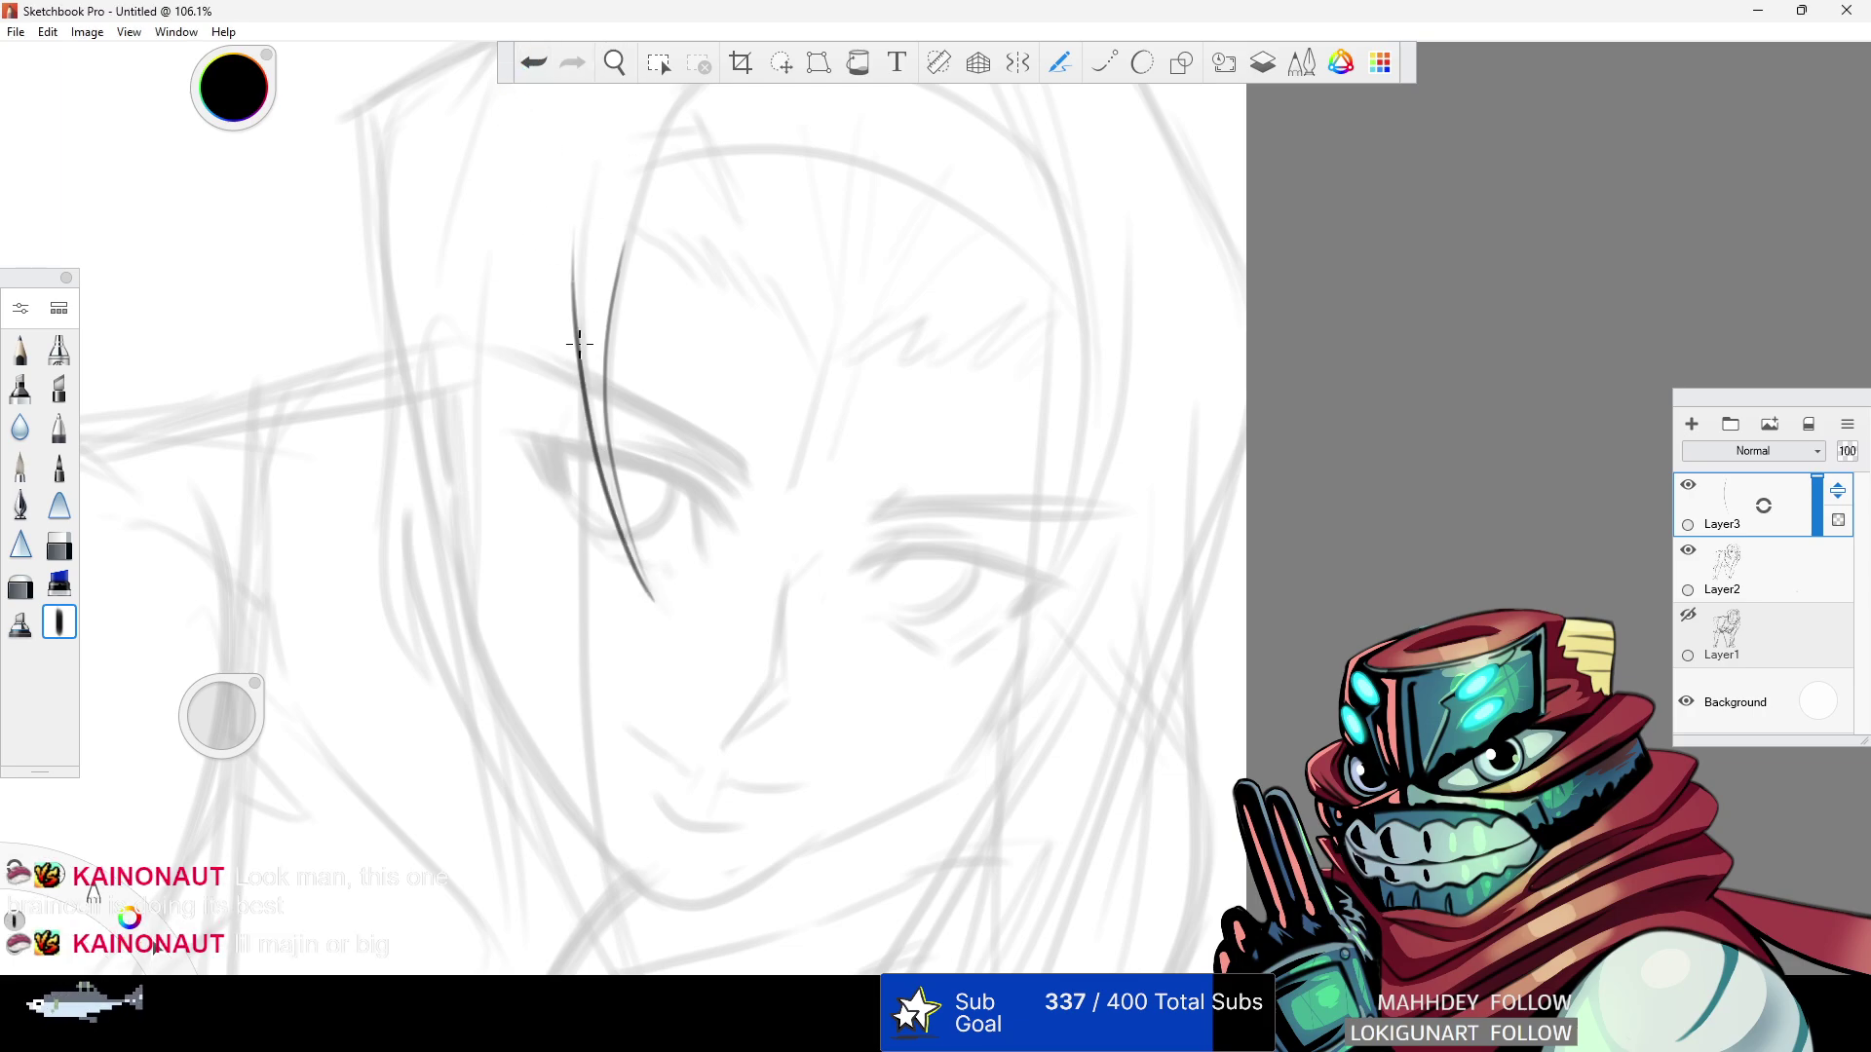
left_click(531, 63)
left_click_drag(653, 598, 573, 294)
- Try to draw a long line from beside the near eye down past the jaw
left_click_drag(583, 449, 638, 969)
left_click(616, 62)
mouse_move(628, 334)
left_mouse_down()
mouse_move(674, 515)
mouse_move(719, 356)
left_mouse_up()
left_click(533, 63)
left_click(60, 621)
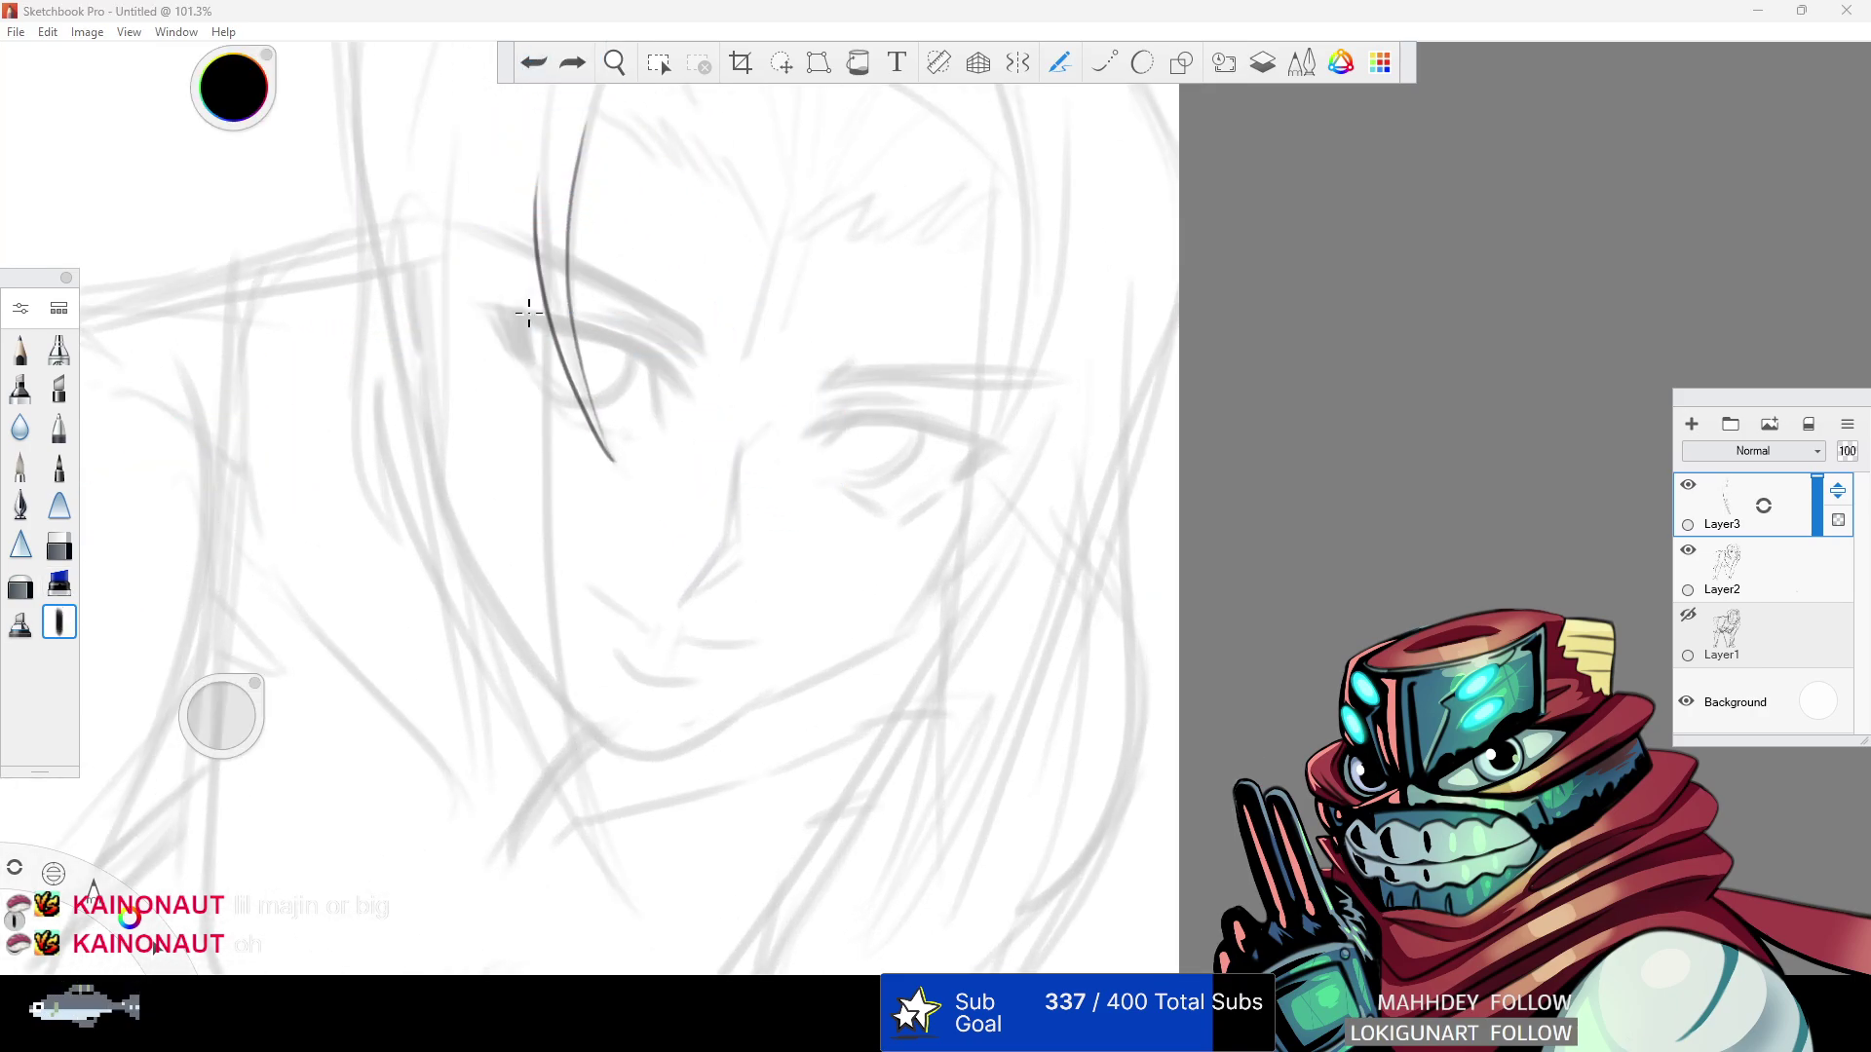
- Draw a long hair lock from beside the near eye past the jaw to a pointed tip, with its outer edge curving back up
left_click_drag(538, 298, 588, 839)
left_click(534, 62)
left_click_drag(544, 318, 603, 816)
left_click(534, 62)
mouse_move(542, 295)
left_mouse_down()
mouse_move(552, 550)
mouse_move(606, 861)
mouse_move(585, 761)
left_mouse_up()
mouse_move(628, 913)
left_mouse_down()
mouse_move(452, 458)
mouse_move(516, 729)
mouse_move(398, 414)
left_mouse_up()
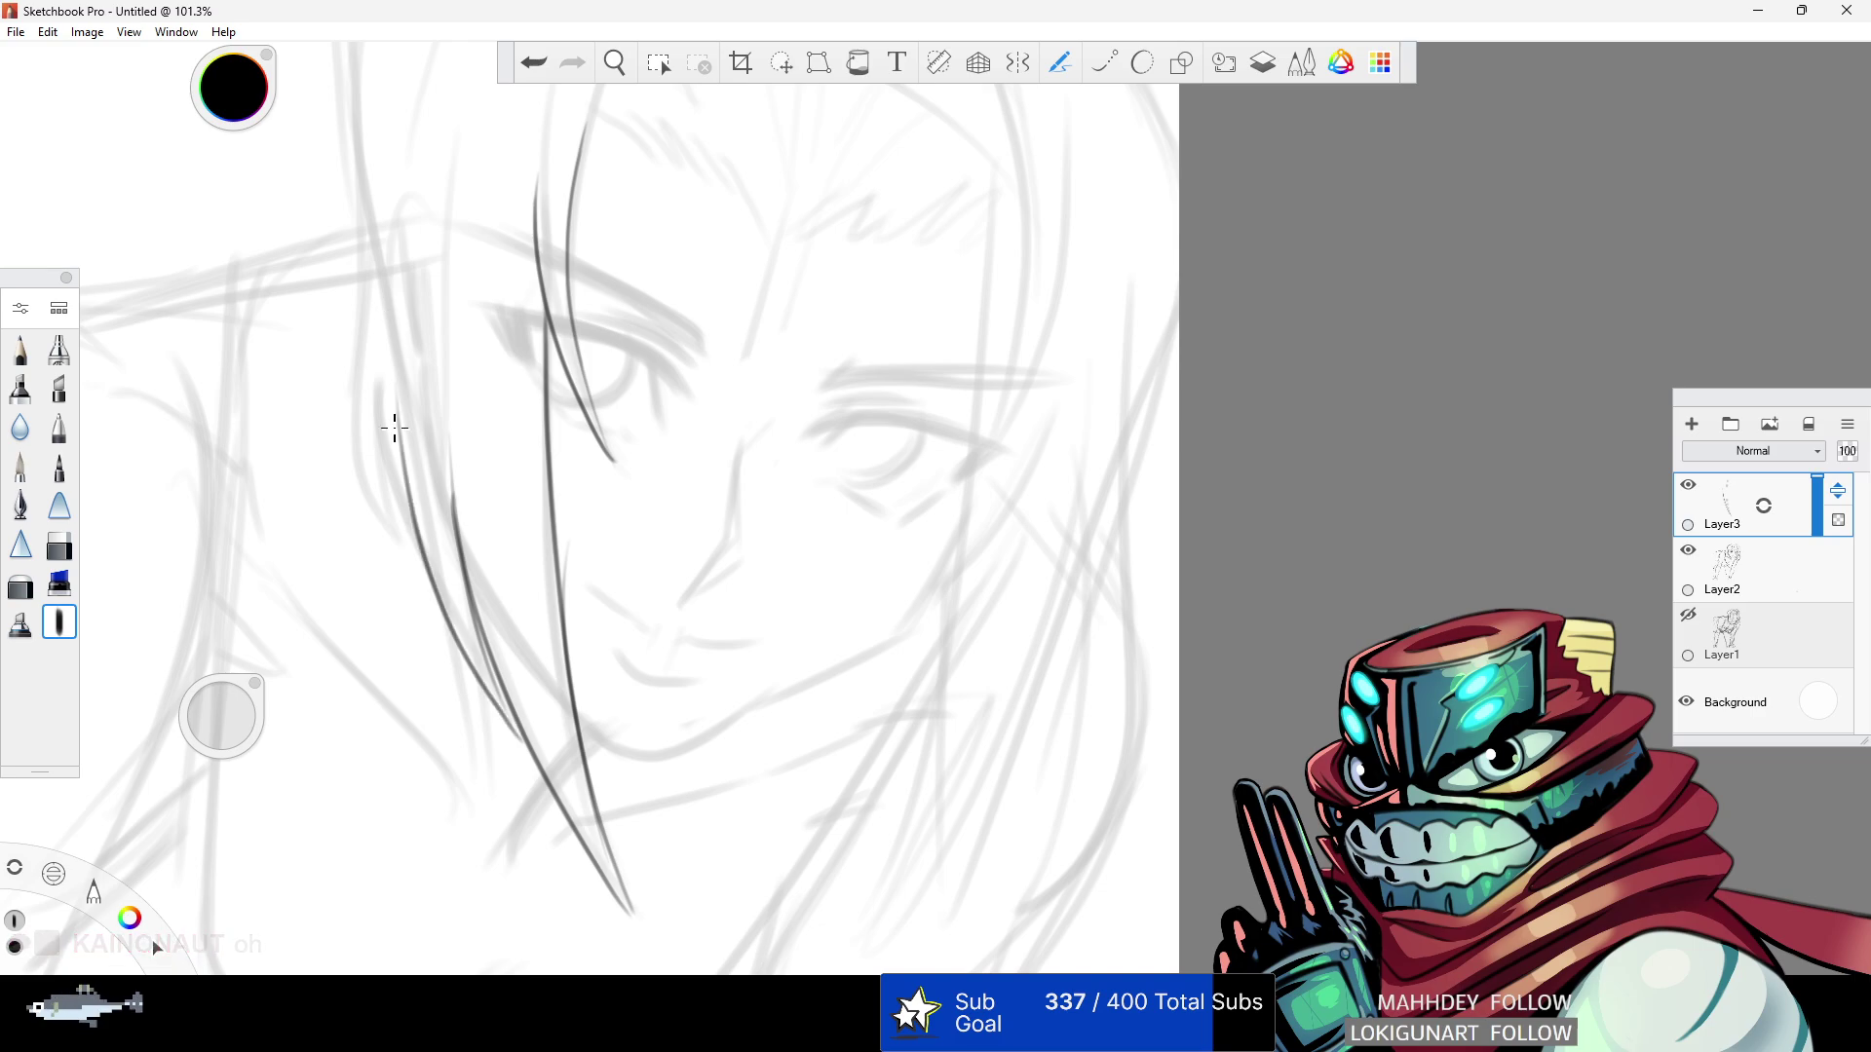
- Draw short tapered strand ends along the outer edge of the near-side hair
left_click_drag(421, 554, 376, 246)
left_click(533, 63)
left_click_drag(394, 401, 409, 565)
left_click_drag(407, 555, 350, 372)
- Outline the near side of the hair upward to the angular corner and over the crown to the parting
left_click(614, 63)
left_click_drag(629, 232, 717, 440)
left_click(543, 62)
left_click(179, 457)
left_click_drag(380, 407, 446, 871)
mouse_move(435, 698)
left_mouse_down()
mouse_move(413, 429)
mouse_move(643, 249)
left_mouse_up()
left_click(526, 66)
left_click(535, 67)
mouse_move(383, 409)
left_mouse_down()
mouse_move(481, 326)
mouse_move(490, 353)
mouse_move(760, 250)
mouse_move(814, 313)
mouse_move(614, 269)
left_mouse_up()
left_click(538, 62)
left_click(534, 65)
left_click(534, 65)
- Draw the inner edge of the near-side front lock as a curve from the near eye up to the parting
mouse_move(384, 426)
left_mouse_down()
mouse_move(614, 264)
mouse_move(764, 251)
mouse_move(721, 238)
mouse_move(793, 316)
mouse_move(754, 258)
mouse_move(722, 264)
mouse_move(753, 292)
mouse_move(691, 342)
mouse_move(574, 667)
left_mouse_up()
left_click(533, 63)
left_click_drag(709, 310, 583, 614)
left_click(533, 62)
mouse_move(579, 543)
left_mouse_down()
mouse_move(701, 334)
mouse_move(754, 313)
left_mouse_up()
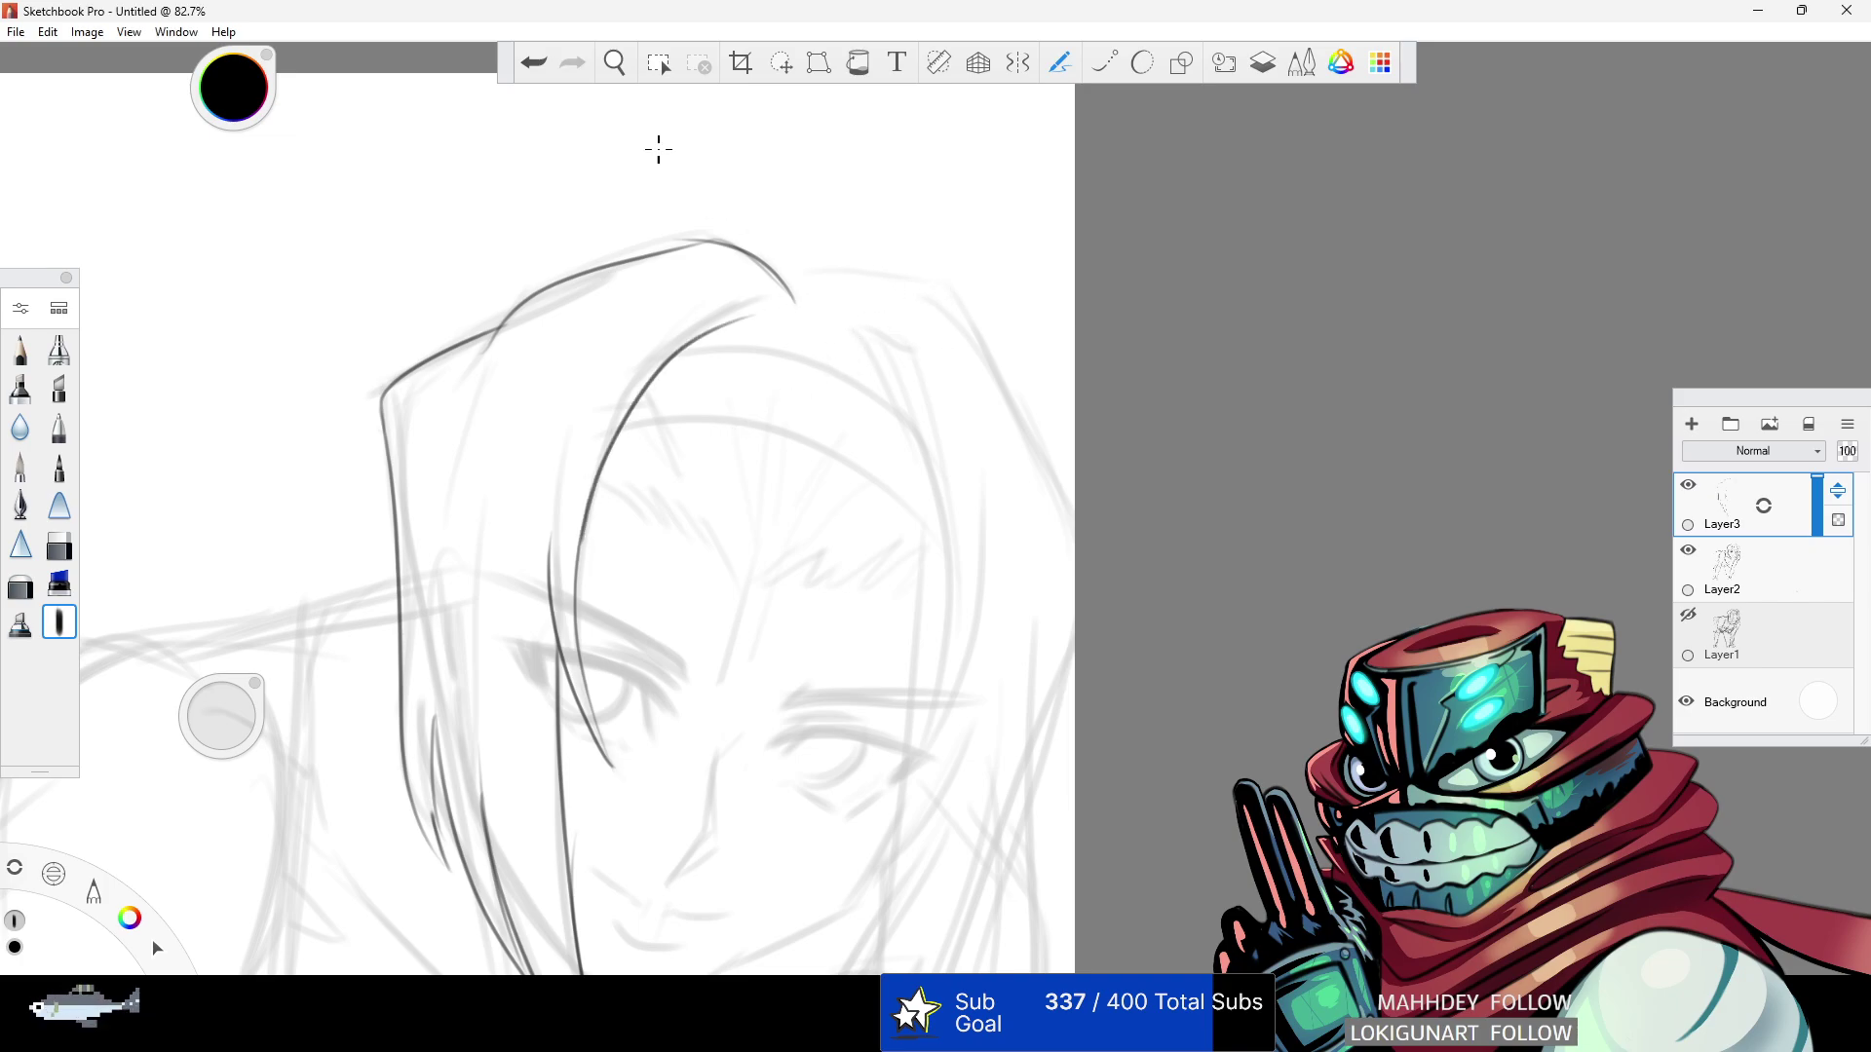
left_click(609, 66)
left_click_drag(672, 162, 755, 325)
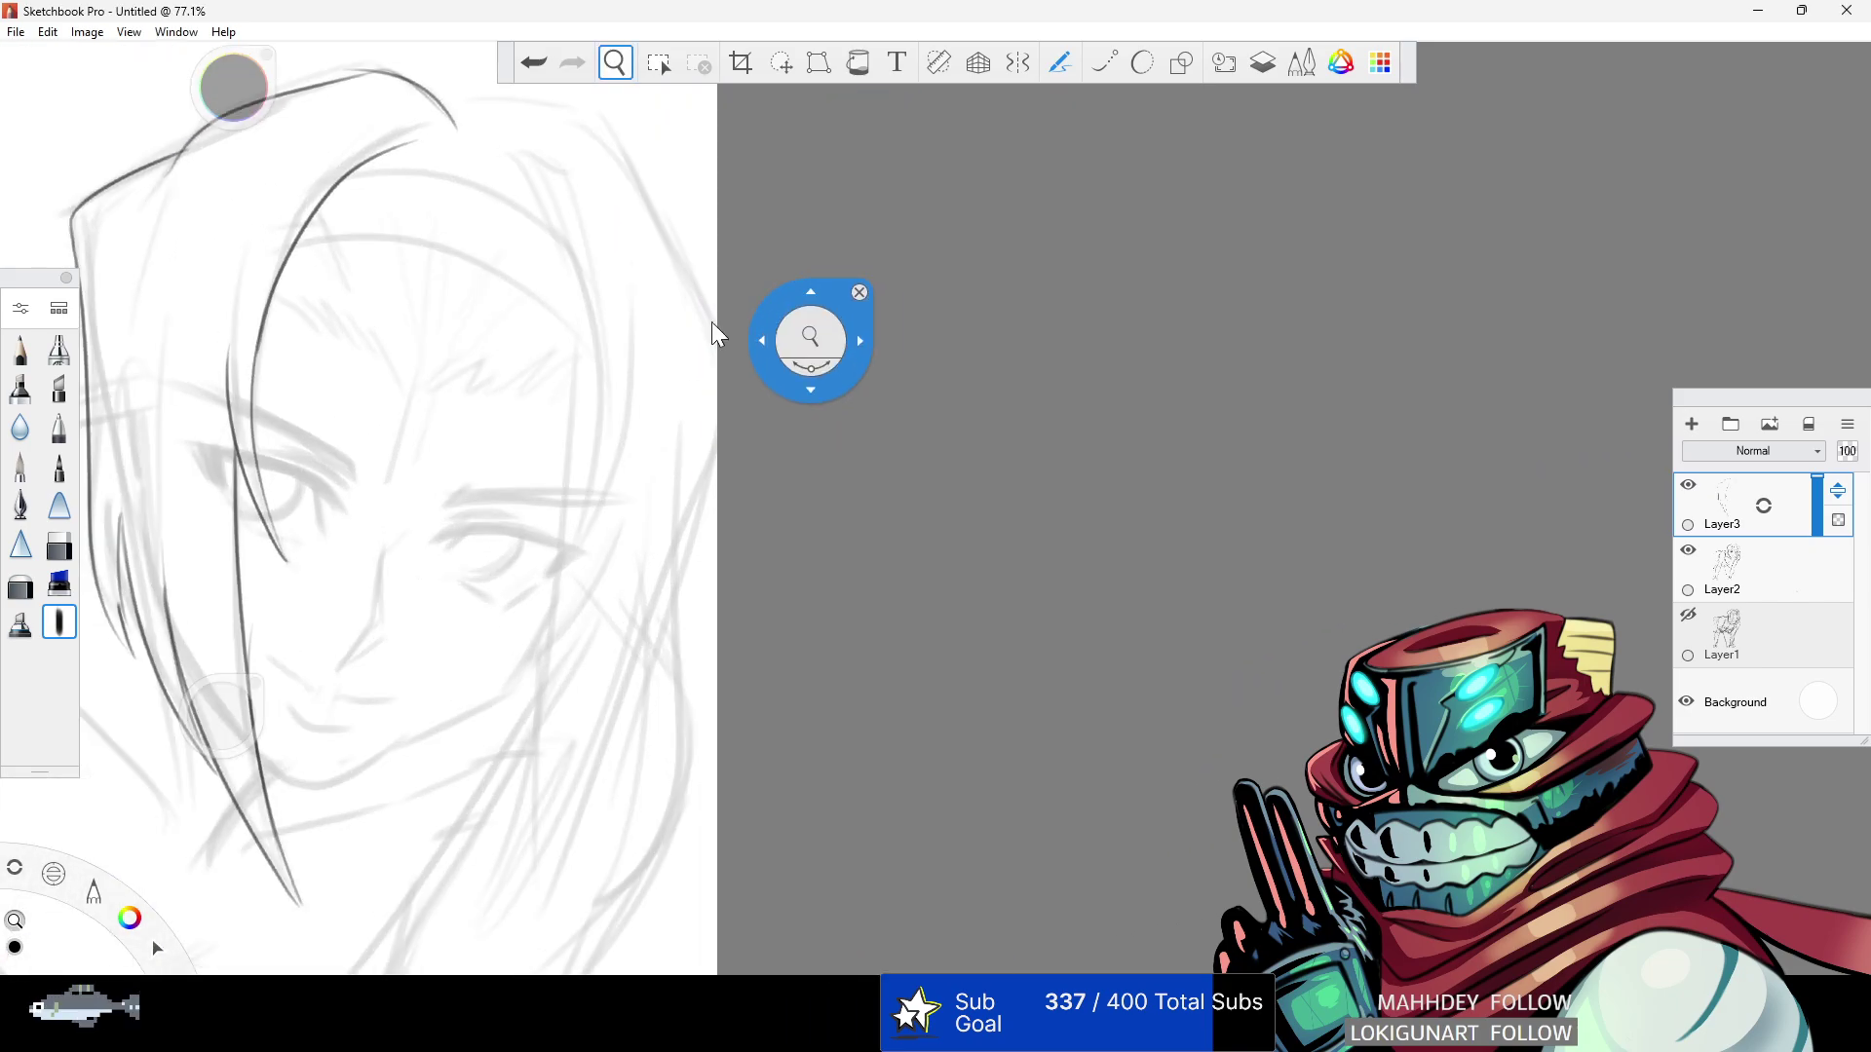
left_click(60, 583)
mouse_move(545, 167)
left_mouse_down()
mouse_move(564, 384)
mouse_move(521, 563)
left_mouse_up()
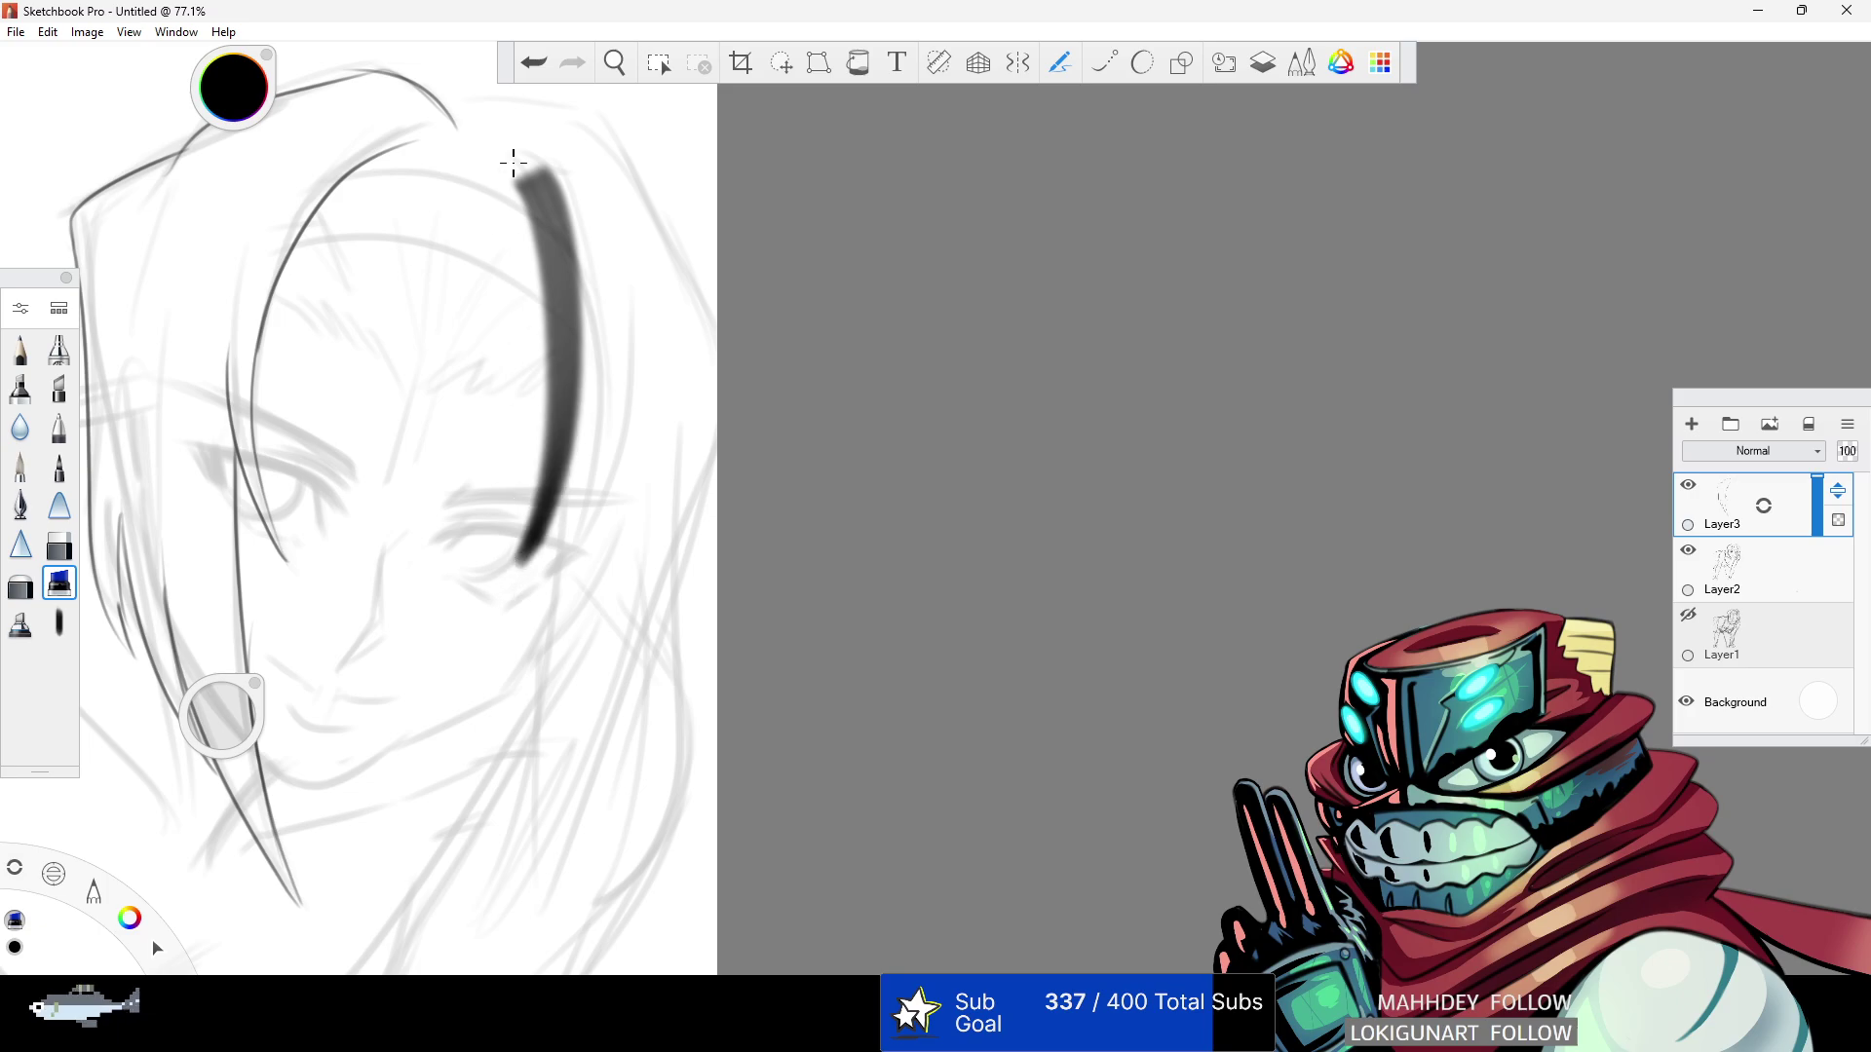
left_click(533, 62)
left_click(49, 629)
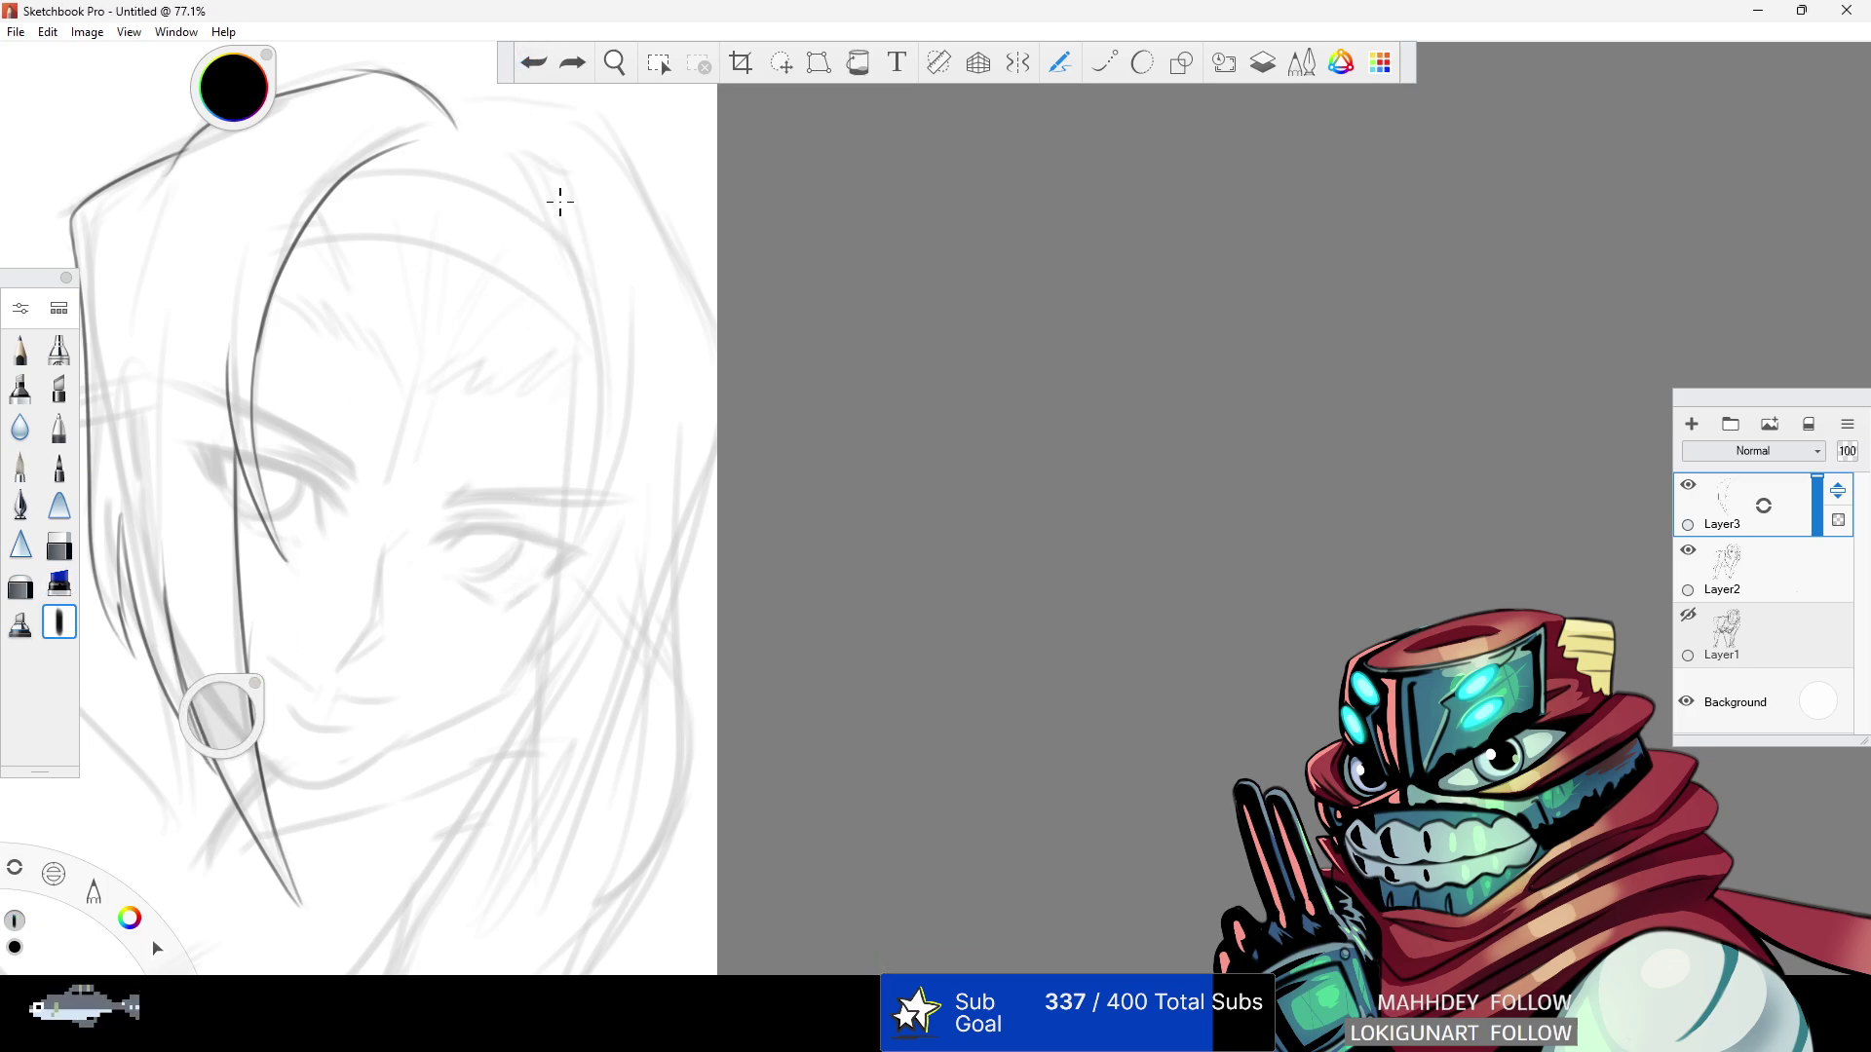
- Try to outline a curved front lock falling over the far eye, with a line continuing down past the jaw
left_click_drag(546, 210, 552, 541)
left_click(534, 62)
mouse_move(535, 176)
left_mouse_down()
mouse_move(550, 521)
mouse_move(611, 304)
left_mouse_up()
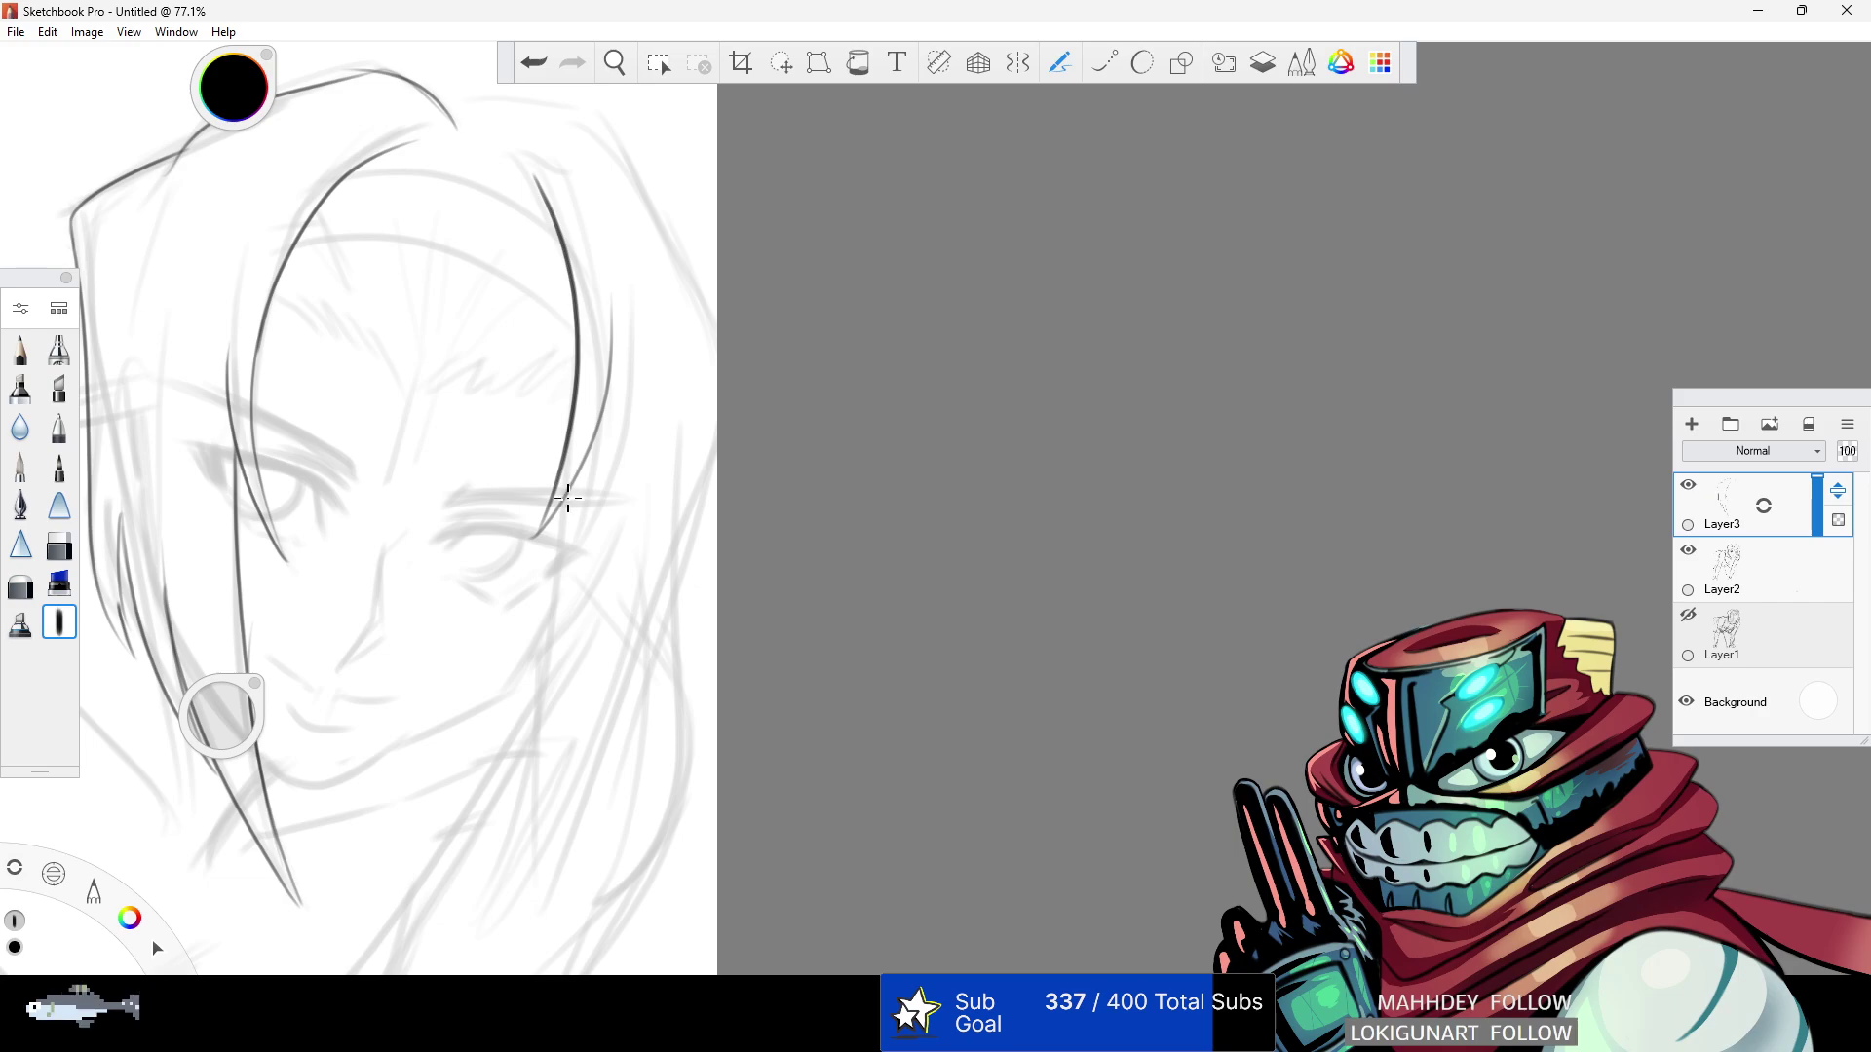
left_click_drag(567, 497, 441, 888)
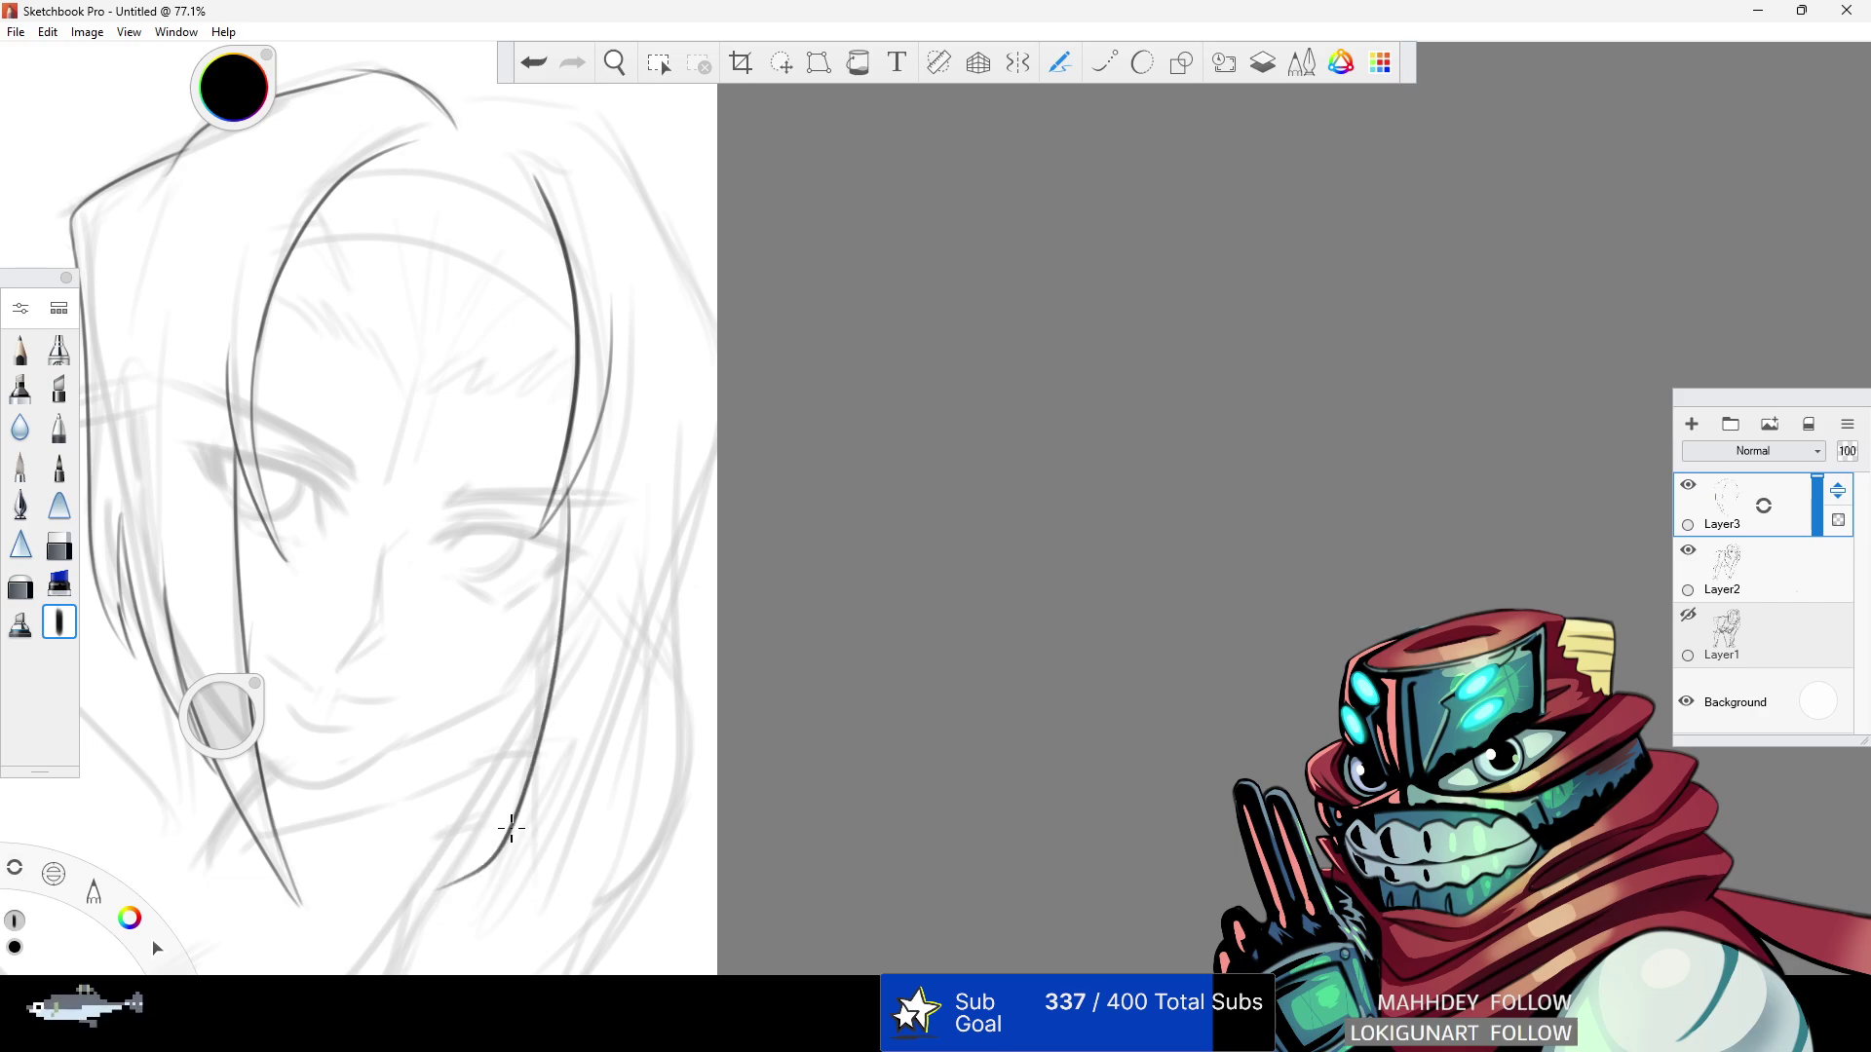
key("ctrl+z")
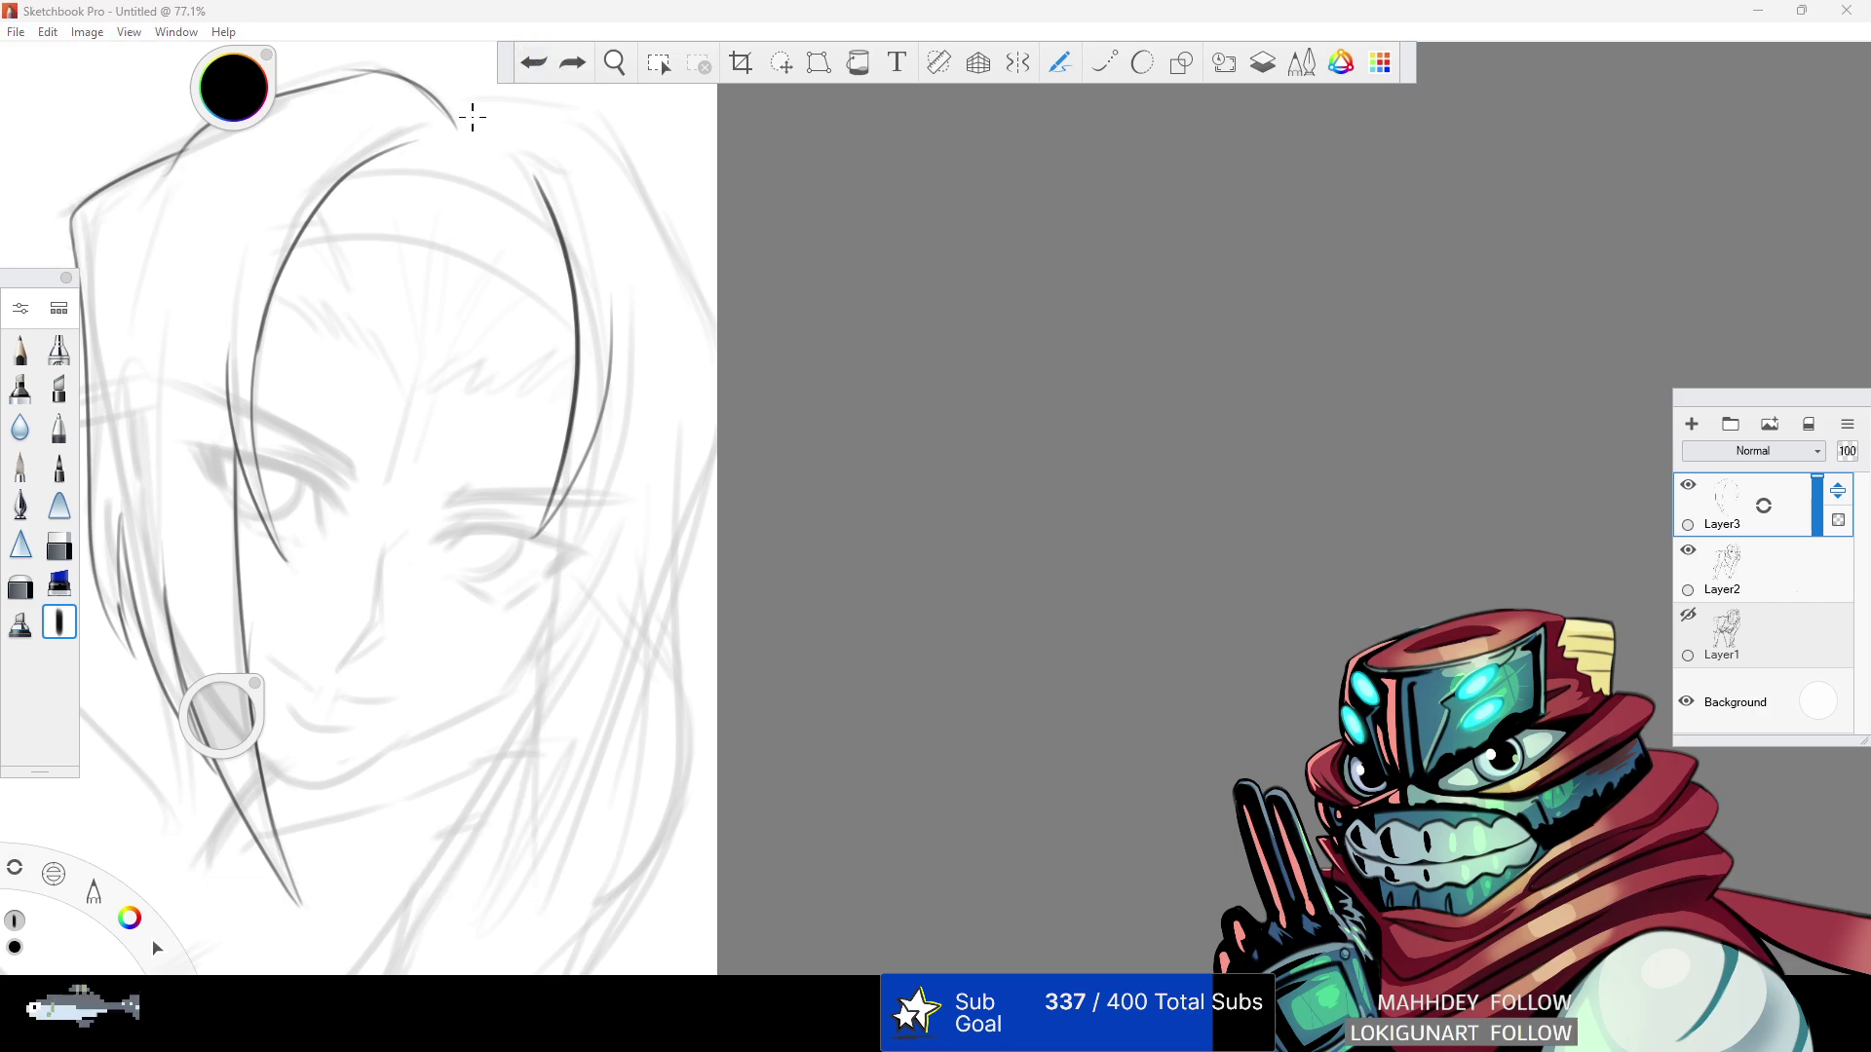
- Outline the far side of the crown from the parting and continue down the outer edge of the far-side hair
mouse_move(454, 121)
left_mouse_down()
mouse_move(576, 117)
mouse_move(717, 388)
left_mouse_up()
left_click(533, 62)
mouse_move(592, 122)
left_mouse_down()
mouse_move(718, 380)
mouse_move(646, 828)
left_mouse_up()
key("ctrl+z")
left_click_drag(710, 395, 582, 937)
left_click(533, 62)
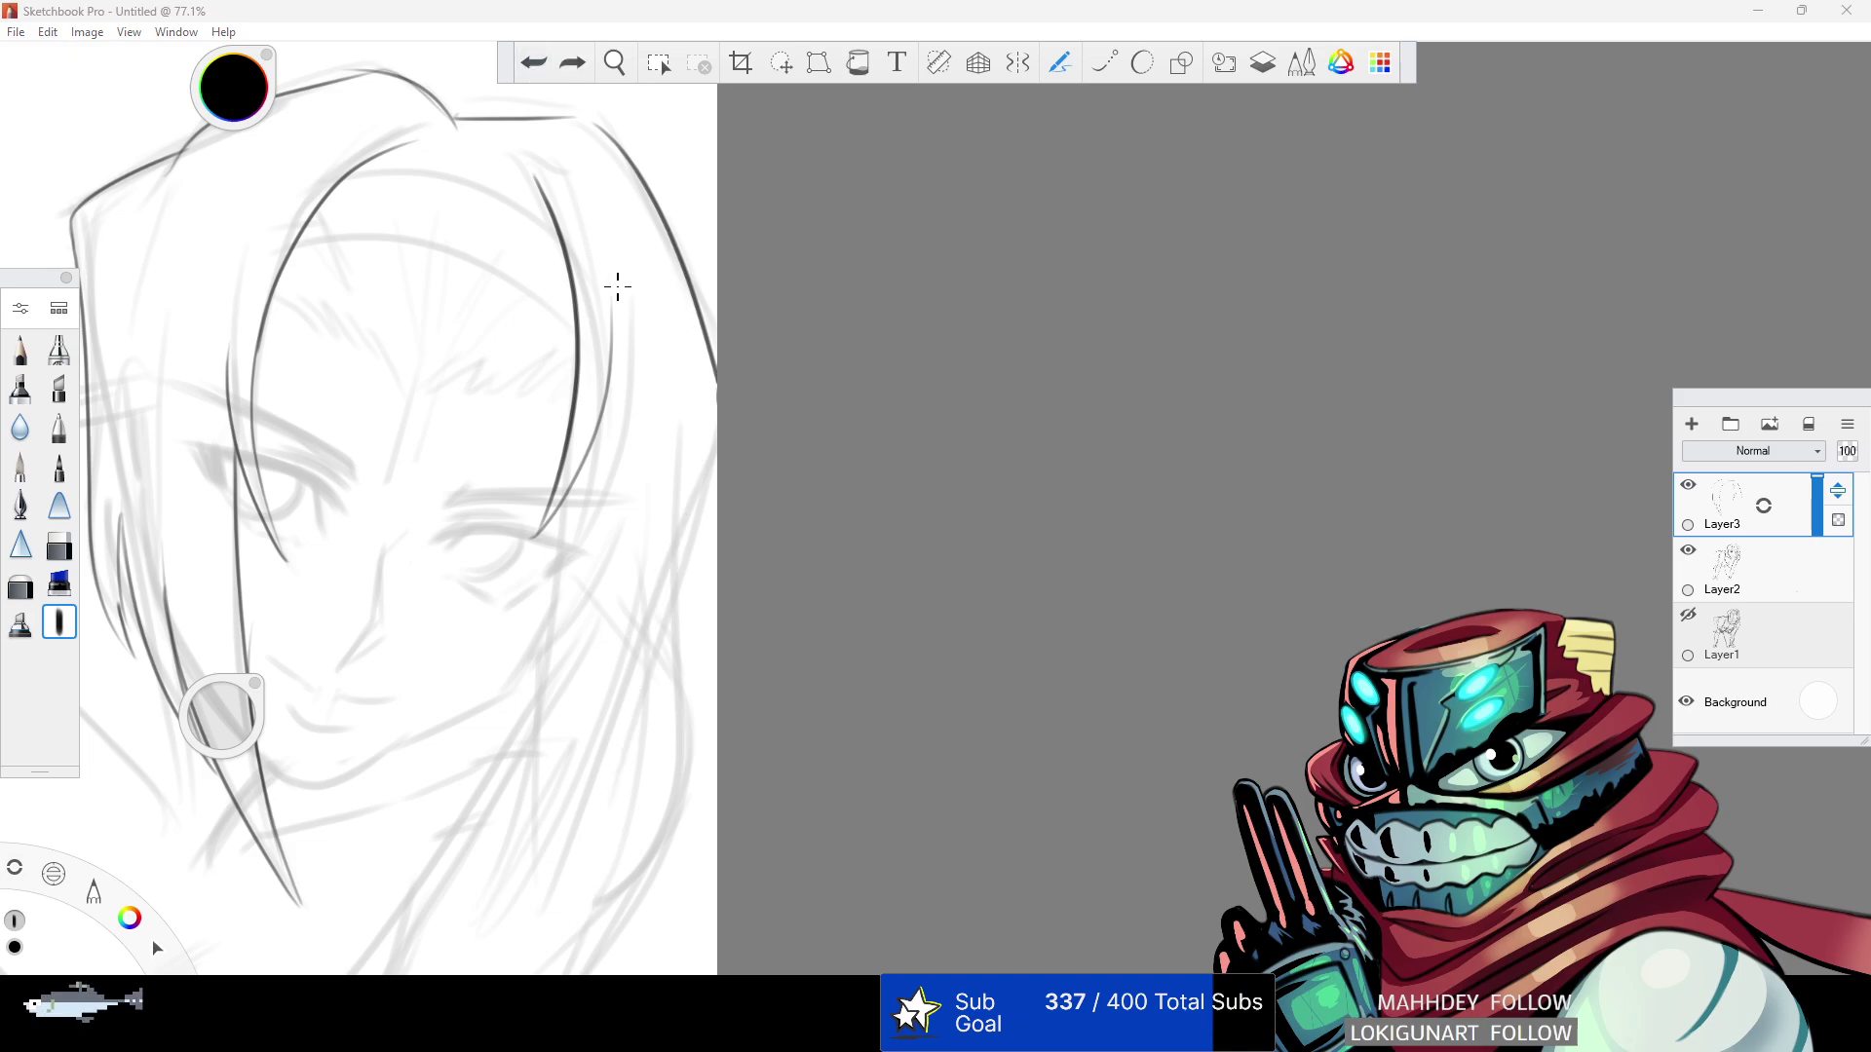
- Erase the curved lock over the far eye and try longer replacement lines down the far side of the face
left_click(62, 540)
mouse_move(552, 185)
left_mouse_down()
mouse_move(576, 255)
mouse_move(559, 555)
left_mouse_up()
left_click(57, 618)
left_click_drag(534, 180, 573, 901)
left_click(533, 63)
left_click_drag(506, 160, 622, 732)
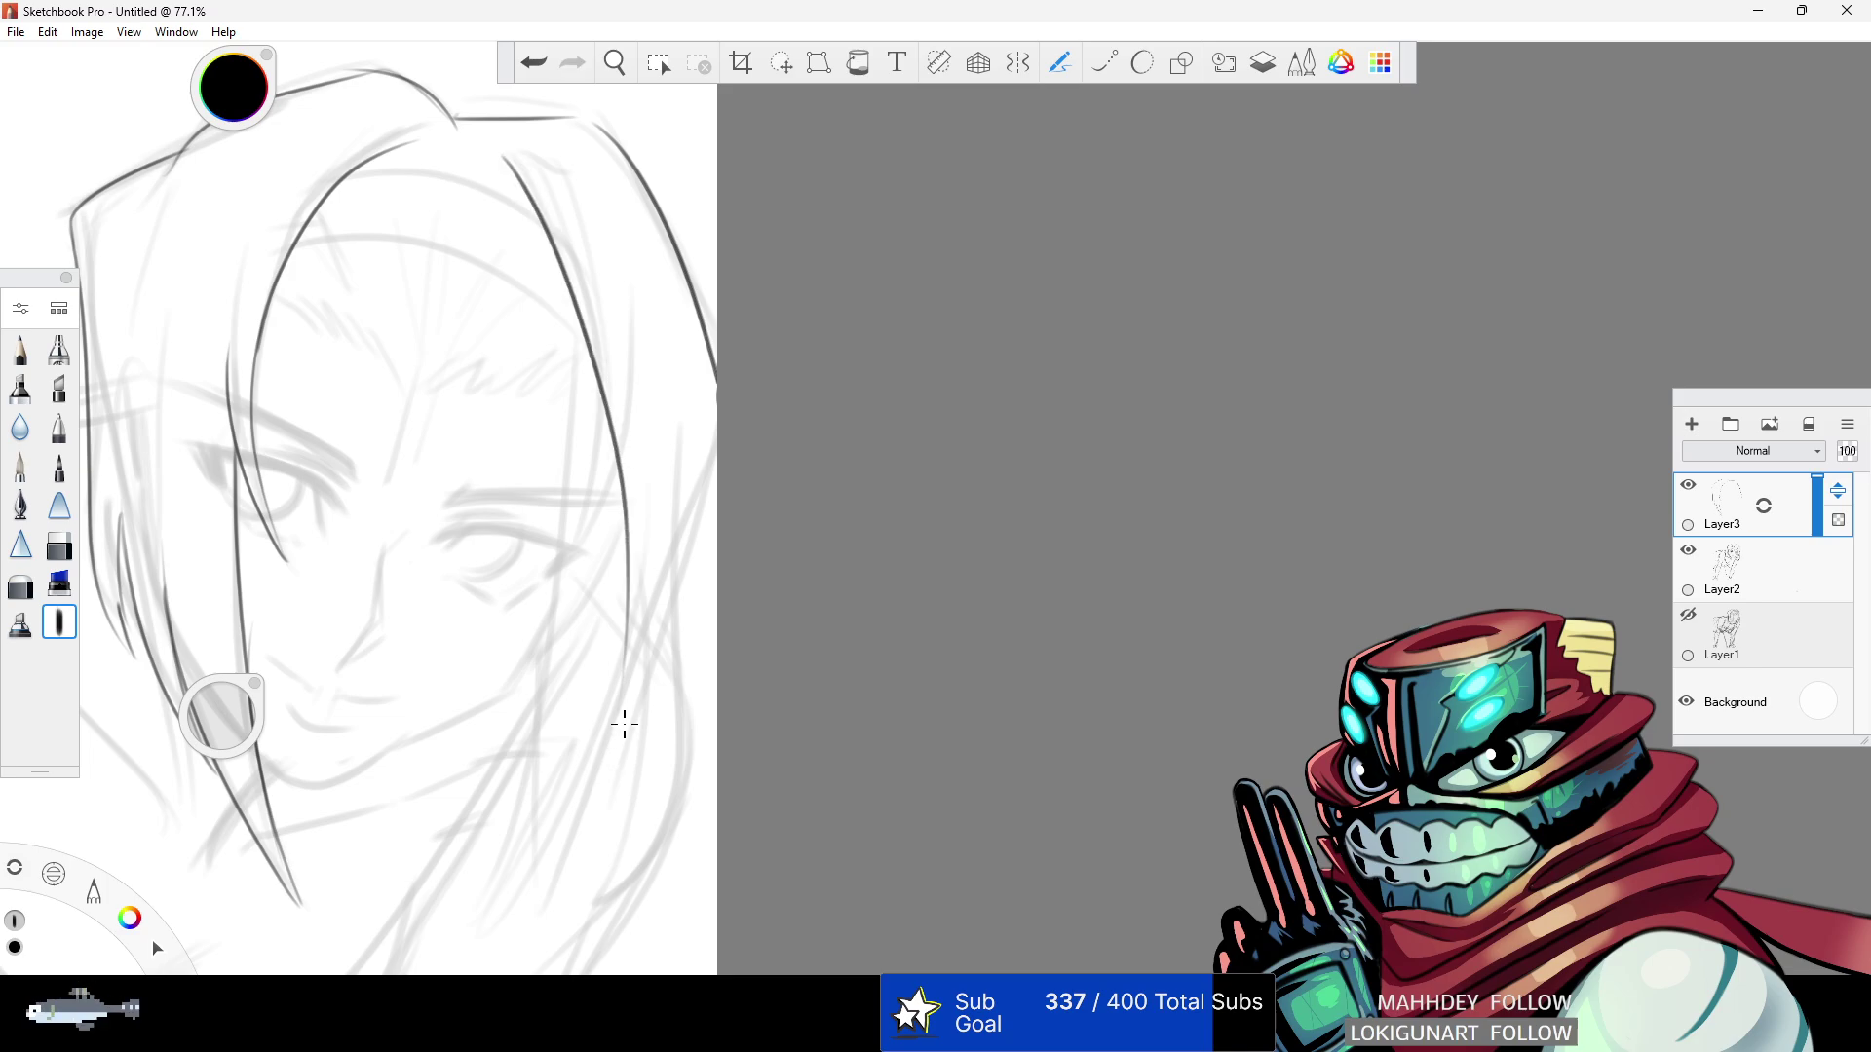
key("ctrl+z")
- Extend the far-side hair's outer edge downward and draw a long lock tapering to a point beside the jaw
mouse_move(719, 393)
left_mouse_down()
mouse_move(682, 877)
mouse_move(588, 702)
left_mouse_up()
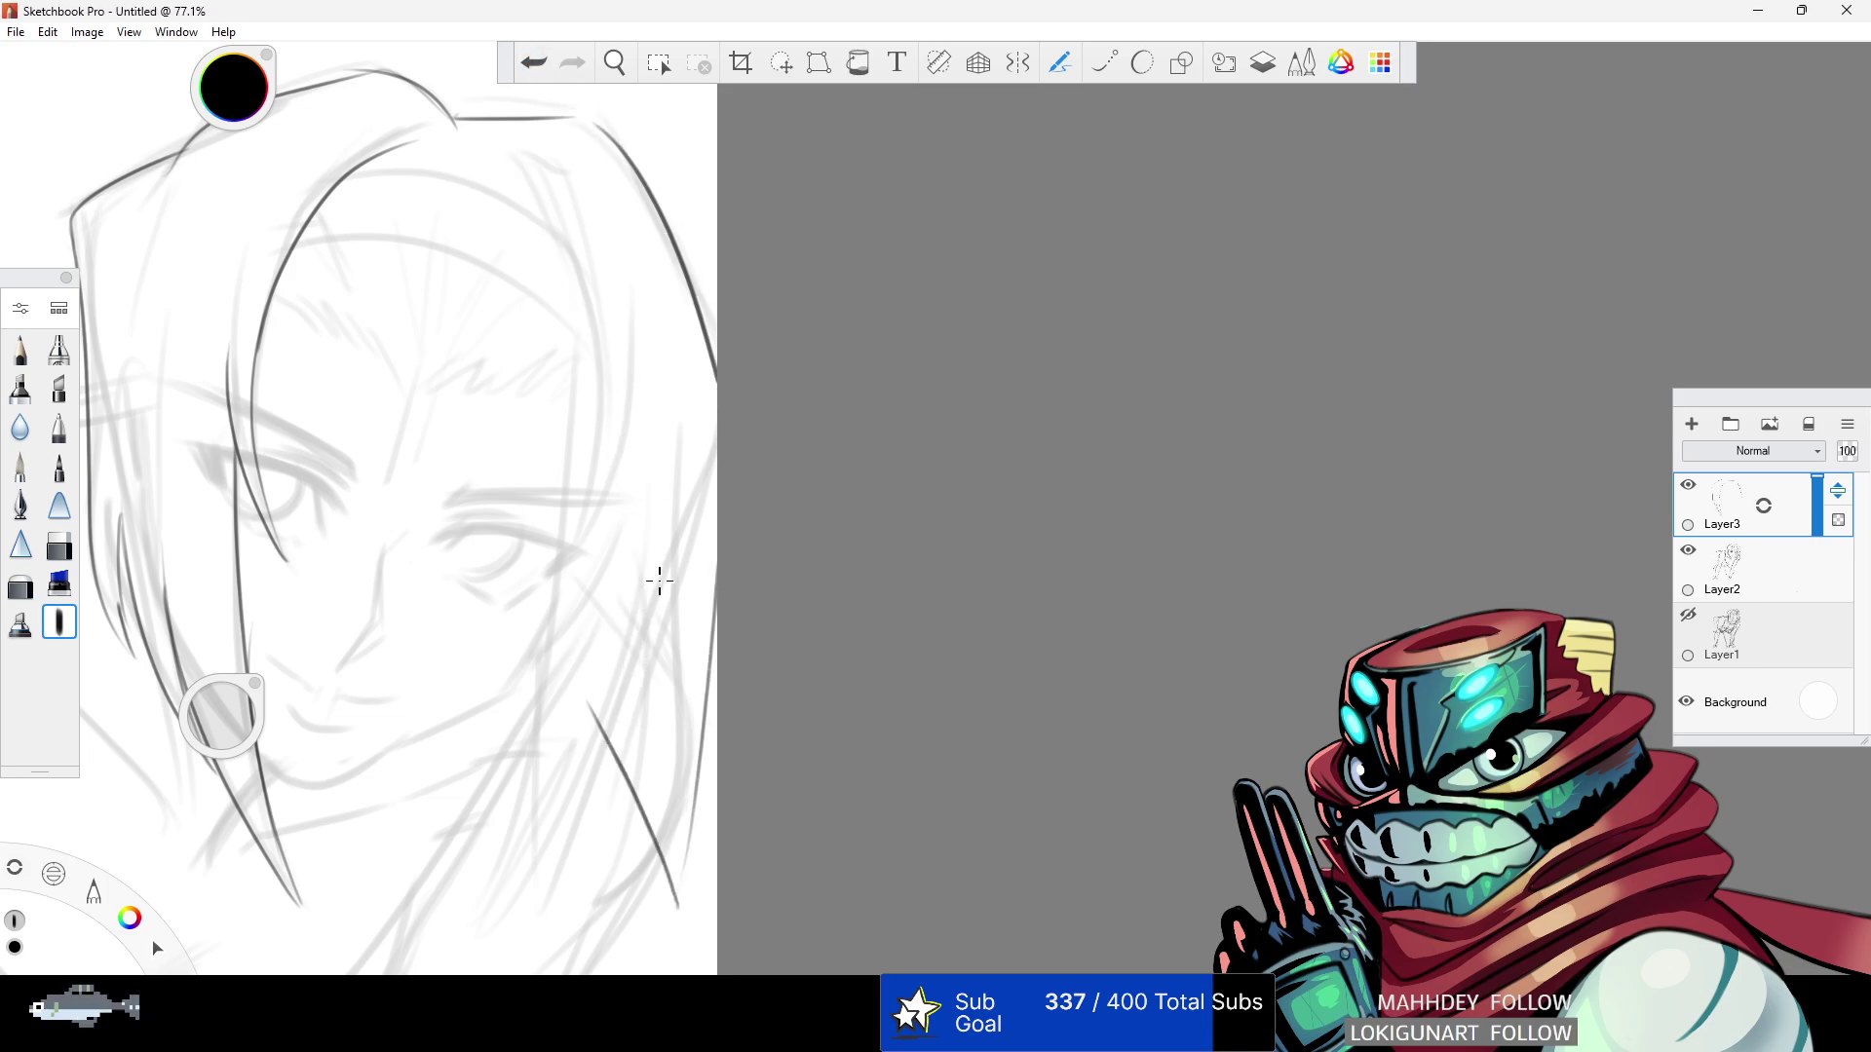
left_click_drag(667, 895, 599, 400)
left_click(533, 62)
left_click_drag(678, 901, 581, 288)
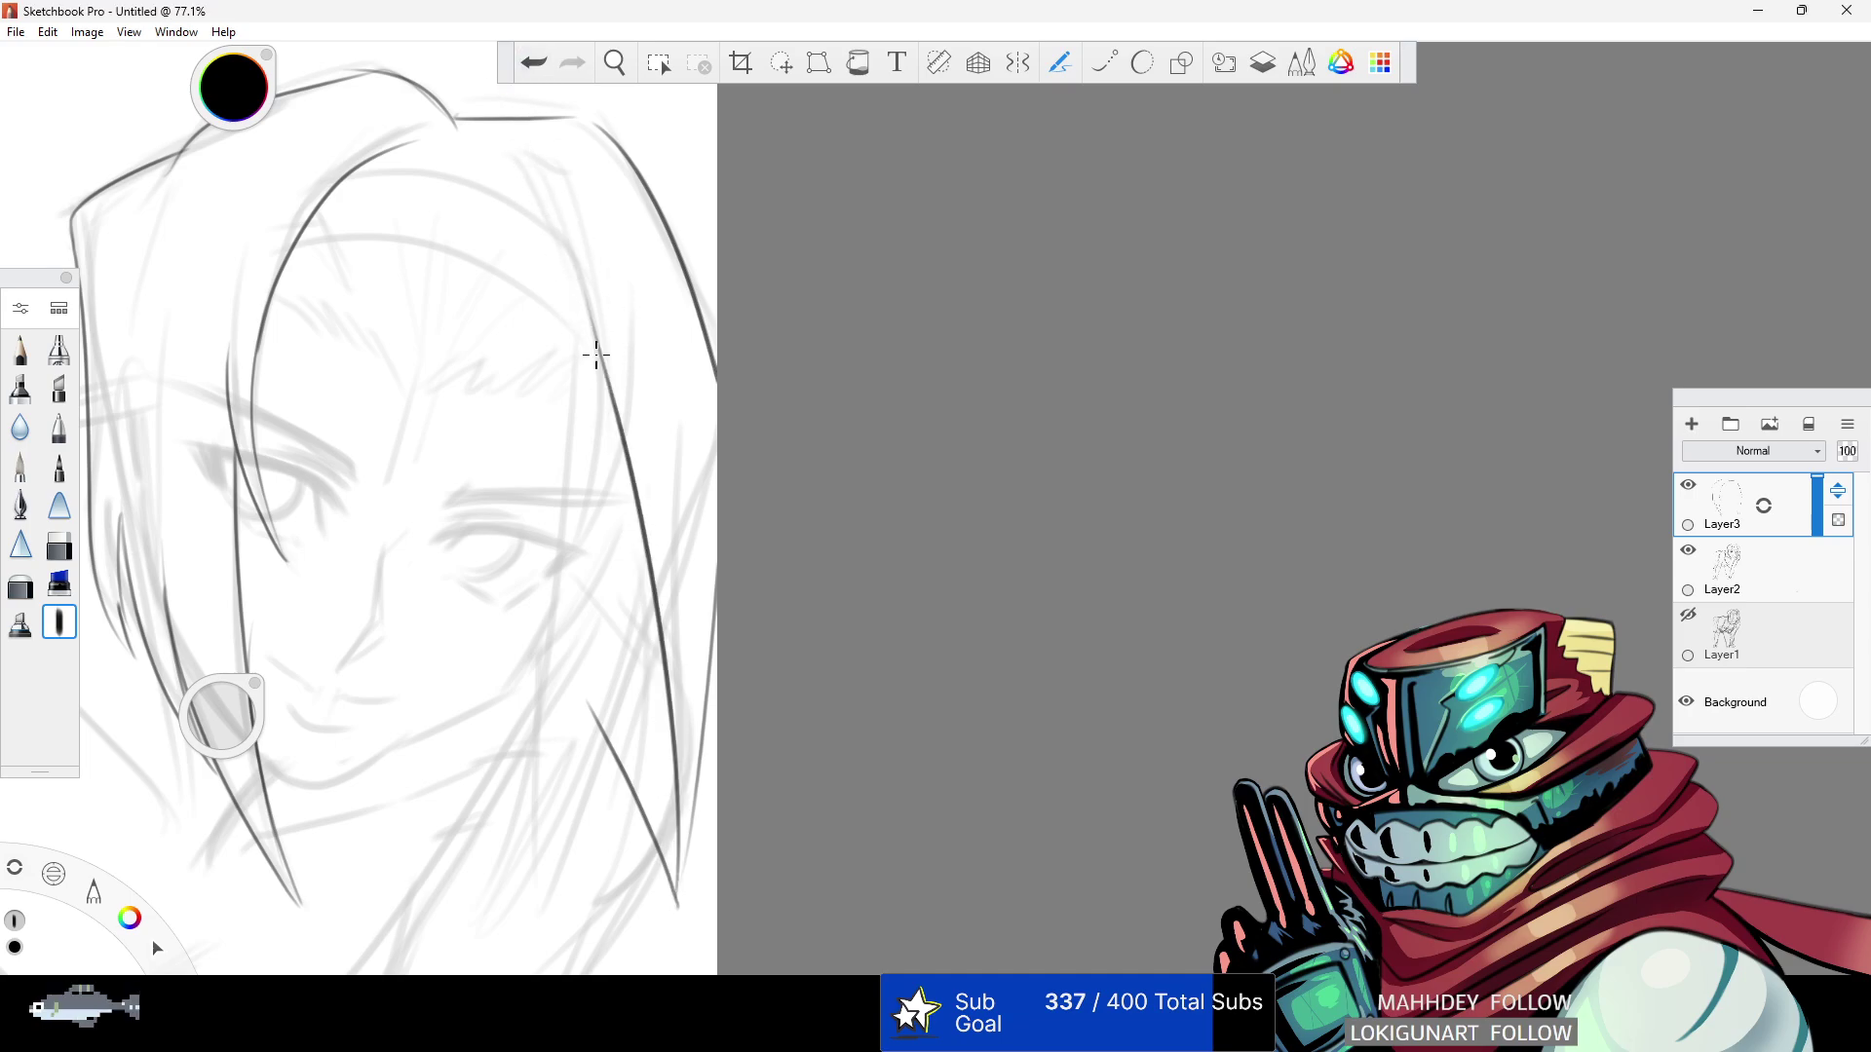
- Draw a tapered inner strand curving down from the parting to just above the far eye
mouse_move(583, 546)
left_mouse_down()
mouse_move(523, 172)
mouse_move(575, 488)
left_mouse_up()
left_click(533, 62)
left_click_drag(573, 478, 592, 190)
- Redraw the far-side lock's long inner line and outer edge, and trim the excess at its tip with the eraser
left_click_drag(592, 342, 650, 872)
left_click_drag(646, 779, 650, 973)
left_click_drag(710, 736, 658, 972)
left_click(70, 545)
left_click_drag(689, 689, 668, 952)
mouse_move(652, 874)
left_mouse_down()
mouse_move(689, 793)
mouse_move(649, 926)
mouse_move(709, 598)
mouse_move(631, 930)
mouse_move(638, 675)
left_mouse_up()
- Draw short jagged hair tufts beside the far cheek, leading into the far-side lock
left_click(58, 621)
left_click(534, 62)
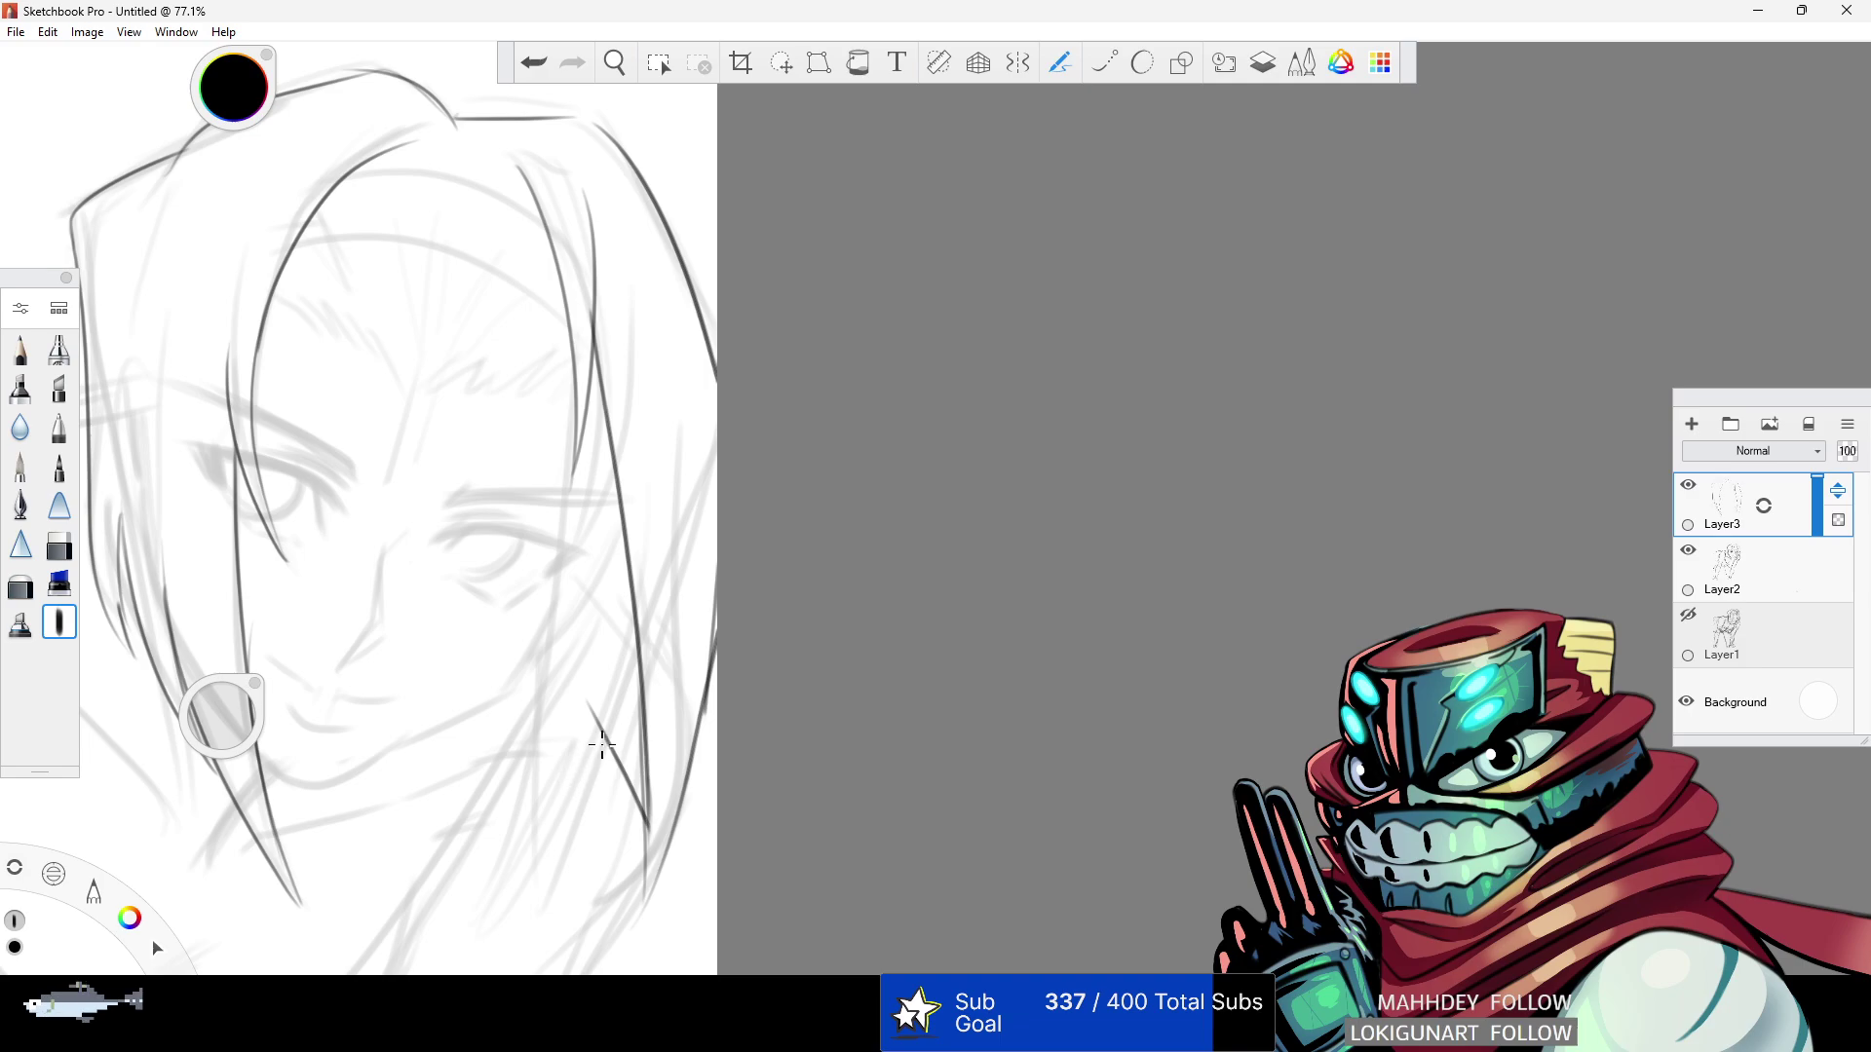
mouse_move(579, 634)
left_mouse_down()
mouse_move(565, 718)
mouse_move(576, 659)
mouse_move(536, 674)
left_mouse_up()
left_click(528, 68)
- Erase and redraw the near-side front lock with a curve from the parting to the near eye and a second outer line
key("space")
left_click_drag(704, 291, 965, 398)
left_click_drag(791, 283, 926, 245)
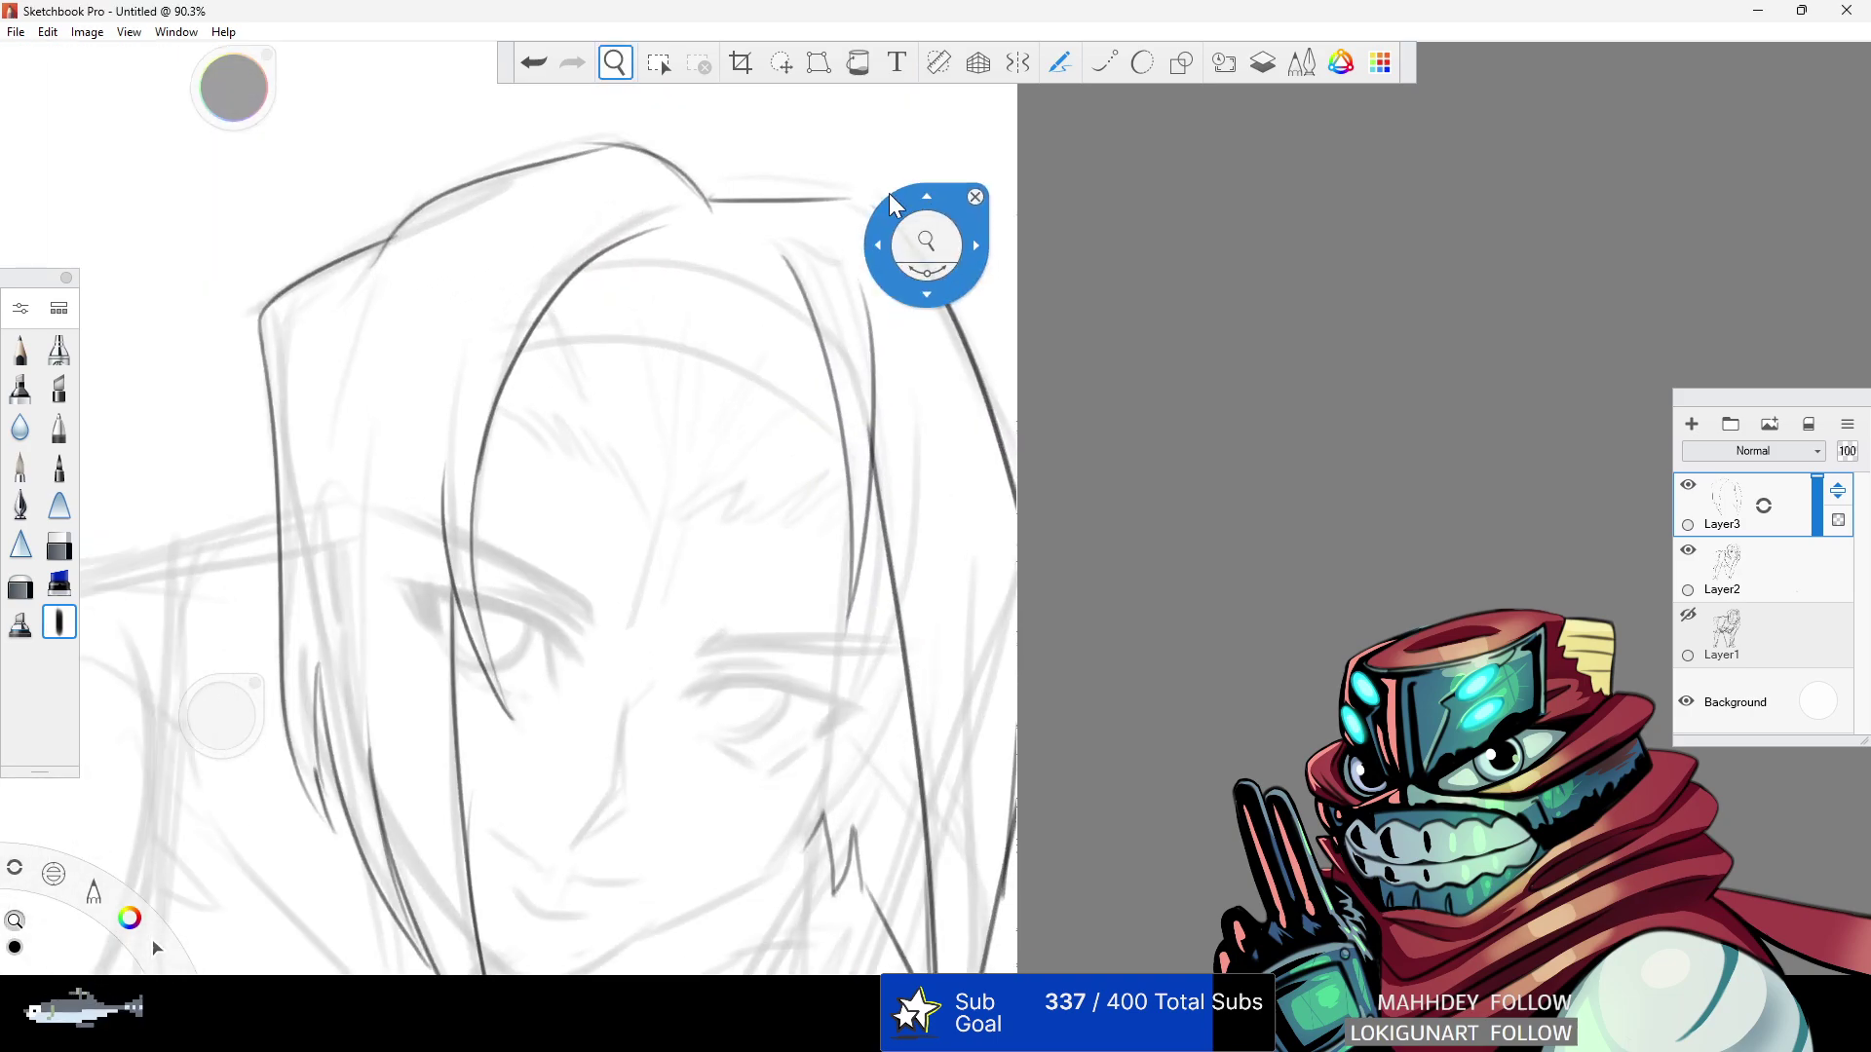
left_click(59, 546)
left_click(60, 622)
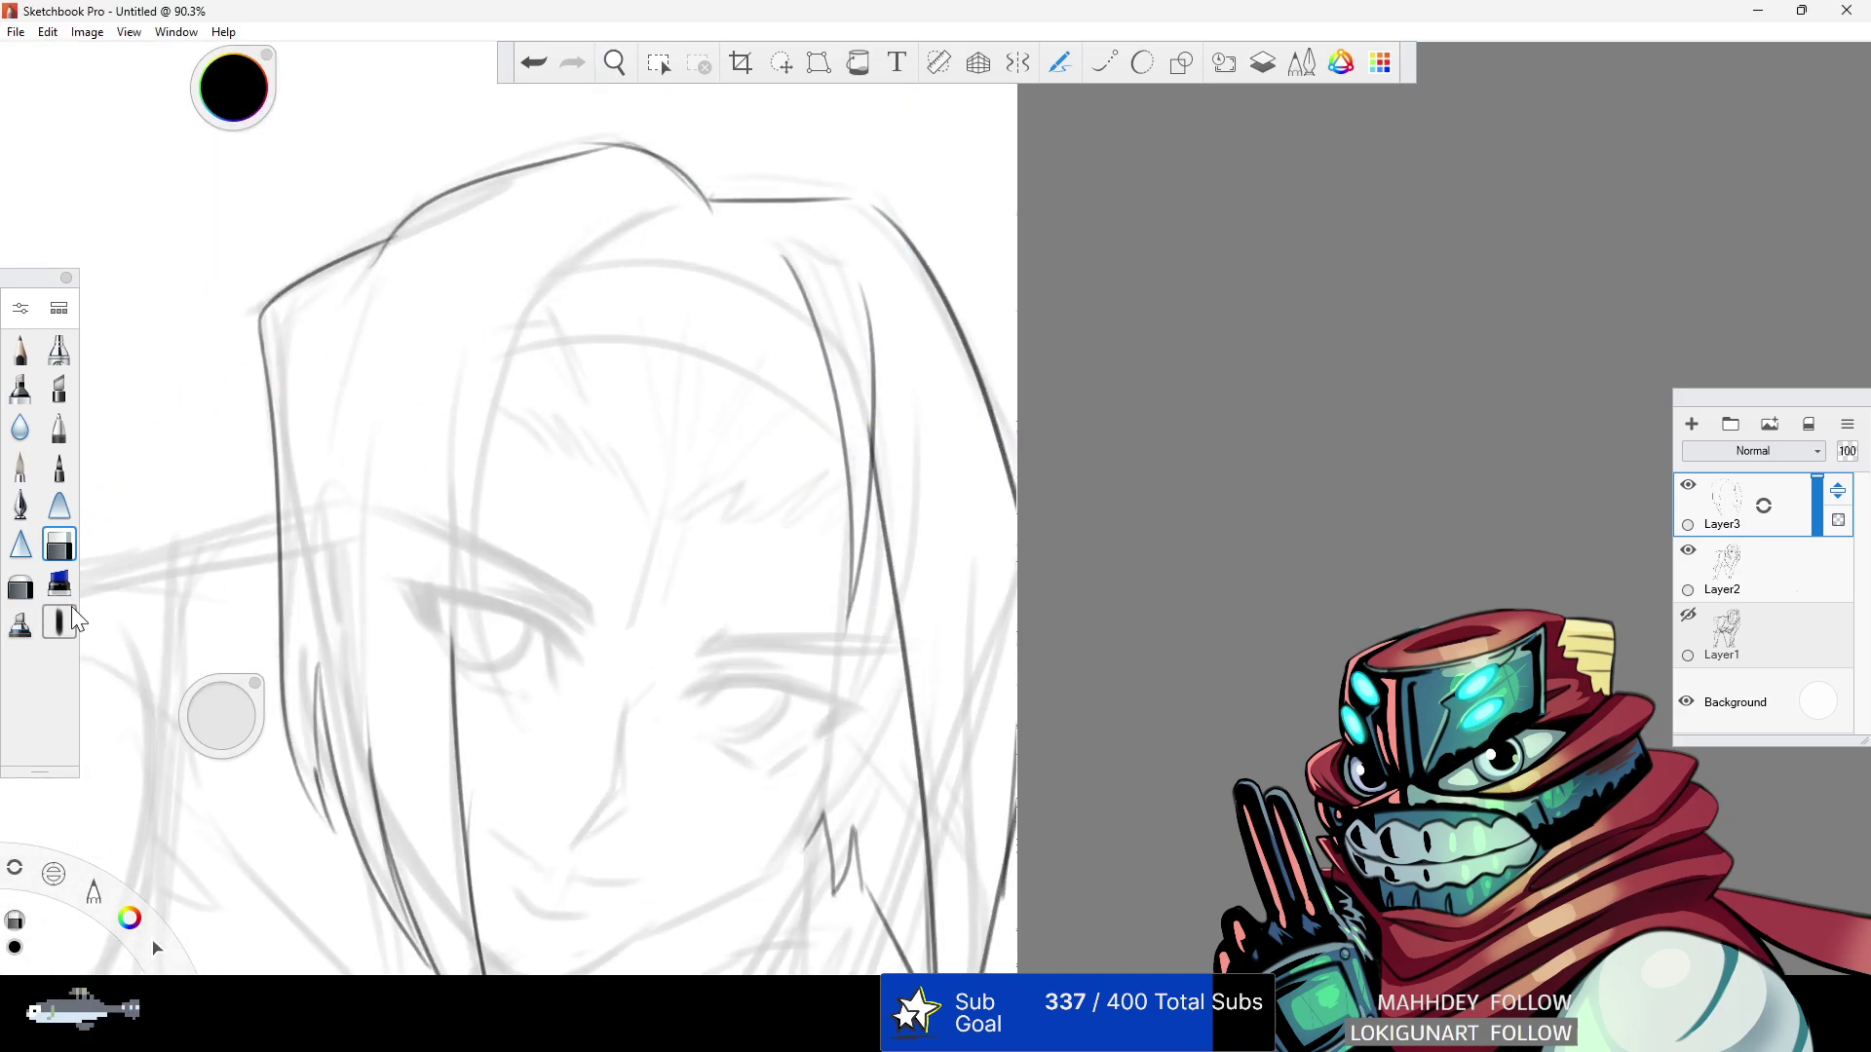
mouse_move(458, 557)
left_mouse_down()
mouse_move(505, 751)
mouse_move(575, 294)
left_mouse_up()
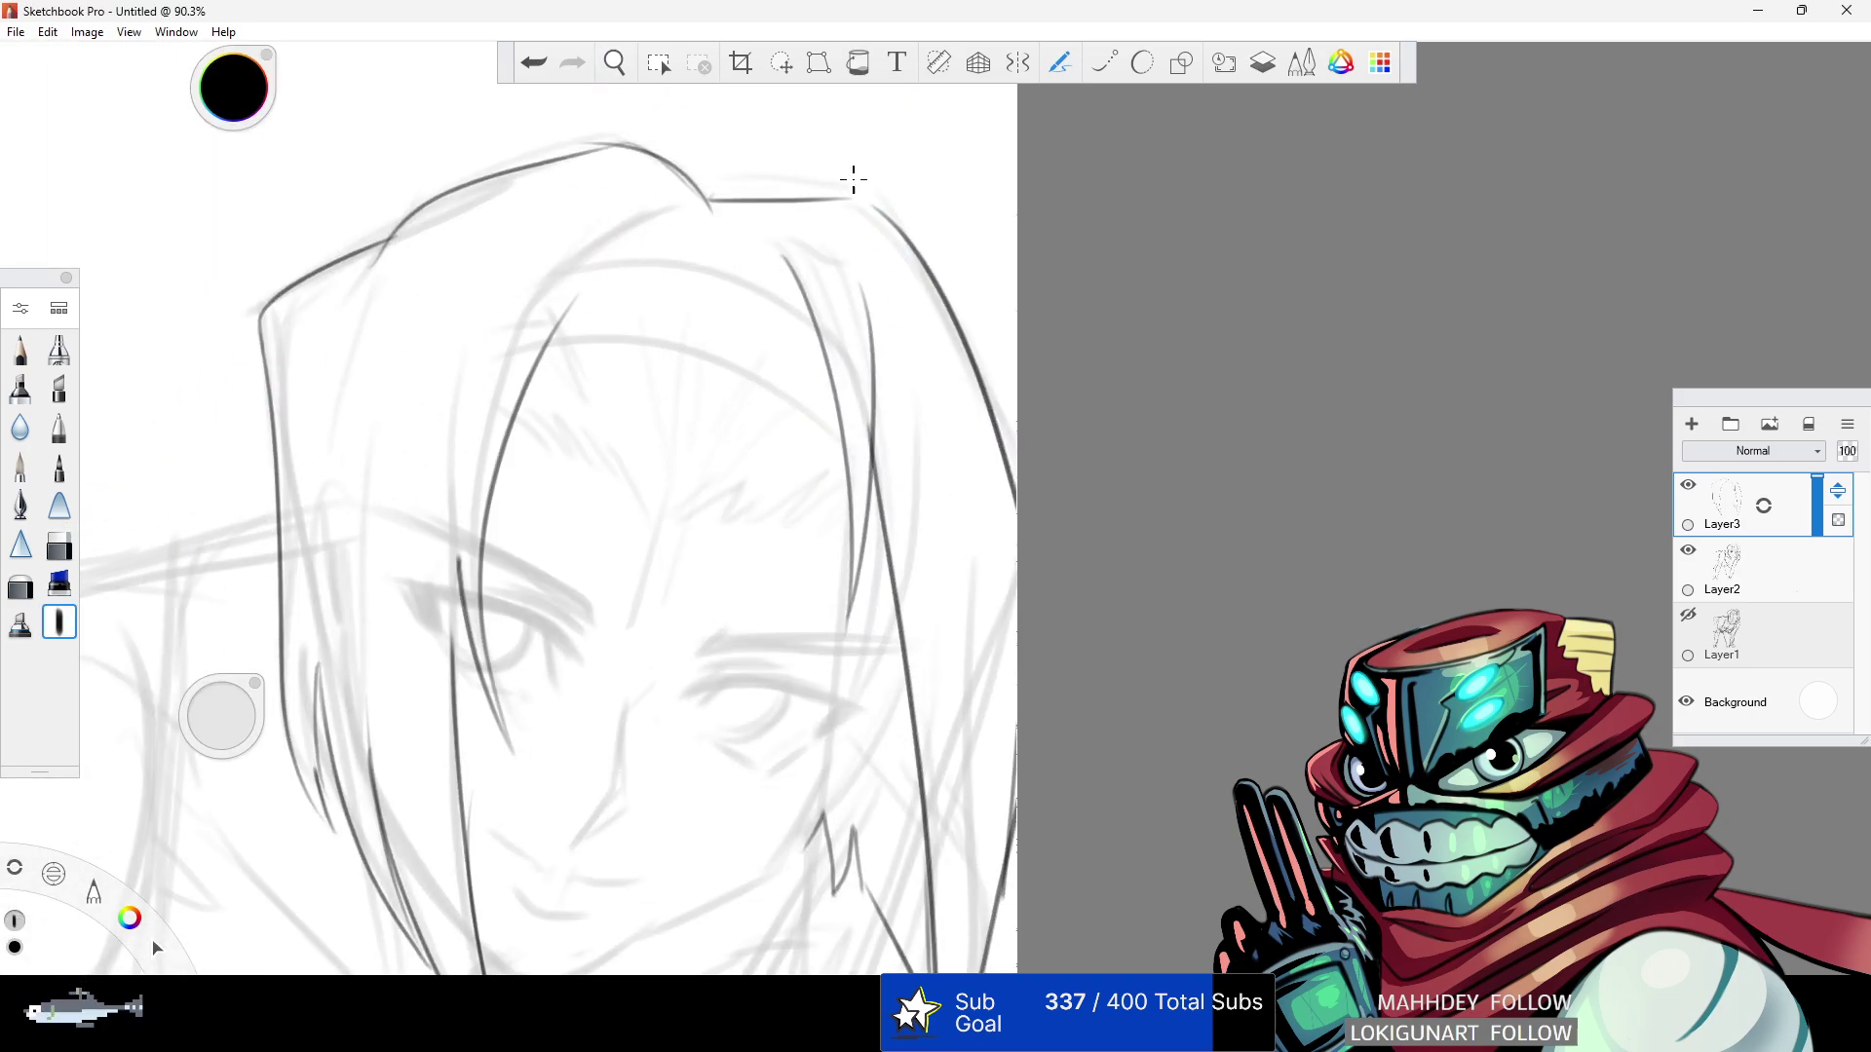
left_click(534, 62)
left_click(534, 62)
mouse_move(620, 227)
left_mouse_down()
mouse_move(513, 721)
mouse_move(492, 336)
left_mouse_up()
mouse_move(453, 575)
left_mouse_down()
mouse_move(458, 768)
mouse_move(457, 714)
left_mouse_up()
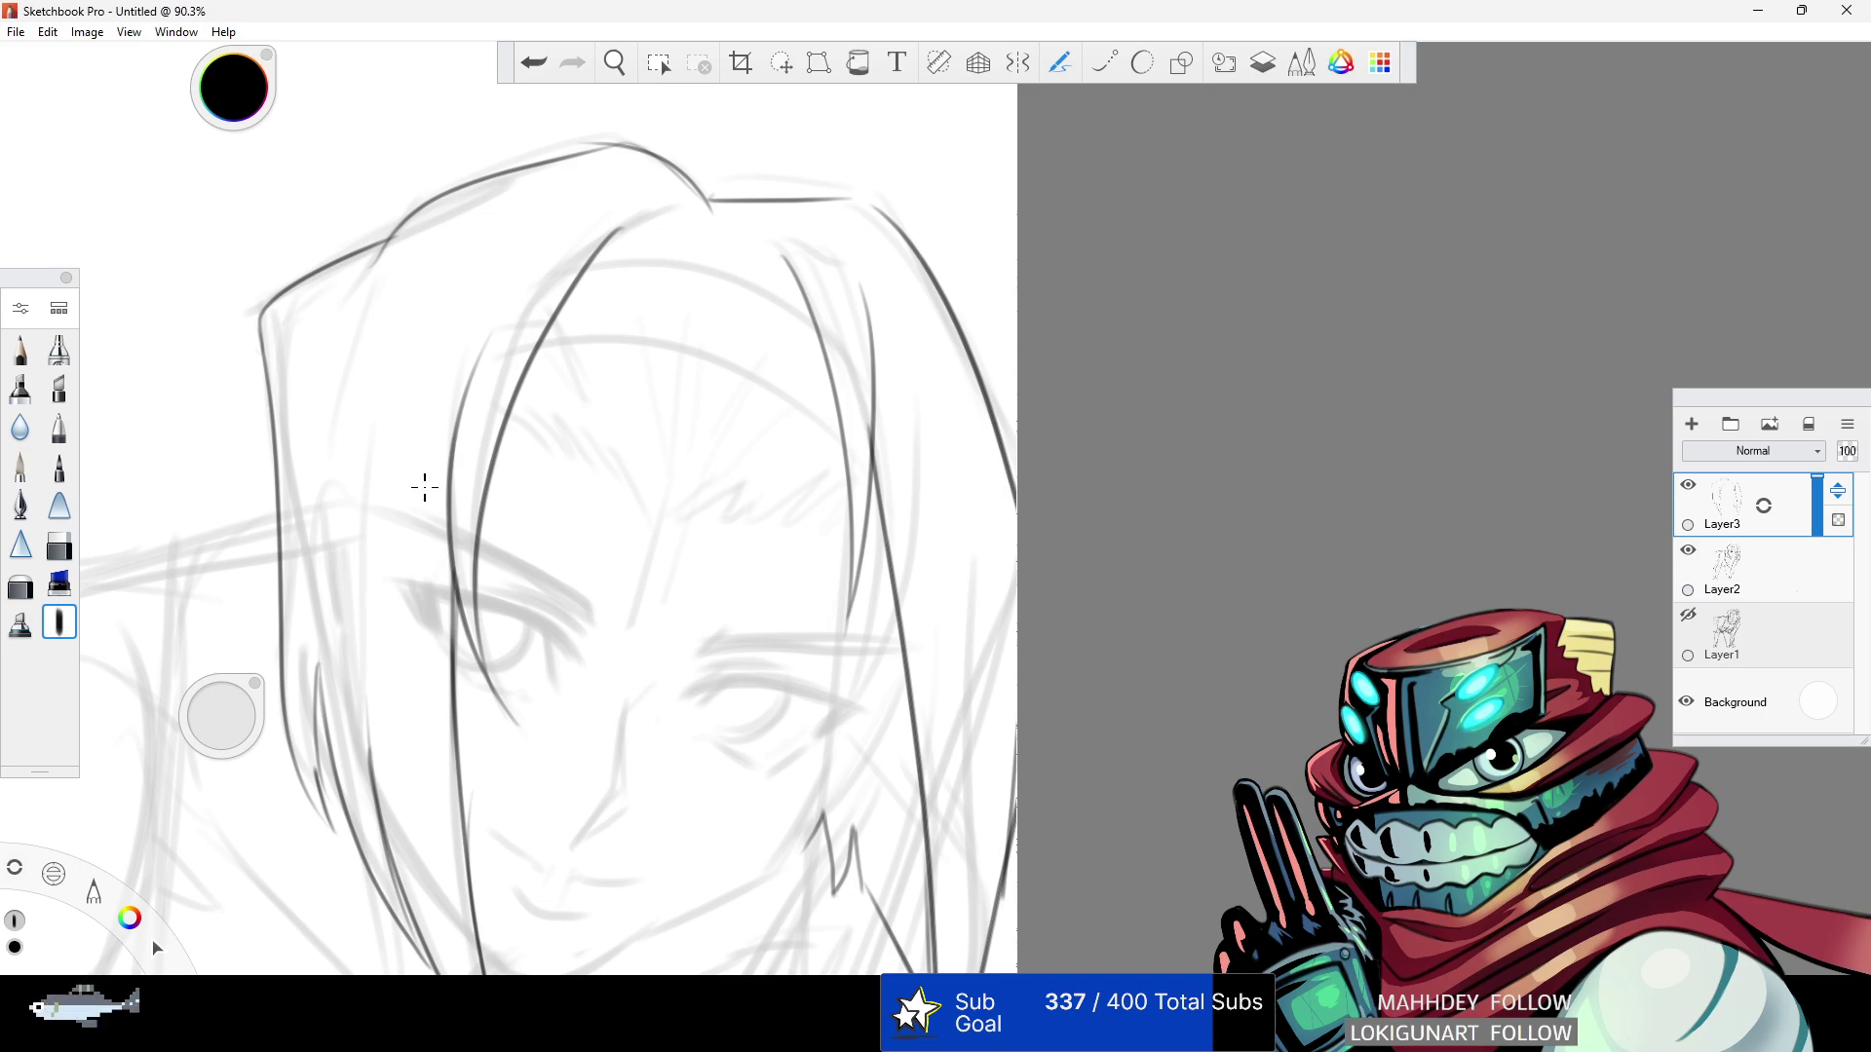
left_click(60, 543)
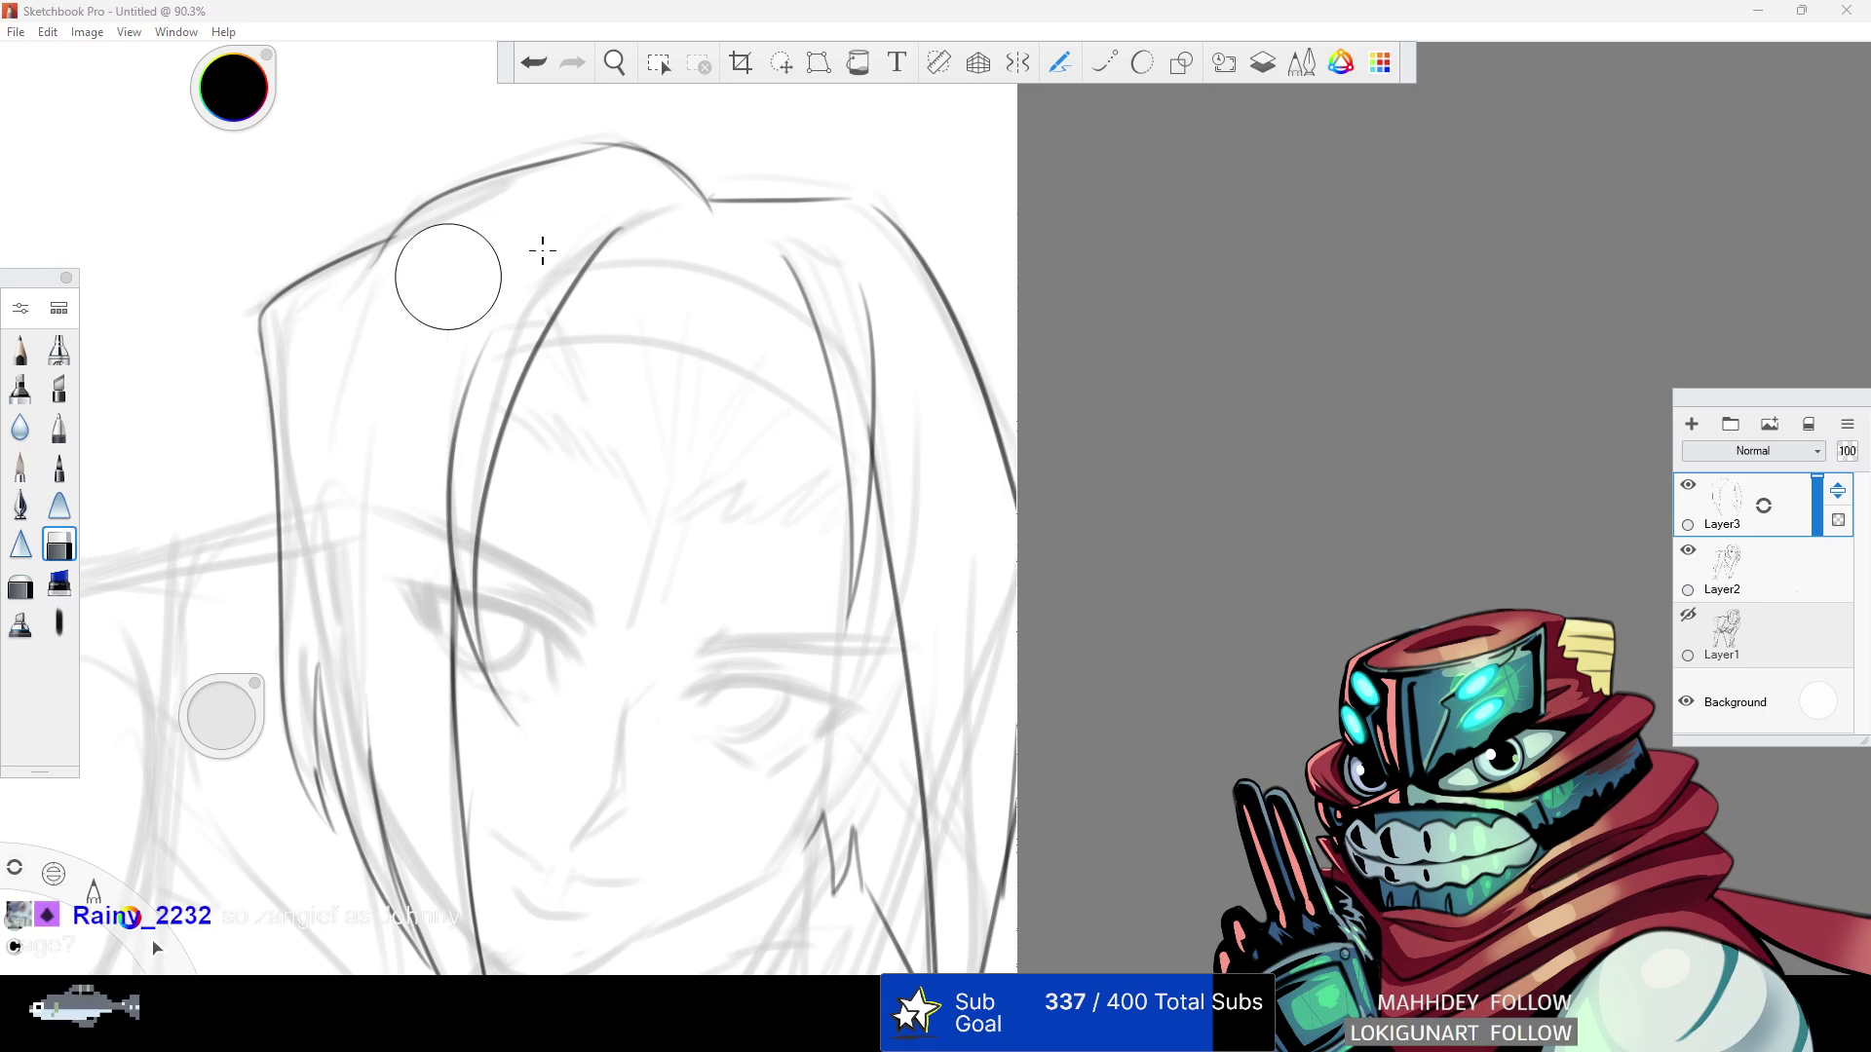
left_click_drag(623, 250, 398, 402)
- Draw the jagged hairline across the forehead, with short zigzag tufts meeting in a central point
left_click(60, 620)
mouse_move(501, 429)
left_mouse_down()
mouse_move(633, 256)
mouse_move(655, 266)
mouse_move(512, 403)
mouse_move(636, 509)
mouse_move(678, 504)
mouse_move(689, 468)
left_mouse_up()
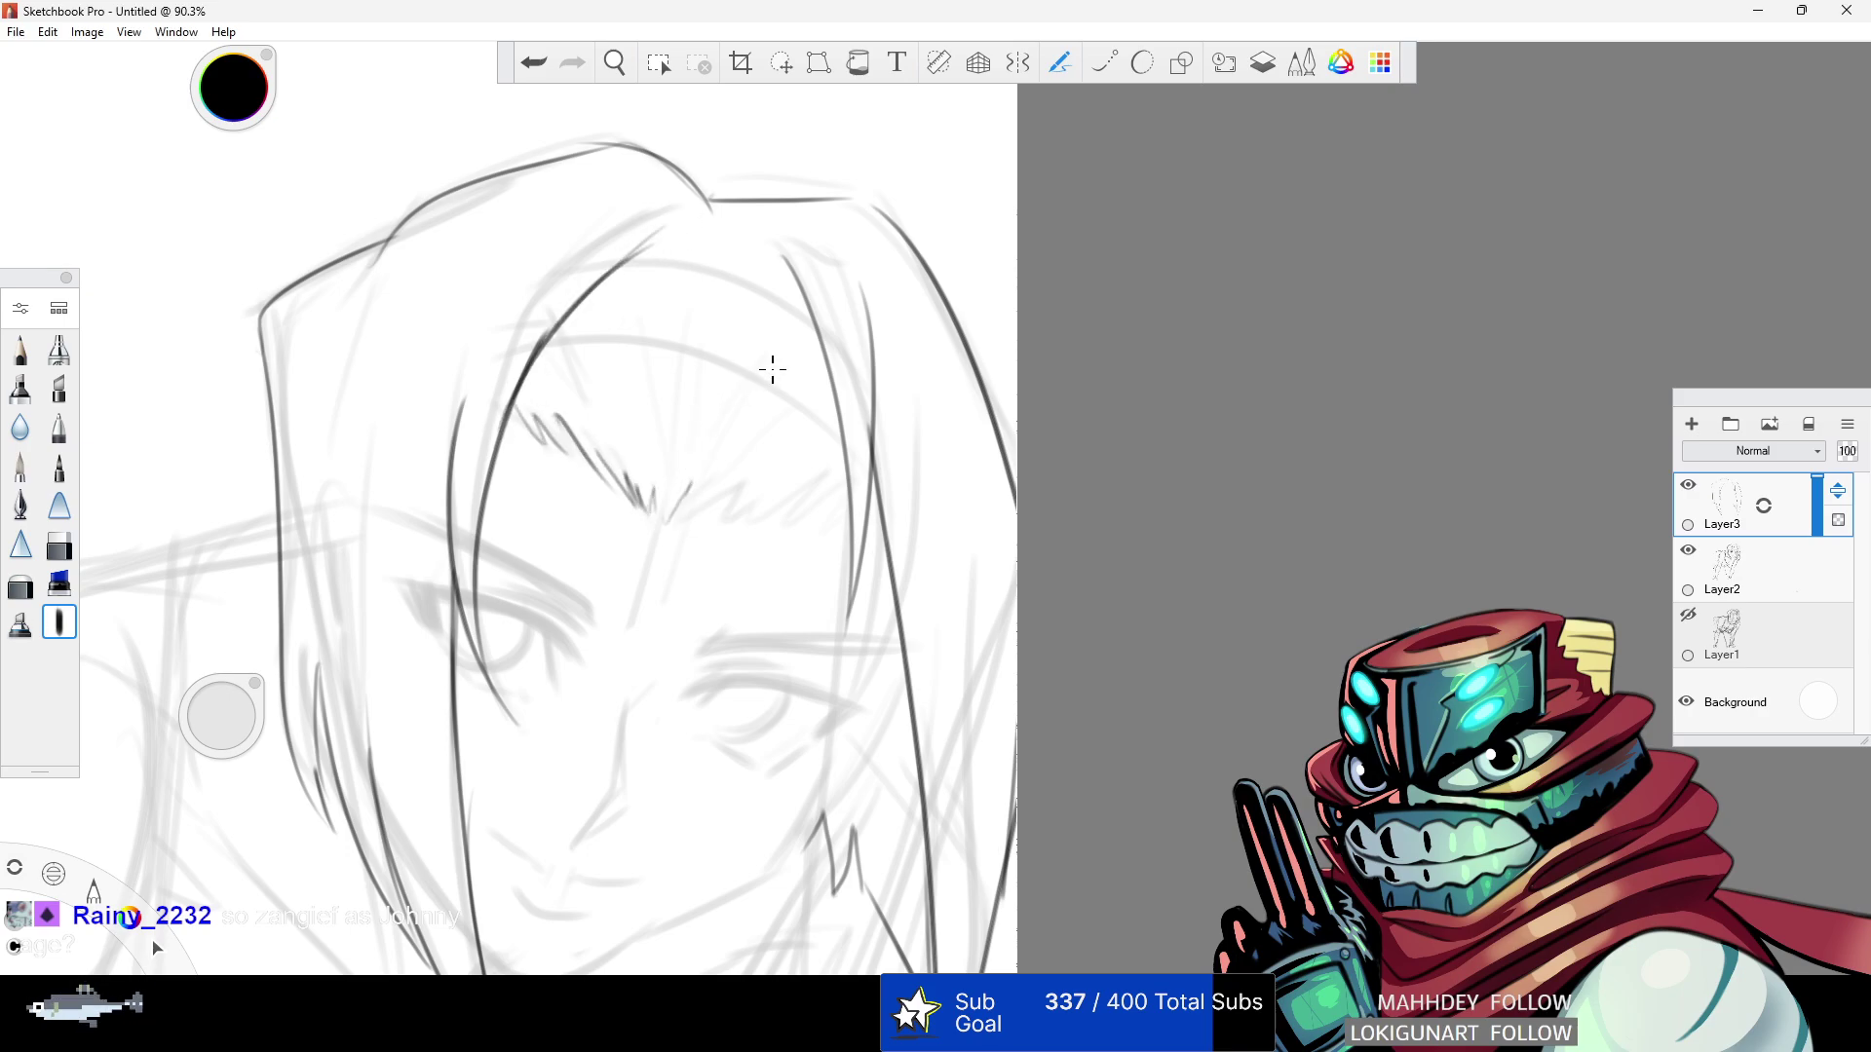
left_click(534, 64)
mouse_move(663, 516)
left_mouse_down()
mouse_move(689, 493)
mouse_move(836, 479)
left_mouse_up()
- Erase the upper part of the far-side strand and redraw it as a line curving back toward the parting
left_click(59, 545)
mouse_move(880, 318)
left_mouse_down()
mouse_move(876, 289)
mouse_move(867, 458)
left_mouse_up()
left_click(66, 630)
left_click(68, 631)
mouse_move(867, 599)
left_mouse_down()
mouse_move(824, 208)
mouse_move(860, 329)
mouse_move(851, 623)
mouse_move(831, 279)
mouse_move(847, 629)
left_mouse_up()
left_click(533, 62)
left_click(533, 63)
left_click(533, 63)
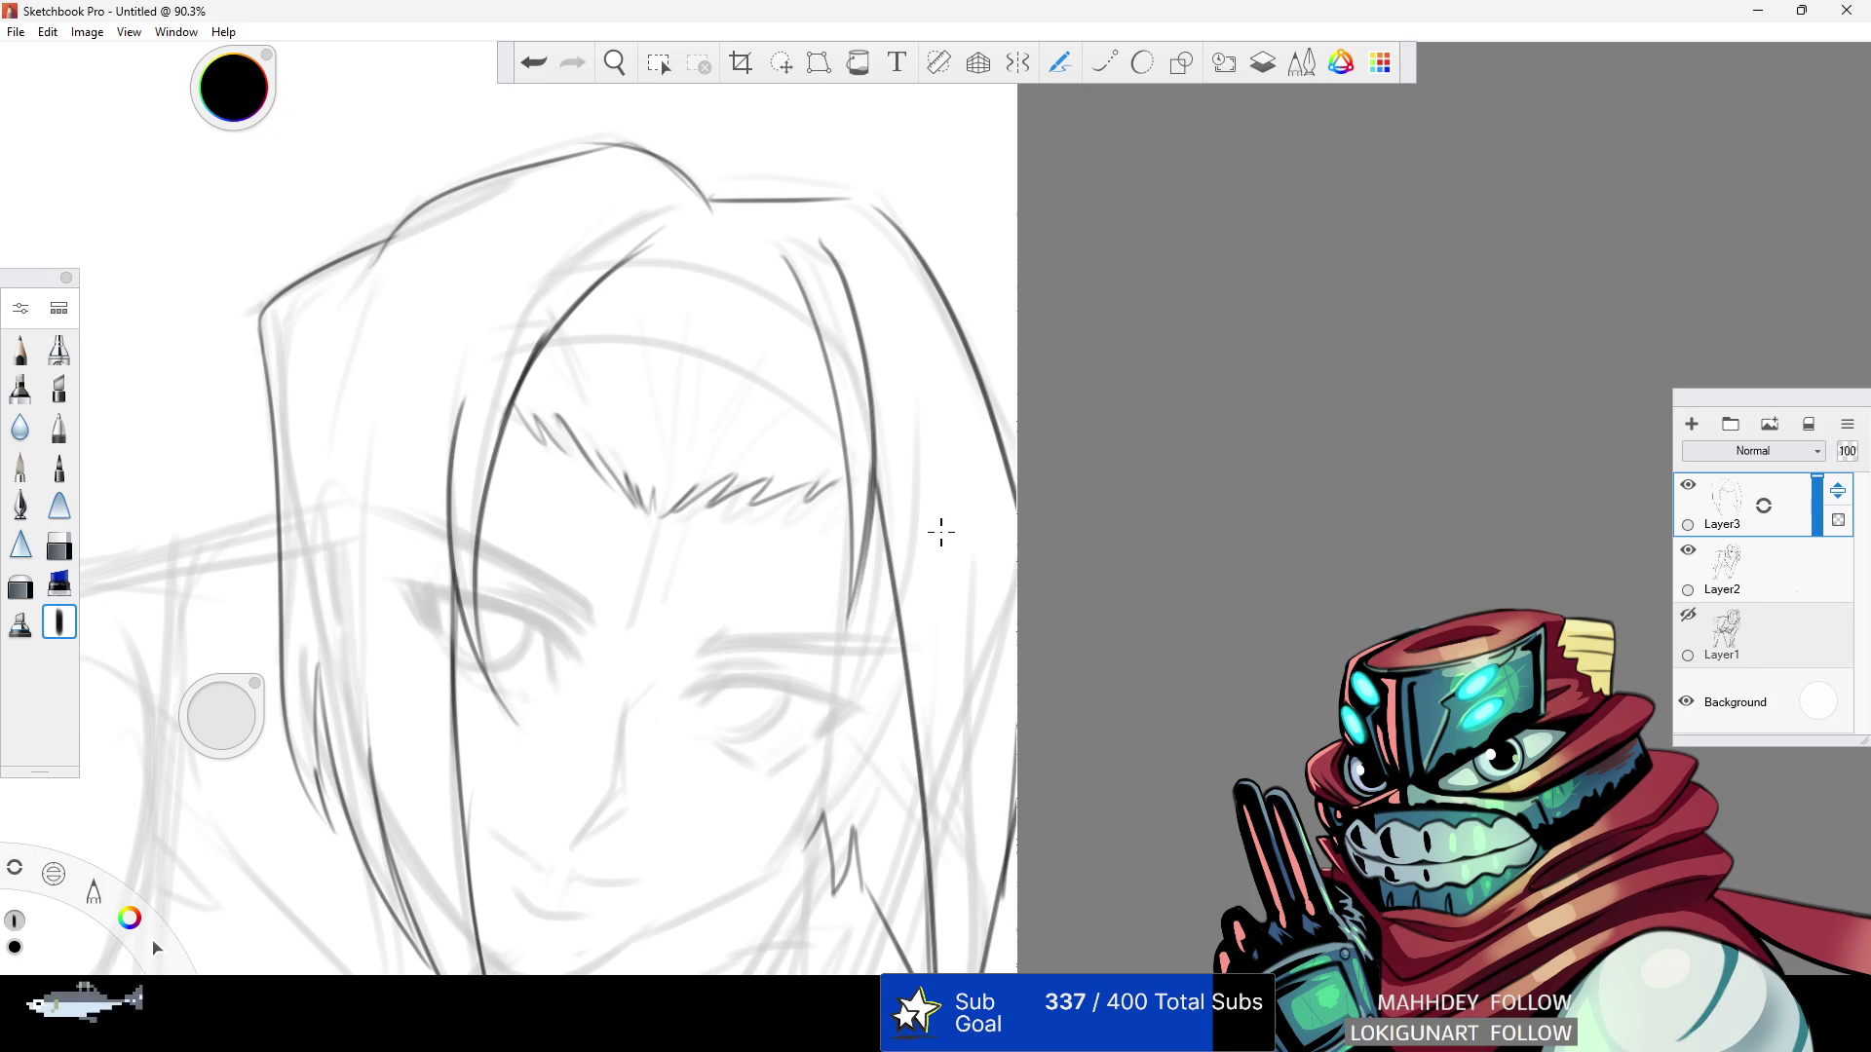
left_click_drag(840, 278, 790, 221)
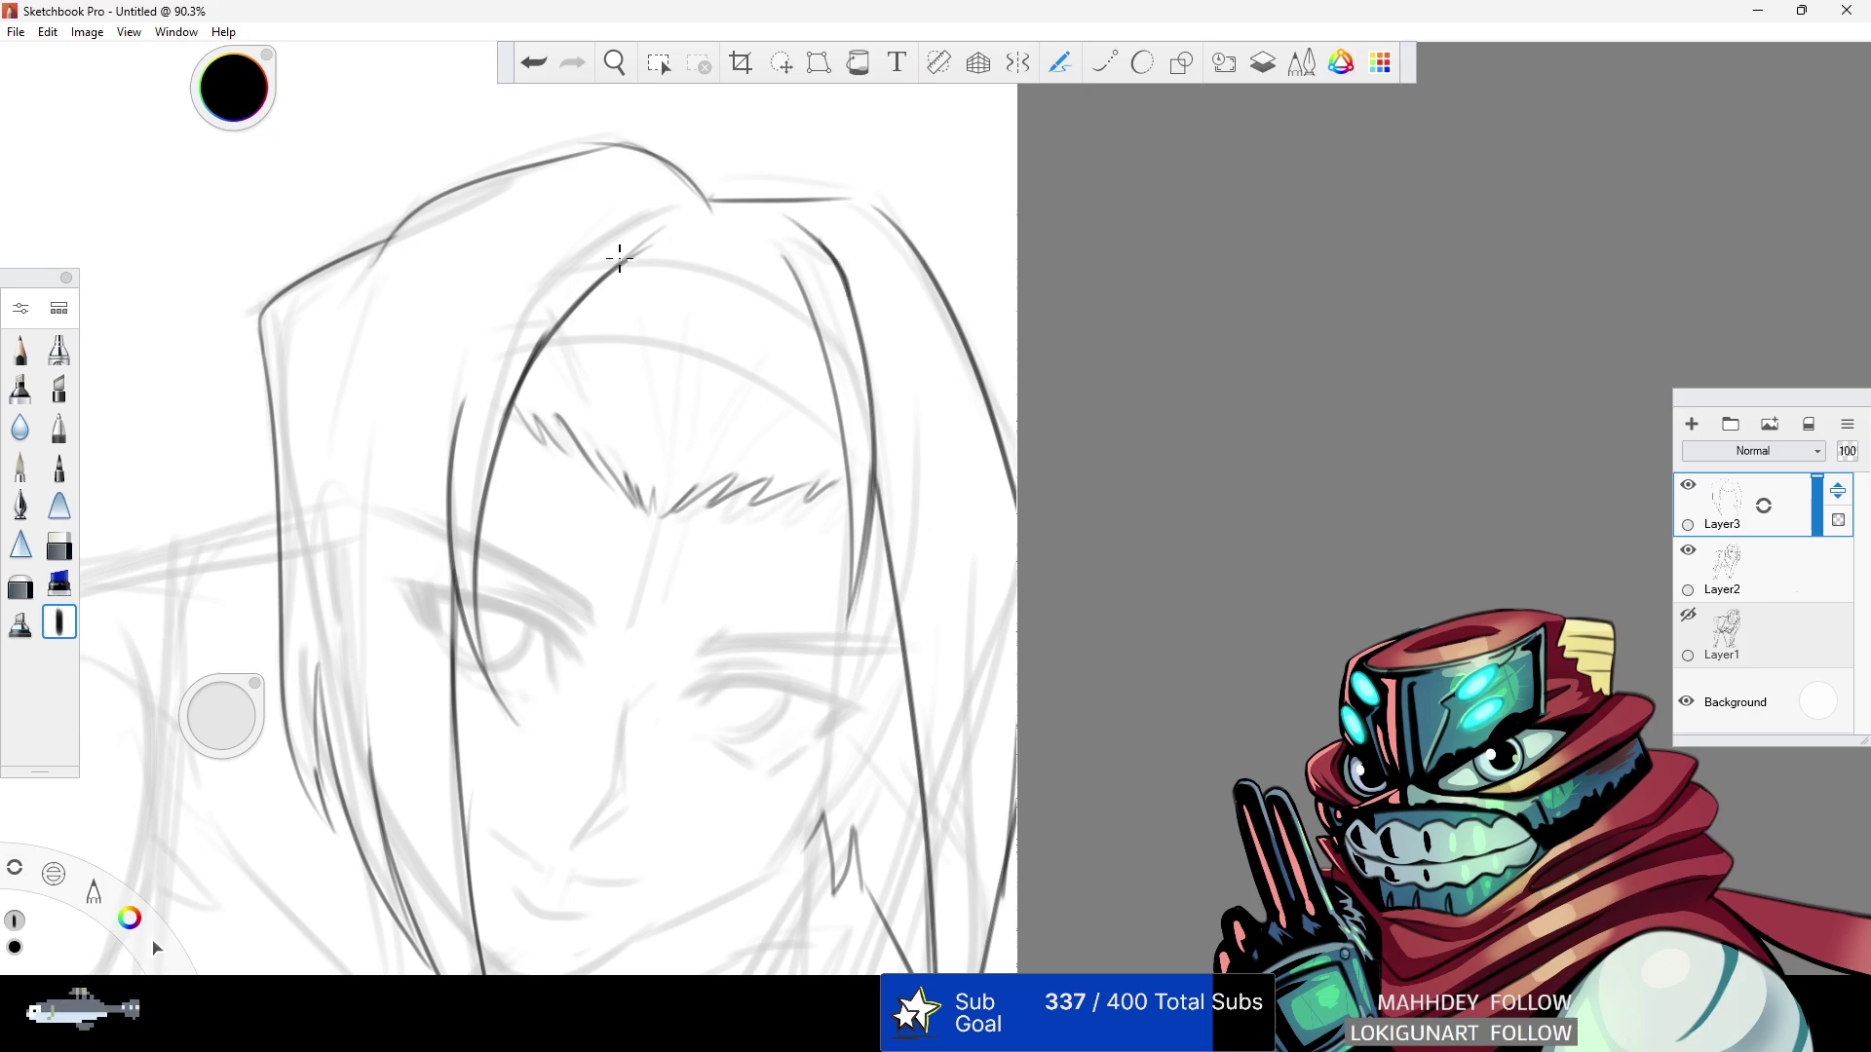
- Redraw the inner edge of the near-side front lock as one smooth curve from the near eye to the parting
key("e")
mouse_move(648, 243)
left_mouse_down()
mouse_move(542, 325)
mouse_move(544, 733)
mouse_move(675, 243)
left_mouse_up()
left_click(59, 622)
key("ctrl+z")
left_click_drag(488, 680, 687, 207)
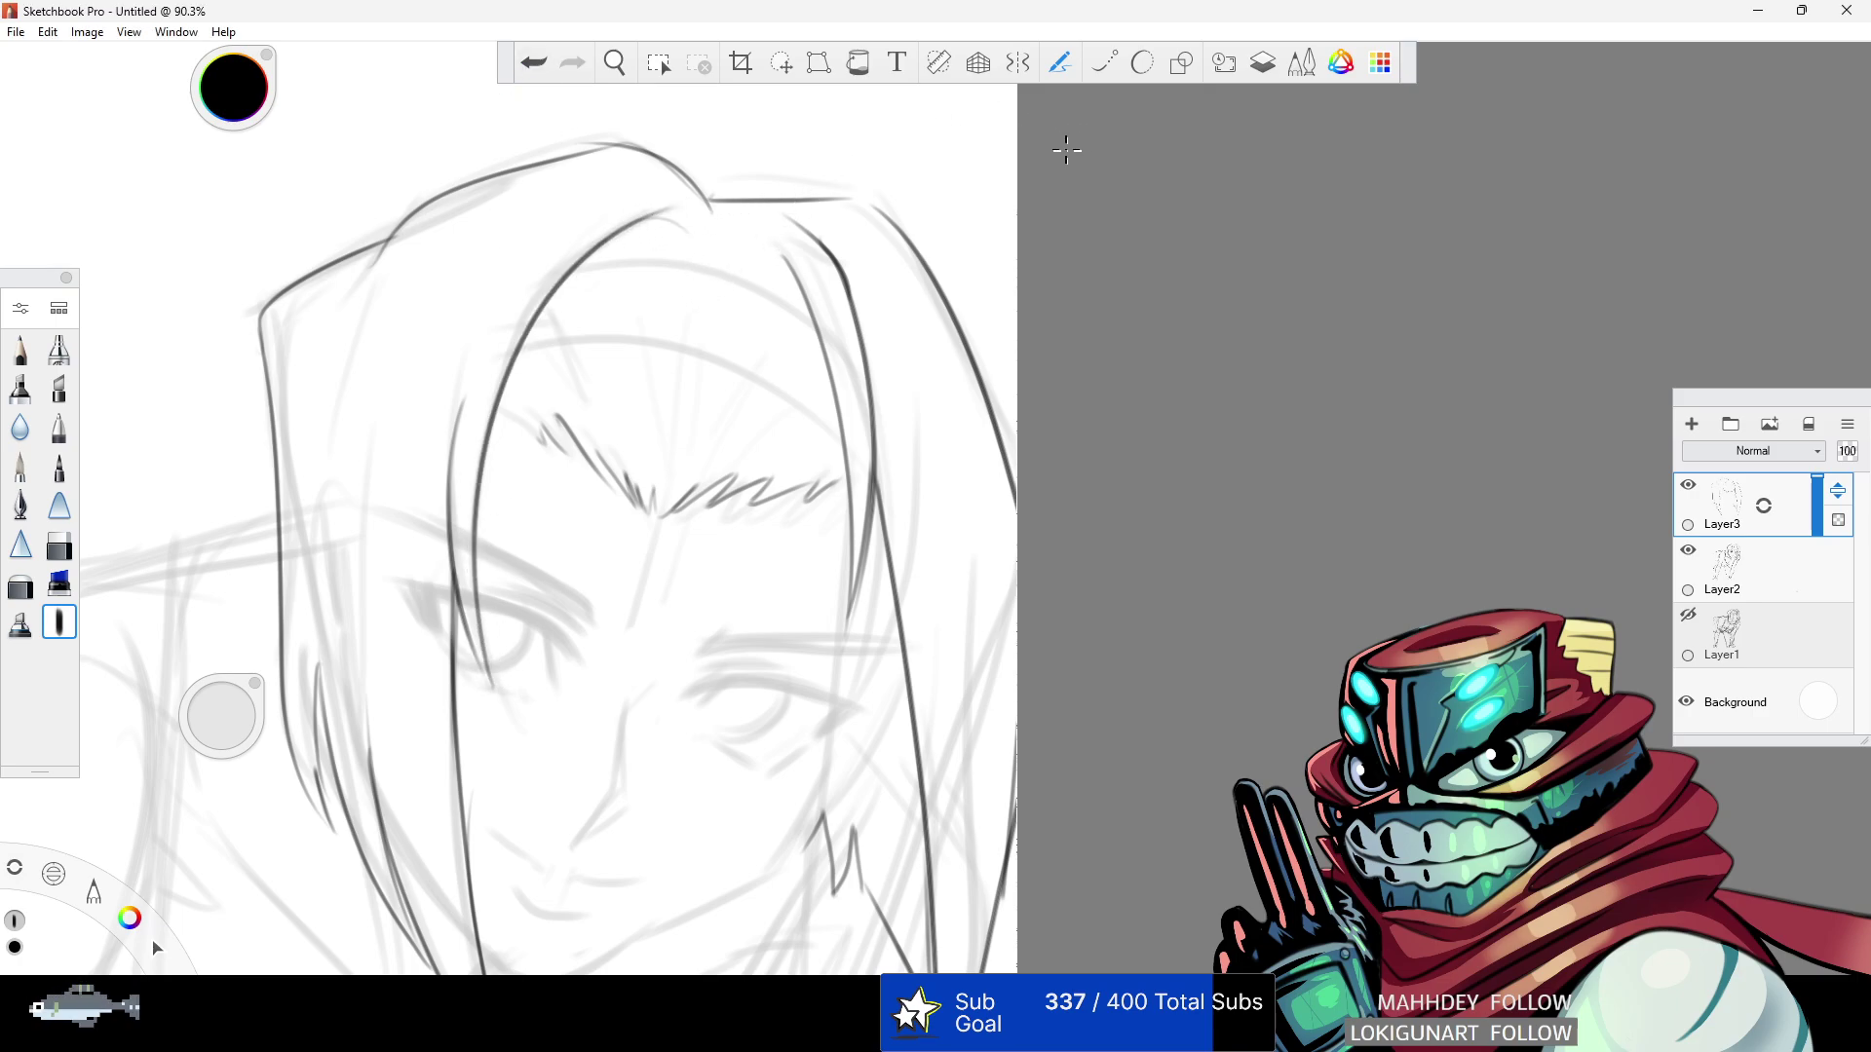
- Touch up the near end of the jagged hairline where it meets the front lock
key("e")
mouse_move(563, 422)
left_mouse_down()
mouse_move(580, 443)
mouse_move(497, 394)
left_mouse_up()
key("e")
mouse_move(837, 429)
left_mouse_down()
mouse_move(510, 367)
mouse_move(837, 430)
left_mouse_up()
left_click(543, 68)
left_click(533, 62)
- Draw the lower and upper edges of the hairband as two arcs above the jagged hairline, between the front locks
left_click_drag(497, 370, 833, 425)
left_click(533, 63)
left_click_drag(516, 359, 847, 419)
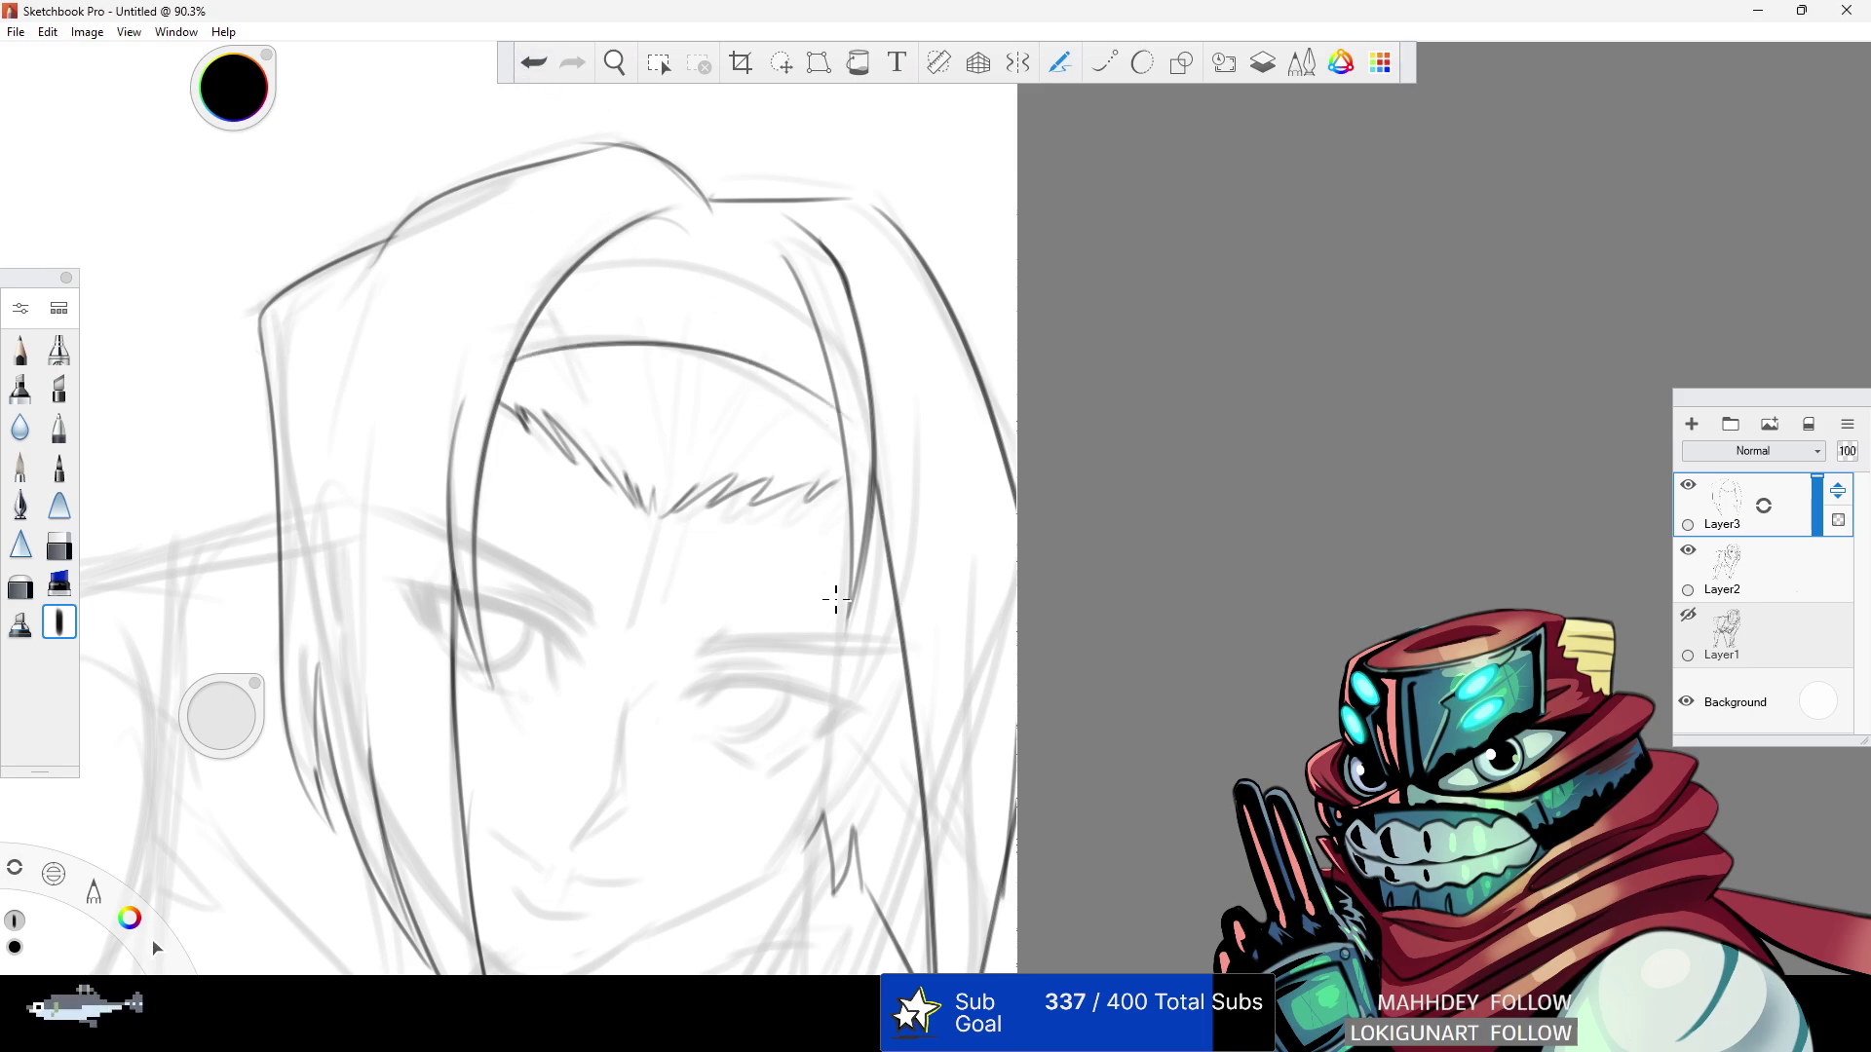
left_click(534, 63)
mouse_move(514, 361)
left_mouse_down()
mouse_move(751, 372)
mouse_move(848, 419)
left_mouse_up()
left_click(534, 62)
left_click_drag(517, 358, 844, 429)
left_click_drag(565, 268, 817, 327)
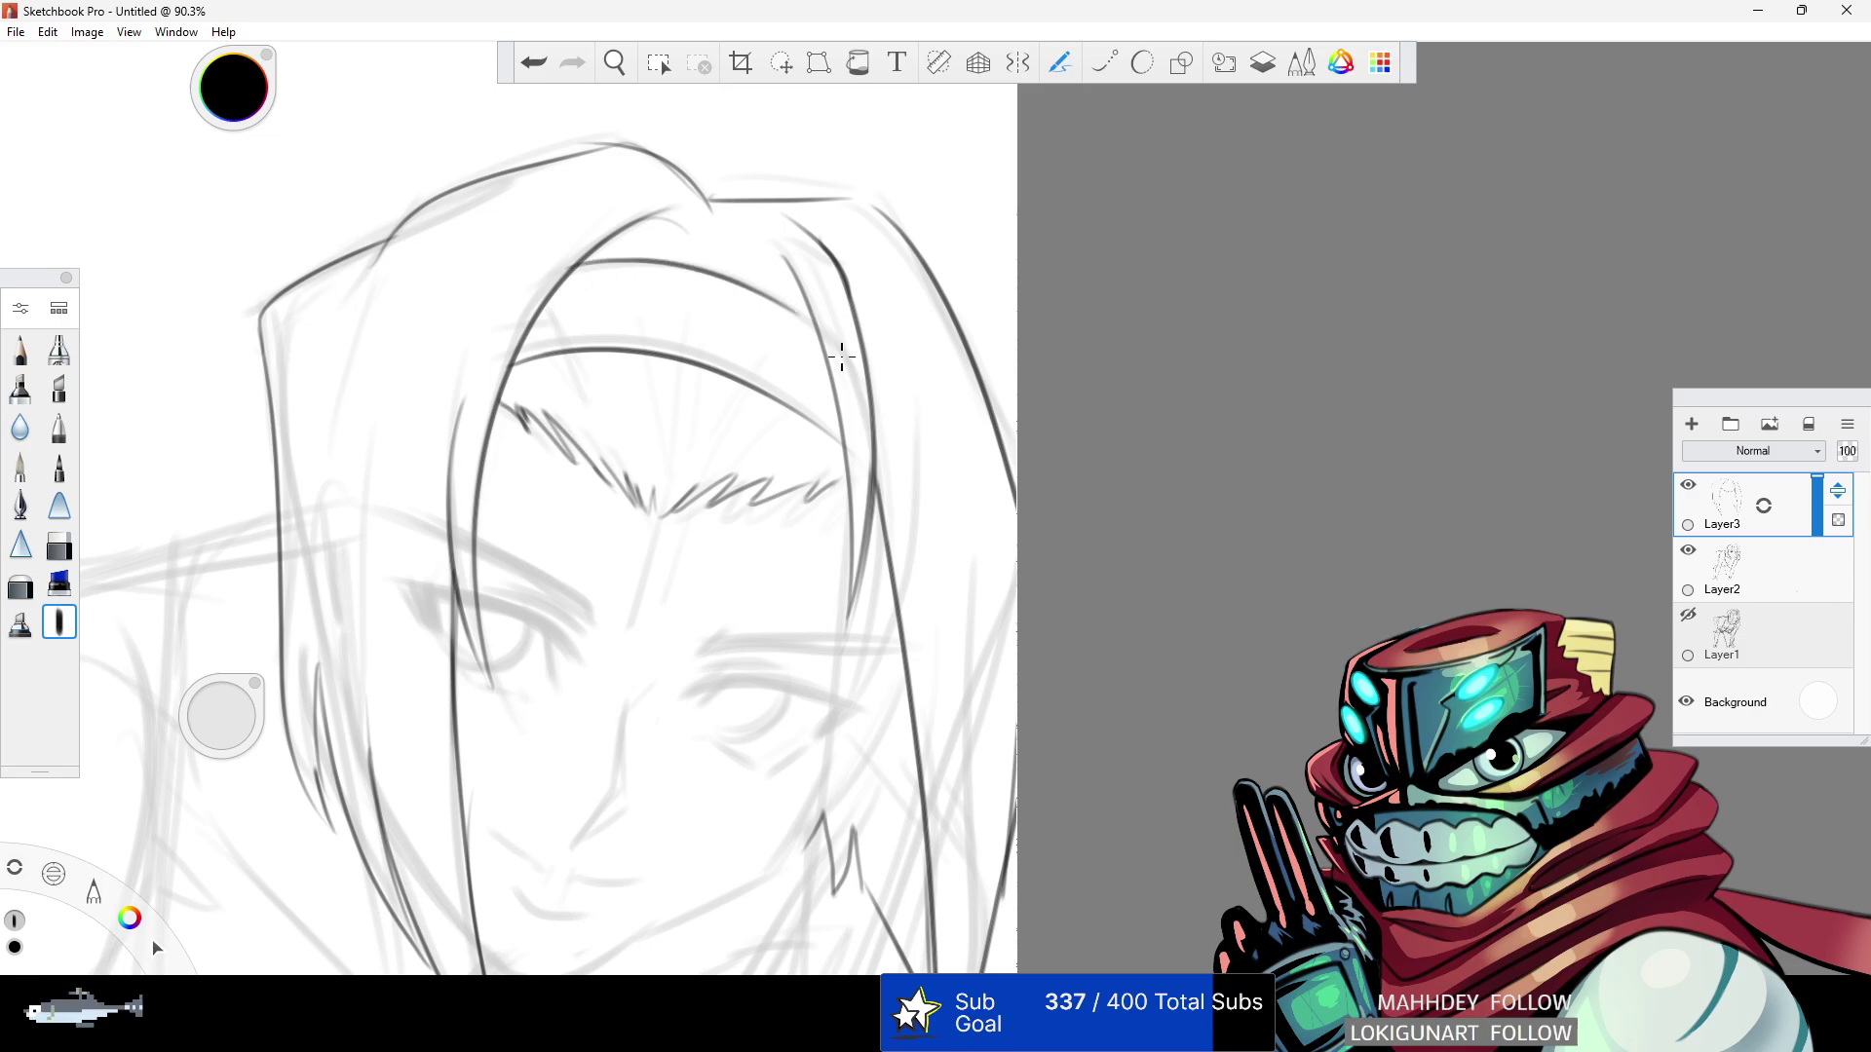
- Compare the drawing with and without the hairband's upper arc
key("ctrl+z")
key("ctrl+y")
key("ctrl+z")
key("ctrl+y")
key("ctrl+z")
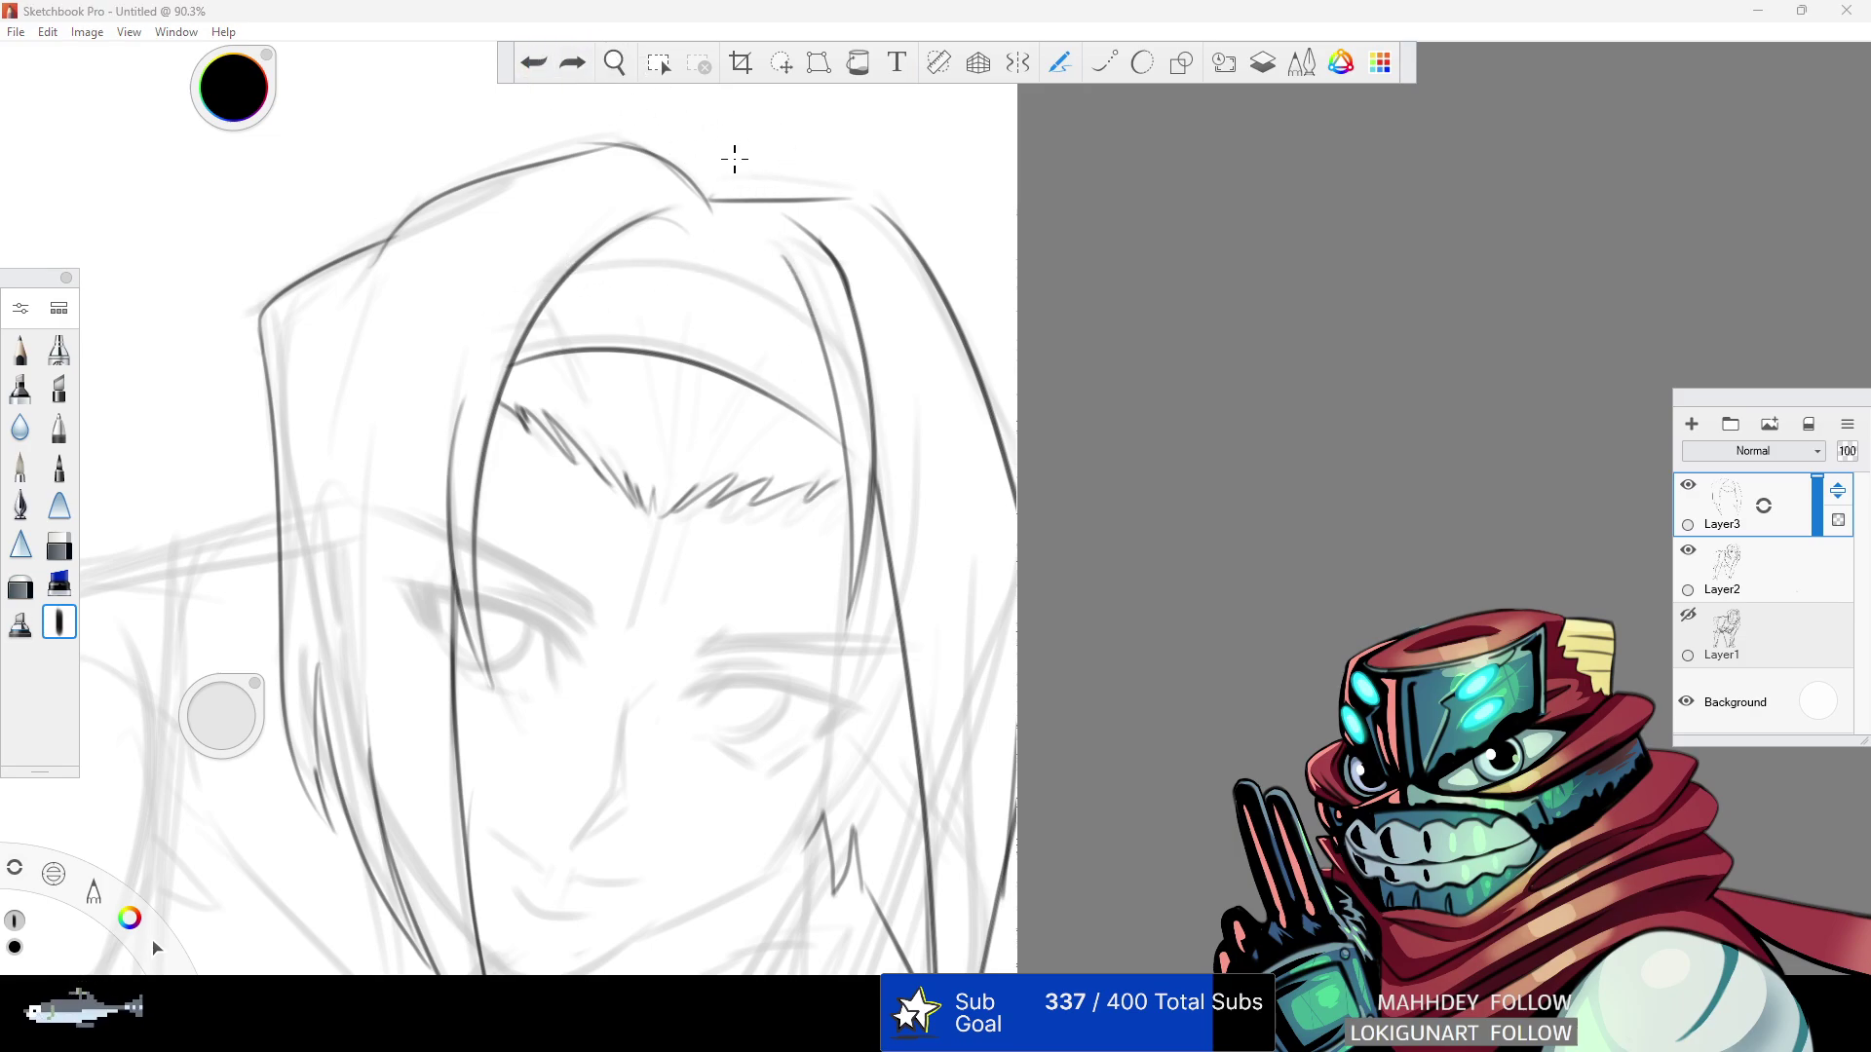
key("ctrl+y")
key("ctrl+z")
key("ctrl+y")
key("ctrl+z")
key("ctrl+y")
key("ctrl+z")
key("ctrl+y")
key("ctrl+z")
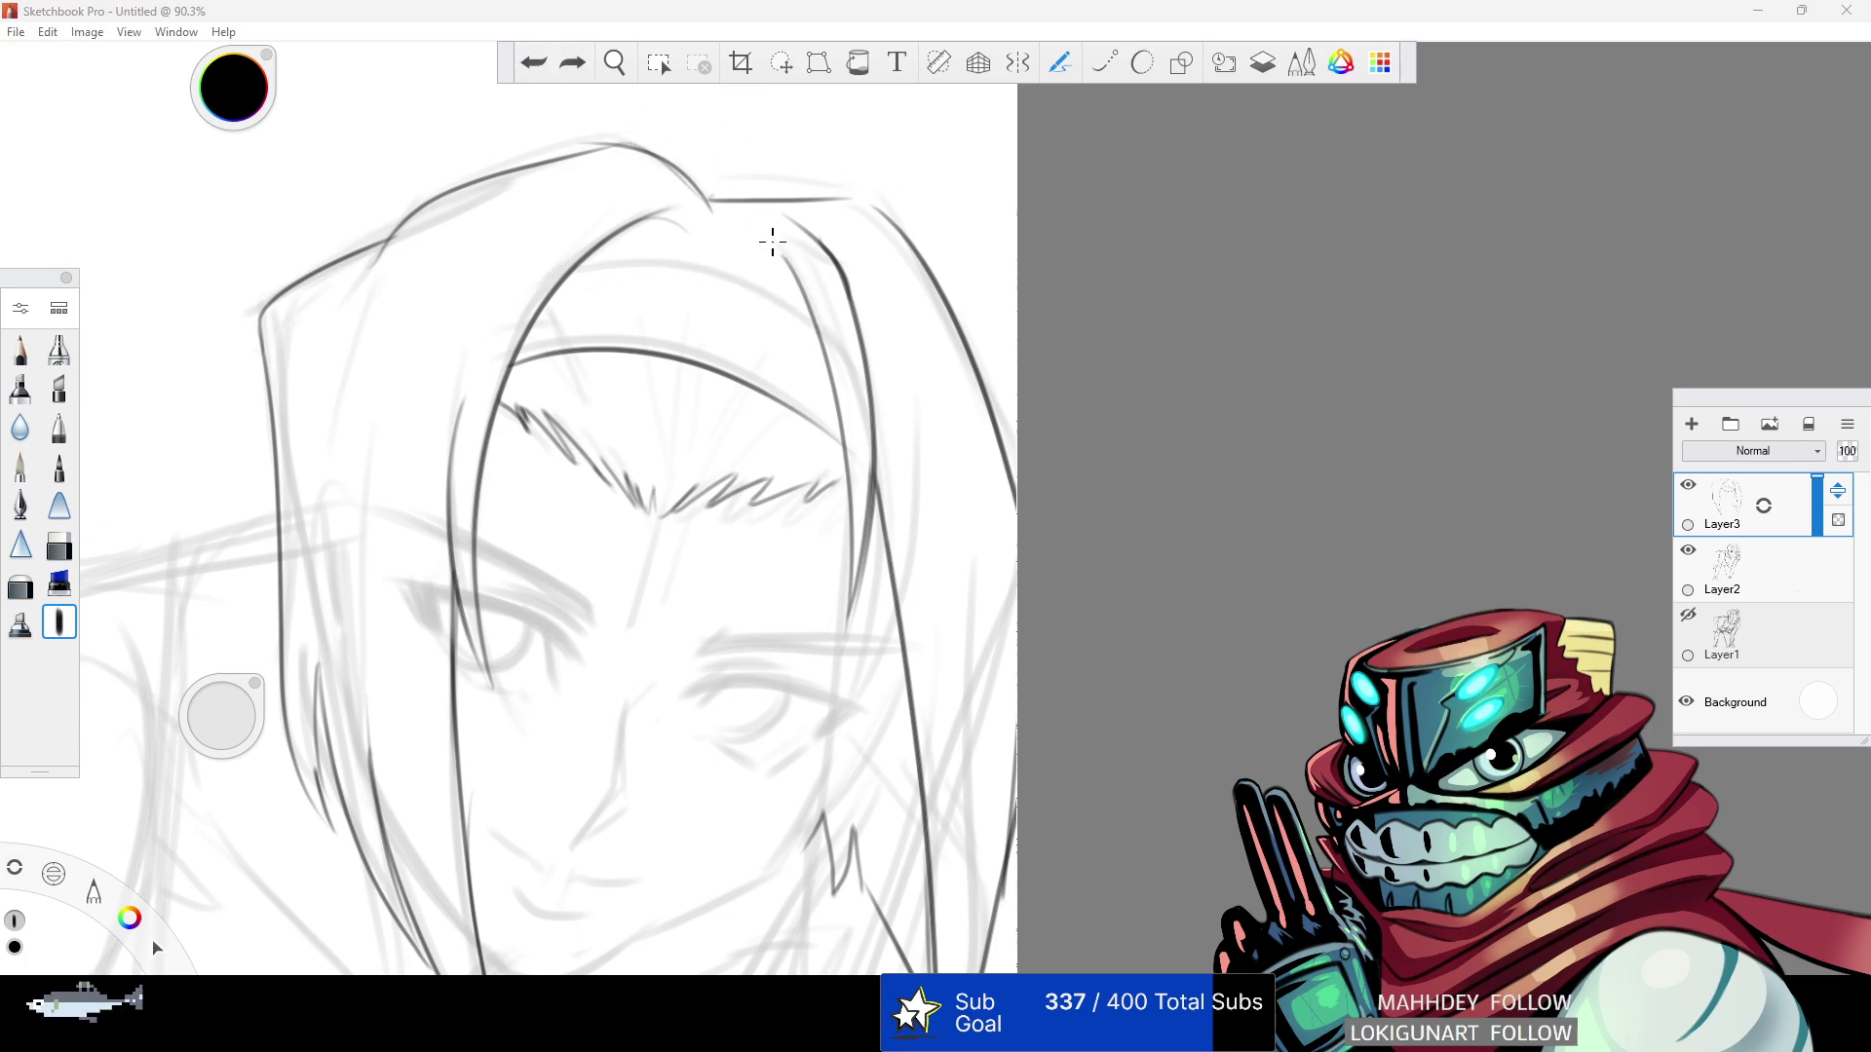
key("ctrl+y")
- Clean up the line ends with the eraser where the hairband's upper arc meets the near-side lock
left_click(60, 545)
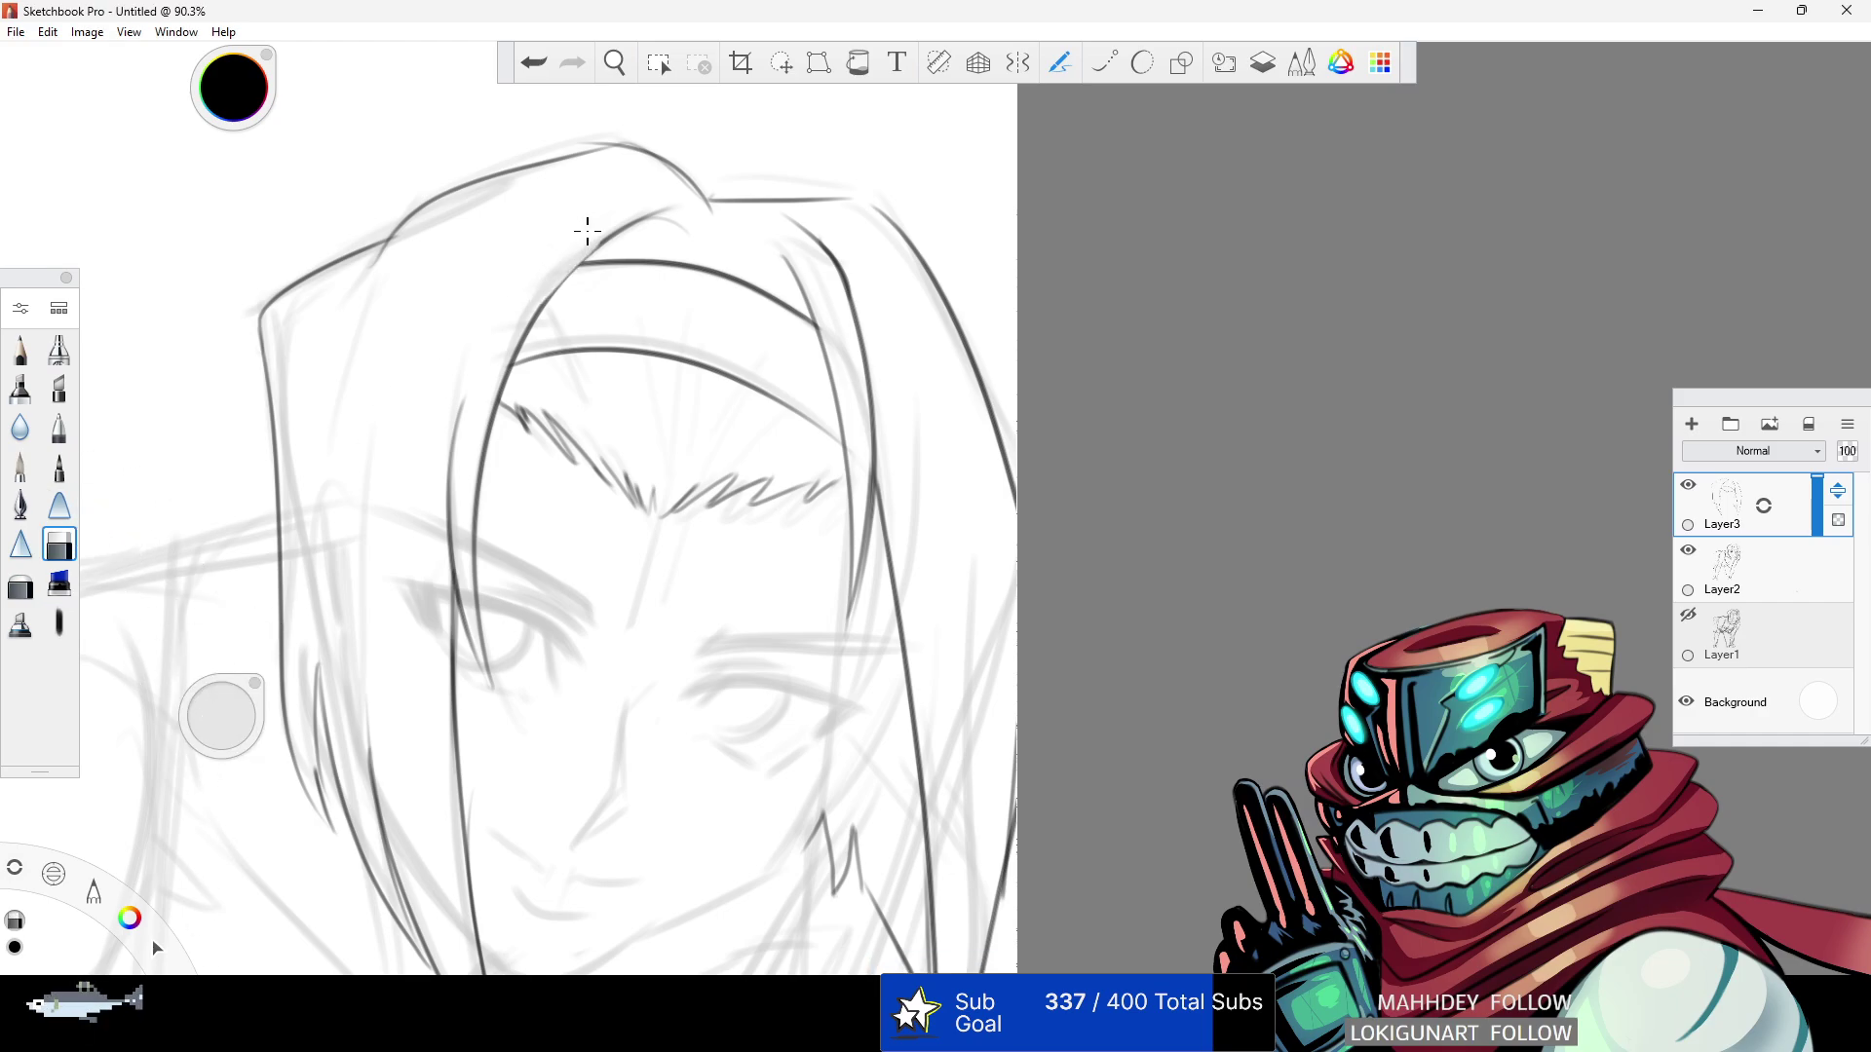
left_click(534, 61)
mouse_move(536, 280)
left_mouse_down()
mouse_move(605, 199)
mouse_move(595, 250)
left_mouse_up()
- Try to draw the chin curve from the near-side lock toward the far jaw
left_click(615, 62)
left_click_drag(665, 183, 798, 137)
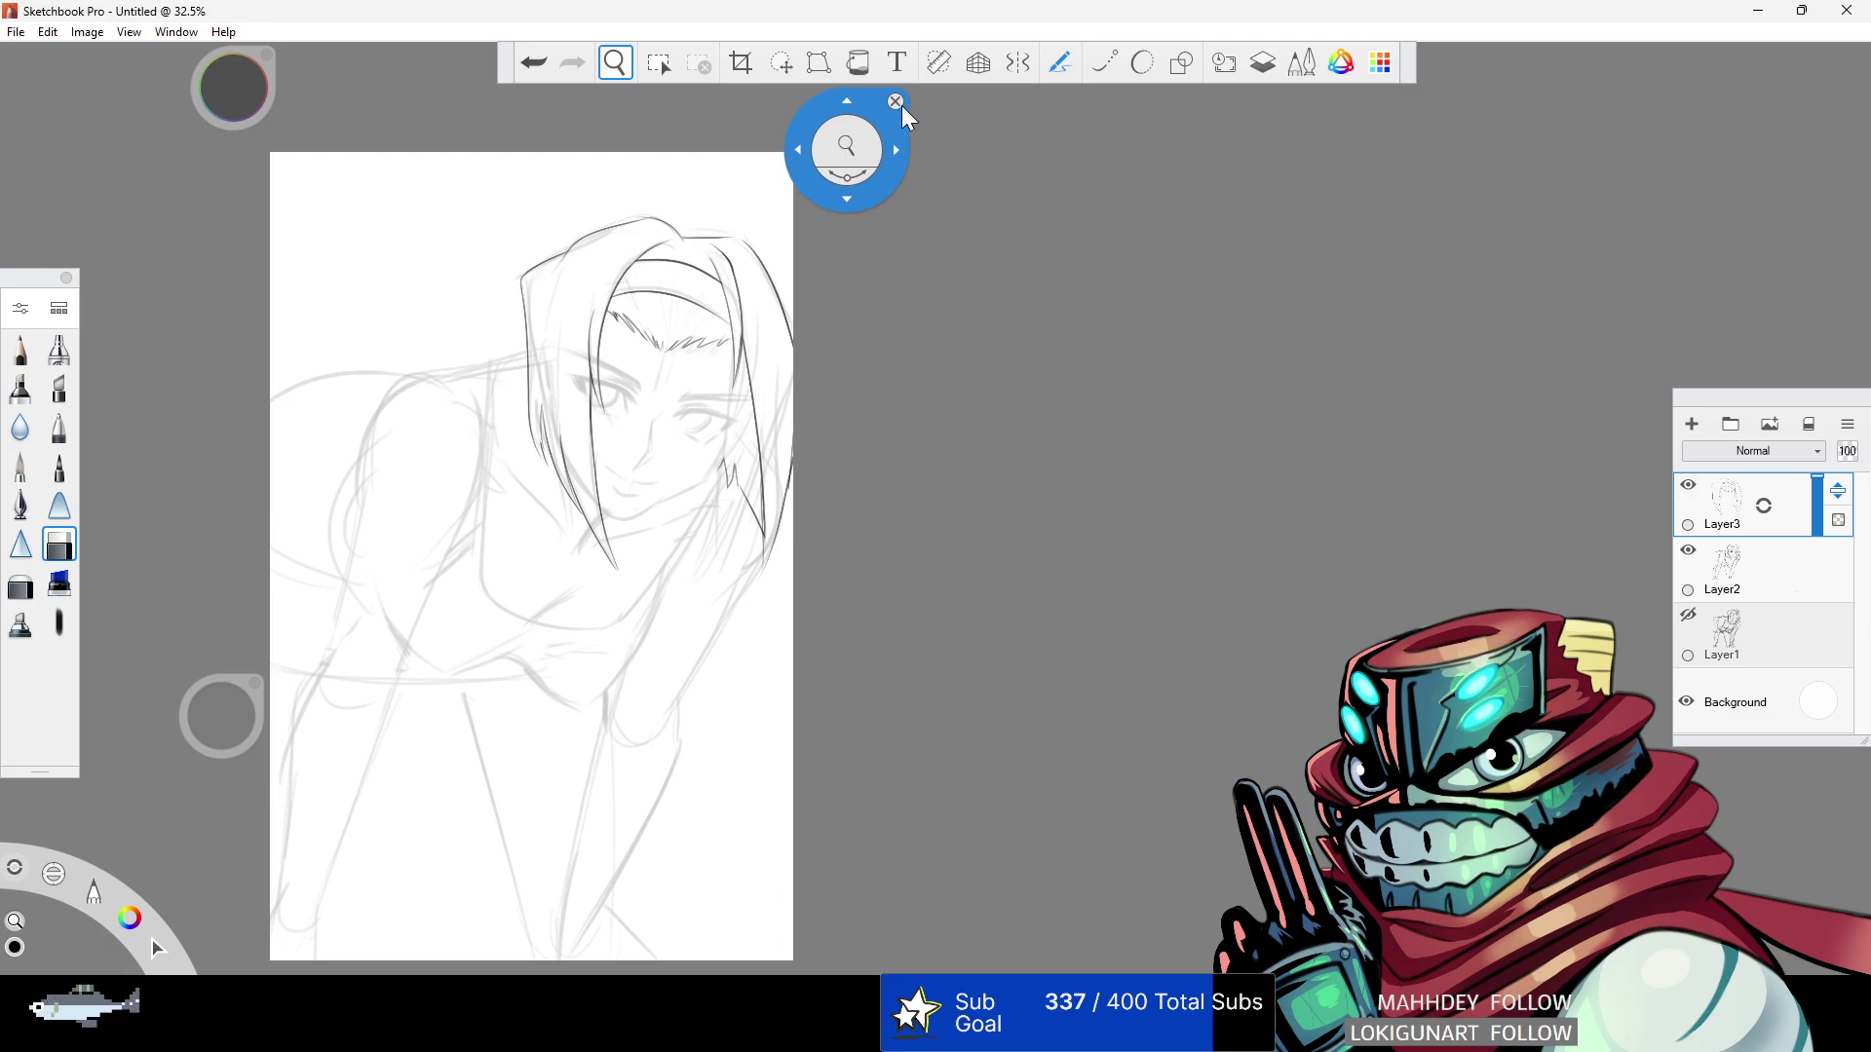
left_click_drag(710, 361, 906, 356)
left_click(58, 621)
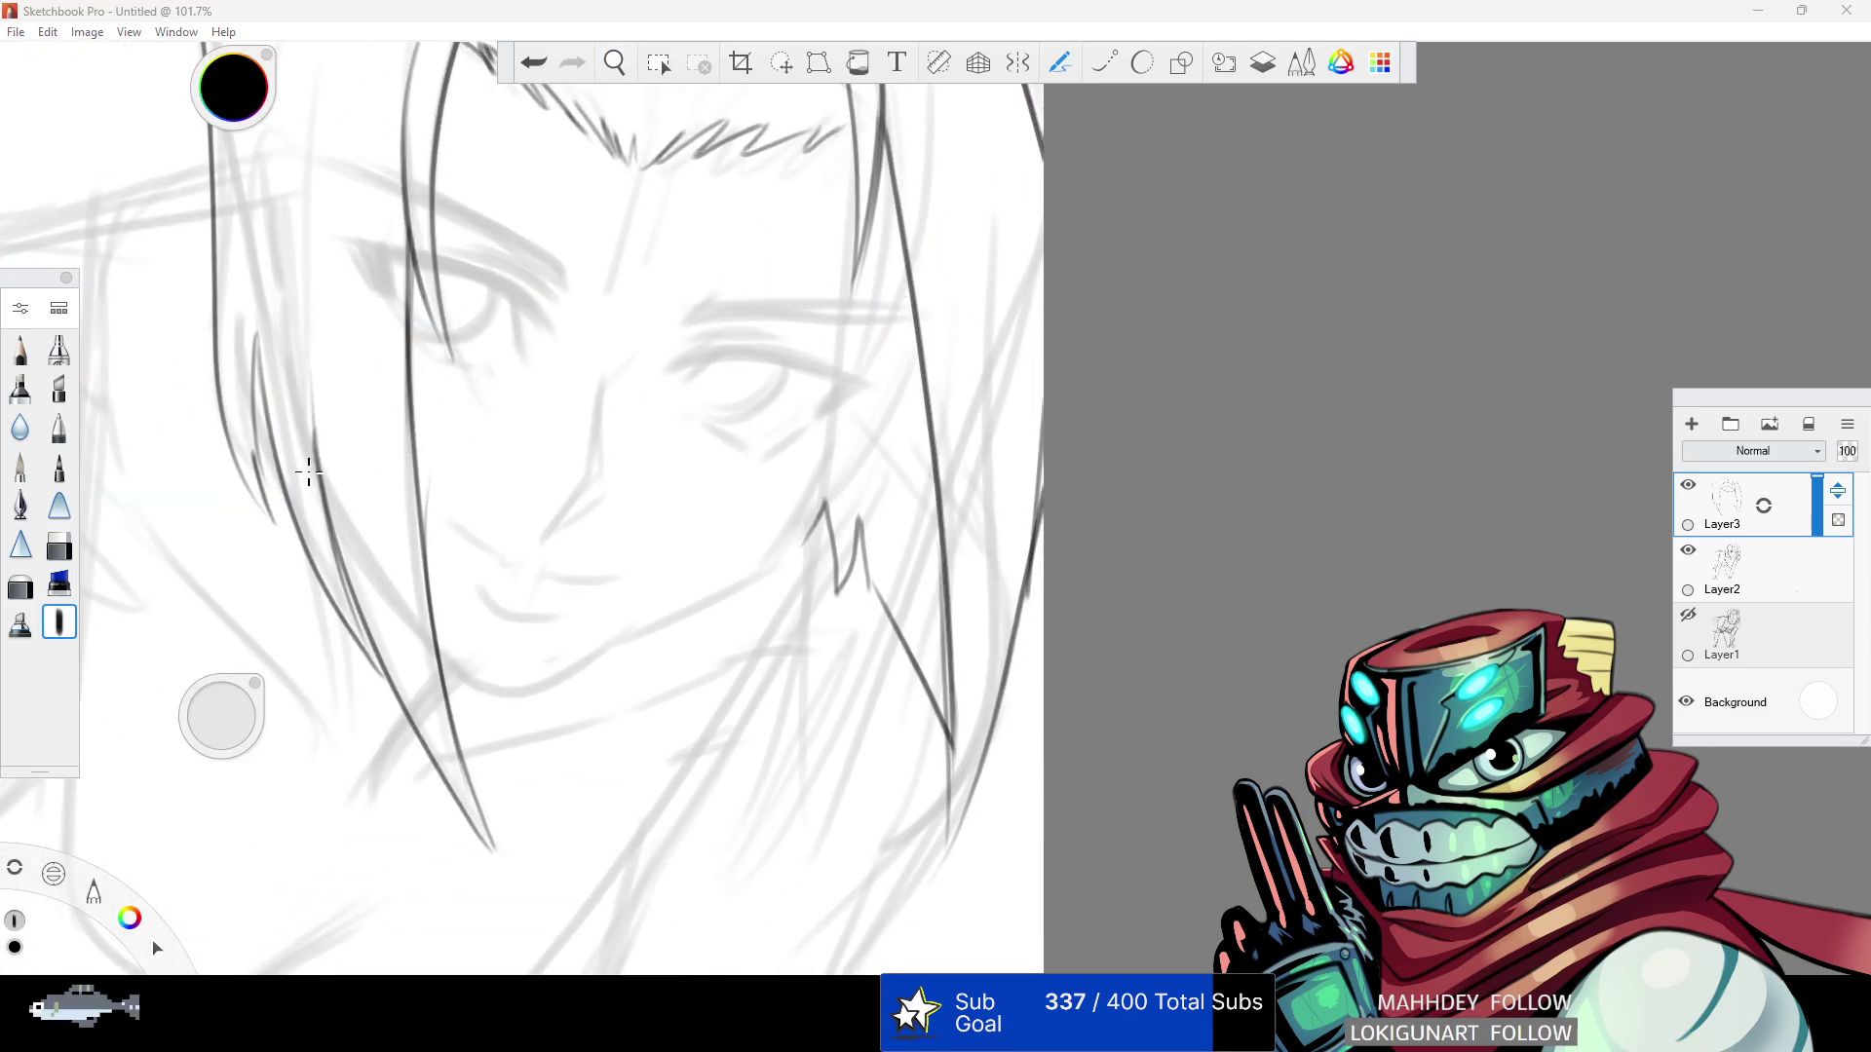
mouse_move(434, 651)
left_mouse_down()
mouse_move(485, 698)
mouse_move(675, 631)
left_mouse_up()
left_click(534, 66)
left_click(534, 66)
key("ctrl+y")
key("ctrl+y")
left_click(547, 64)
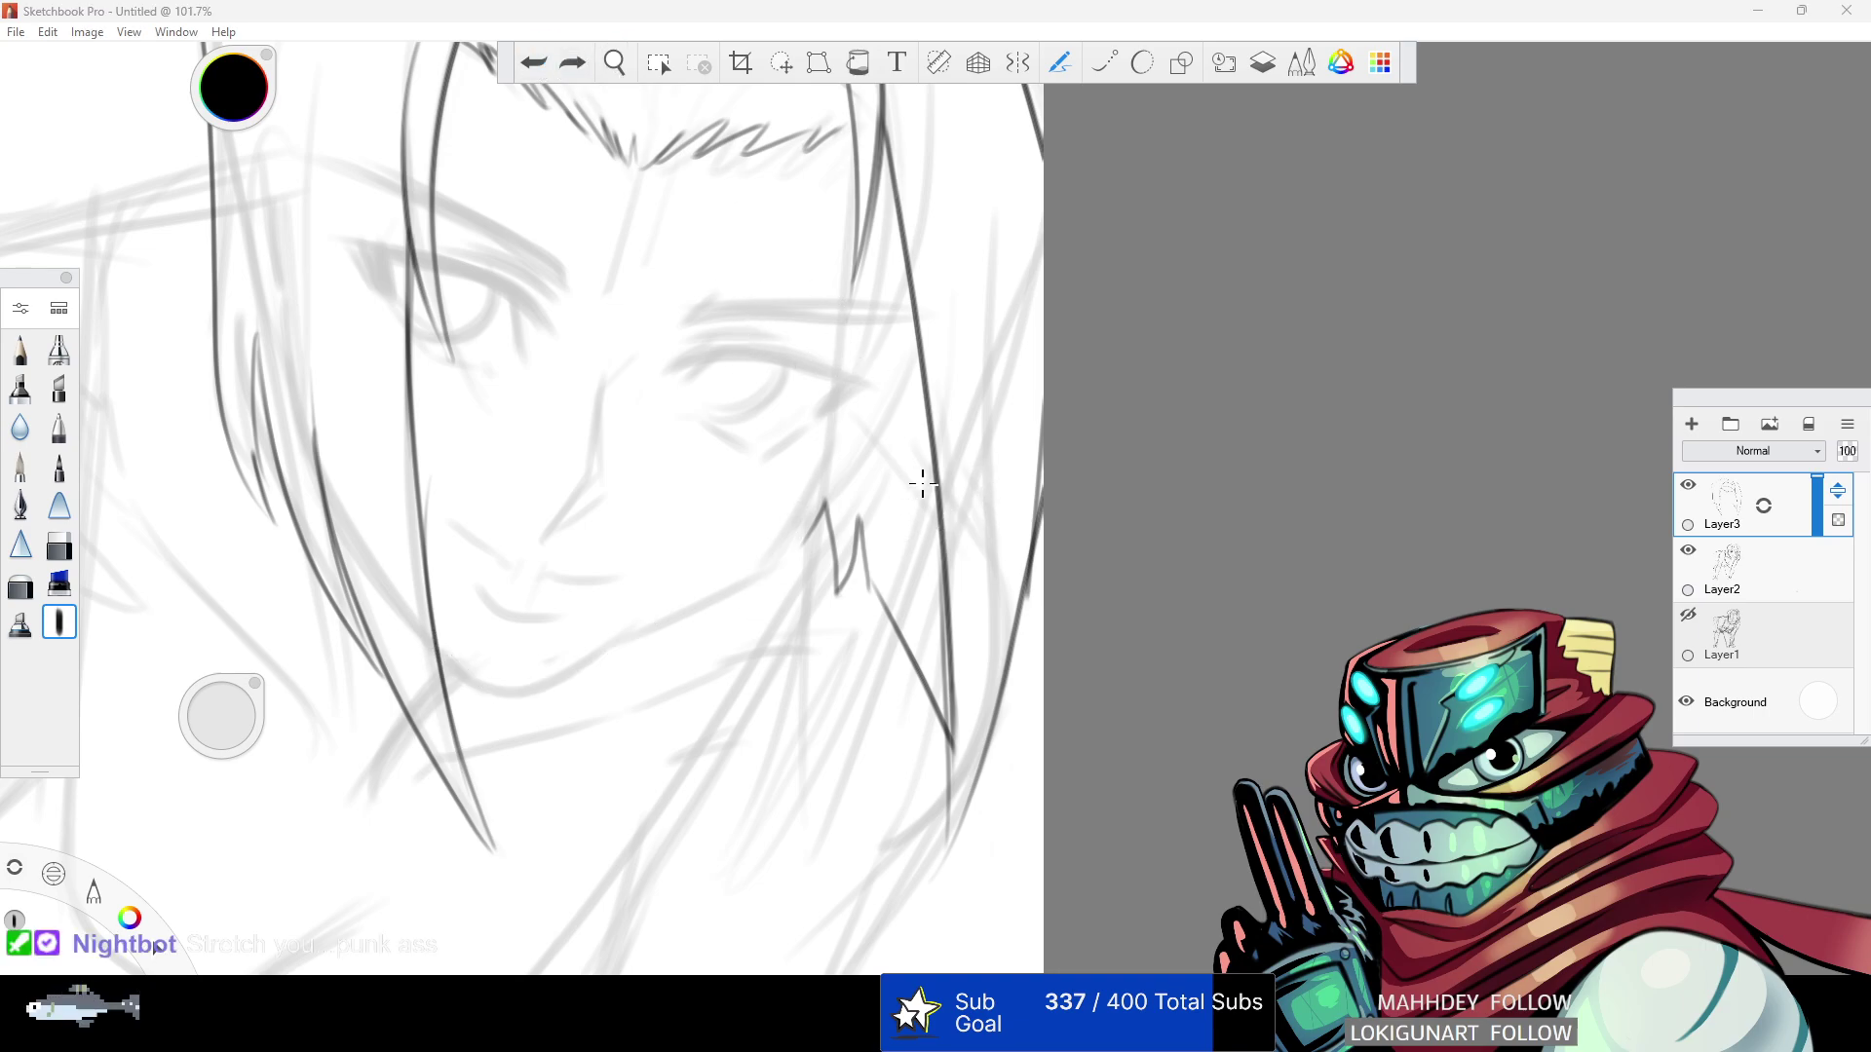
left_click_drag(436, 656, 653, 630)
key("ctrl+z")
left_click_drag(437, 643, 633, 643)
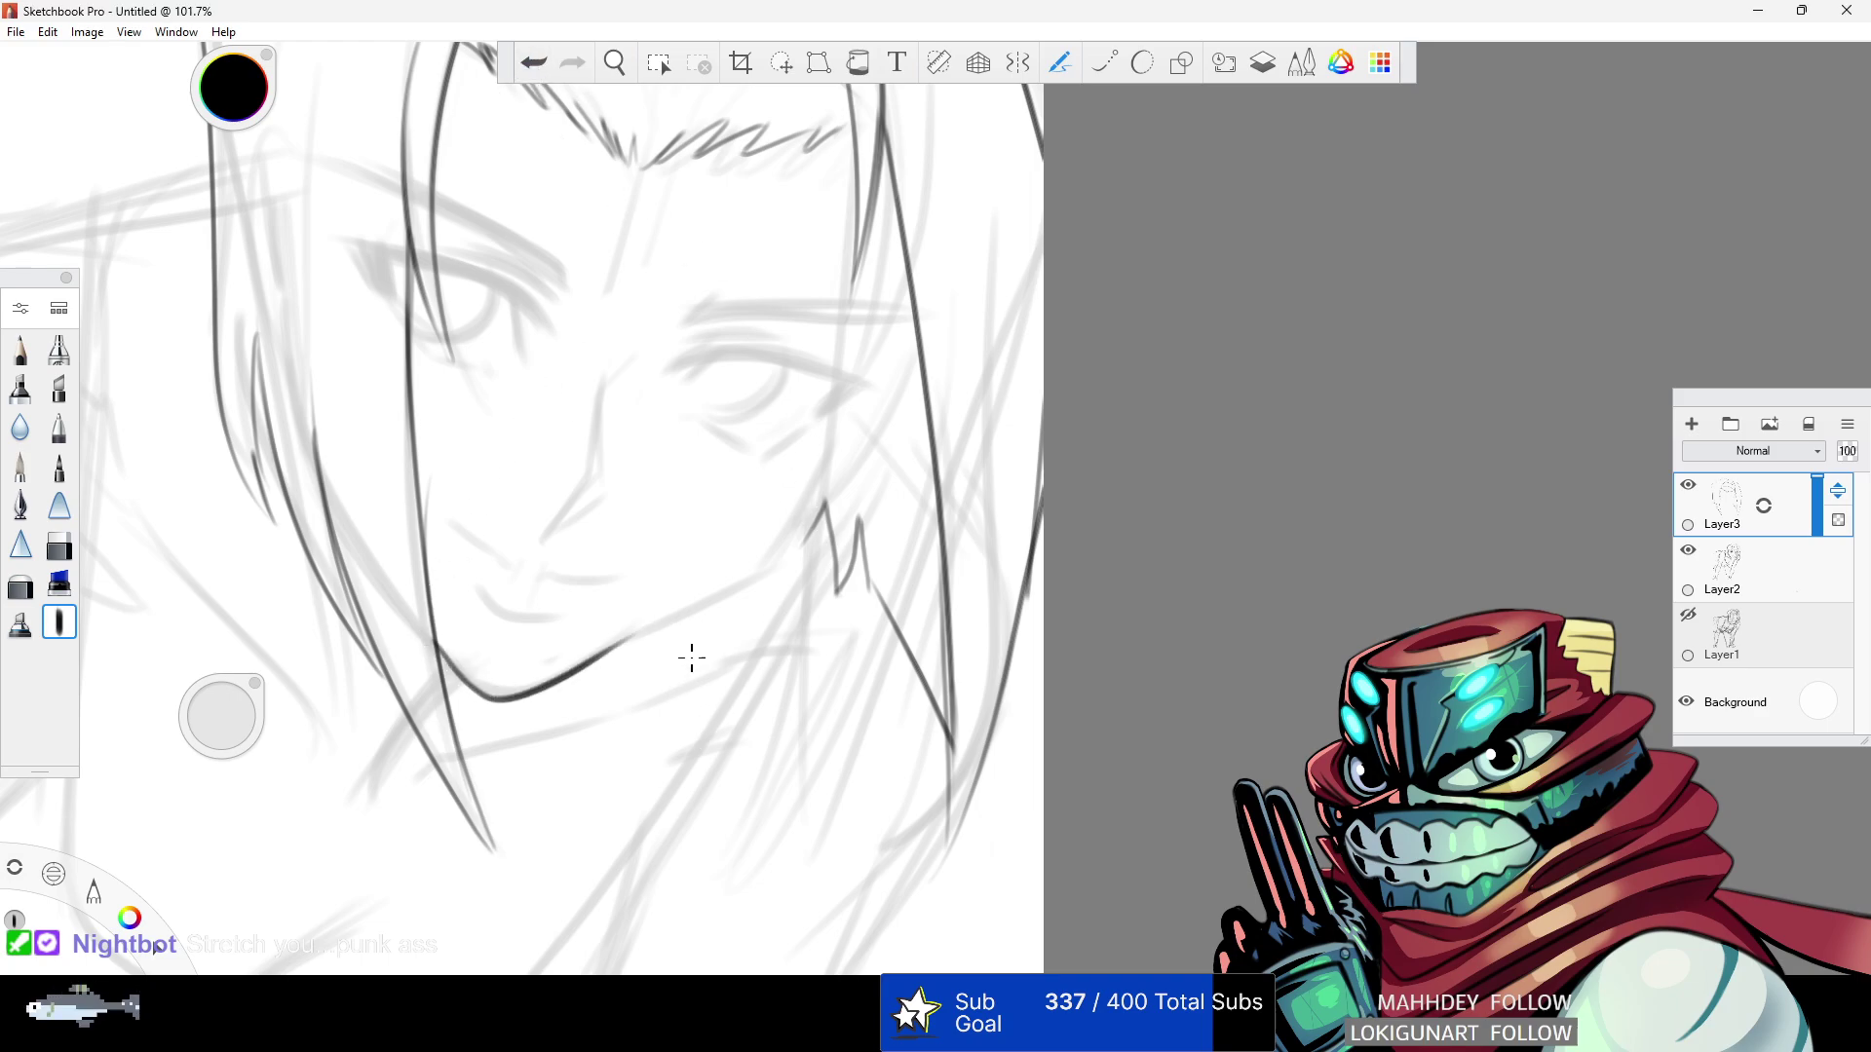
left_click(541, 58)
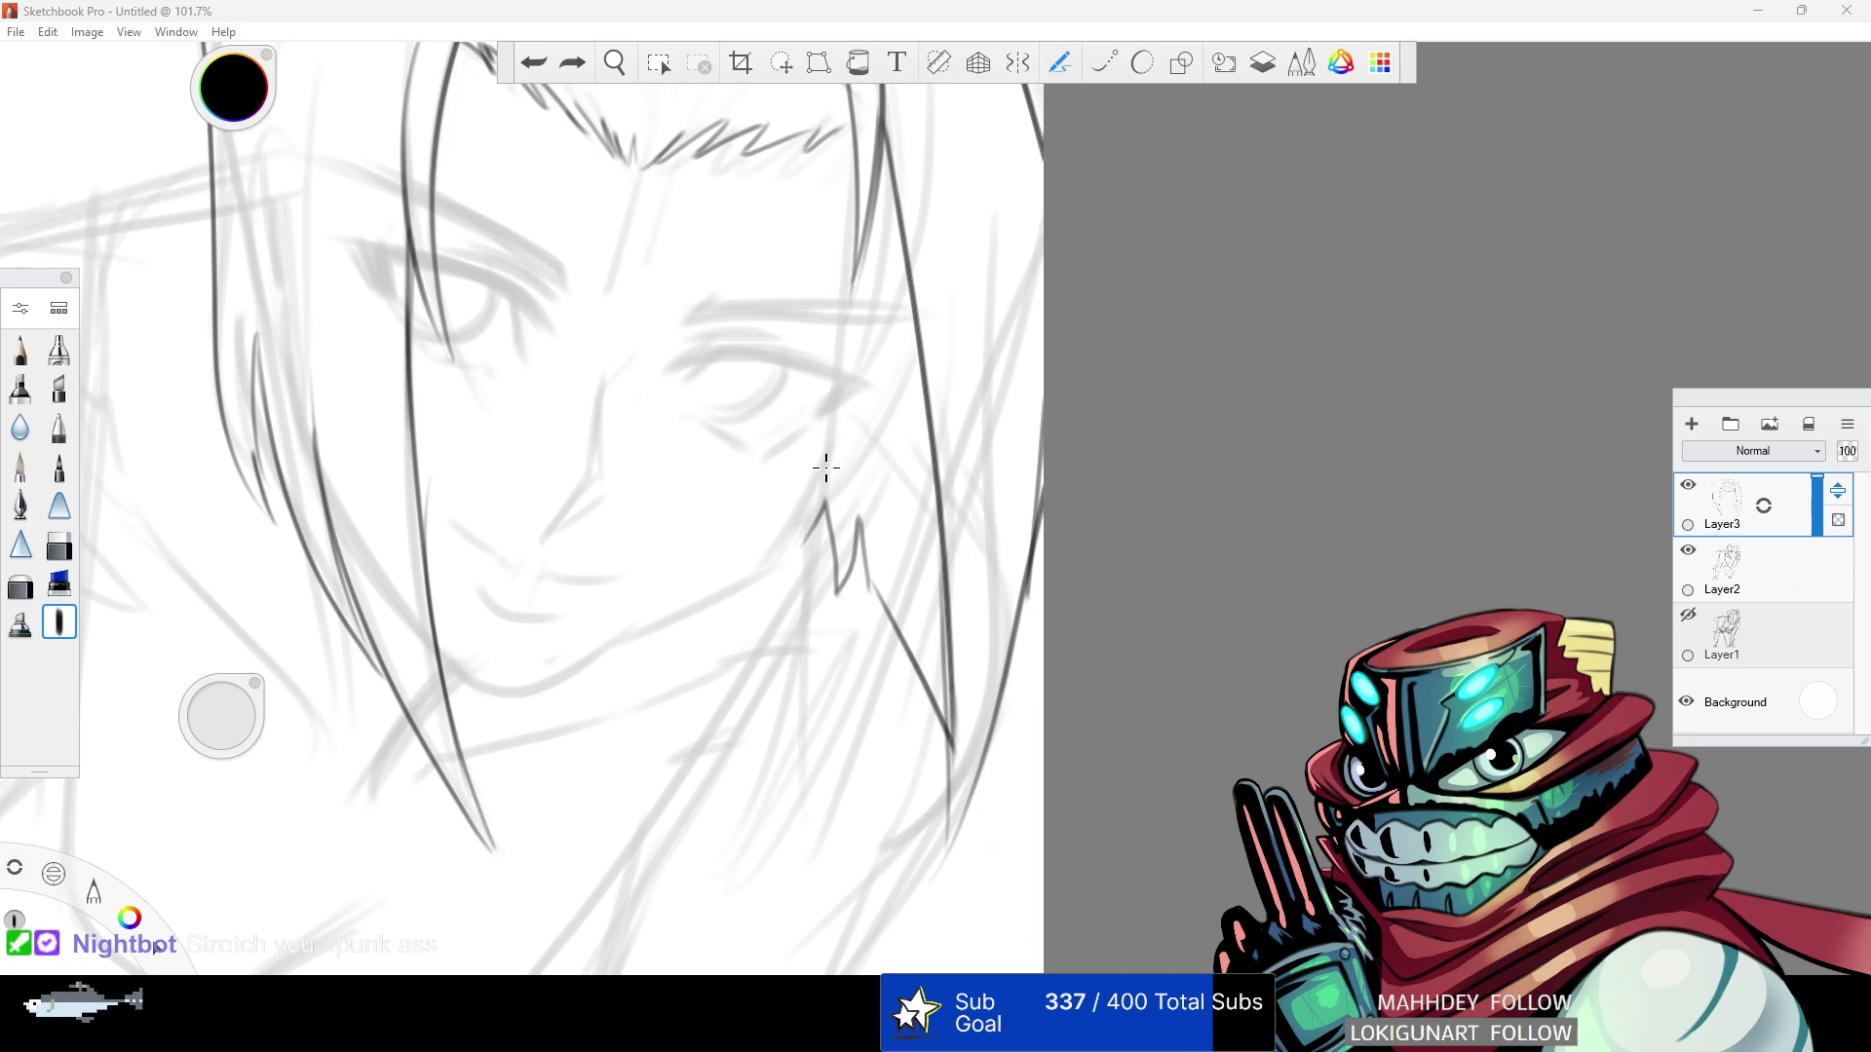
- Draw the jawline from the far cheek down to the chin and curve it around to the near-side lock
mouse_move(787, 541)
left_mouse_down()
mouse_move(604, 651)
mouse_move(421, 623)
left_mouse_up()
left_click(533, 65)
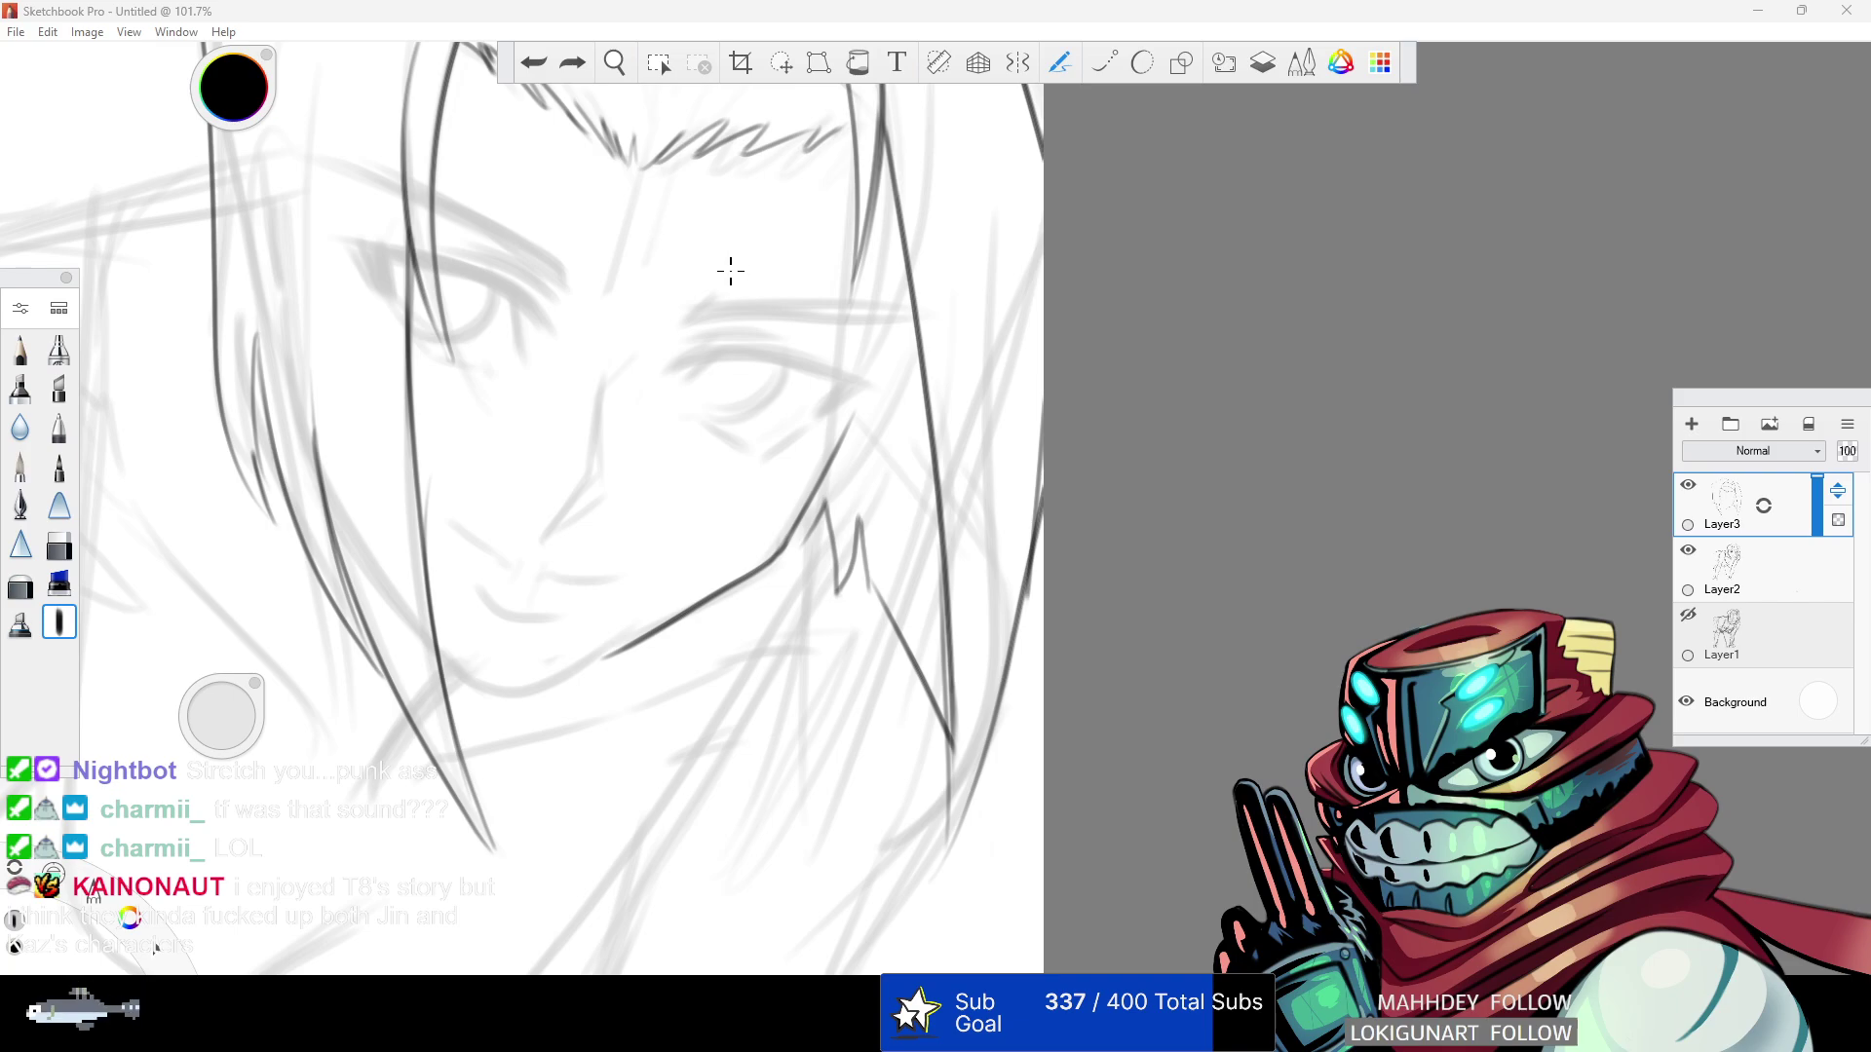
mouse_move(607, 650)
left_mouse_down()
mouse_move(523, 692)
mouse_move(433, 643)
left_mouse_up()
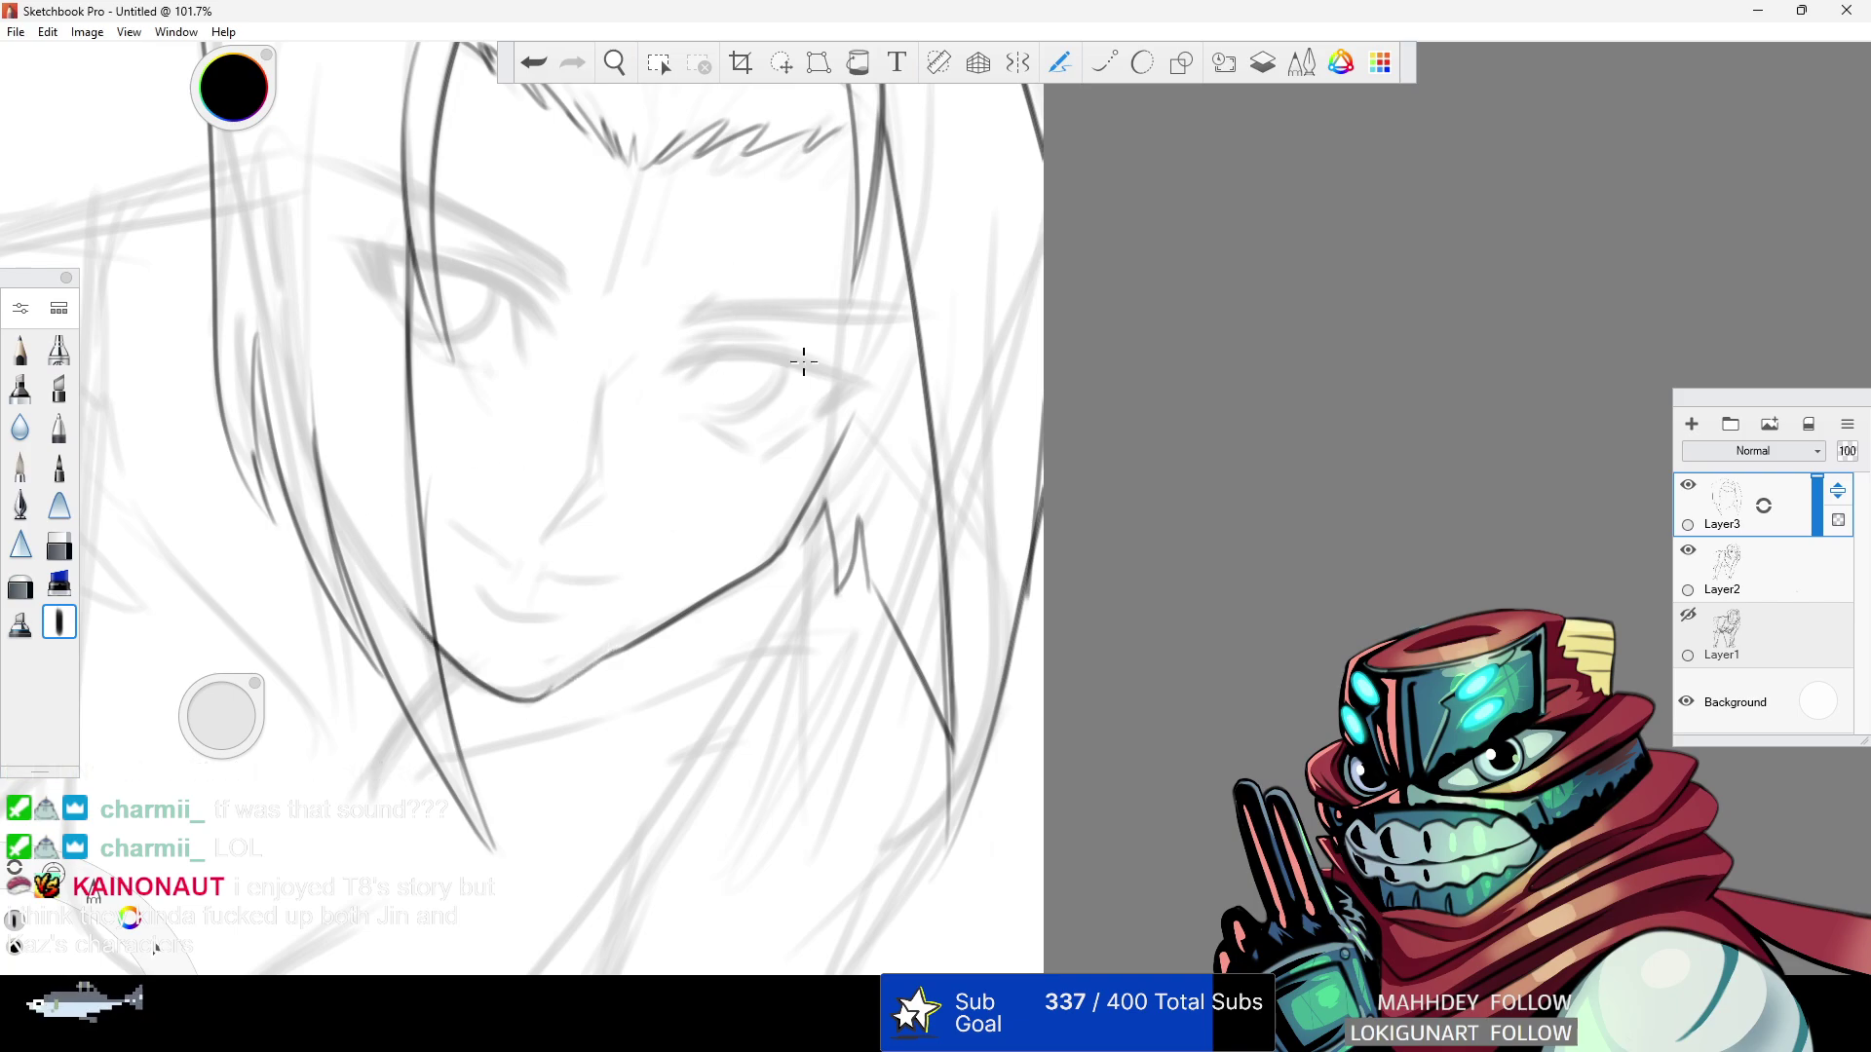